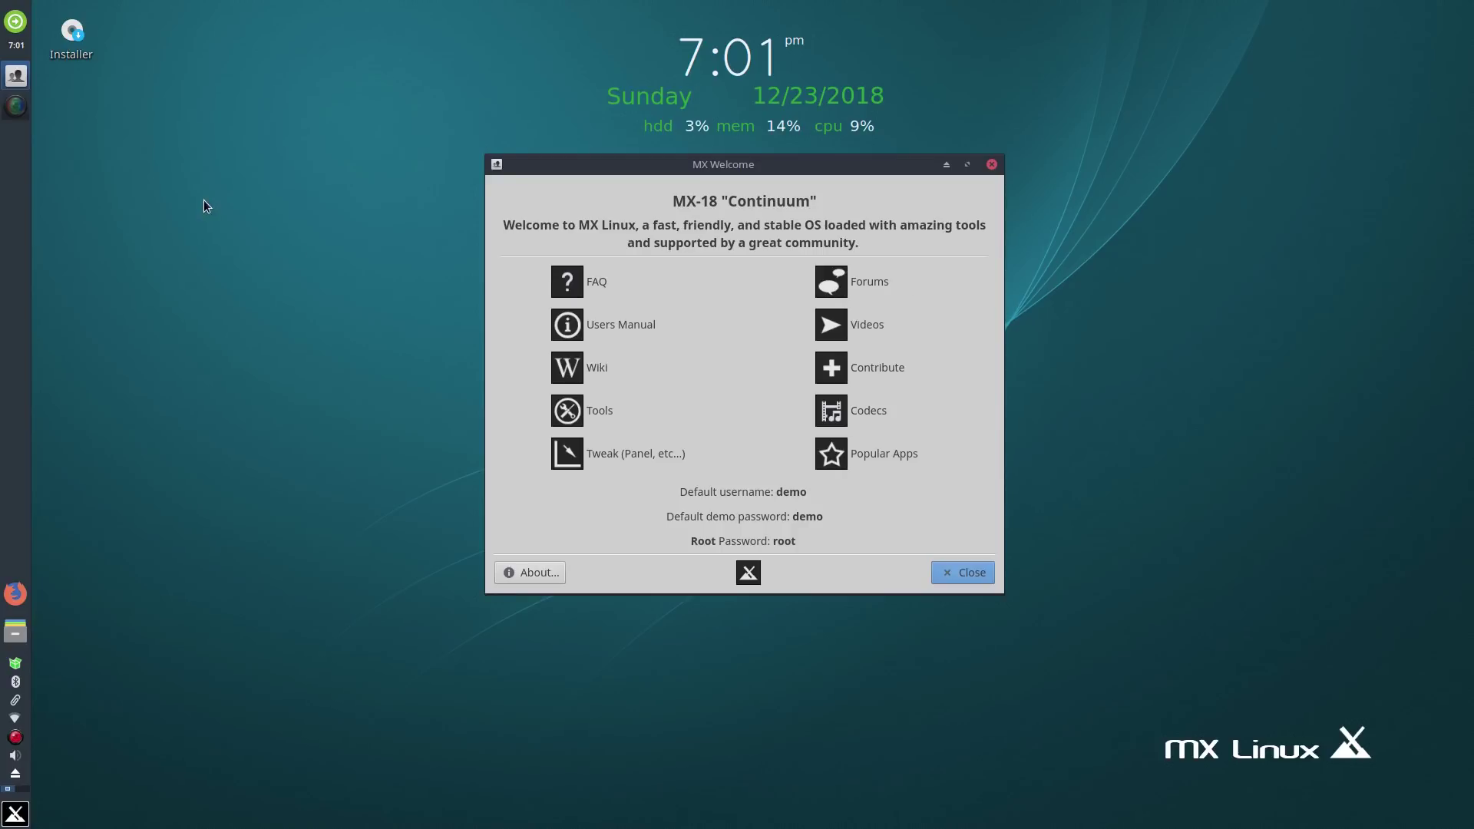
- Start the MX Linux installer, keep the 931.5G sda disk as the target, and open the partition tool
{"action": "left_click", "coordinate": [79, 39]}
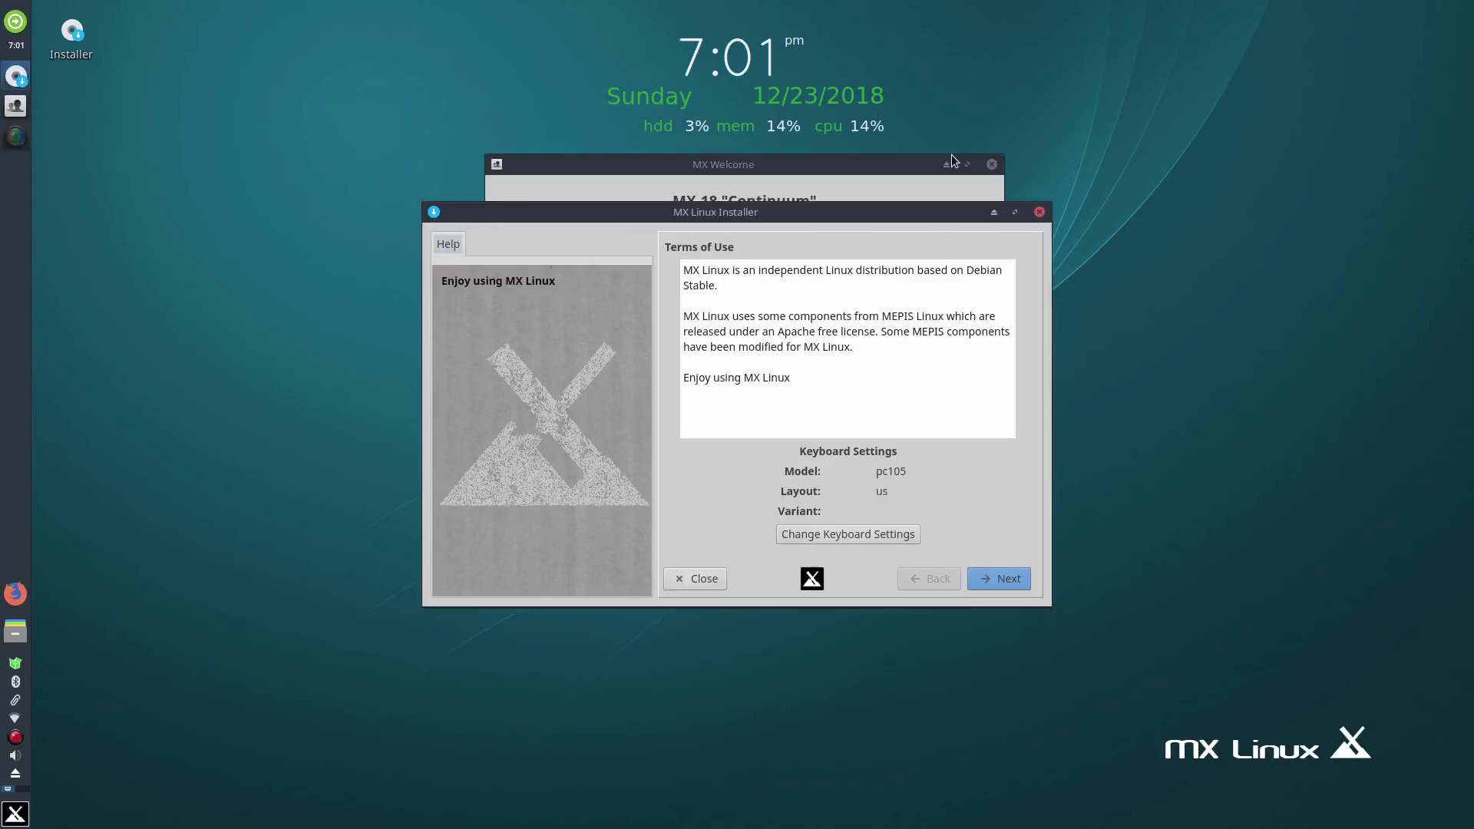
{"action": "left_click", "coordinate": [1011, 579]}
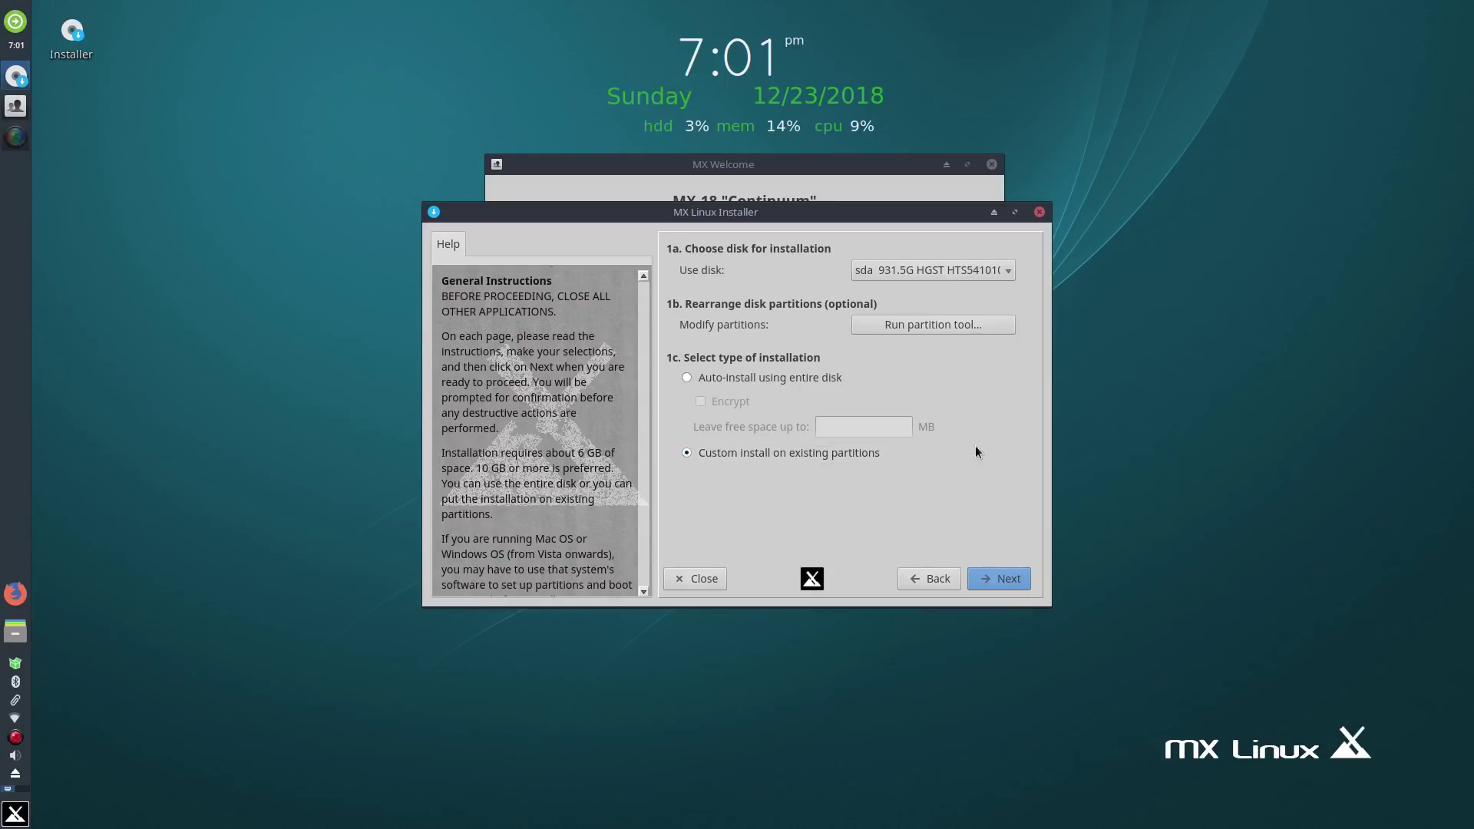
{"action": "left_click", "coordinate": [989, 277]}
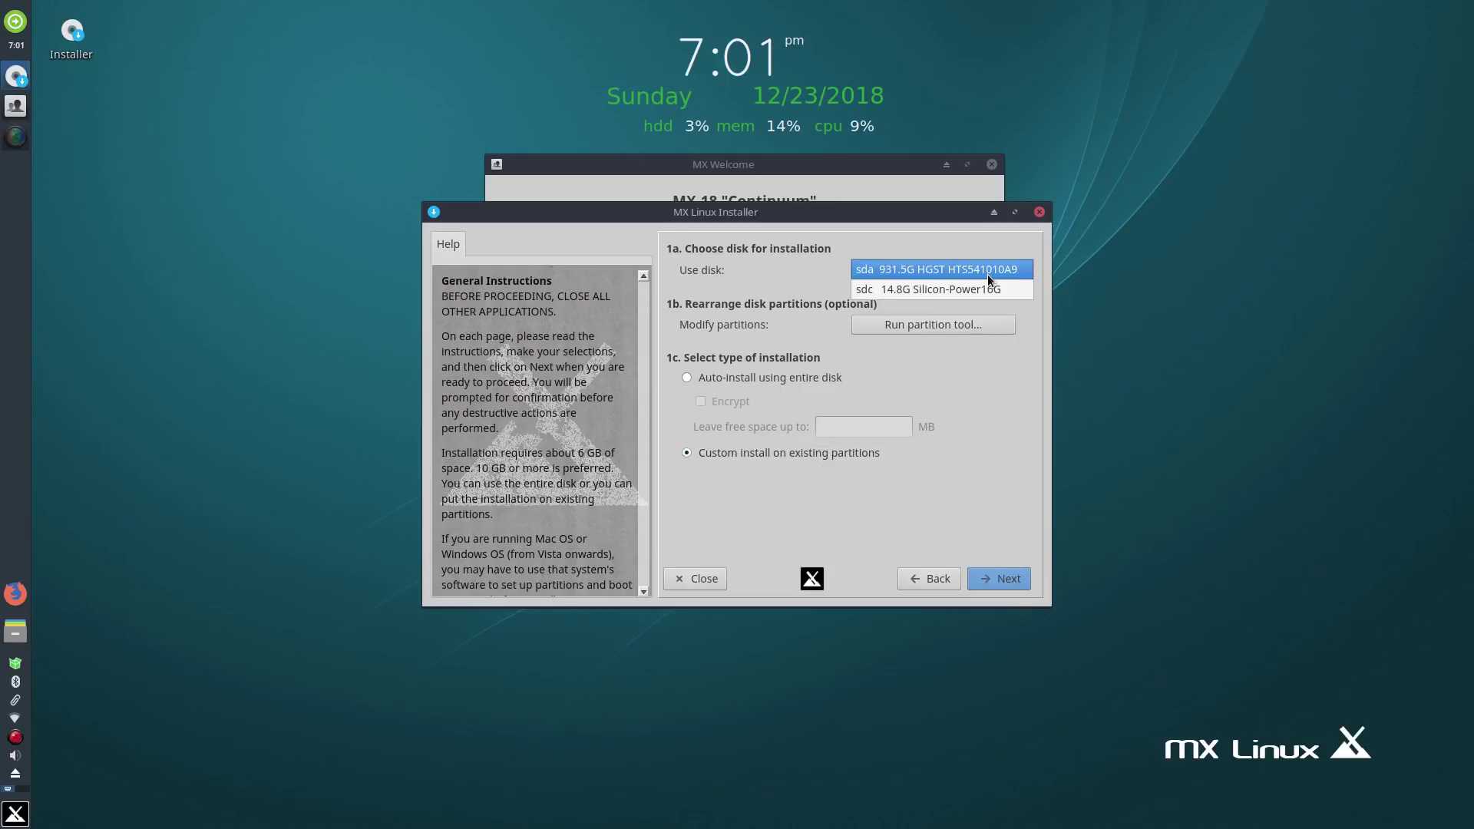
{"action": "left_click", "coordinate": [901, 270]}
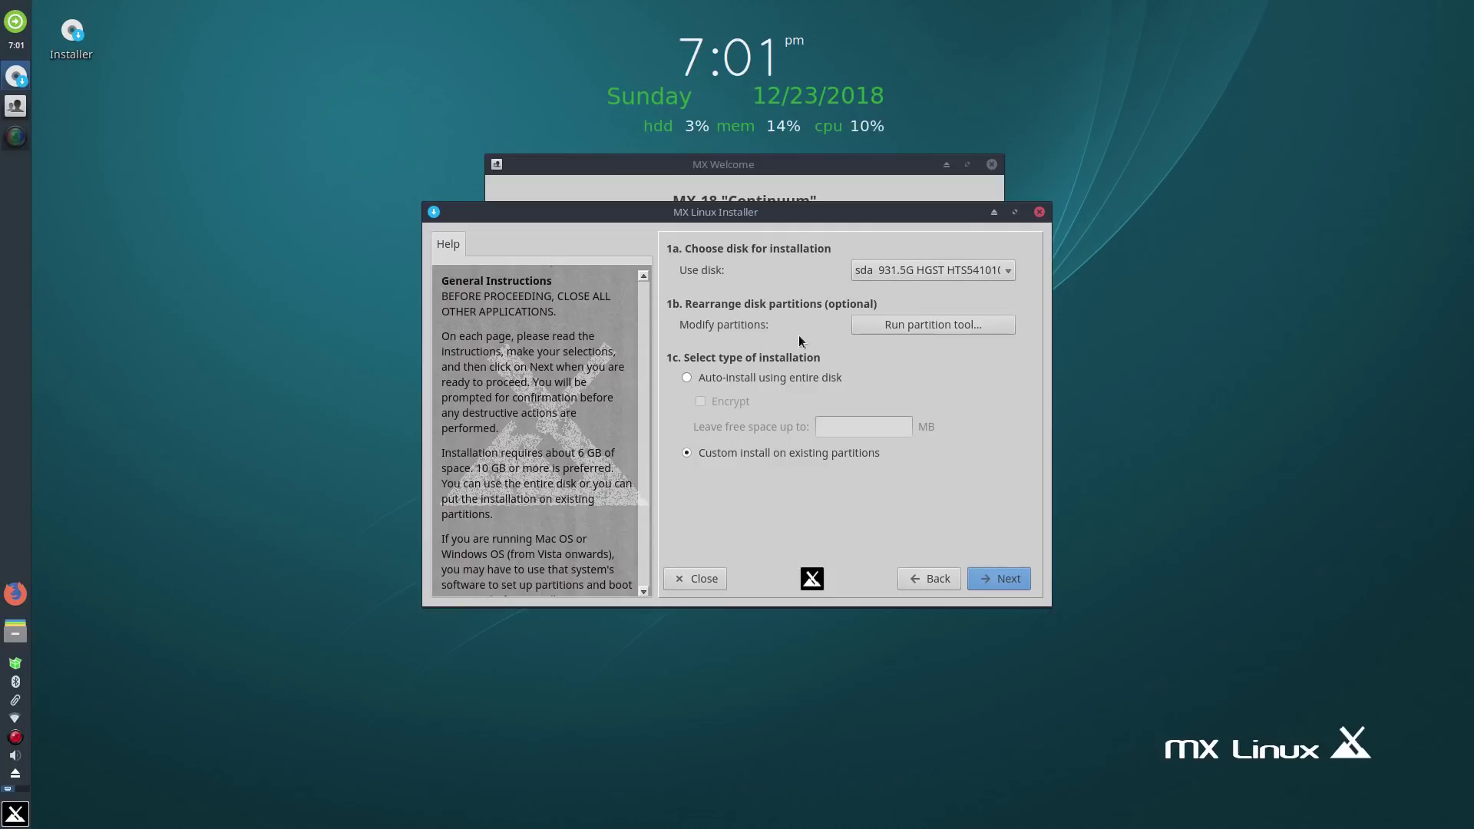
{"action": "left_click", "coordinate": [947, 324]}
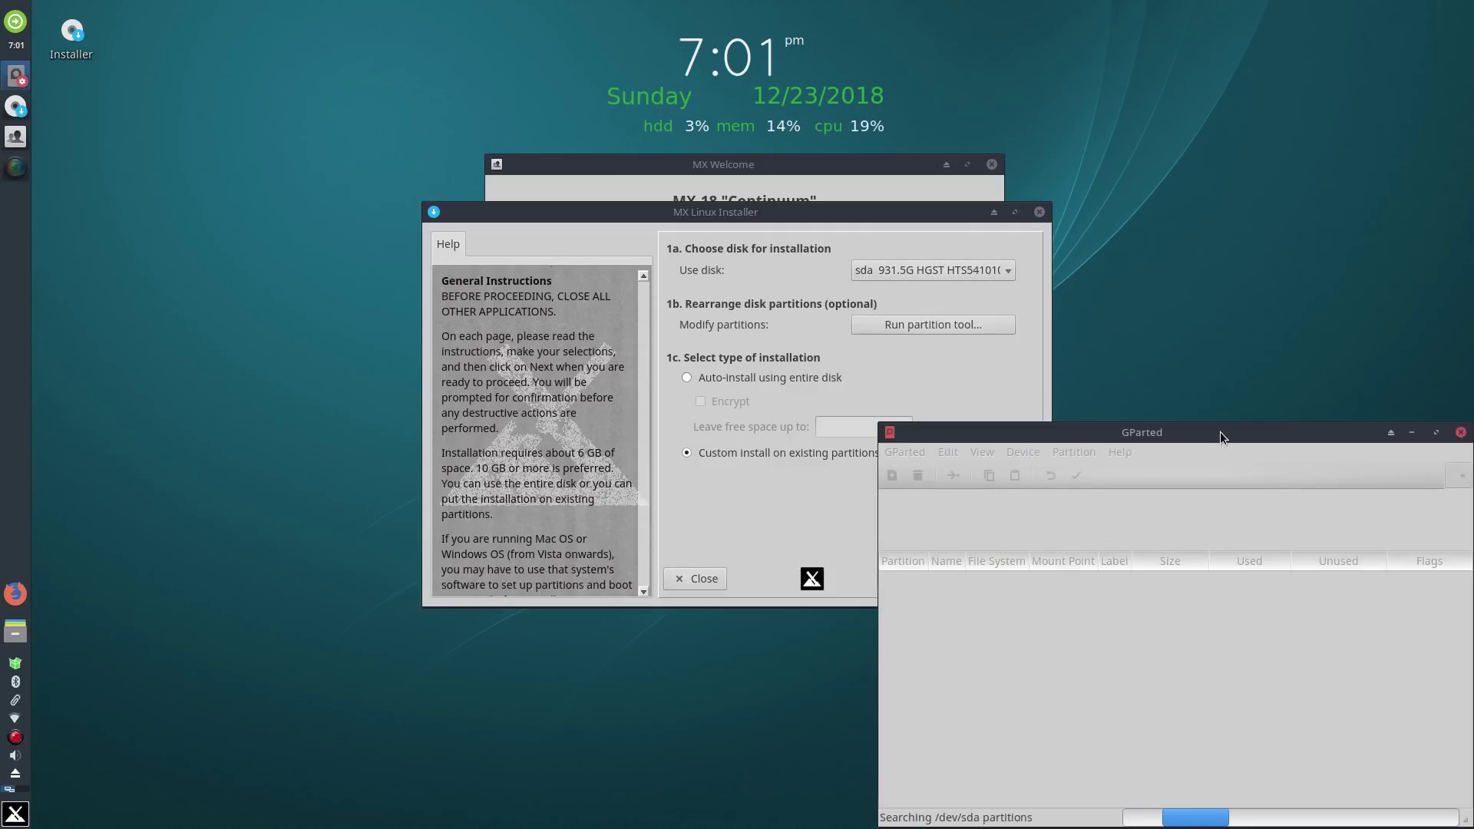
{"action": "left_click_drag", "start_coordinate": [1219, 431], "coordinate": [617, 96]}
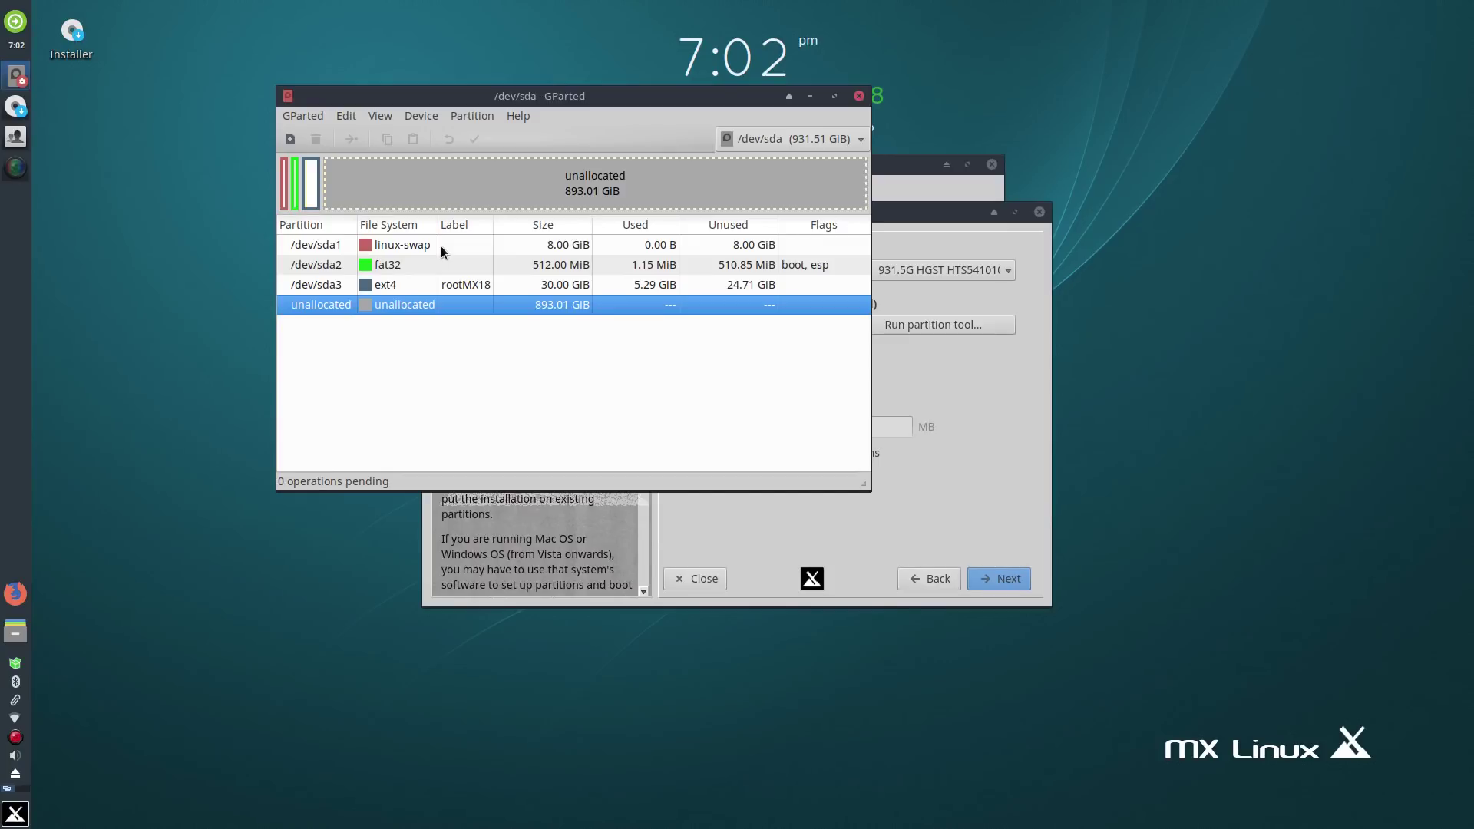
- Delete the linux-swap, fat32 and ext4 partitions from /dev/sda and apply the pending operations
{"action": "left_click", "coordinate": [402, 244]}
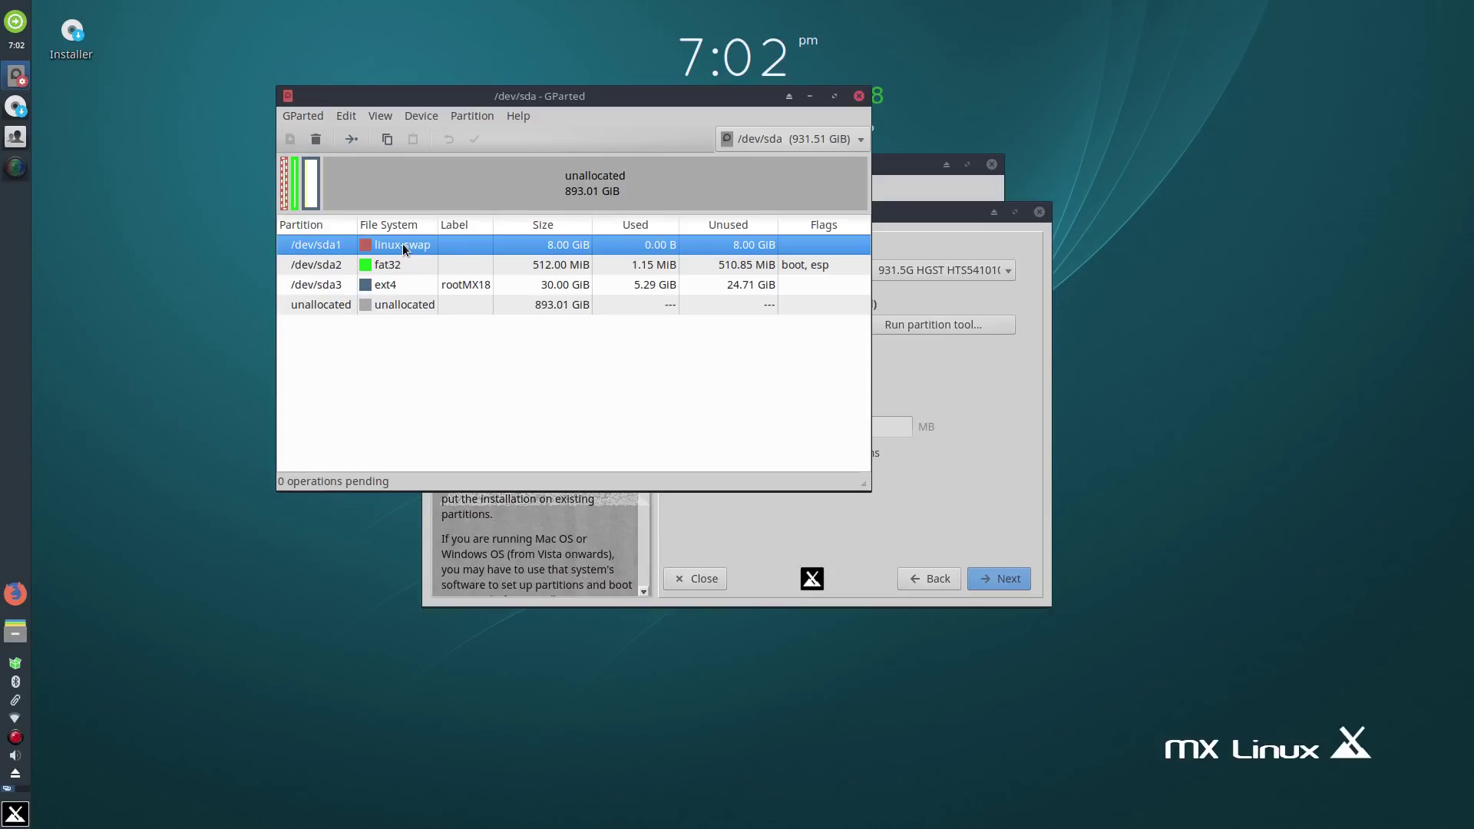
{"action": "right_click", "coordinate": [403, 245]}
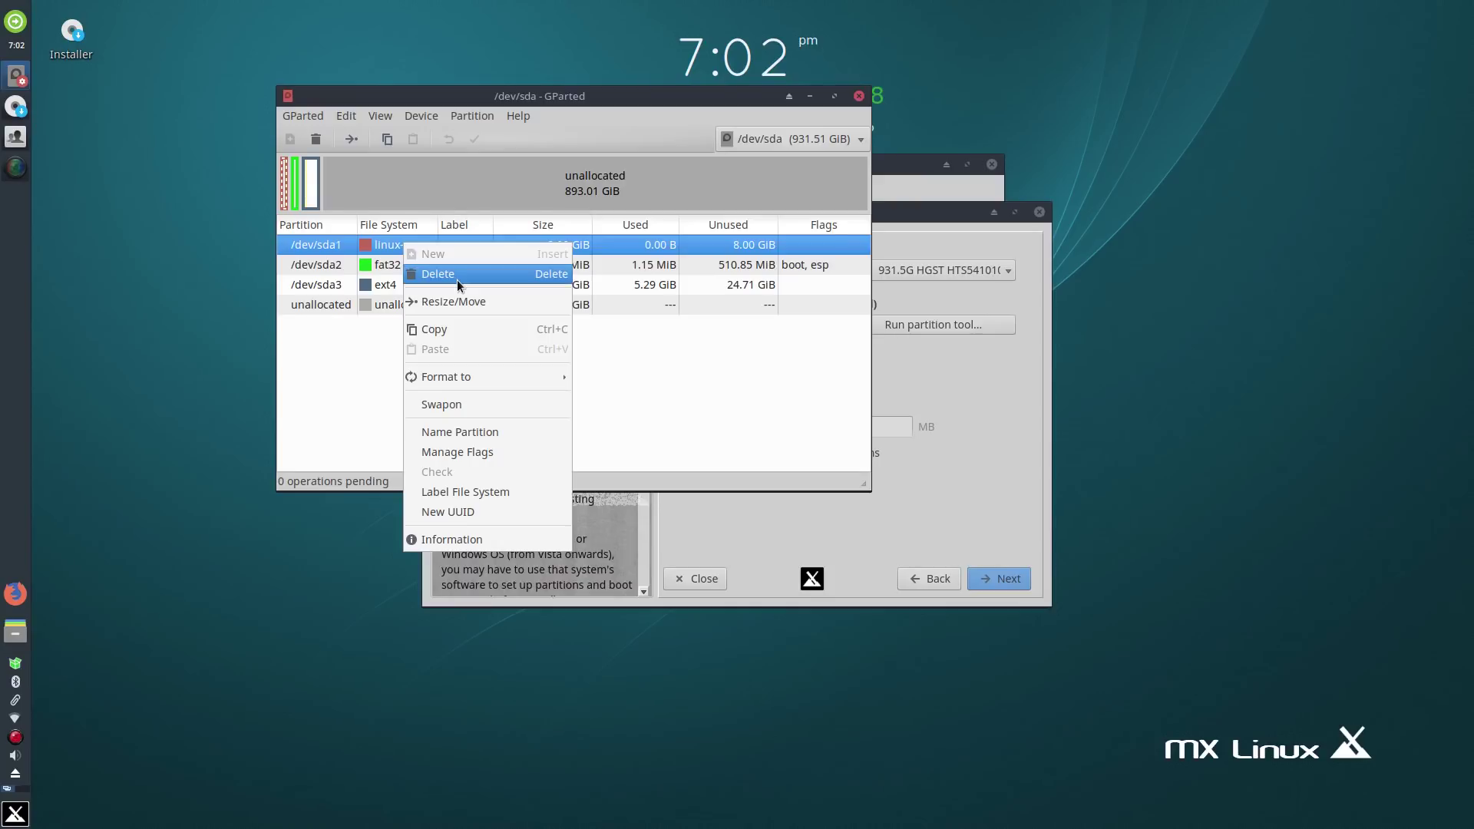
{"action": "left_click", "coordinate": [457, 278]}
{"action": "right_click", "coordinate": [399, 264]}
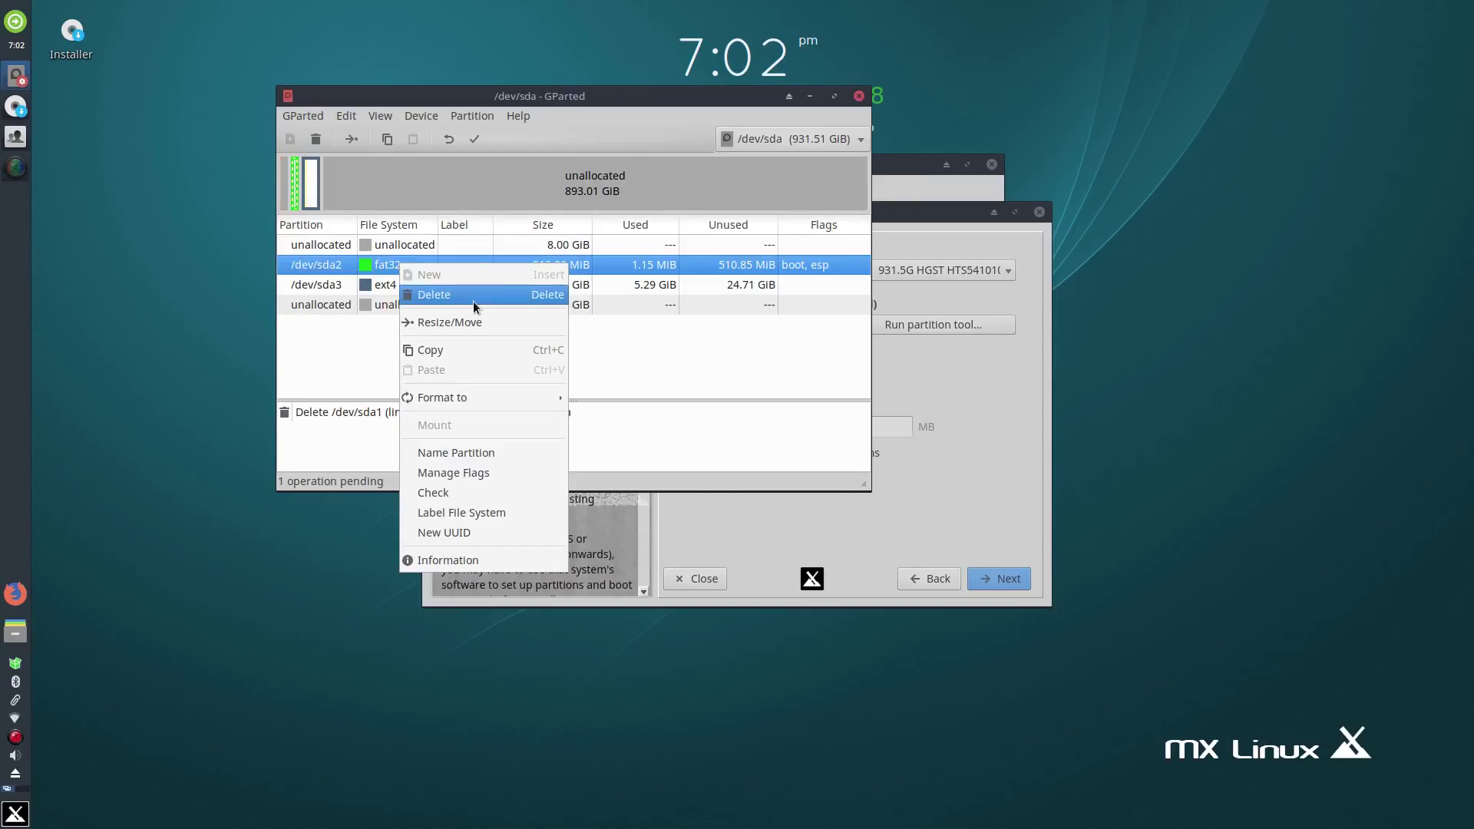
{"action": "left_click", "coordinate": [411, 289]}
{"action": "right_click", "coordinate": [396, 268]}
{"action": "left_click", "coordinate": [428, 298]}
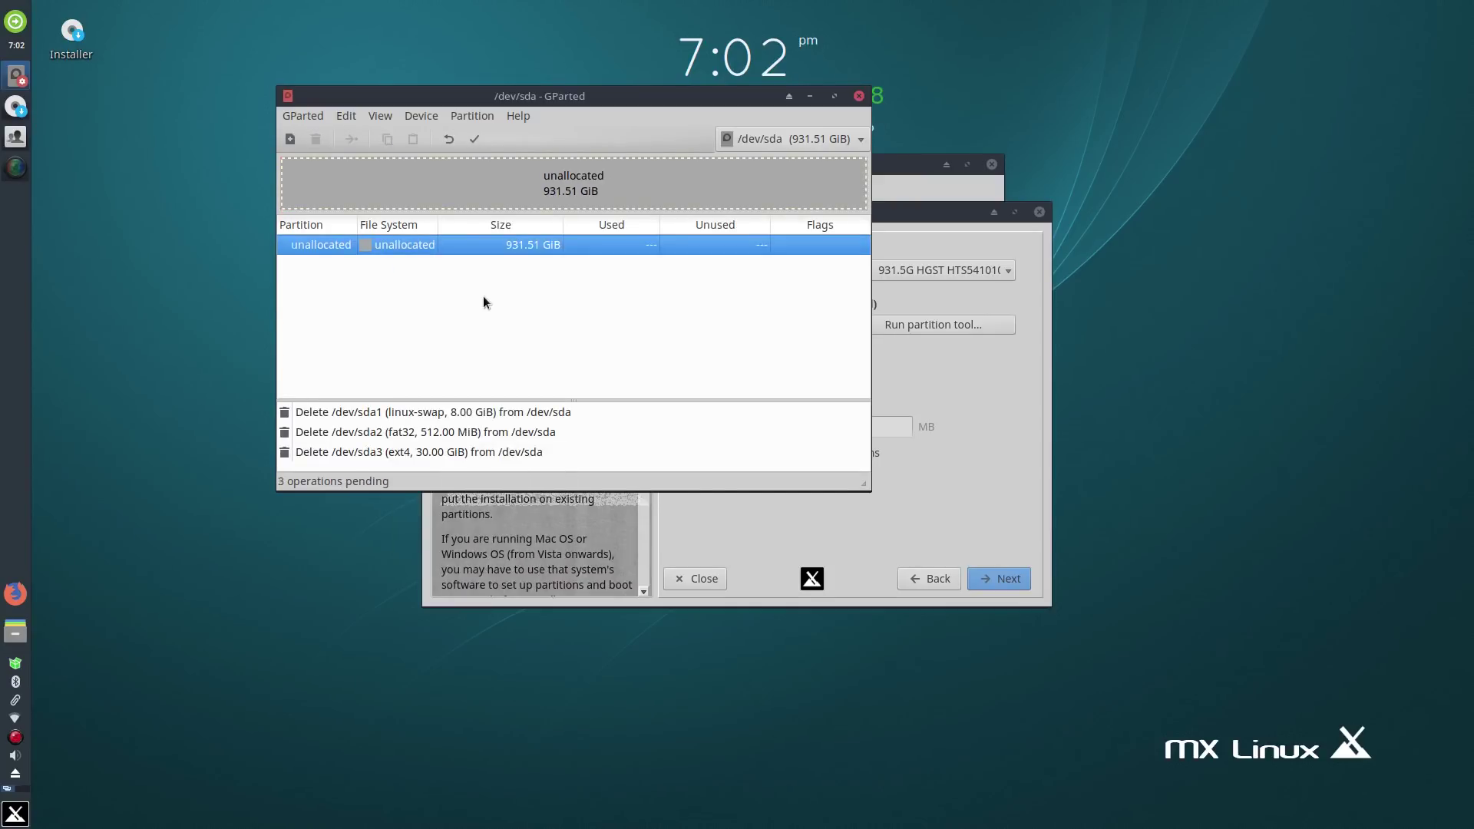
{"action": "left_click", "coordinate": [472, 138]}
{"action": "left_click", "coordinate": [725, 357]}
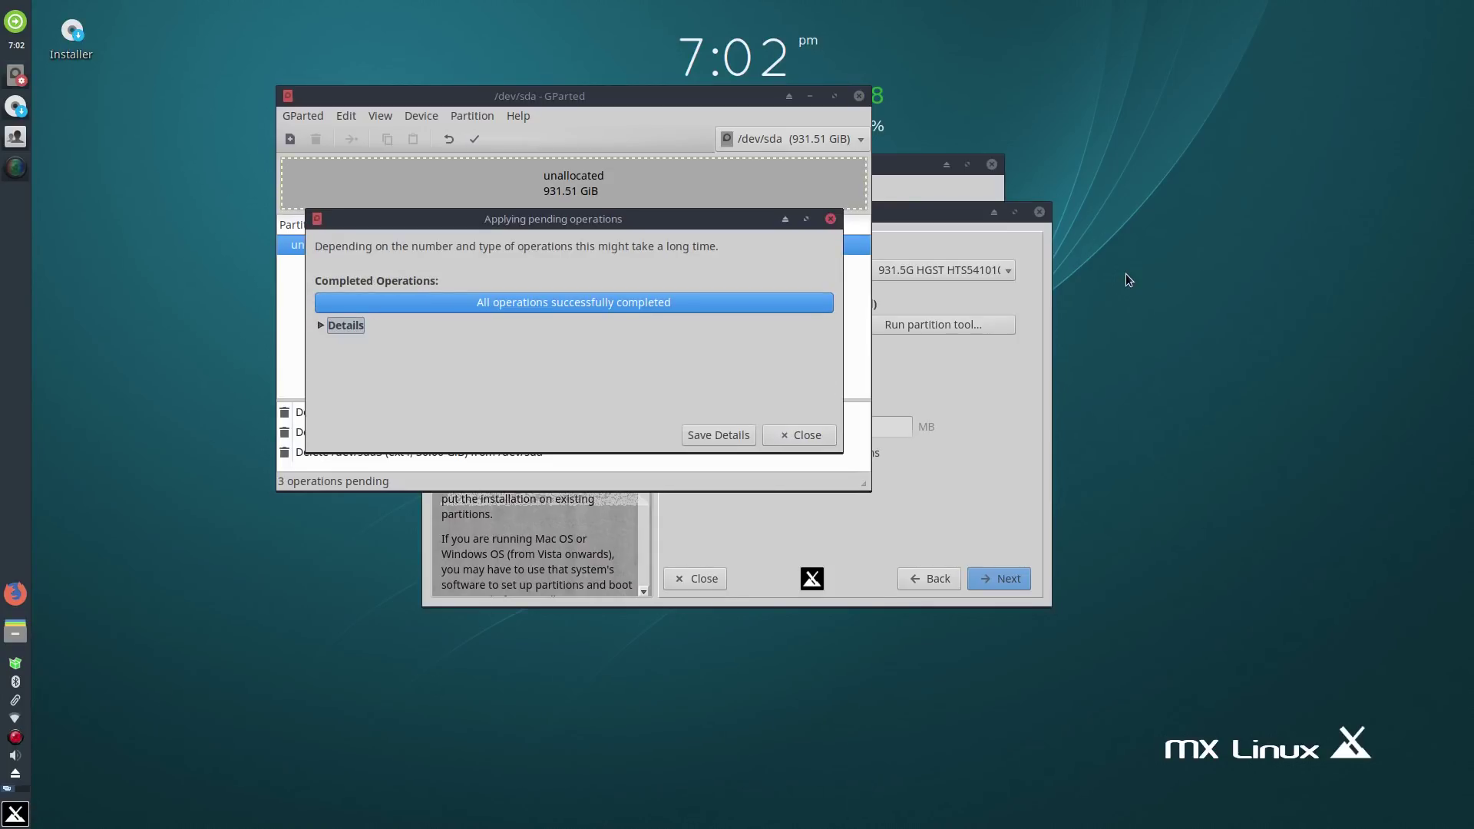
{"action": "left_click", "coordinate": [812, 439]}
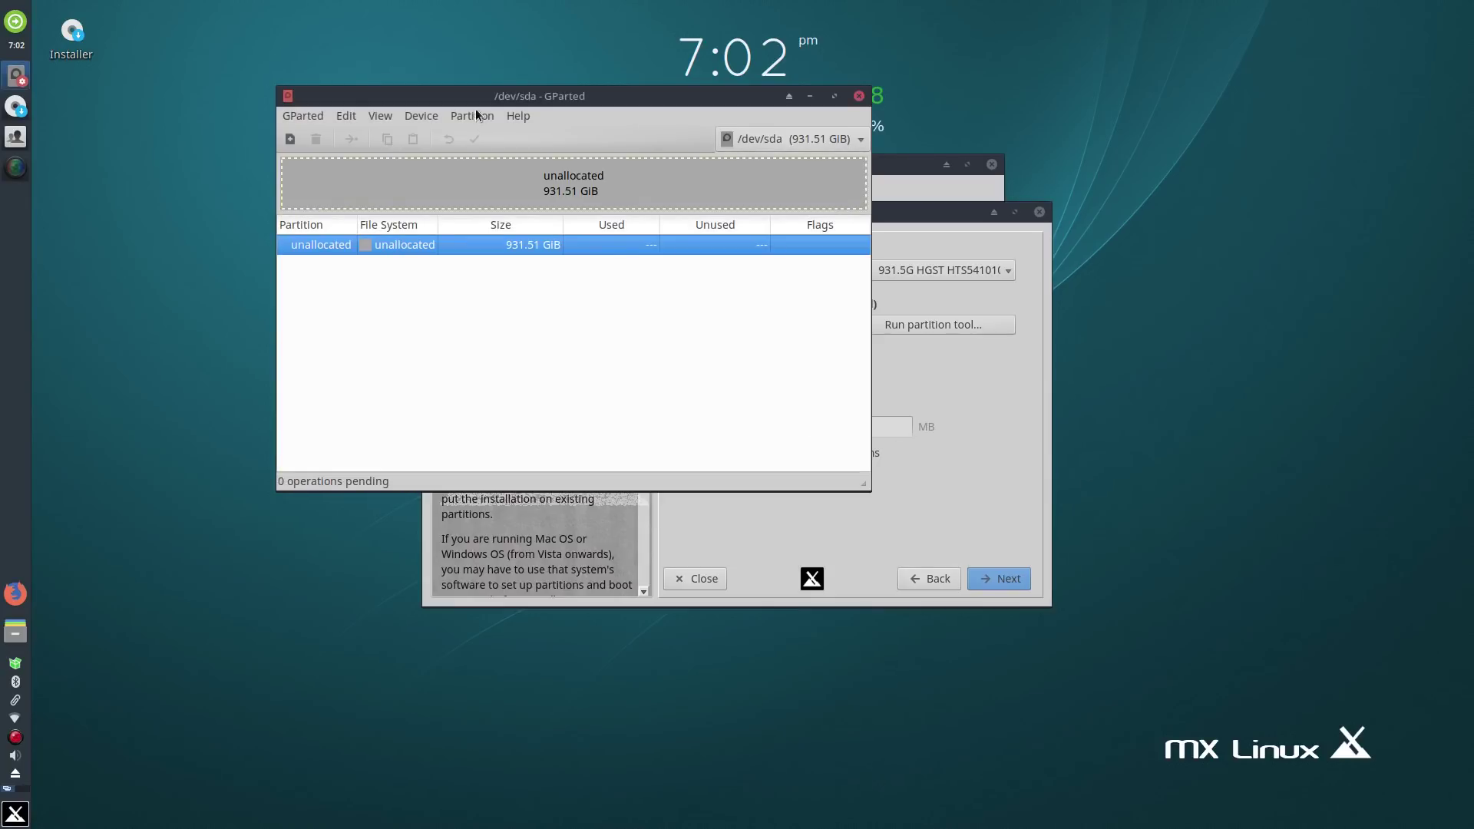
- Create a new partition table of type gpt on /dev/sda
{"action": "left_click", "coordinate": [412, 117]}
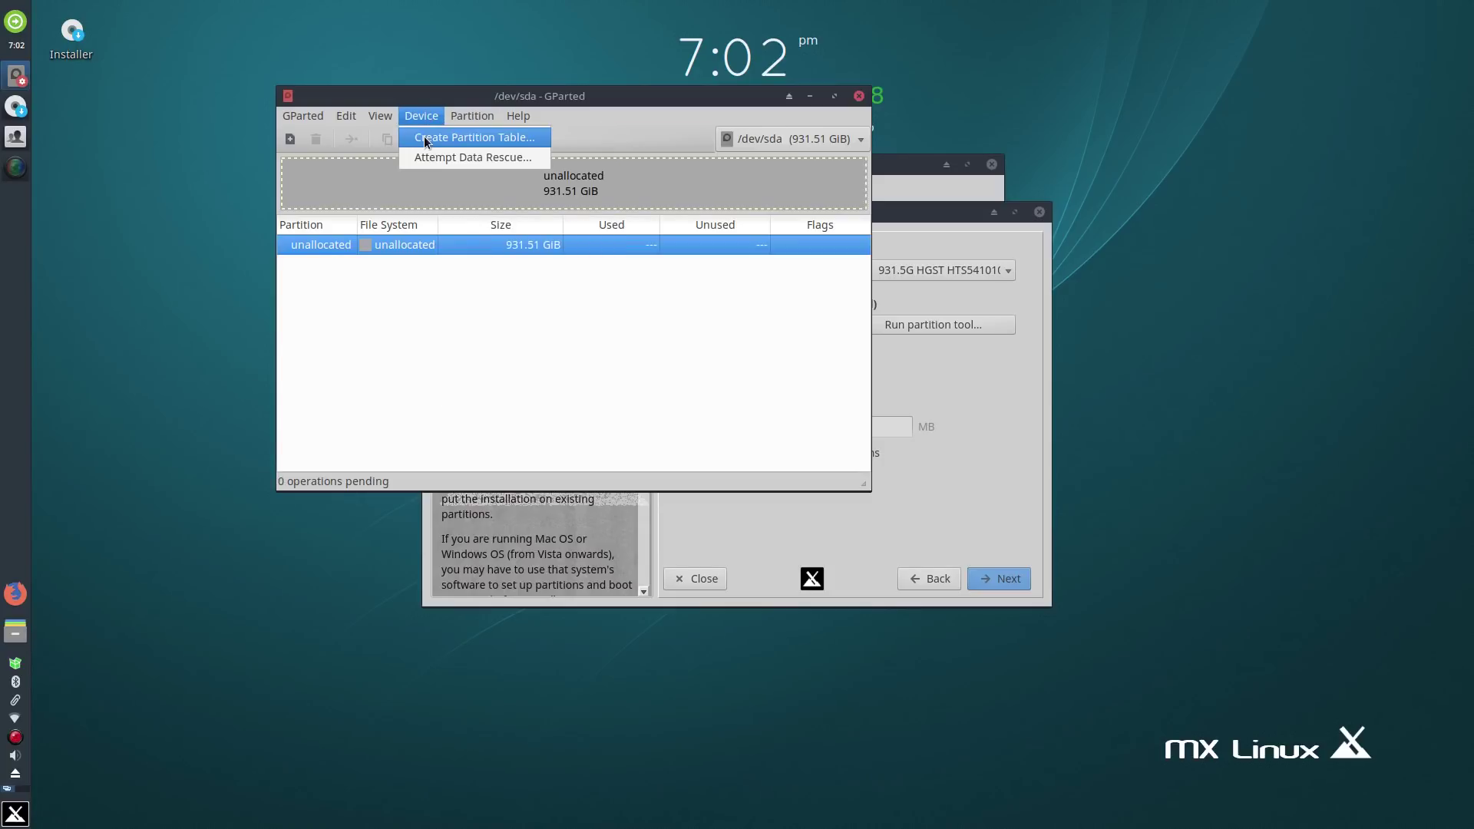
{"action": "left_click", "coordinate": [427, 140]}
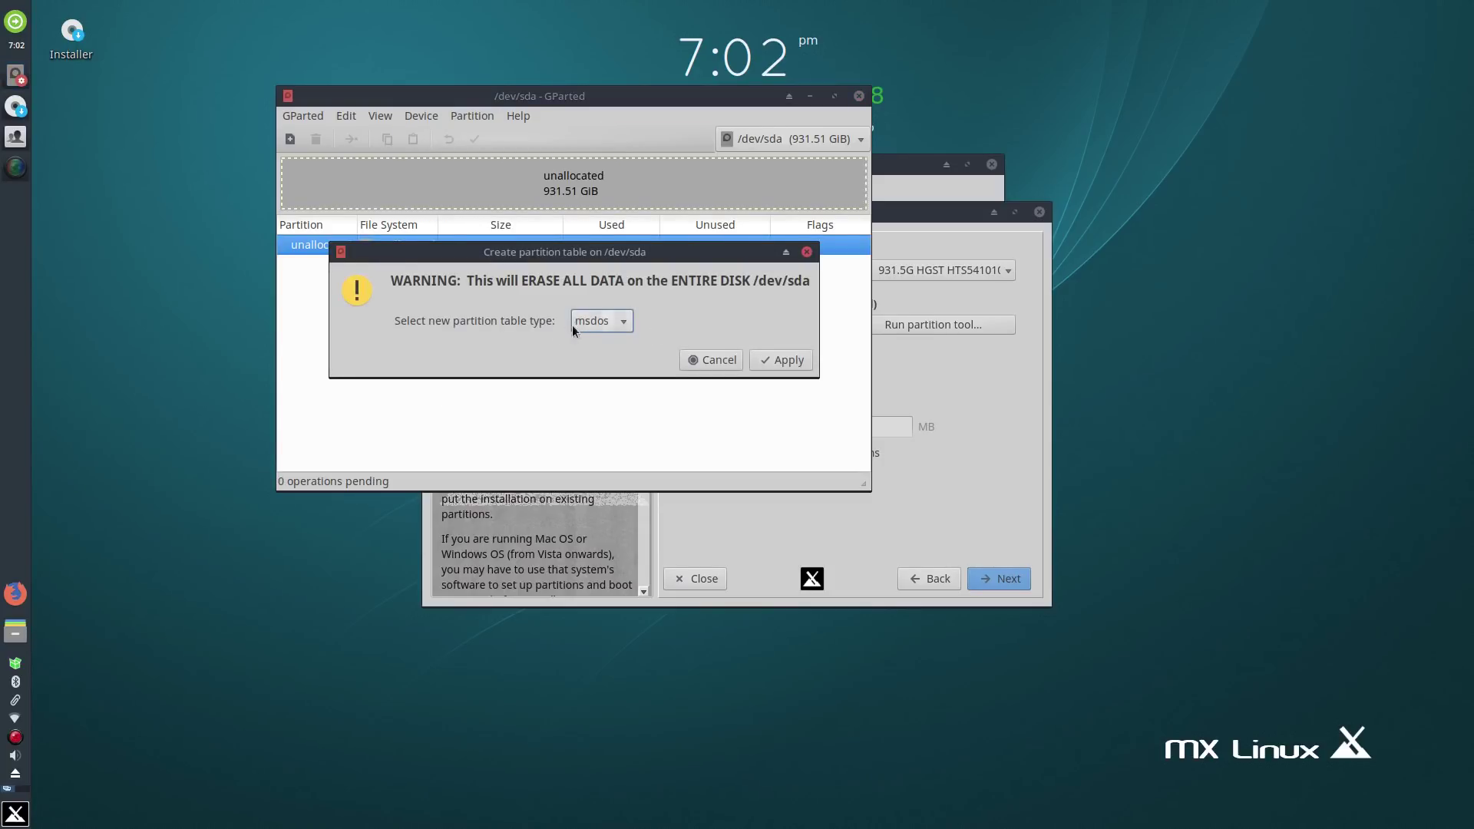
{"action": "left_click", "coordinate": [623, 323]}
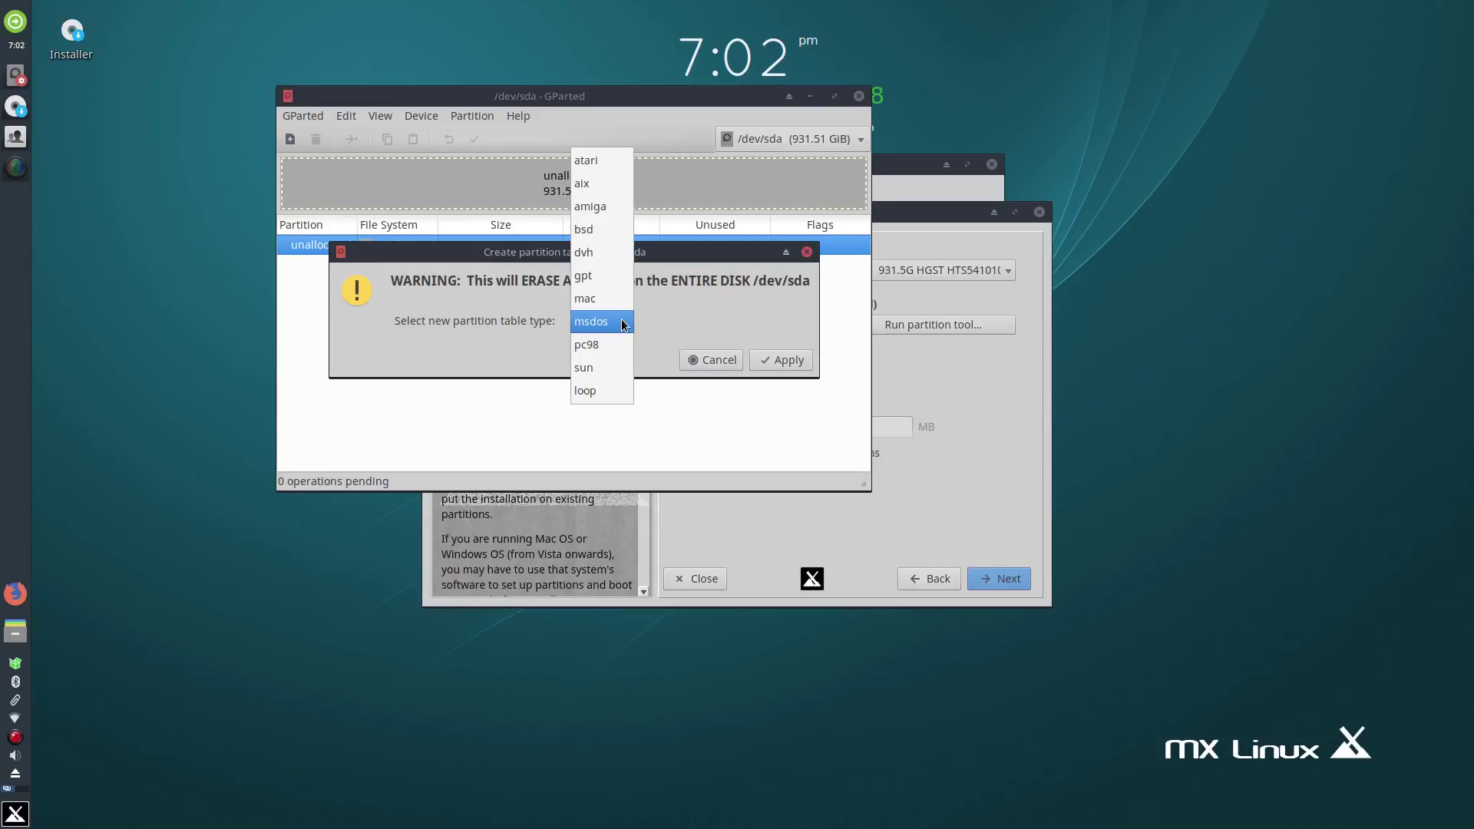
{"action": "left_click", "coordinate": [601, 276]}
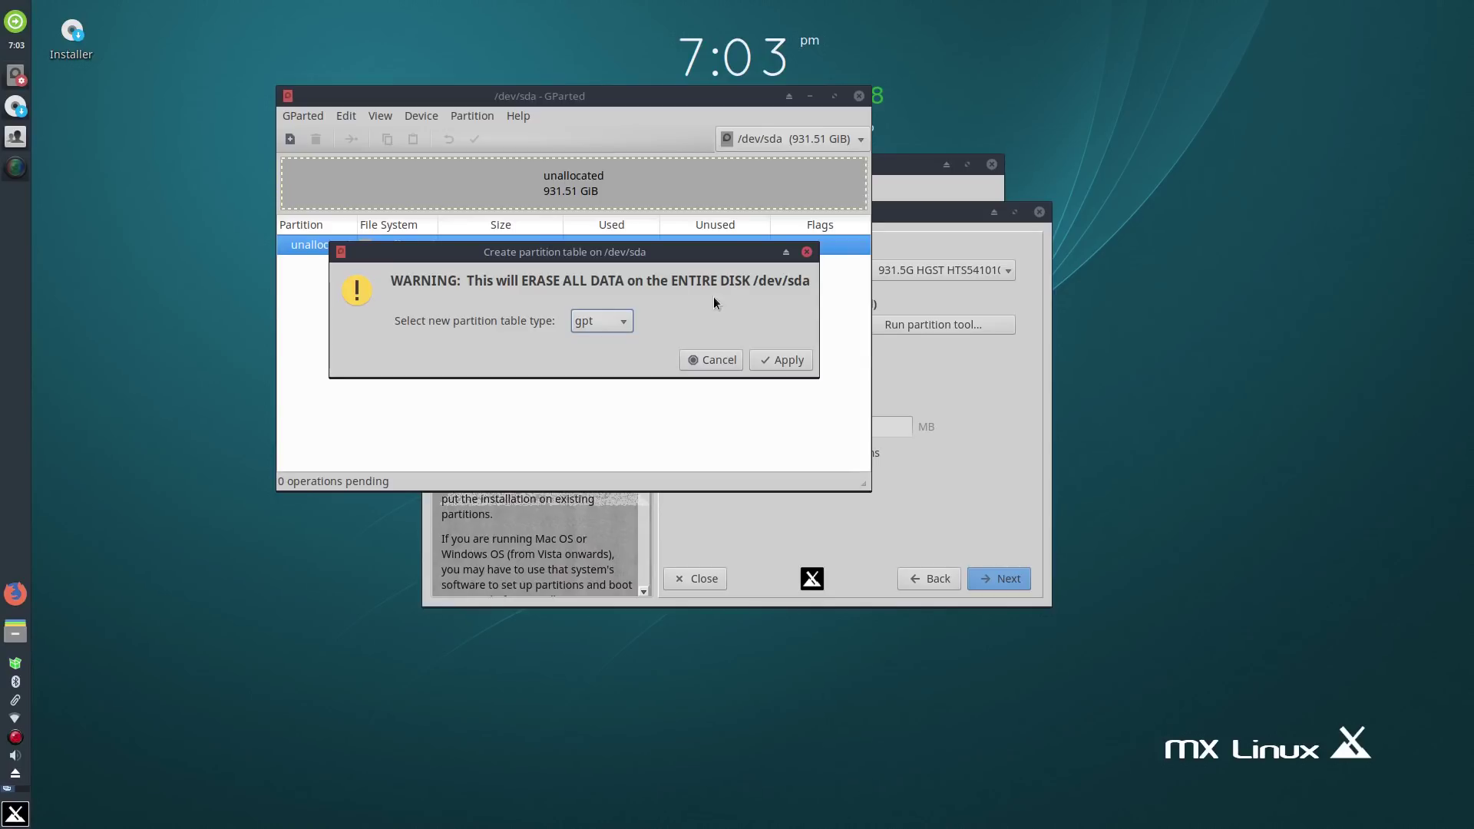
{"action": "left_click", "coordinate": [775, 365]}
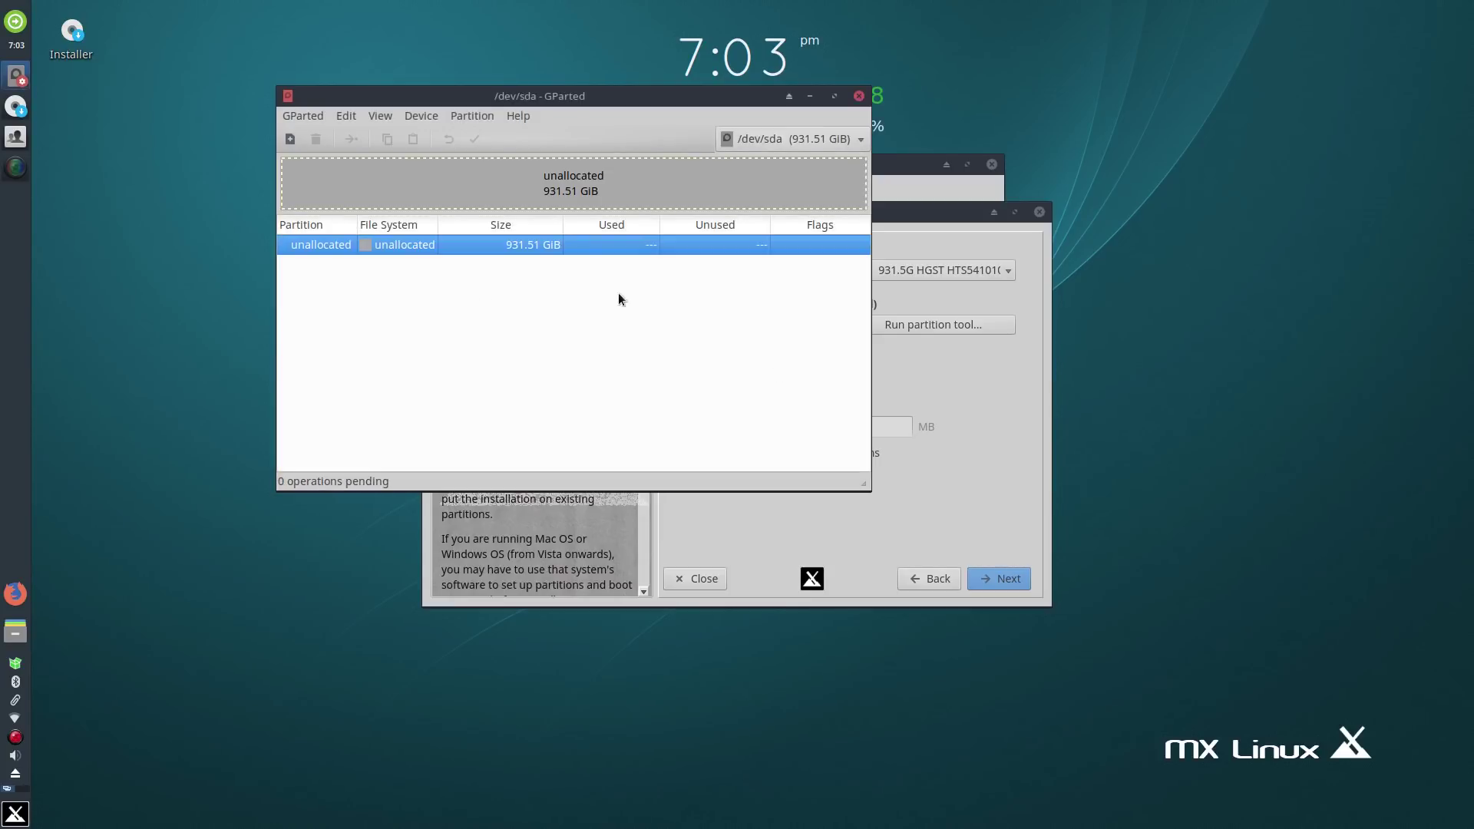
- Begin creating a new partition in the unallocated space of /dev/sda and go to its size setting
{"action": "right_click", "coordinate": [435, 251]}
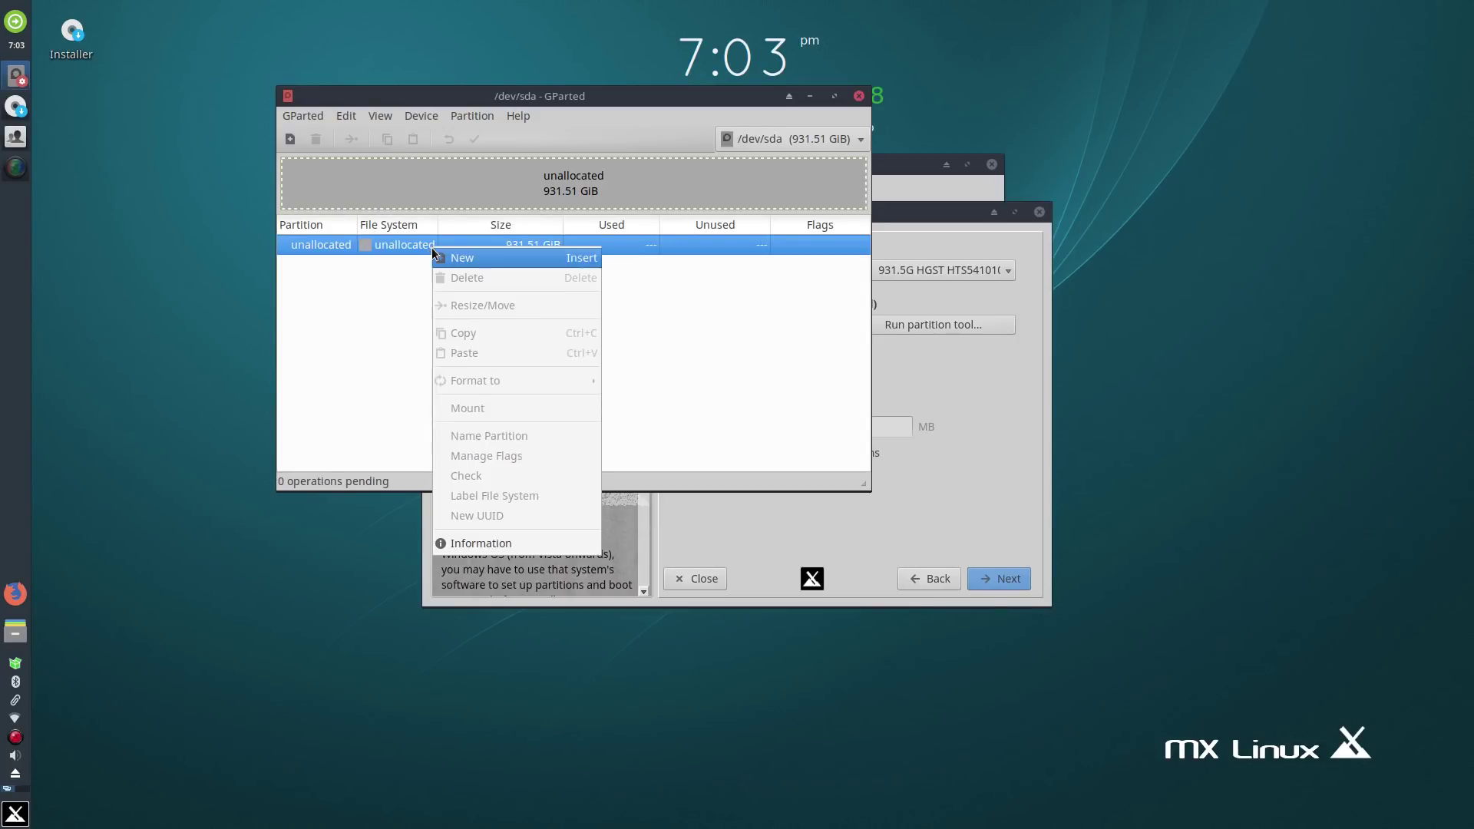
{"action": "left_click", "coordinate": [466, 259]}
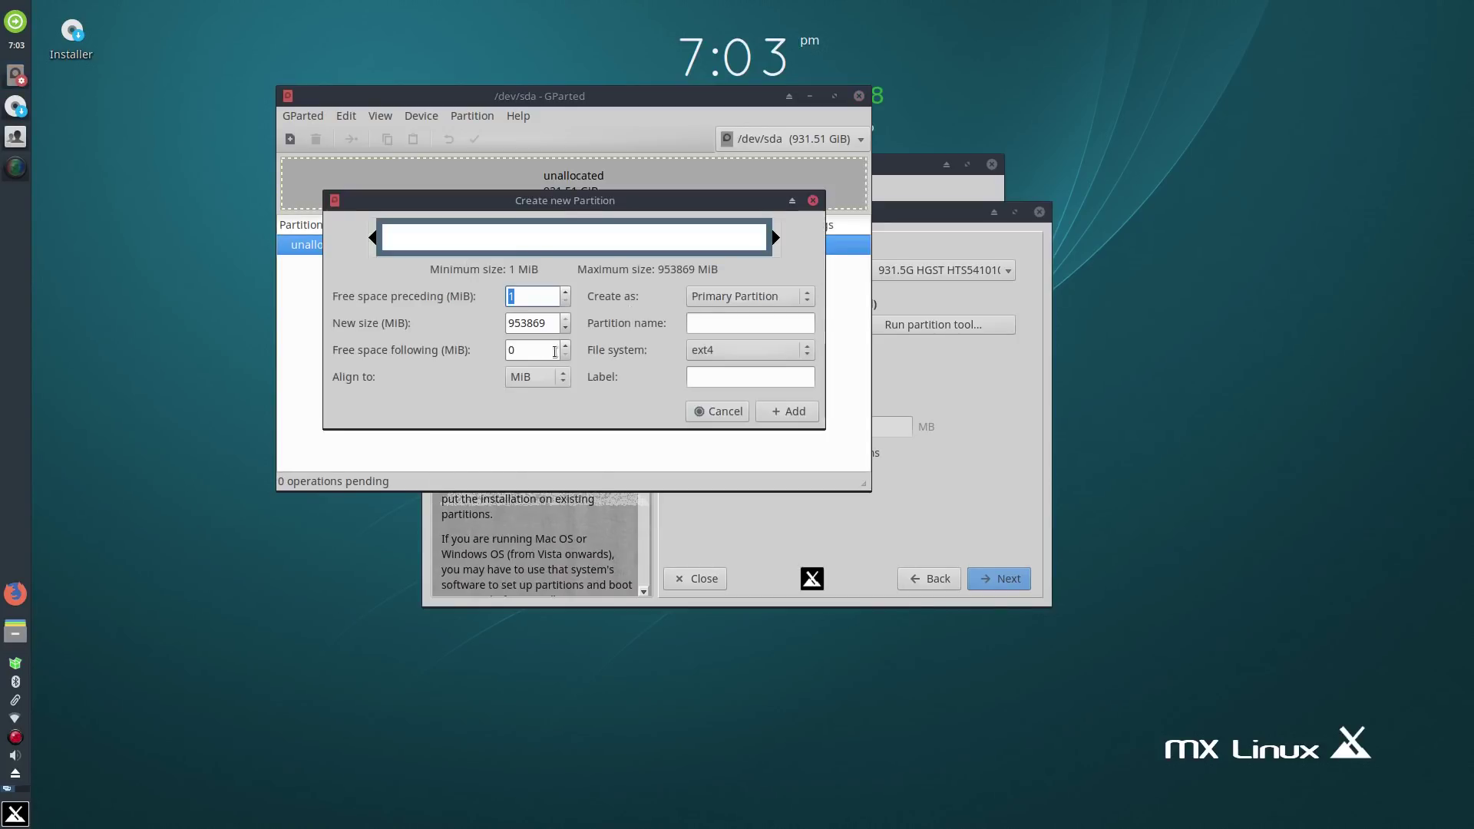
{"action": "key", "text": "Tab"}
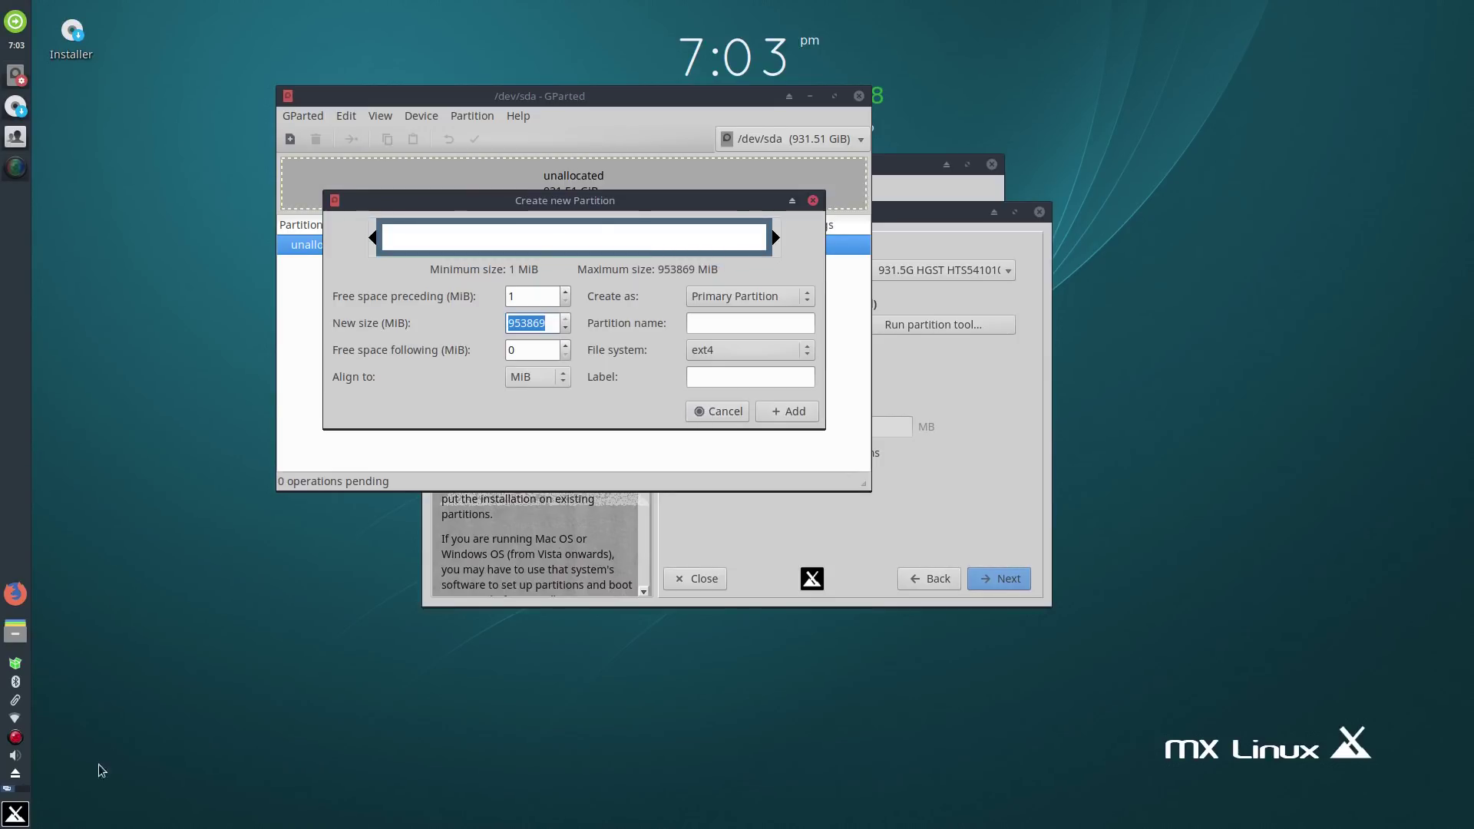
- Search the applications for "calc" and launch Galculator
{"action": "left_click", "coordinate": [14, 815]}
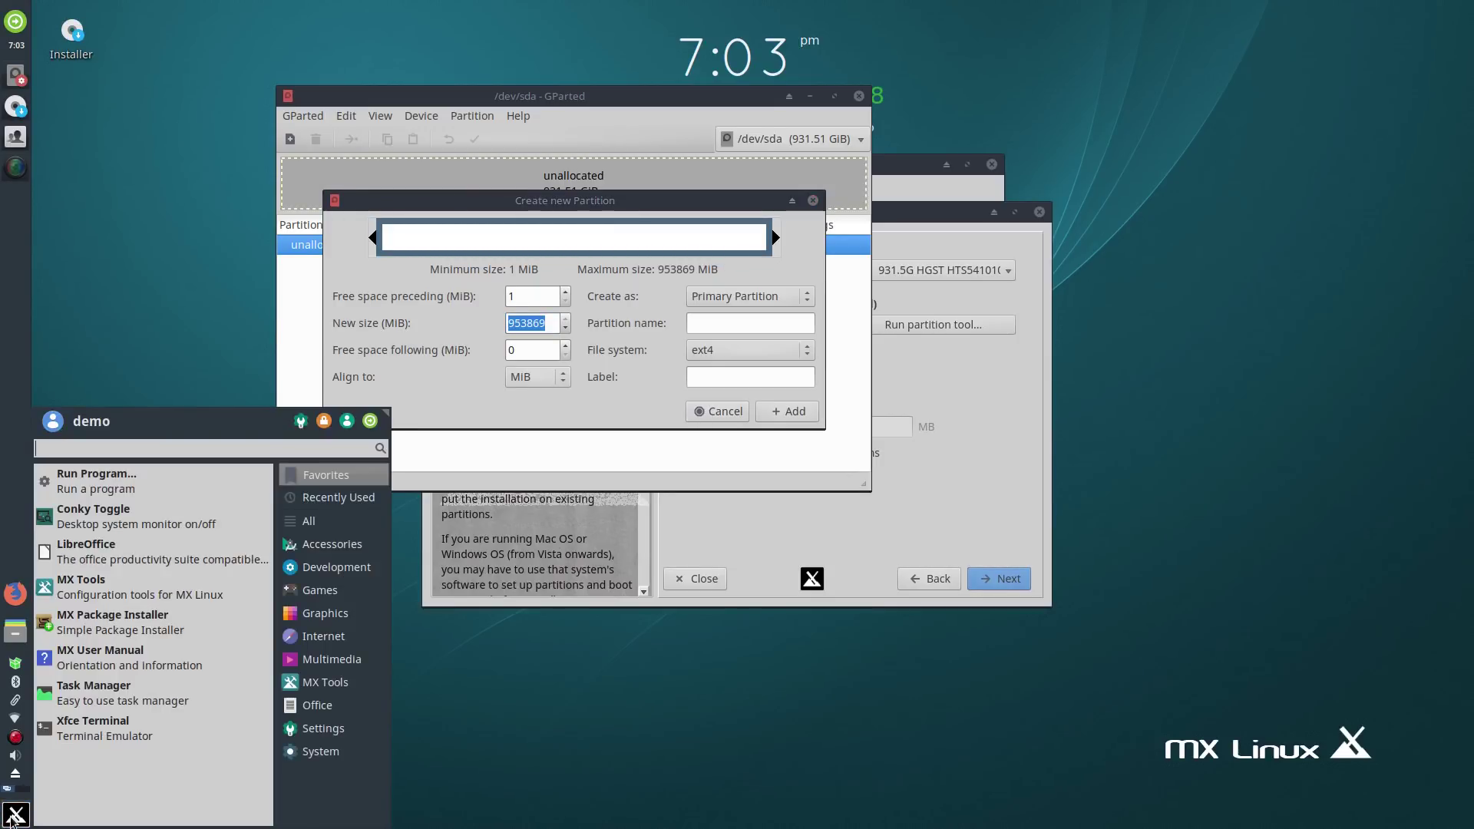
{"action": "type", "text": "calc"}
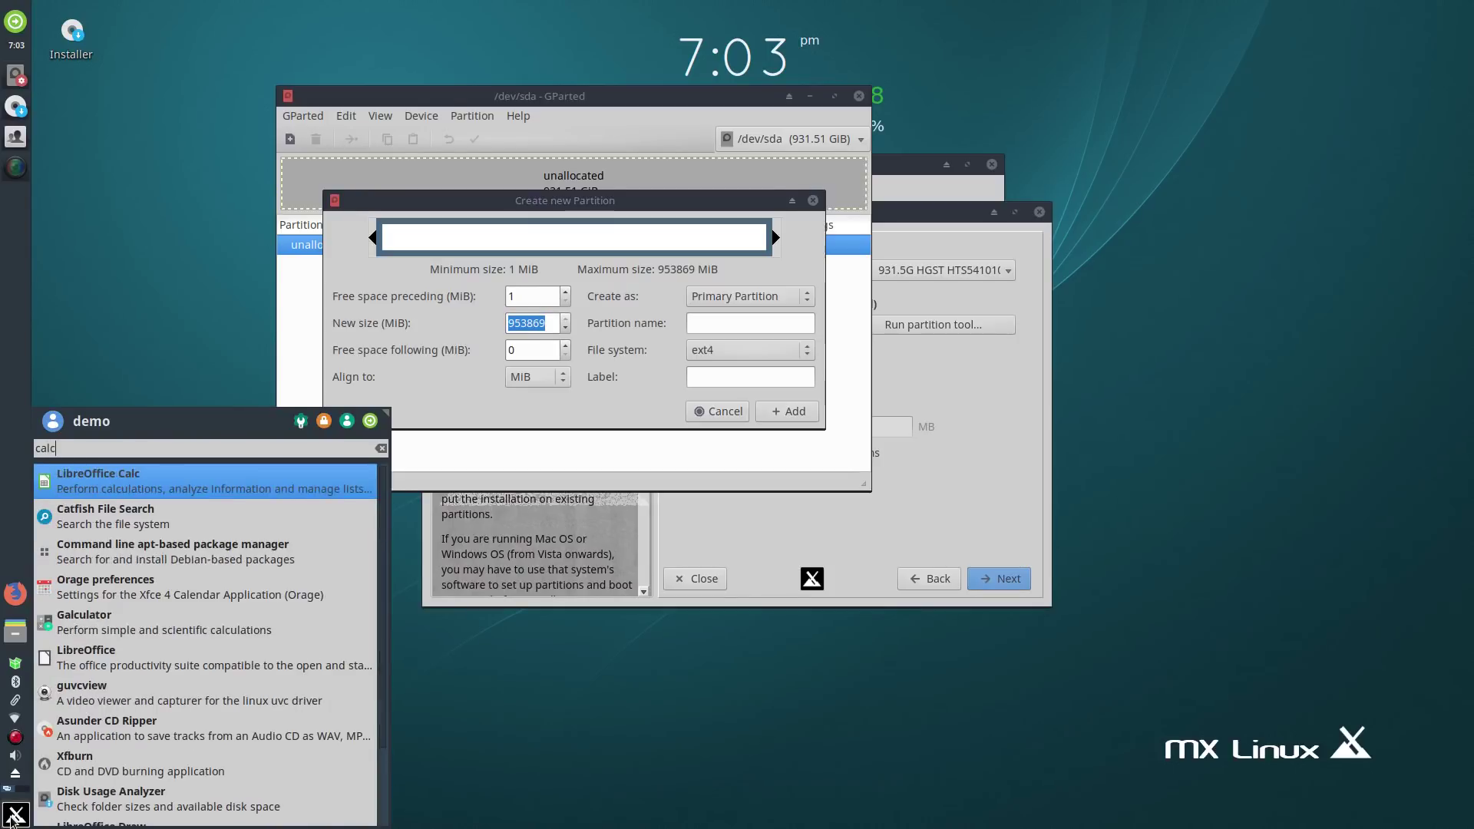
{"action": "key", "text": "Down"}
{"action": "key", "text": "Down"}
{"action": "key", "text": "Down"}
{"action": "key", "text": "Down"}
{"action": "key", "text": "Return"}
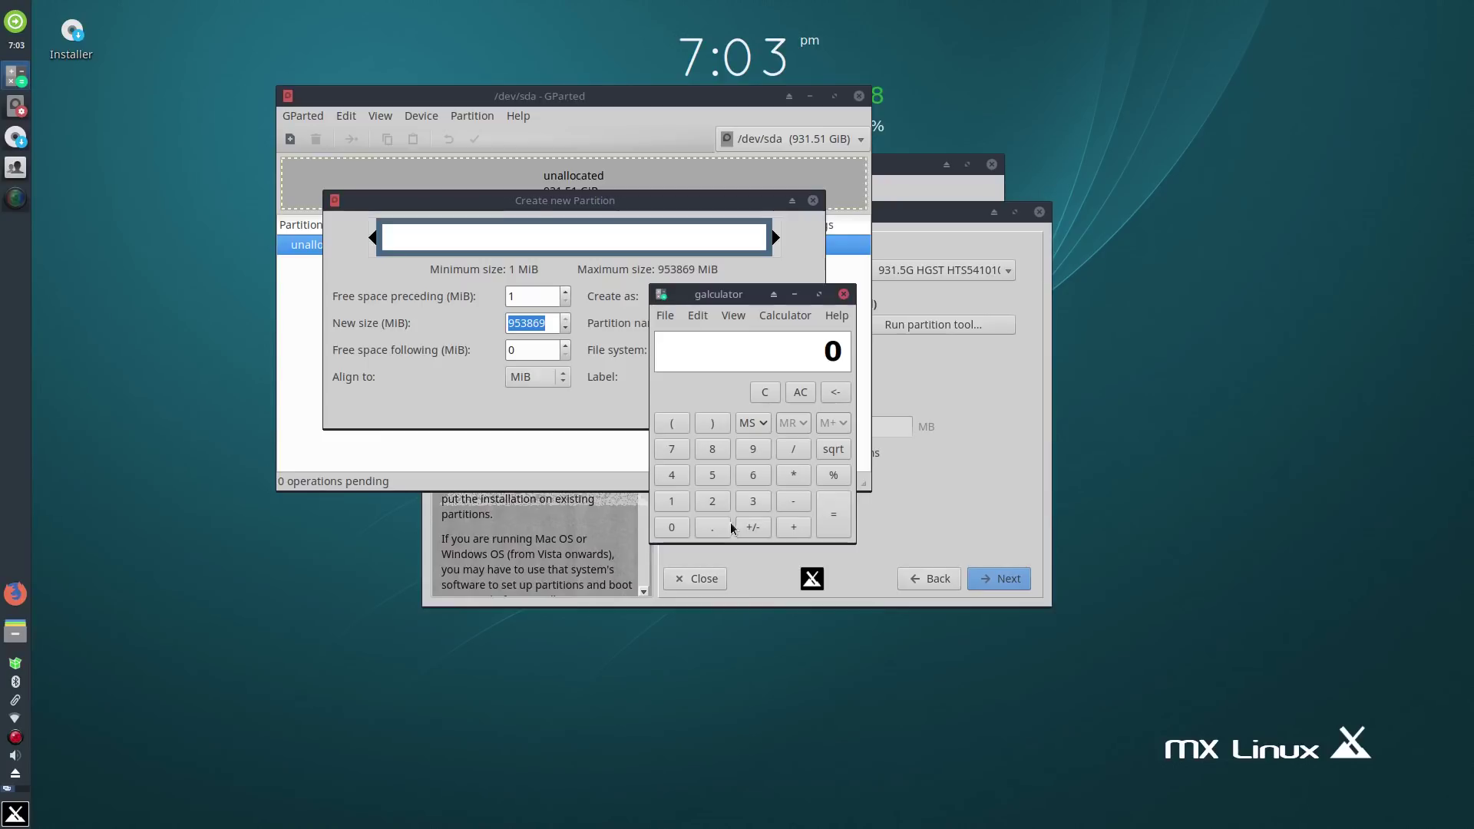
{"action": "left_click", "coordinate": [710, 458]}
{"action": "left_click", "coordinate": [673, 528]}
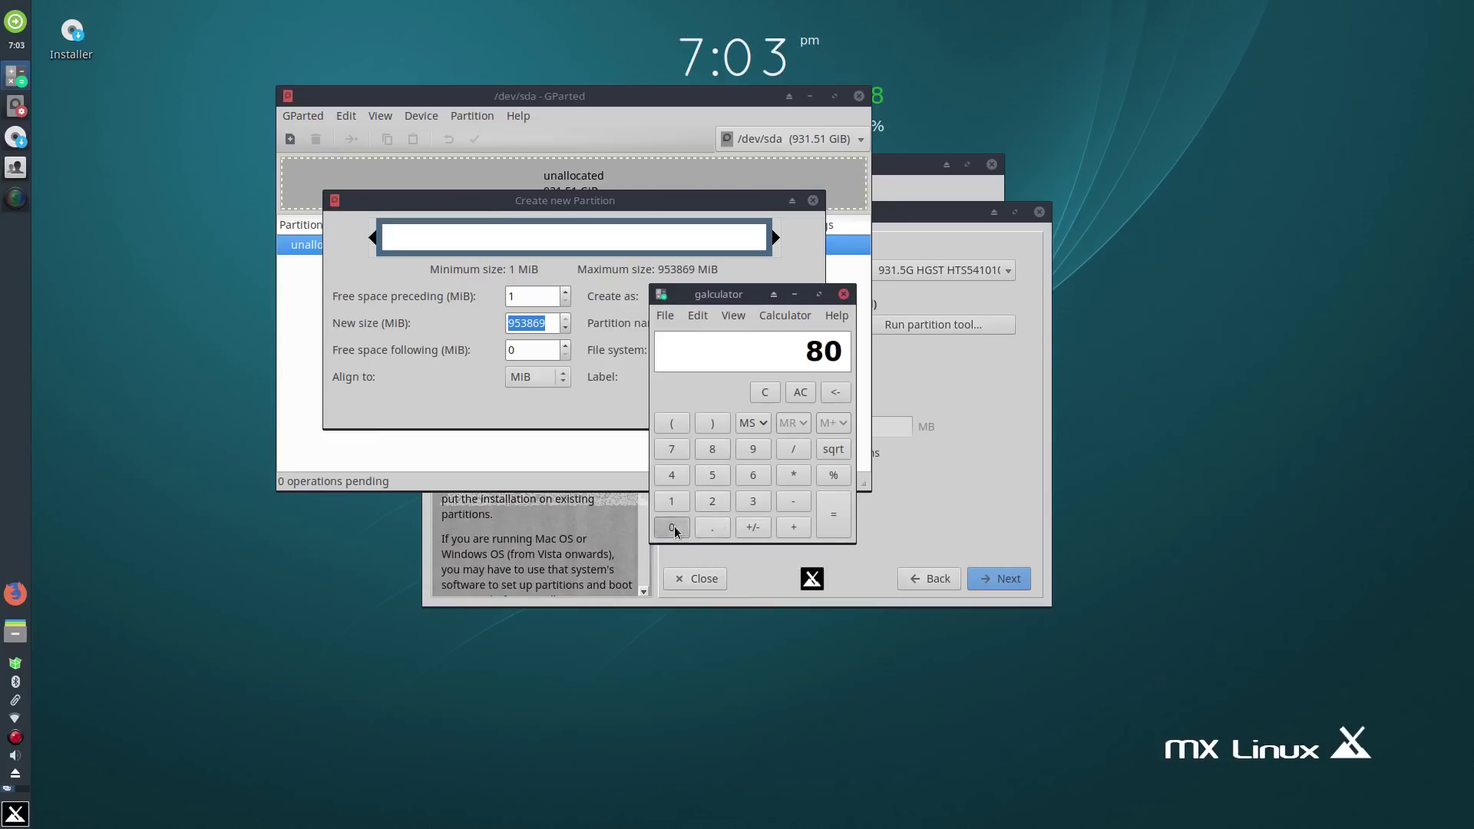
{"action": "left_click", "coordinate": [675, 530]}
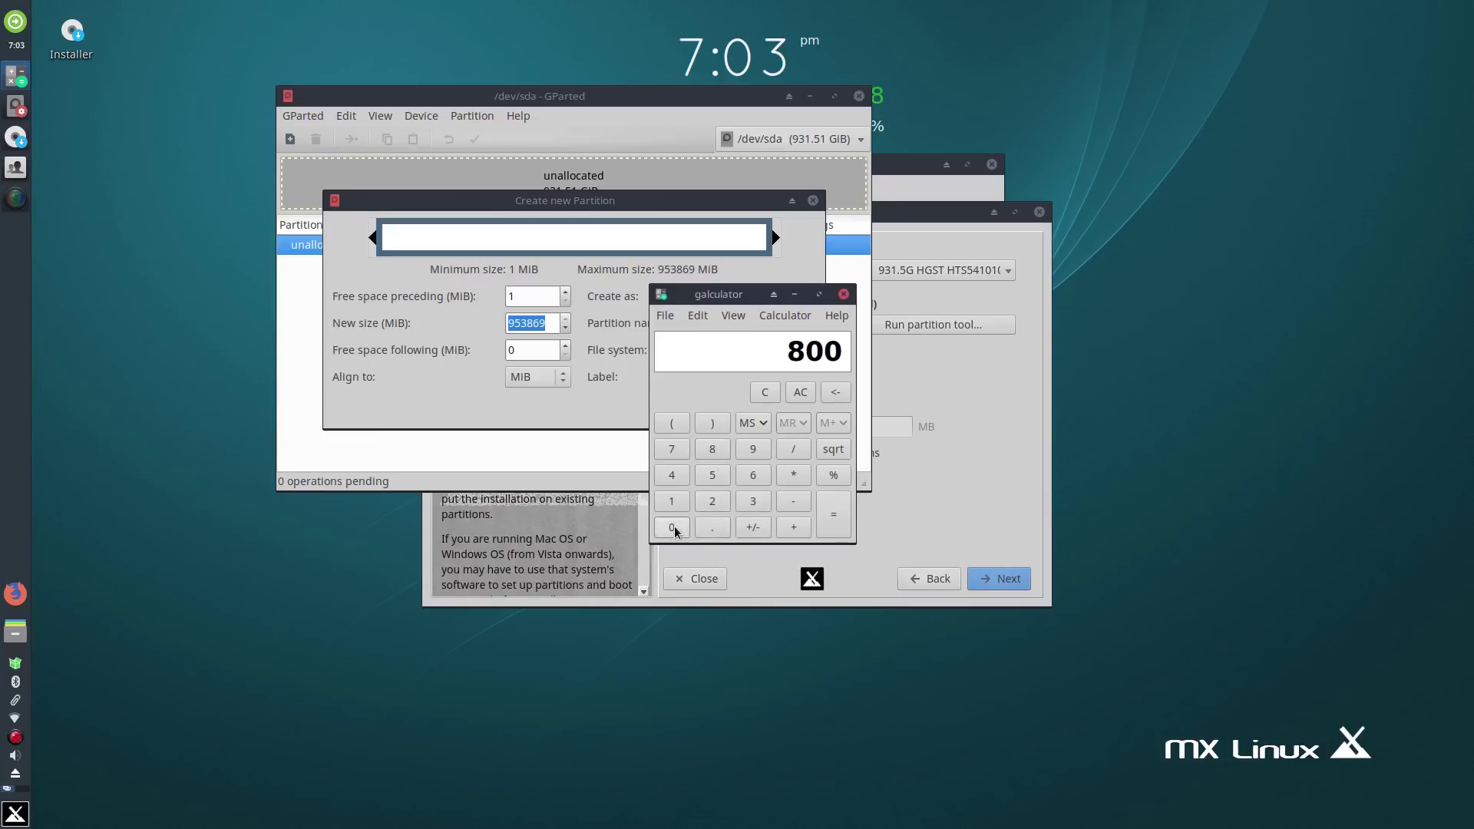
{"action": "left_click", "coordinate": [799, 392]}
- Multiply 8 by 1024 in the calculator to convert 8 GiB to MiB, and minimize the calculator
{"action": "left_click", "coordinate": [712, 449]}
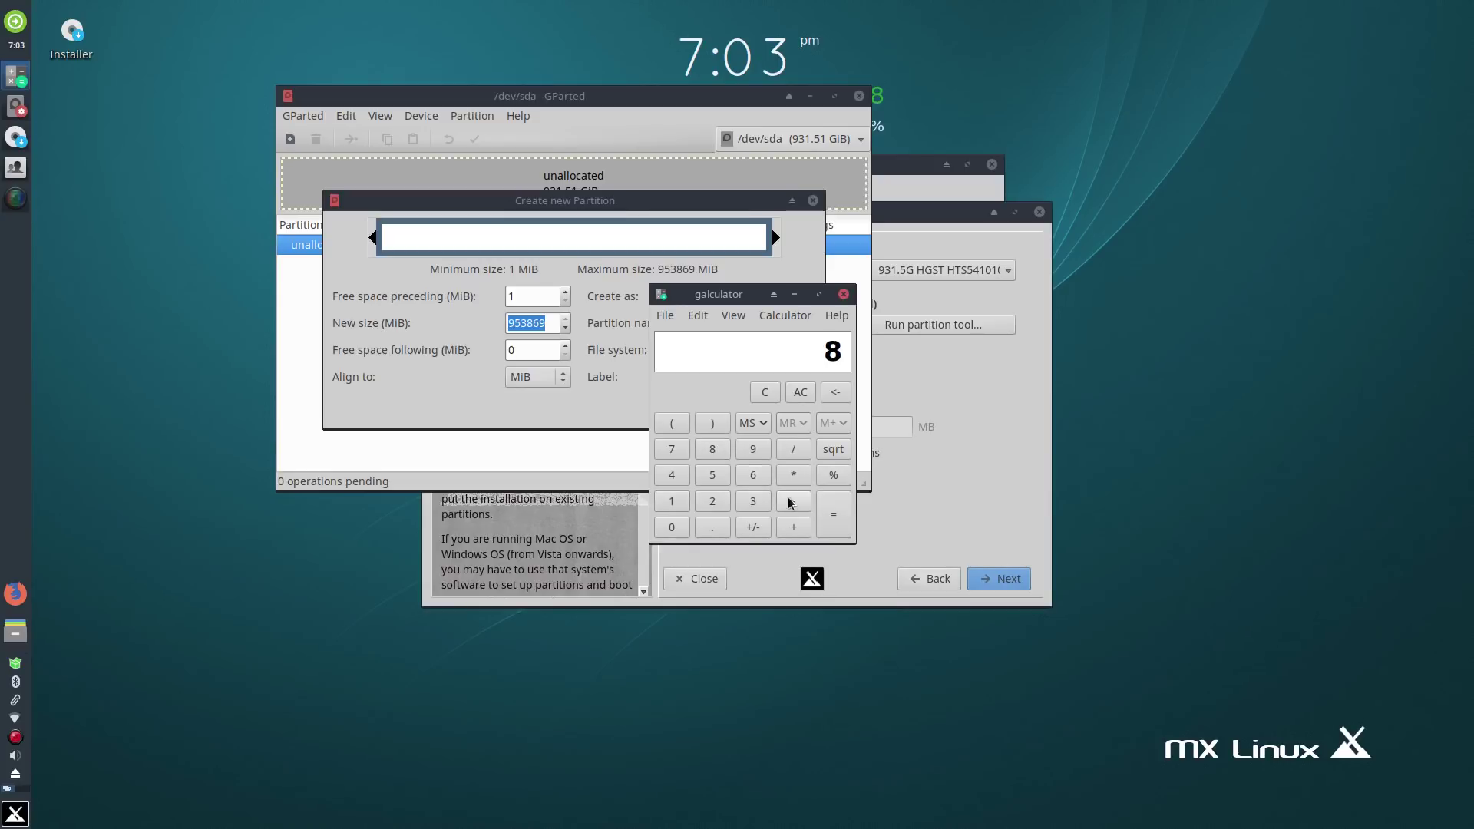
{"action": "left_click", "coordinate": [672, 501]}
{"action": "left_click", "coordinate": [713, 528]}
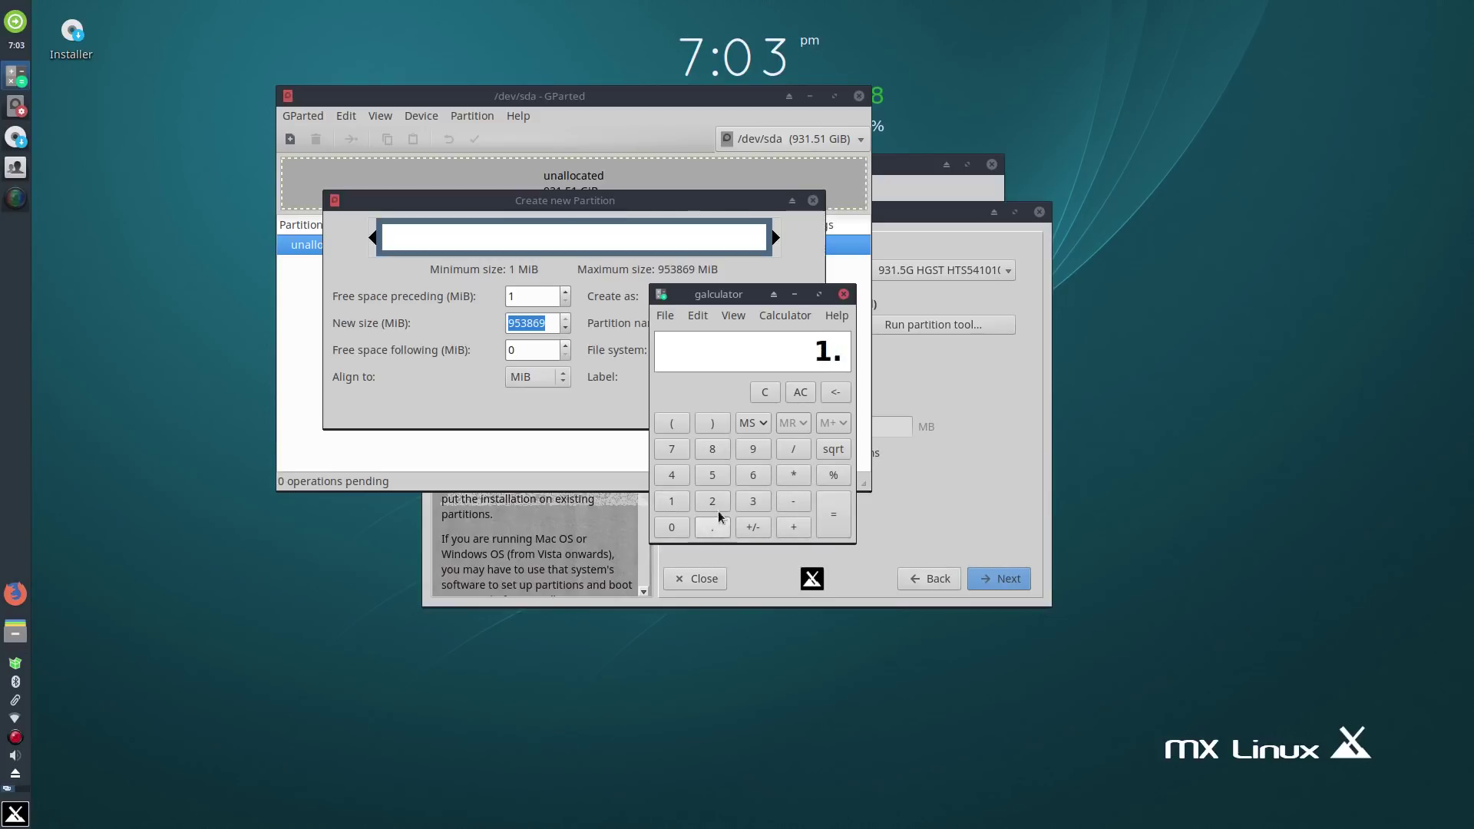
{"action": "left_click", "coordinate": [835, 394]}
{"action": "left_click", "coordinate": [672, 527]}
{"action": "left_click", "coordinate": [712, 502]}
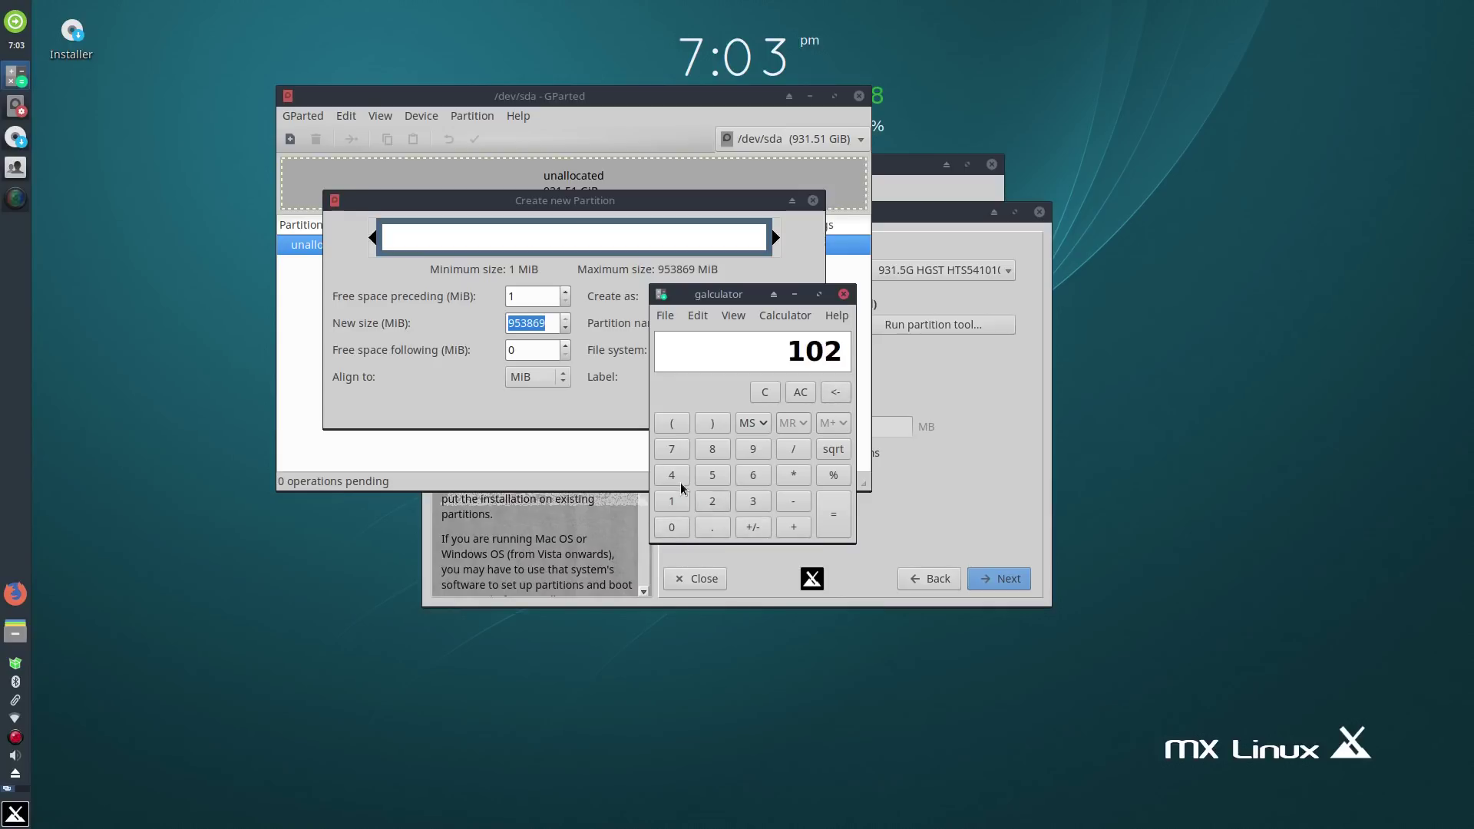
{"action": "left_click", "coordinate": [672, 475]}
{"action": "left_click", "coordinate": [829, 515]}
{"action": "left_click", "coordinate": [795, 295]}
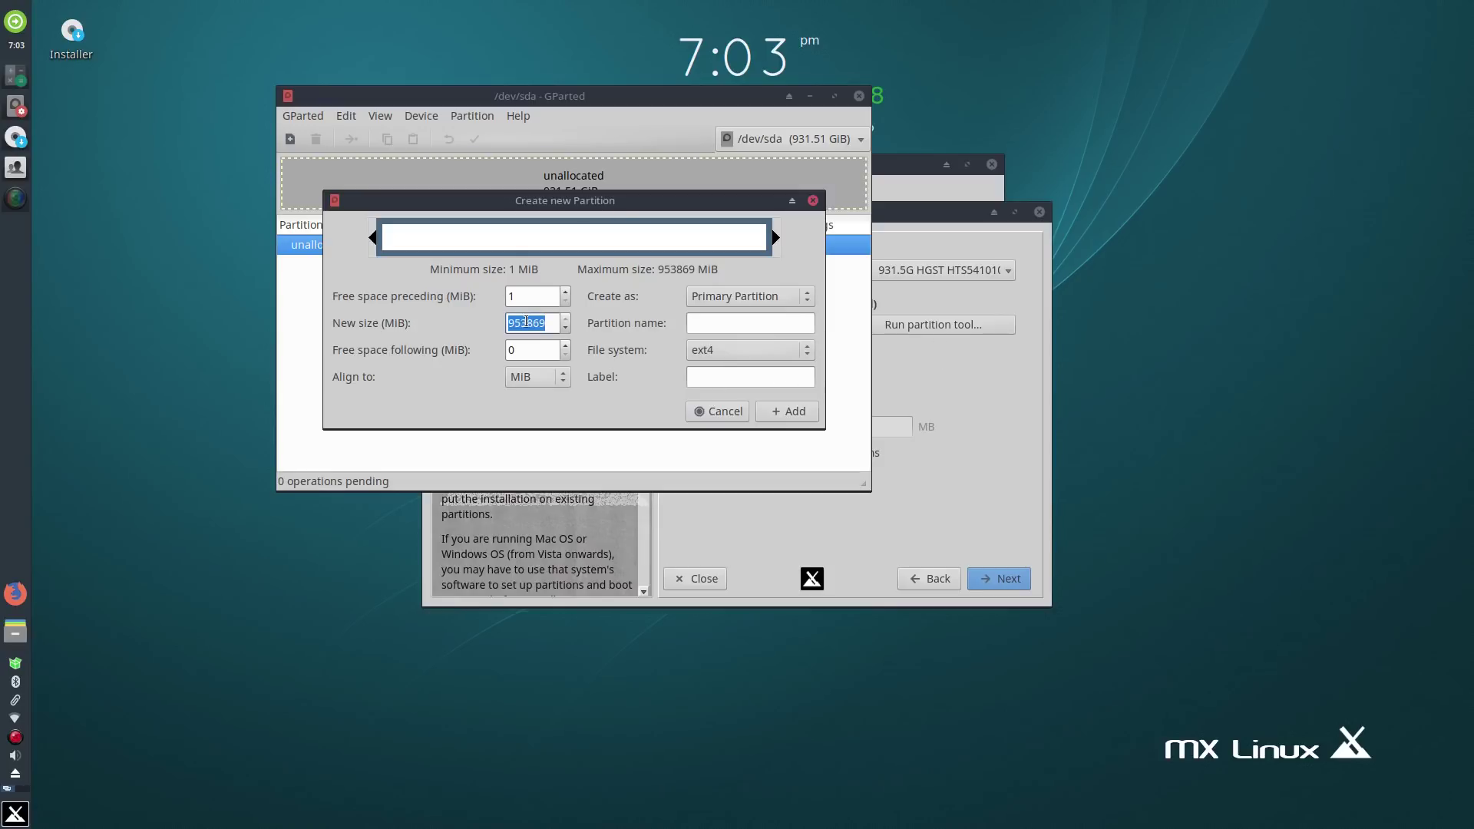
- Set the new partition's size to 8192 MiB with the linux-swap file system and add it
{"action": "key", "text": "End"}
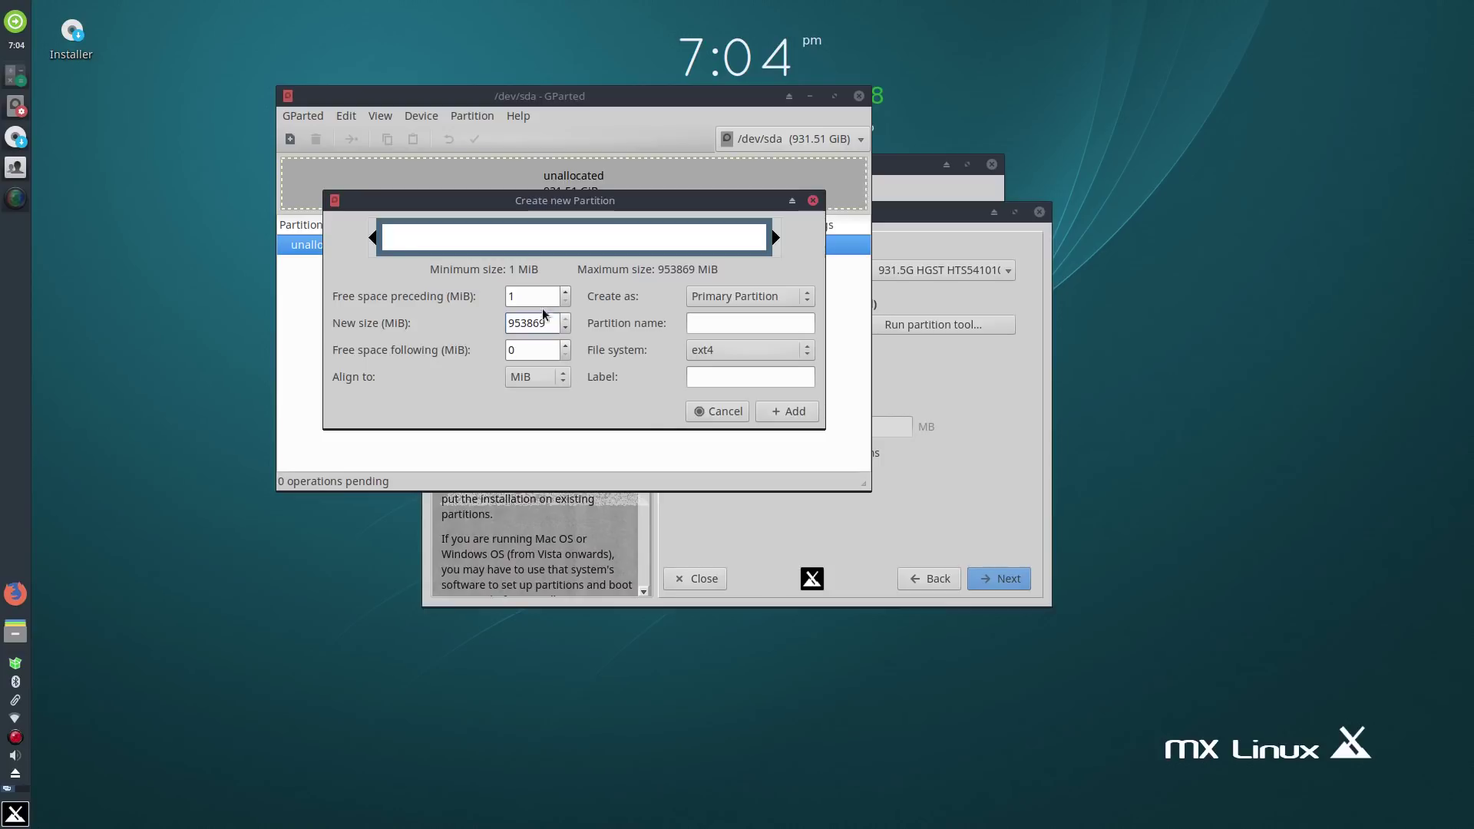
{"action": "key", "text": "ctrl+a"}
{"action": "type", "text": "8192"}
{"action": "key", "text": "Tab"}
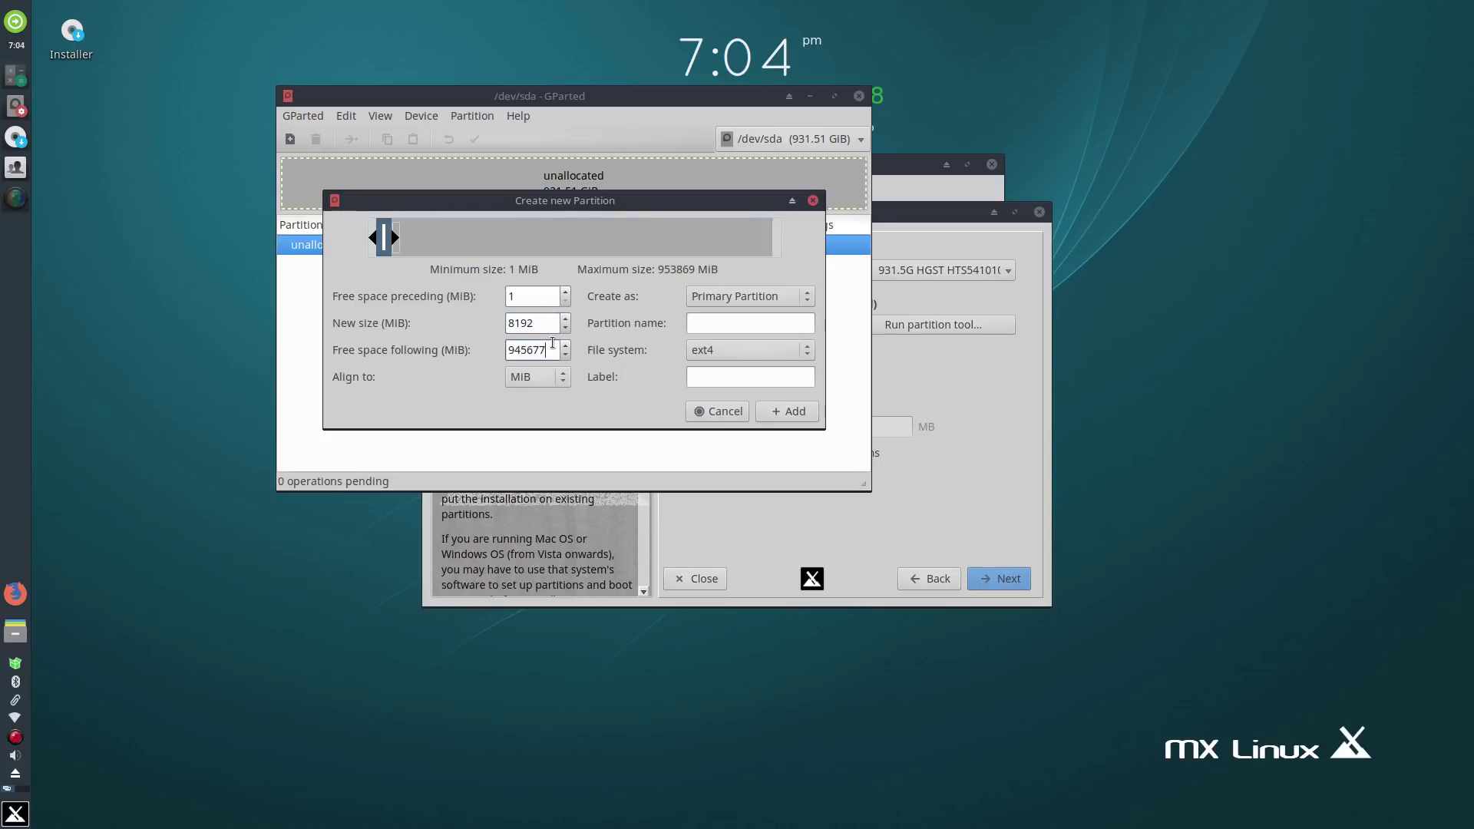
{"action": "left_click", "coordinate": [741, 346]}
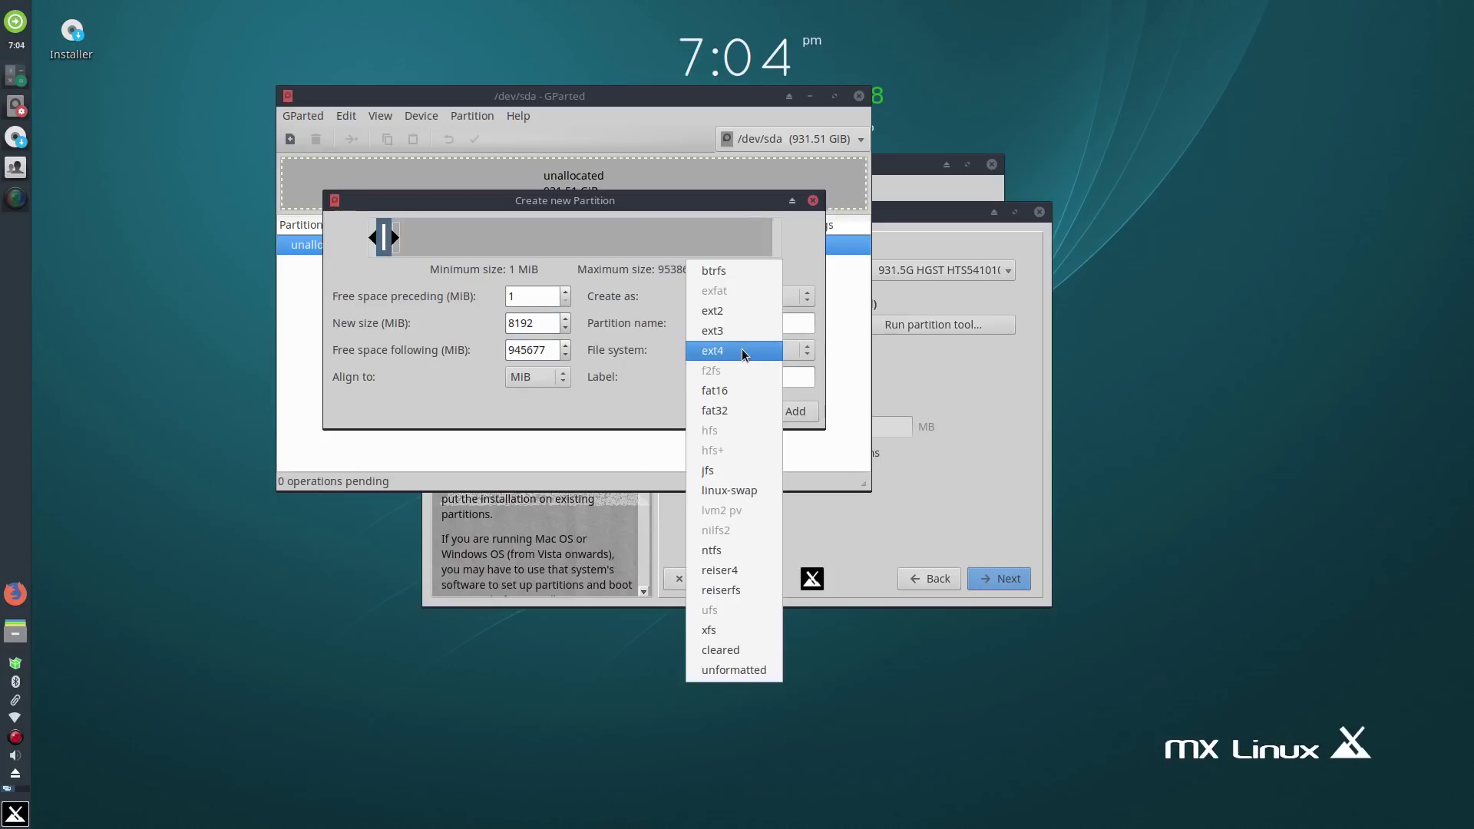
{"action": "left_click", "coordinate": [740, 495]}
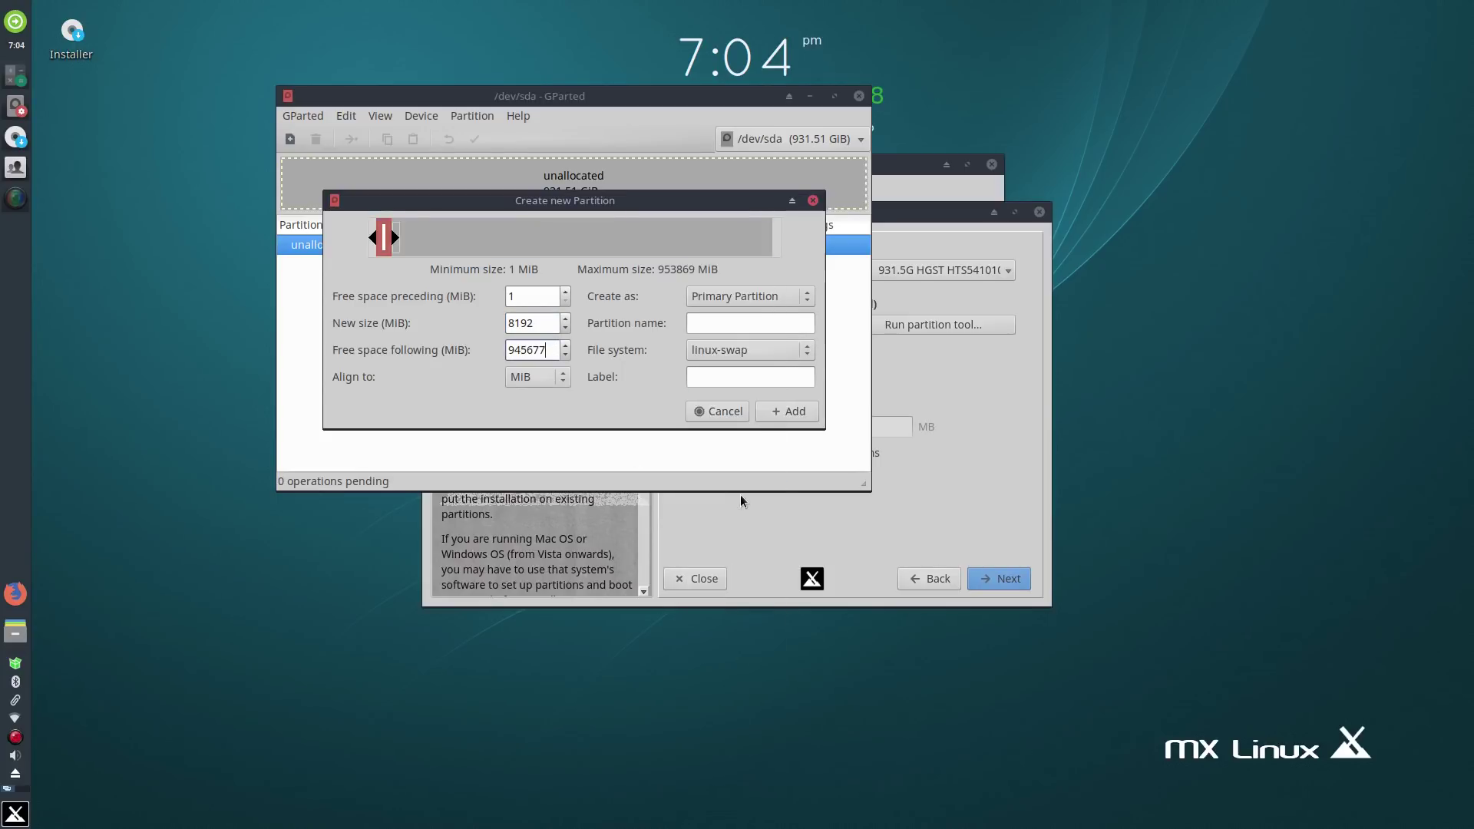
{"action": "left_click", "coordinate": [774, 408]}
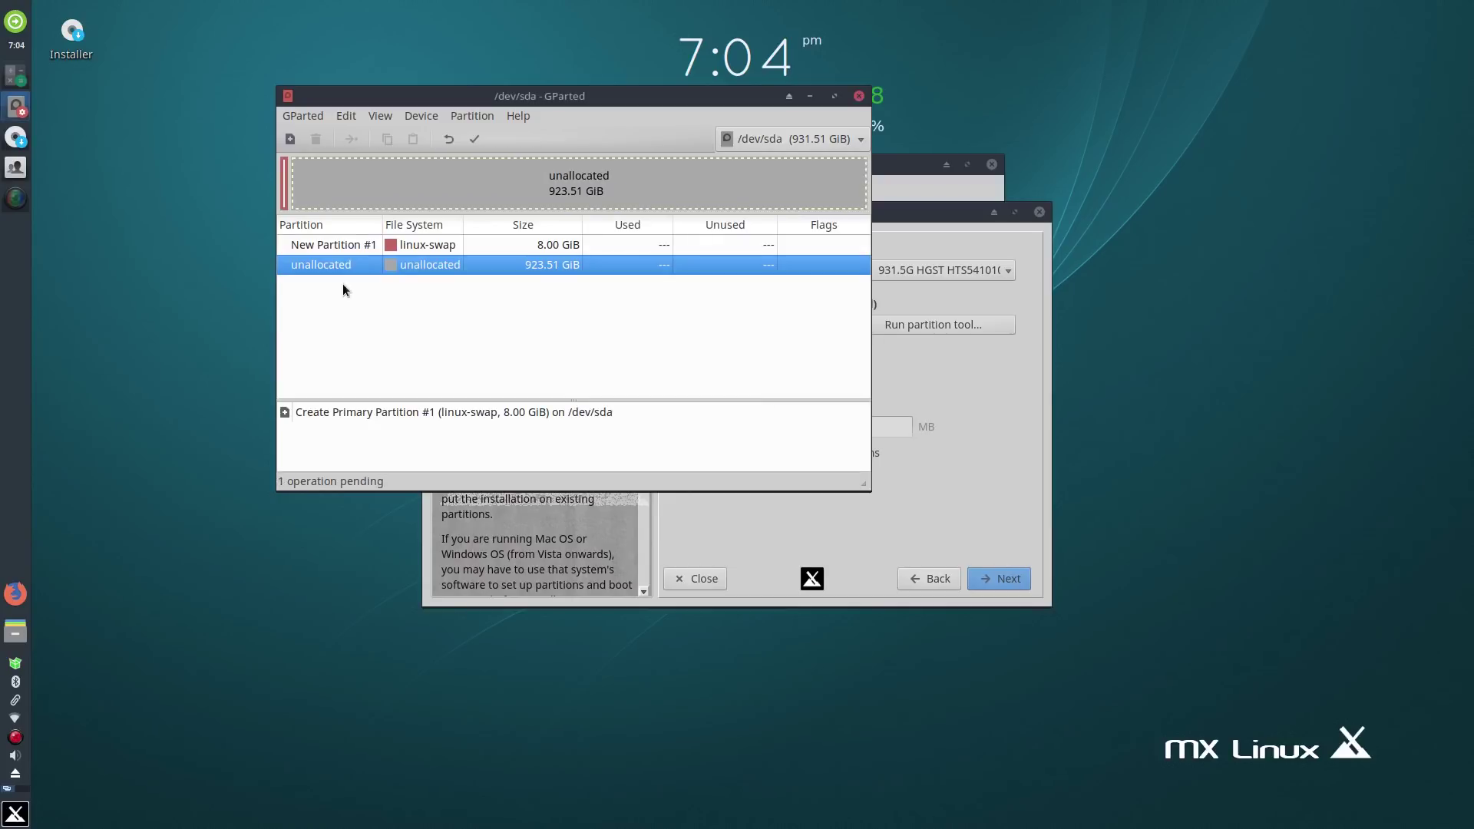
- Create a 512 MiB fat32 primary partition in the unallocated space after the swap partition
{"action": "right_click", "coordinate": [434, 266]}
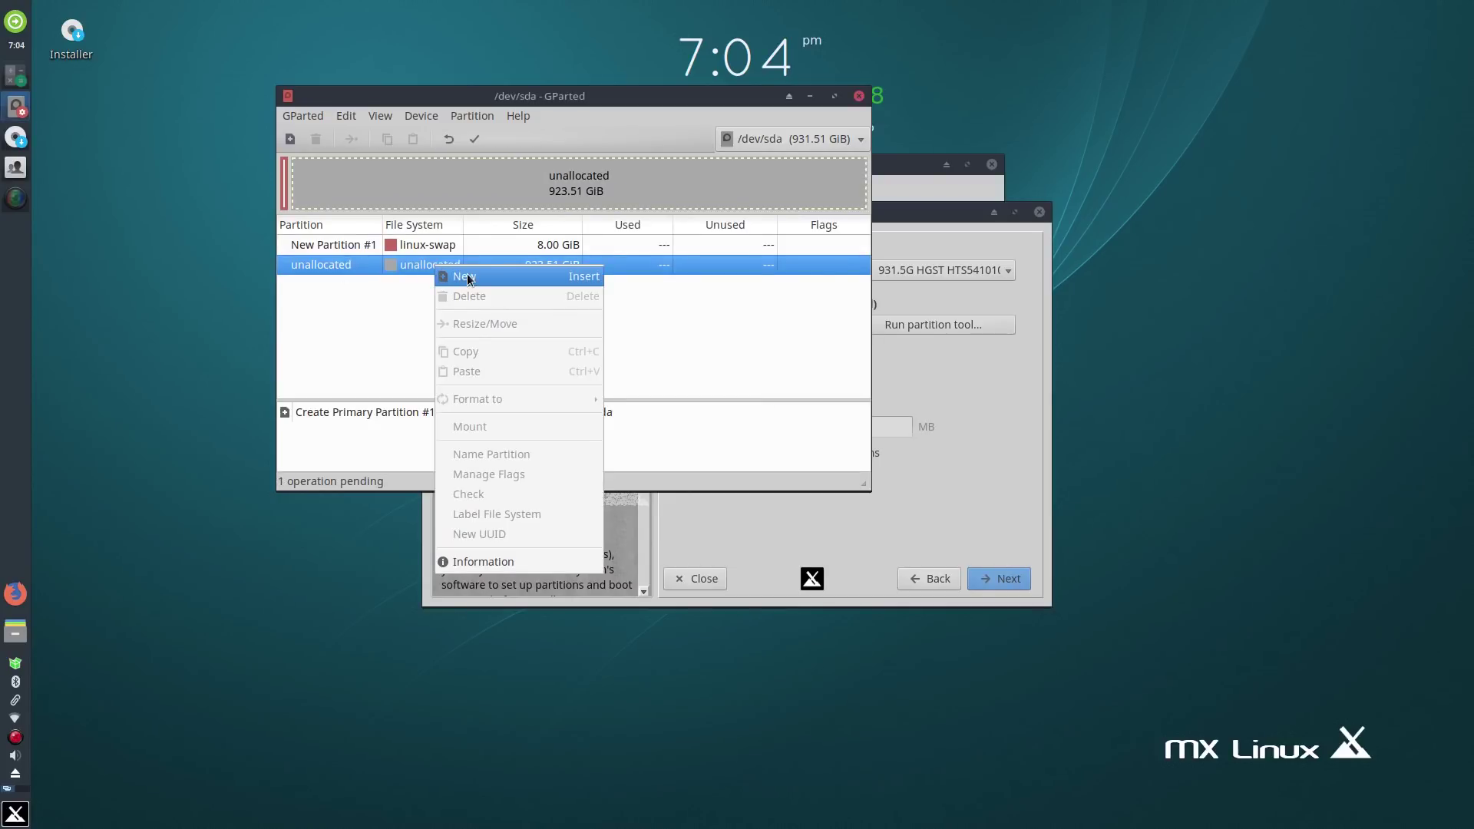
{"action": "left_click", "coordinate": [469, 278]}
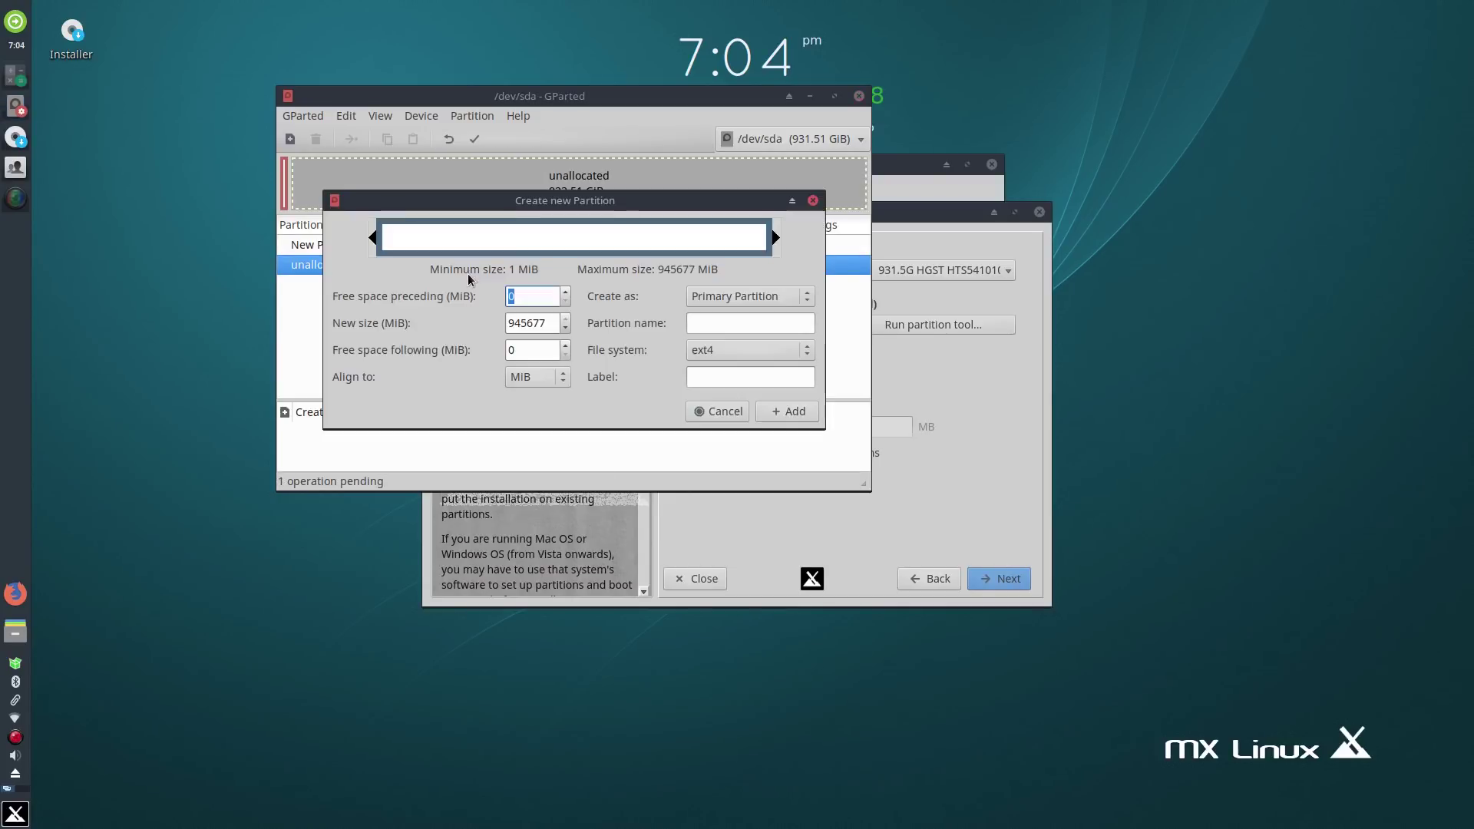
{"action": "double_click", "coordinate": [523, 324]}
{"action": "type", "text": "512"}
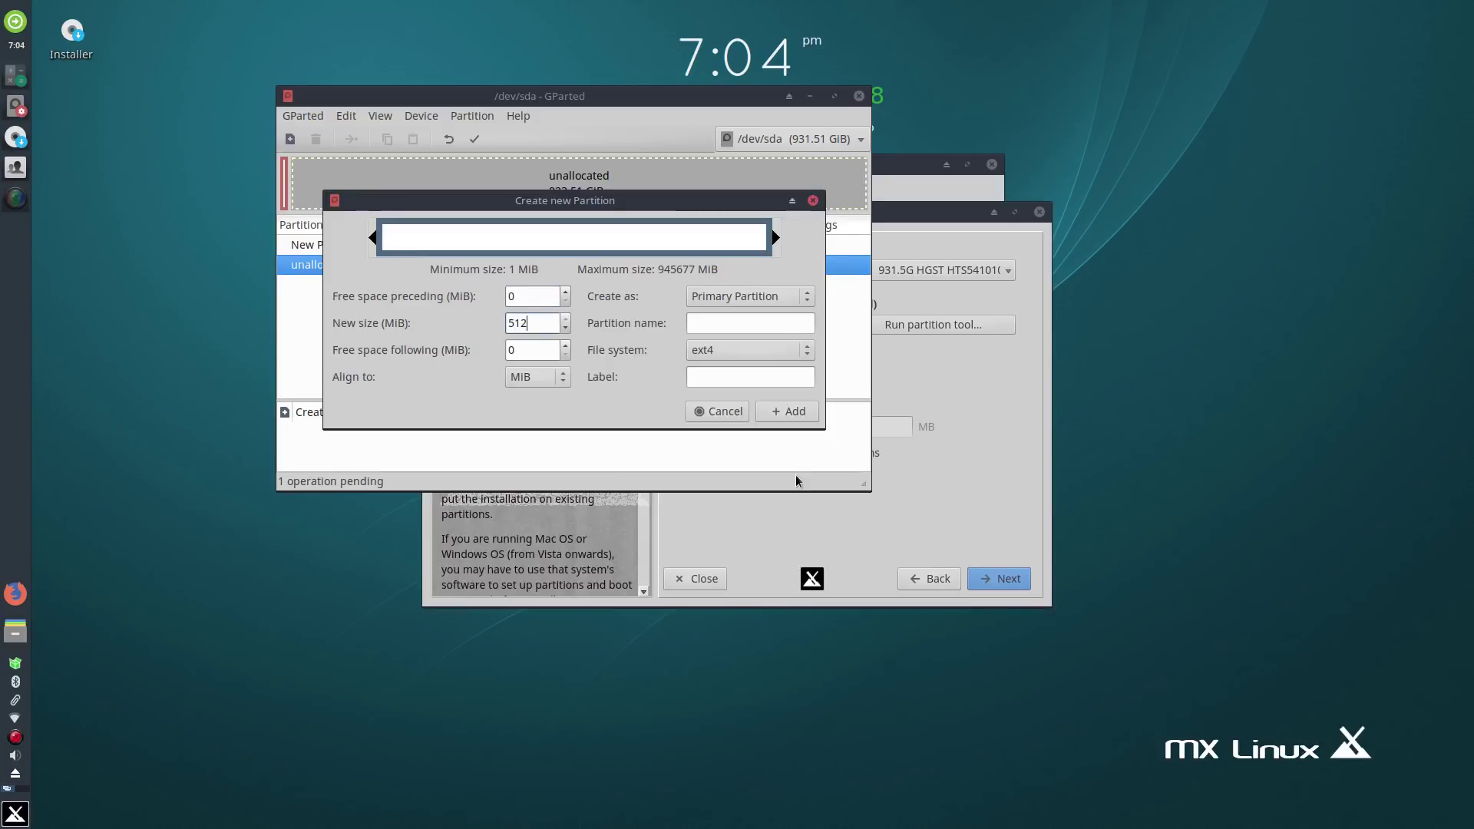
{"action": "left_click", "coordinate": [699, 349]}
{"action": "left_click", "coordinate": [732, 410]}
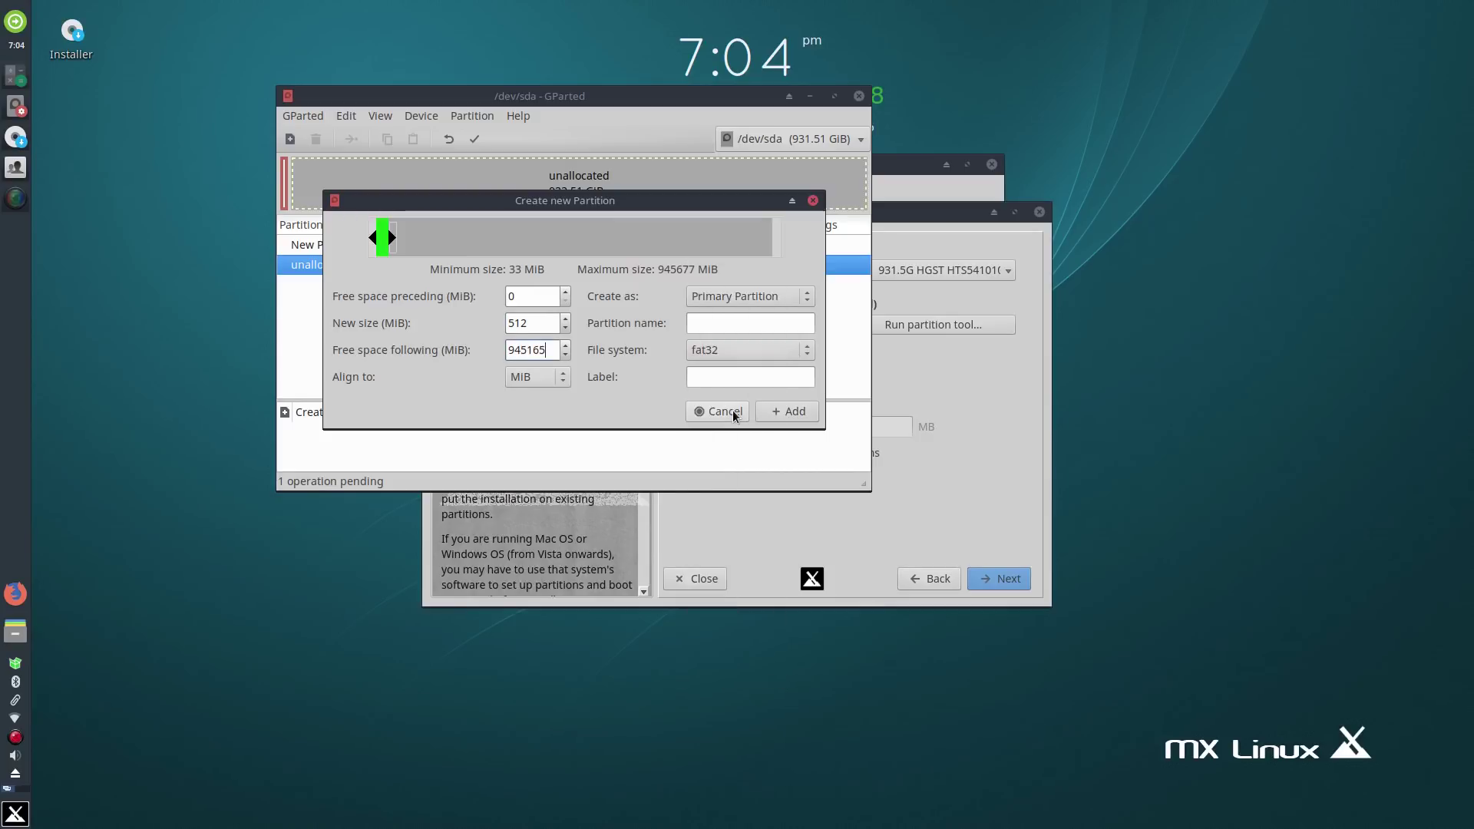
{"action": "left_click", "coordinate": [803, 415]}
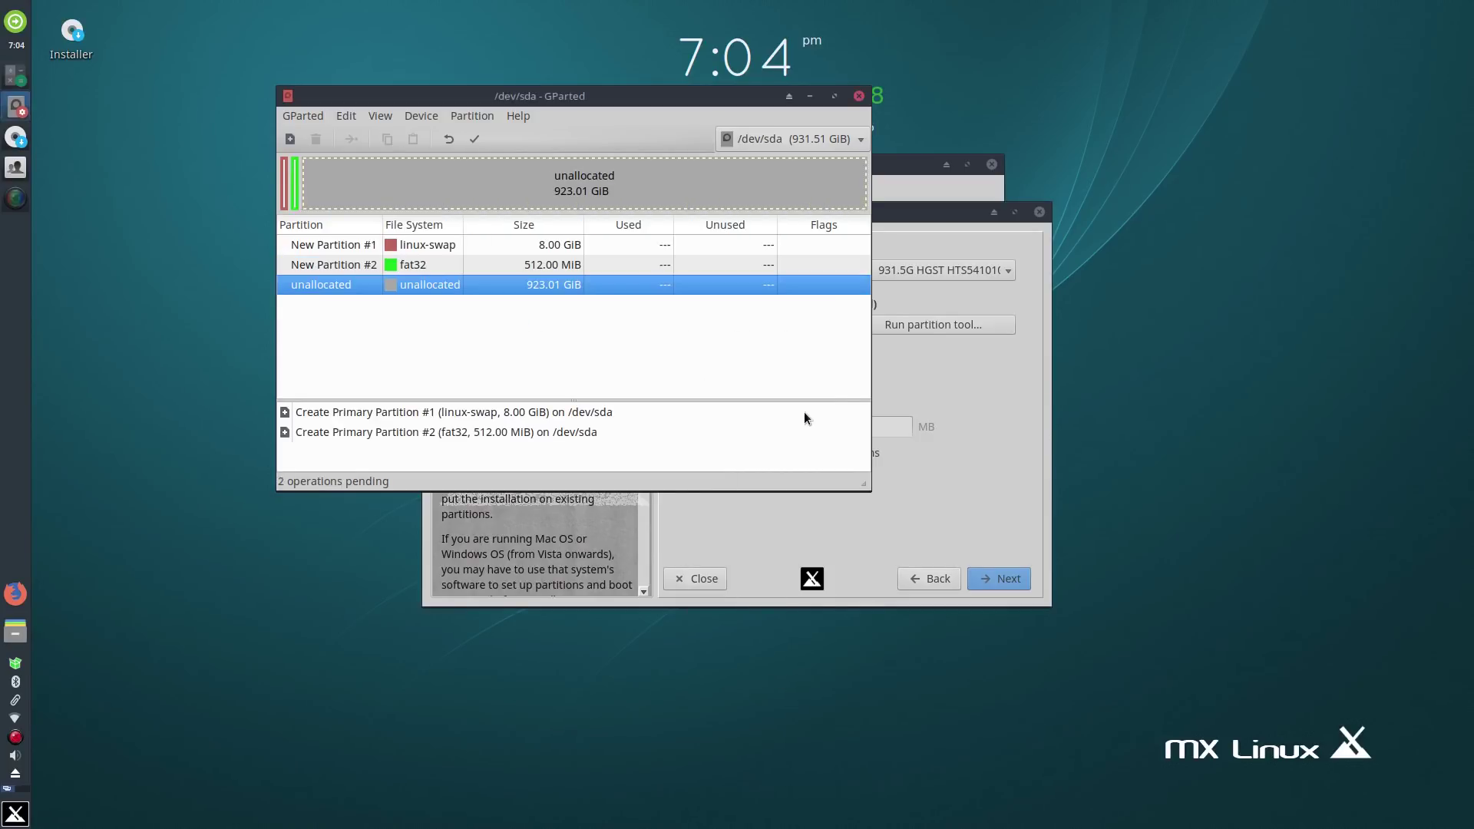
- Begin creating a third partition in the remaining unallocated space and select its size value
{"action": "right_click", "coordinate": [411, 287]}
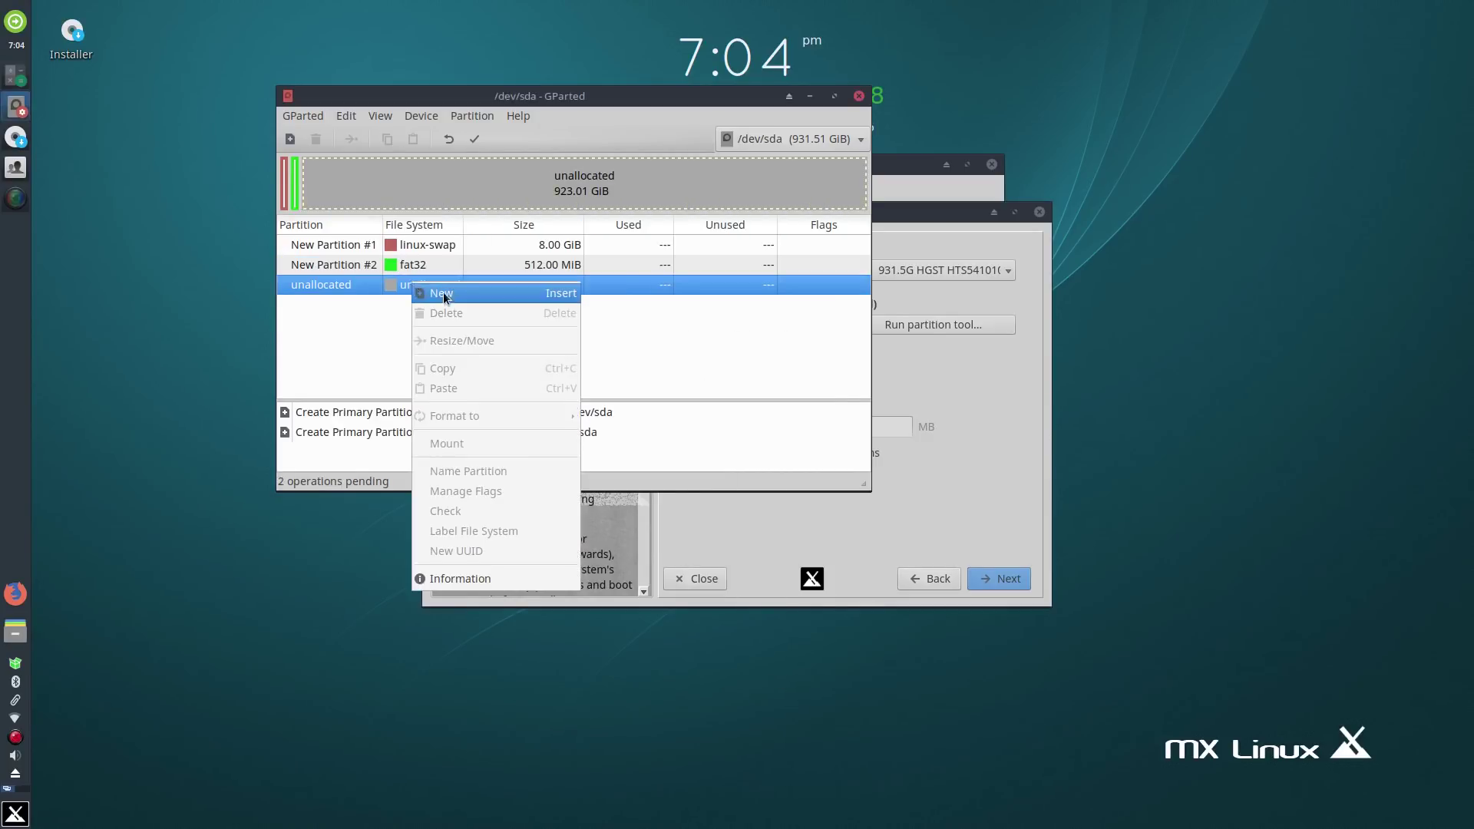
{"action": "left_click", "coordinate": [460, 299]}
{"action": "double_click", "coordinate": [519, 322]}
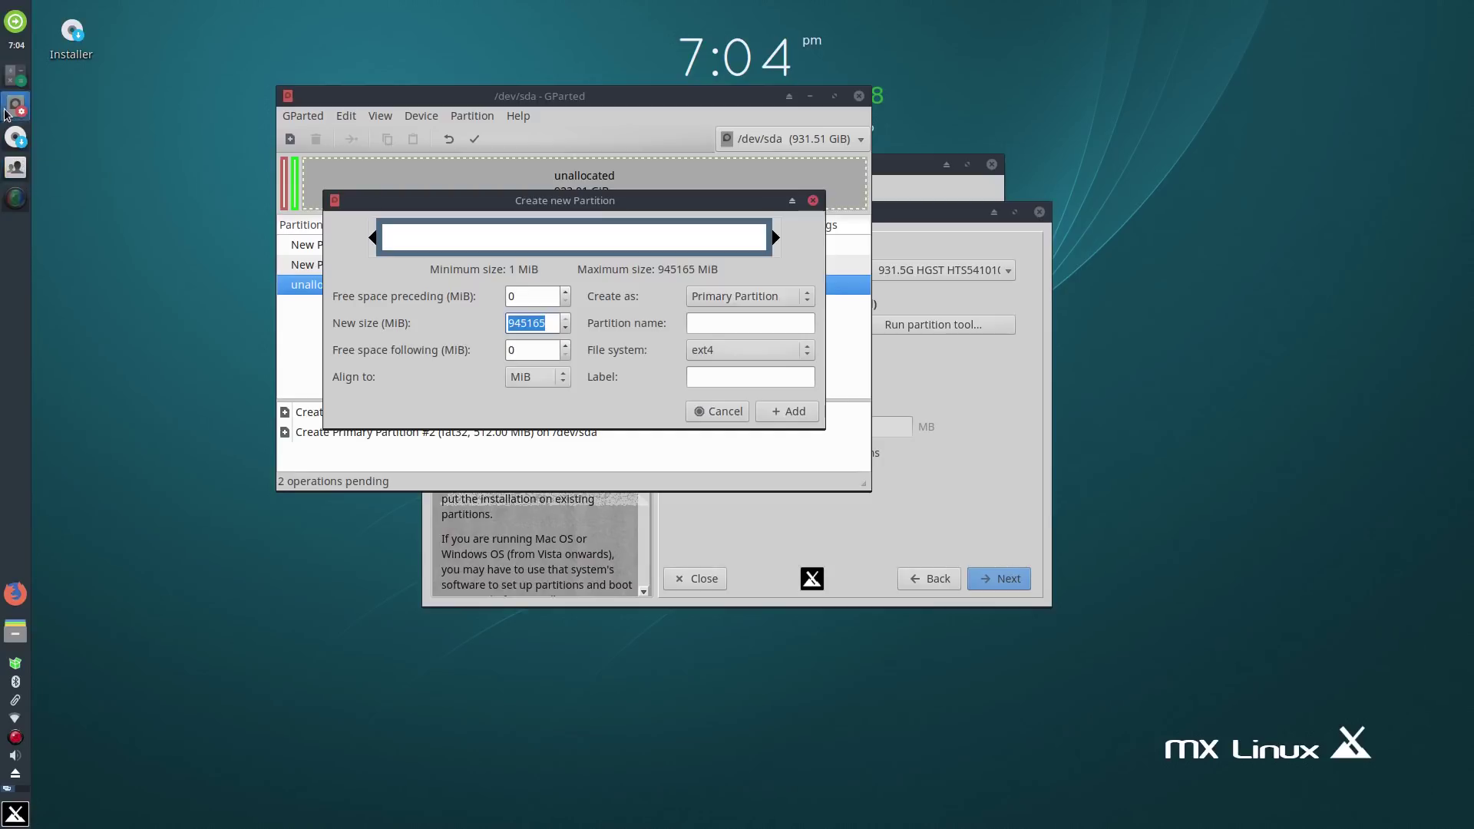
- Bring back the calculator, clear it, multiply 30 by 1024 to convert 30 GiB to MiB, and minimize it
{"action": "left_click", "coordinate": [13, 79]}
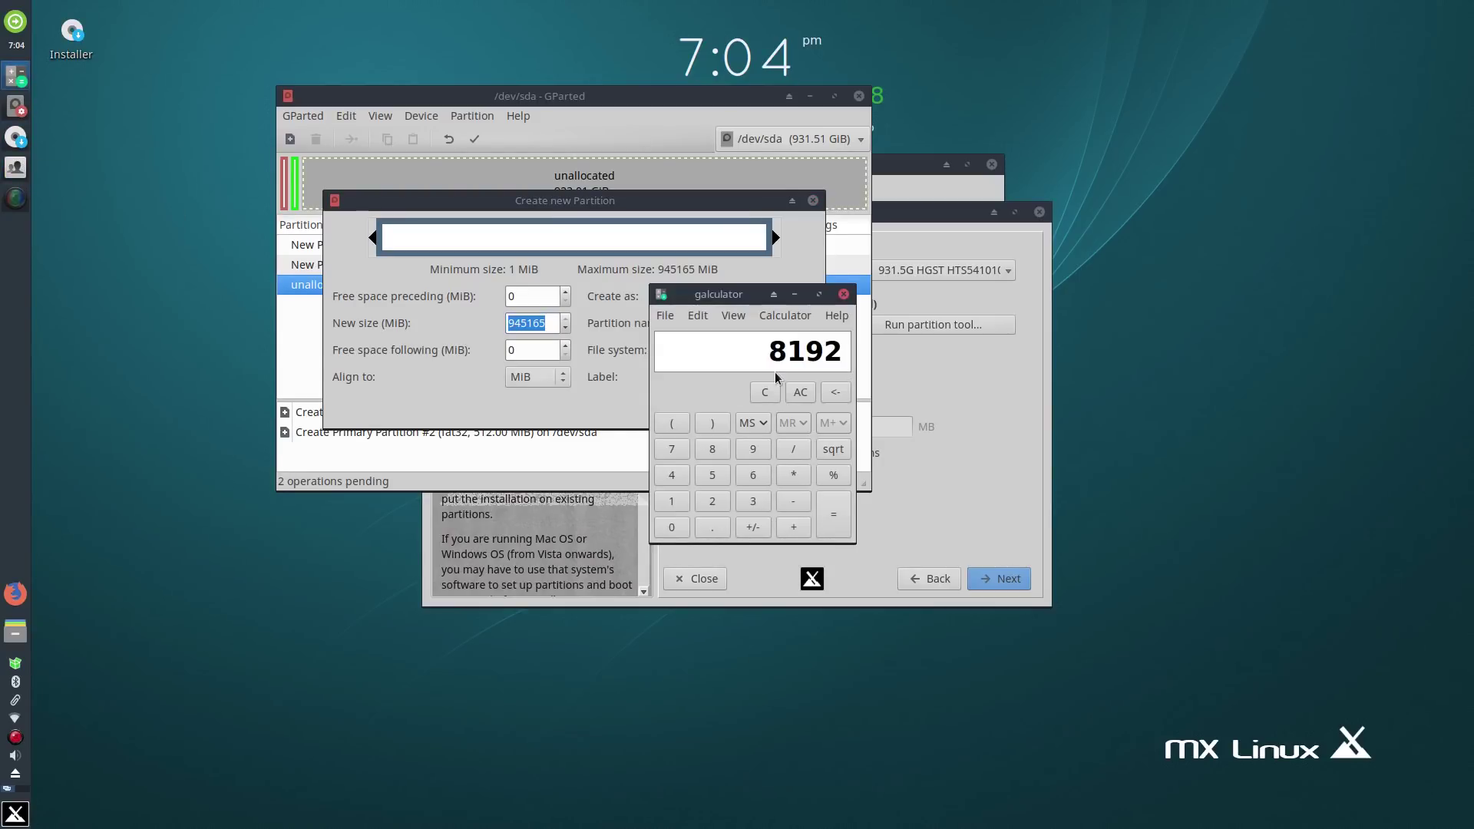
{"action": "left_click", "coordinate": [800, 392]}
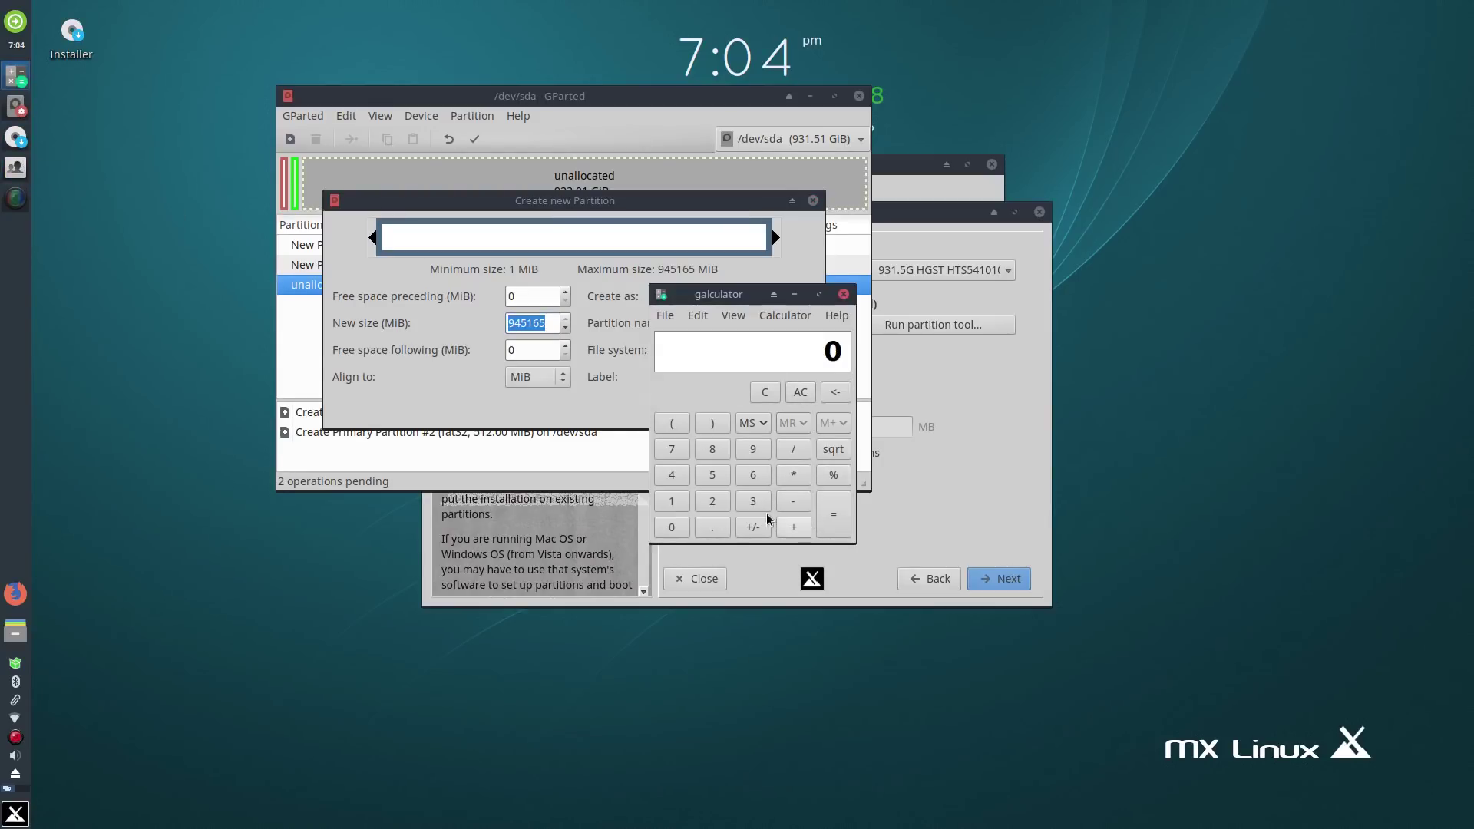
{"action": "left_click", "coordinate": [743, 507]}
{"action": "left_click", "coordinate": [671, 527]}
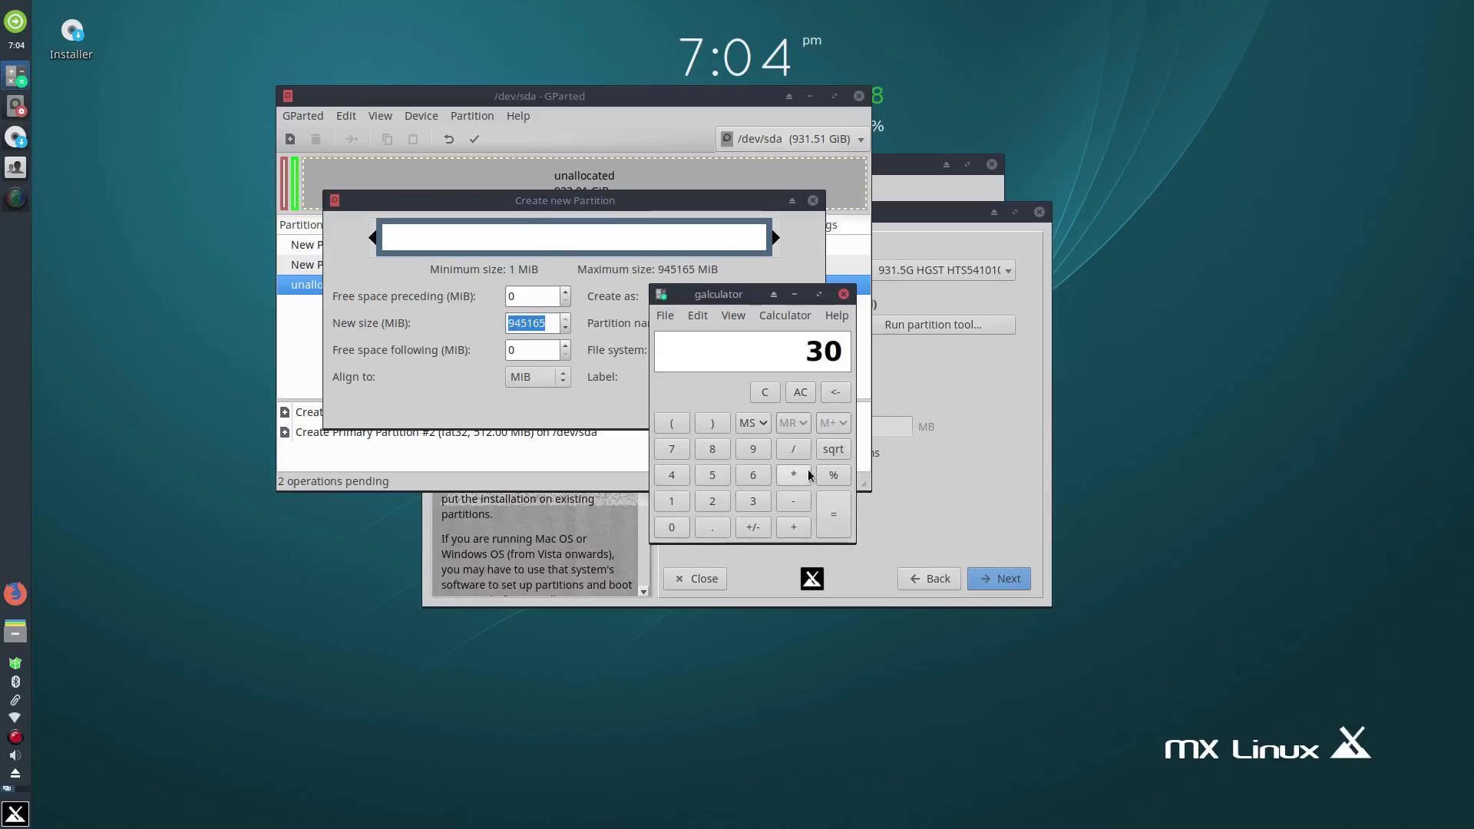
{"action": "left_click", "coordinate": [793, 474]}
{"action": "left_click", "coordinate": [675, 503]}
{"action": "left_click", "coordinate": [672, 527]}
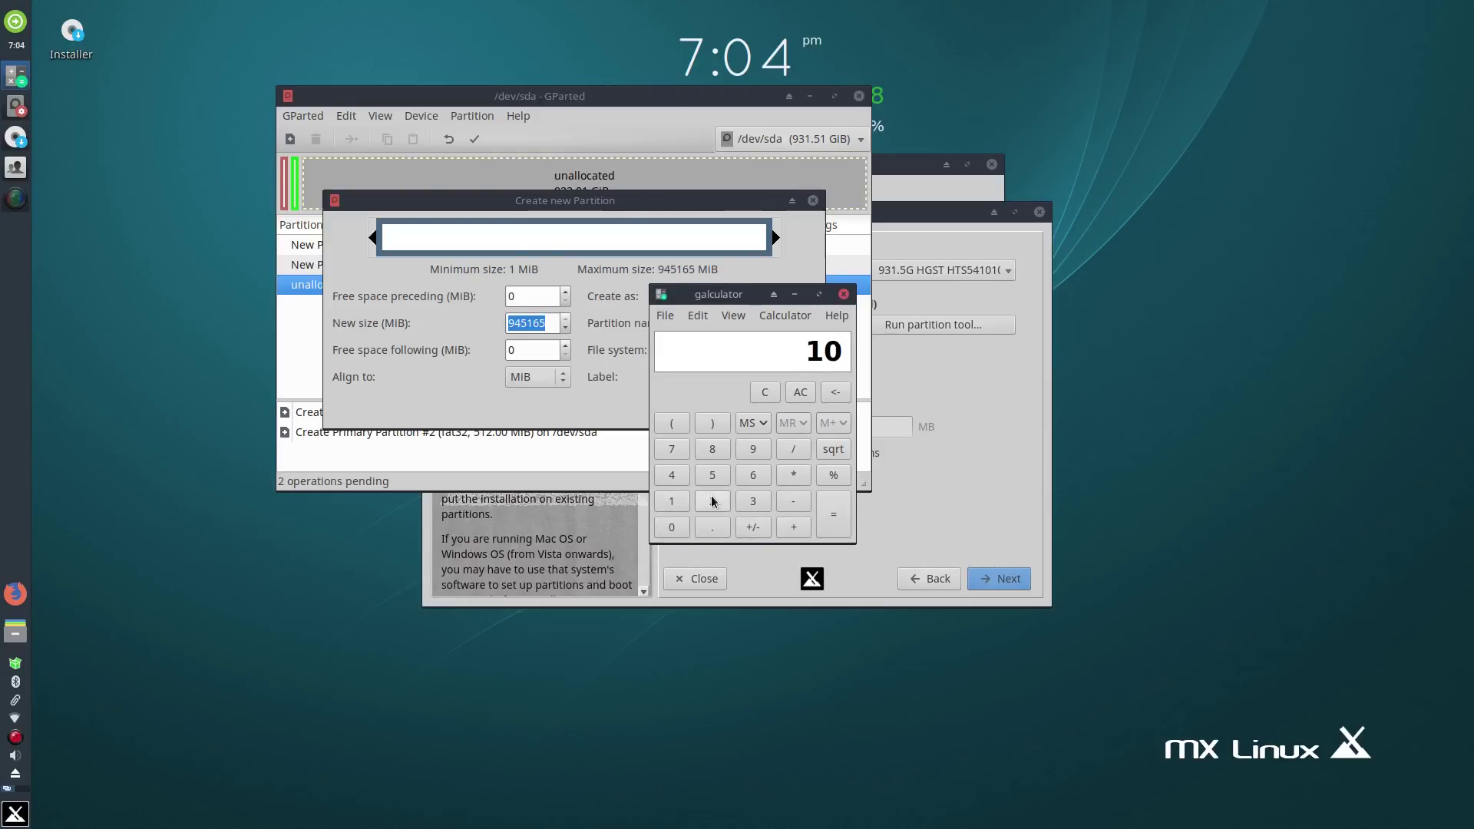
{"action": "left_click", "coordinate": [713, 501]}
{"action": "left_click", "coordinate": [671, 475]}
{"action": "left_click", "coordinate": [832, 514]}
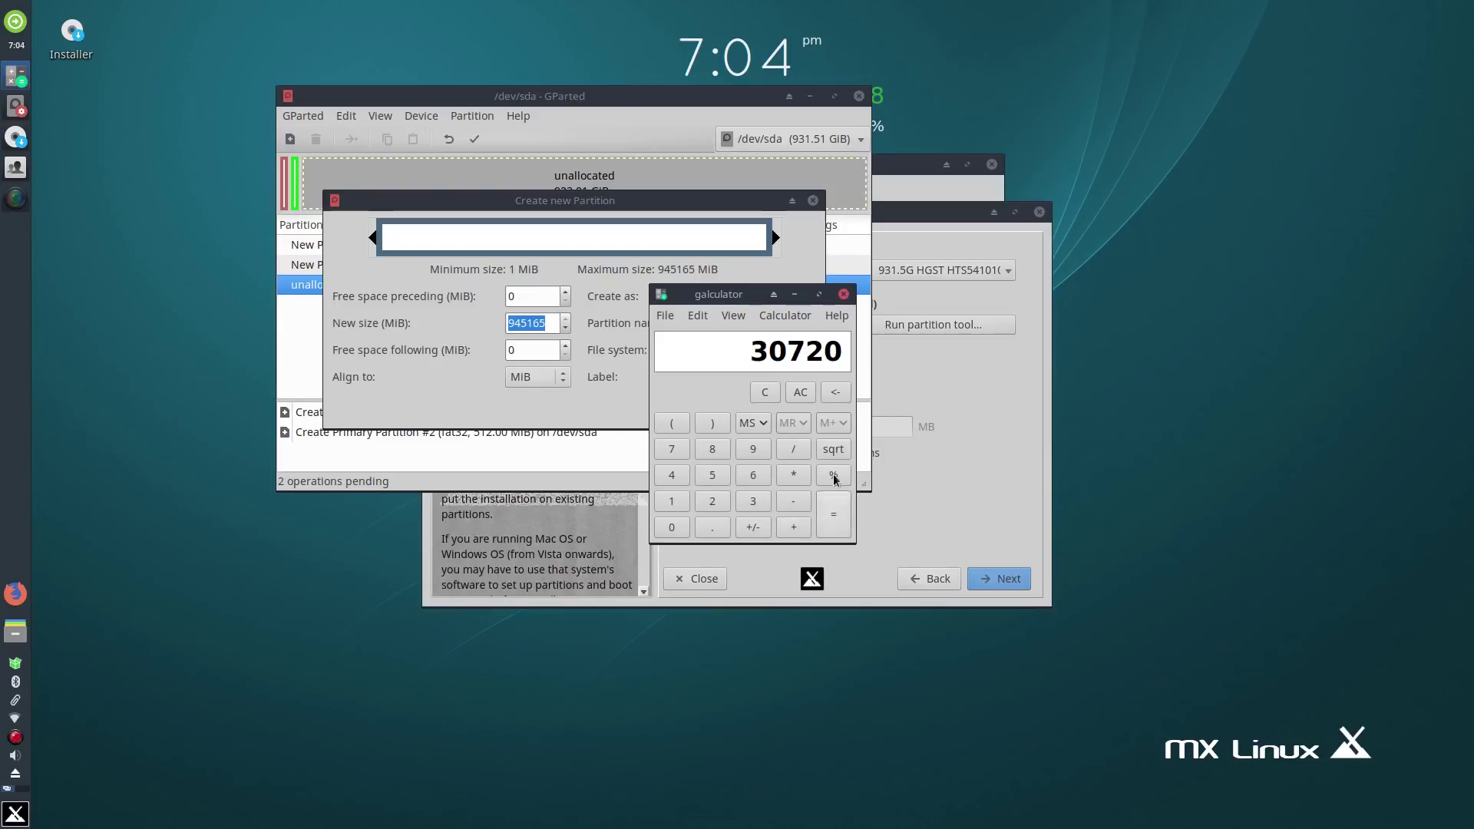
{"action": "left_click", "coordinate": [792, 295]}
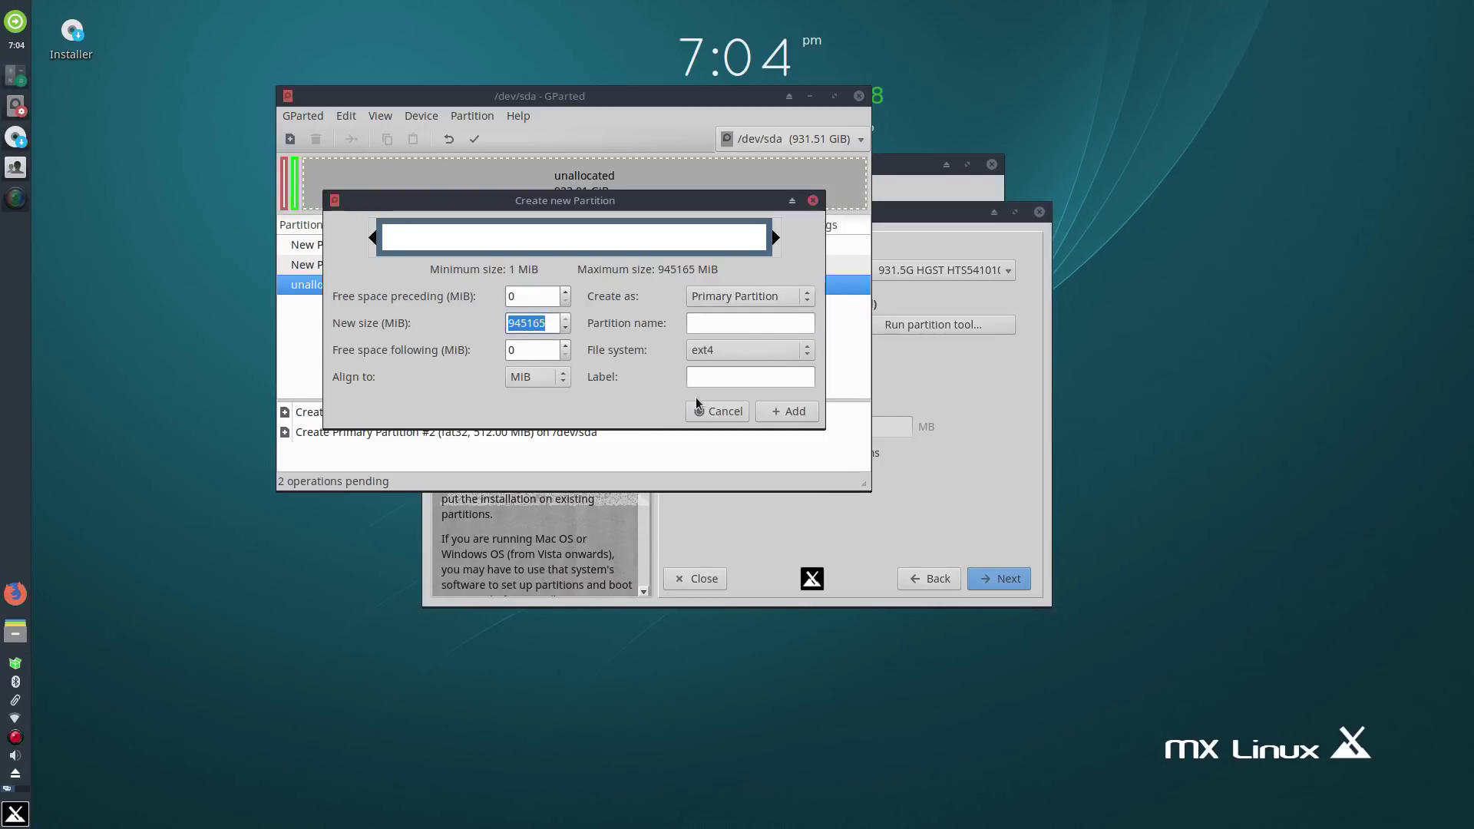
- Set the new partition's size to 30720 MiB with the ext4 file system and add it
{"action": "type", "text": "30720"}
{"action": "left_click", "coordinate": [527, 349]}
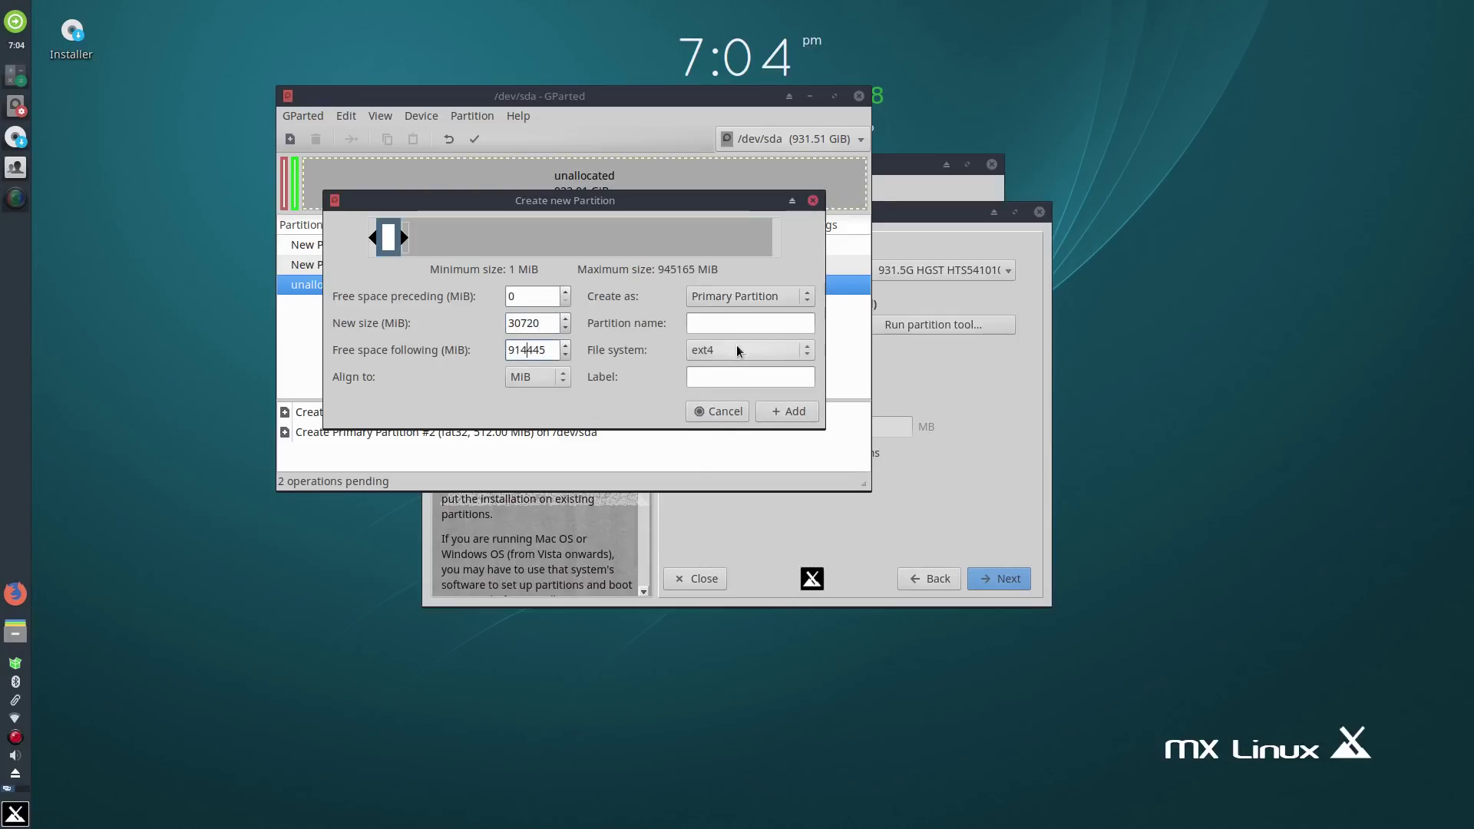
{"action": "left_click", "coordinate": [787, 412]}
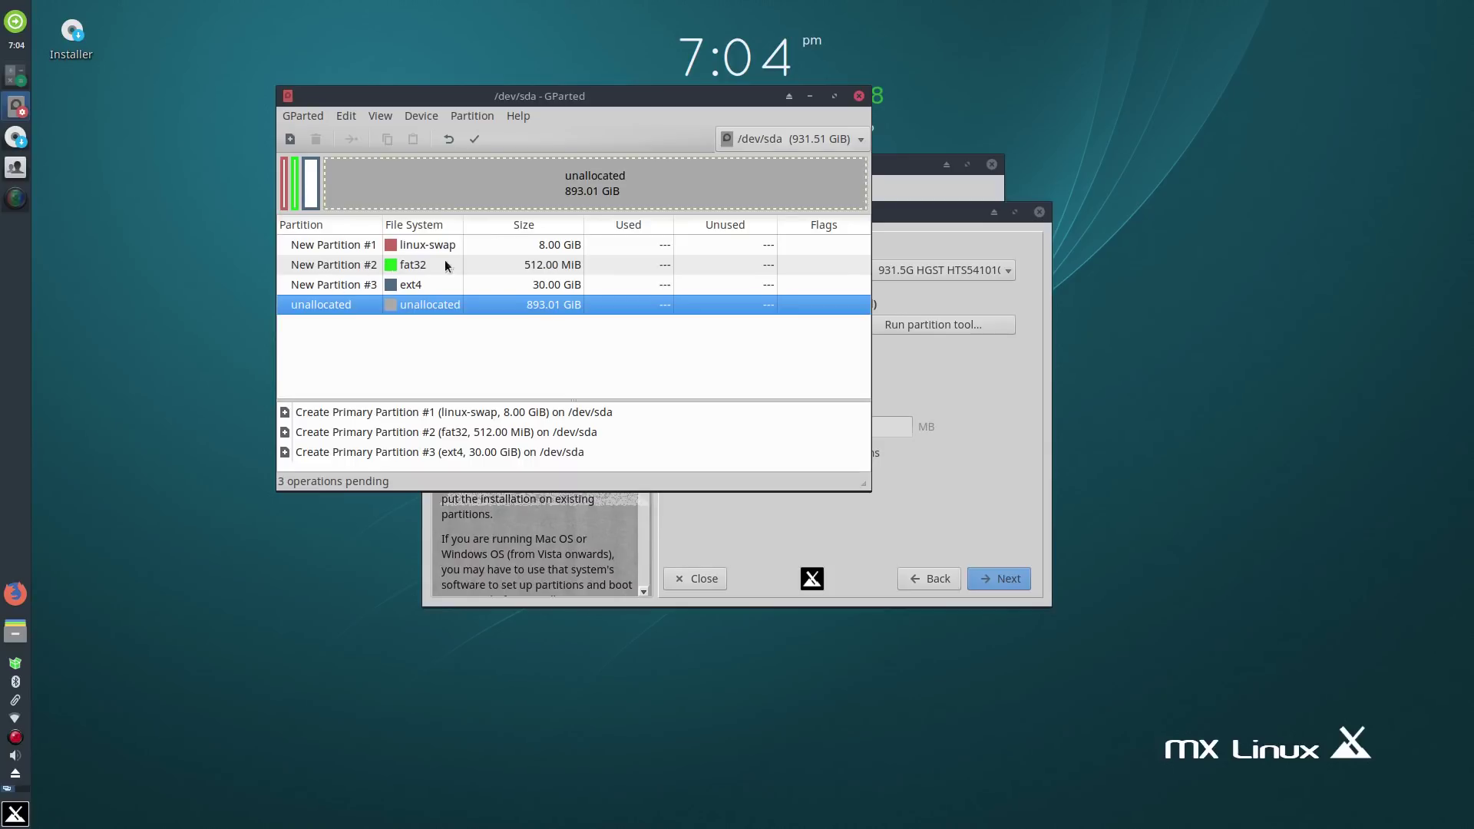
- Apply the pending partition operations to /dev/sda and close the progress dialog once they are done
{"action": "left_click", "coordinate": [474, 139]}
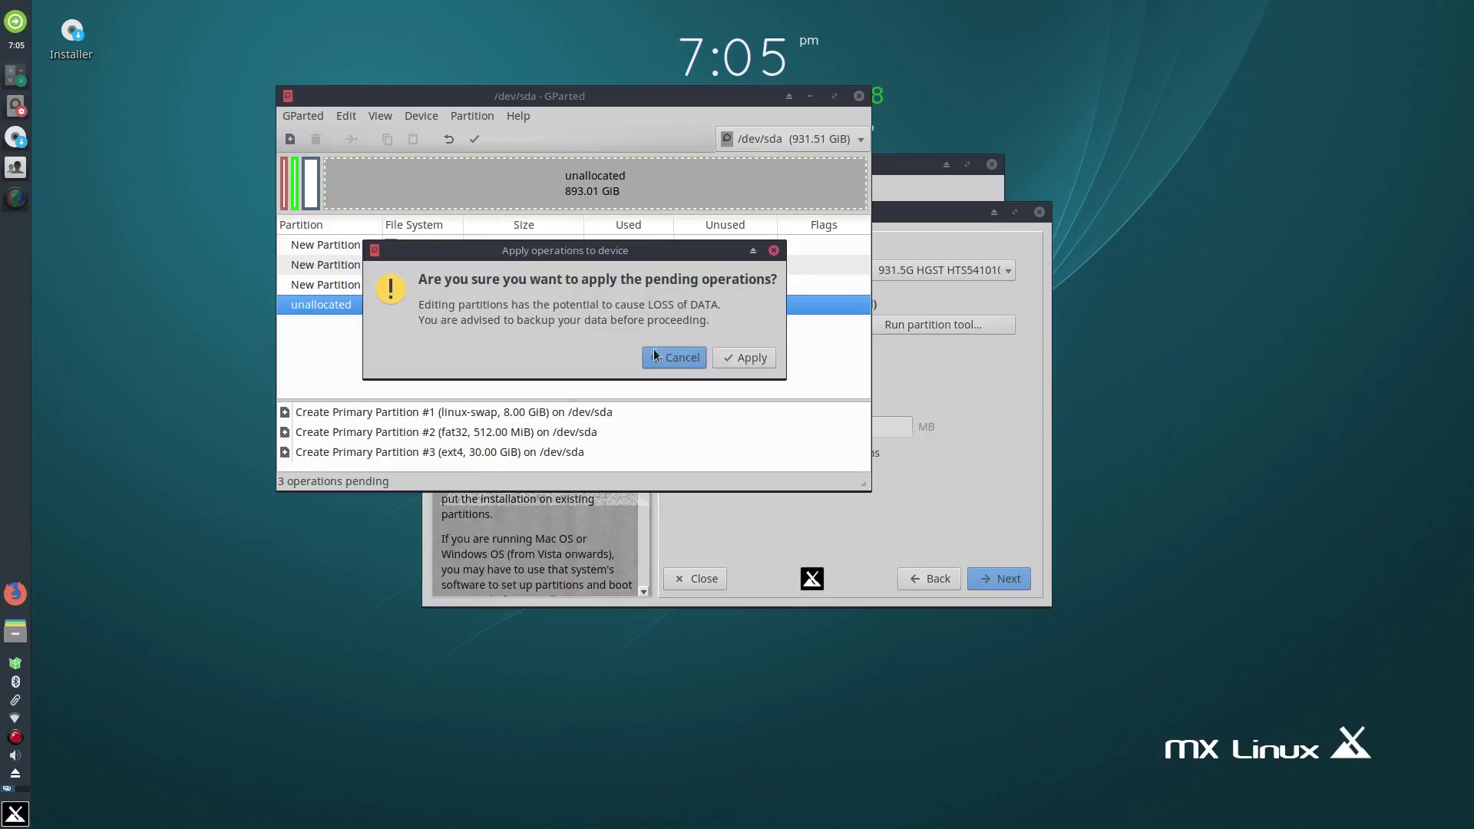
{"action": "left_click", "coordinate": [750, 359]}
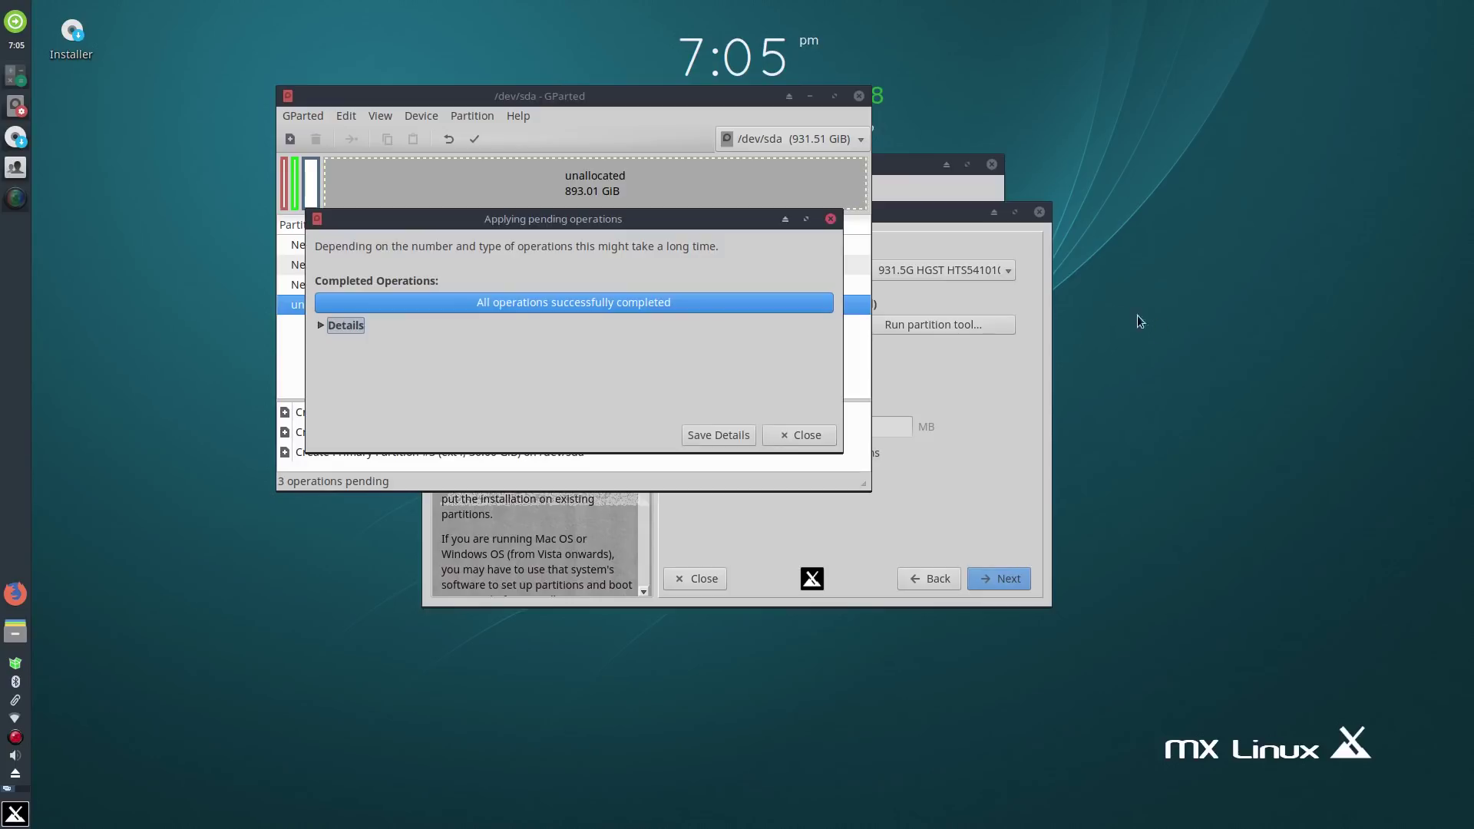
{"action": "left_click", "coordinate": [795, 435]}
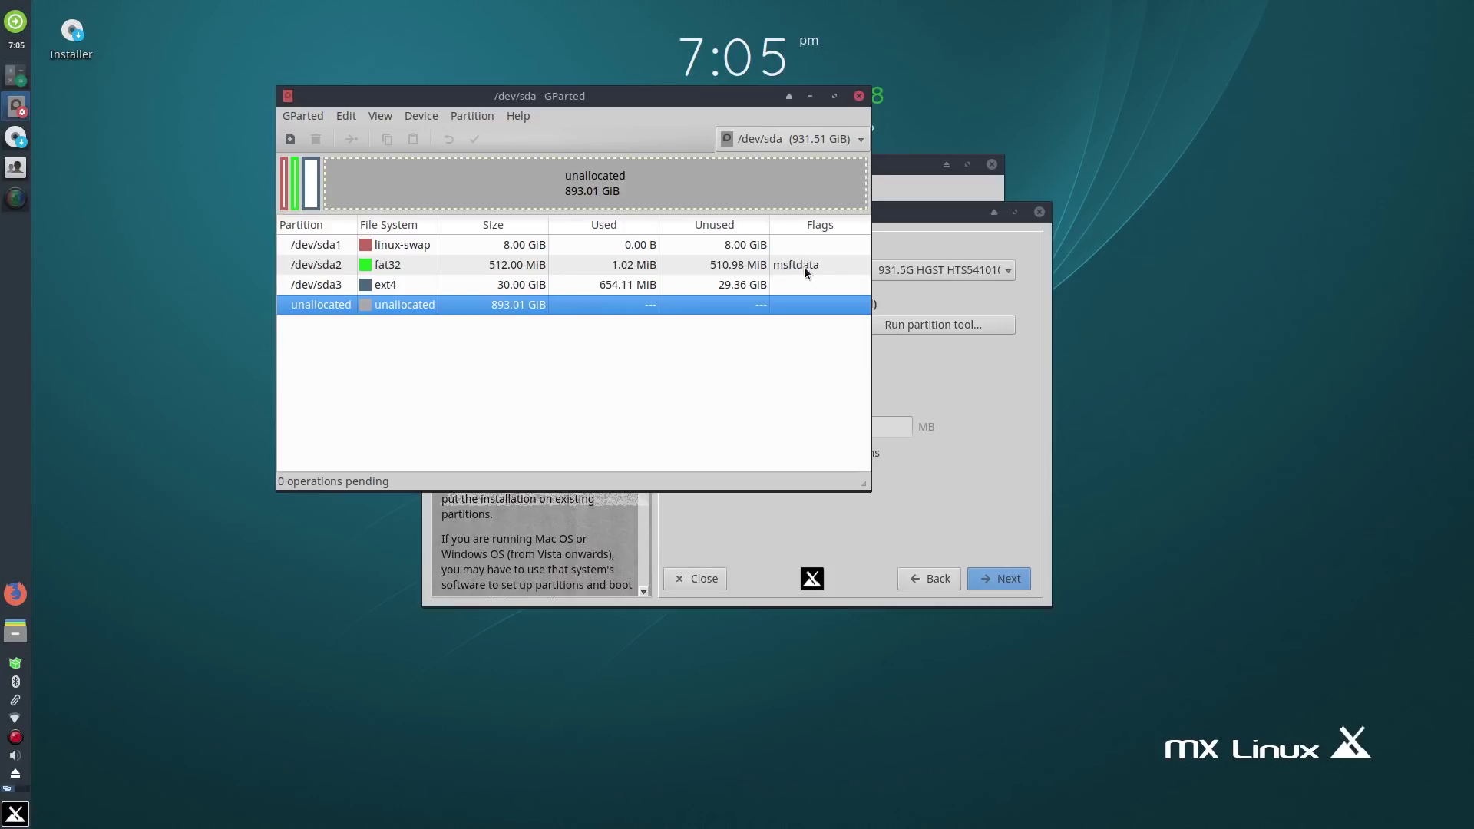
- Enable the boot flag on the fat32 partition /dev/sda2 and close GParted
{"action": "right_click", "coordinate": [482, 264]}
{"action": "left_click", "coordinate": [539, 466]}
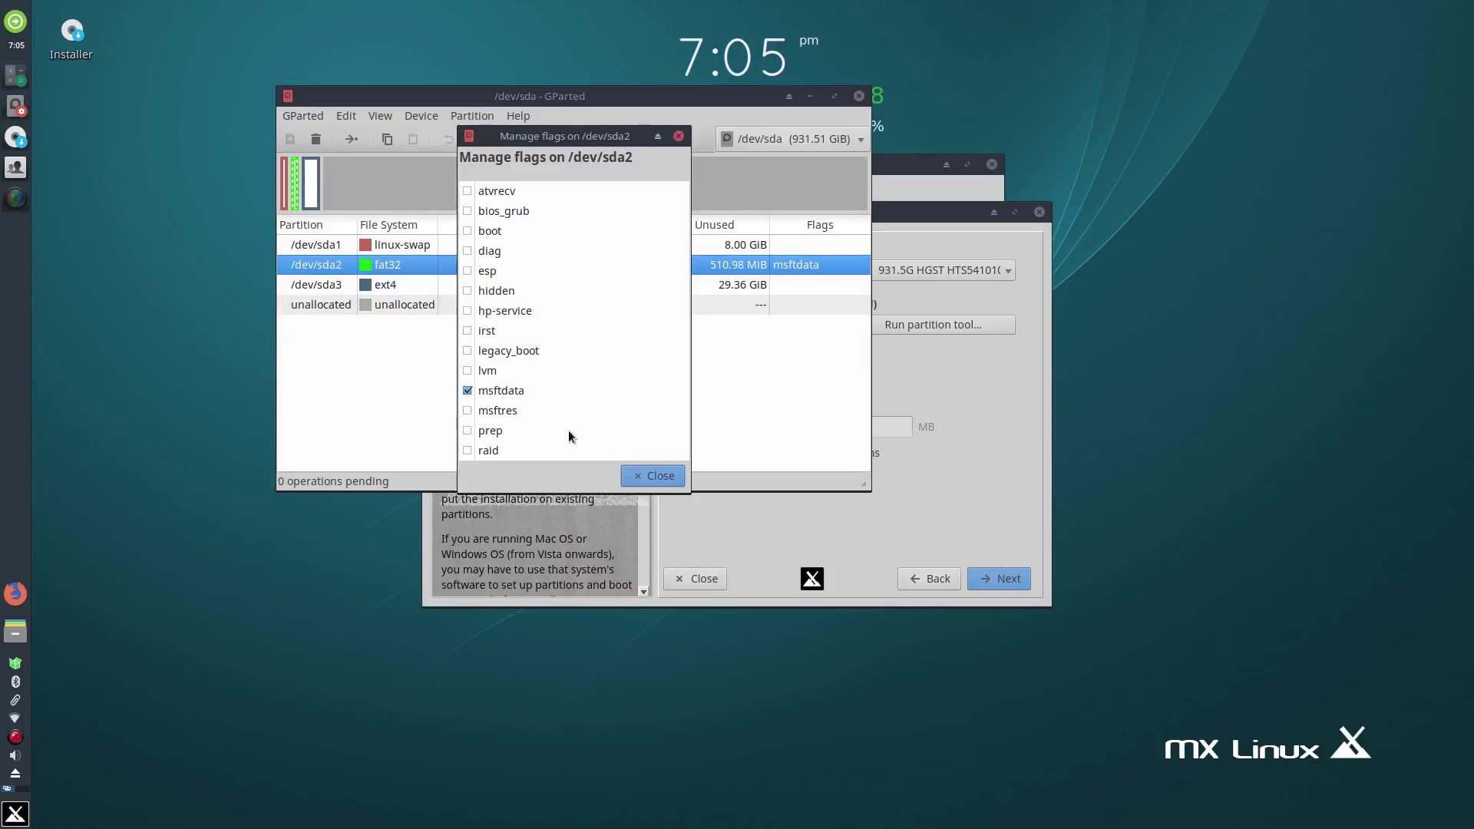
{"action": "left_click", "coordinate": [468, 231]}
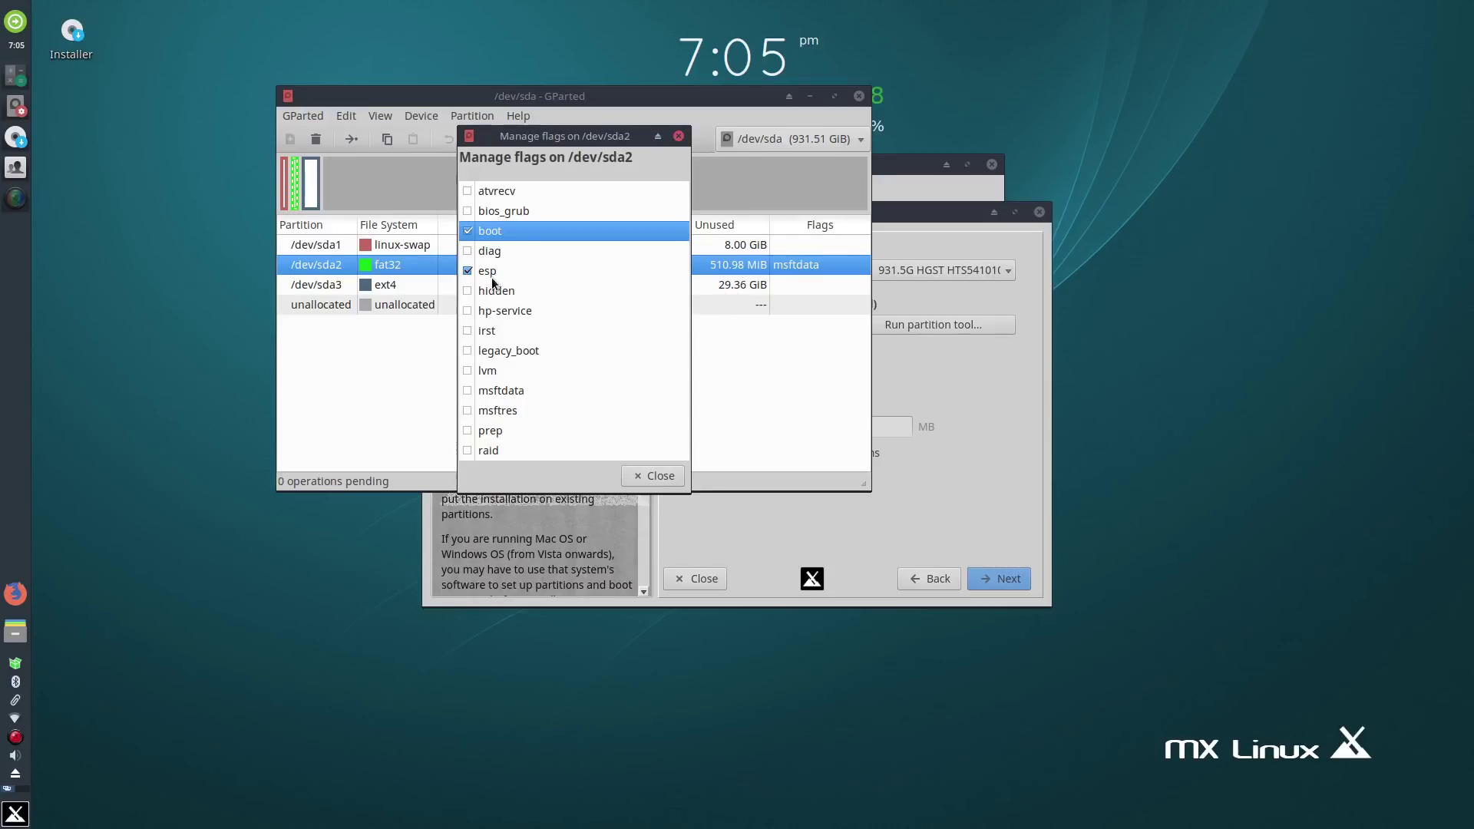
{"action": "left_click", "coordinate": [654, 476]}
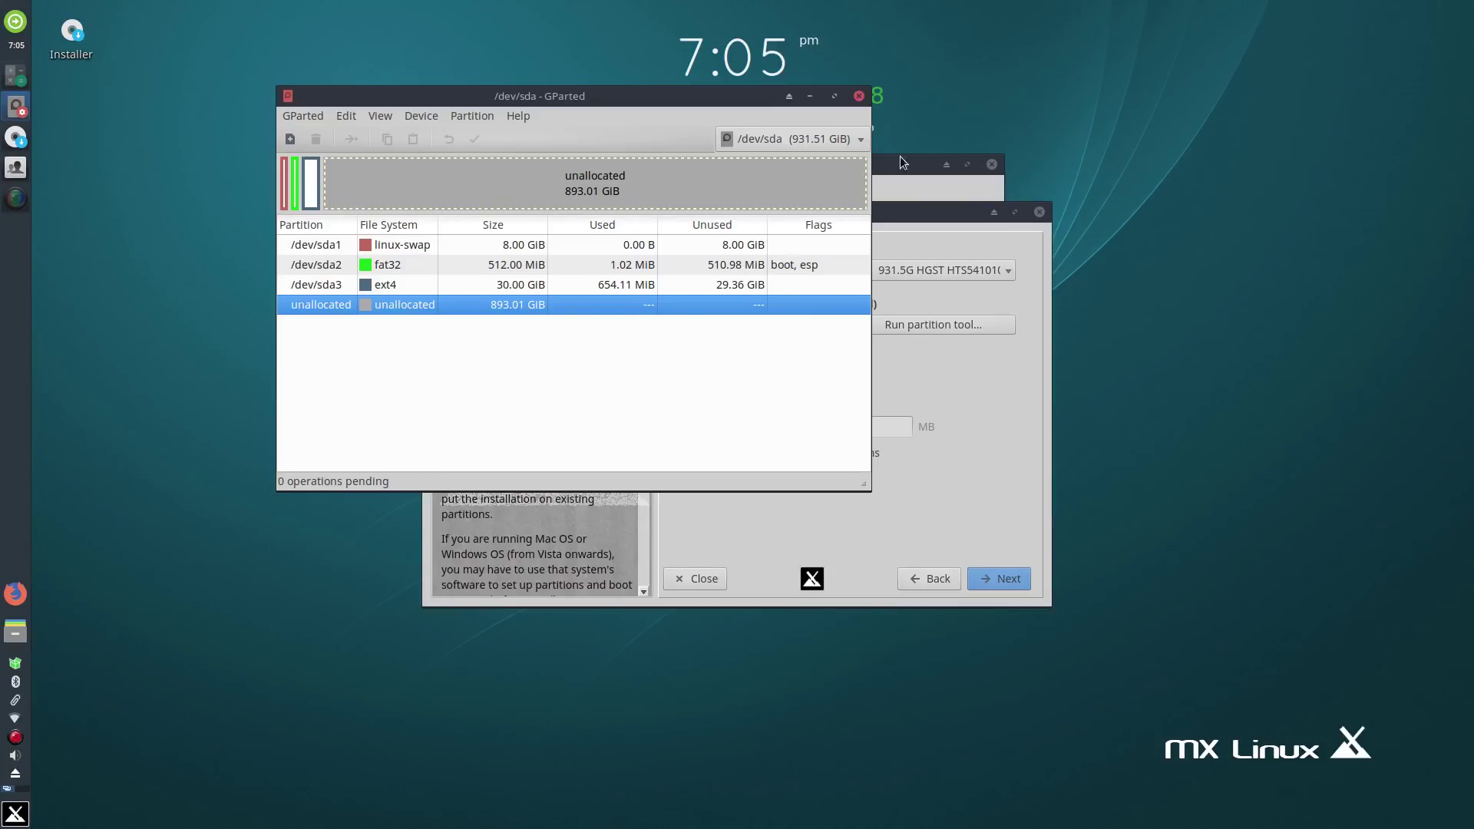
{"action": "left_click", "coordinate": [859, 97]}
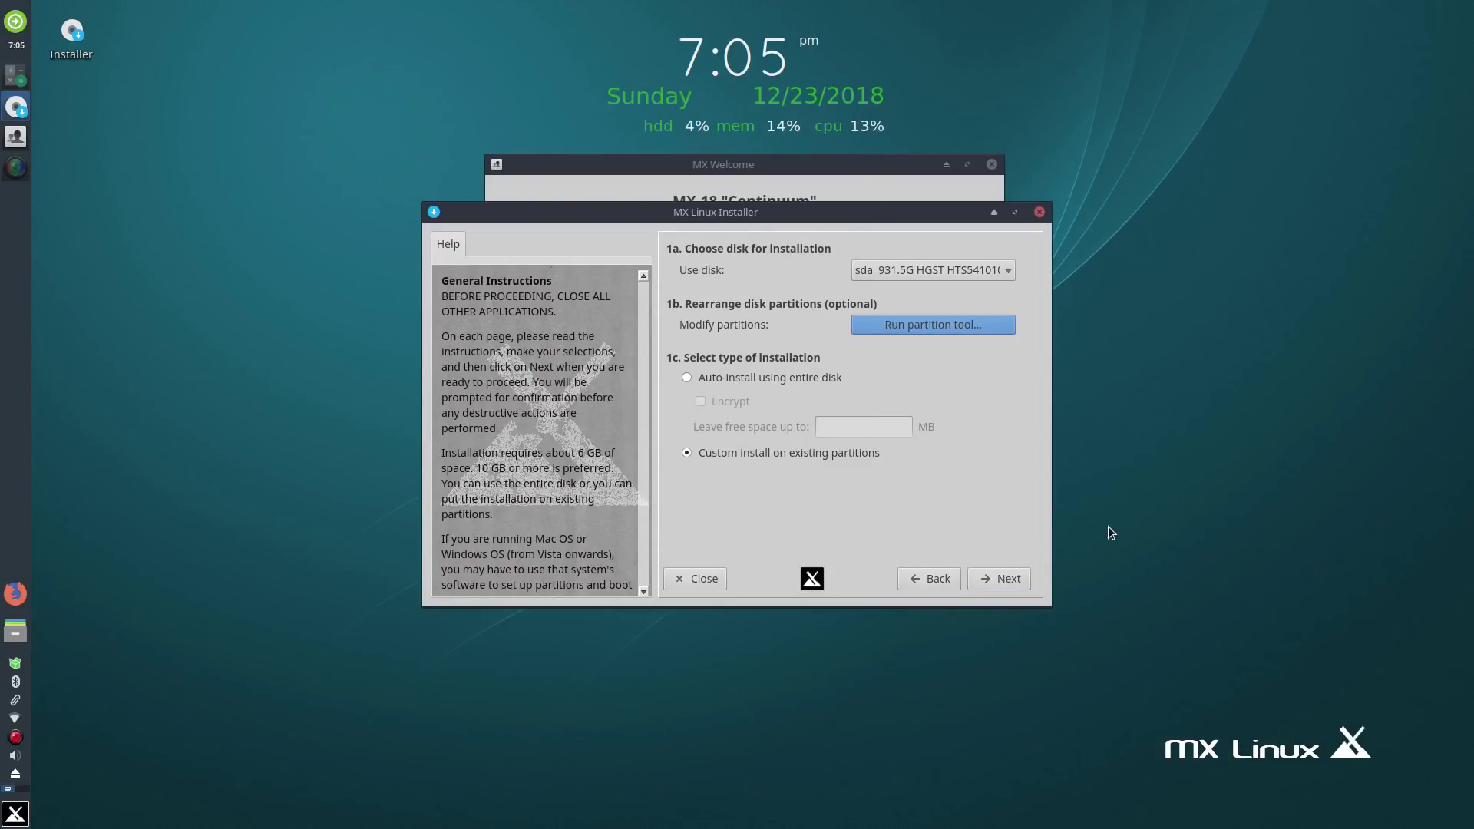
- Close the MX Linux Installer and look over MX Tools from the welcome window
{"action": "left_click", "coordinate": [1041, 211]}
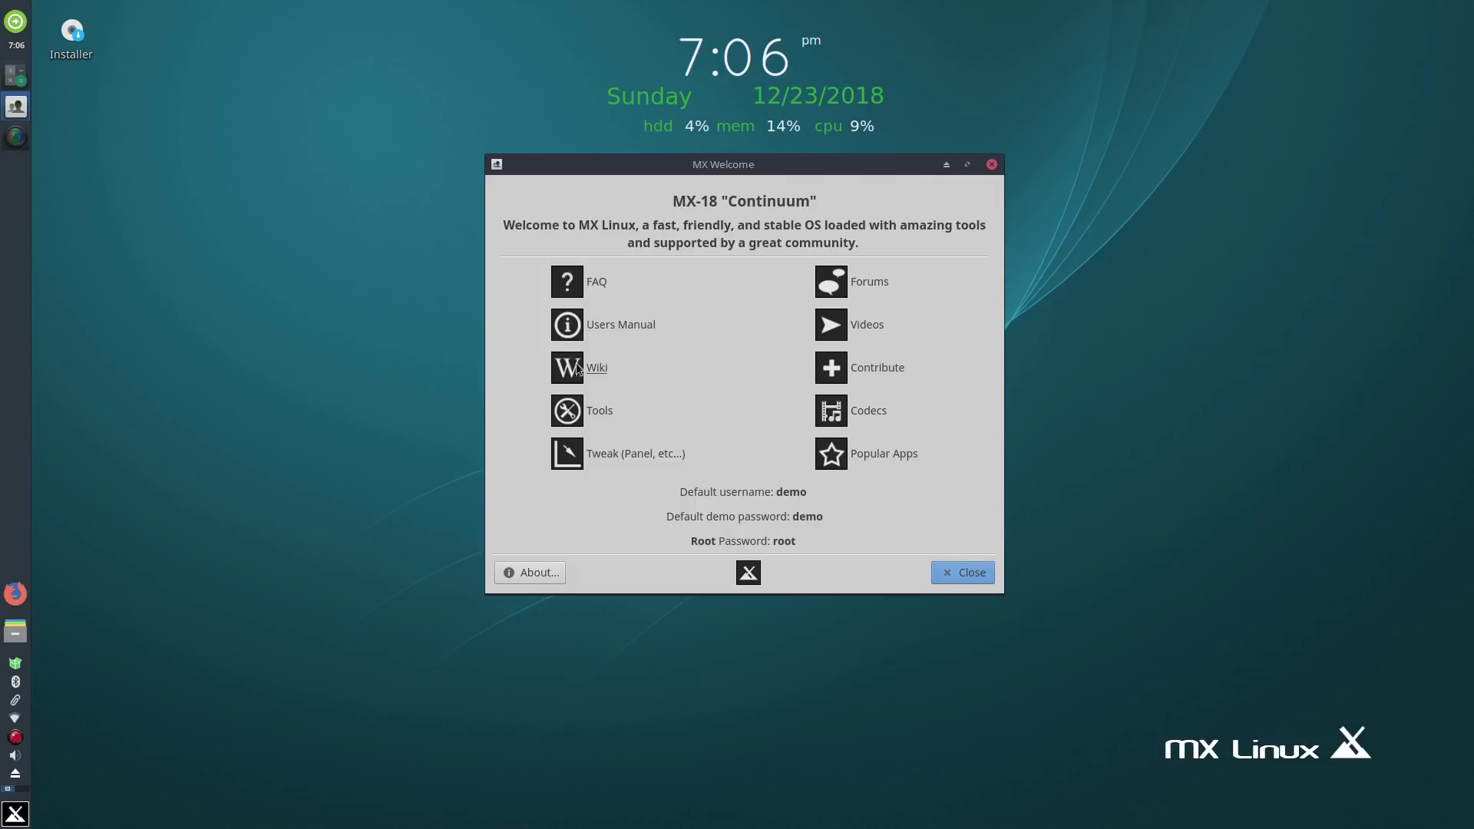
{"action": "left_click", "coordinate": [588, 411]}
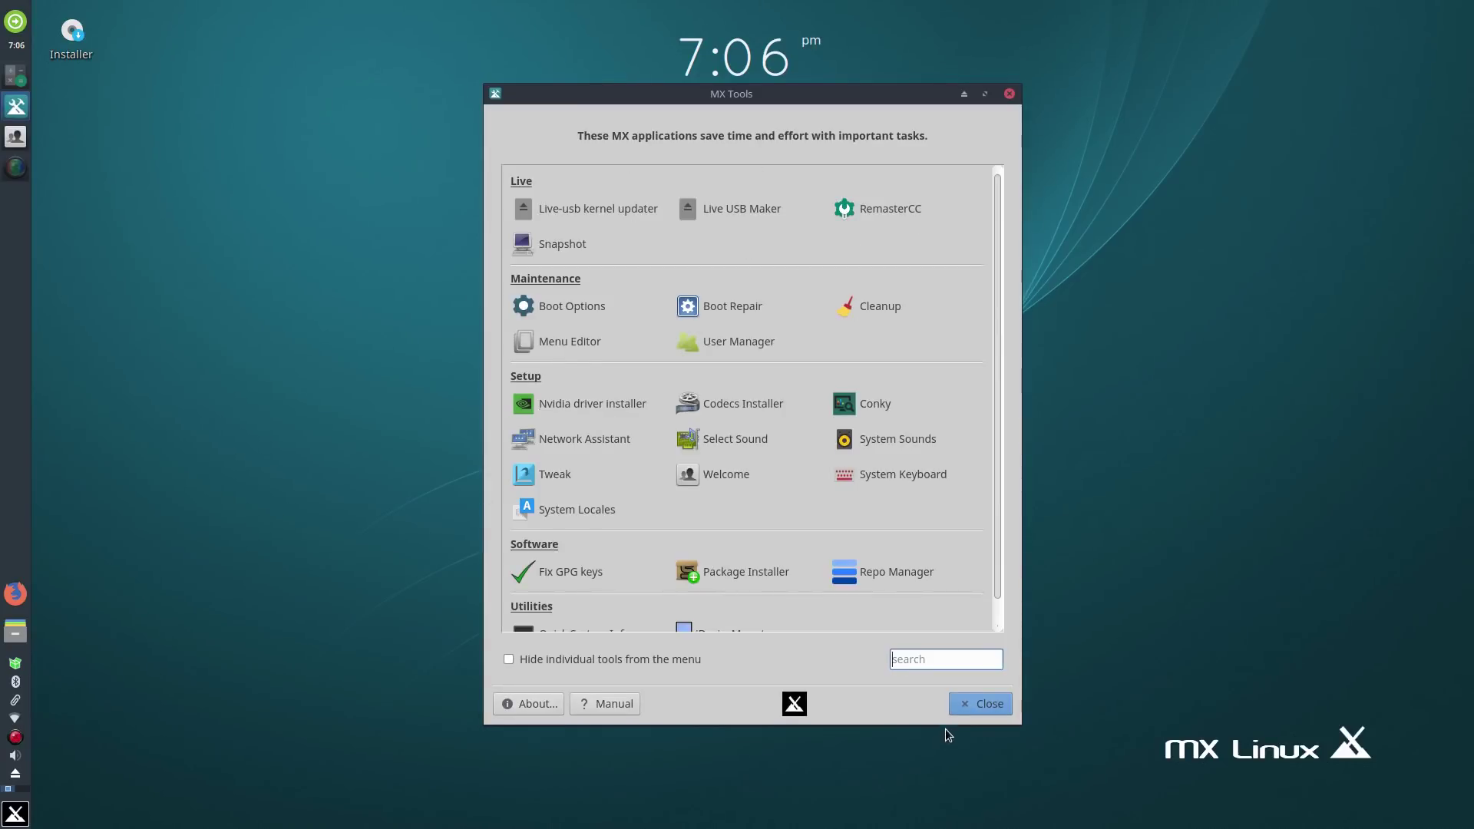
{"action": "left_click", "coordinate": [963, 704]}
- Look over the MX Tweak panel settings and the Popular Apps package list from the welcome window, closing each again
{"action": "left_click", "coordinate": [629, 452]}
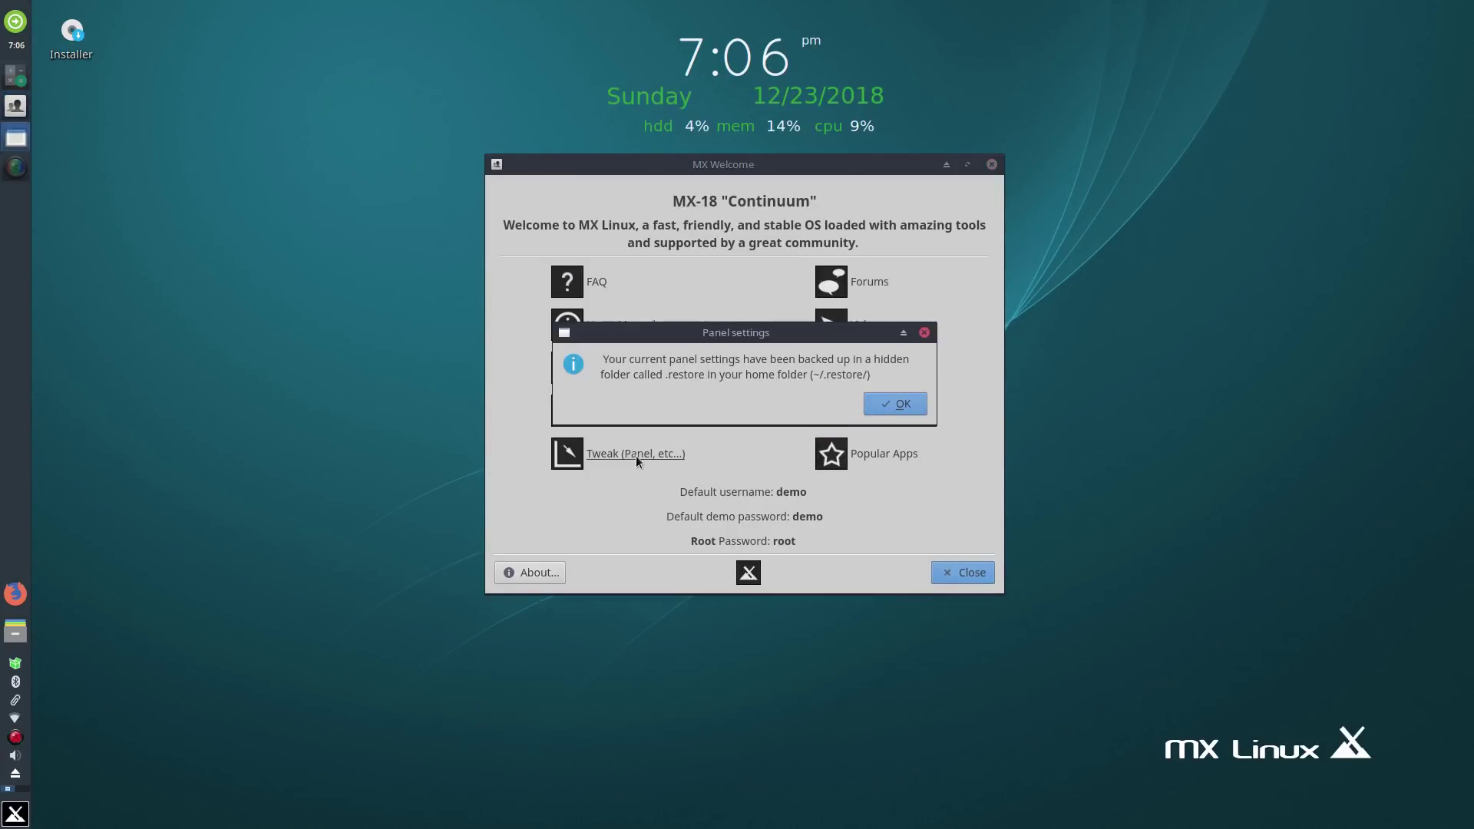
{"action": "left_click", "coordinate": [894, 399]}
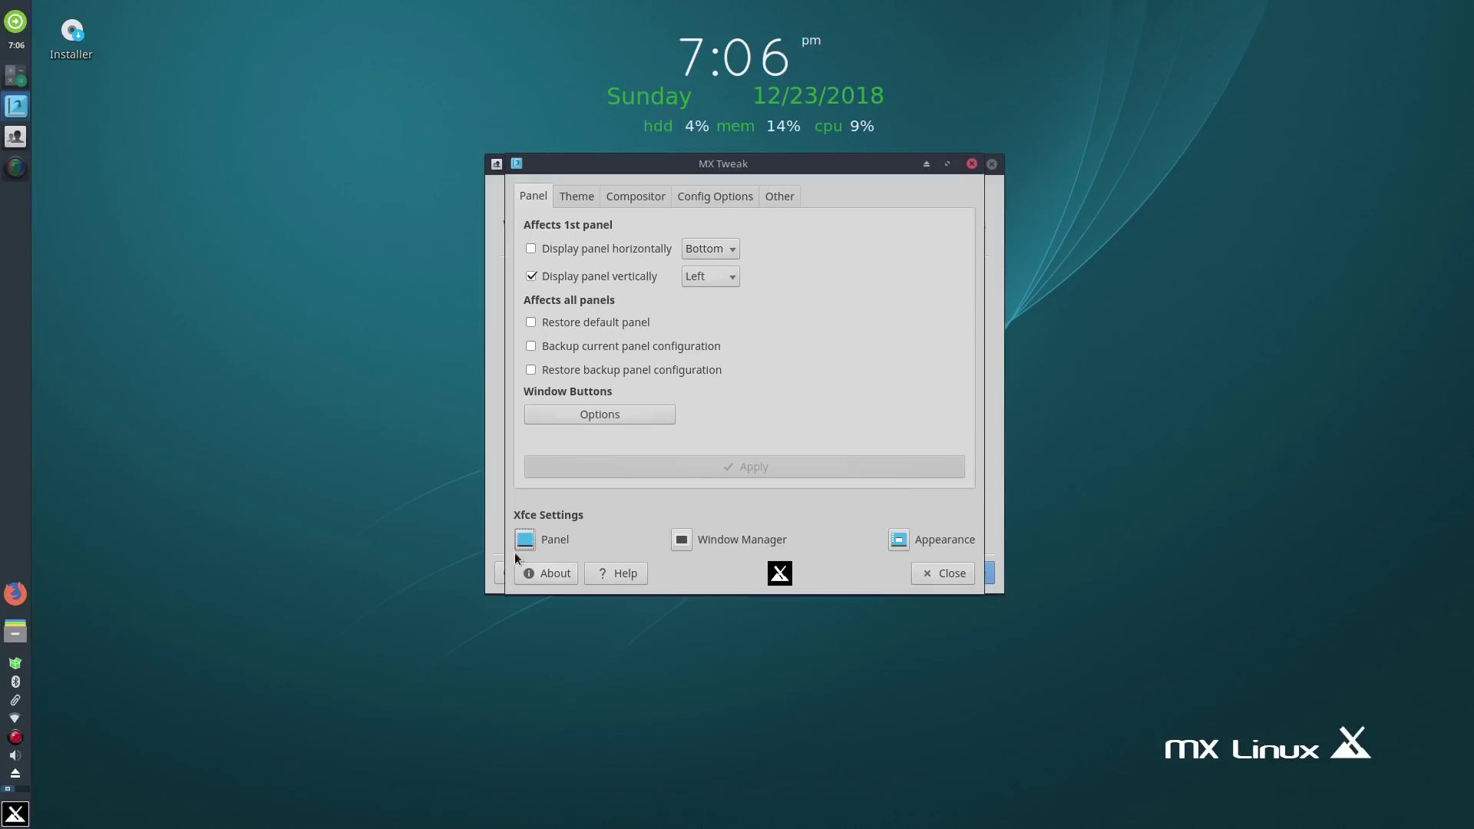
{"action": "left_click", "coordinate": [956, 580]}
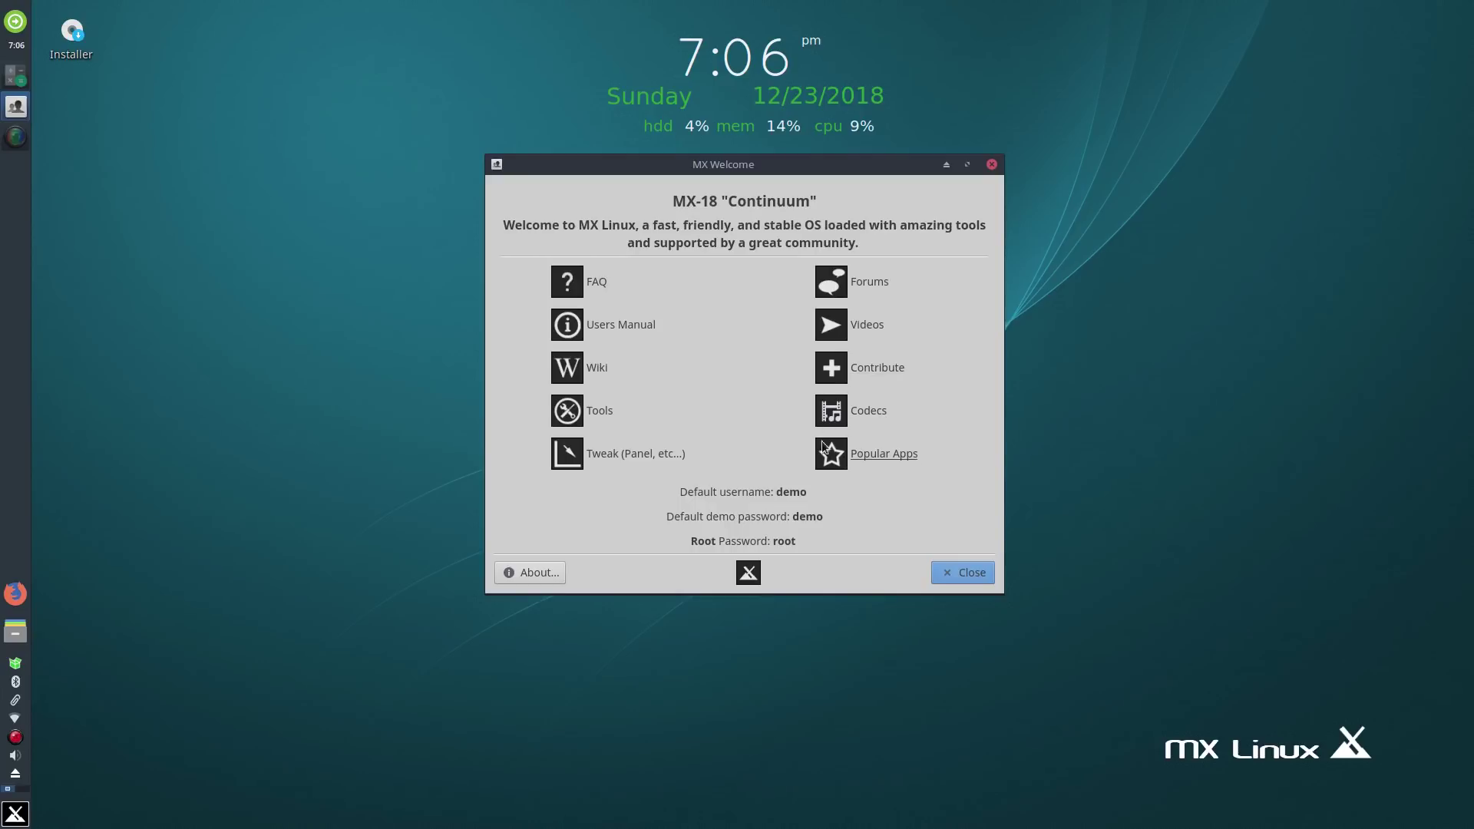
{"action": "left_click", "coordinate": [867, 453]}
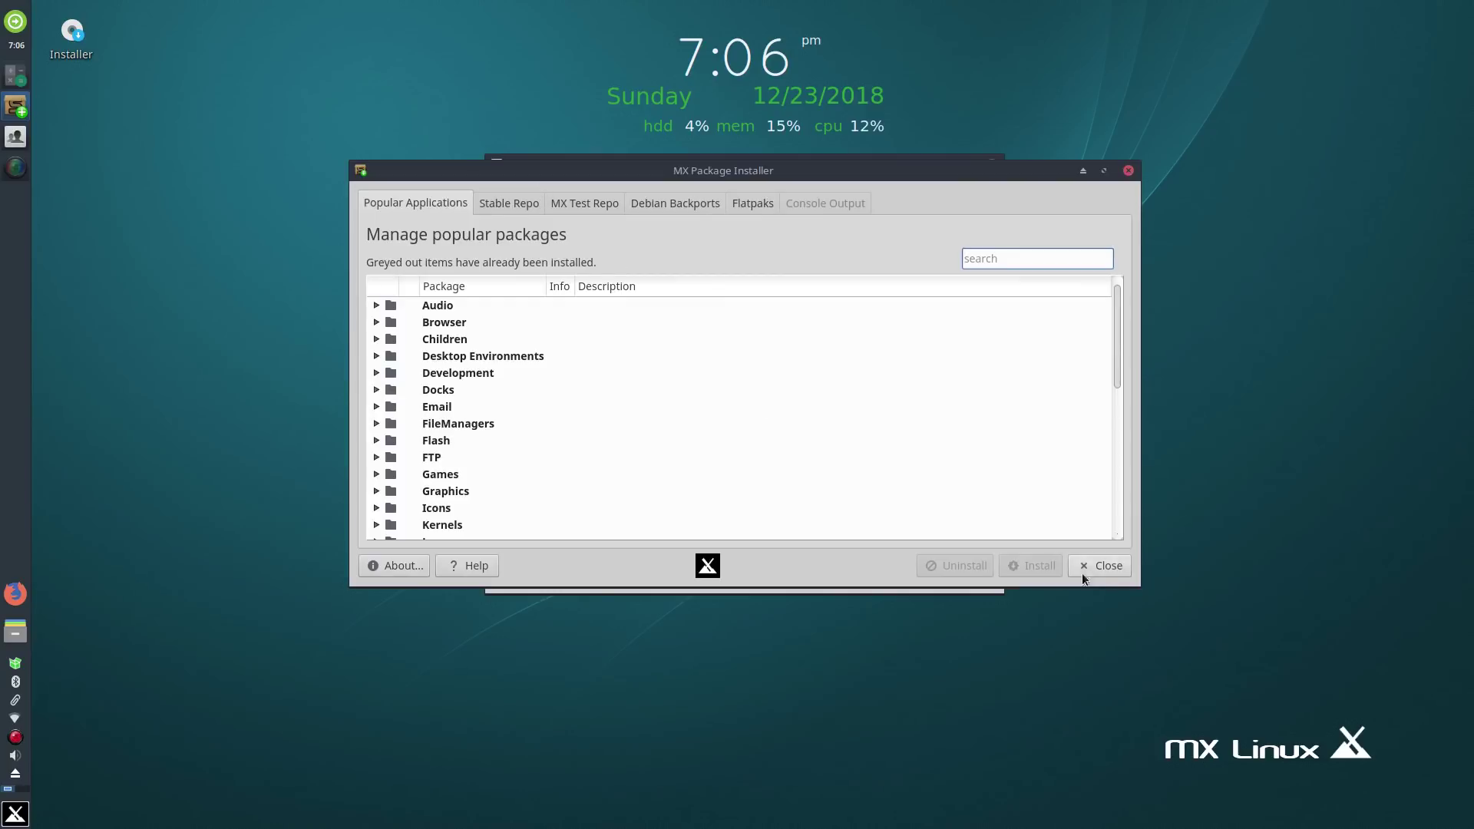
{"action": "left_click", "coordinate": [1112, 564]}
{"action": "left_click", "coordinate": [875, 540]}
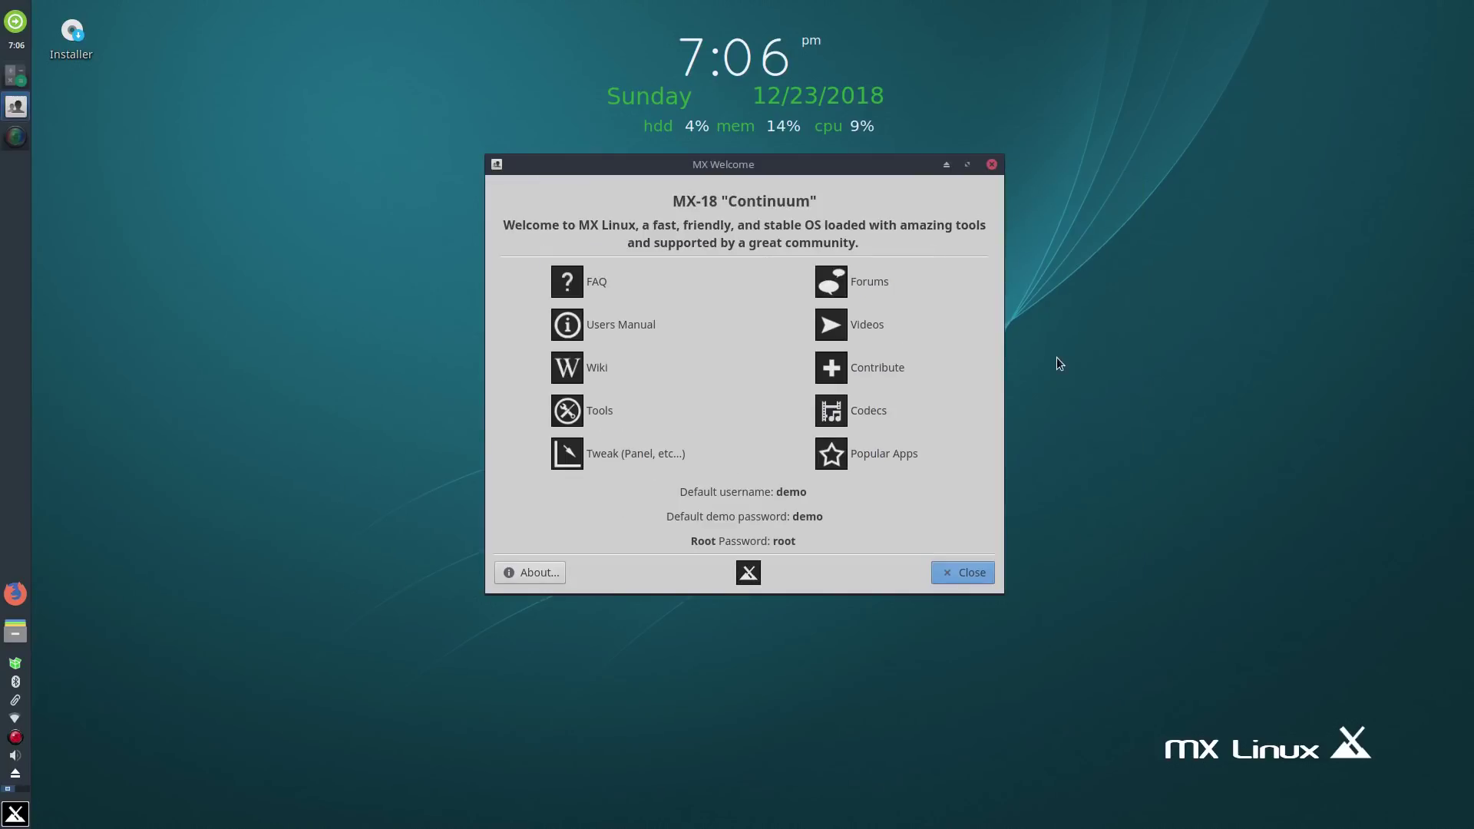
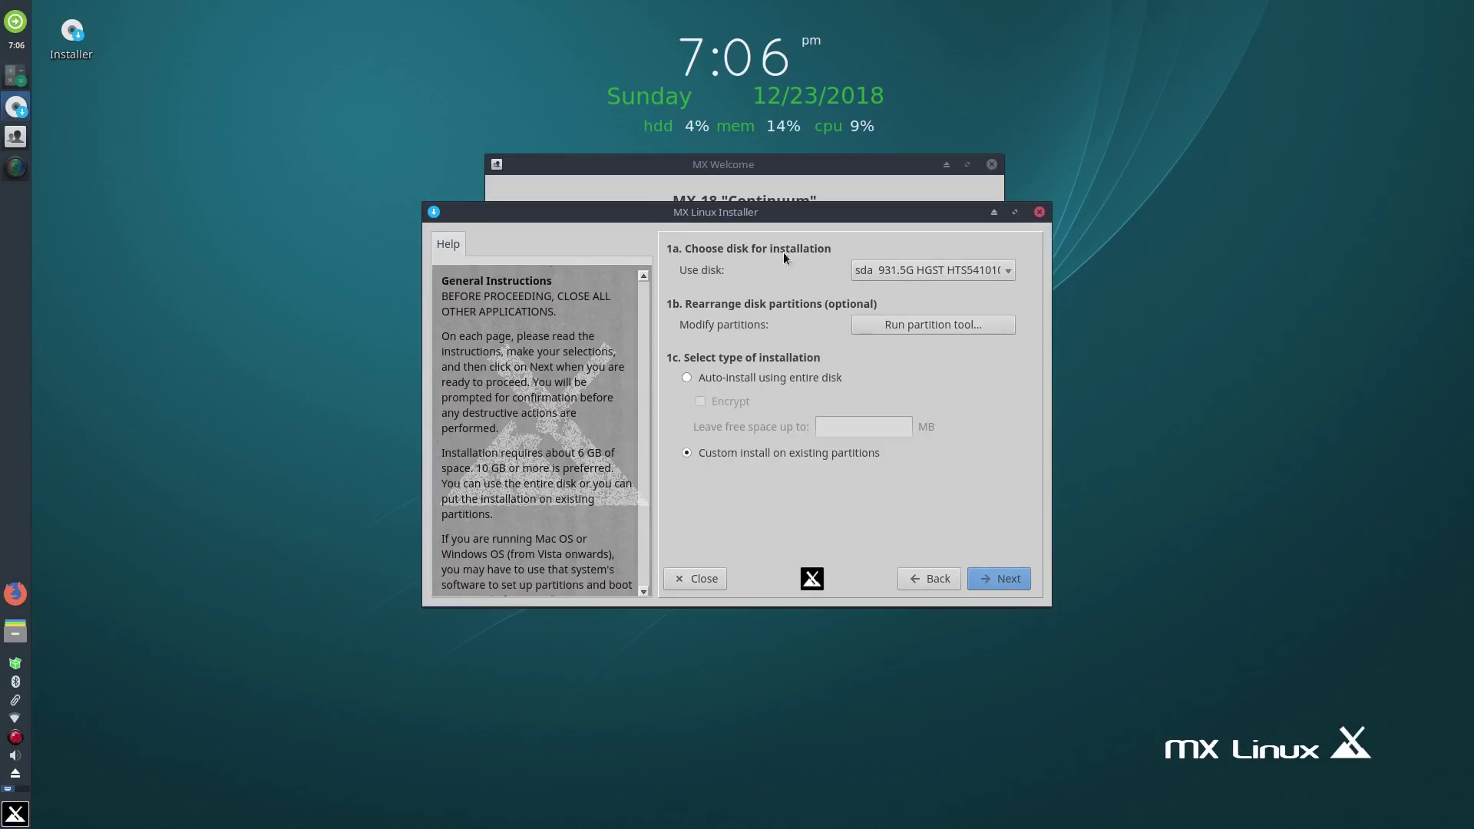
- Keep sda as the installation disk with a custom install on existing partitions, and continue to the partition choices
{"action": "left_click", "coordinate": [959, 270]}
{"action": "left_click", "coordinate": [963, 270]}
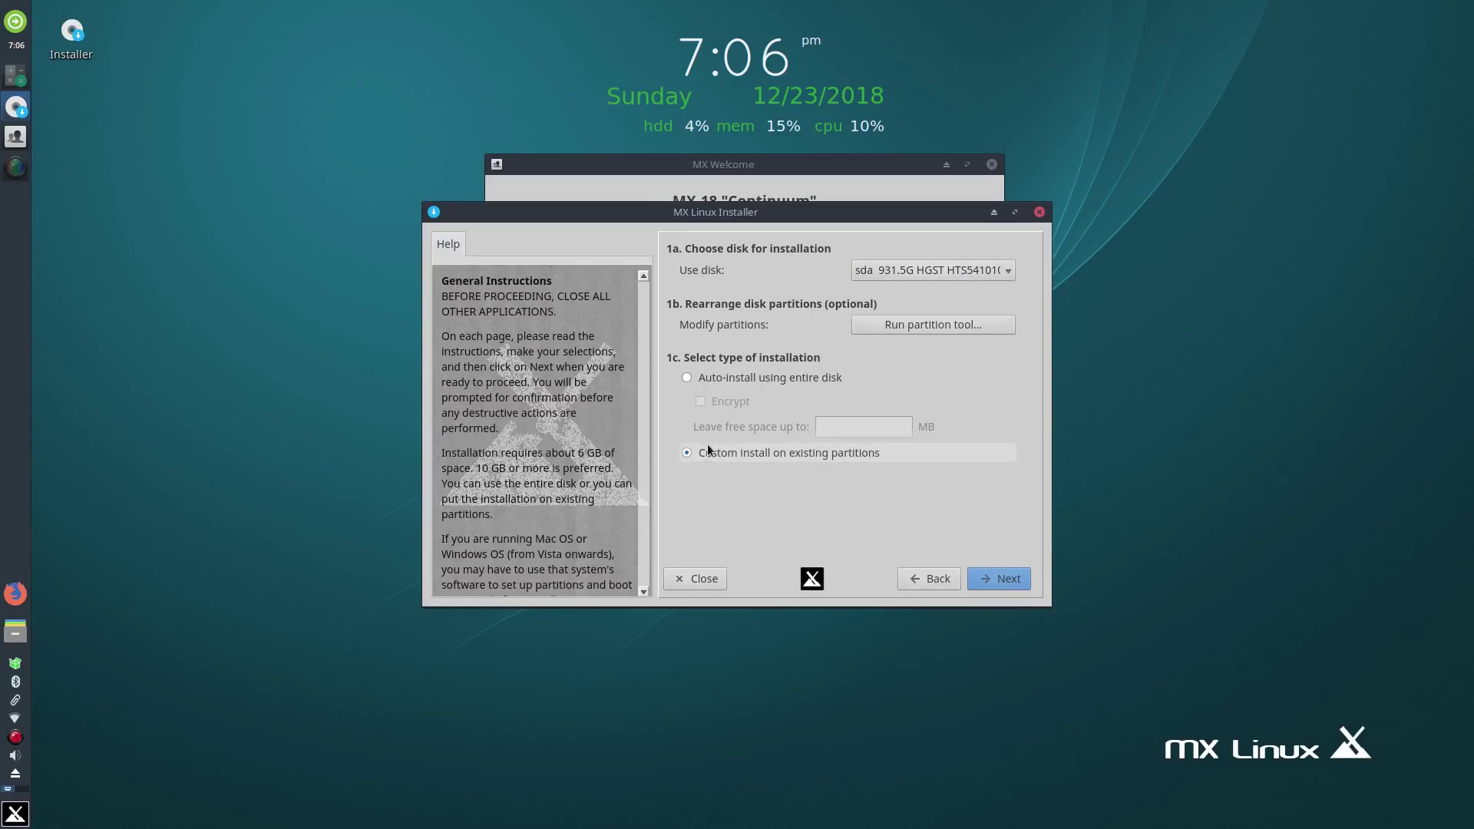
{"action": "left_click", "coordinate": [1000, 577]}
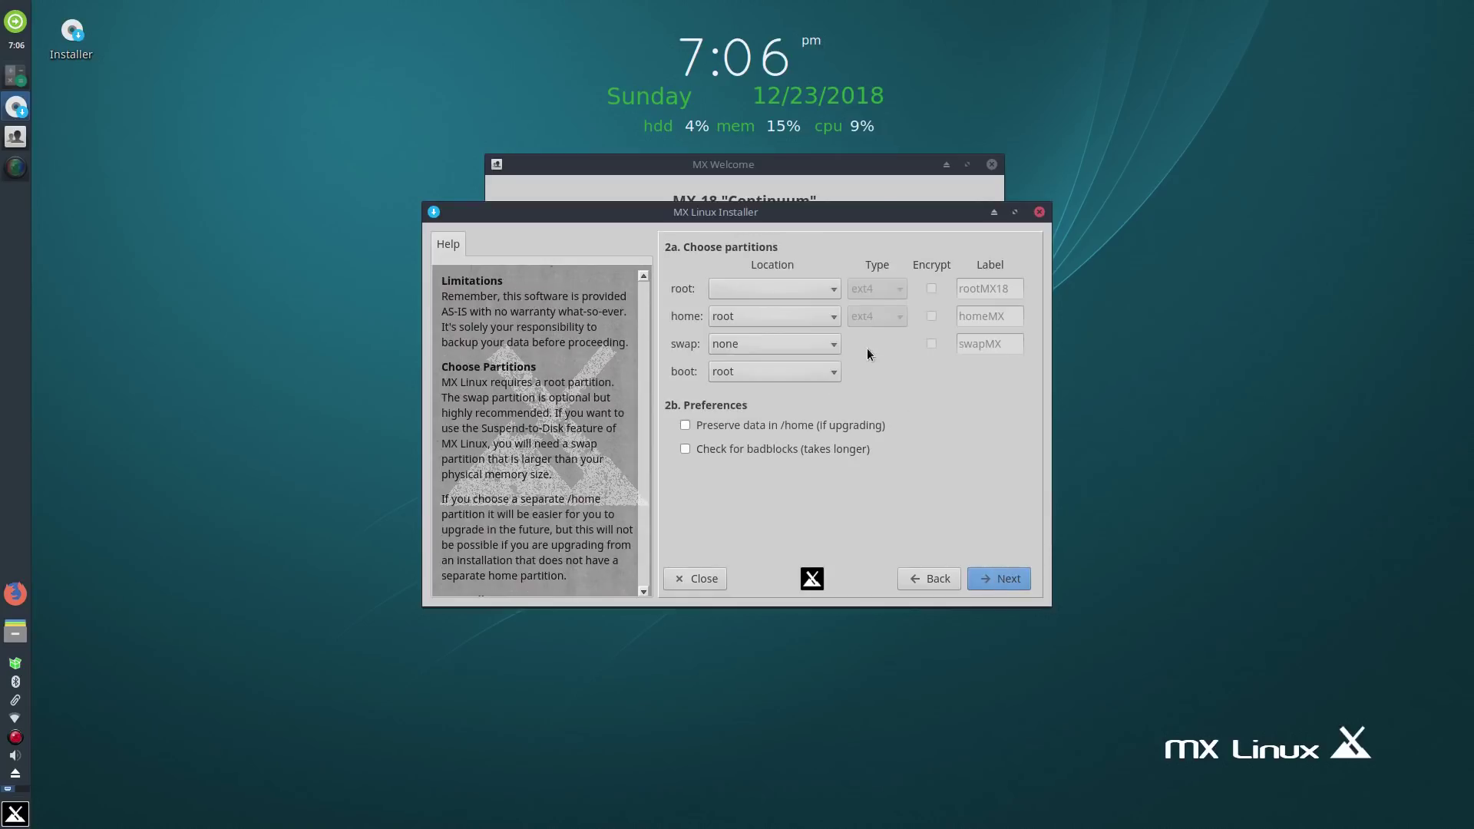
- Assign the 30G ext4 partition sda3 as root and the 8G partition sda1 as swap
{"action": "left_click", "coordinate": [825, 287]}
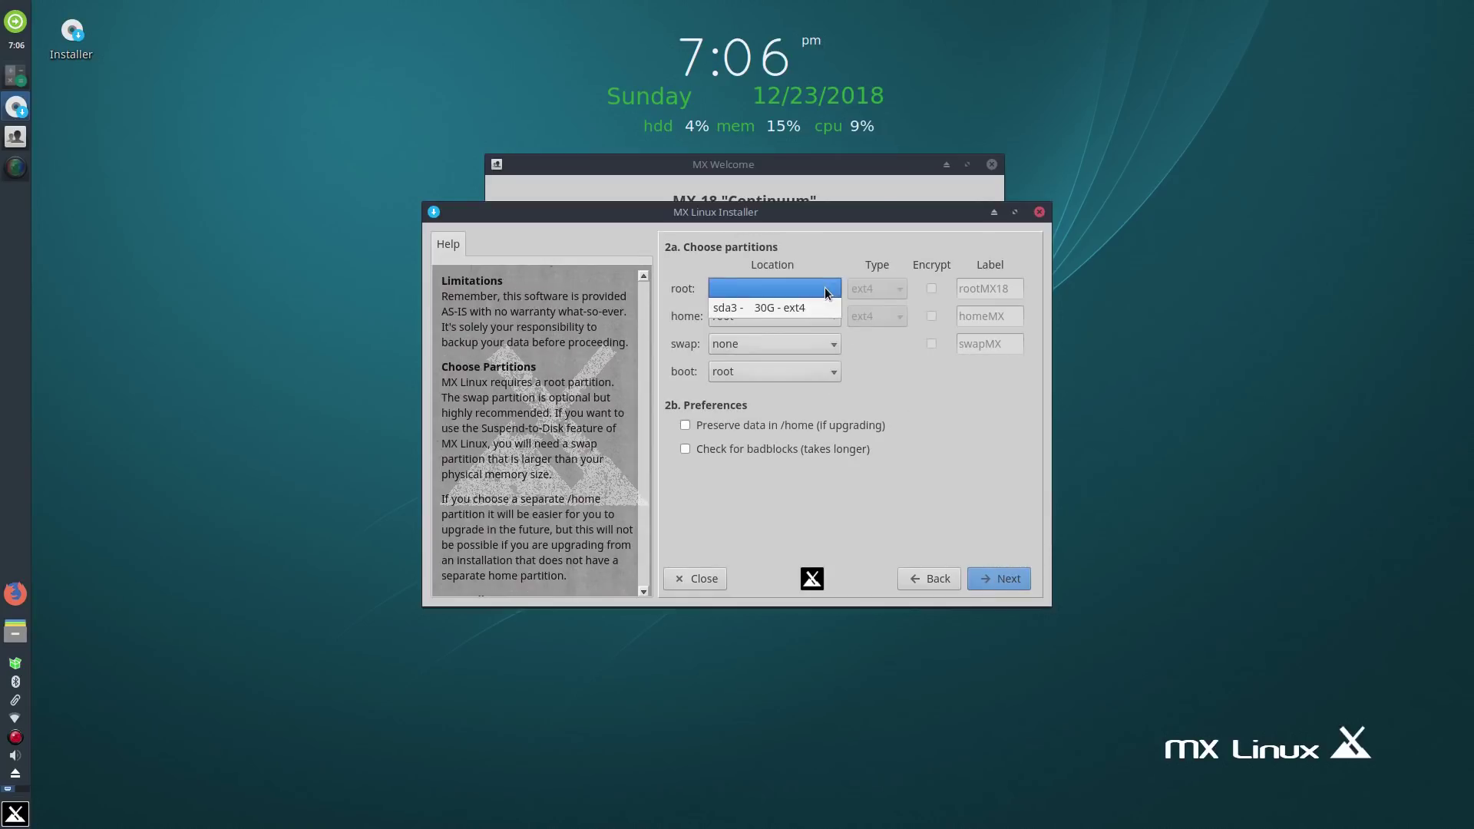
{"action": "left_click", "coordinate": [777, 312]}
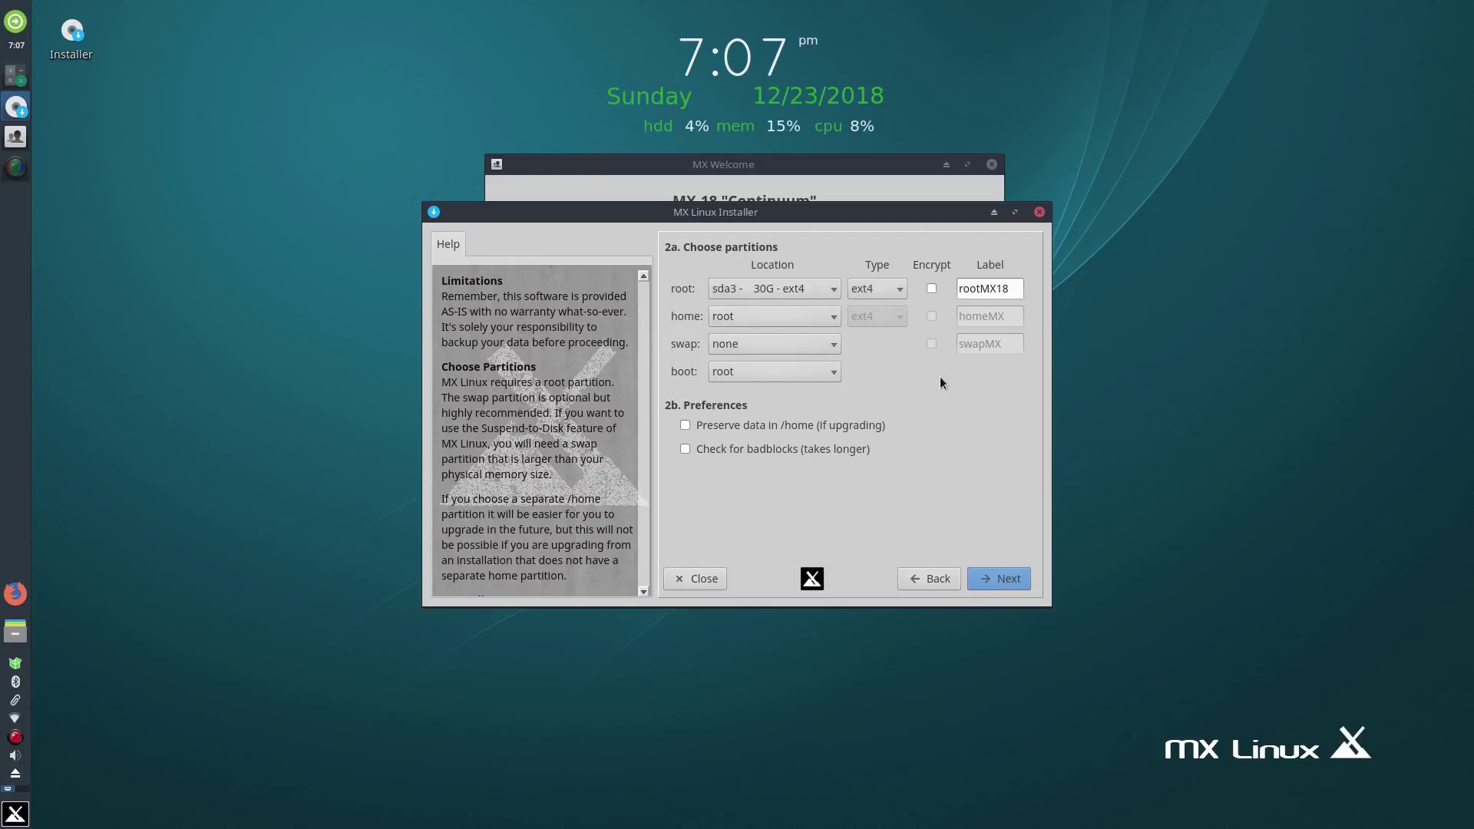
{"action": "left_click", "coordinate": [753, 344]}
{"action": "left_click", "coordinate": [811, 362]}
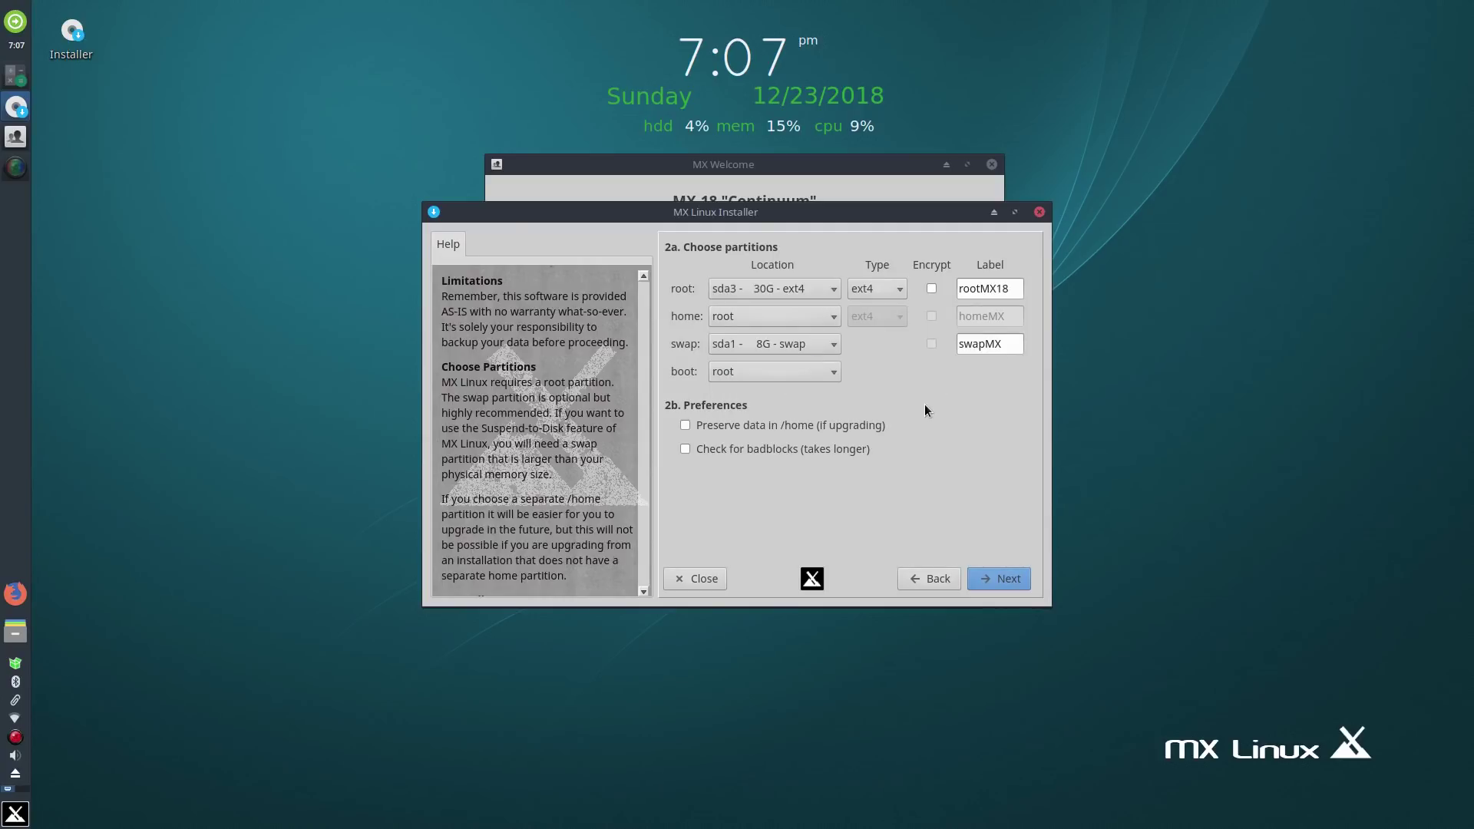
- Keep root as the boot location and start the installation on the chosen partitions, confirming the prompt
{"action": "left_click", "coordinate": [779, 373]}
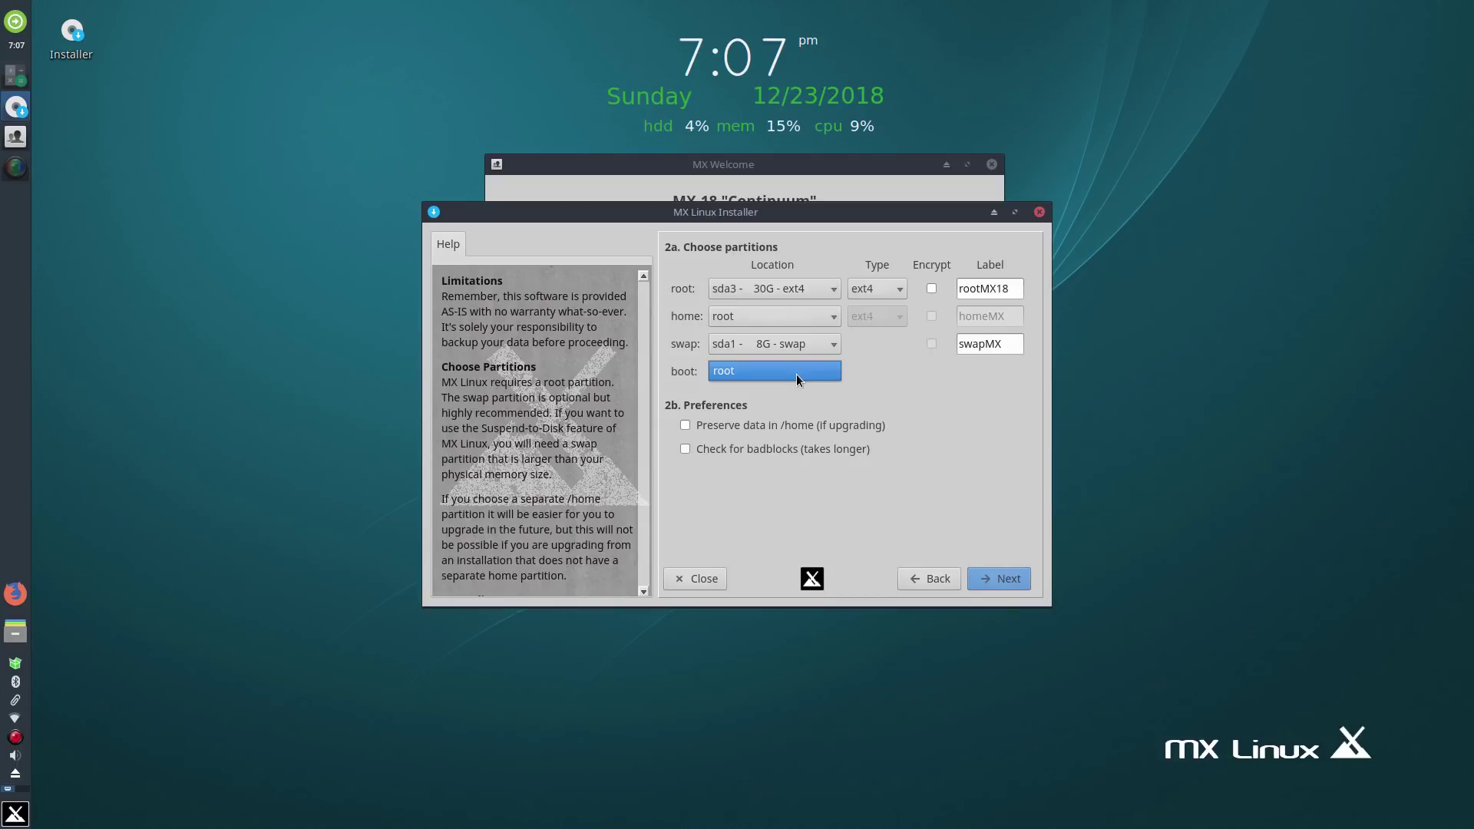
{"action": "left_click", "coordinate": [798, 371]}
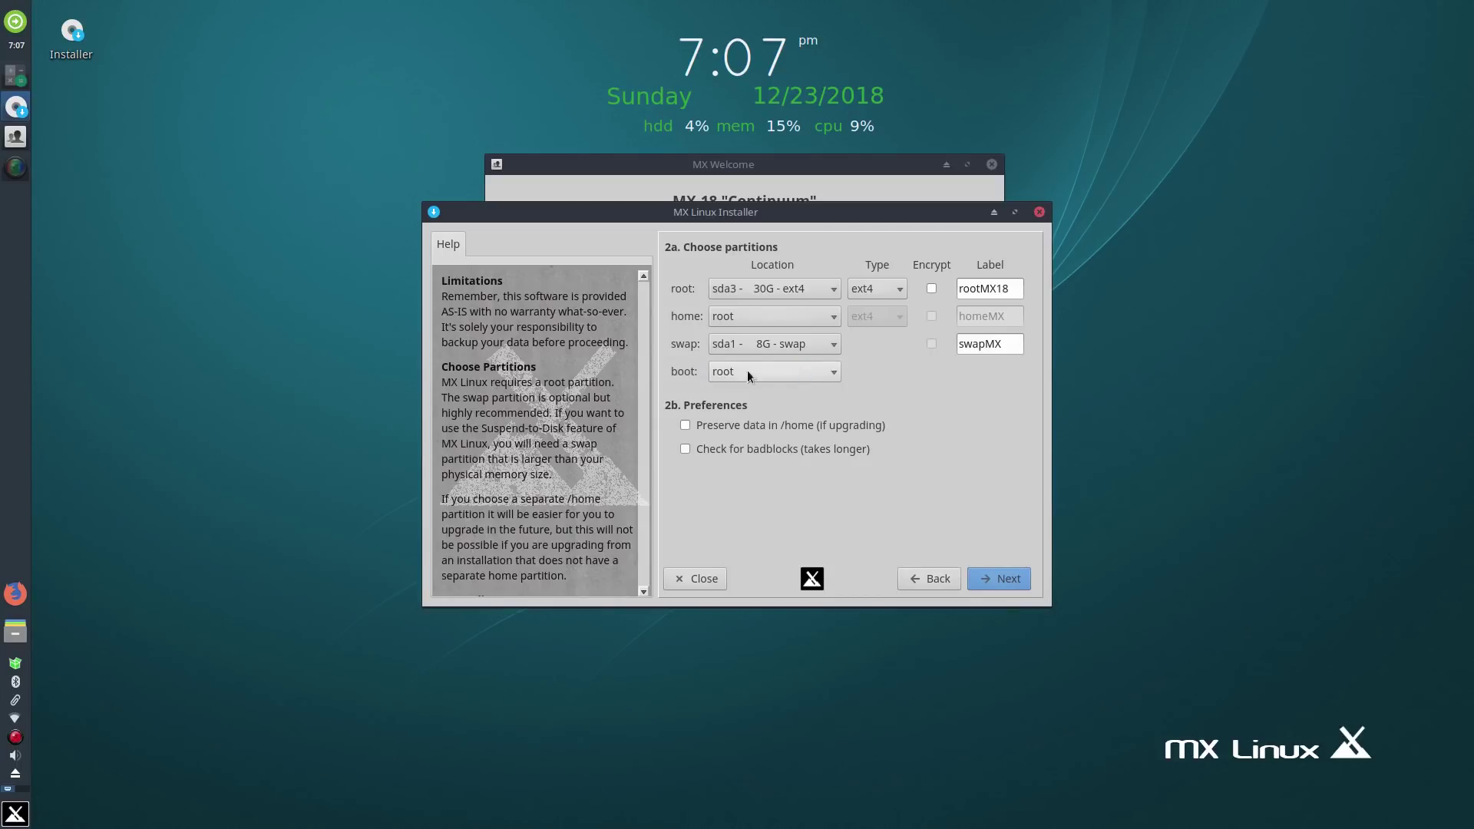
{"action": "left_click", "coordinate": [807, 371]}
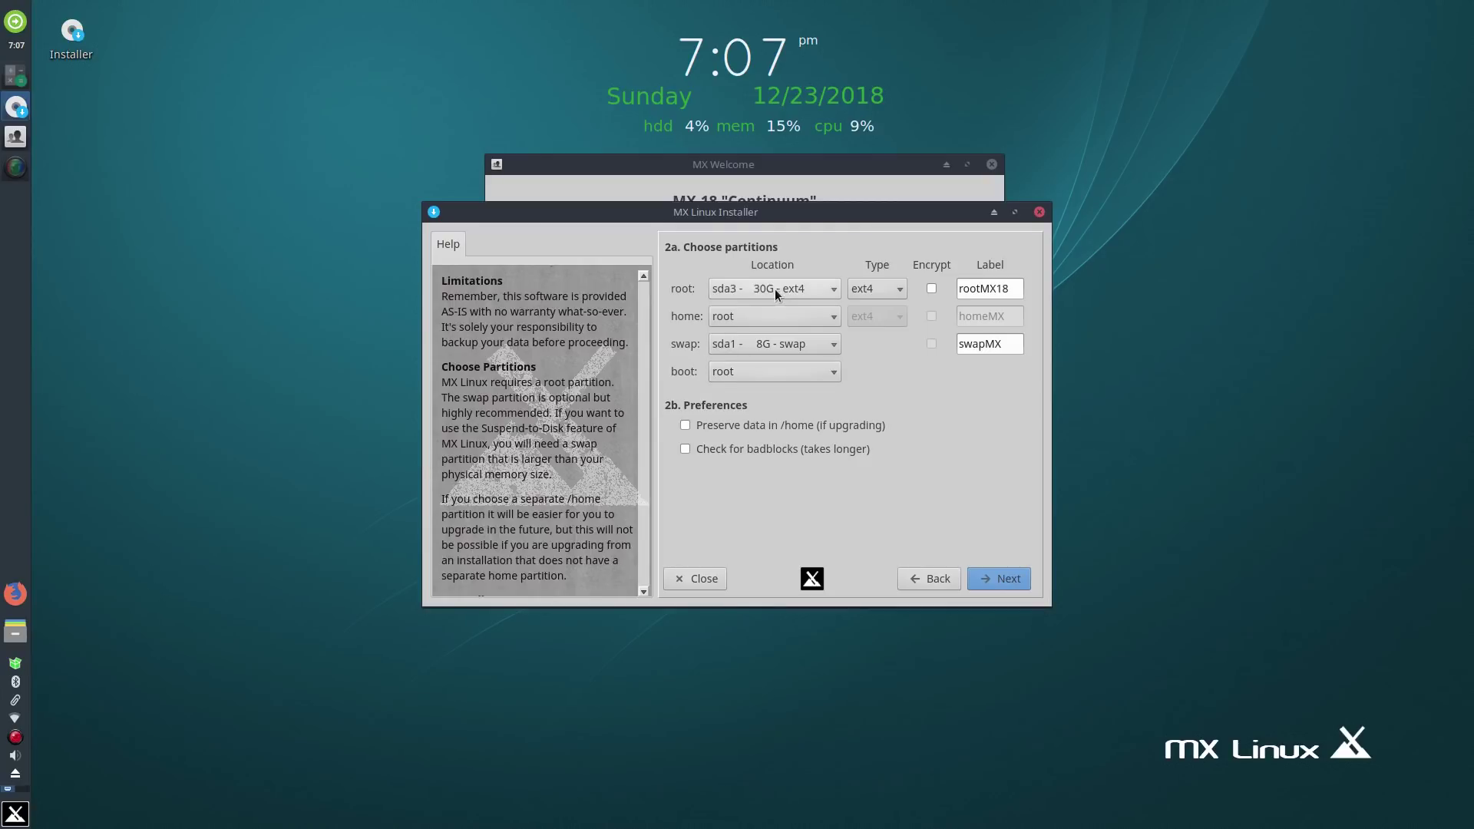
{"action": "left_click", "coordinate": [800, 376]}
{"action": "left_click", "coordinate": [800, 376]}
{"action": "left_click", "coordinate": [1001, 576]}
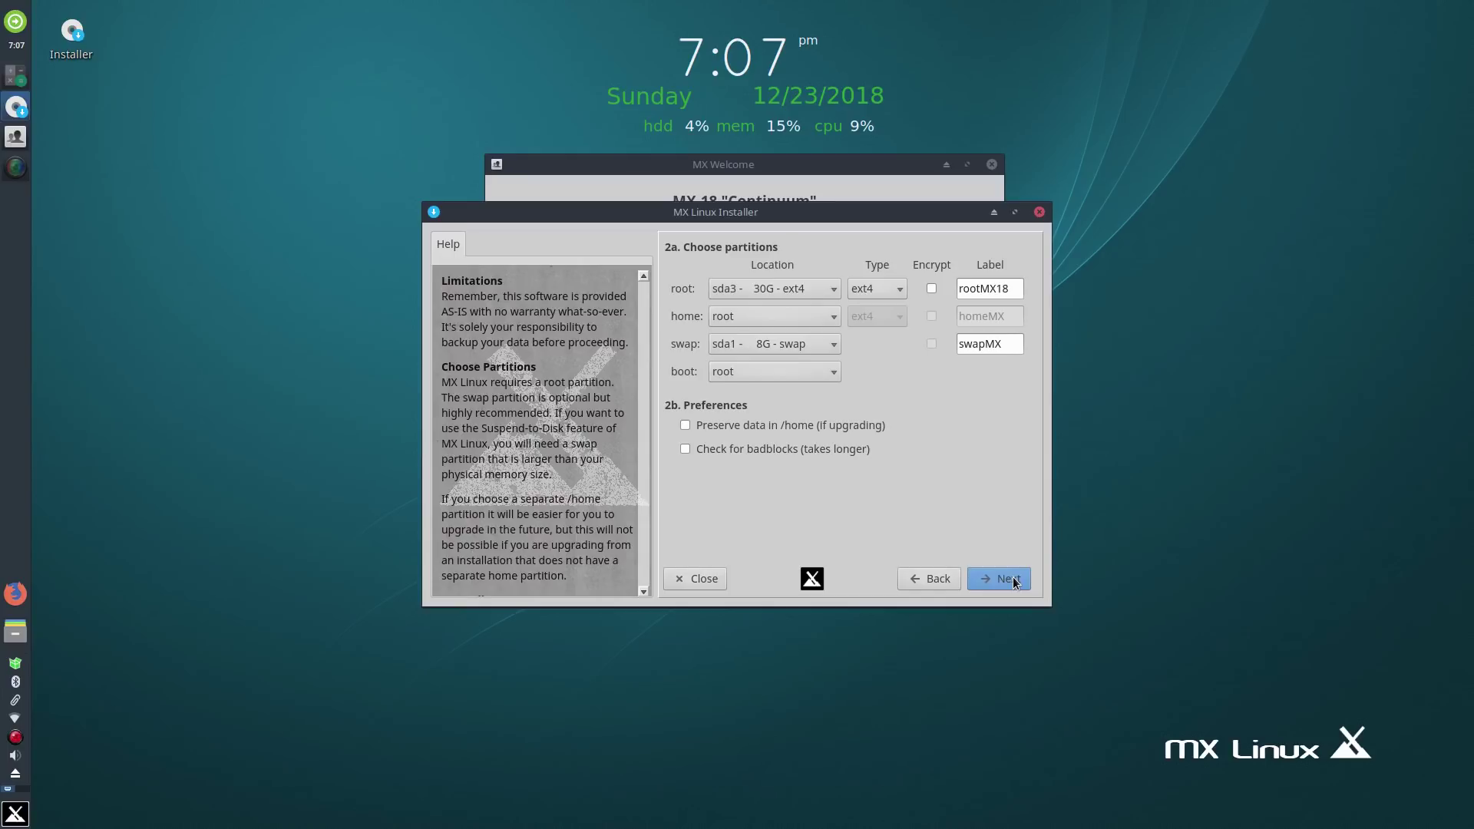
{"action": "left_click", "coordinate": [748, 414]}
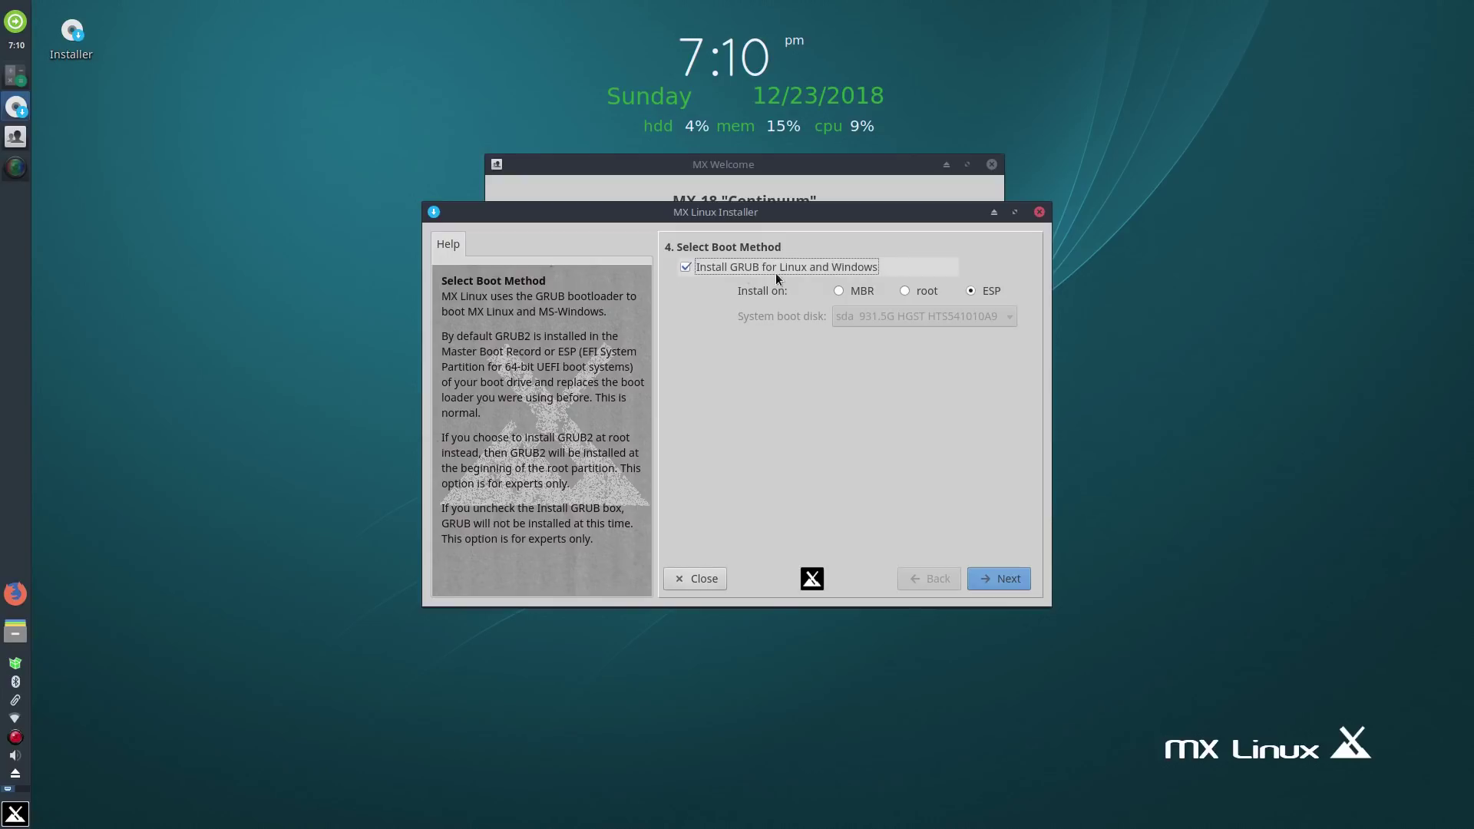
- Install GRUB for Linux and Windows on the ESP with sda as system boot disk, and approve installing the bootloader at sda2
{"action": "left_click", "coordinate": [686, 268]}
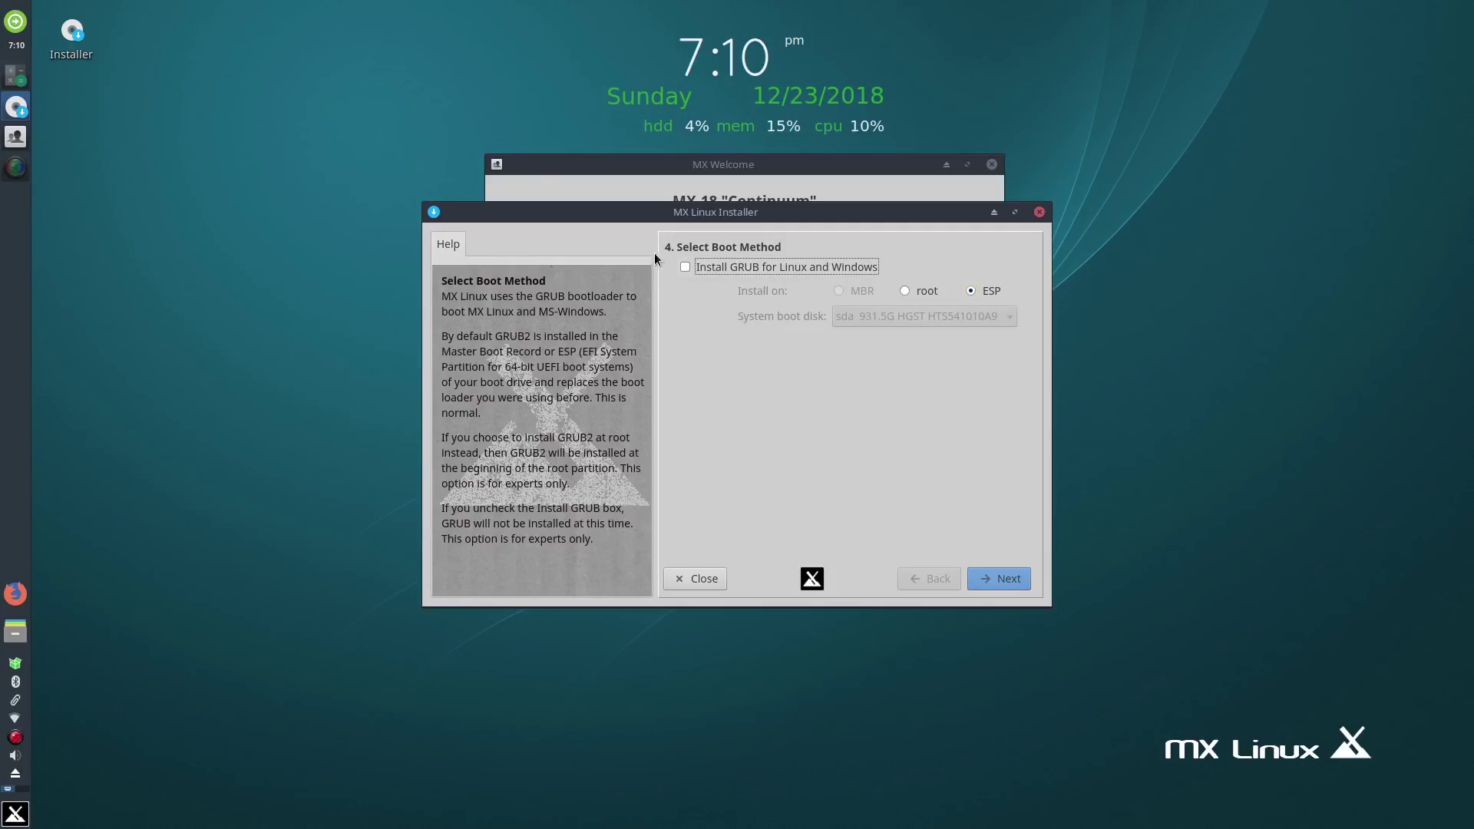
{"action": "left_click", "coordinate": [684, 266]}
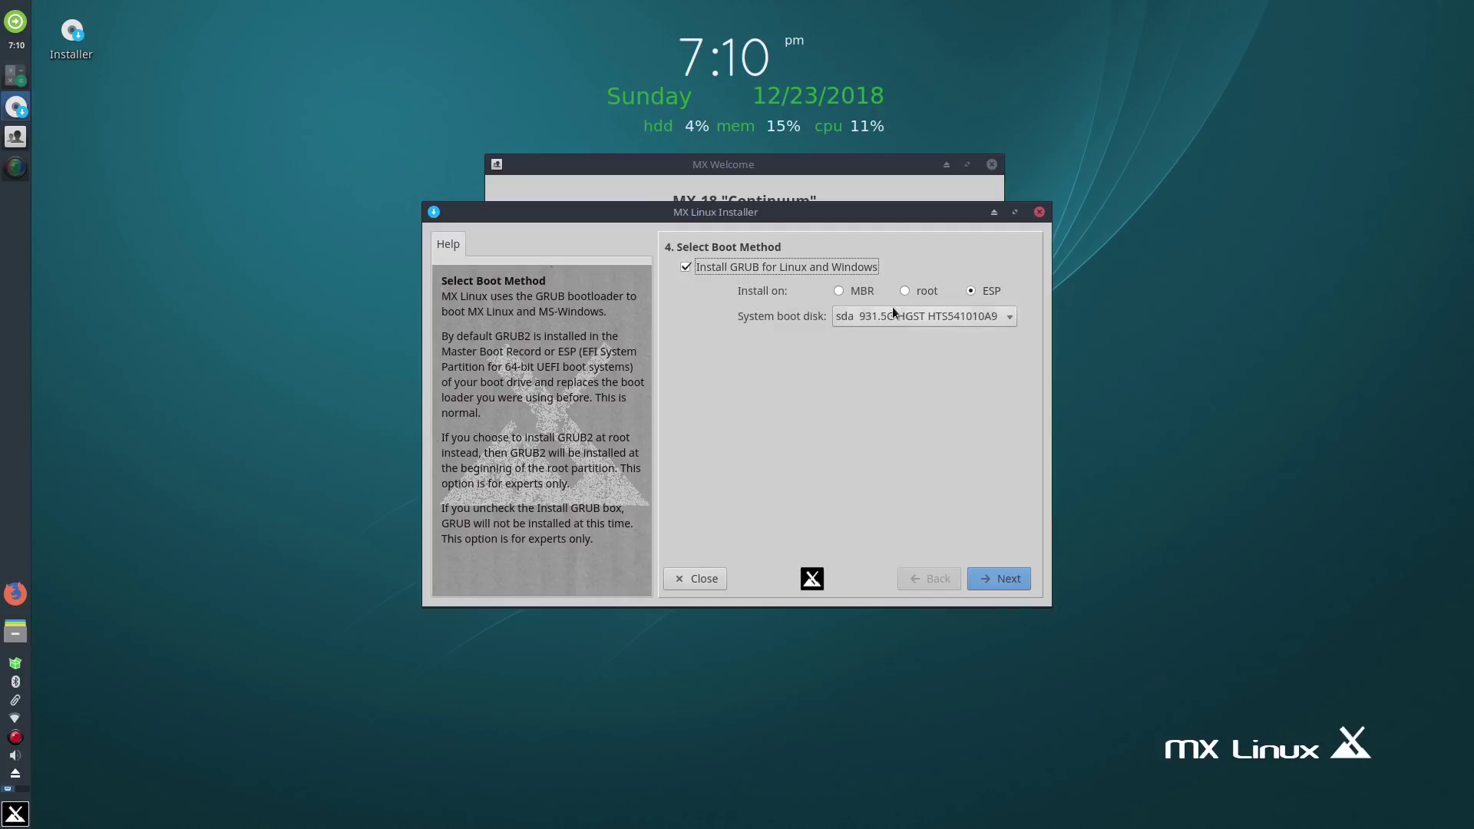
{"action": "left_click", "coordinate": [974, 314]}
{"action": "left_click", "coordinate": [974, 315]}
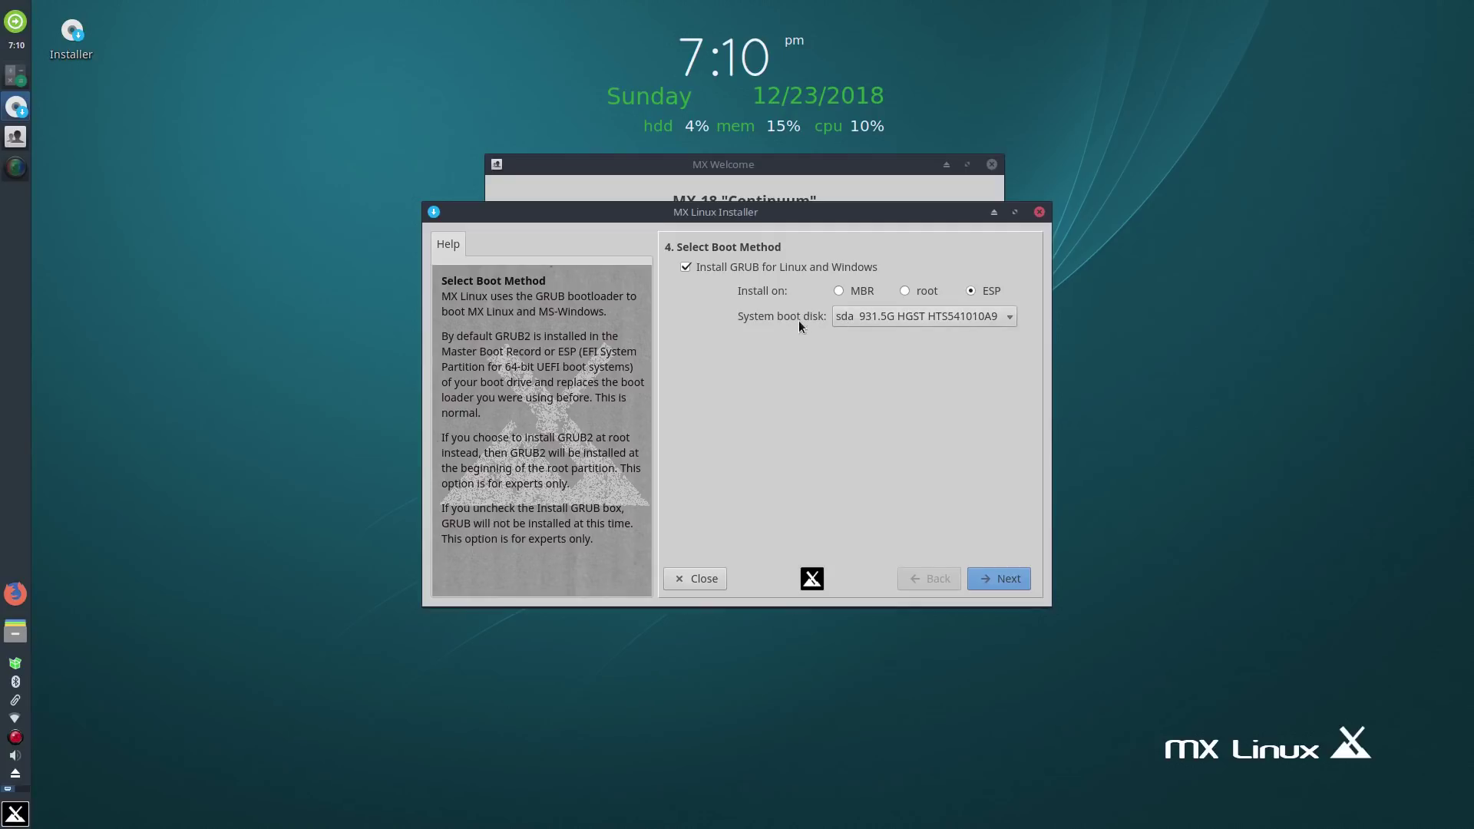
{"action": "left_click", "coordinate": [946, 315]}
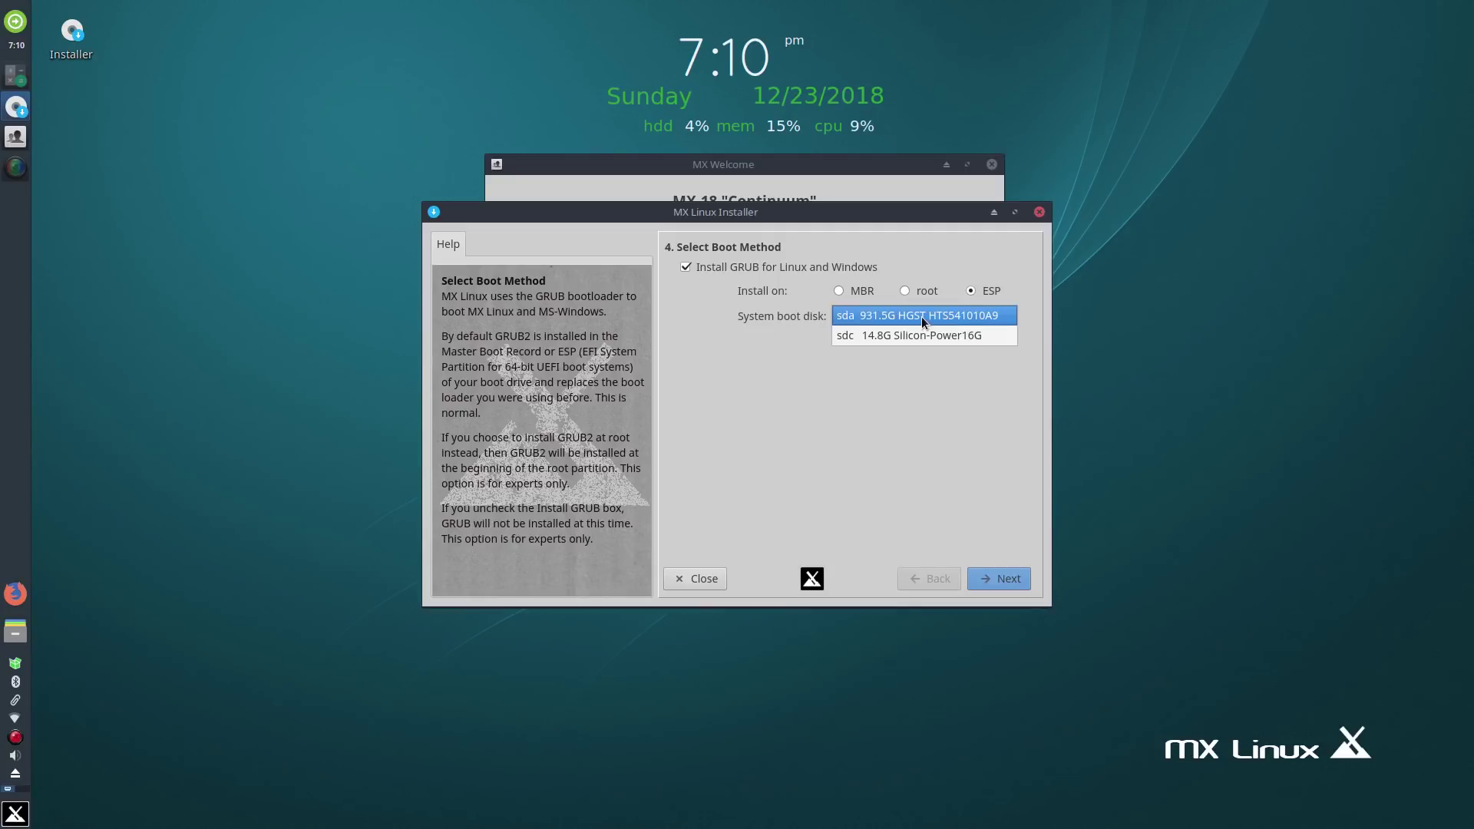
{"action": "left_click", "coordinate": [887, 314]}
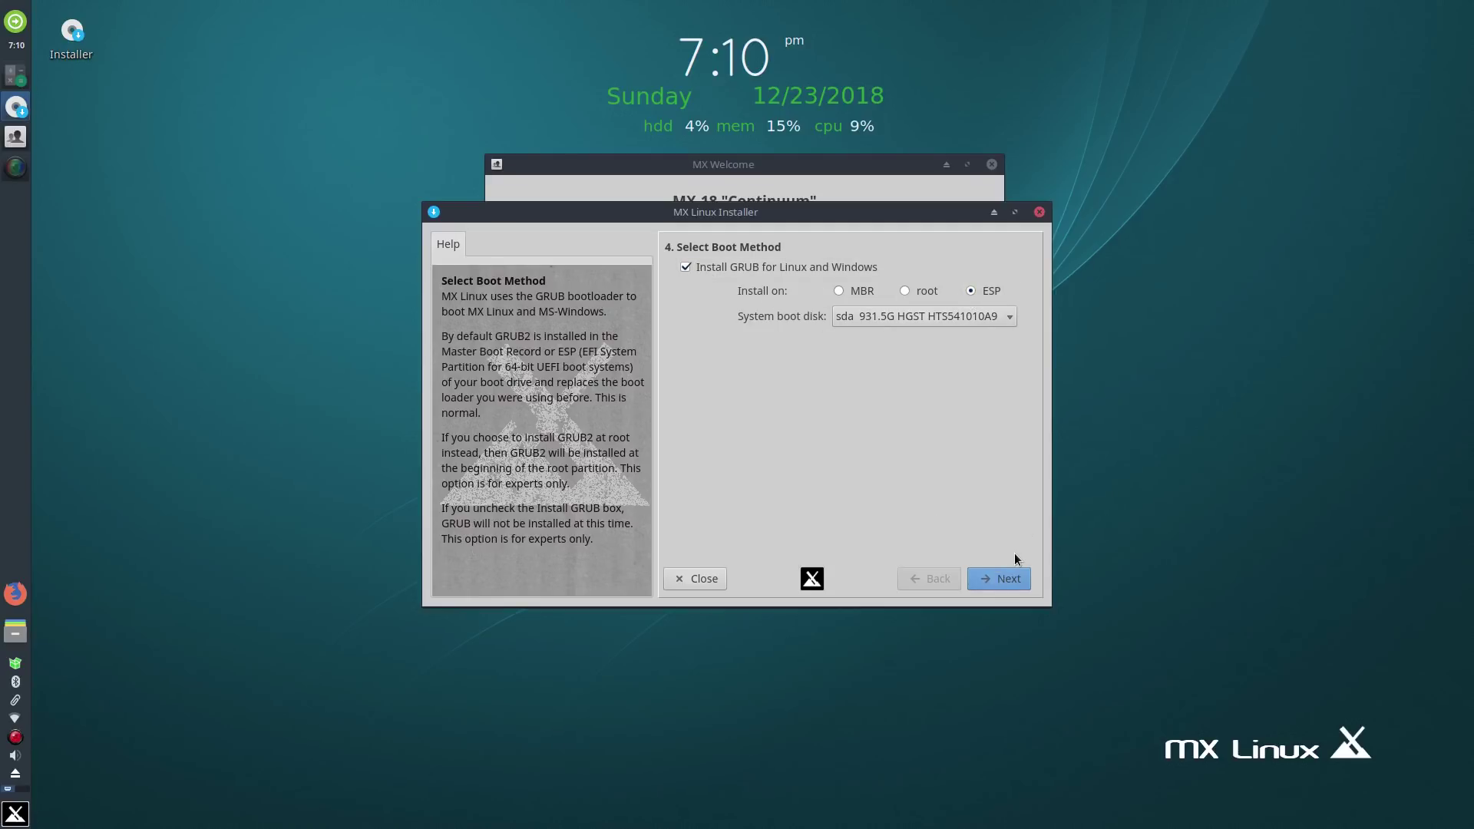
{"action": "left_click", "coordinate": [1013, 577]}
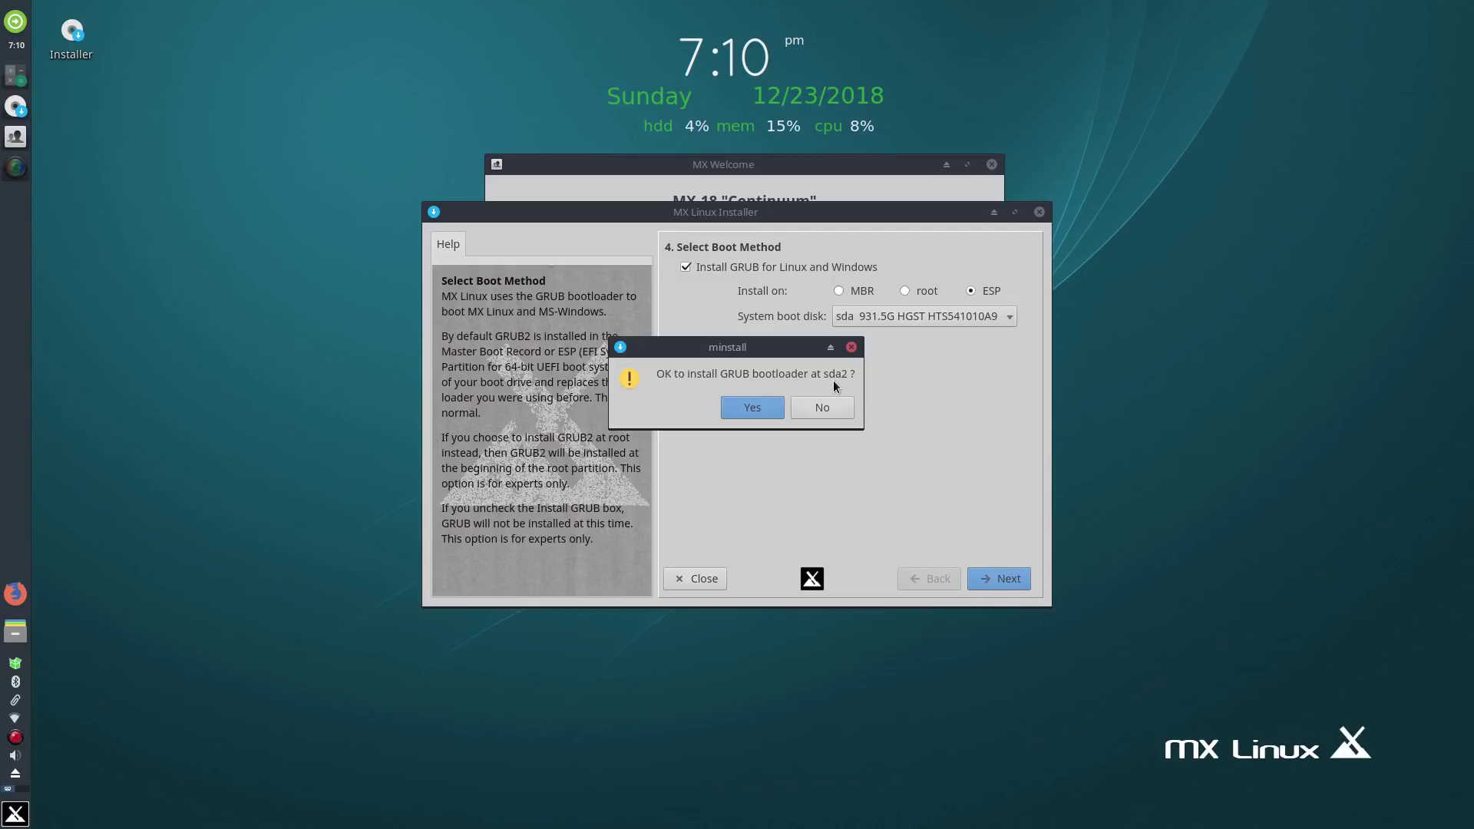
{"action": "left_click", "coordinate": [764, 408]}
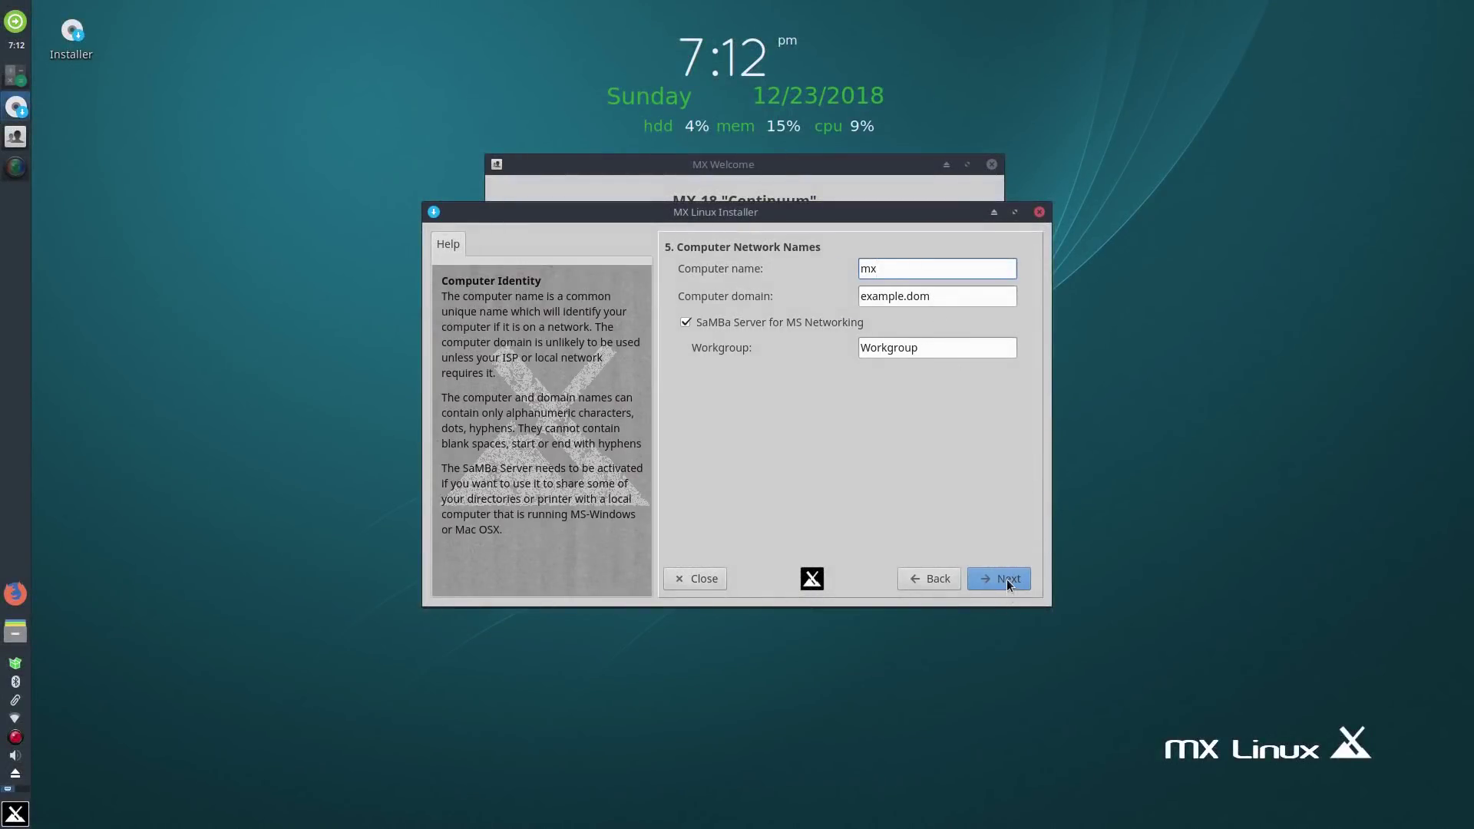
- Accept the default computer network names and quit the MX Linux Installer at the localization settings
{"action": "left_click", "coordinate": [1008, 585]}
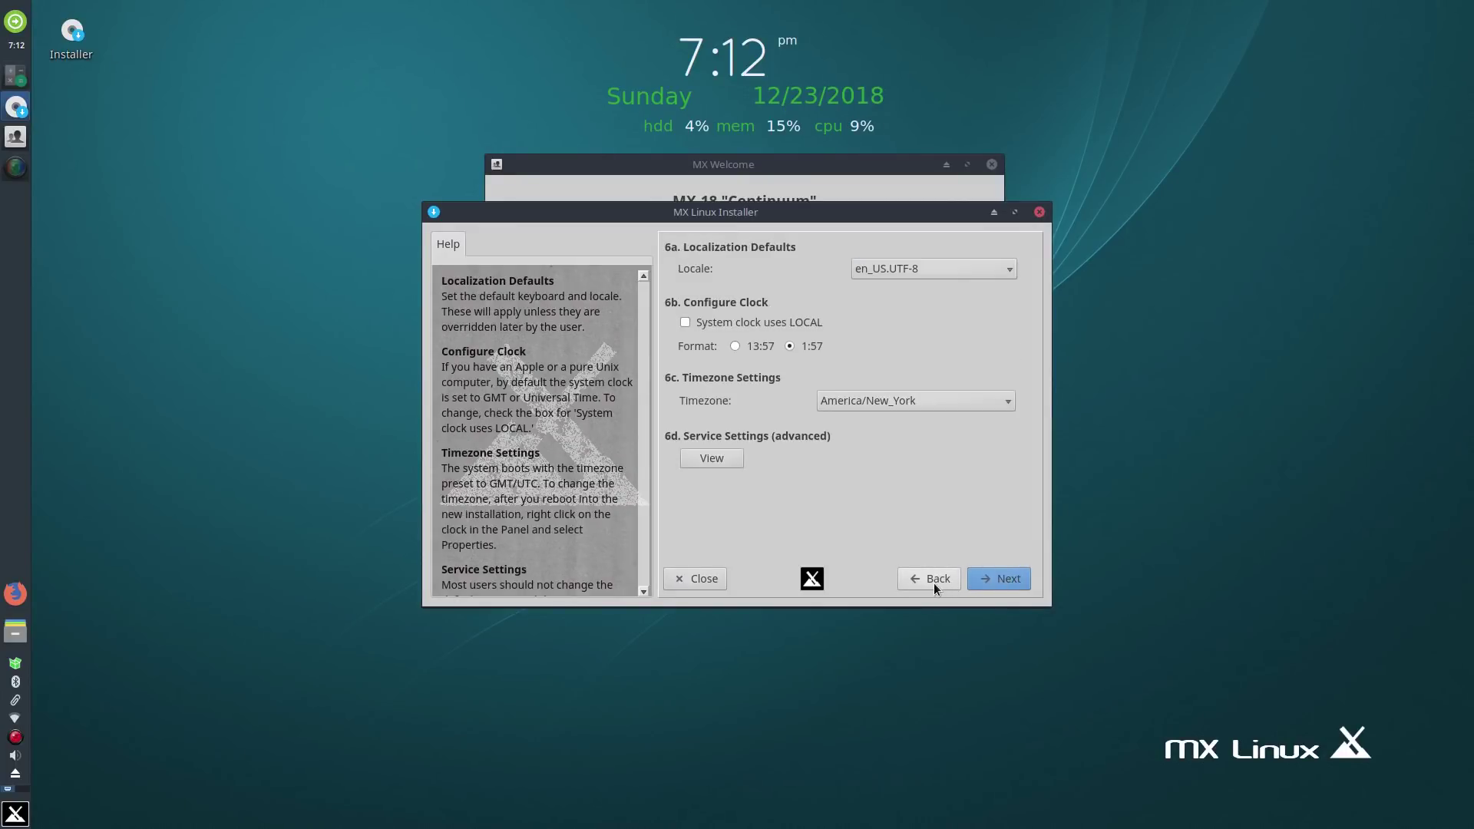
{"action": "left_click", "coordinate": [699, 578]}
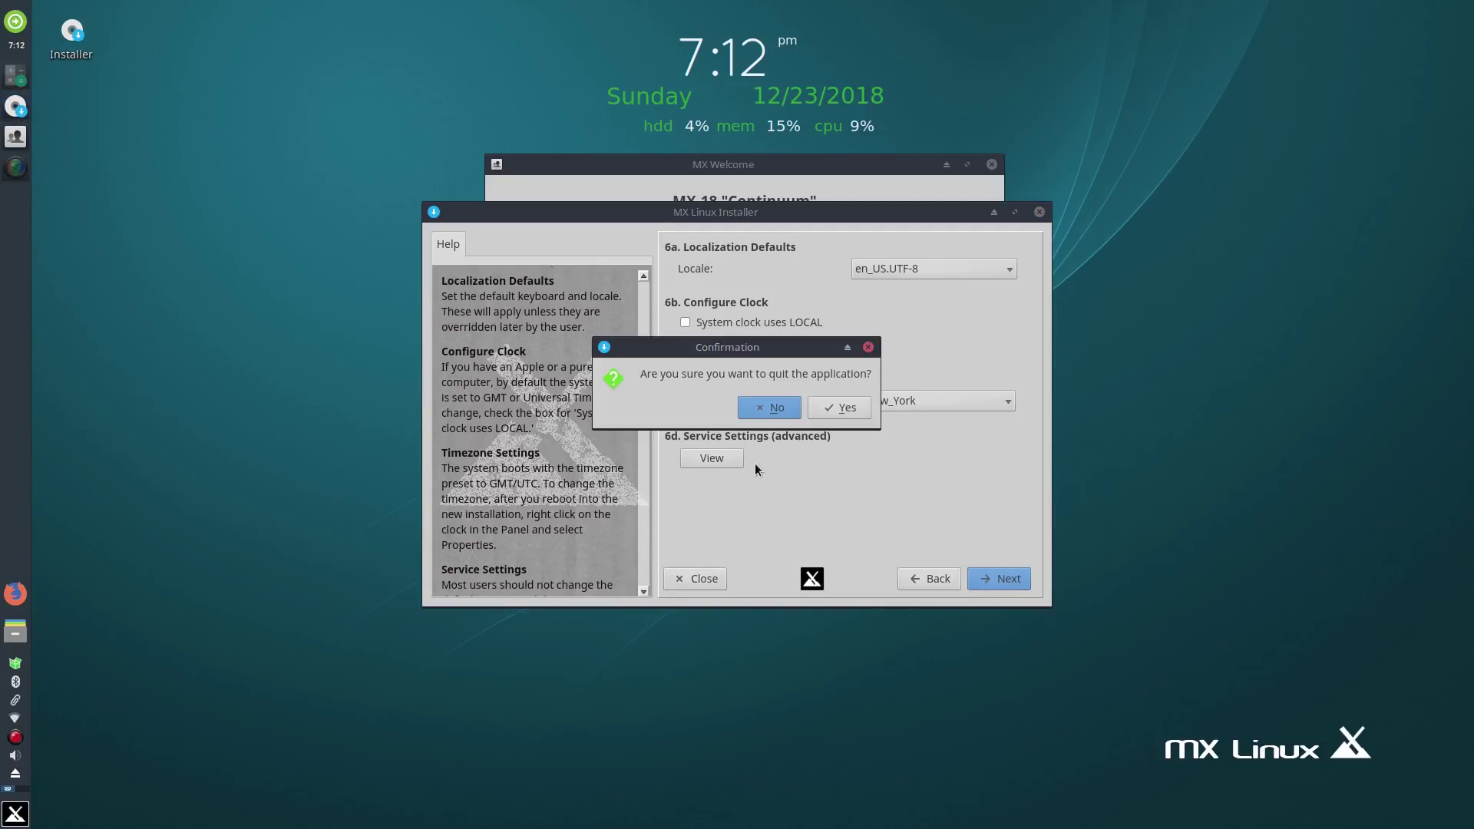
{"action": "left_click", "coordinate": [842, 411]}
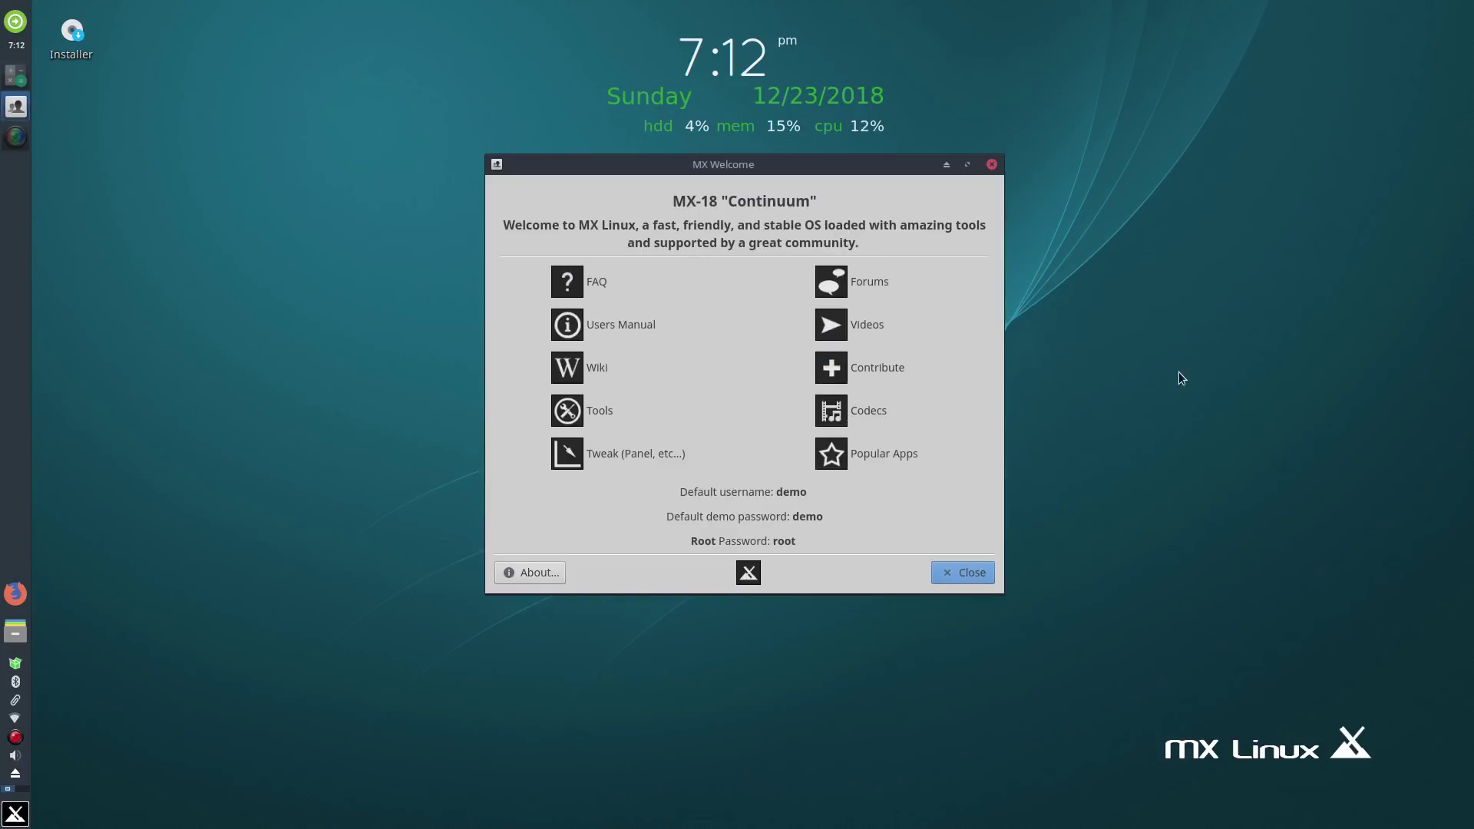
- Relaunch the installer and continue to the partition choices with a custom install on existing partitions of sda
{"action": "left_click", "coordinate": [71, 32]}
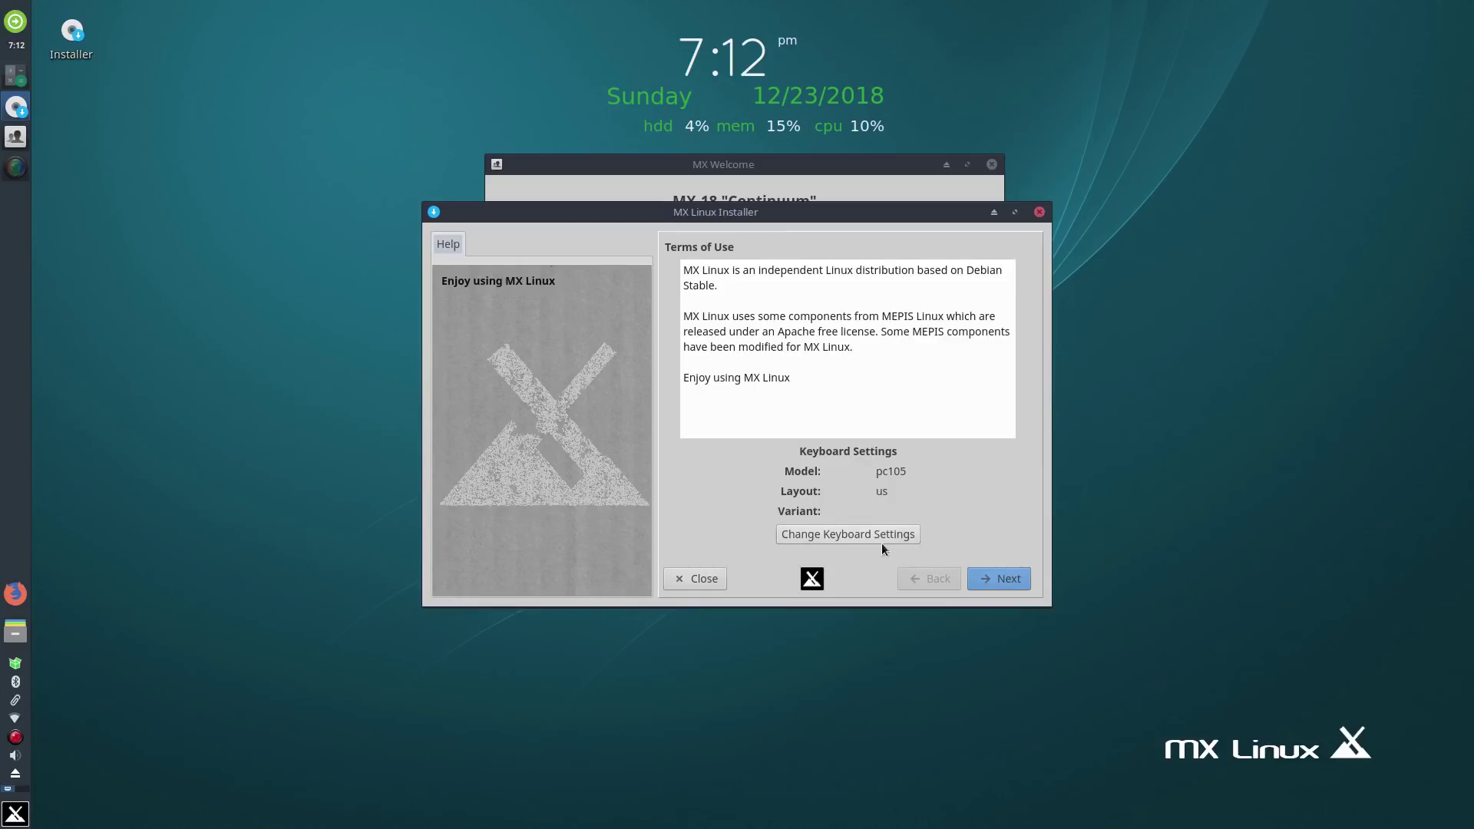
{"action": "left_click", "coordinate": [994, 578]}
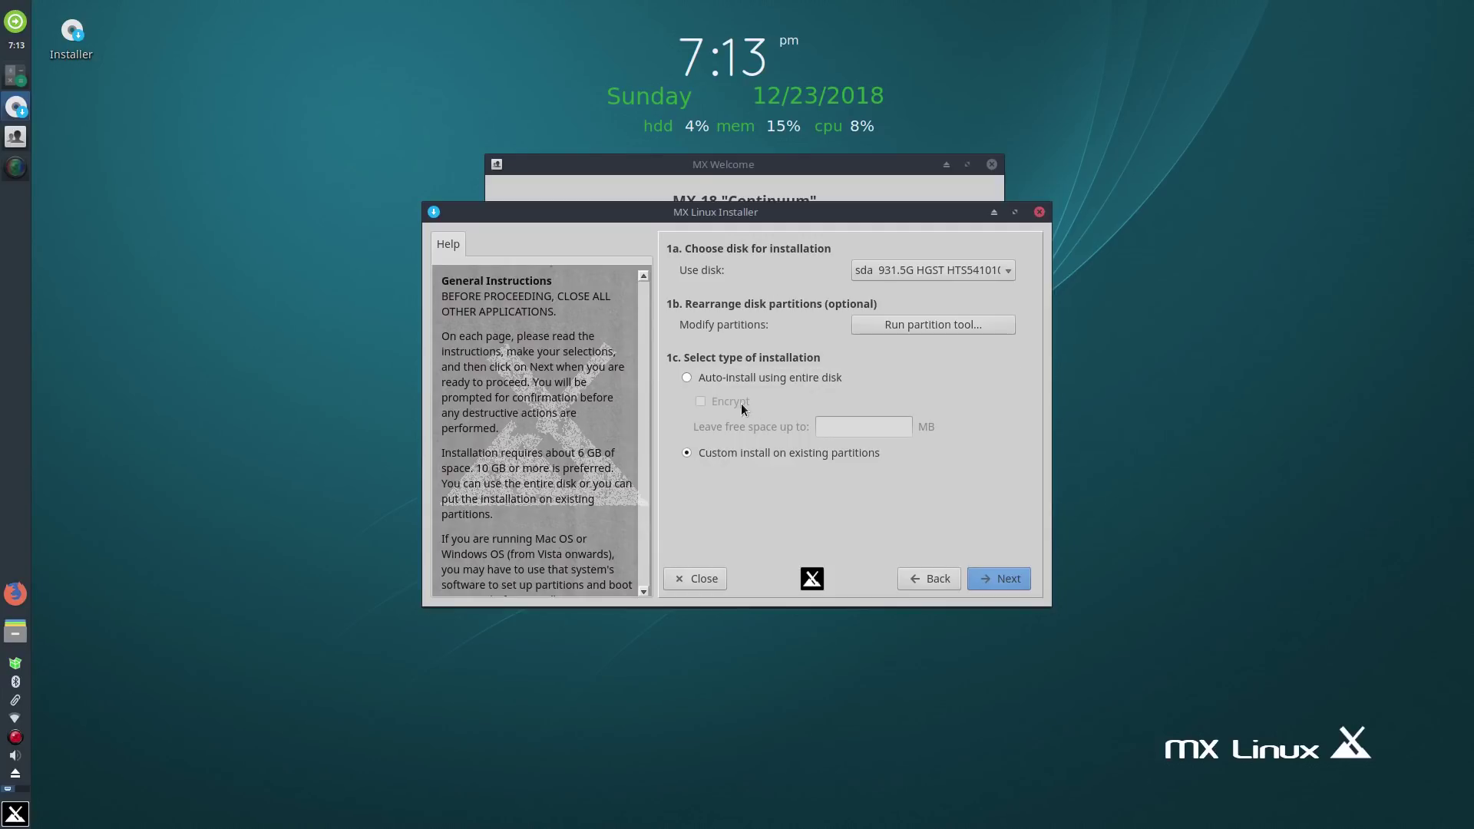
{"action": "left_click", "coordinate": [687, 375]}
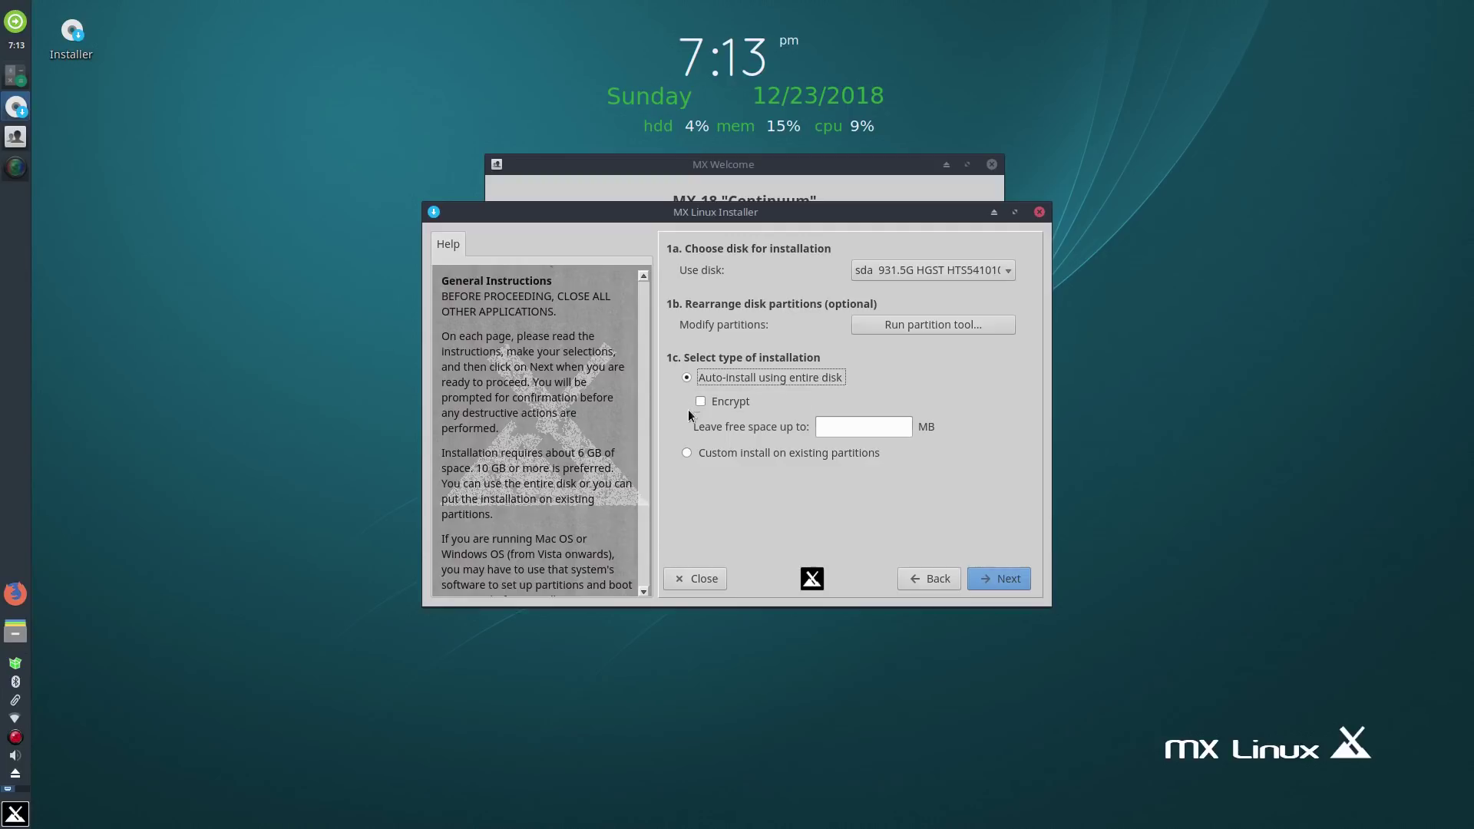
{"action": "left_click", "coordinate": [686, 453]}
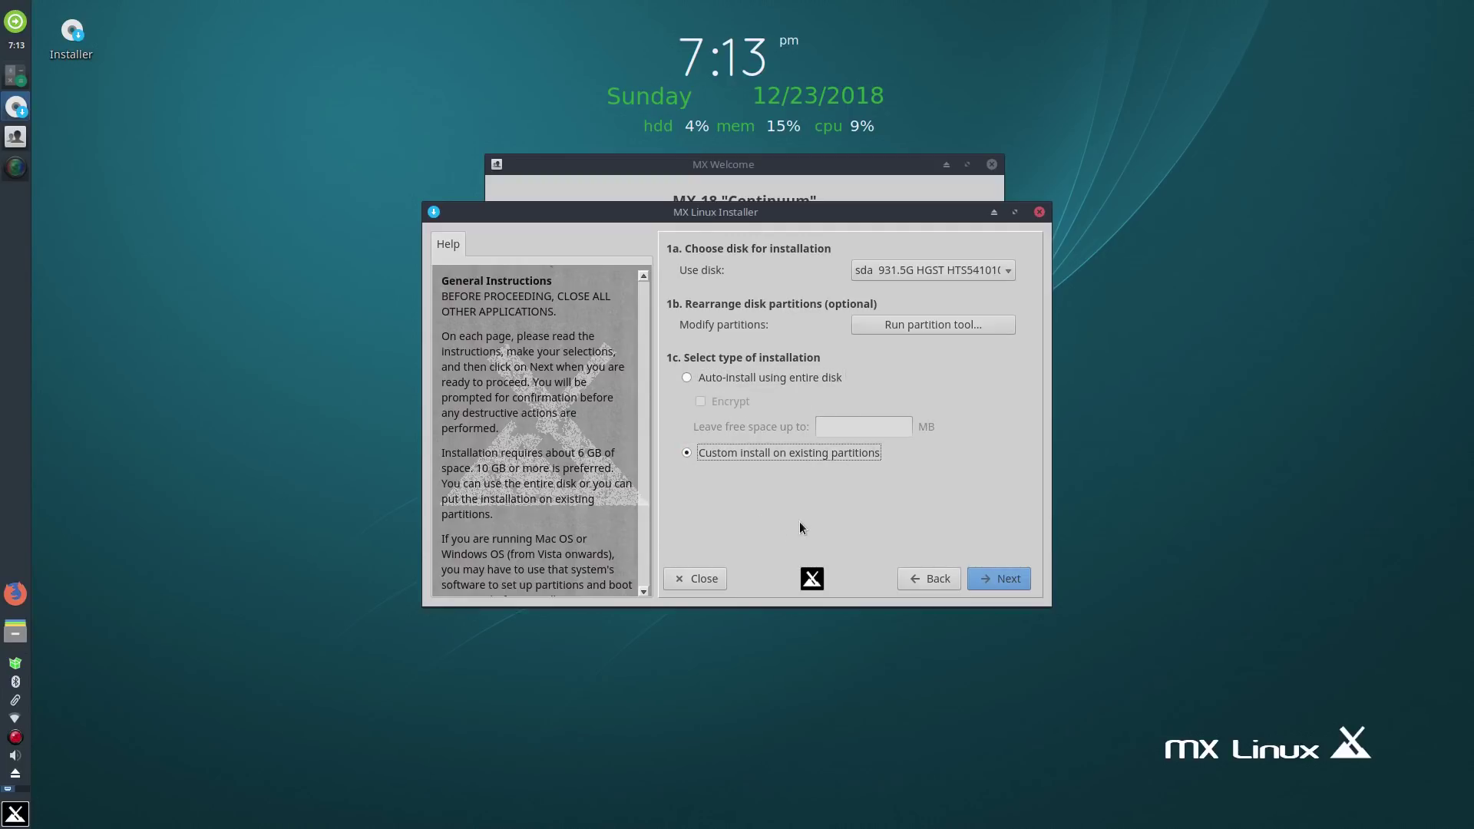
{"action": "left_click", "coordinate": [998, 571]}
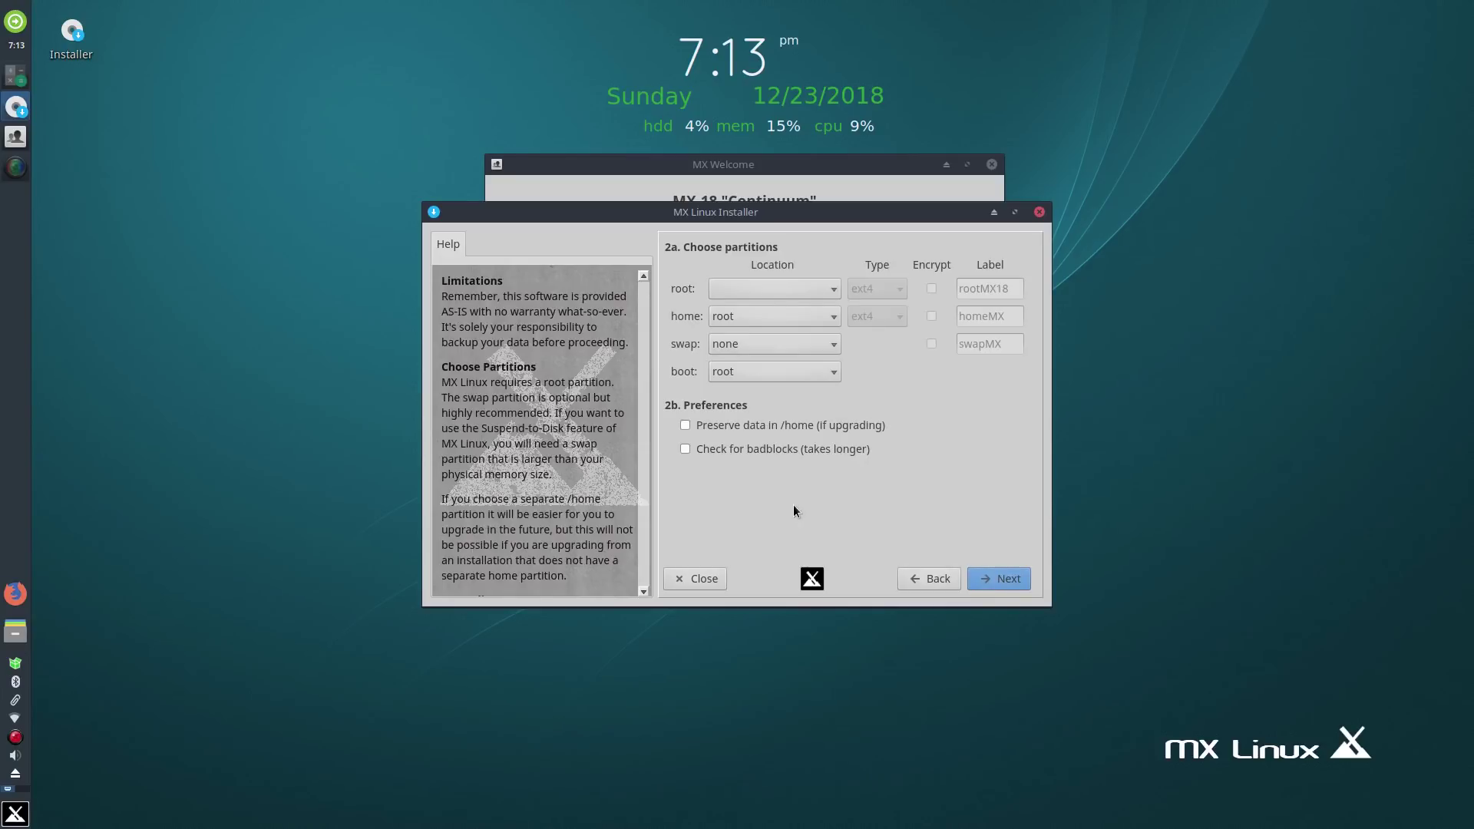
- Try assigning sda3 as ext4 root and sda1 as swap with home kept on root, and close the installer
{"action": "left_click", "coordinate": [772, 295]}
{"action": "left_click", "coordinate": [767, 310]}
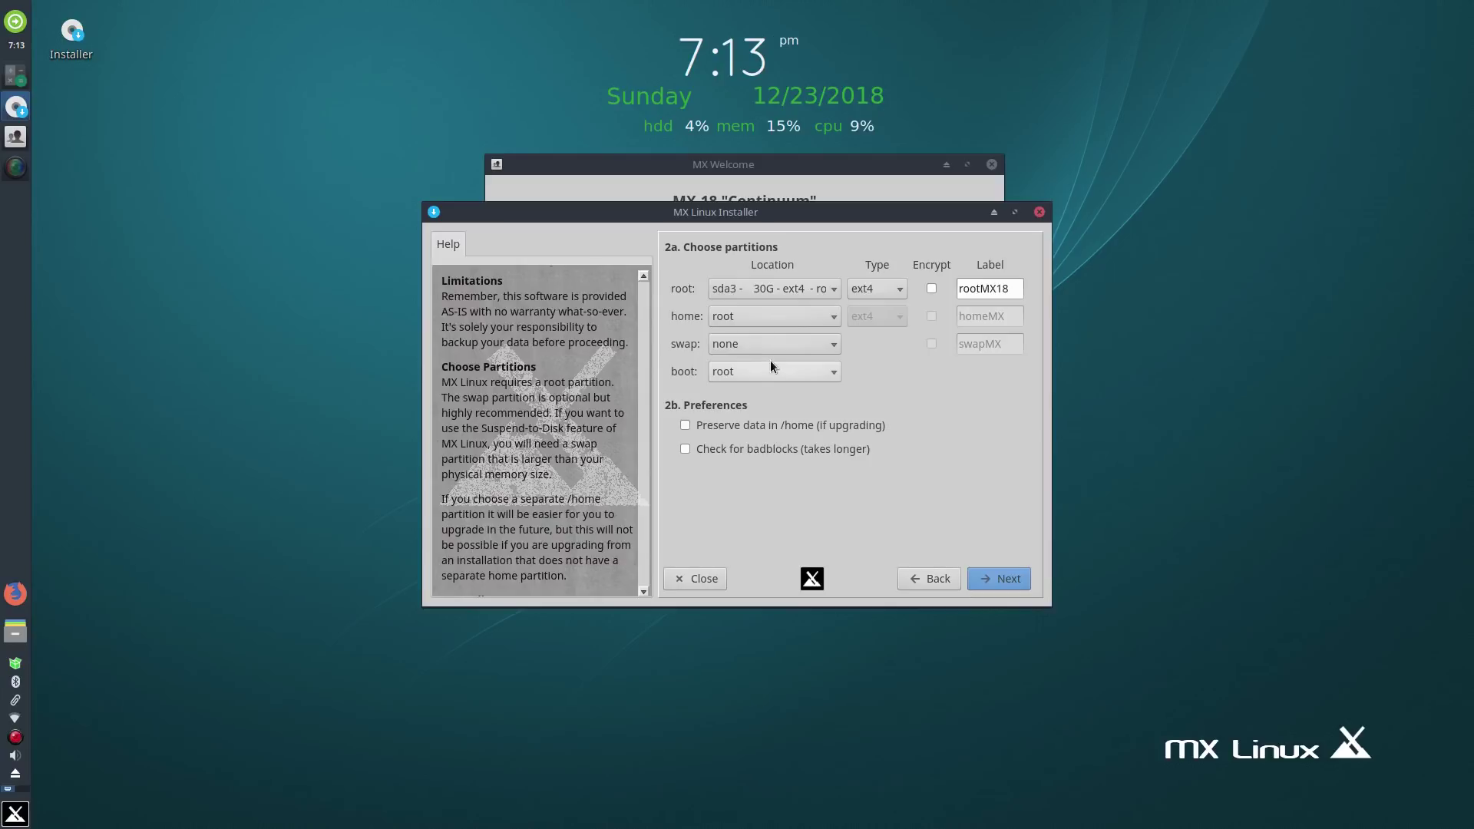
{"action": "left_click", "coordinate": [772, 343]}
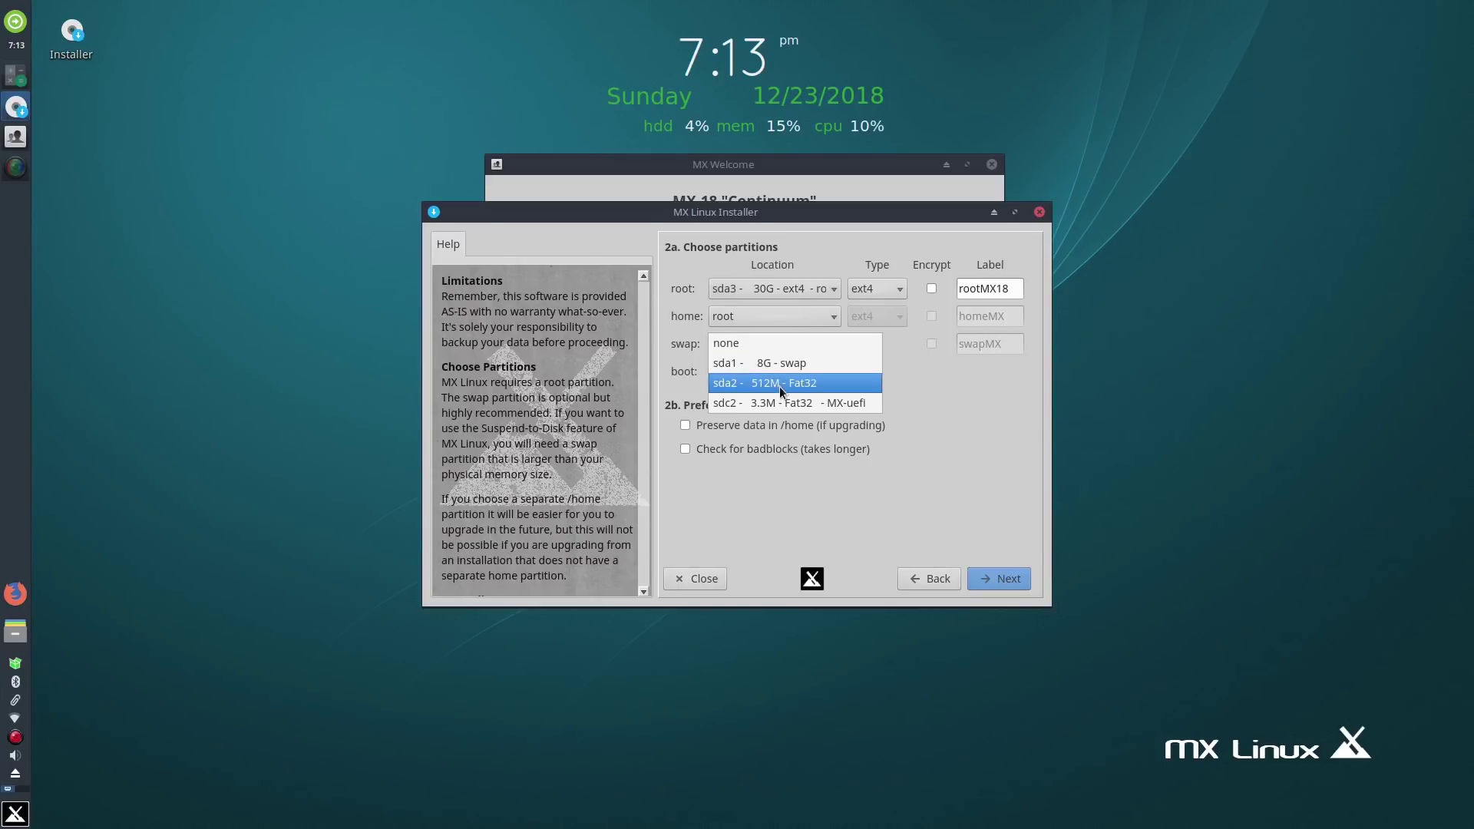
{"action": "left_click", "coordinate": [798, 364]}
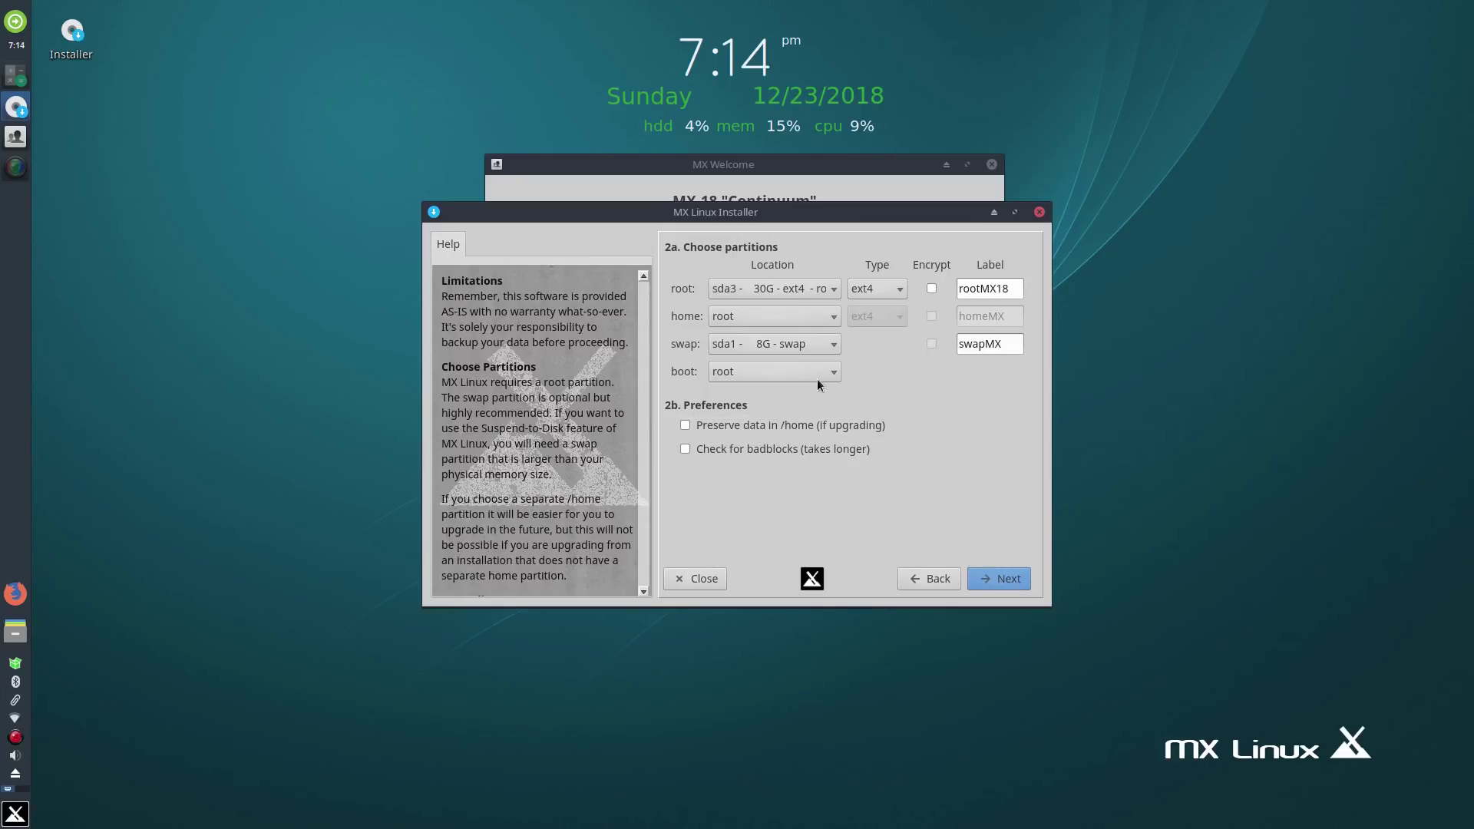
{"action": "left_click", "coordinate": [893, 296]}
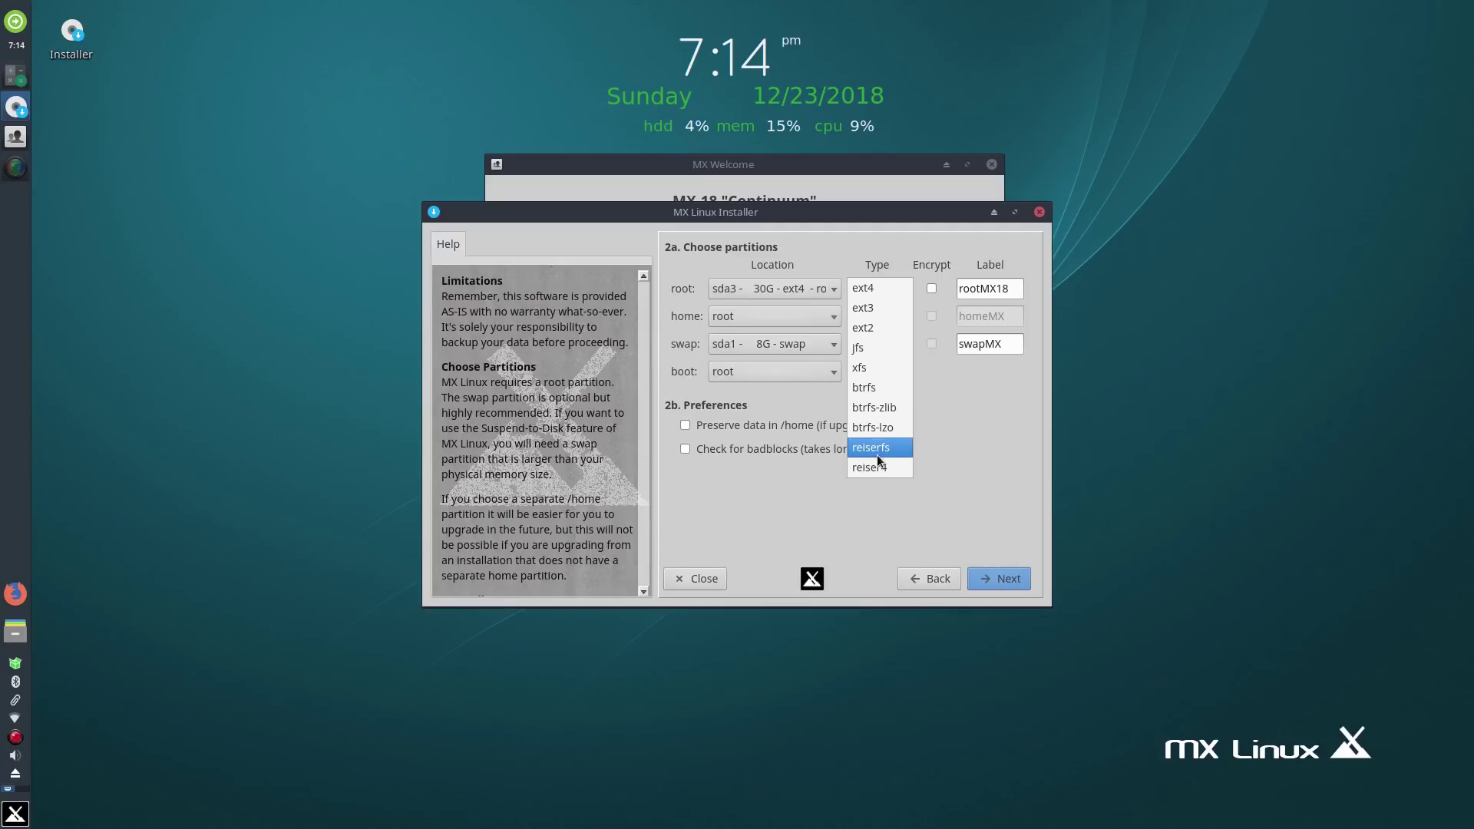
{"action": "left_click", "coordinate": [870, 288]}
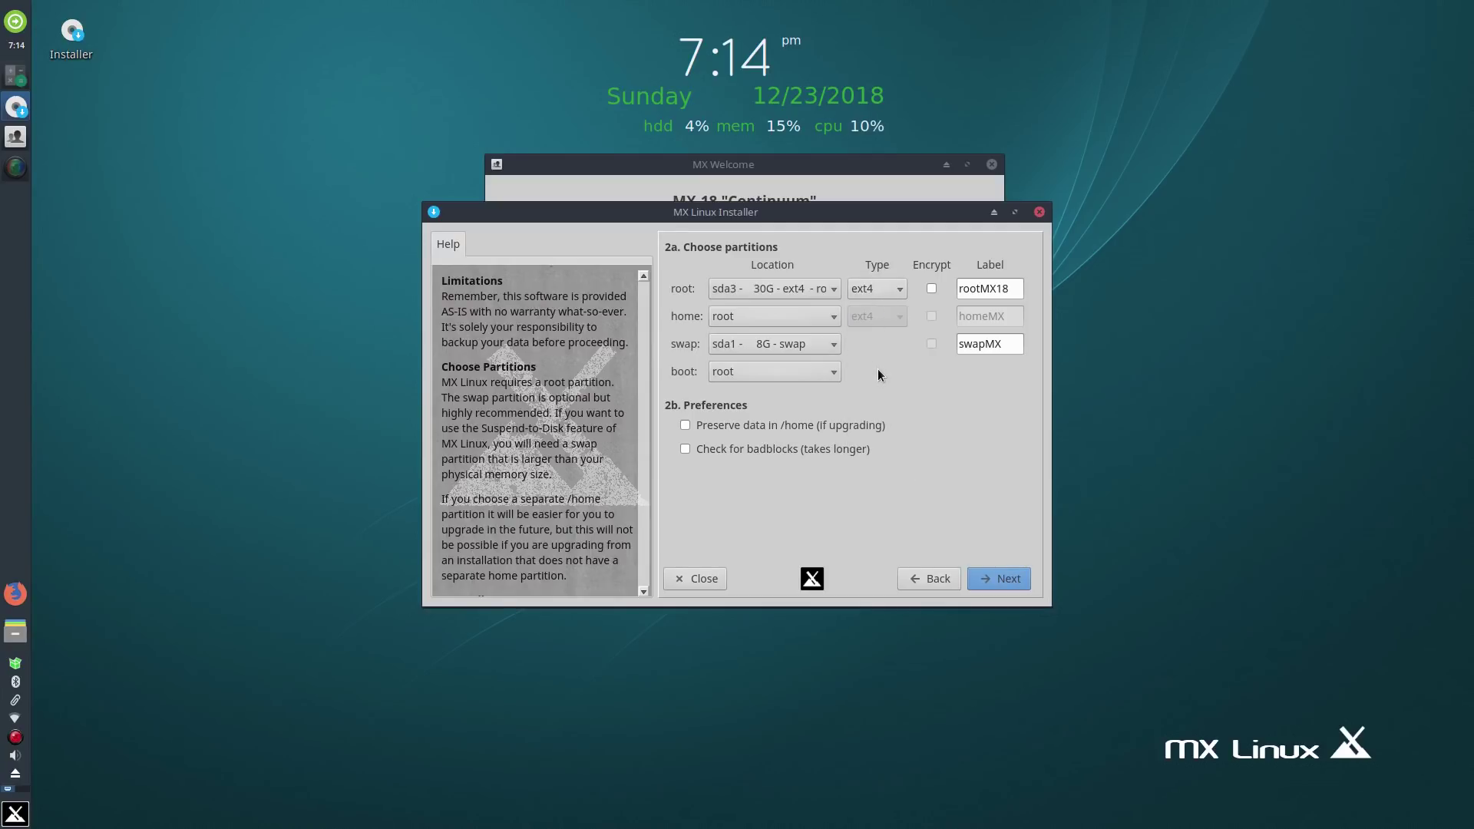
{"action": "left_click", "coordinate": [812, 318]}
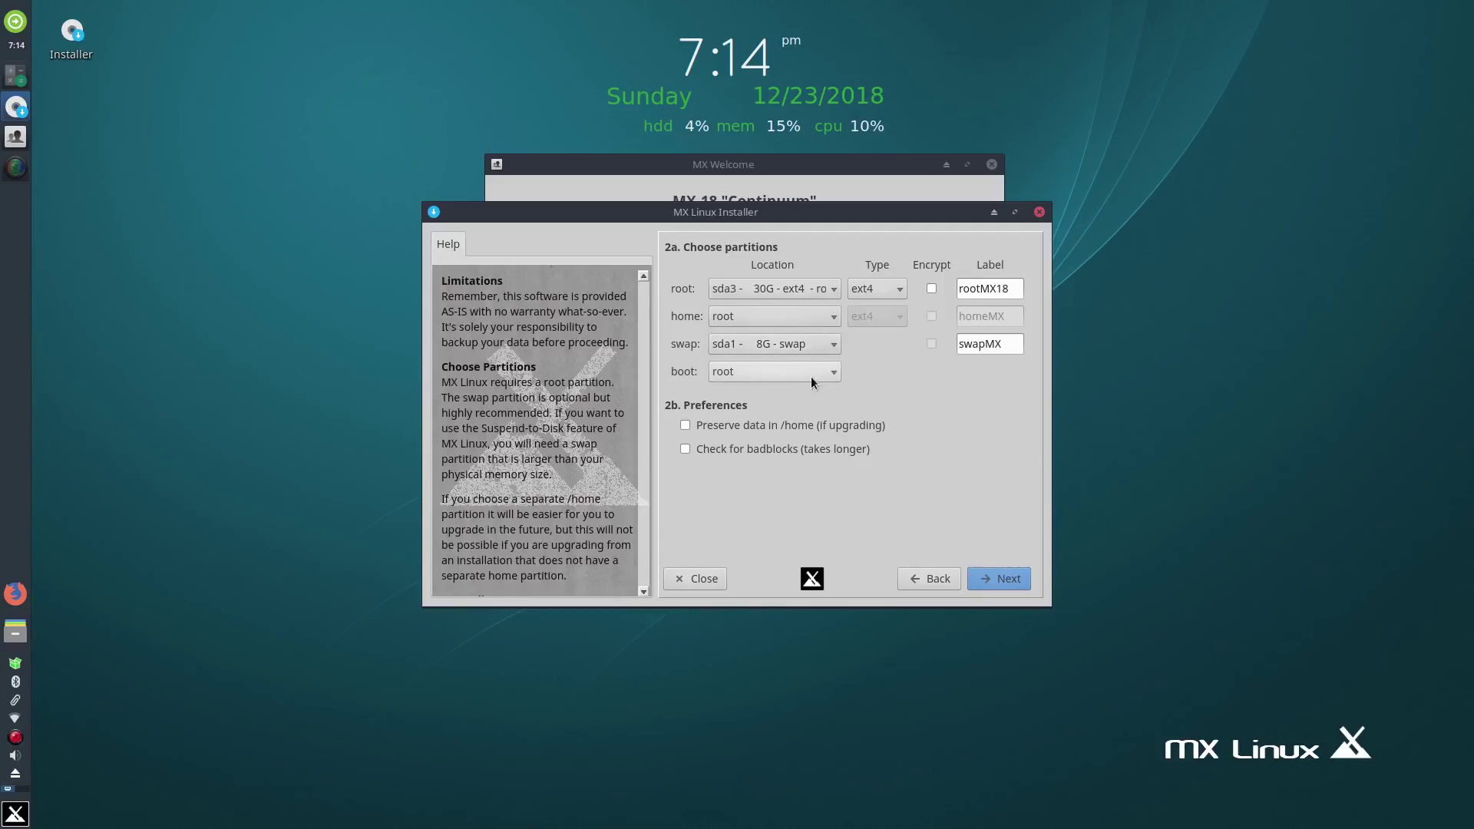
{"action": "left_click", "coordinate": [776, 317]}
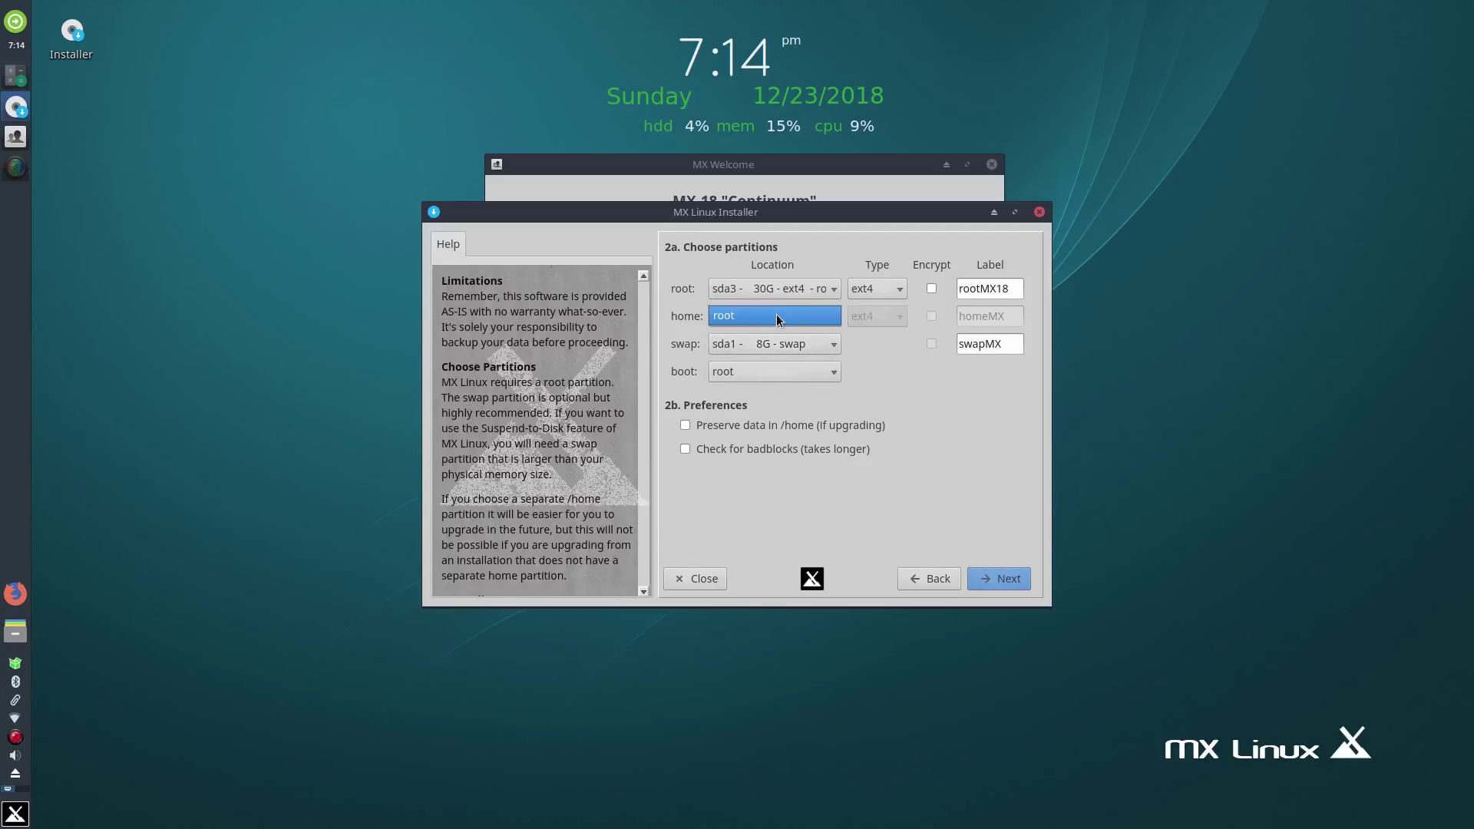
{"action": "left_click", "coordinate": [789, 316]}
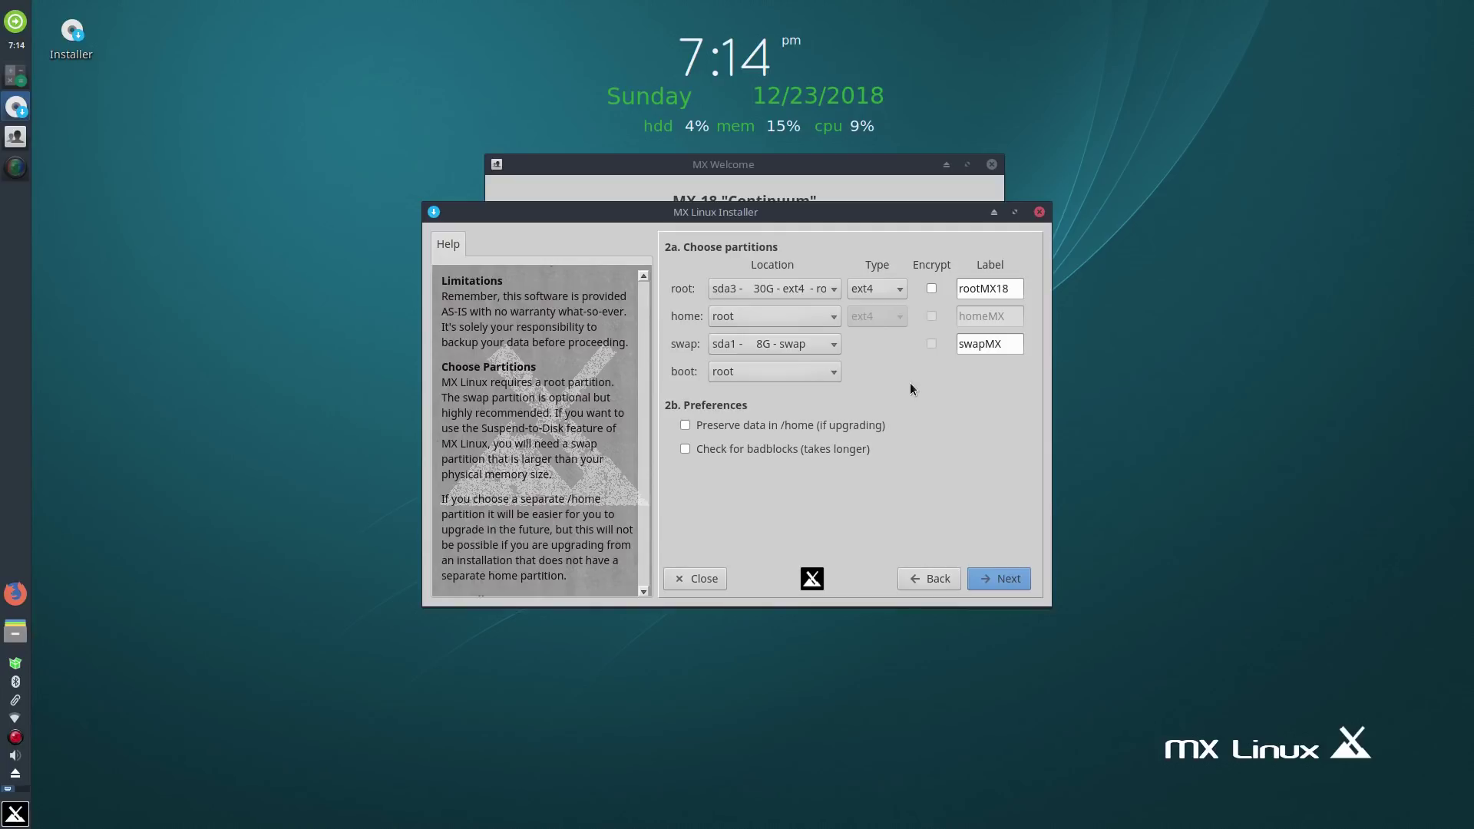
{"action": "left_click", "coordinate": [919, 579]}
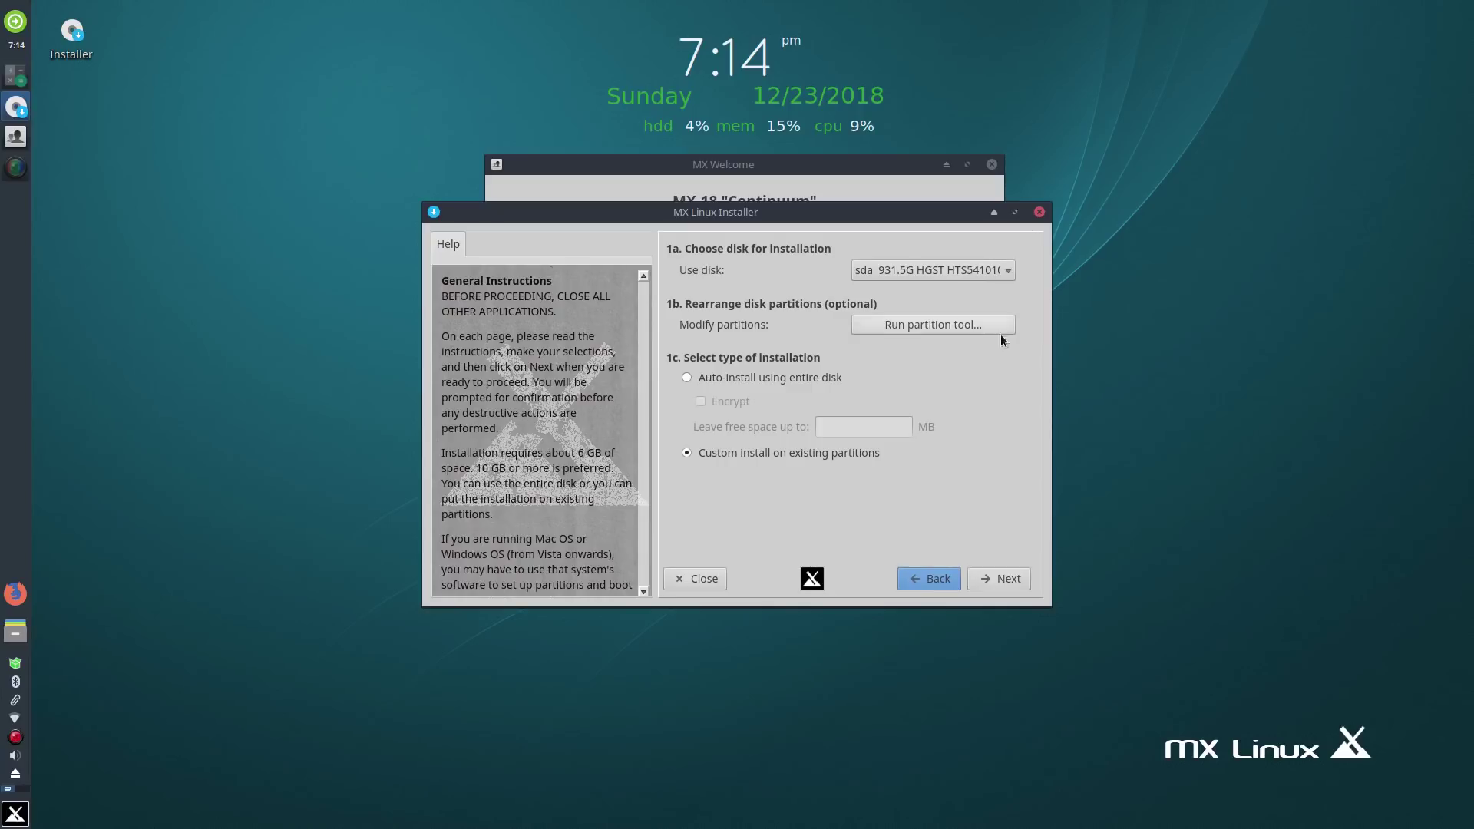
{"action": "left_click", "coordinate": [701, 578]}
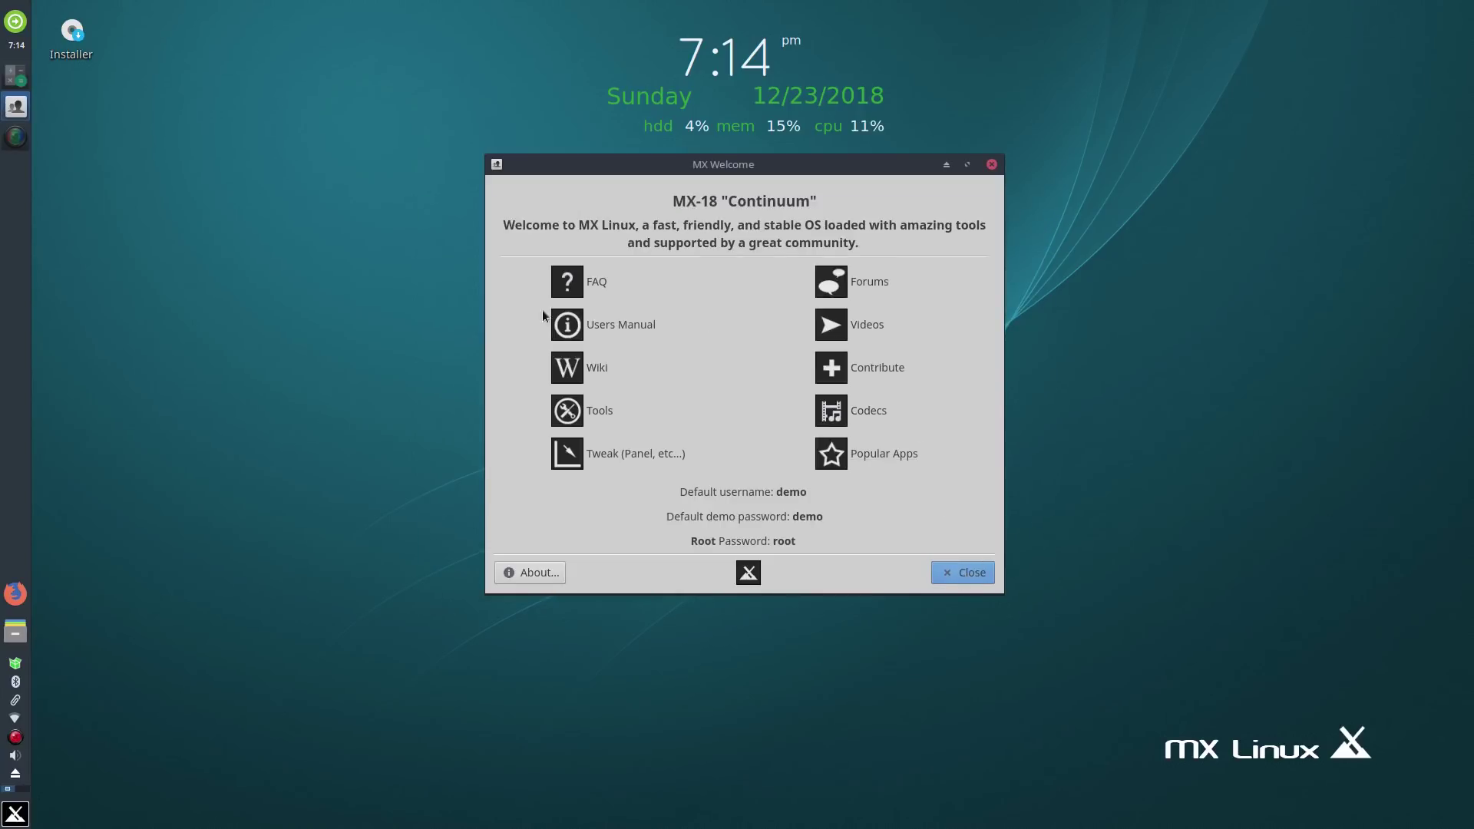
- Reopen the MX Linux Installer, continue to the disk selection and run the GParted partition tool
{"action": "double_click", "coordinate": [72, 31]}
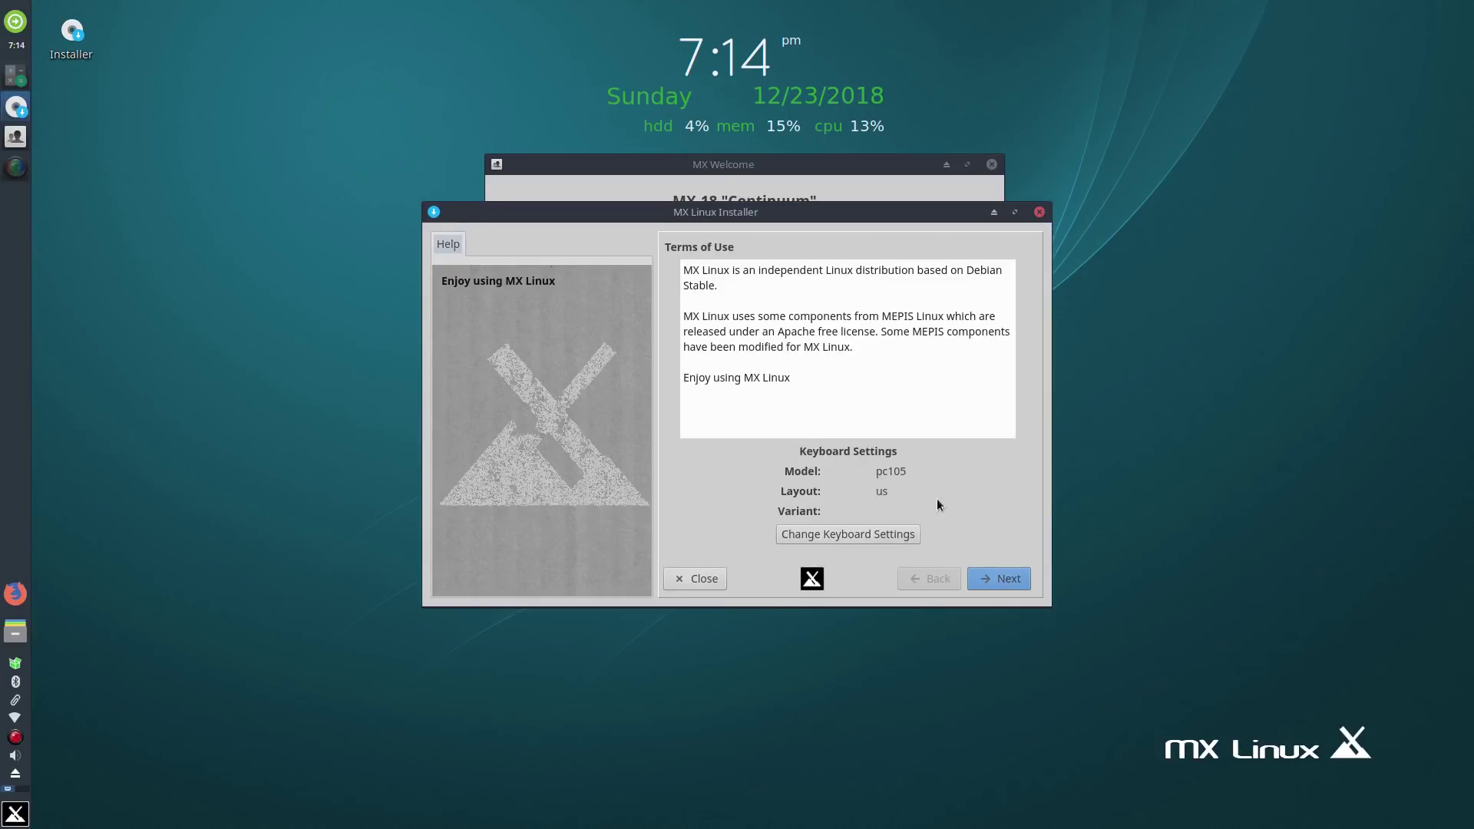
{"action": "left_click", "coordinate": [990, 577]}
{"action": "left_click", "coordinate": [960, 319]}
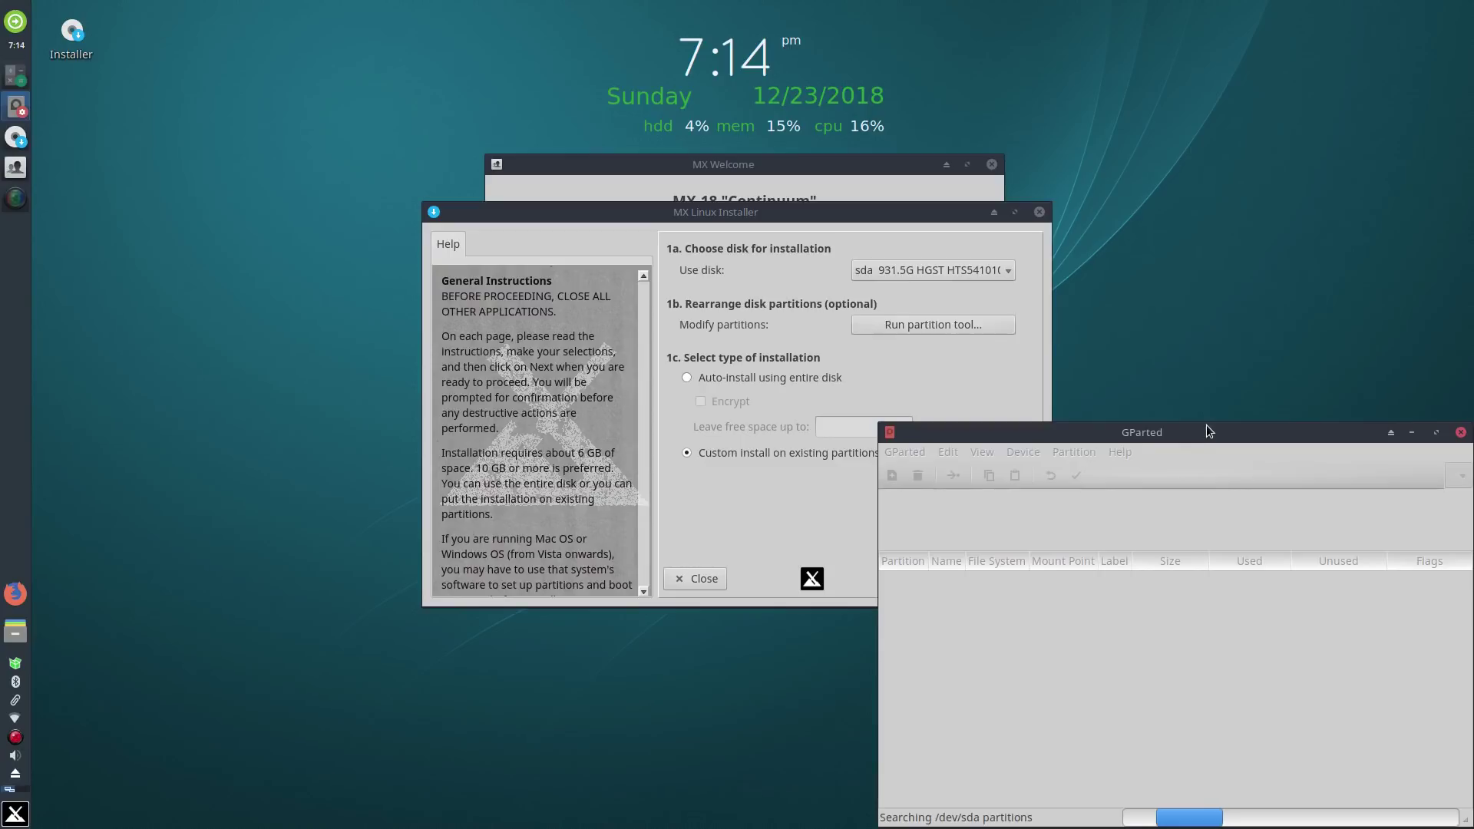
{"action": "left_click_drag", "start_coordinate": [1210, 431], "coordinate": [745, 138]}
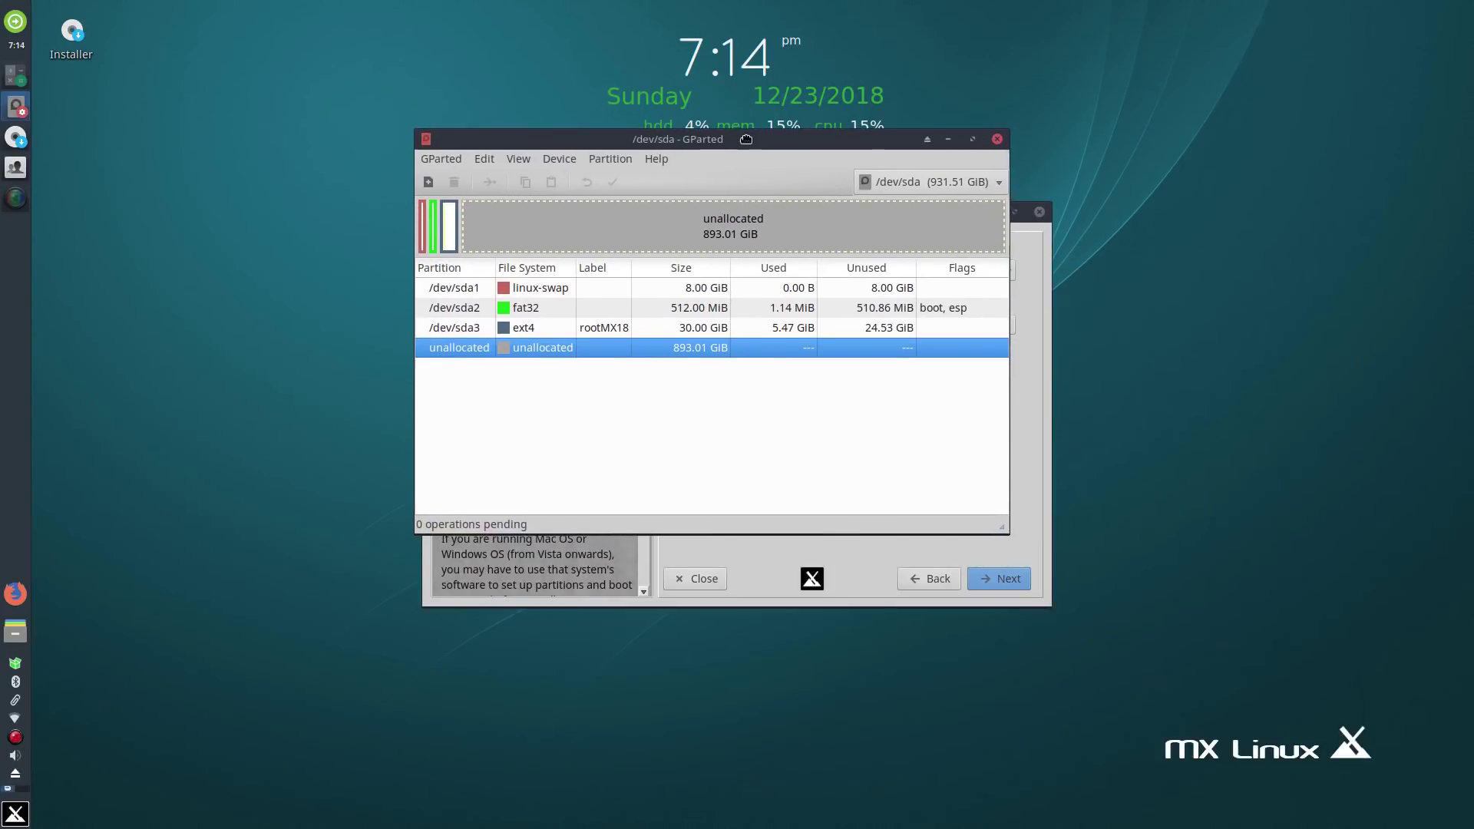
- Add a new 512 MiB fat32 primary partition at the start of the unallocated space on sda
{"action": "right_click", "coordinate": [535, 351]}
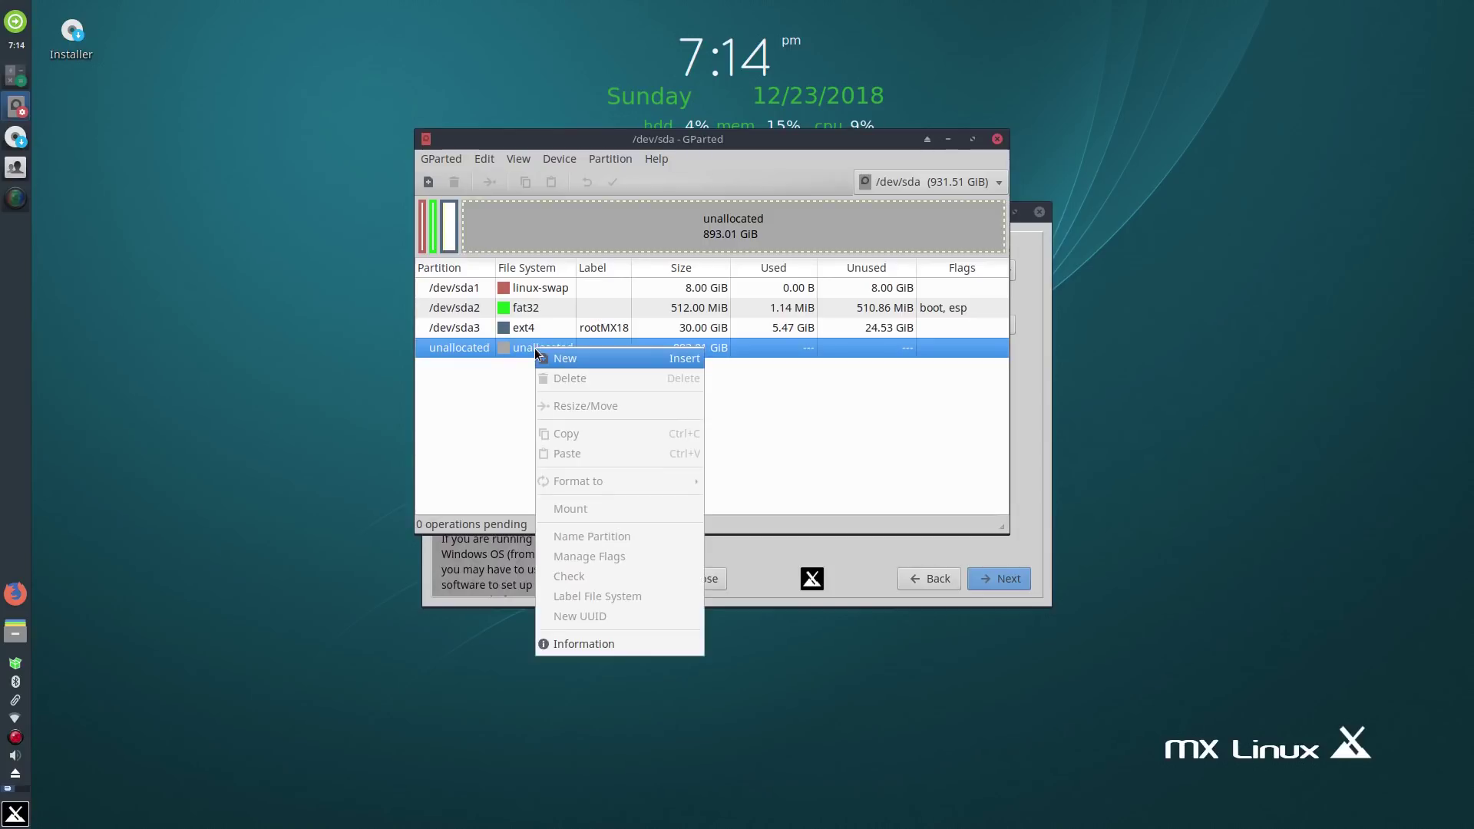
{"action": "left_click", "coordinate": [565, 358]}
{"action": "double_click", "coordinate": [668, 366]}
{"action": "type", "text": "512"}
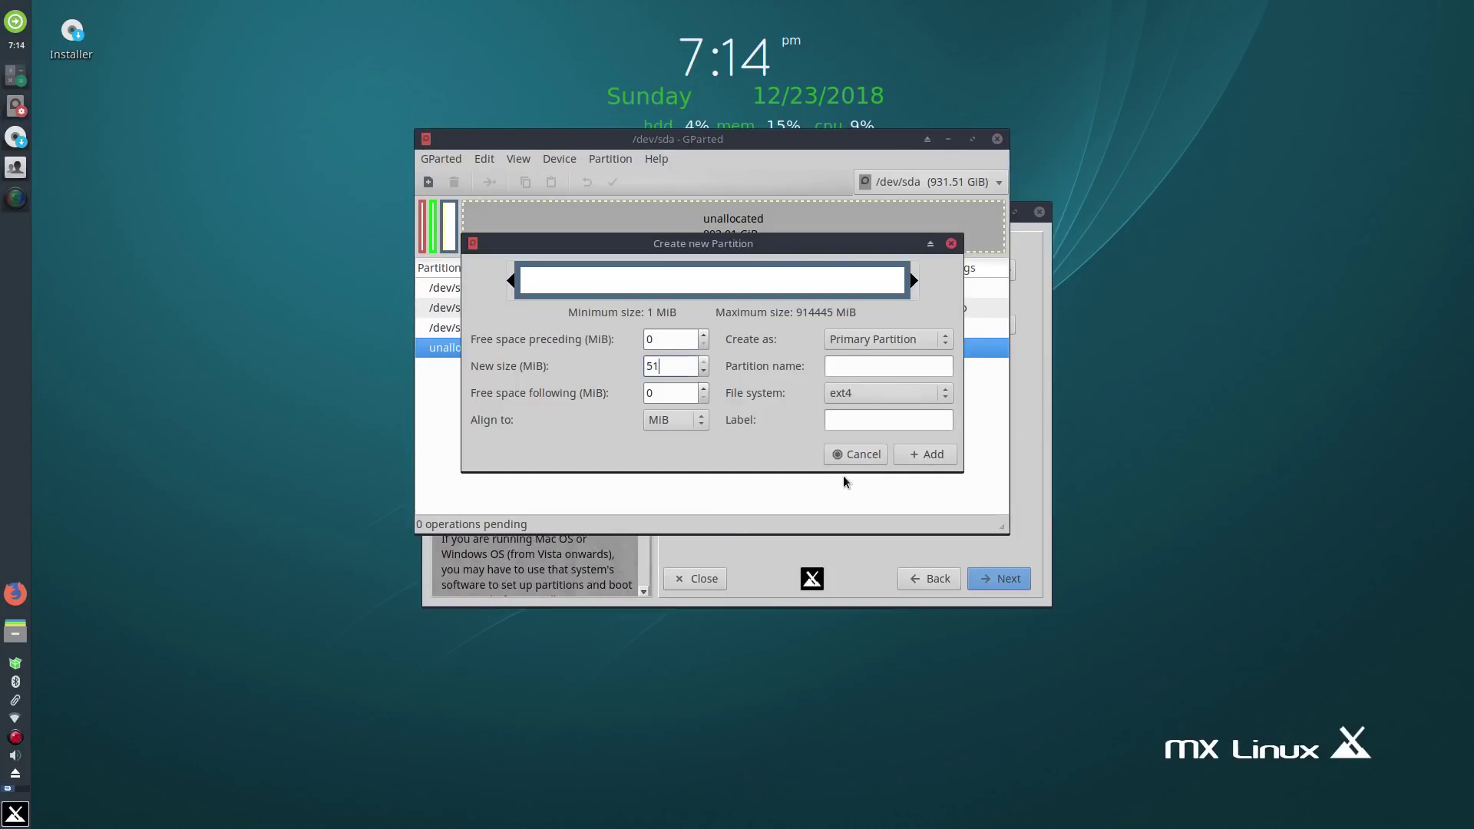
{"action": "left_click", "coordinate": [666, 393]}
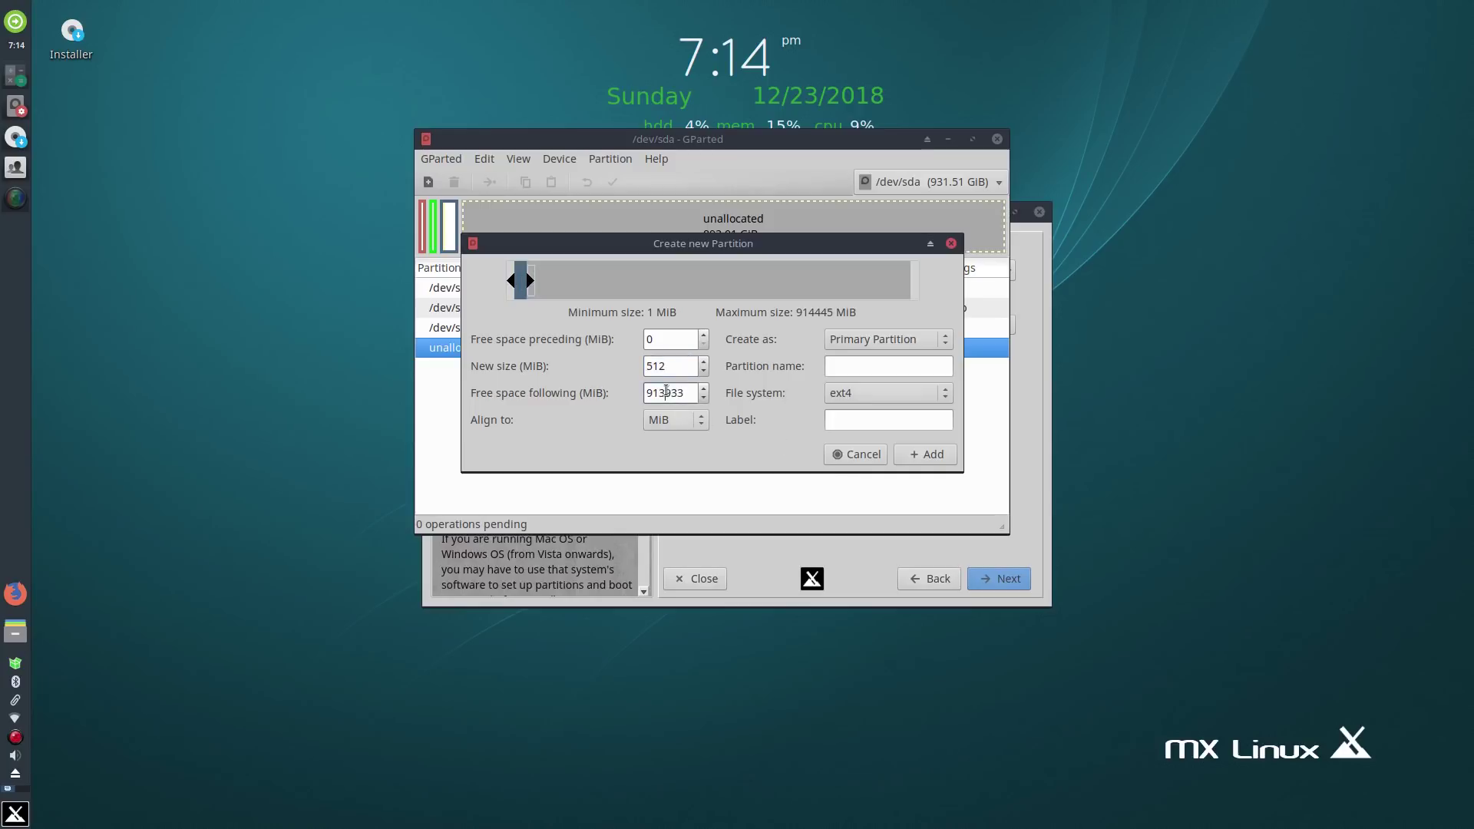
{"action": "left_click", "coordinate": [937, 401]}
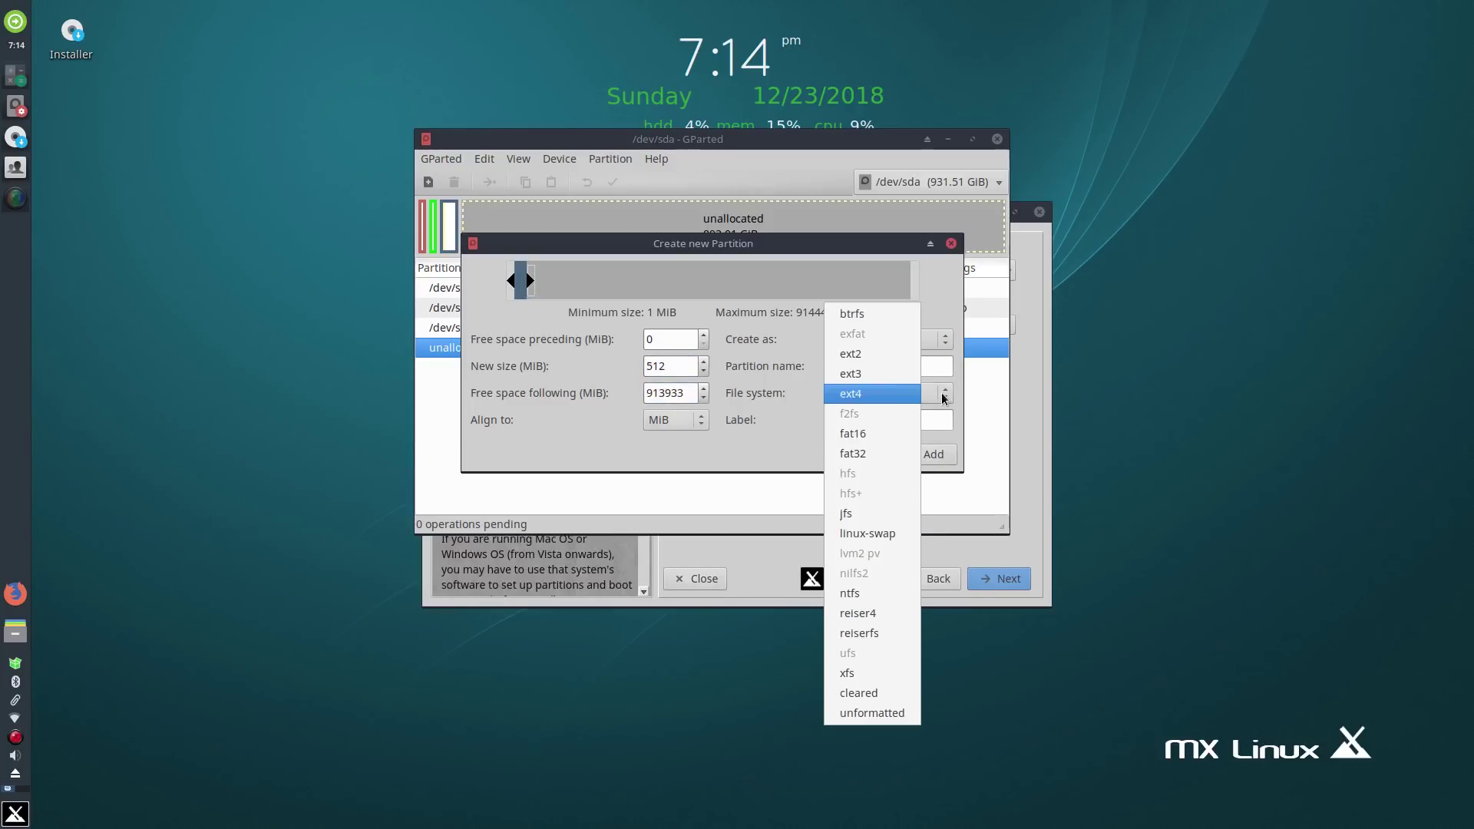
{"action": "left_click", "coordinate": [892, 434]}
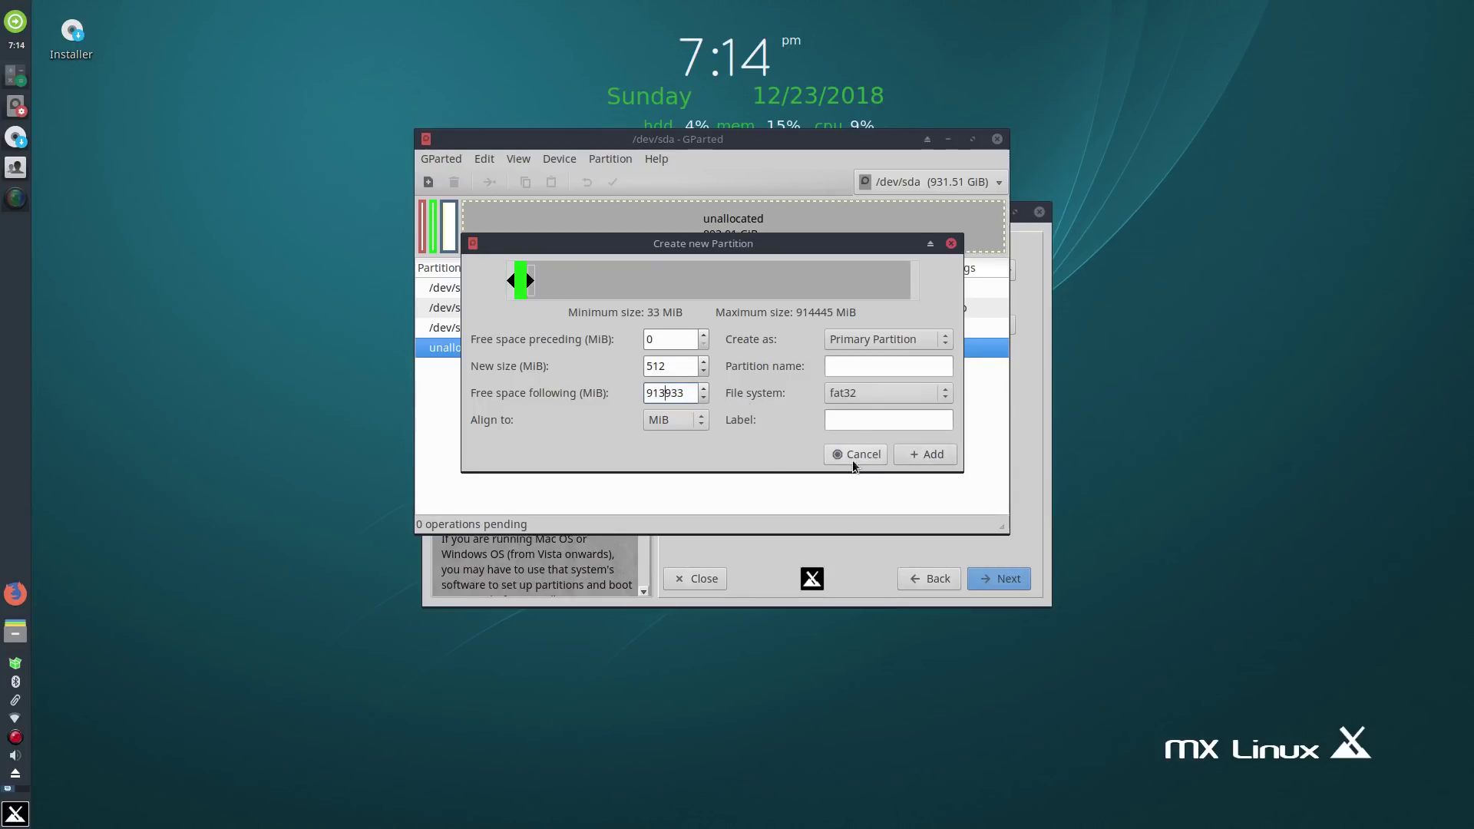
{"action": "left_click", "coordinate": [927, 456]}
- Begin another new partition in the remaining unallocated space and calculate 29 × 1024 in Galculator for its size
{"action": "right_click", "coordinate": [560, 371]}
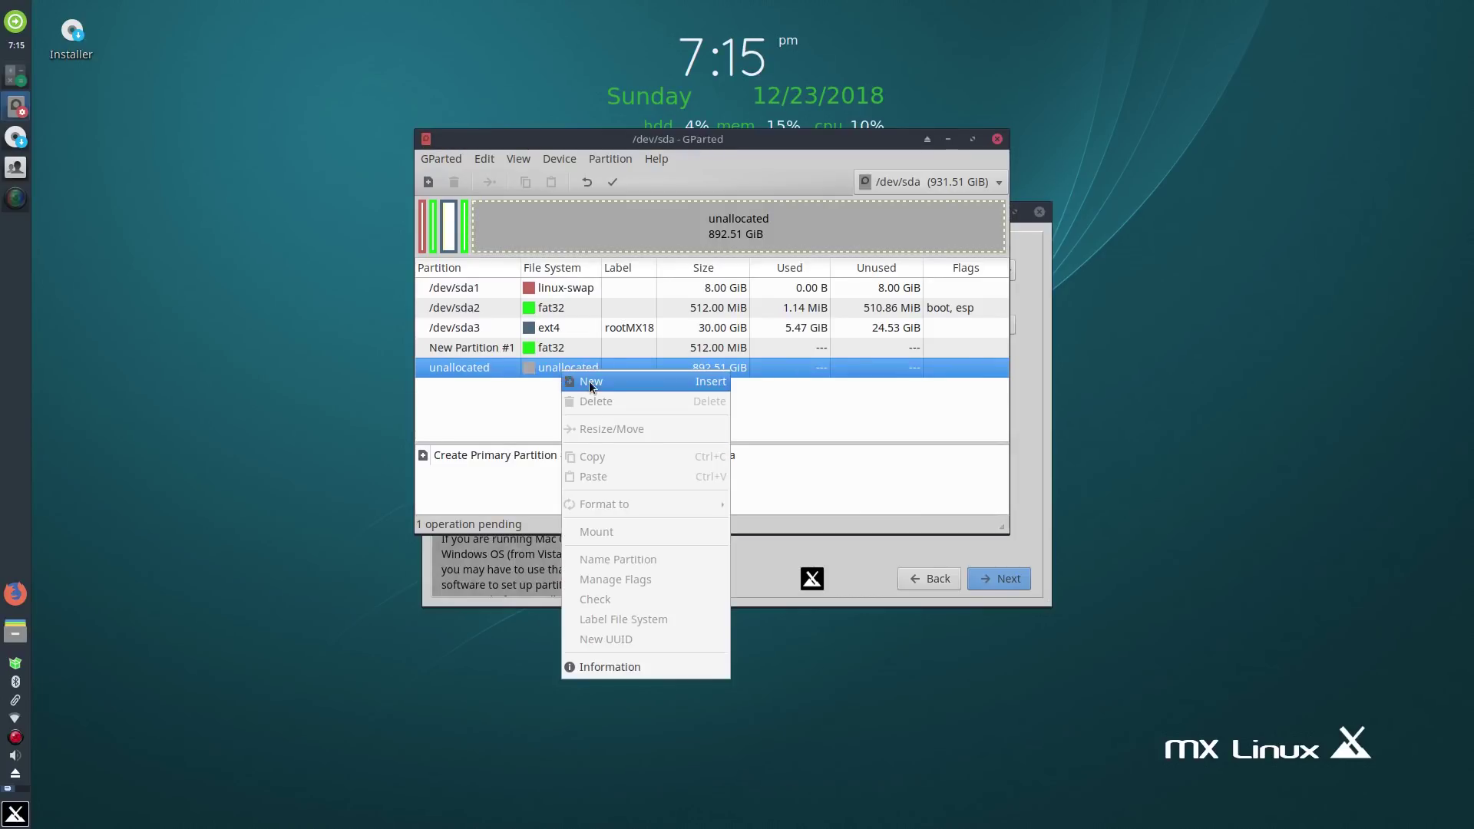
{"action": "left_click", "coordinate": [591, 382]}
{"action": "key", "text": "Tab"}
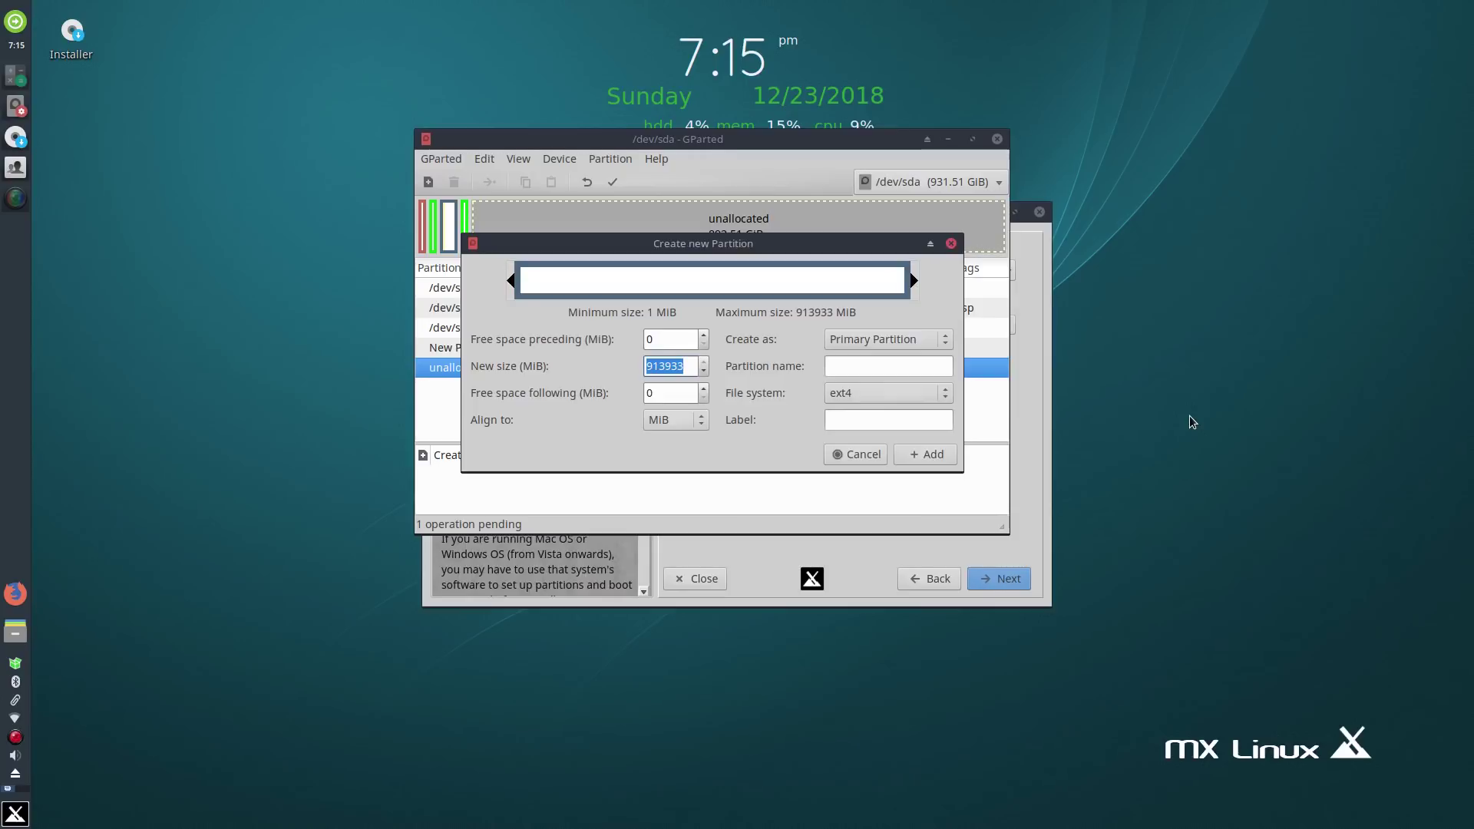
{"action": "left_click", "coordinate": [16, 75]}
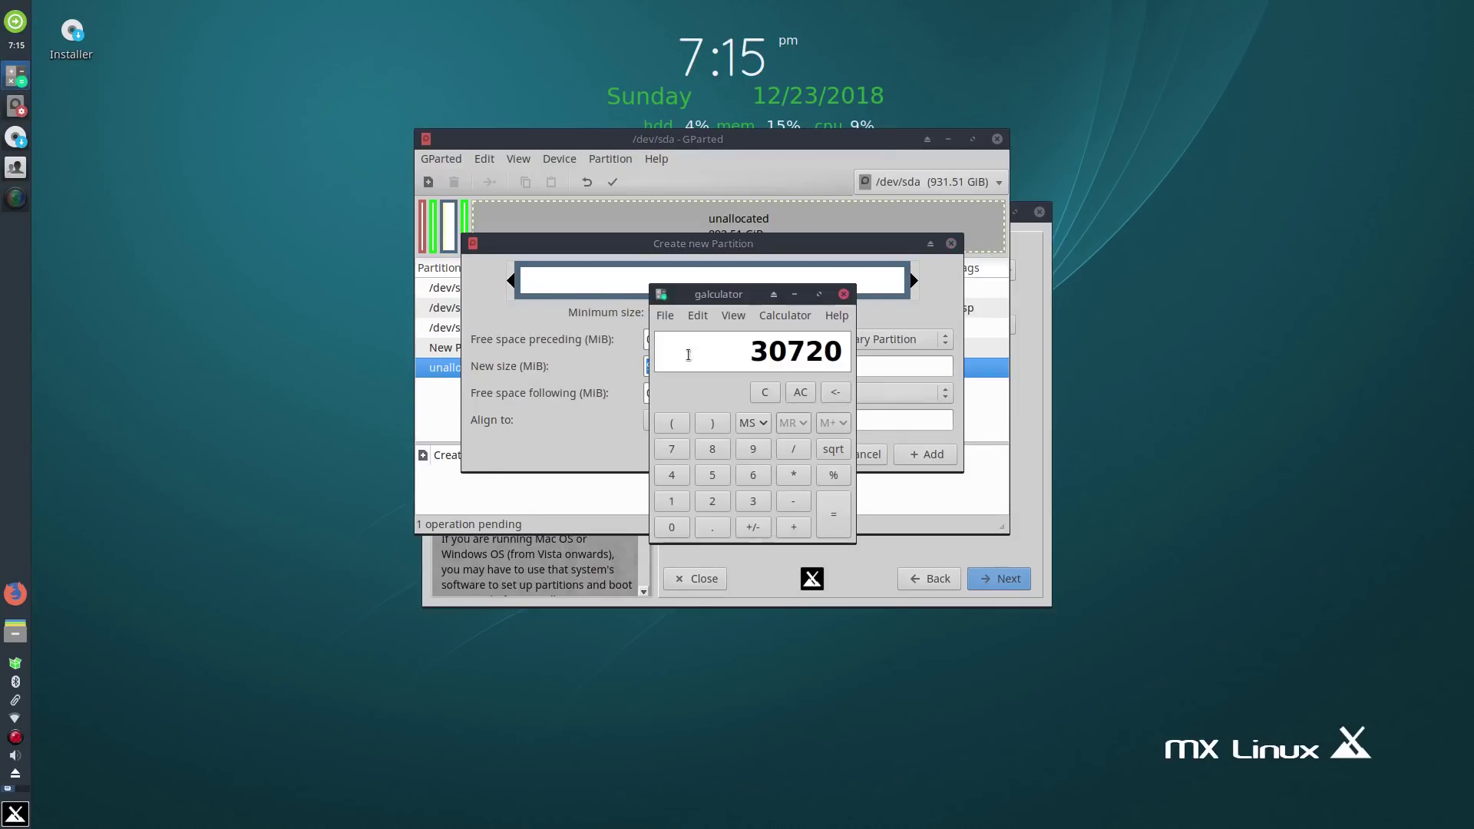
{"action": "left_click", "coordinate": [800, 393]}
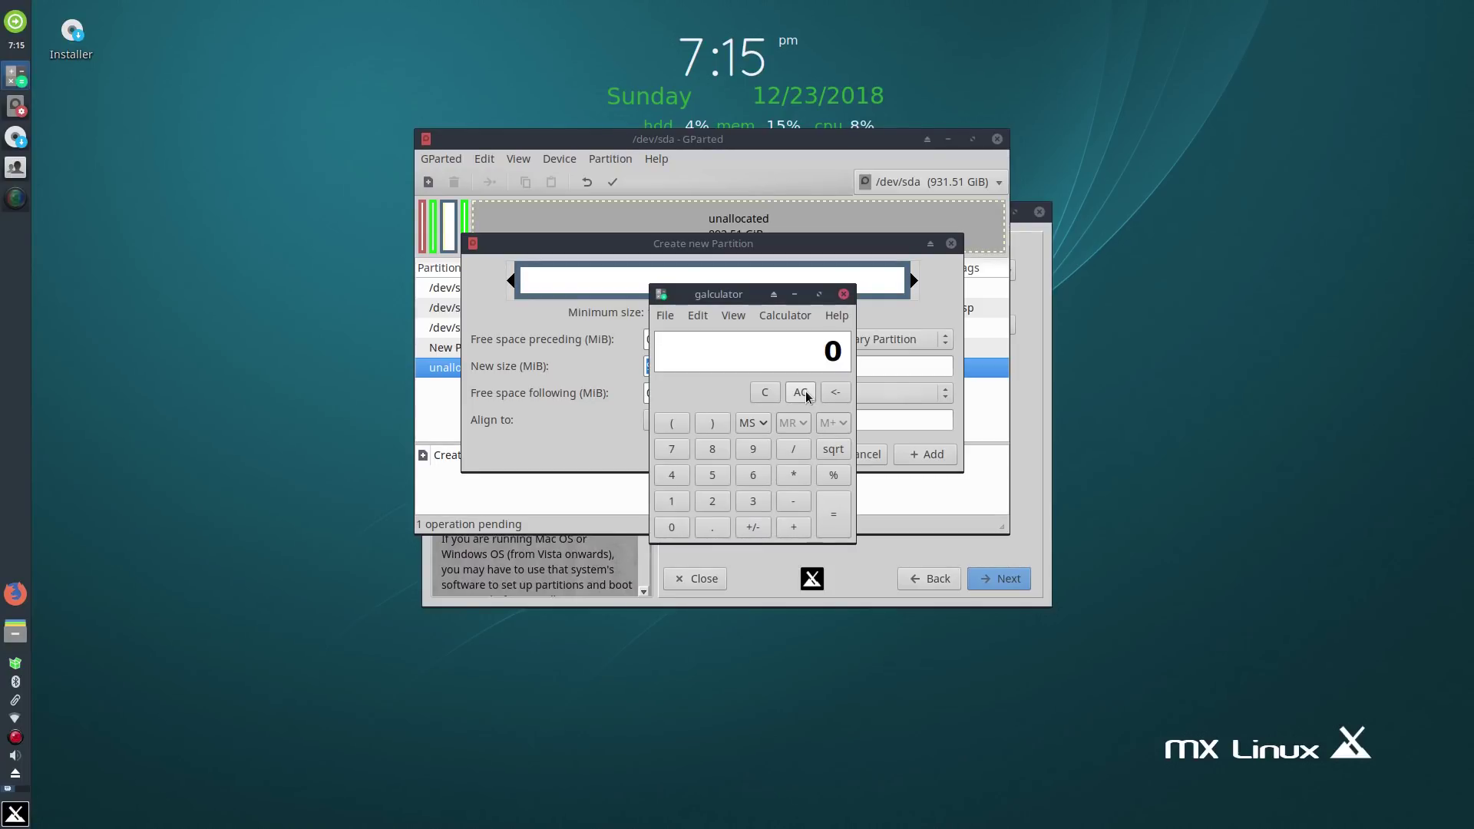
{"action": "left_click", "coordinate": [716, 503]}
{"action": "left_click", "coordinate": [752, 449]}
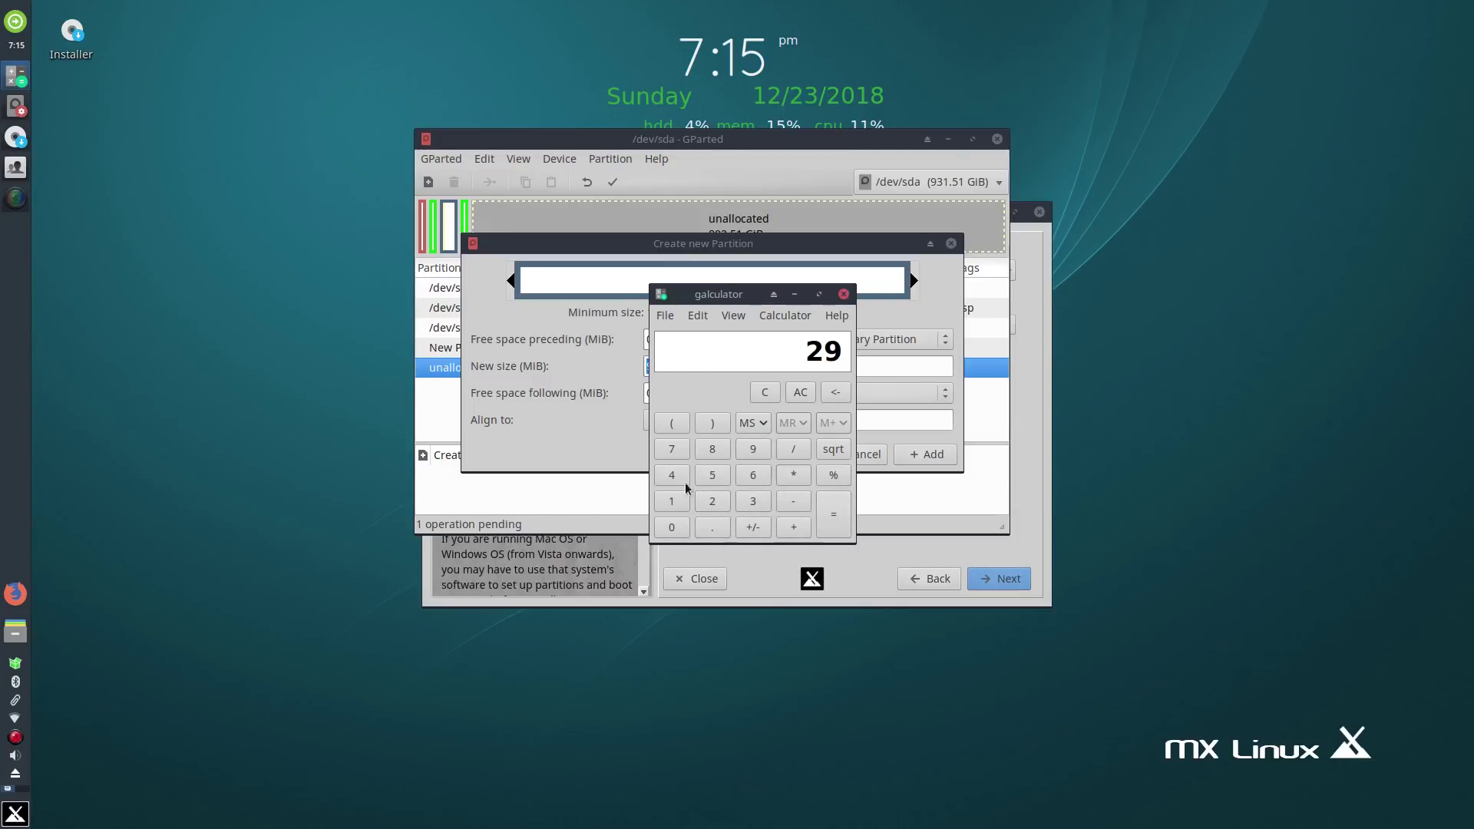
{"action": "left_click", "coordinate": [671, 501]}
{"action": "left_click", "coordinate": [671, 527]}
{"action": "left_click", "coordinate": [713, 501]}
{"action": "left_click", "coordinate": [668, 476]}
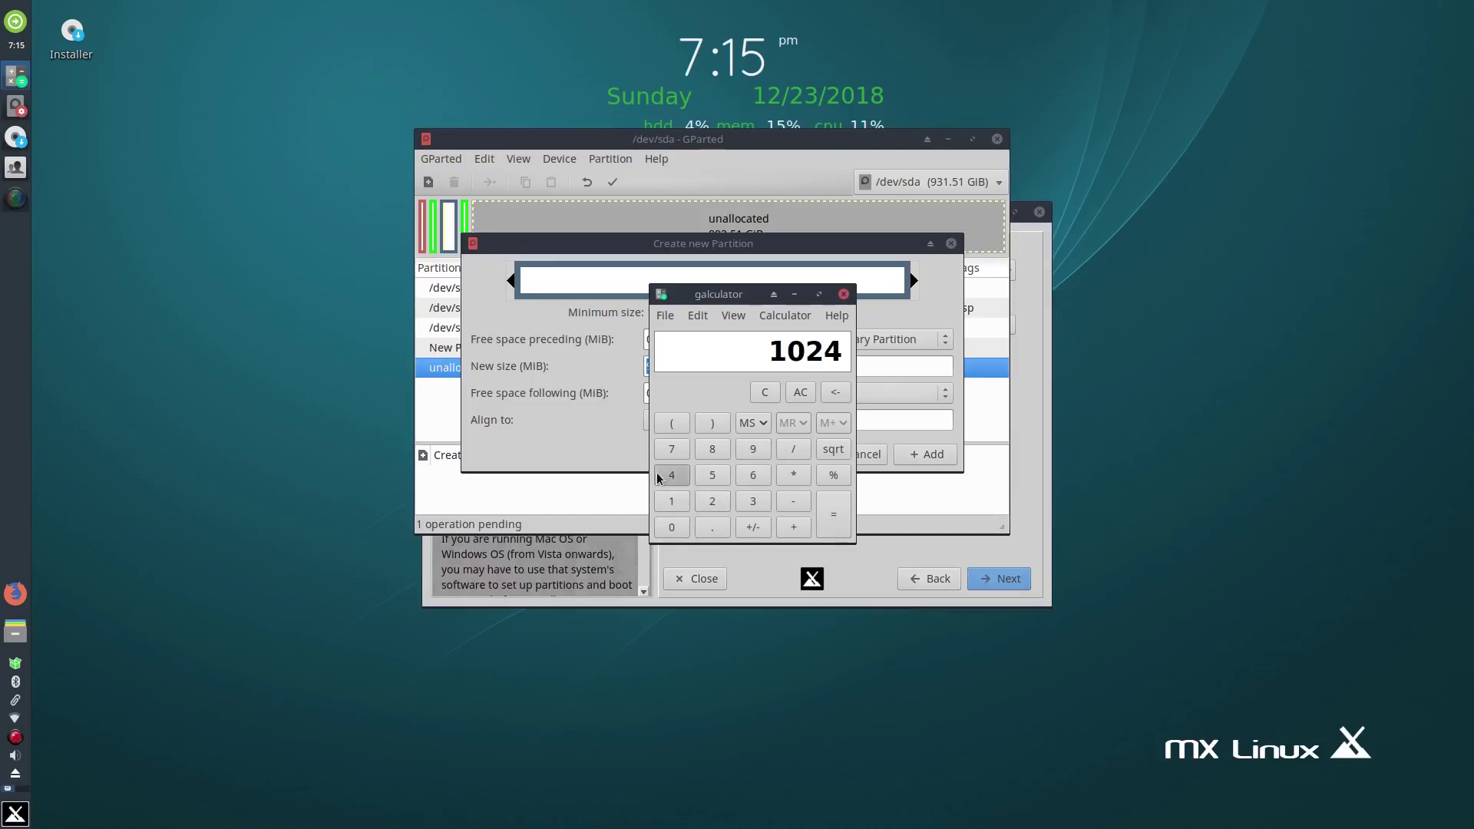
{"action": "left_click", "coordinate": [833, 521]}
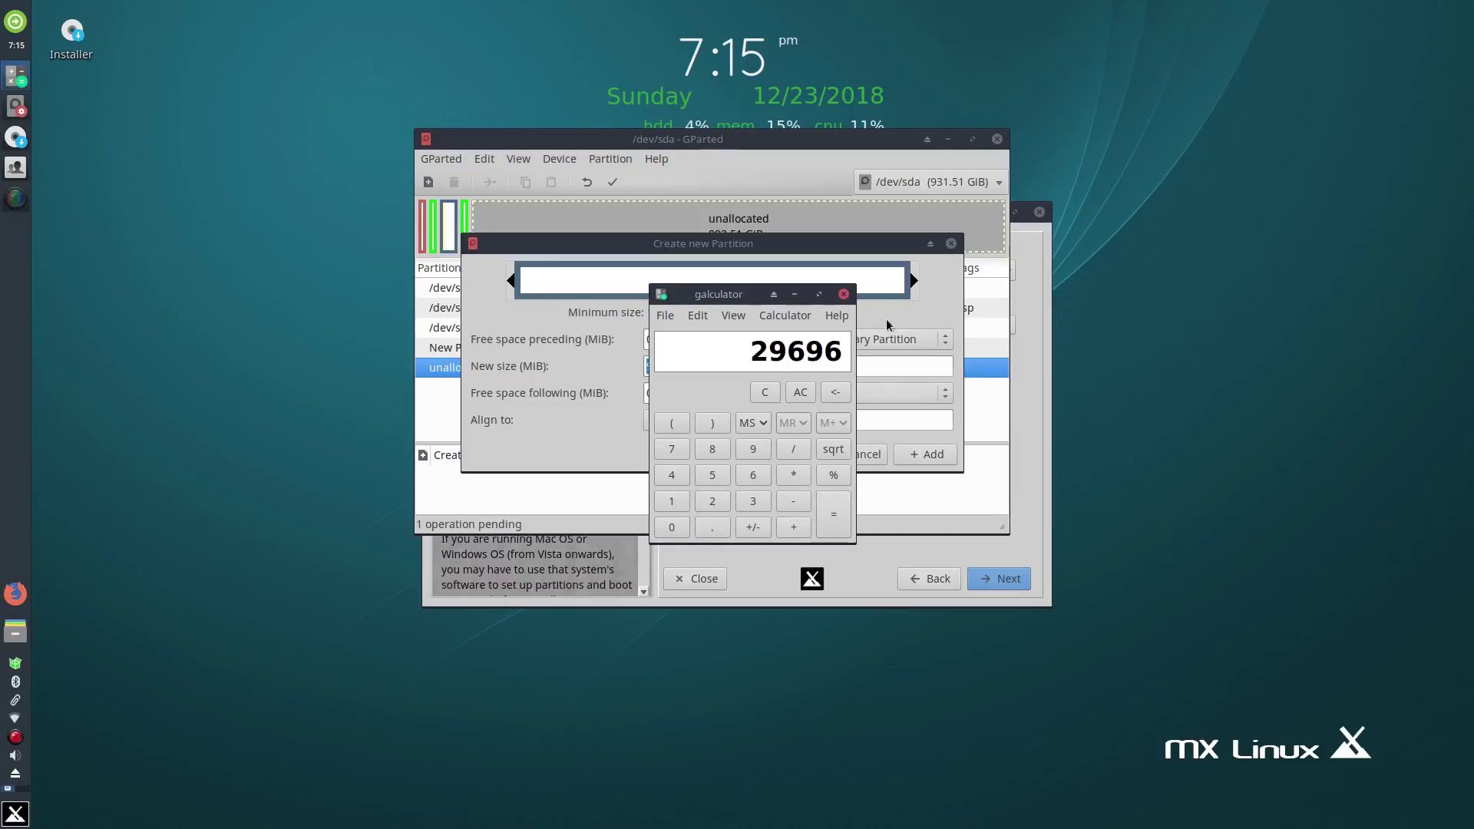
{"action": "left_click", "coordinate": [796, 295]}
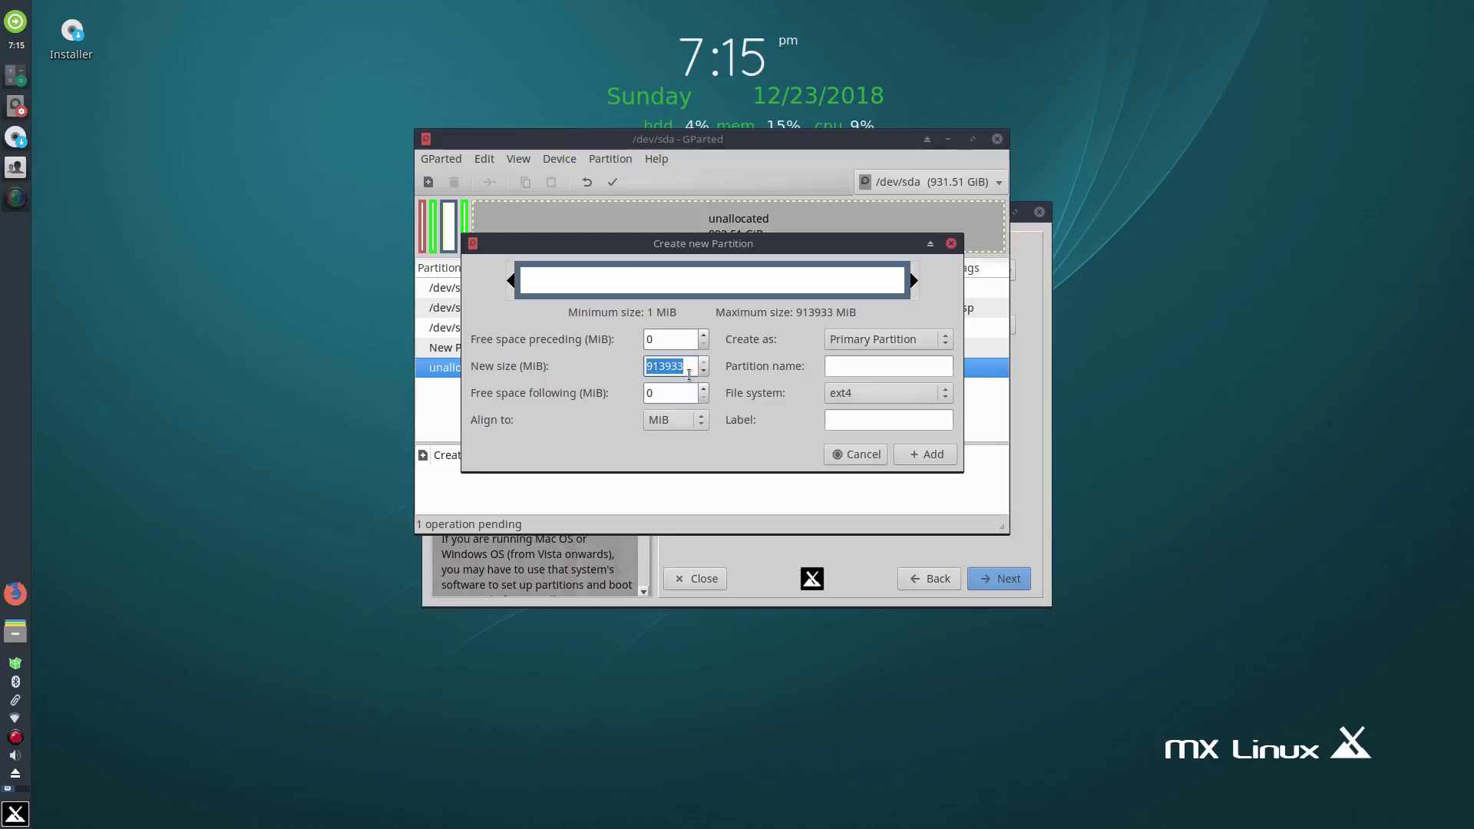
- Set the new partition's size to 29696 MiB and add it as an ext4 primary partition
{"action": "type", "text": "29"}
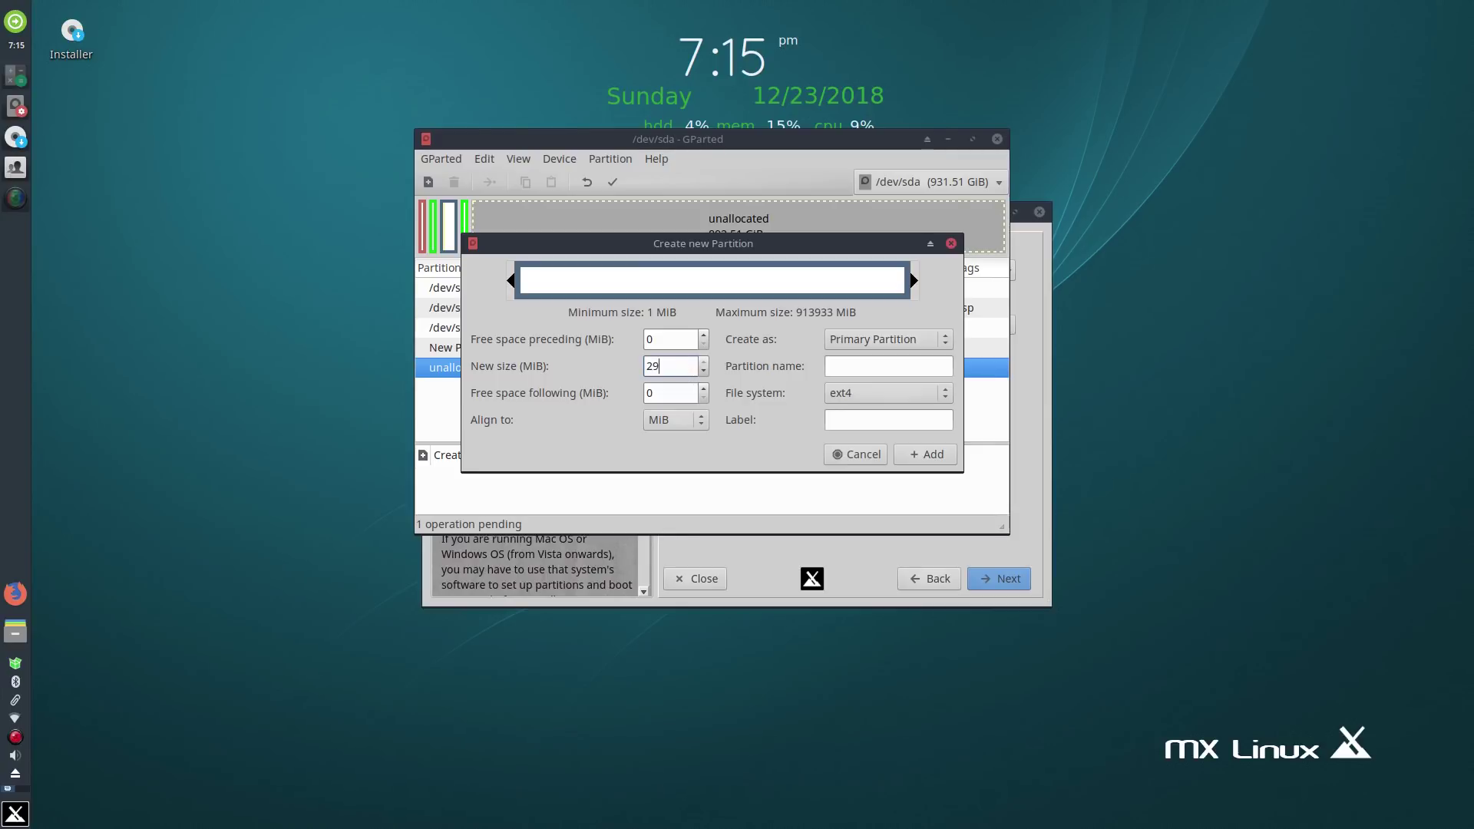
{"action": "type", "text": "696"}
{"action": "left_click", "coordinate": [668, 392]}
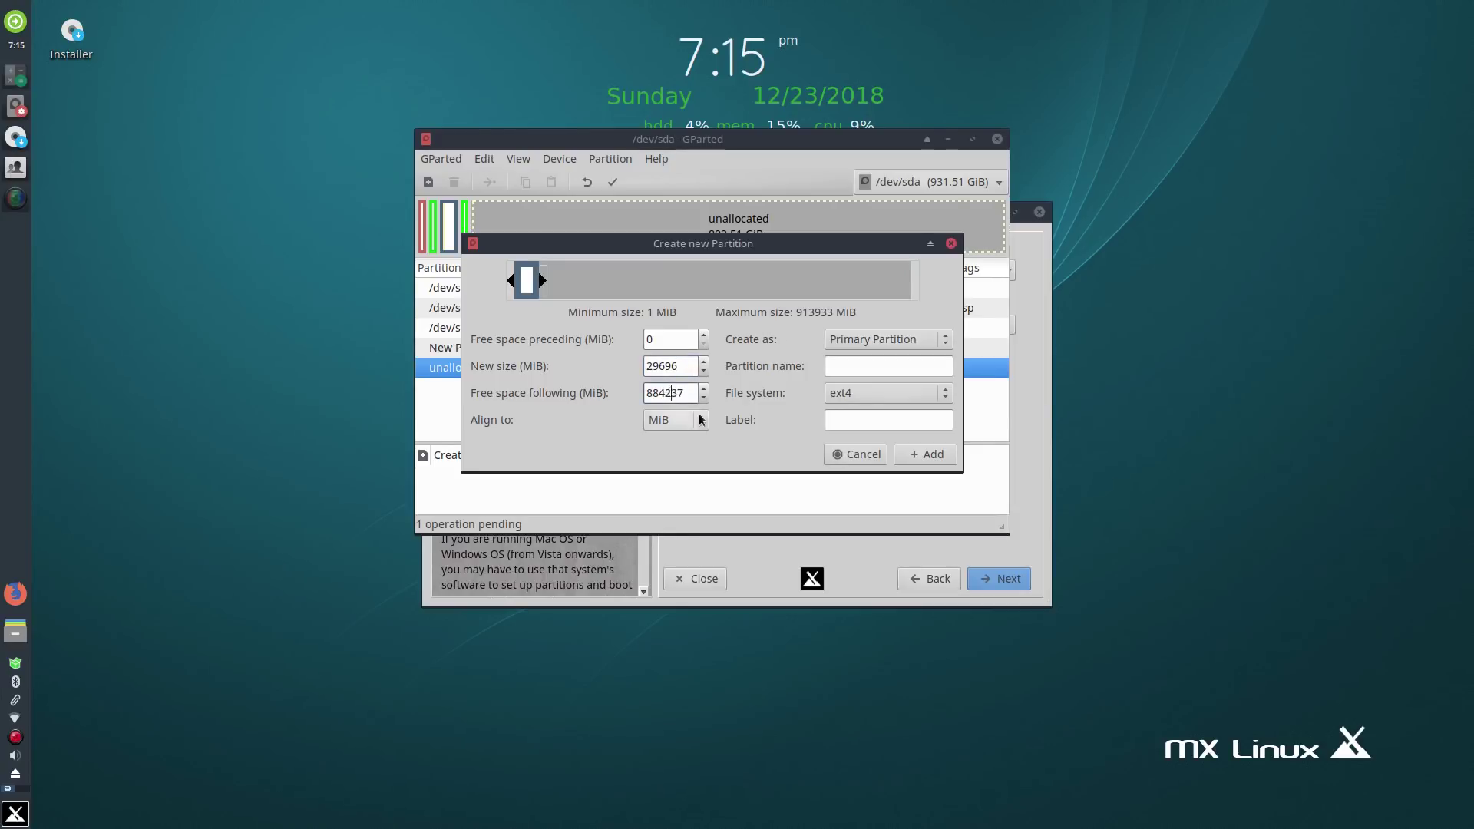
{"action": "left_click", "coordinate": [924, 457]}
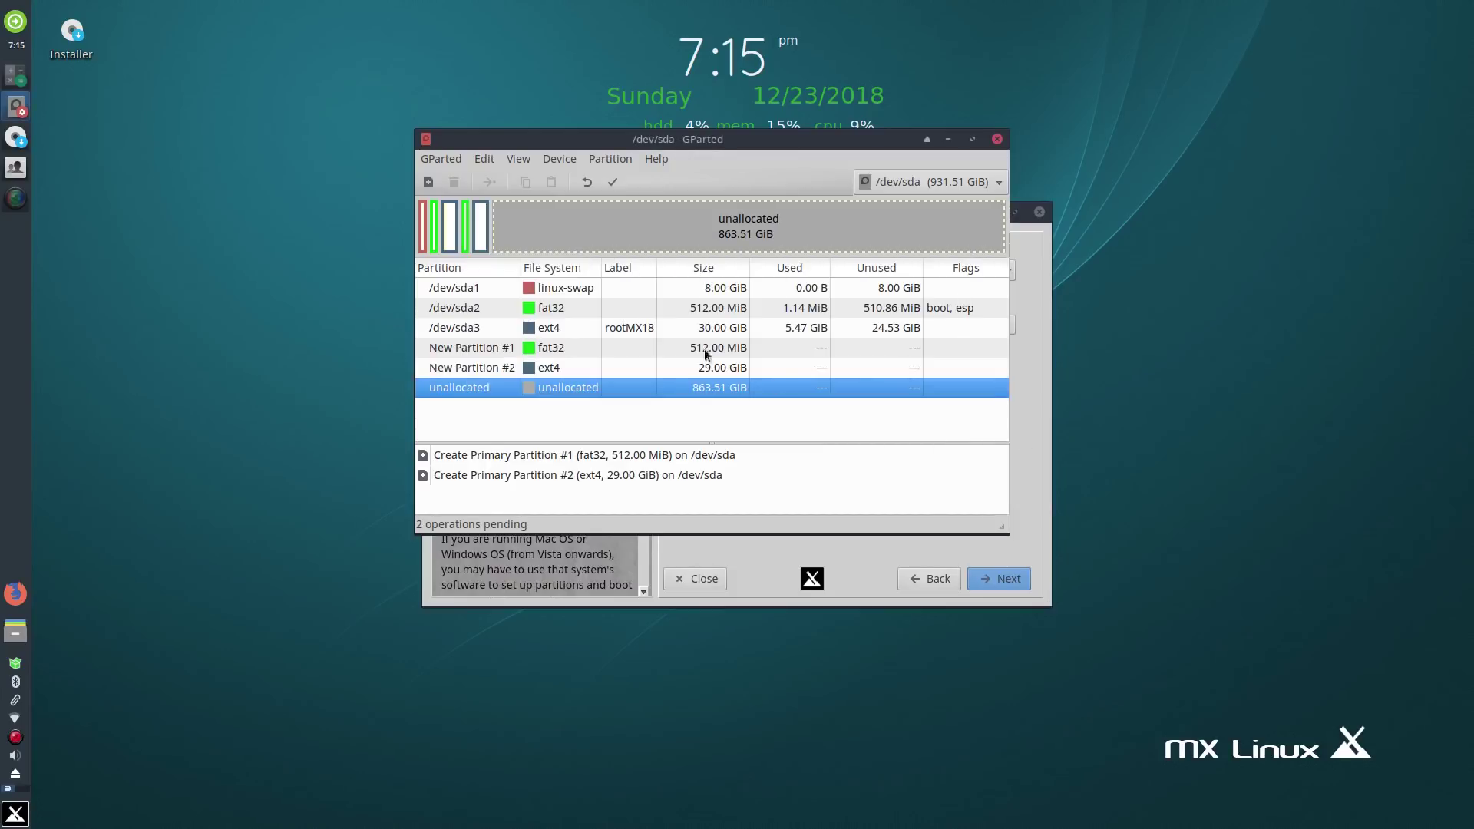
- Apply the pending partition operations to the sda disk and dismiss the progress report
{"action": "left_click", "coordinate": [612, 182]}
{"action": "left_click", "coordinate": [871, 398]}
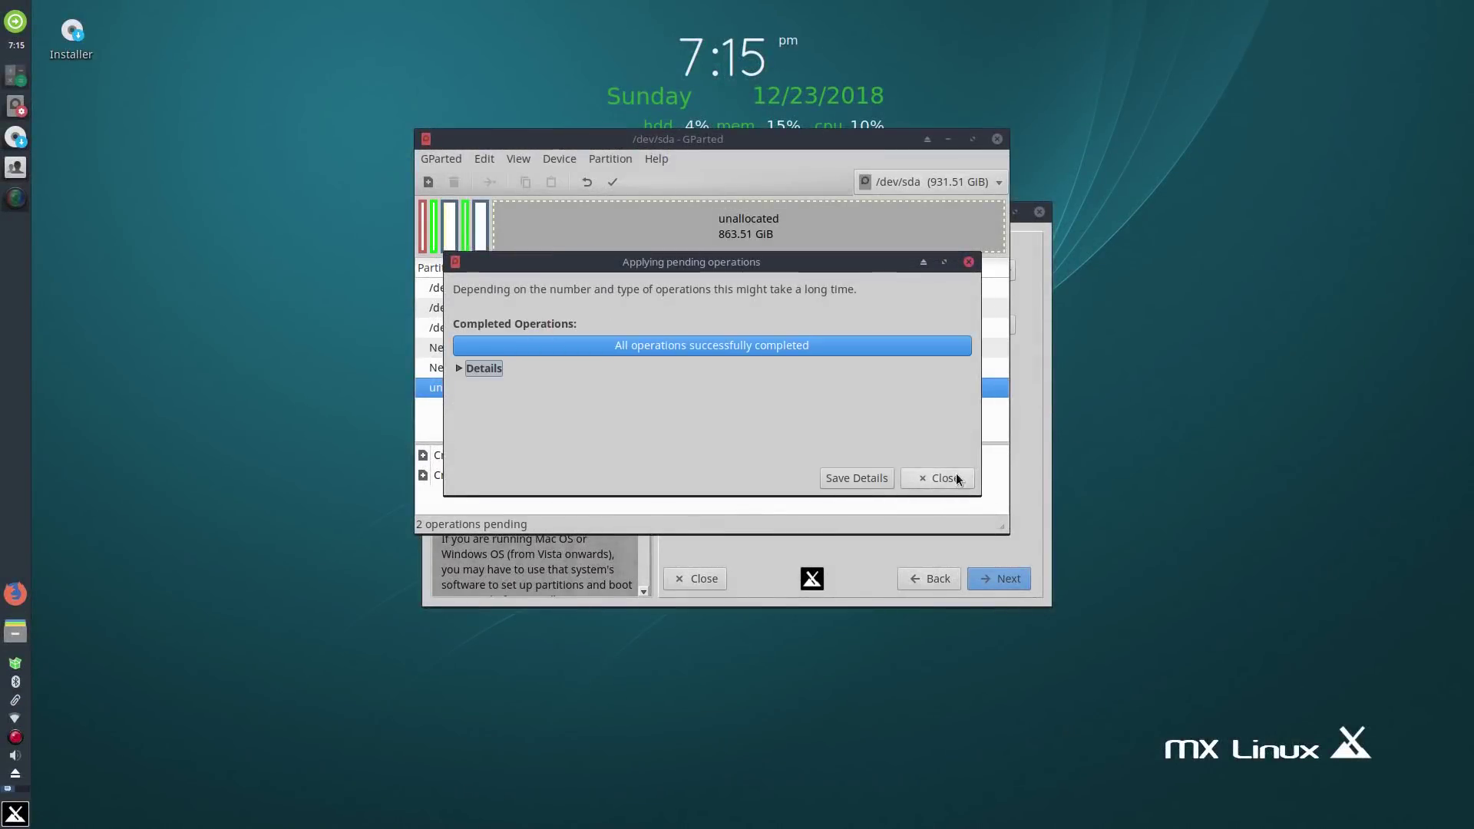
{"action": "left_click", "coordinate": [956, 478]}
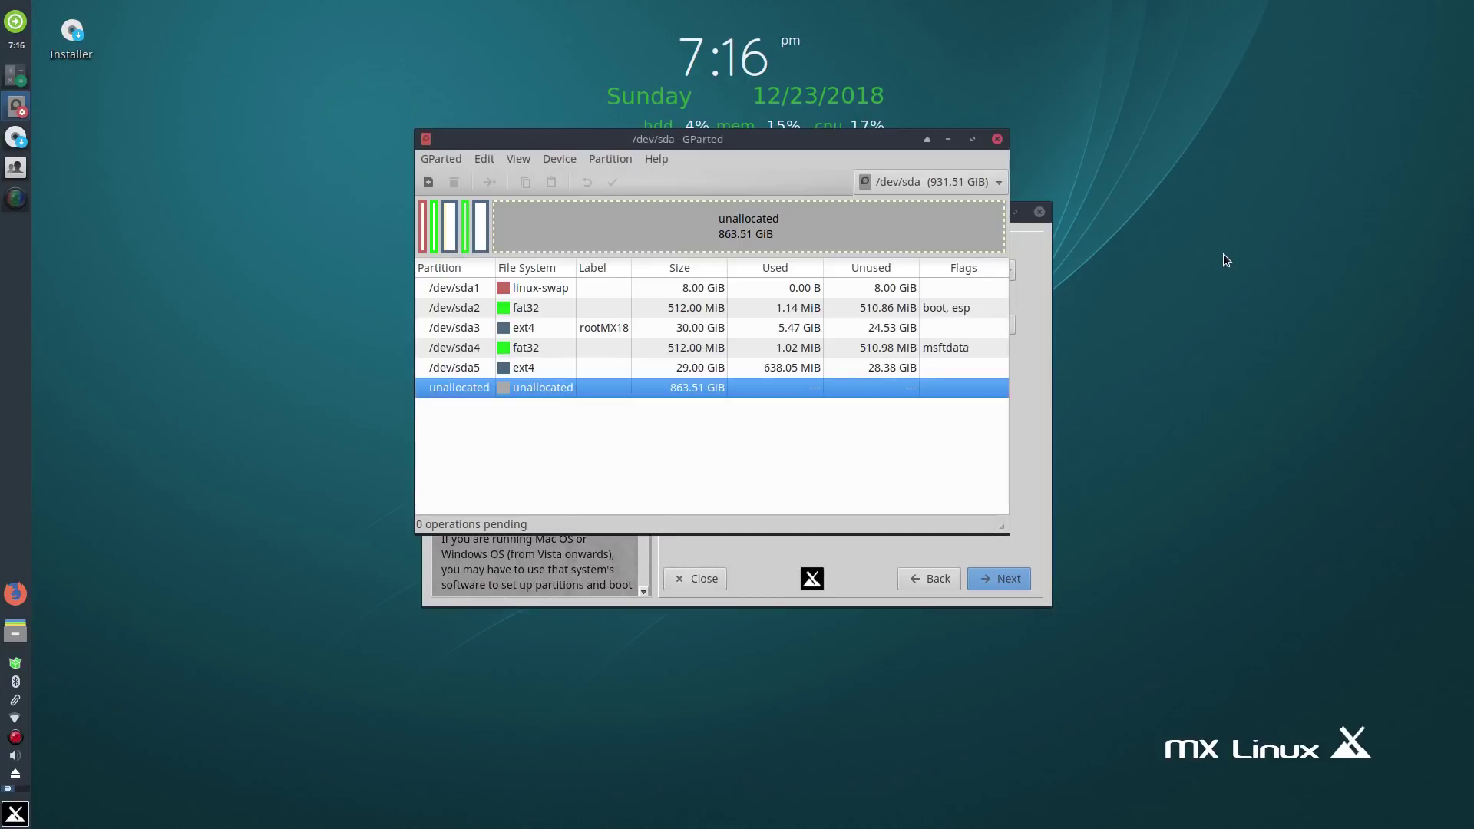
- Set the boot and esp flags on the new fat32 partition sda4
{"action": "right_click", "coordinate": [545, 343]}
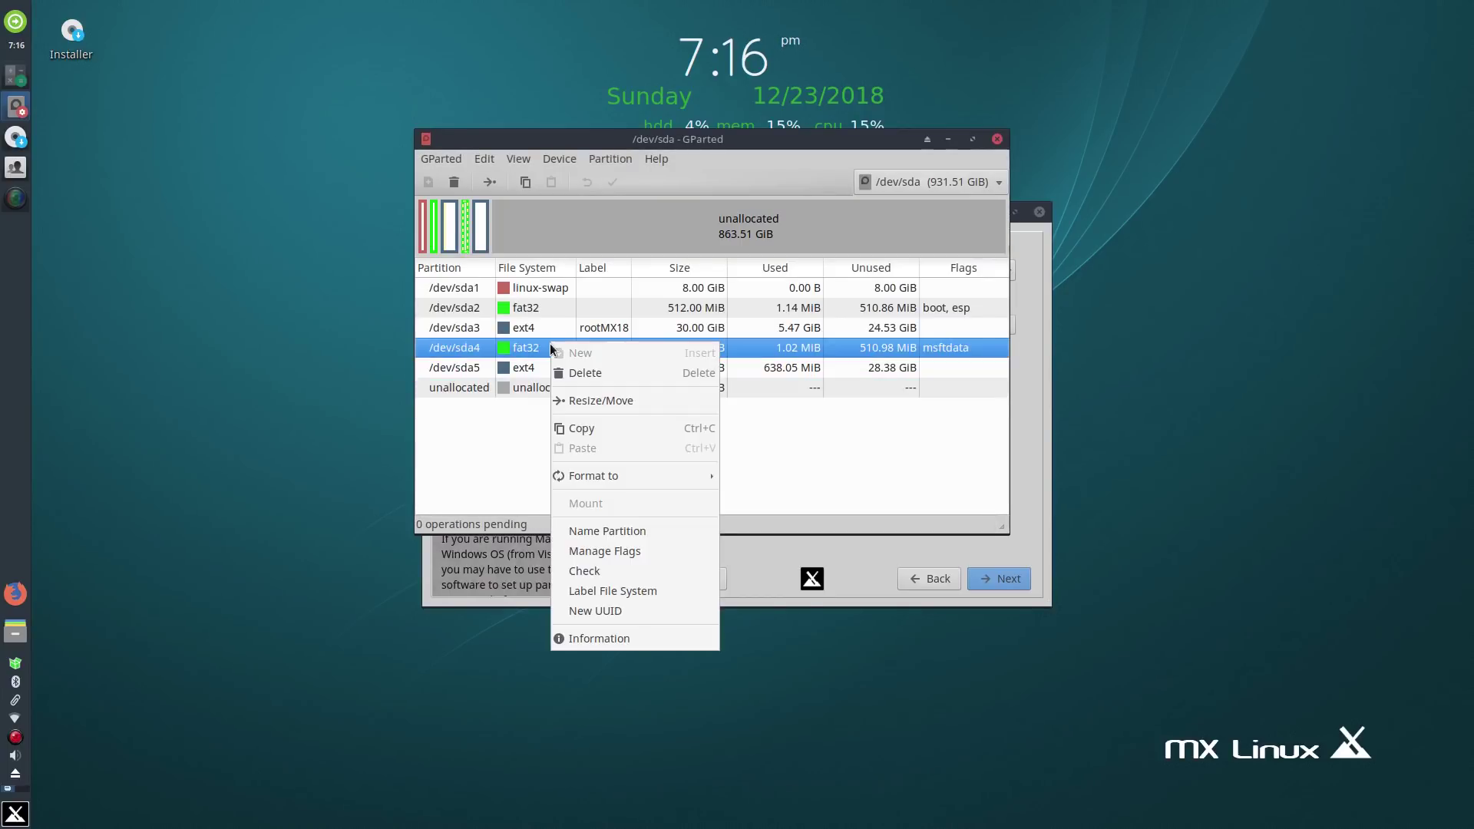
{"action": "key", "text": "Escape"}
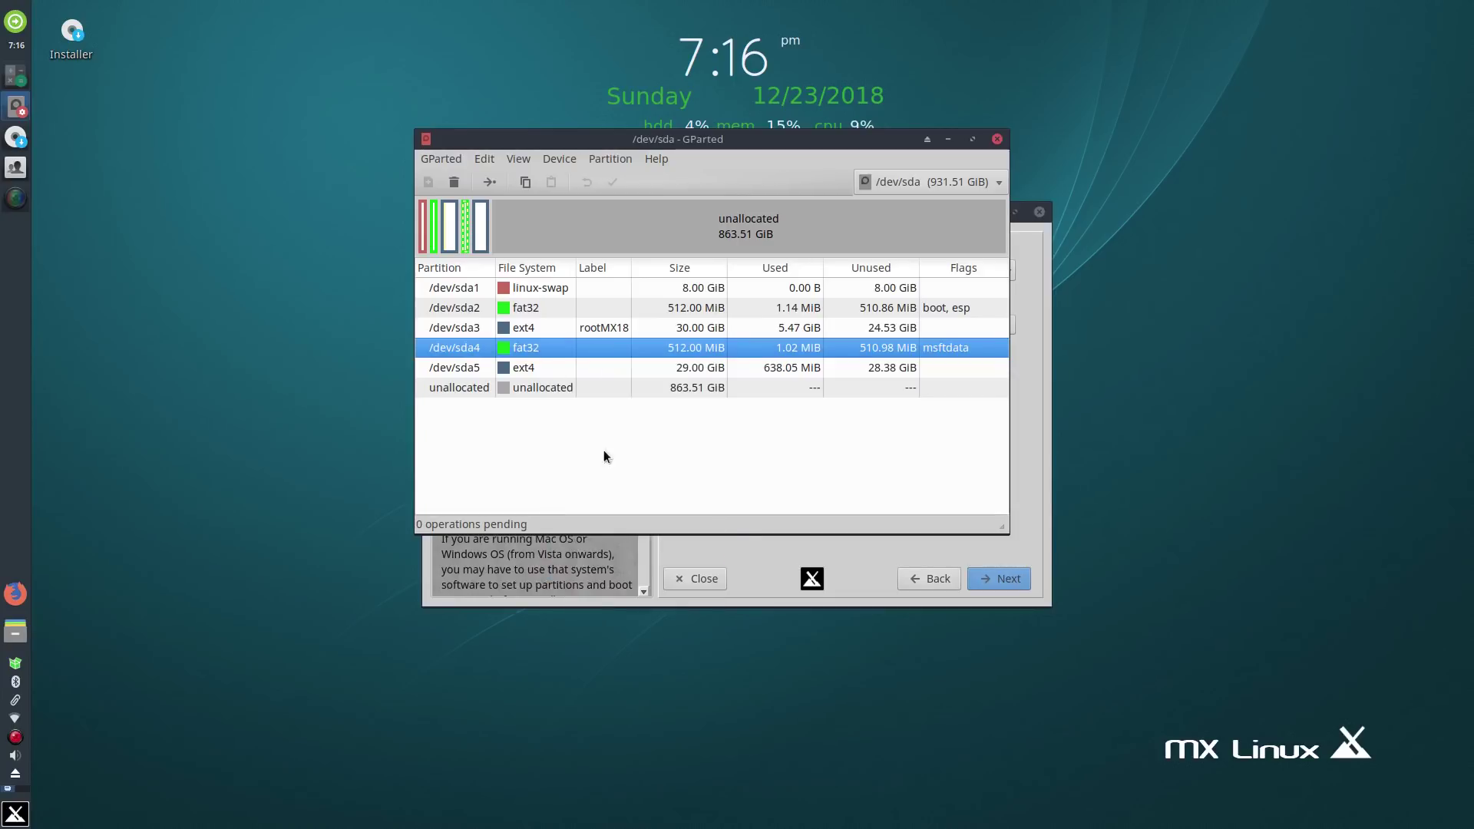
{"action": "left_click", "coordinate": [607, 274]}
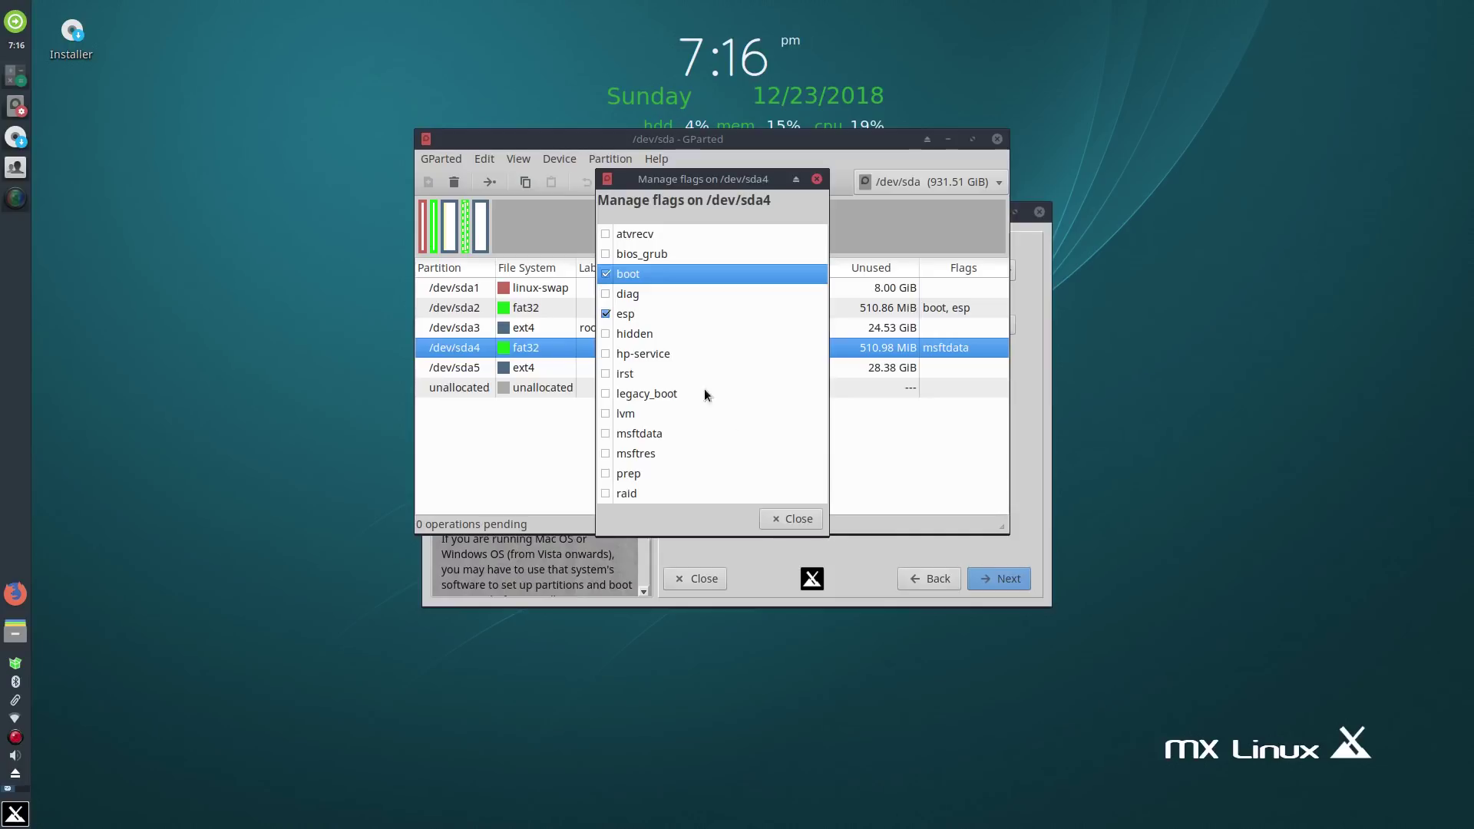
{"action": "left_click", "coordinate": [798, 519]}
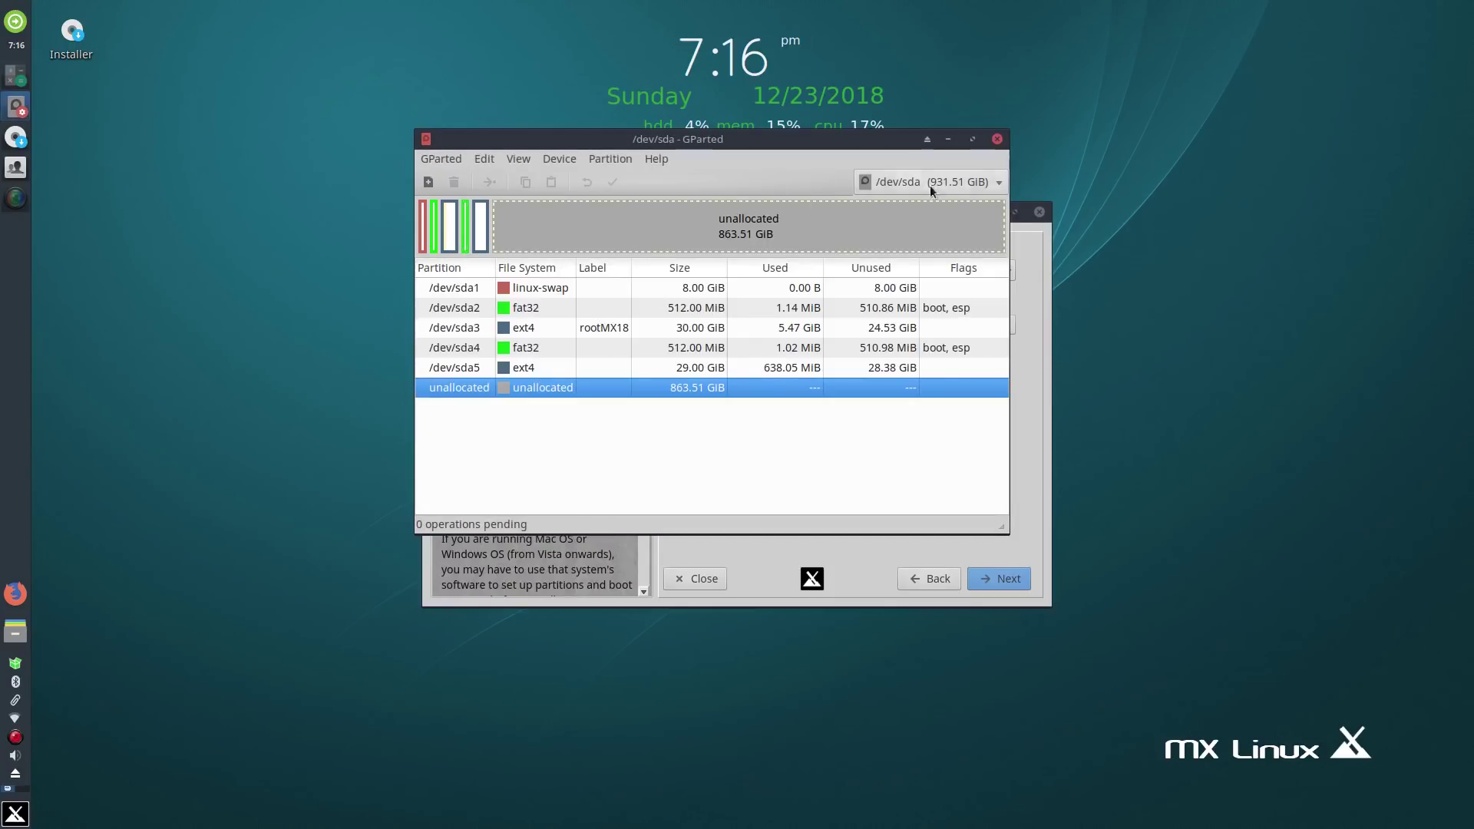
- Close GParted and the MX Linux Installer, and launch the installer again
{"action": "left_click", "coordinate": [996, 139]}
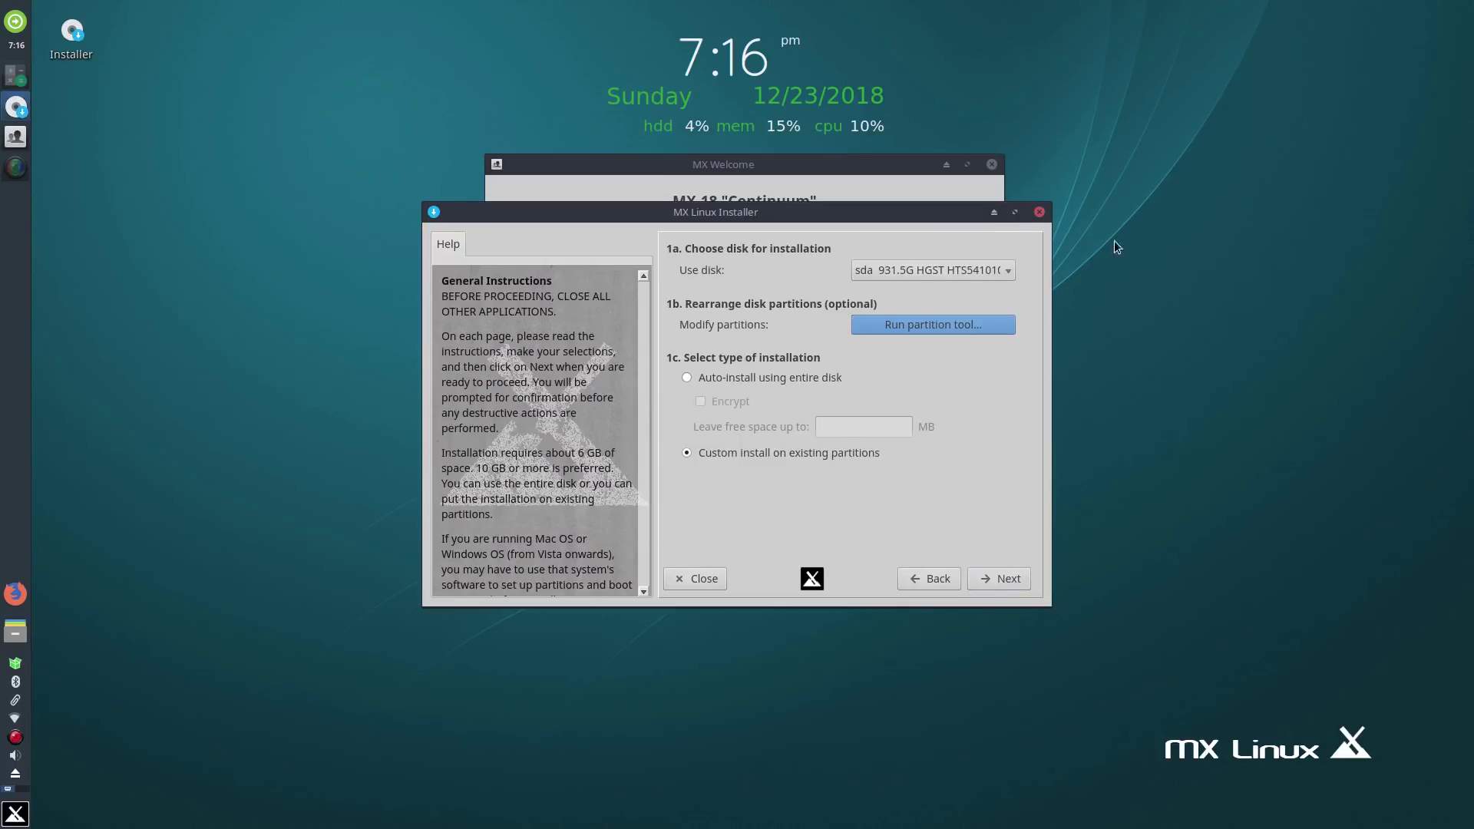
{"action": "left_click", "coordinate": [717, 579]}
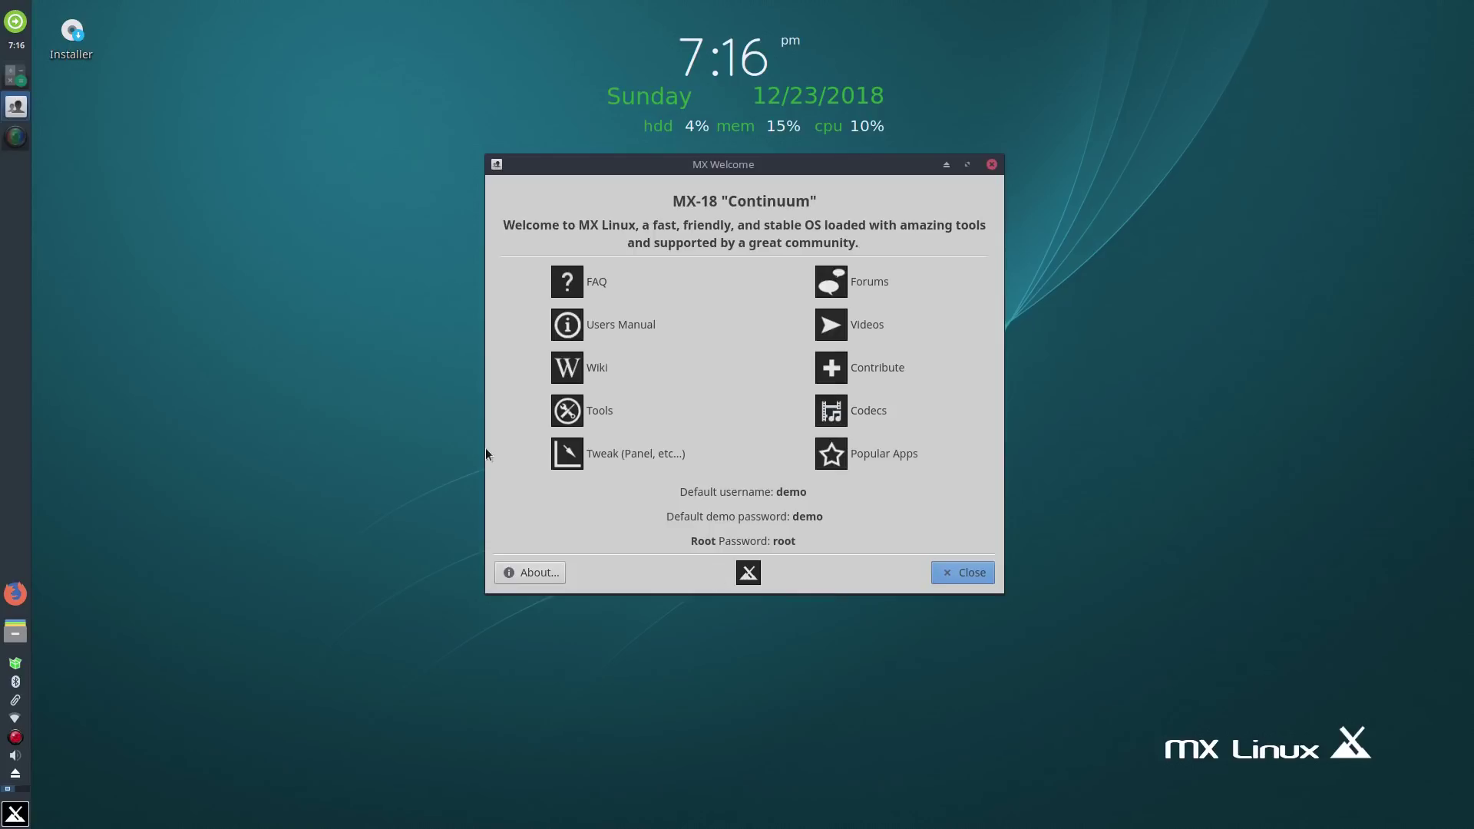
{"action": "double_click", "coordinate": [69, 49]}
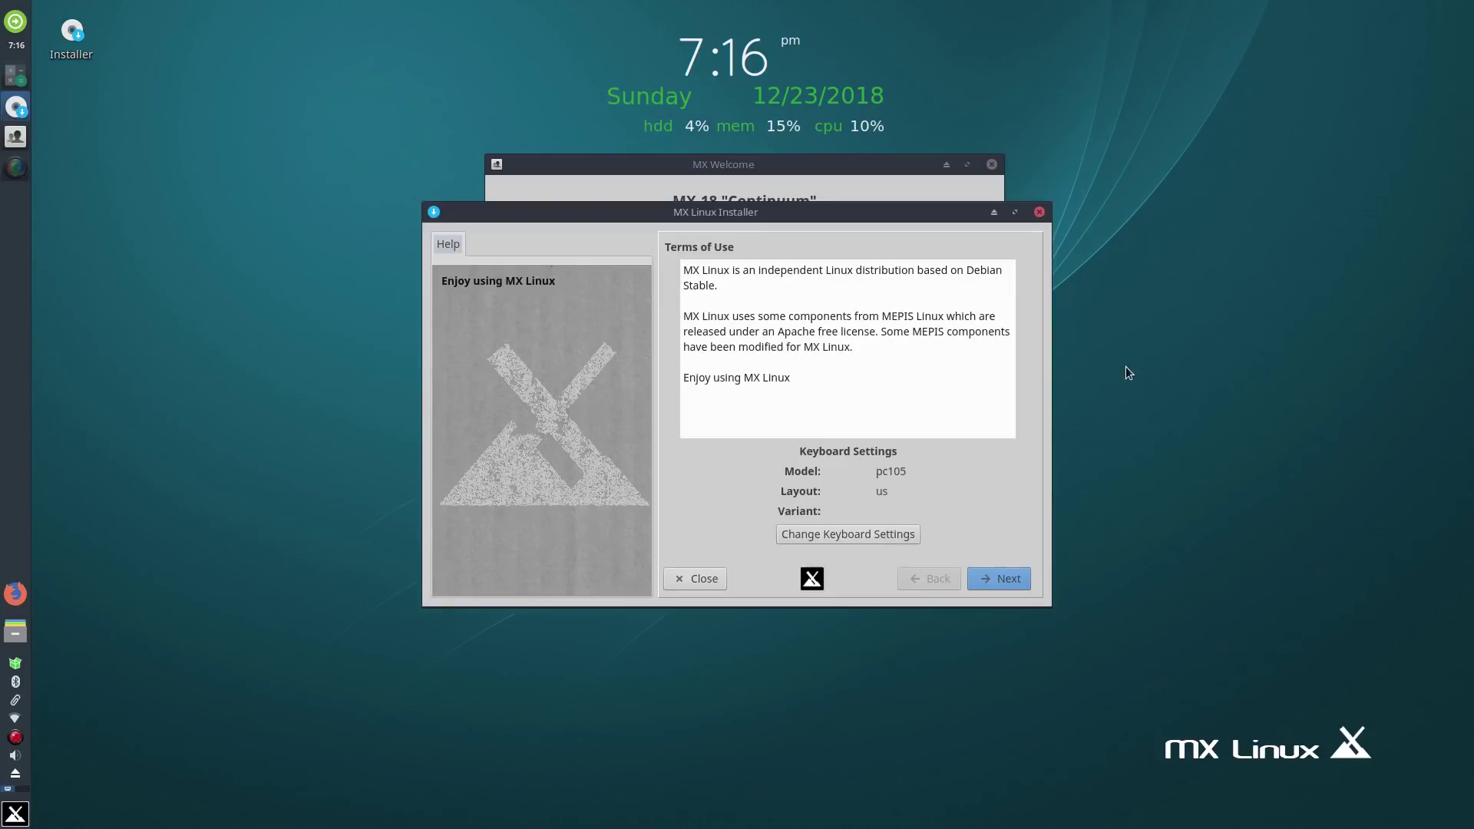
- Review the keyboard layout settings, and continue to the partition choices with a custom install on existing partitions of sda
{"action": "left_click", "coordinate": [877, 534]}
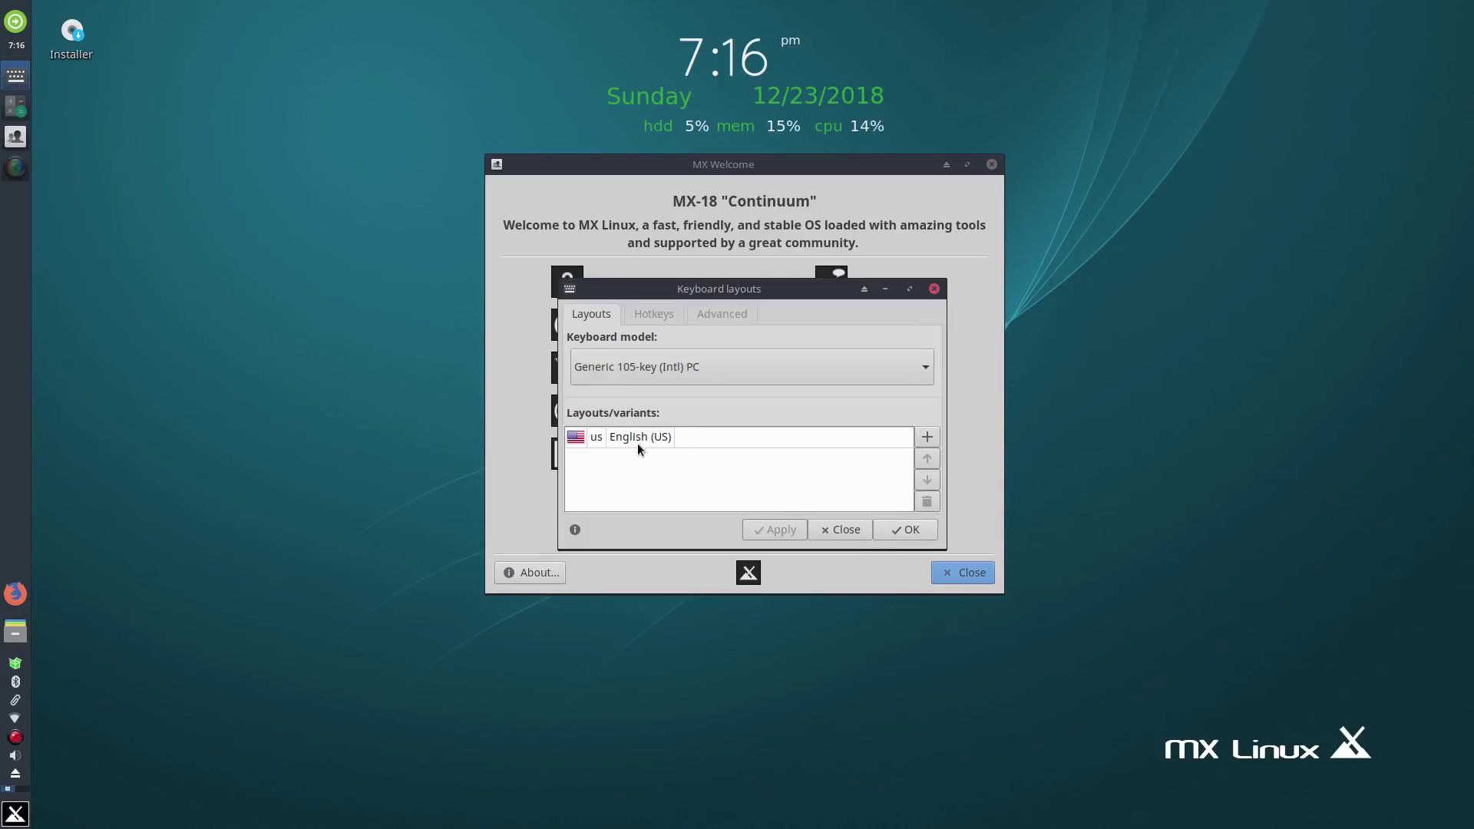
{"action": "left_click", "coordinate": [859, 530]}
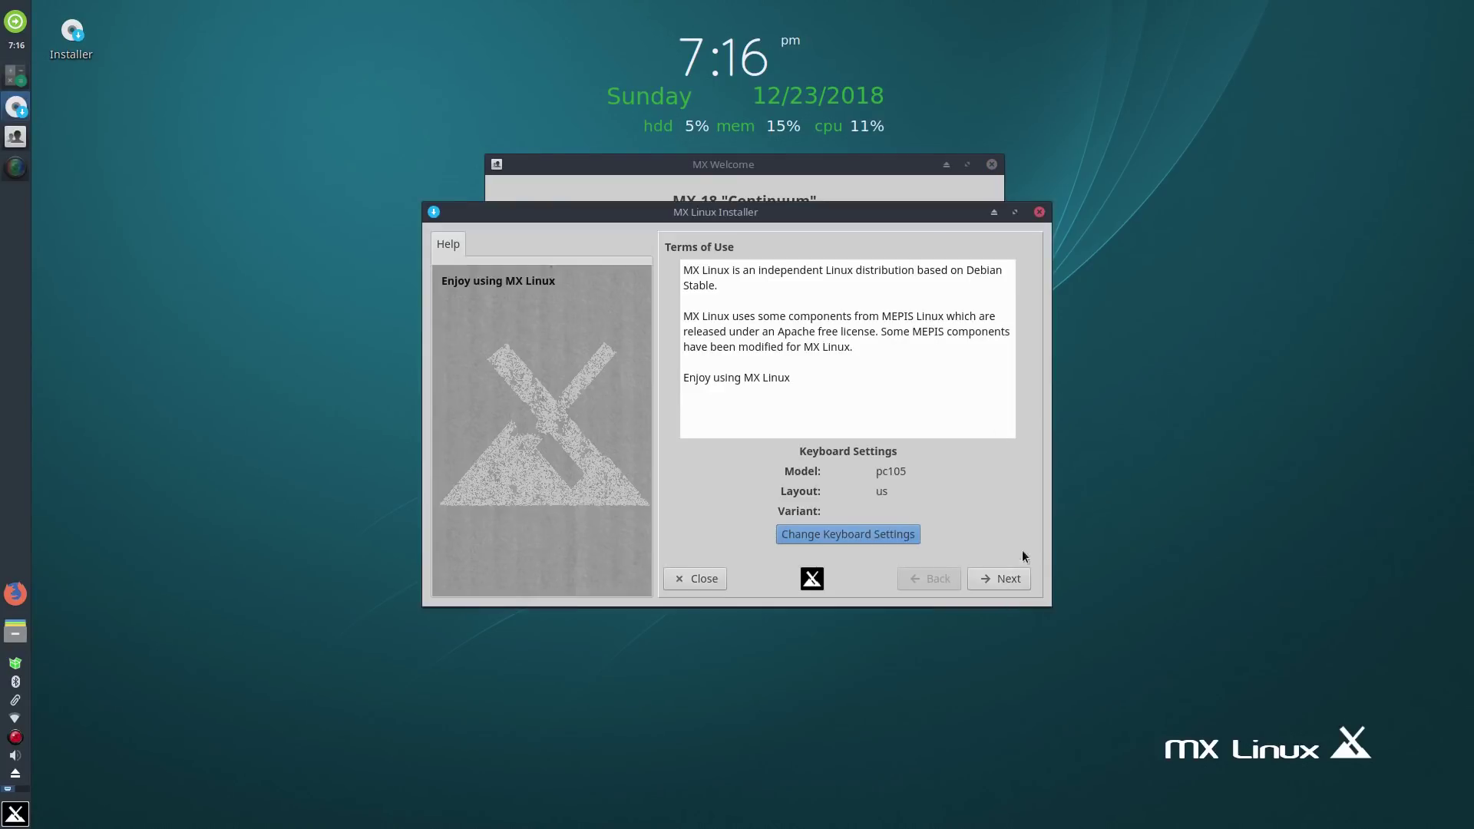
{"action": "left_click", "coordinate": [997, 578]}
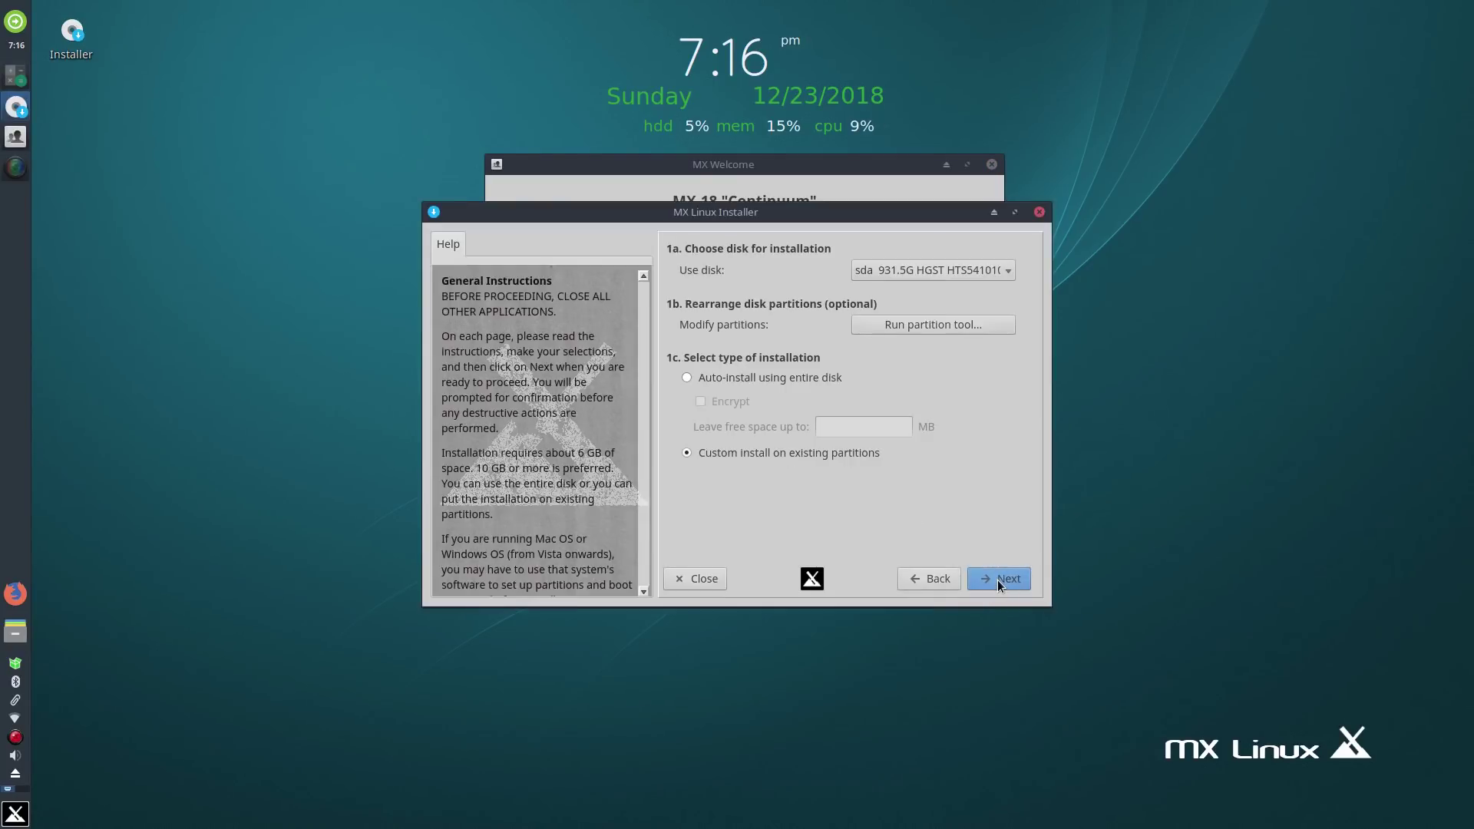
{"action": "left_click", "coordinate": [978, 265]}
{"action": "left_click", "coordinate": [978, 266]}
{"action": "left_click", "coordinate": [993, 580]}
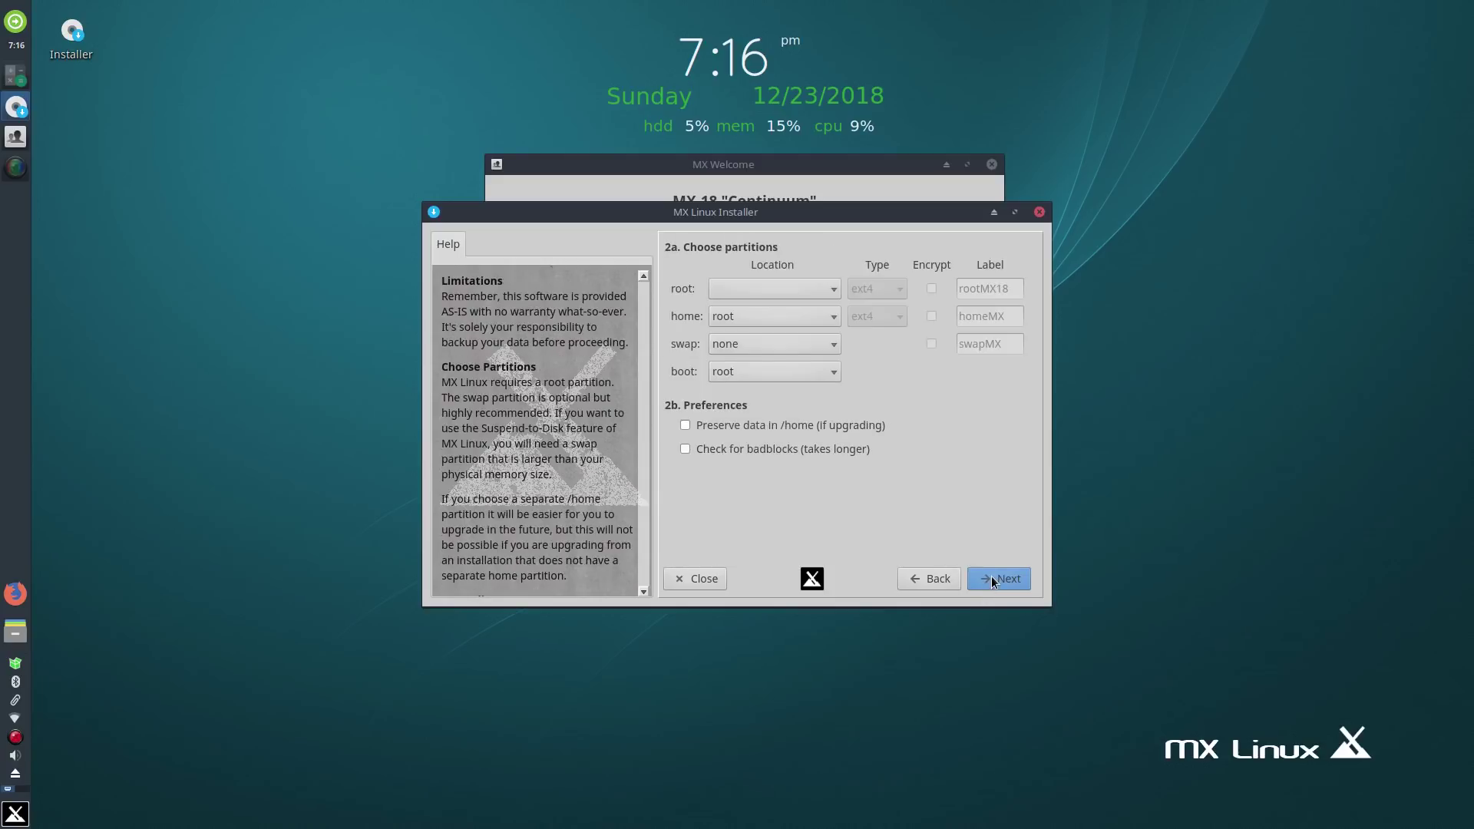
- Assign sda3 (30G ext4) to root, sda5 (29G ext4) to home and sda1 (8G swap) to swap
{"action": "left_click", "coordinate": [825, 289]}
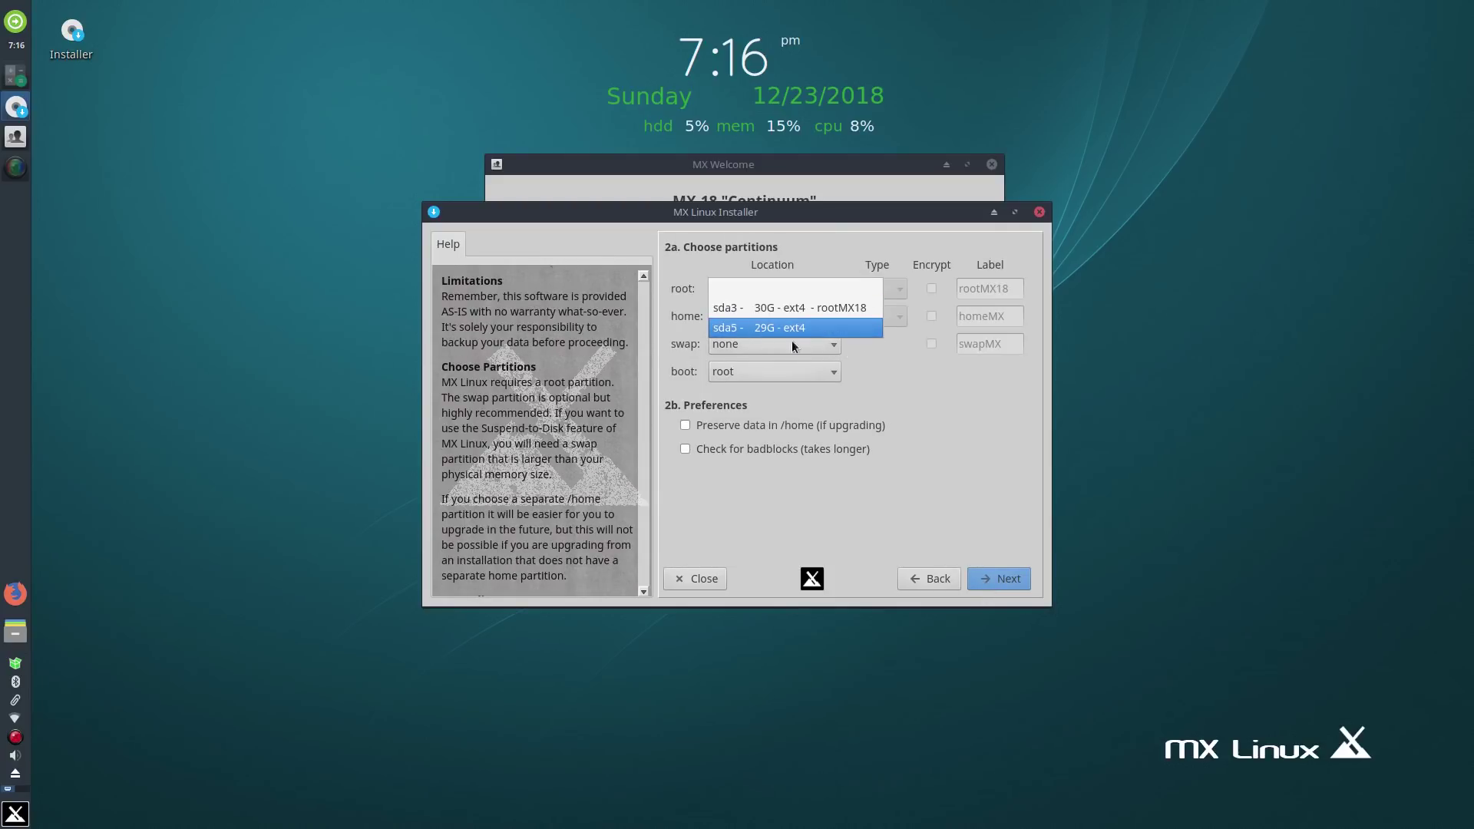
{"action": "left_click", "coordinate": [809, 307]}
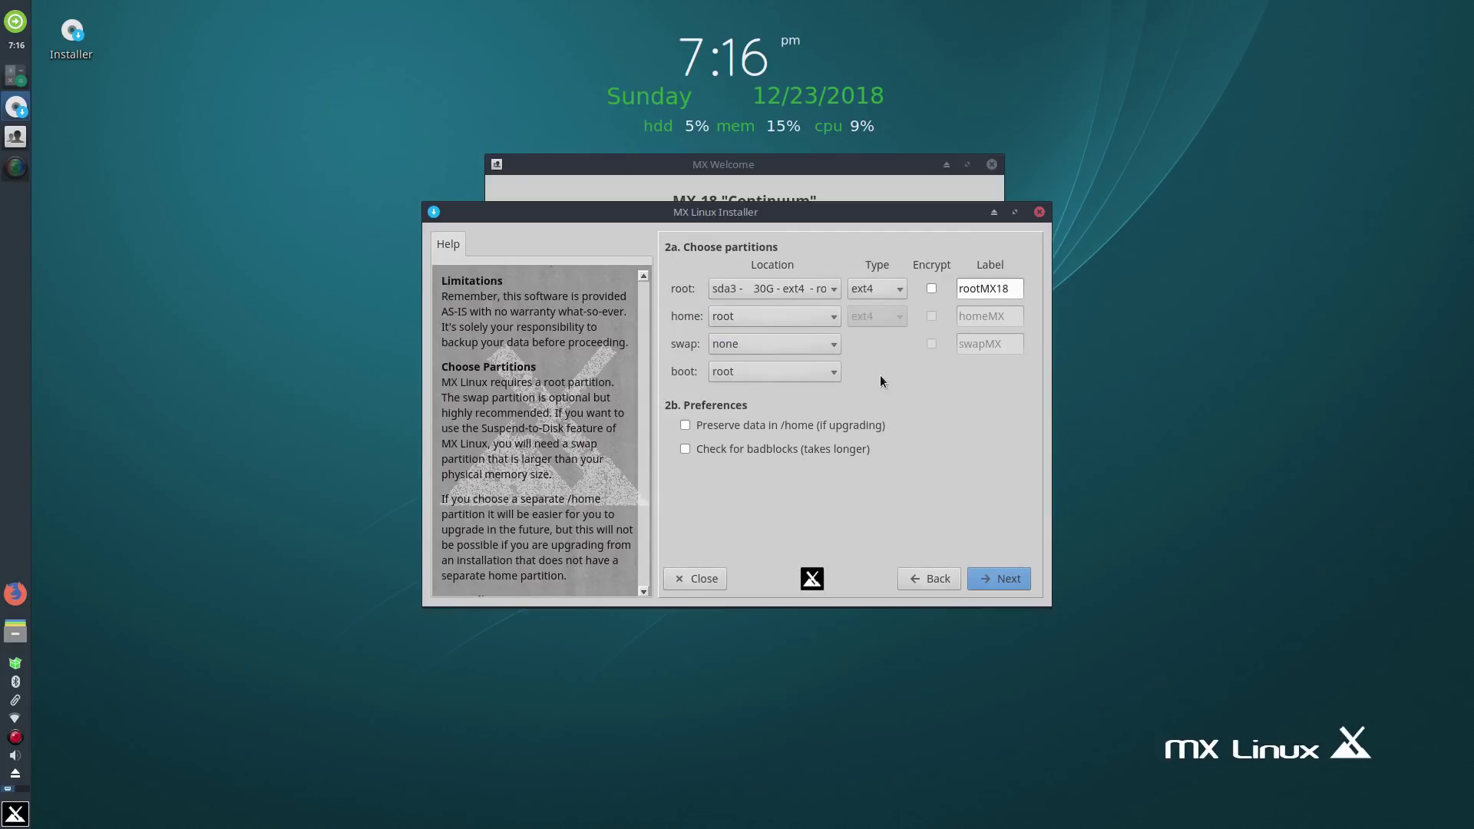
{"action": "left_click", "coordinate": [814, 317]}
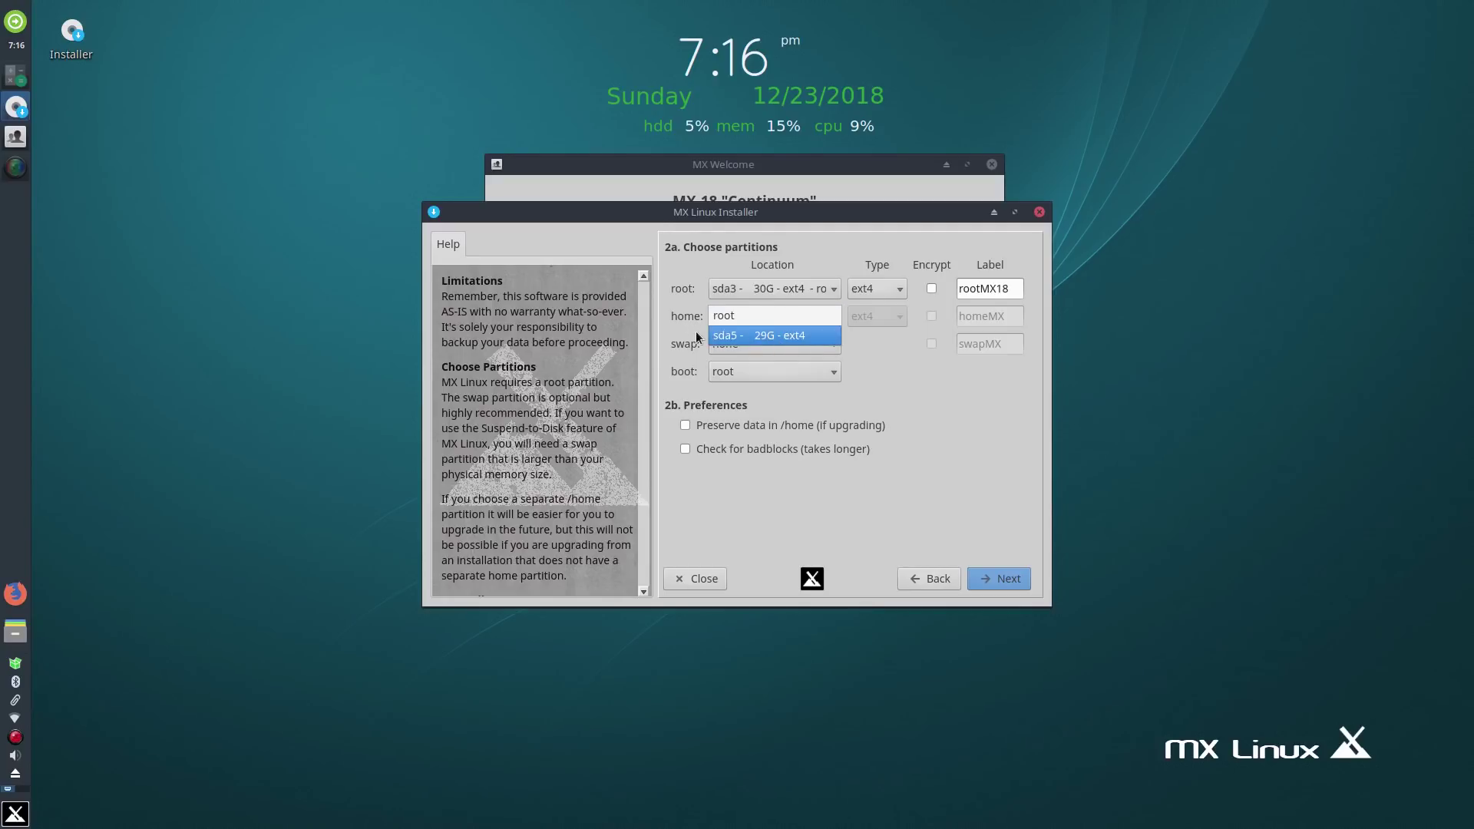
{"action": "left_click", "coordinate": [766, 336]}
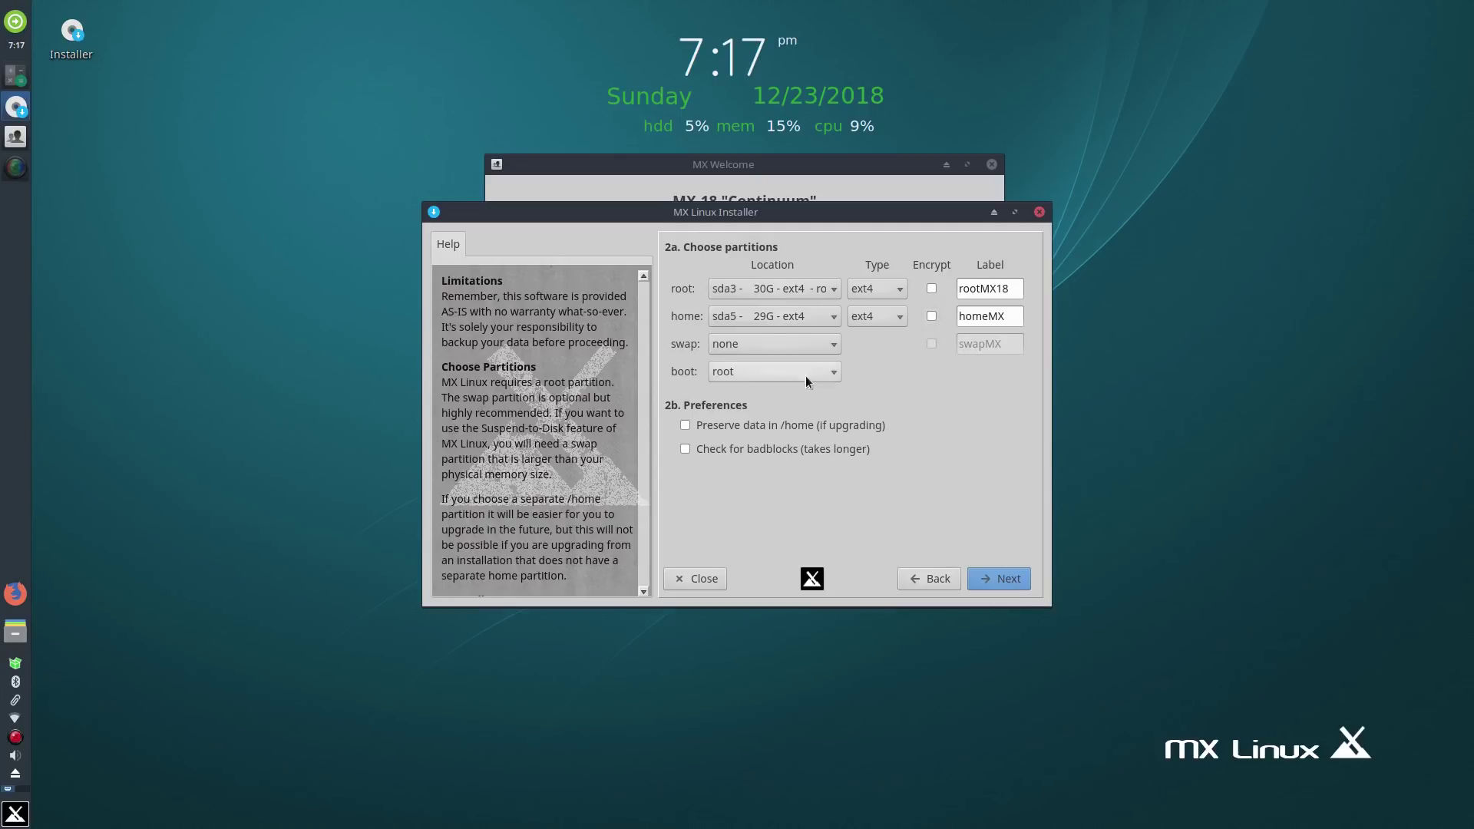
{"action": "left_click", "coordinate": [784, 344]}
{"action": "left_click", "coordinate": [777, 360]}
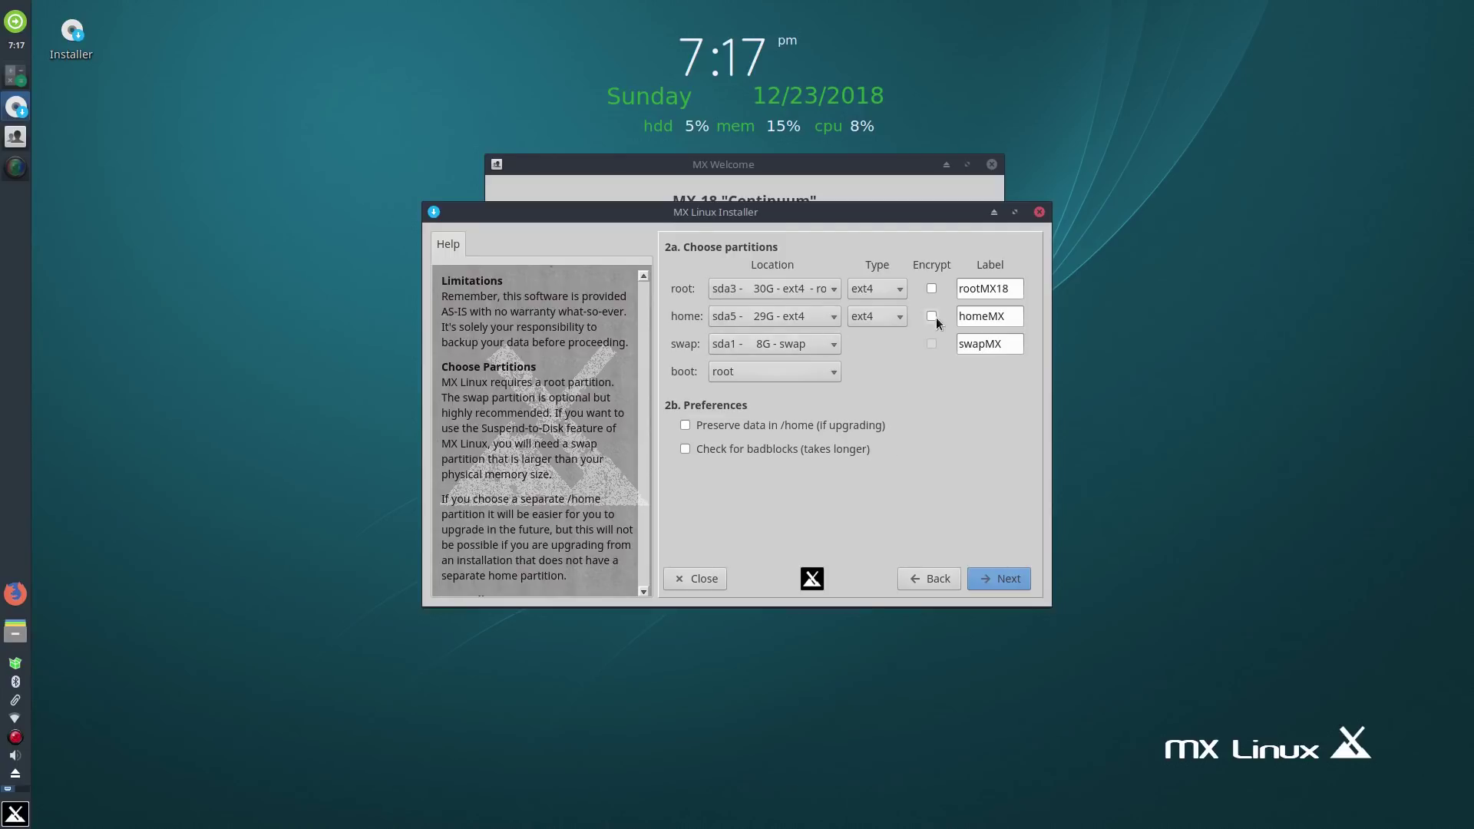
- Look over the filesystem types offered for home, and set the home location to root
{"action": "left_click", "coordinate": [895, 316]}
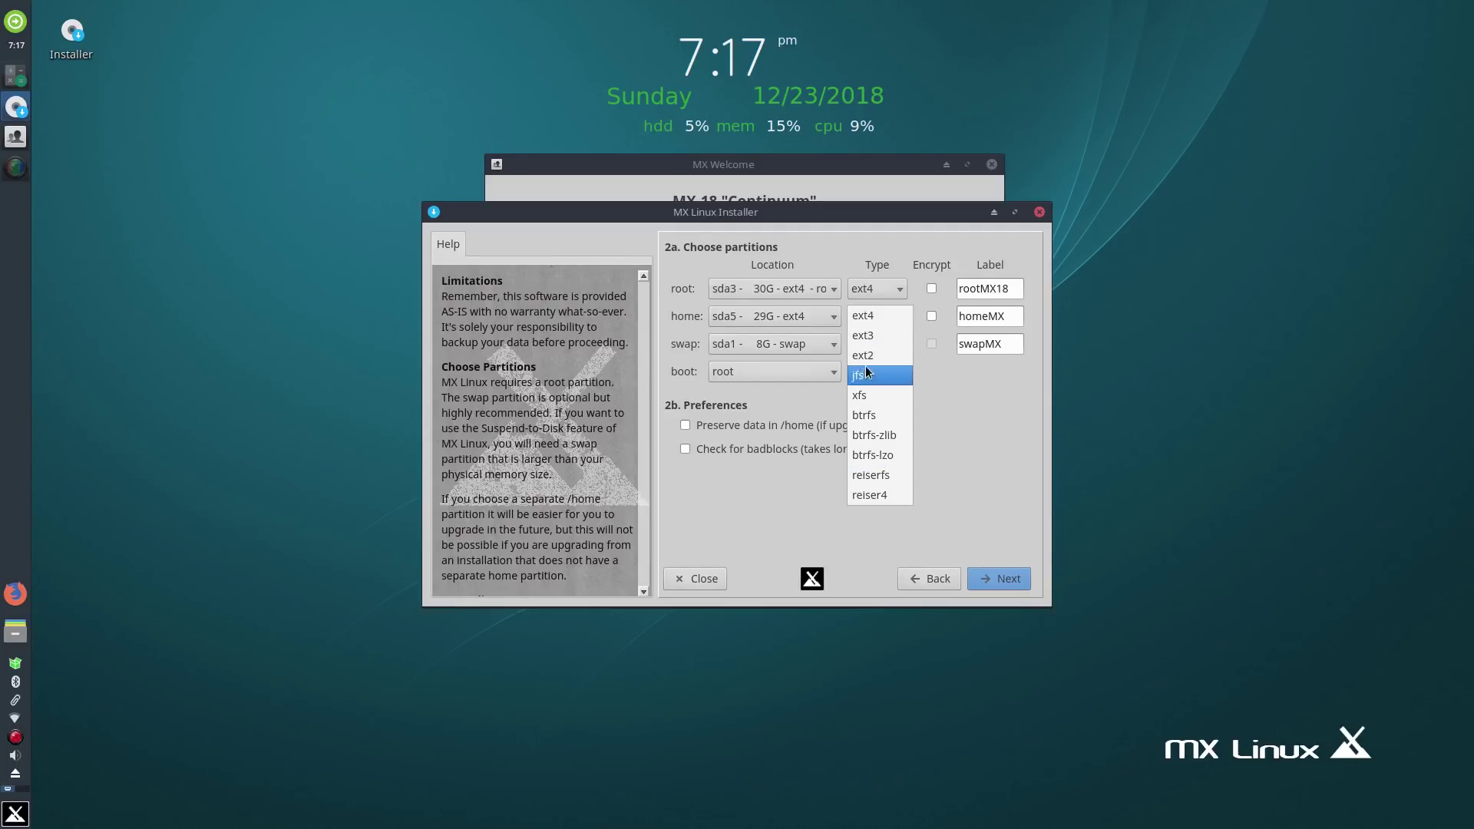
{"action": "left_click", "coordinate": [932, 404]}
{"action": "left_click", "coordinate": [804, 320]}
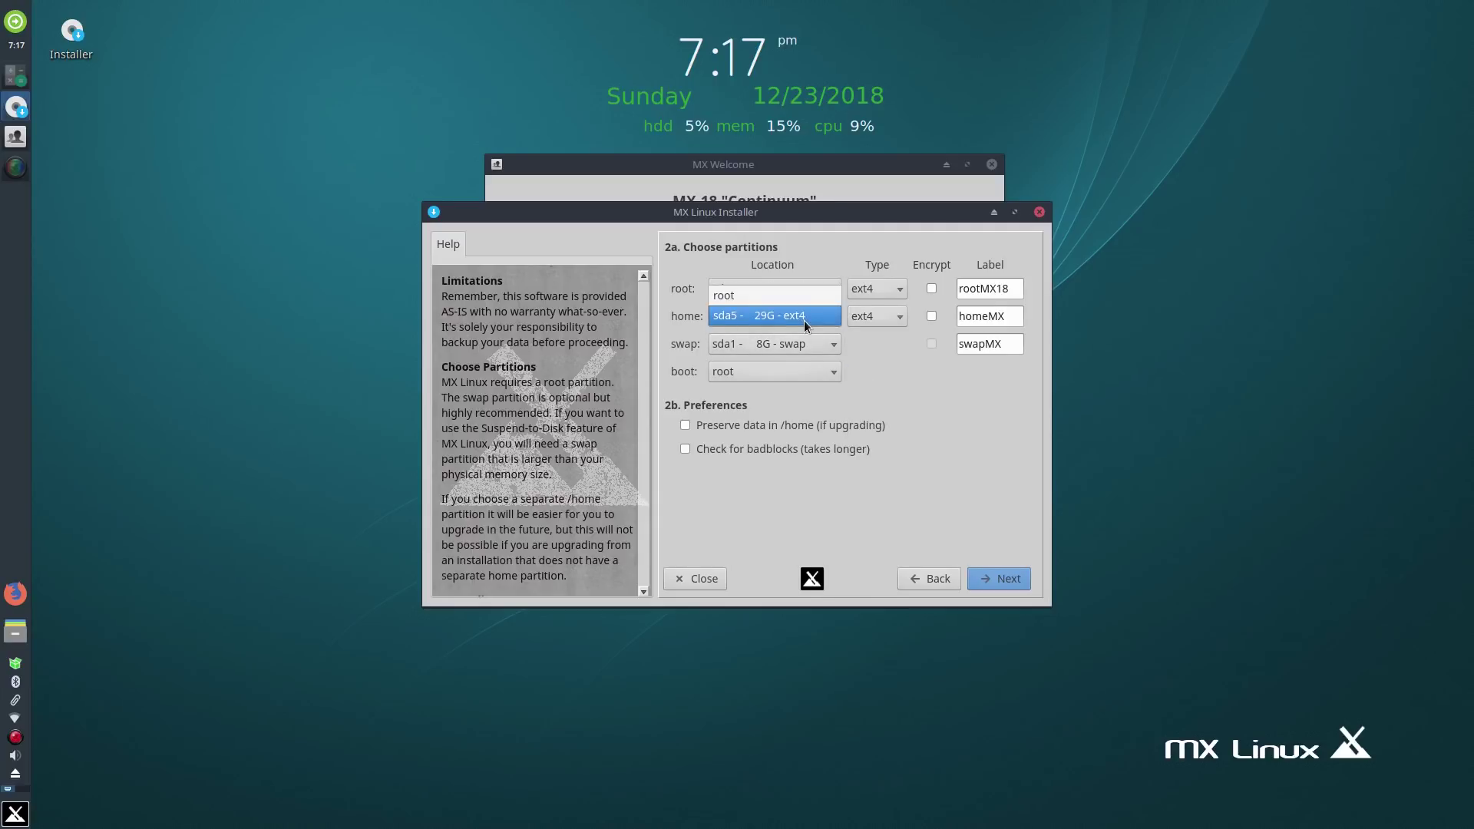
{"action": "left_click", "coordinate": [749, 289]}
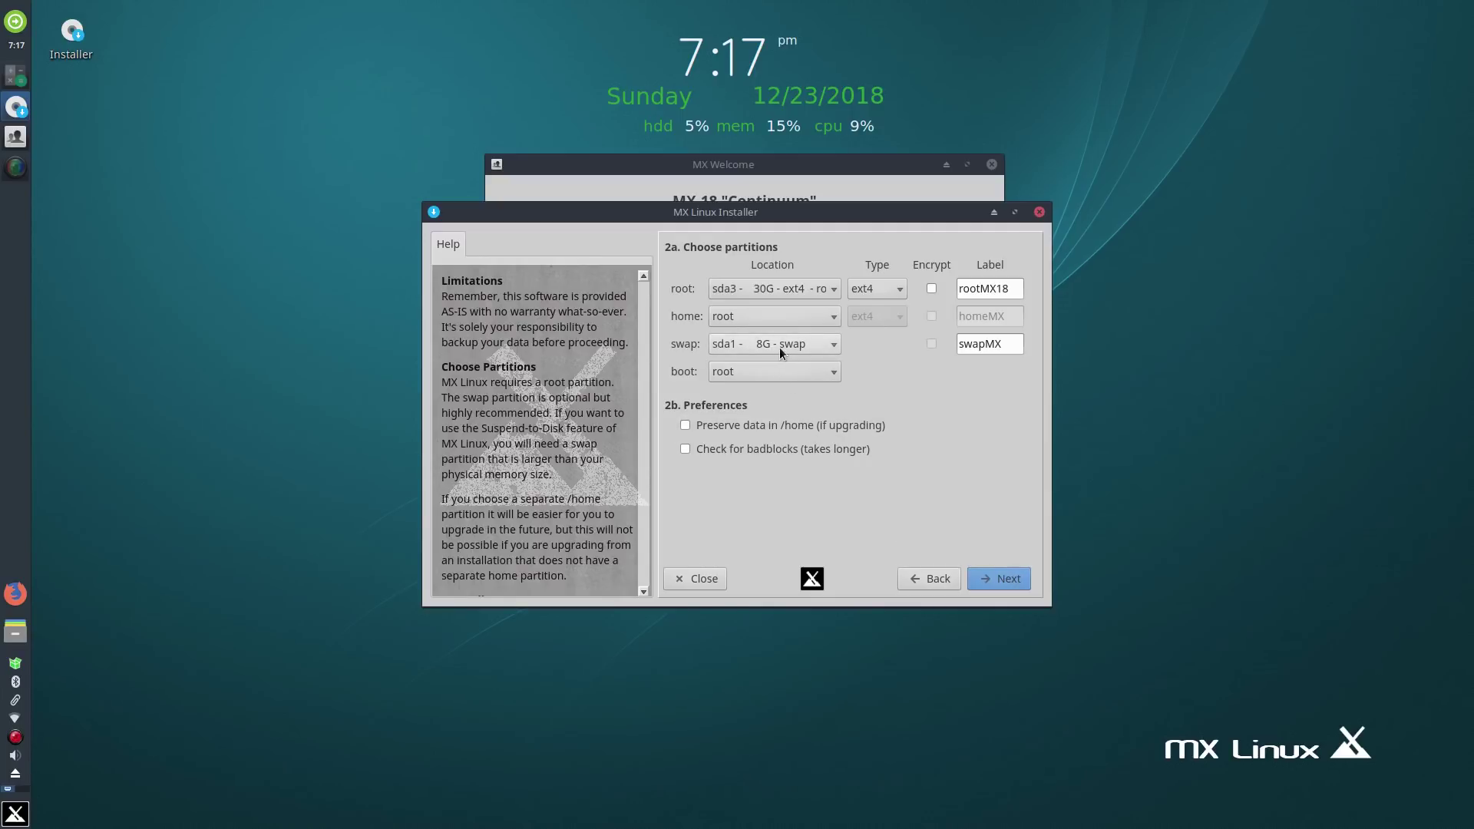
- Examine the location choices for the boot partition, keeping root selected
{"action": "left_click", "coordinate": [755, 371]}
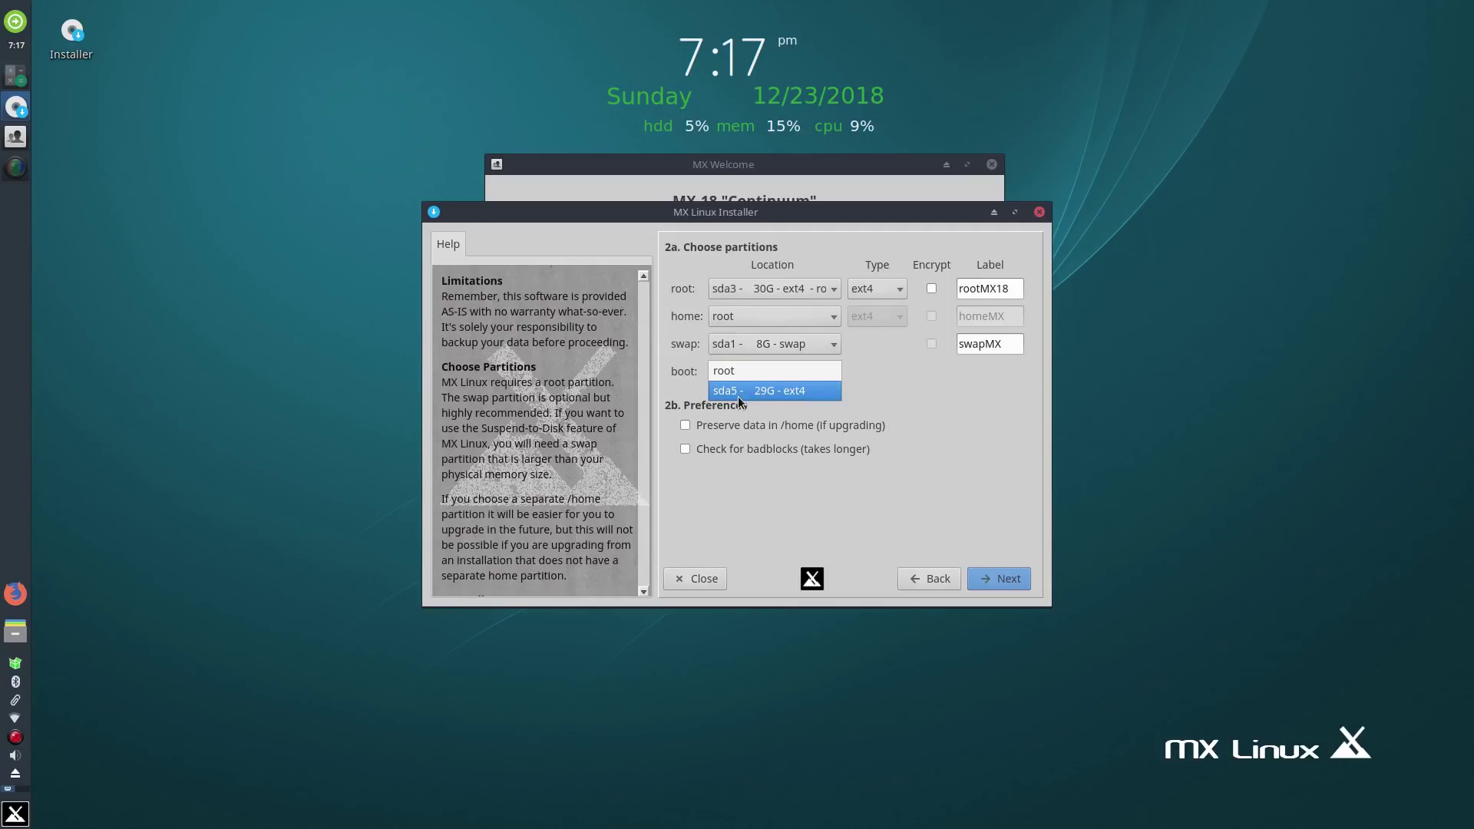
{"action": "left_click", "coordinate": [734, 370]}
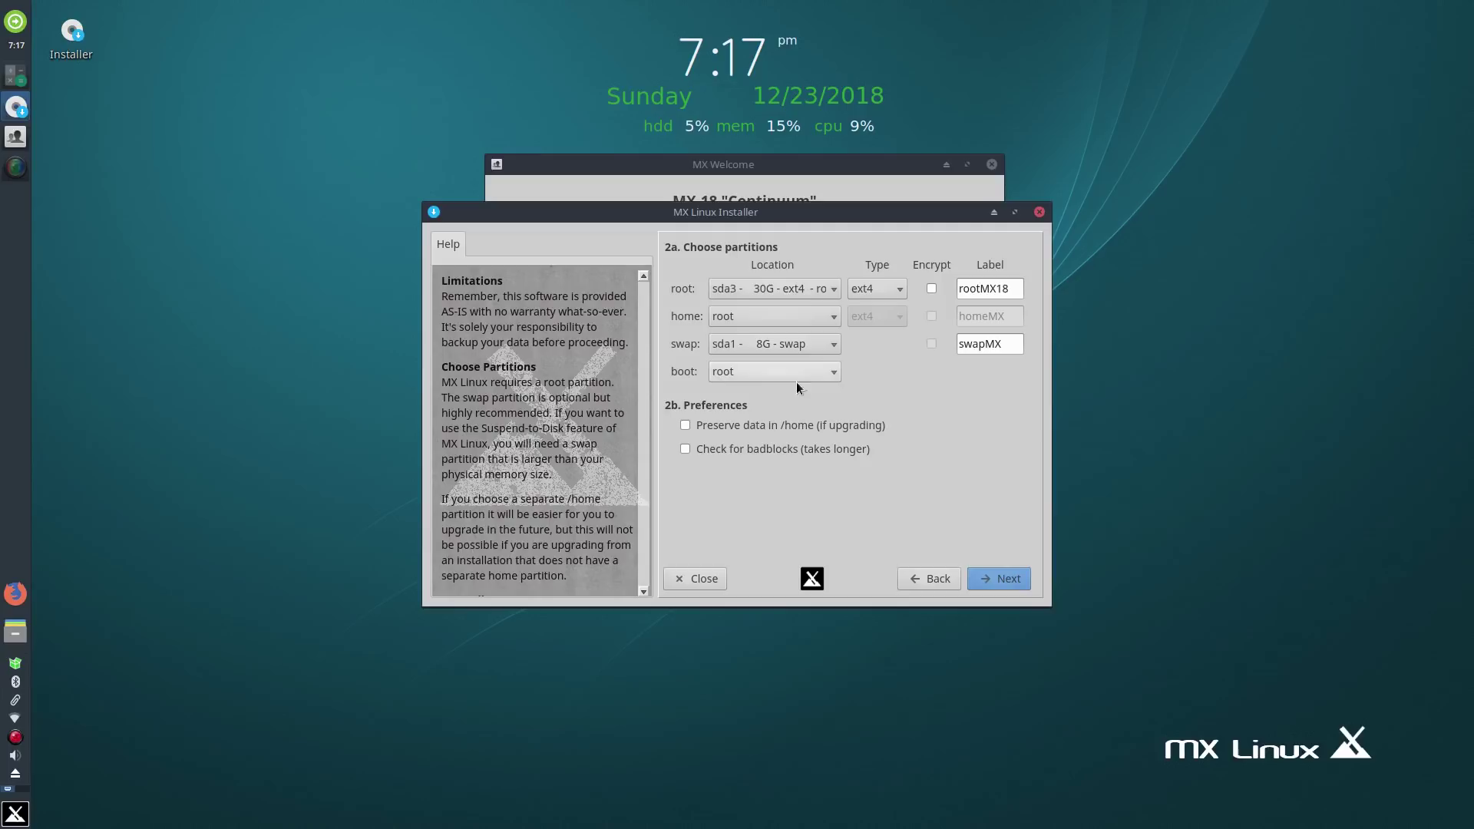
{"action": "left_click", "coordinate": [770, 374]}
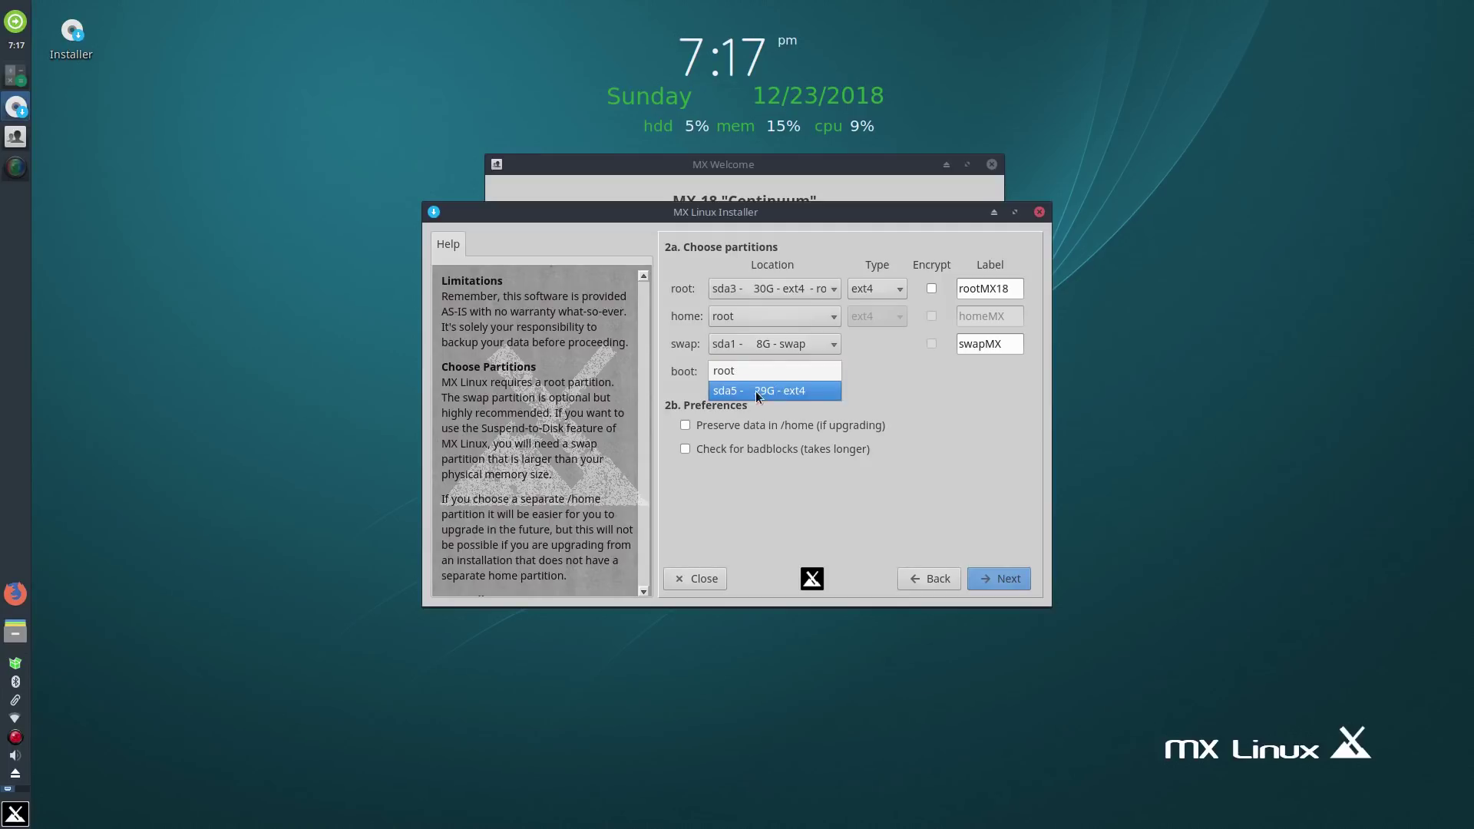
{"action": "left_click", "coordinate": [733, 374]}
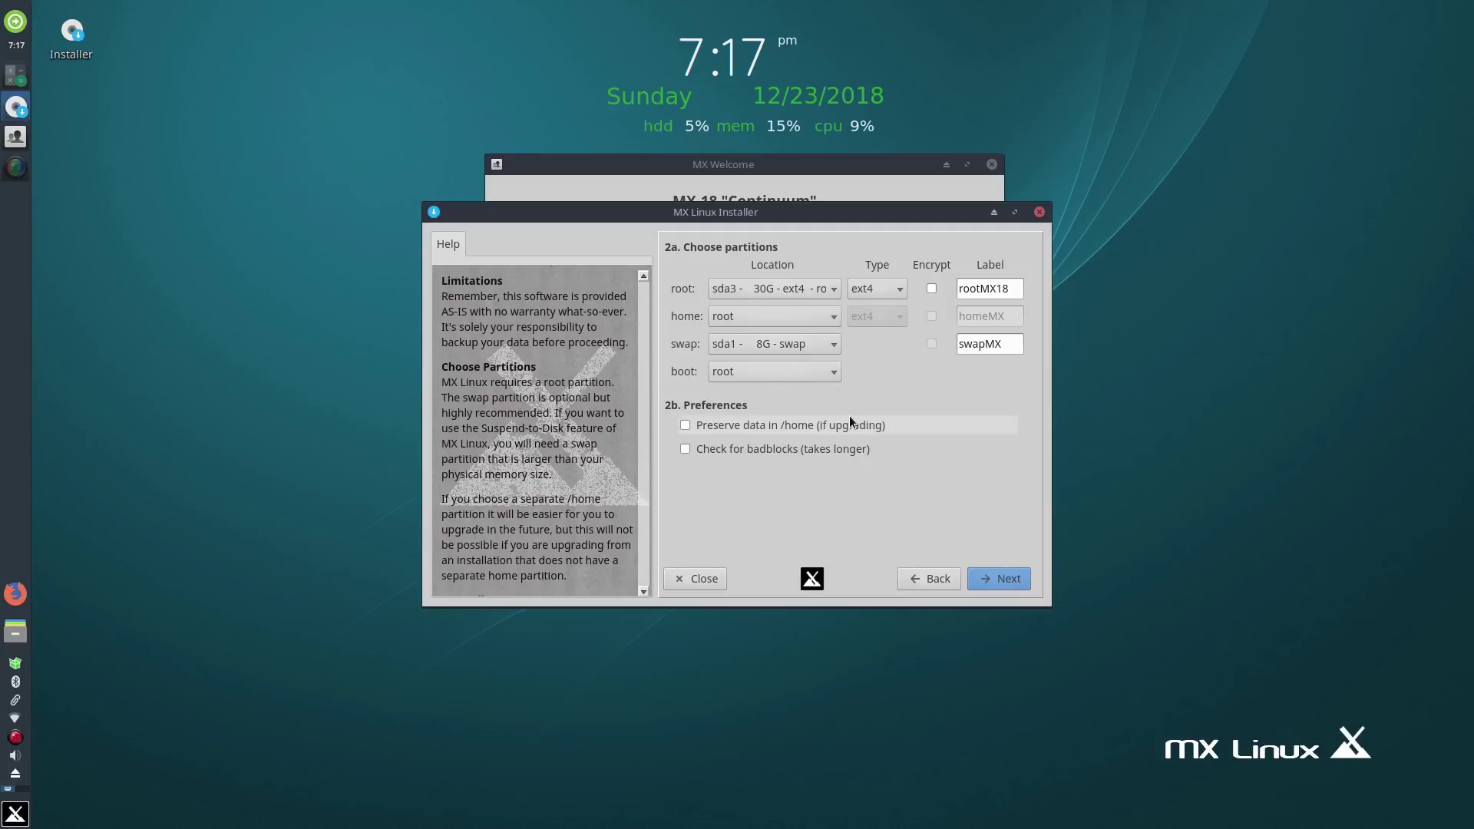
{"action": "left_click", "coordinate": [747, 370]}
{"action": "left_click", "coordinate": [747, 370]}
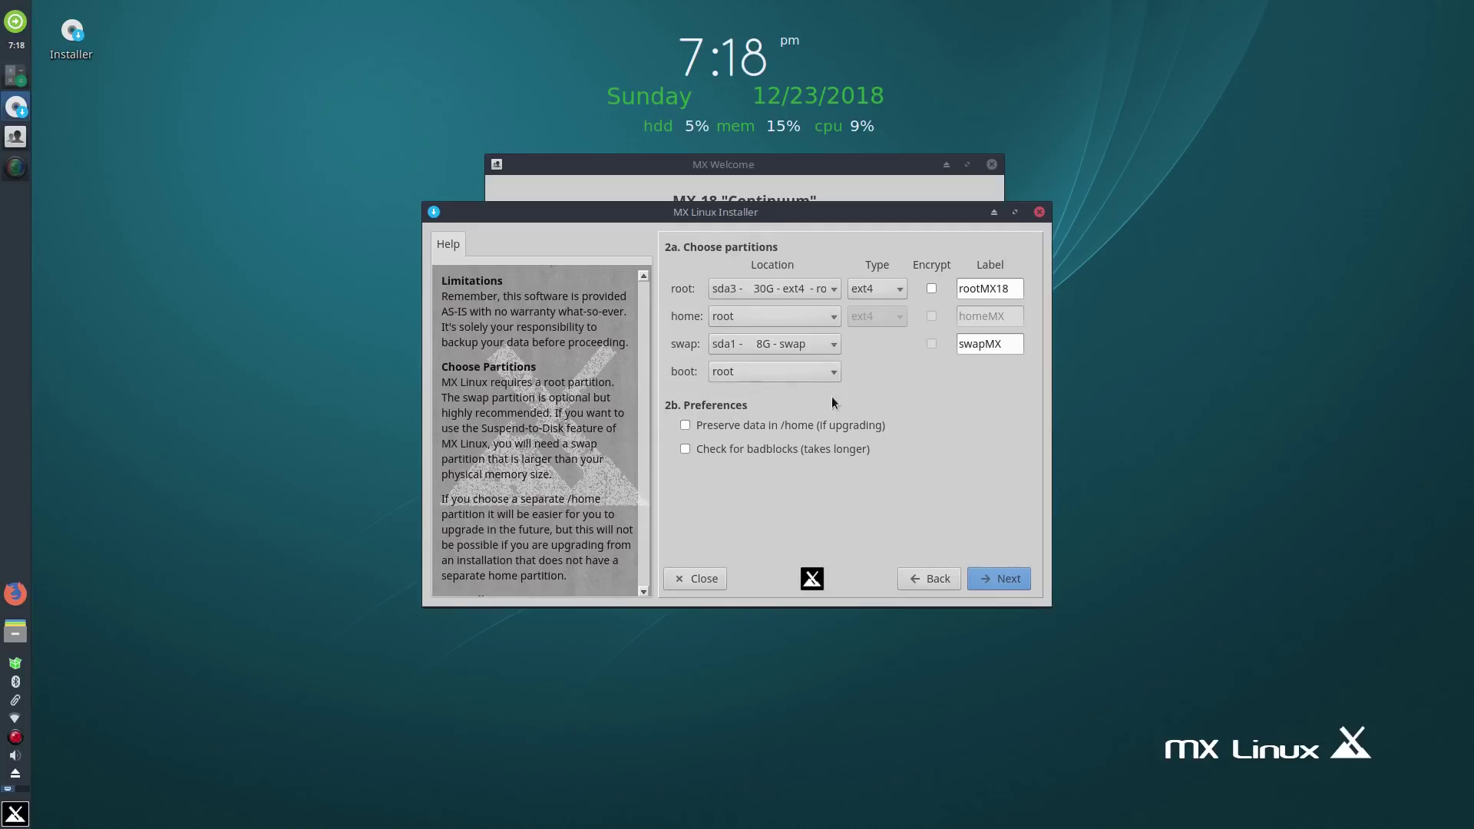
{"action": "left_click", "coordinate": [782, 371]}
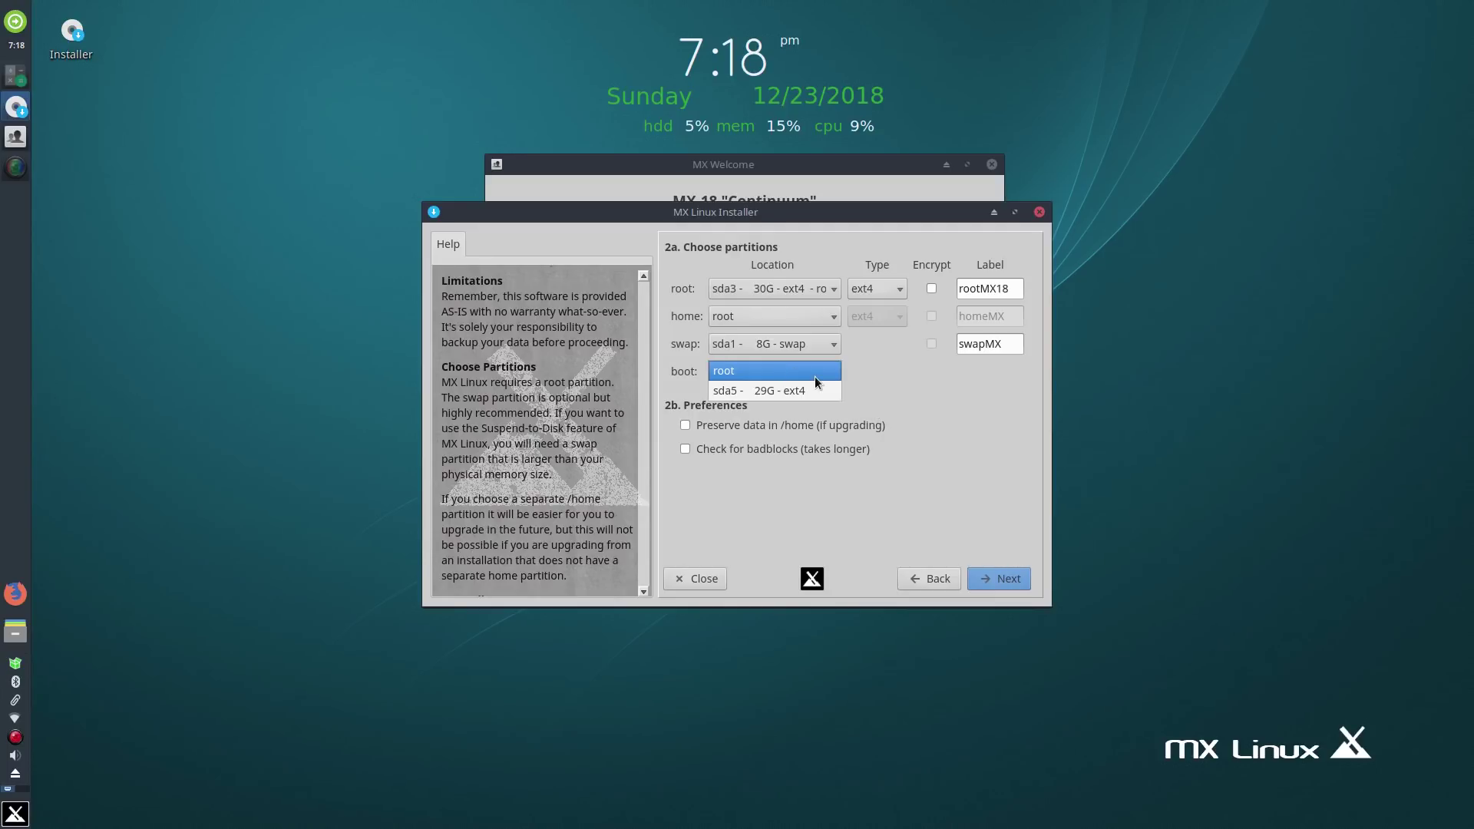
{"action": "left_click", "coordinate": [737, 370]}
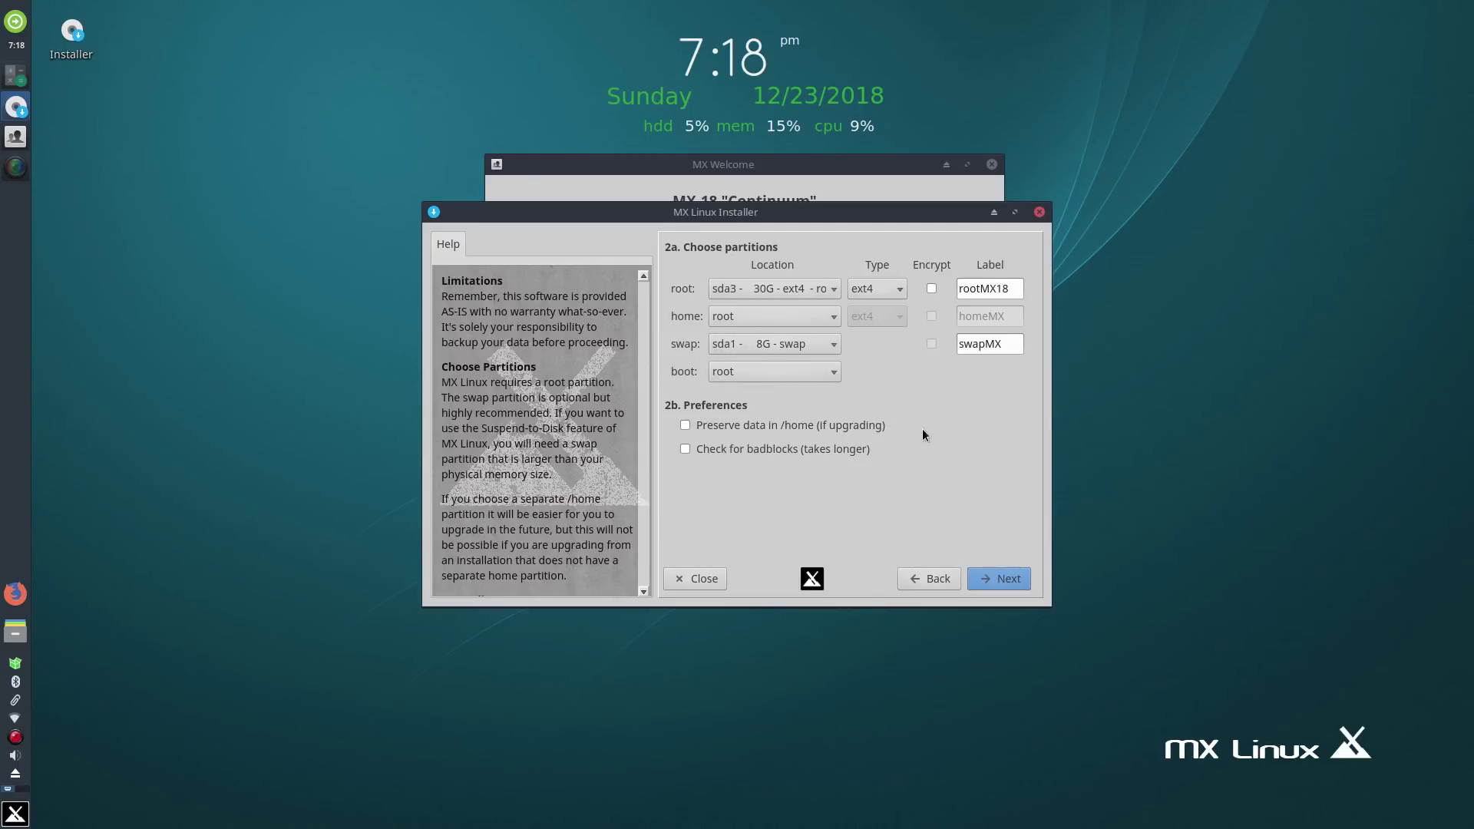
- Start the installation on the chosen partitions and confirm it, and install the GRUB bootloader on the ESP at sda2
{"action": "left_click", "coordinate": [1005, 579]}
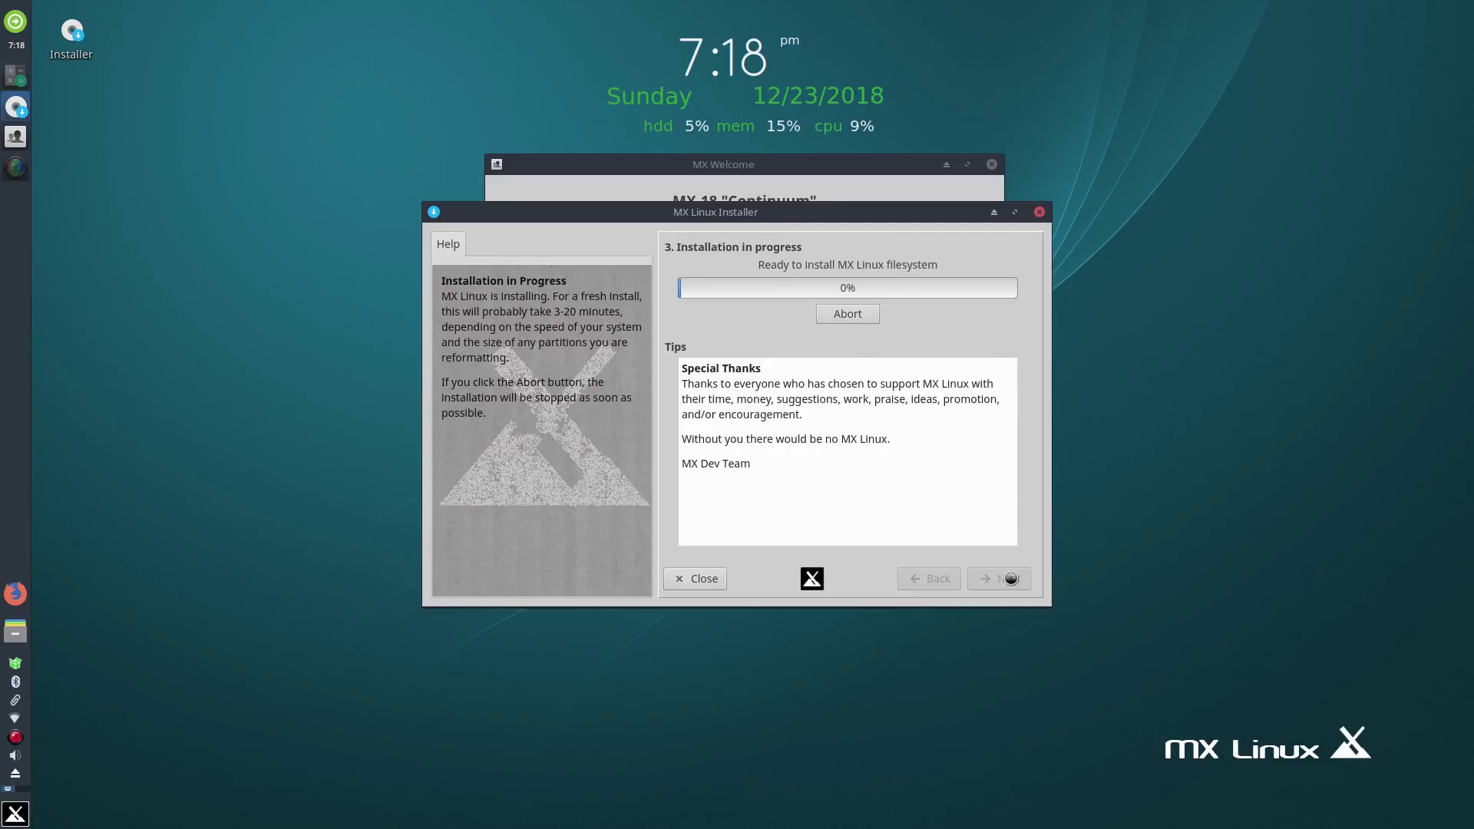
{"action": "left_click", "coordinate": [746, 413]}
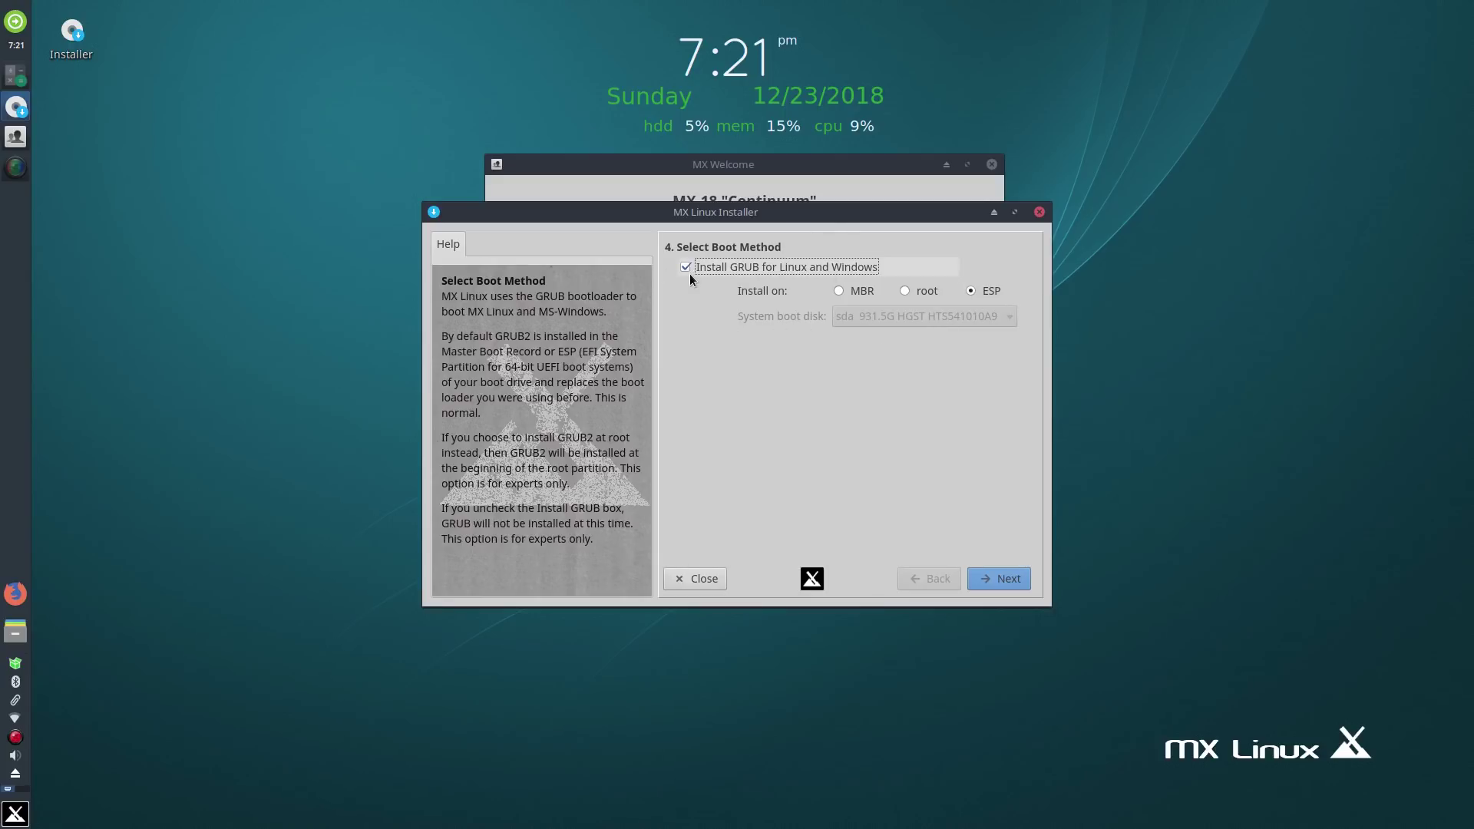
{"action": "left_click", "coordinate": [986, 570]}
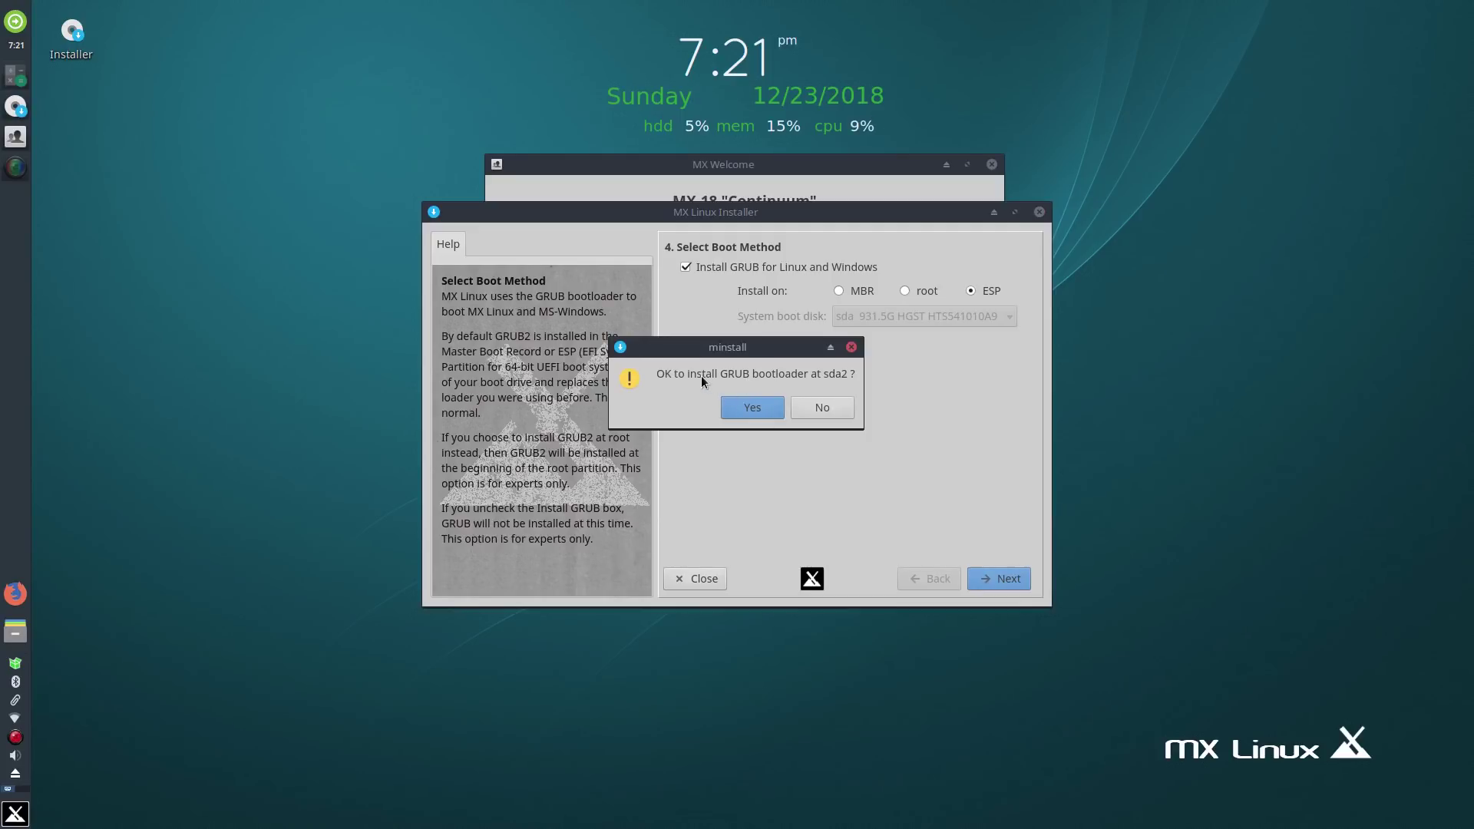
{"action": "left_click", "coordinate": [758, 407]}
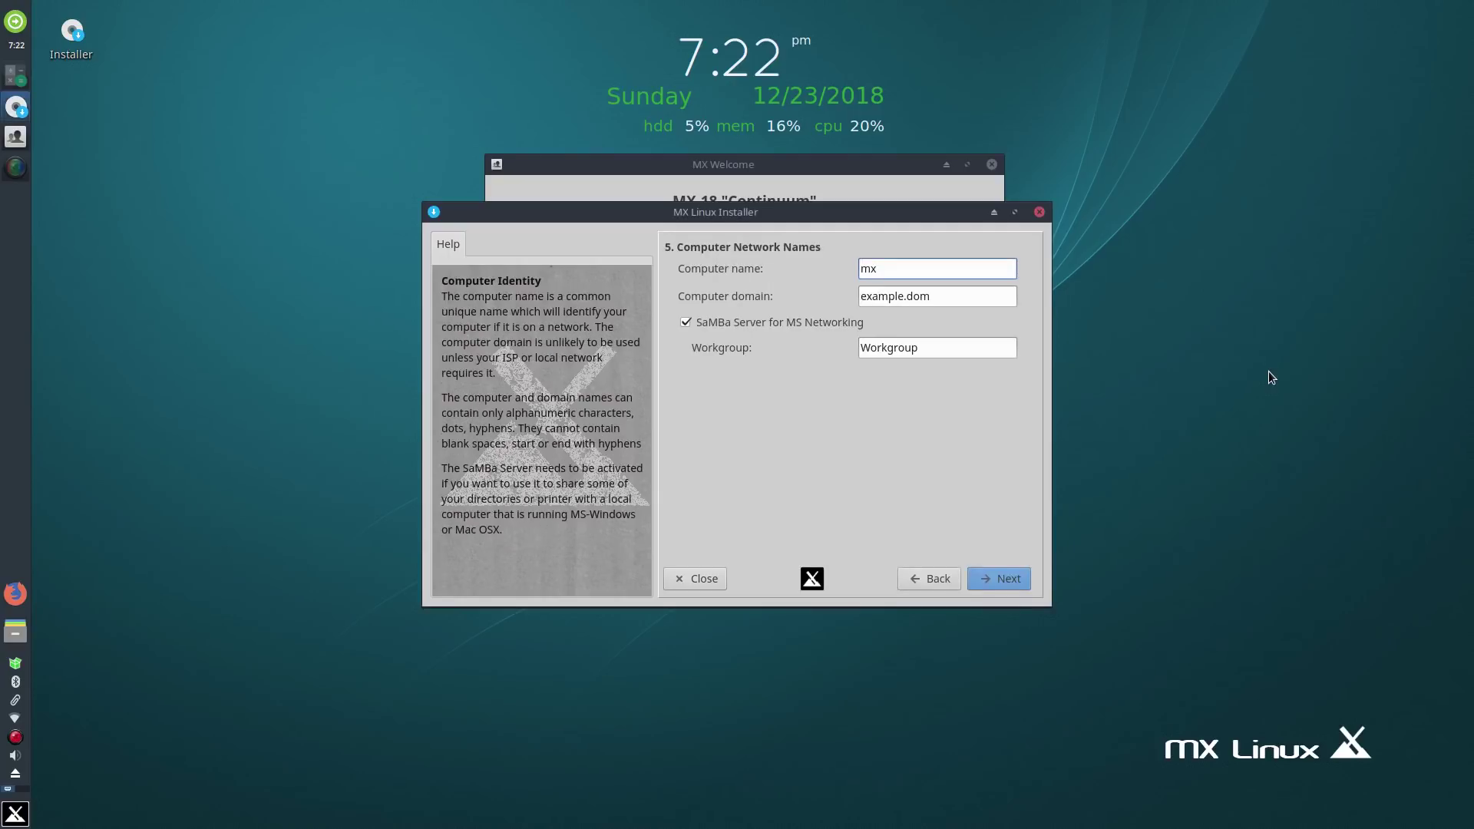
- Name the computer mx-tosh and set the default locale to en_AU.UTF-8
{"action": "type", "text": "-tosh"}
{"action": "left_click", "coordinate": [993, 578]}
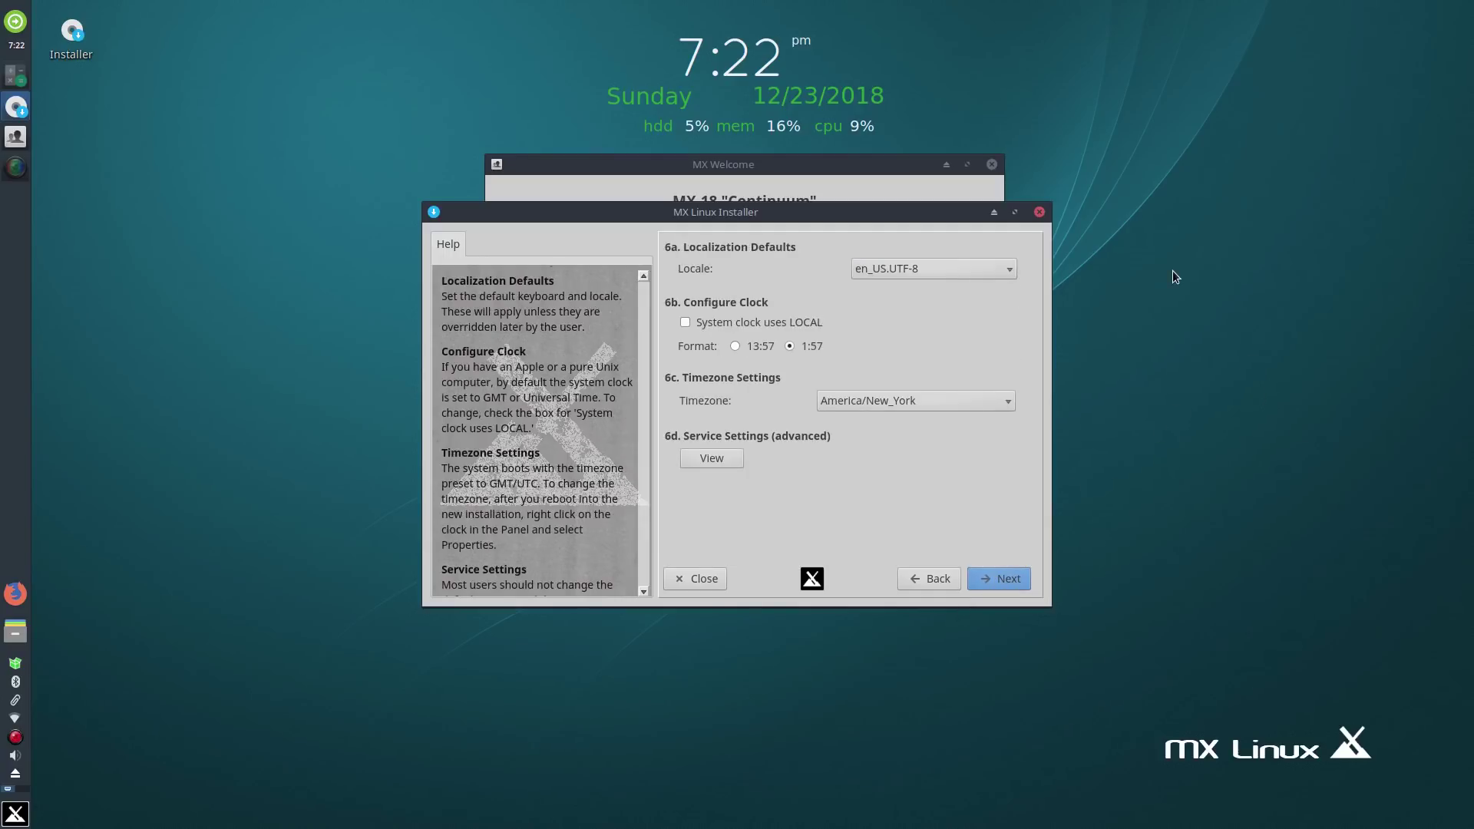
{"action": "left_click", "coordinate": [941, 264]}
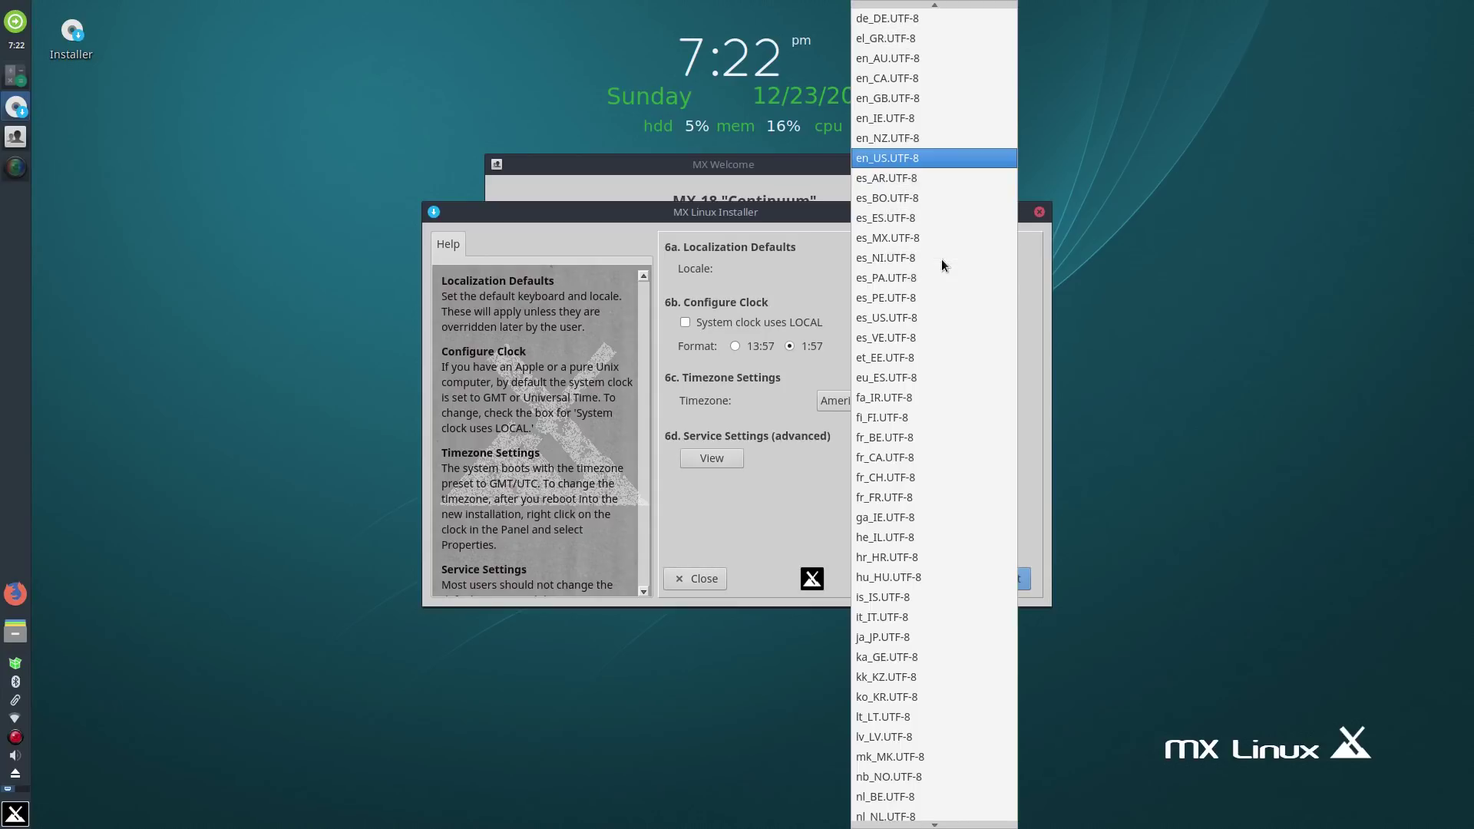
{"action": "left_click", "coordinate": [900, 58]}
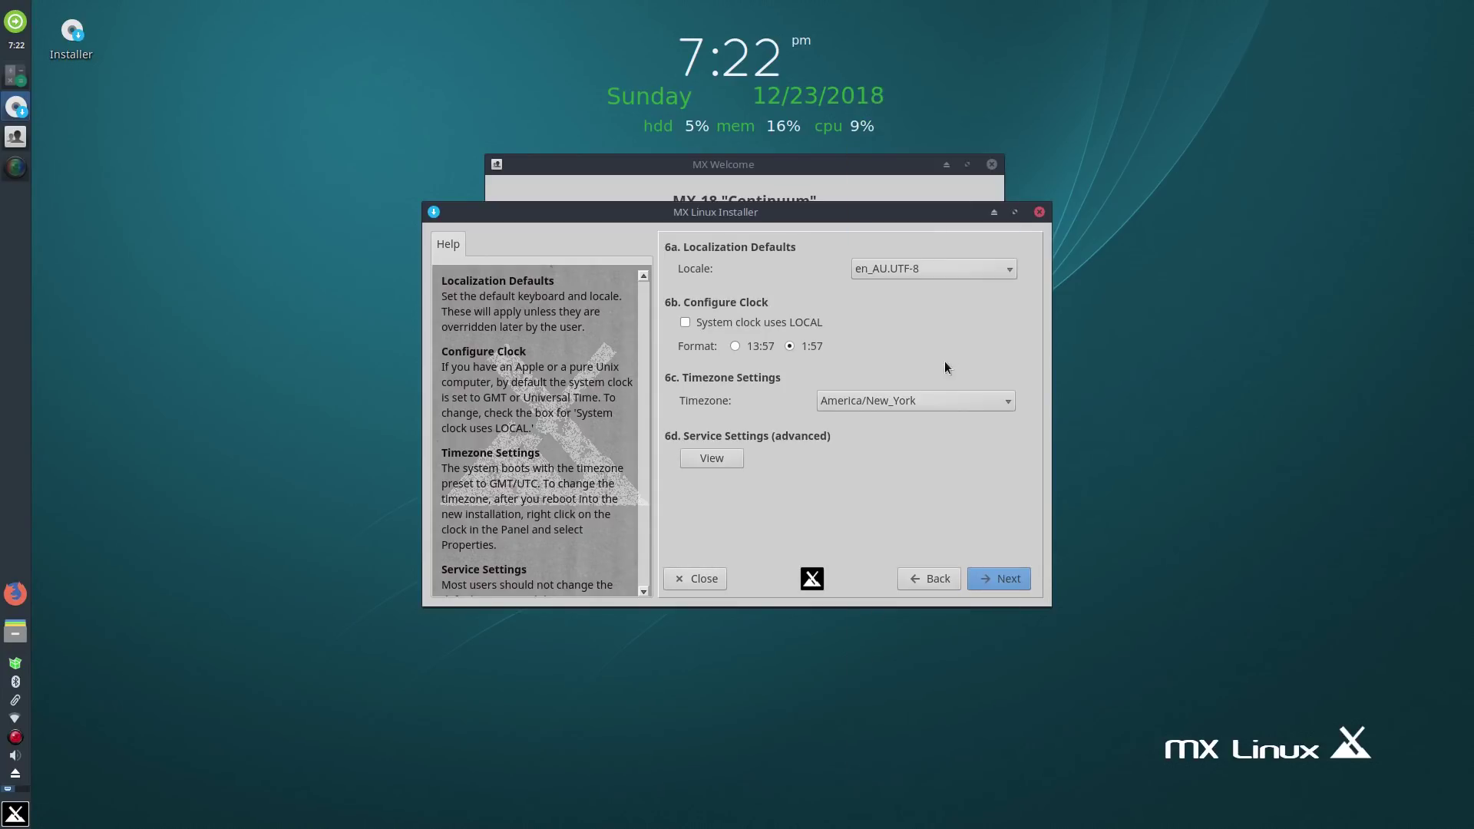
- Set the timezone to Australia/Perth and the clock to the 24-hour 13:57 format
{"action": "left_click", "coordinate": [891, 412]}
{"action": "scroll", "coordinate": [887, 411], "scroll_direction": "down", "scroll_amount": 20}
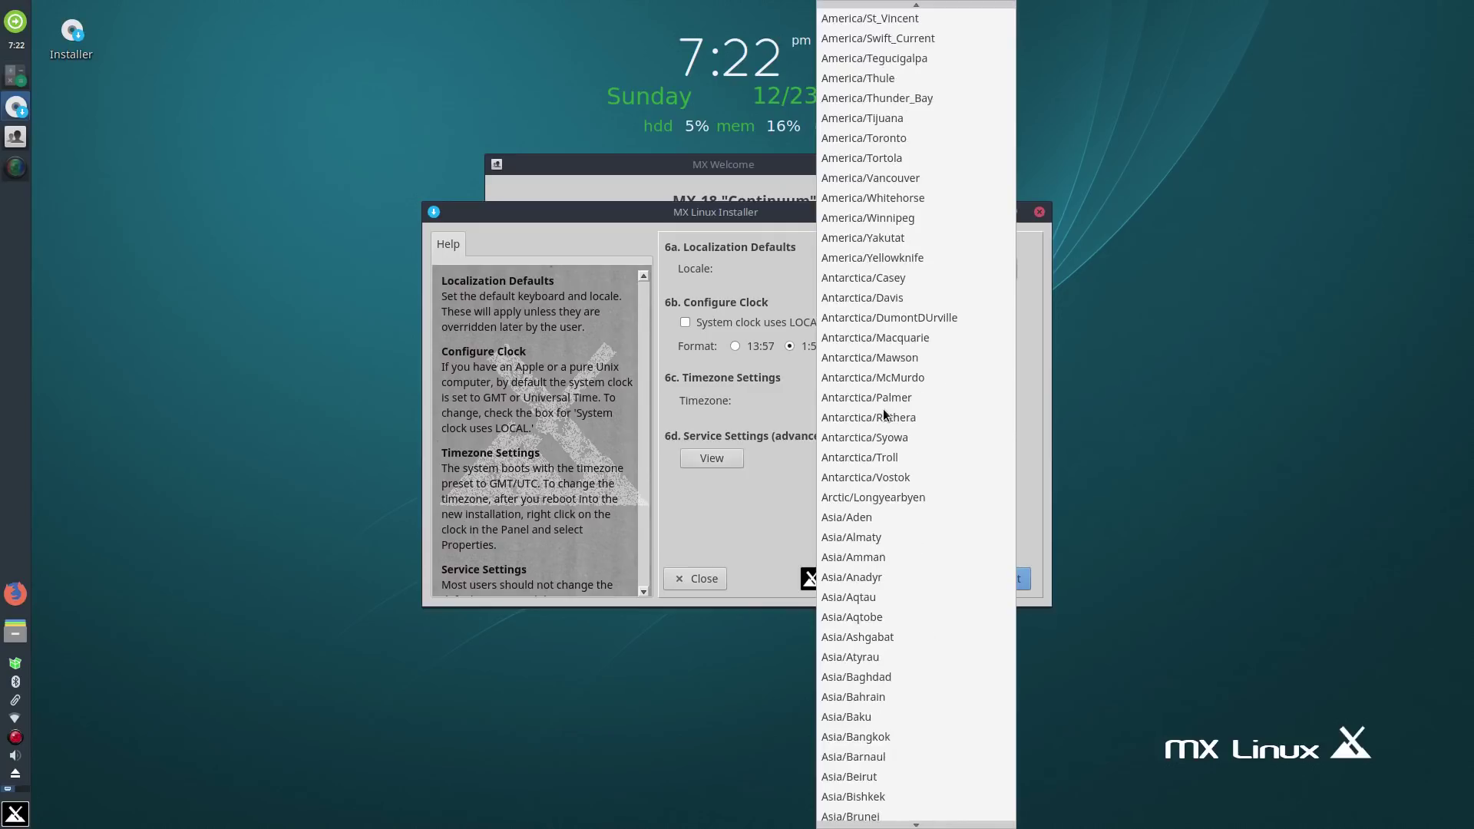
{"action": "scroll", "coordinate": [878, 415], "scroll_direction": "down", "scroll_amount": 9}
{"action": "scroll", "coordinate": [867, 417], "scroll_direction": "down", "scroll_amount": 7}
{"action": "left_click", "coordinate": [884, 560]}
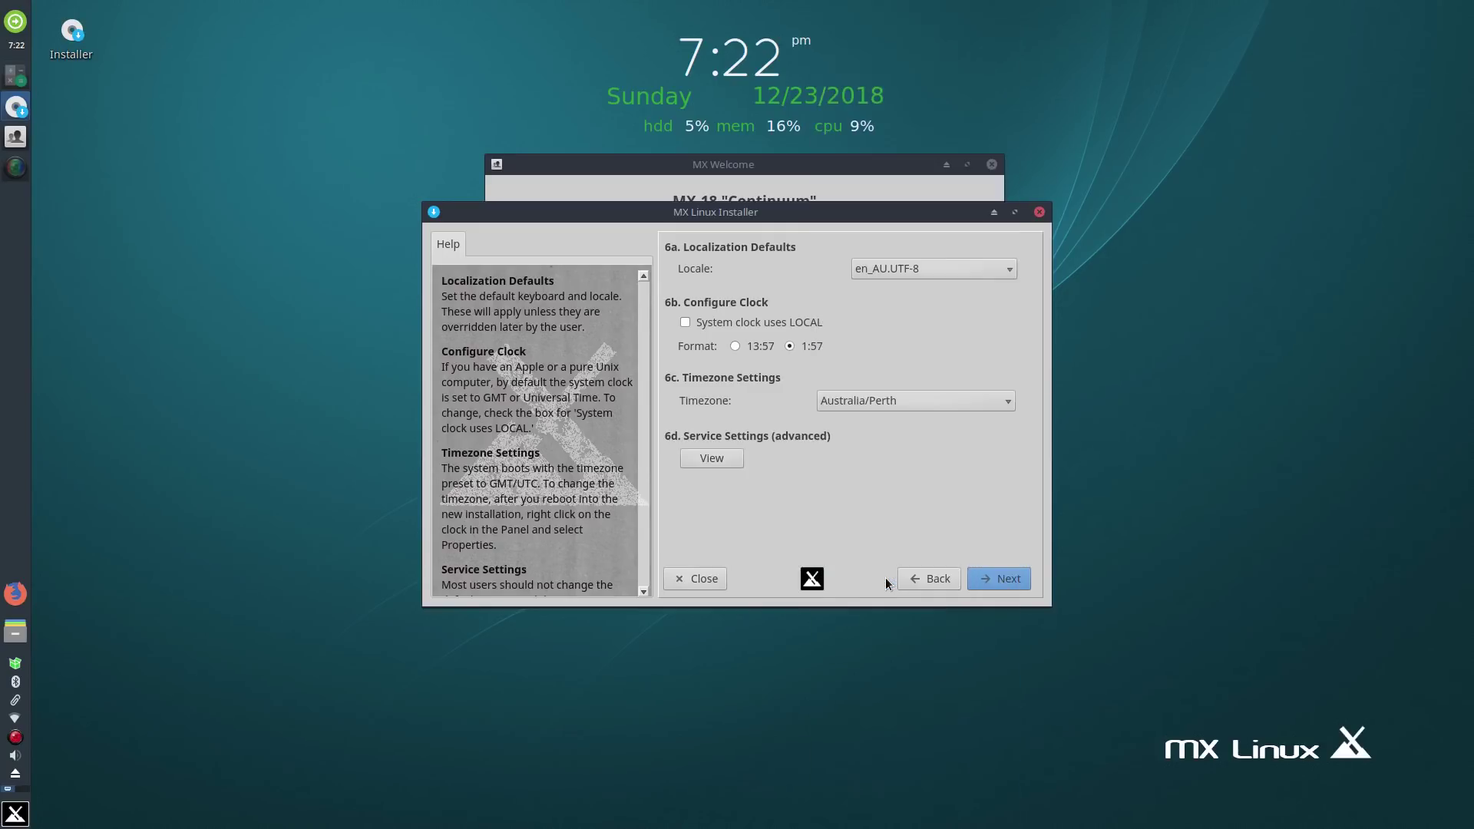
{"action": "left_click", "coordinate": [734, 346]}
- Review the list of common services to enable, and return to the localization settings
{"action": "left_click", "coordinate": [721, 456]}
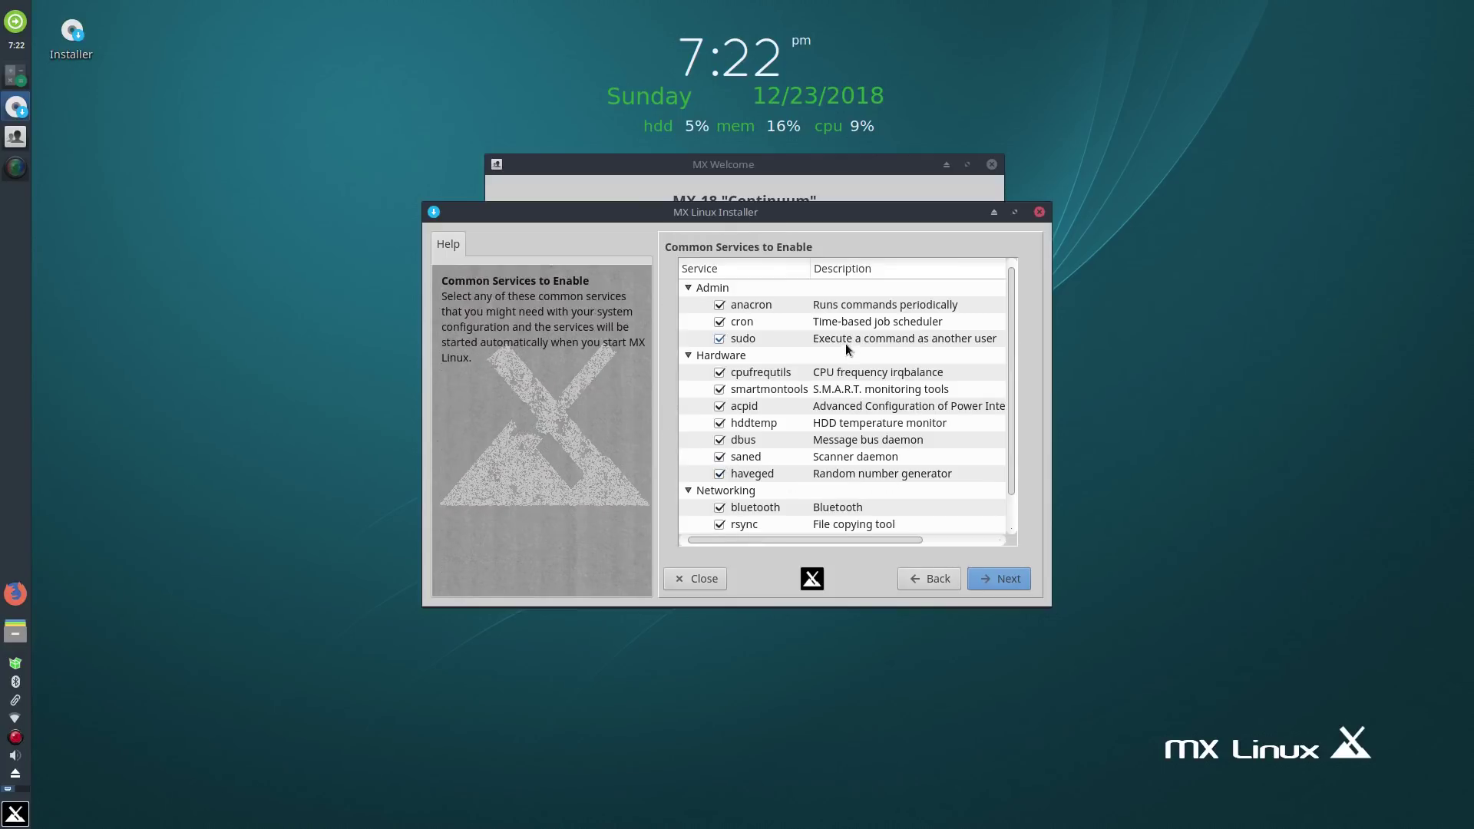
{"action": "scroll", "coordinate": [807, 482], "scroll_direction": "down", "scroll_amount": 1}
{"action": "scroll", "coordinate": [833, 416], "scroll_direction": "up", "scroll_amount": 1}
{"action": "left_click", "coordinate": [935, 585]}
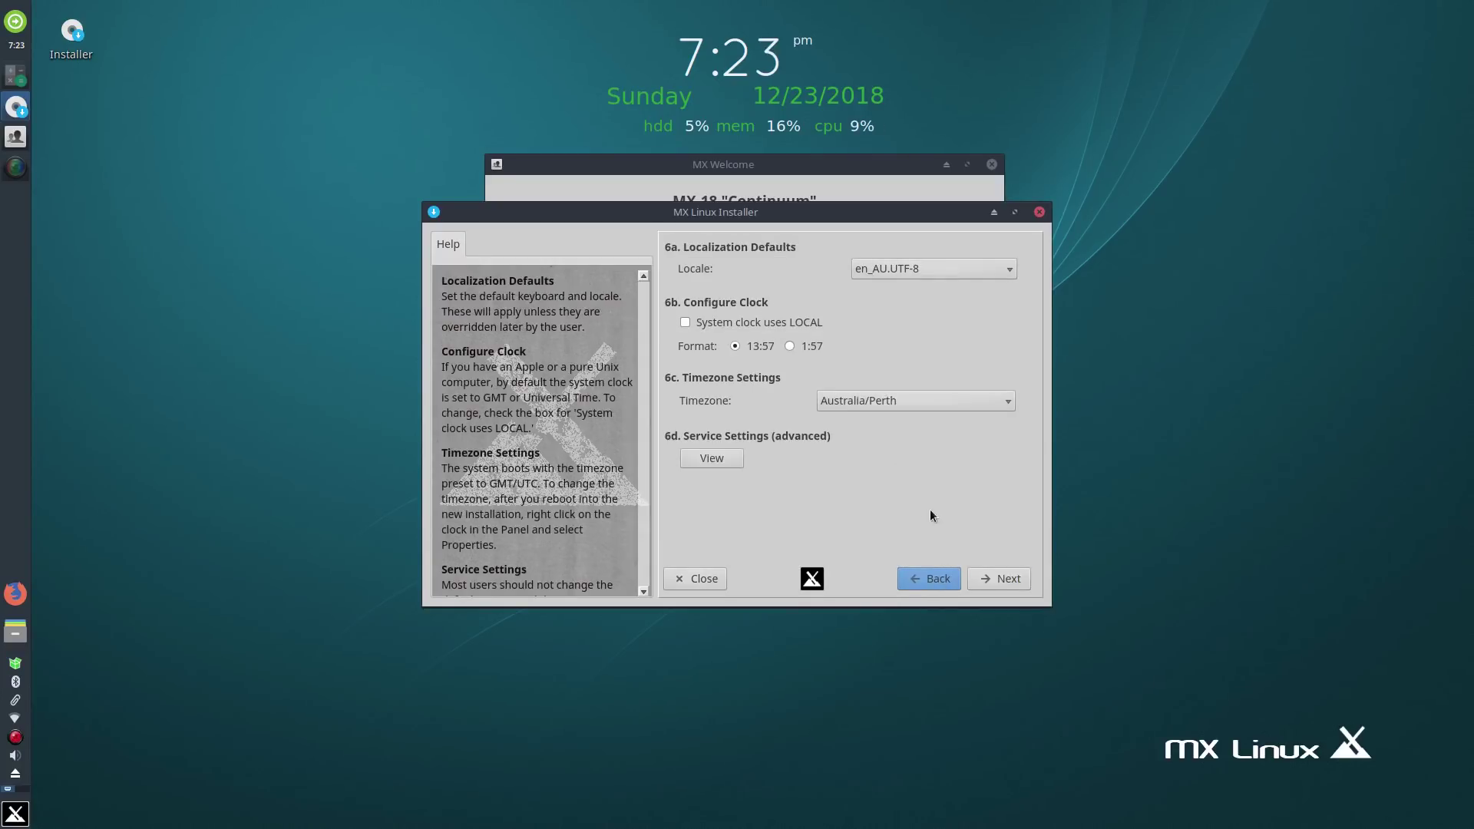
- Fill in the default user's login name and password and the root password, and finish the installation without rebooting
{"action": "left_click", "coordinate": [1001, 581]}
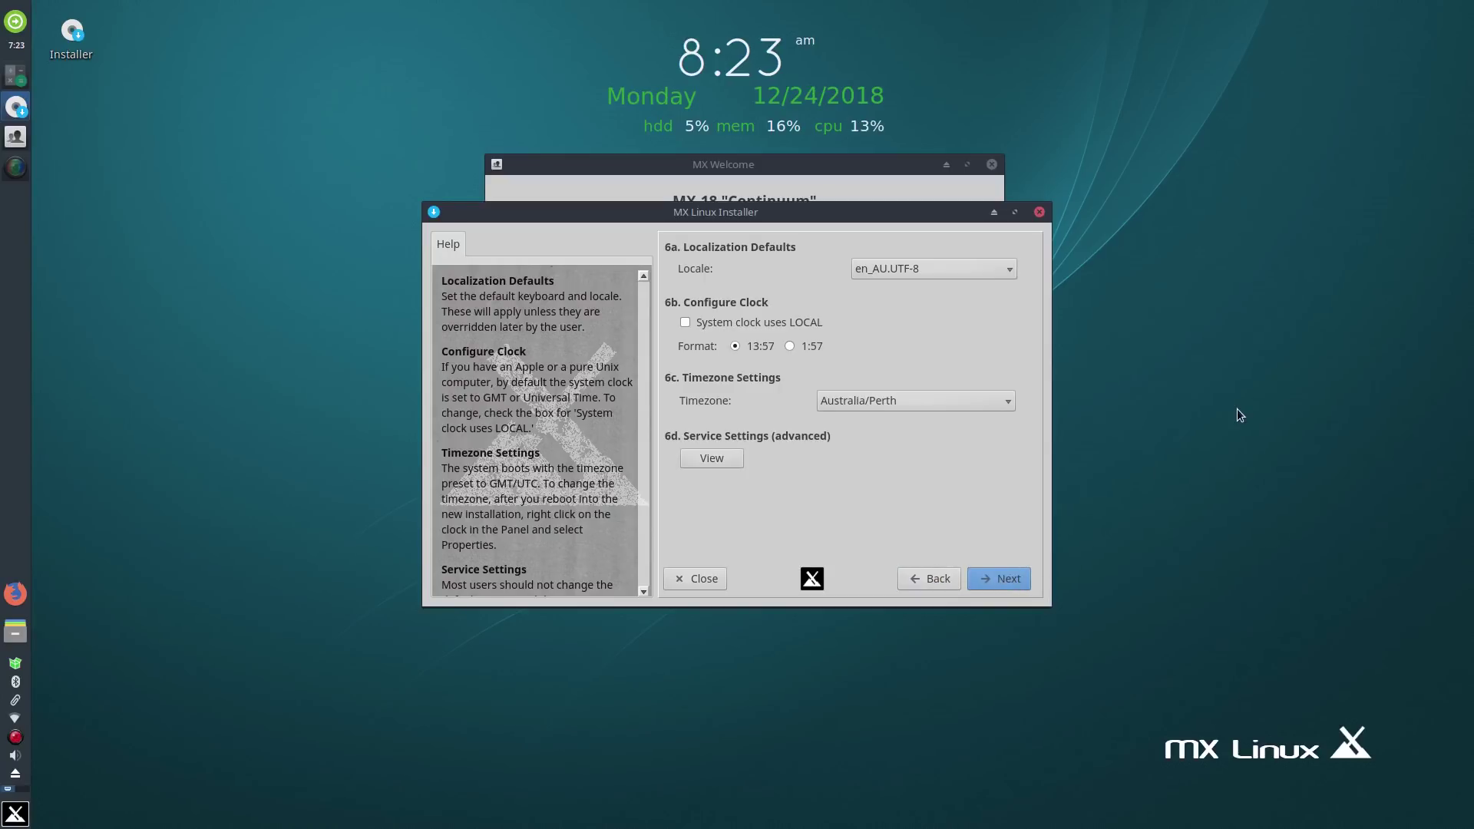
{"action": "key", "text": "Return"}
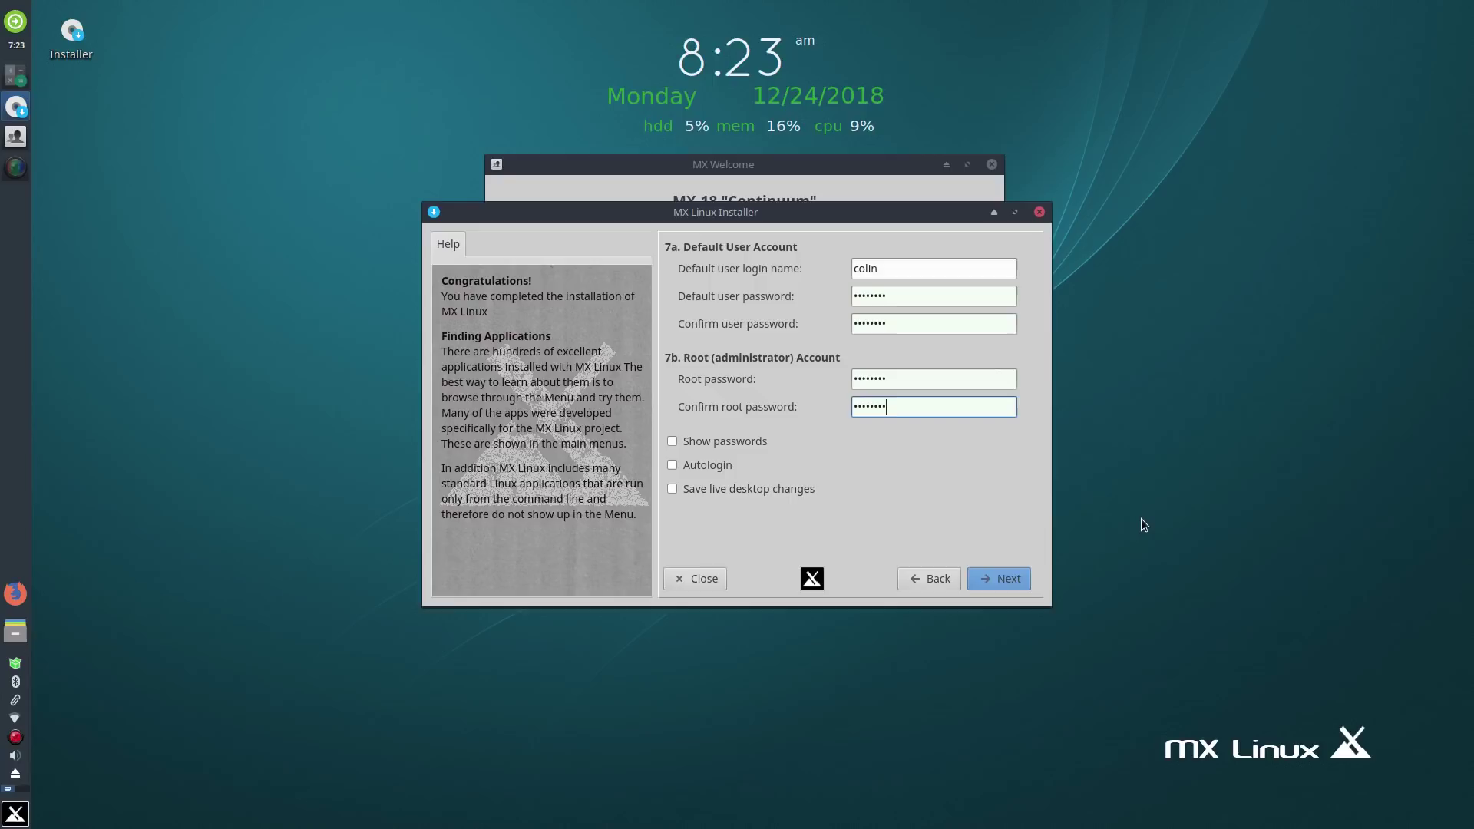
{"action": "left_click", "coordinate": [1006, 581]}
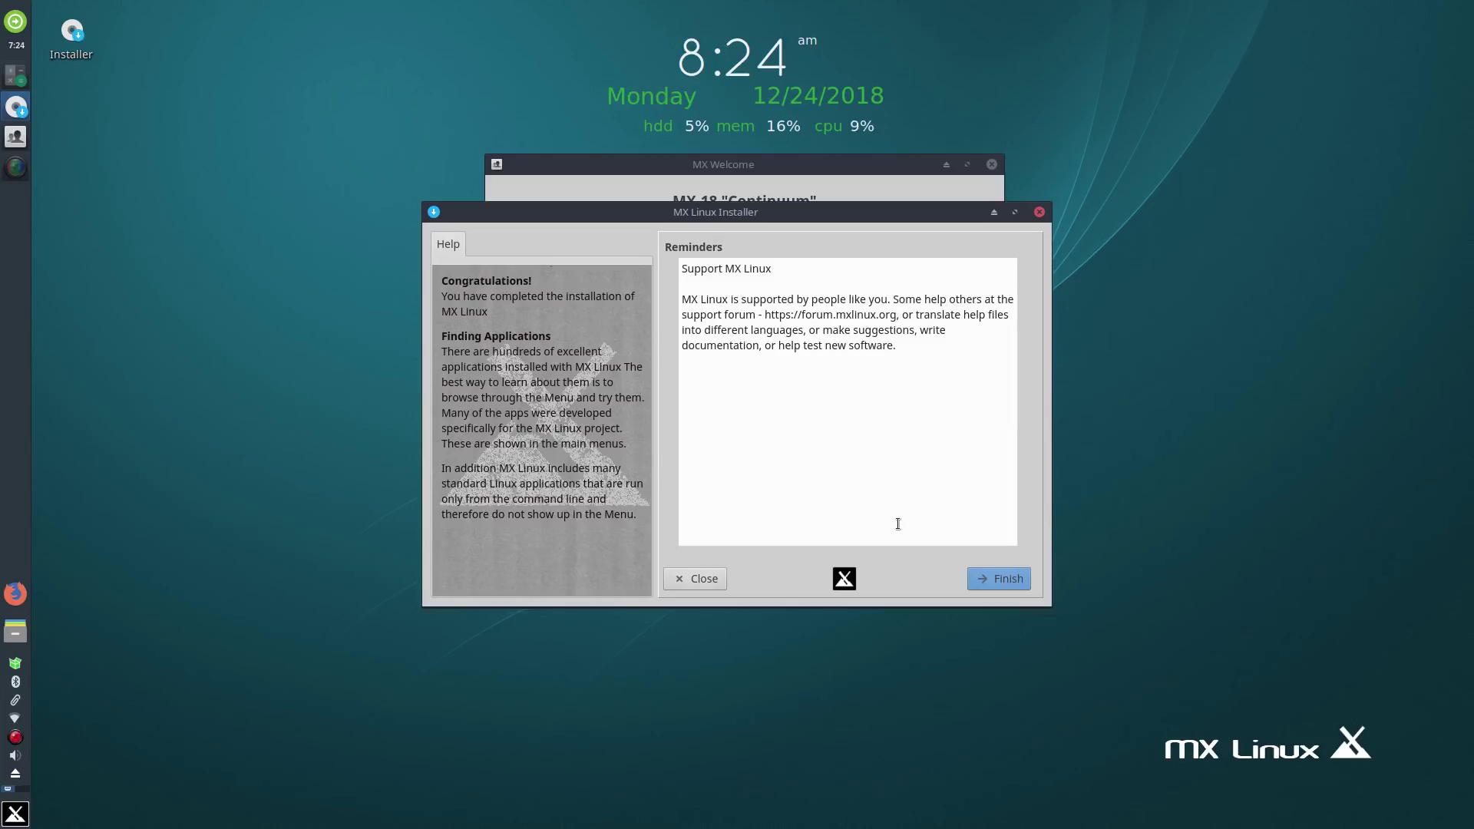
{"action": "left_click", "coordinate": [1009, 580]}
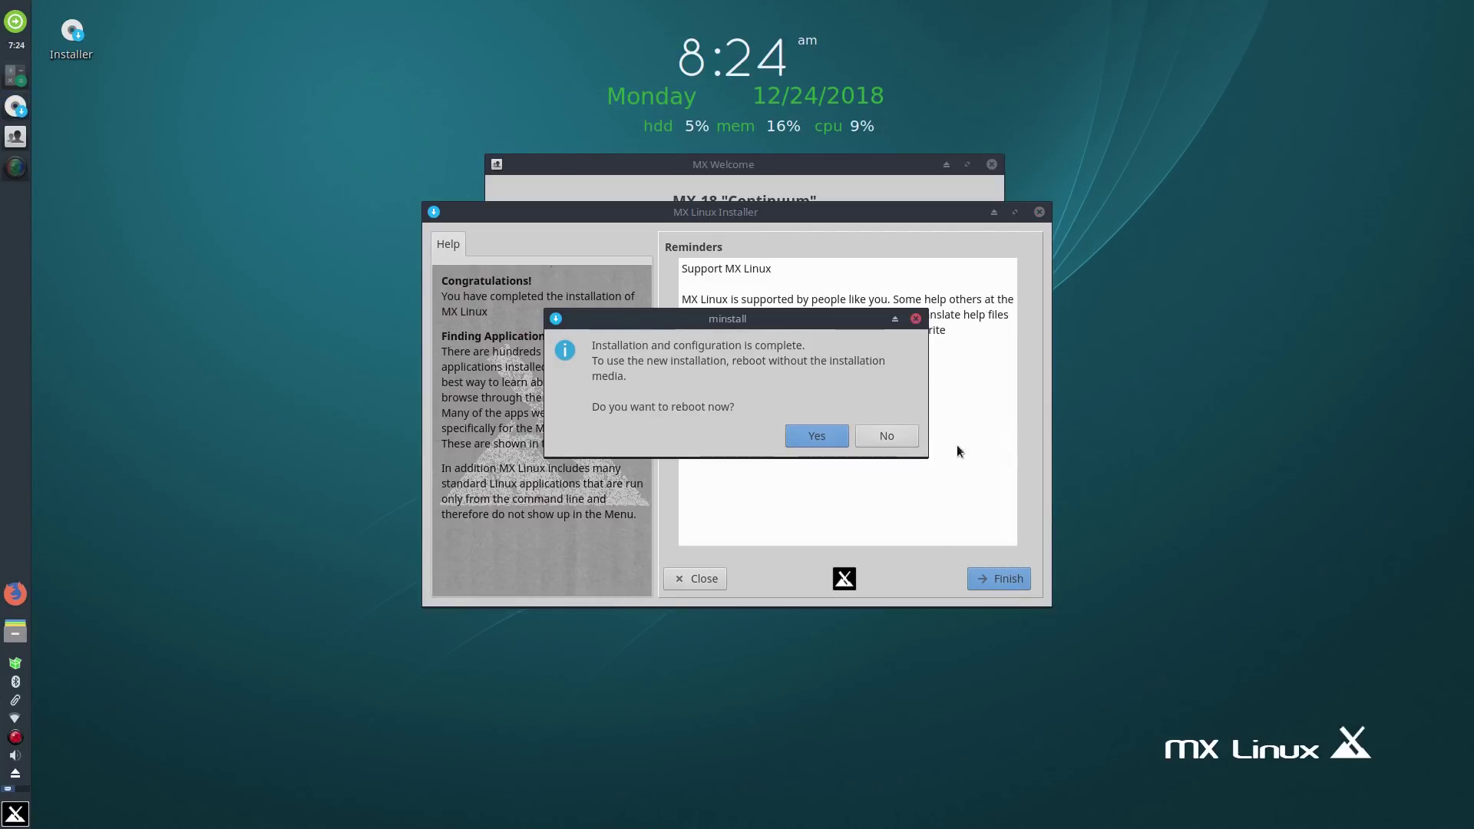
{"action": "left_click", "coordinate": [889, 436]}
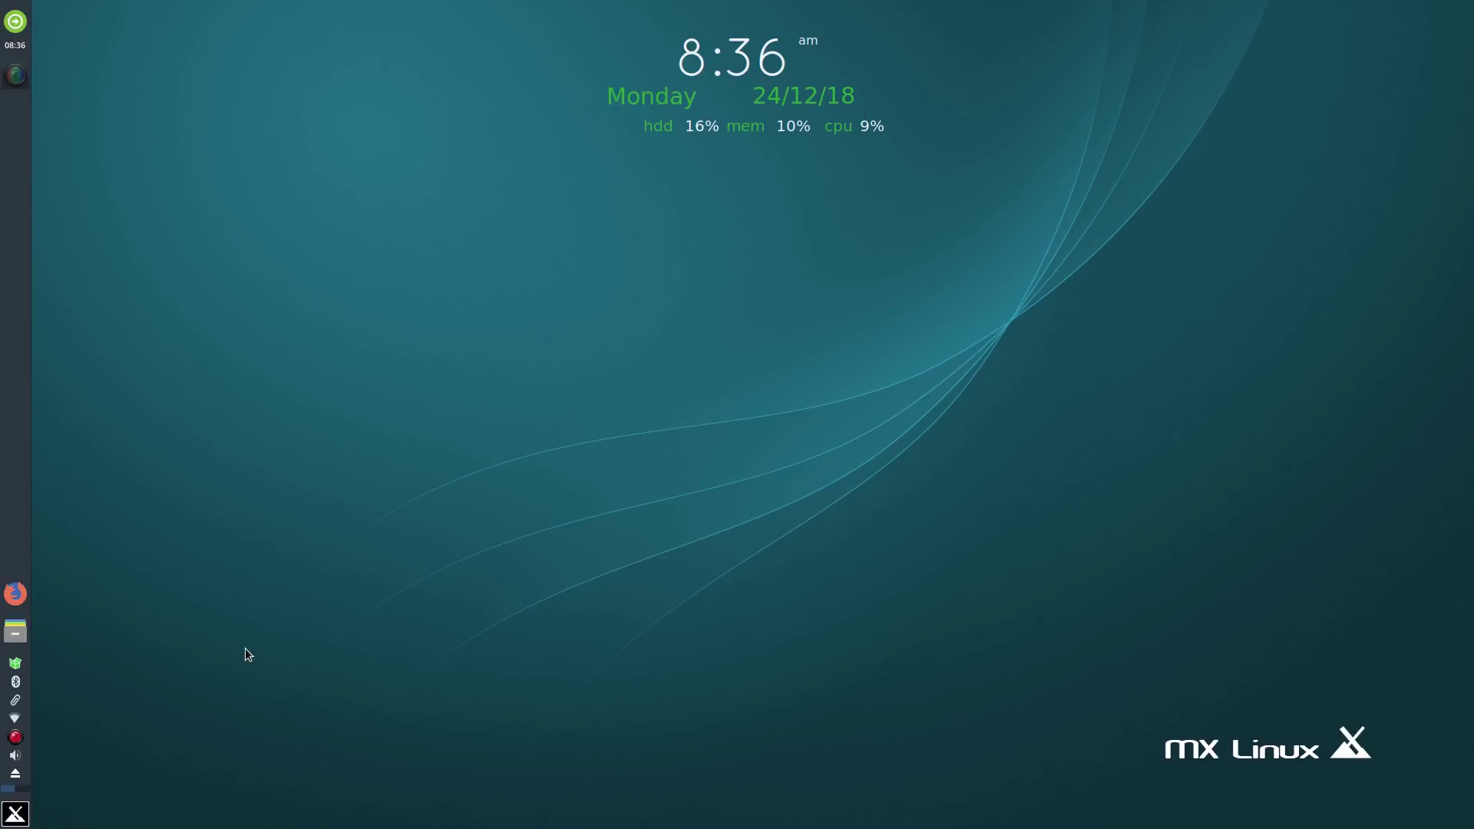
- Run the full upgrade in MX Updater with the terminal window closing automatically, and dismiss the granted-permissions notice
{"action": "left_click", "coordinate": [16, 664]}
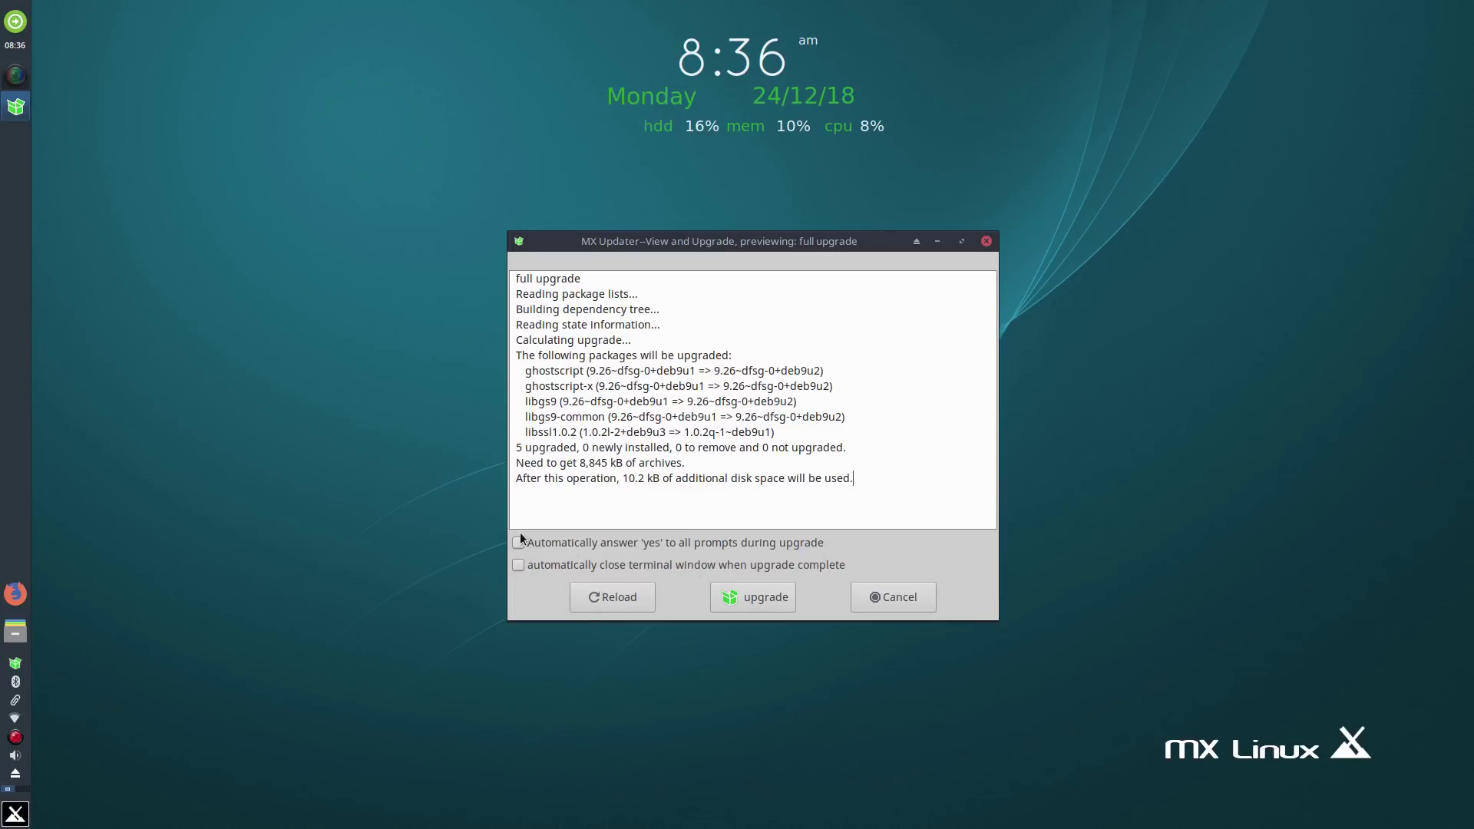
{"action": "left_click", "coordinate": [518, 566]}
{"action": "left_click", "coordinate": [768, 601]}
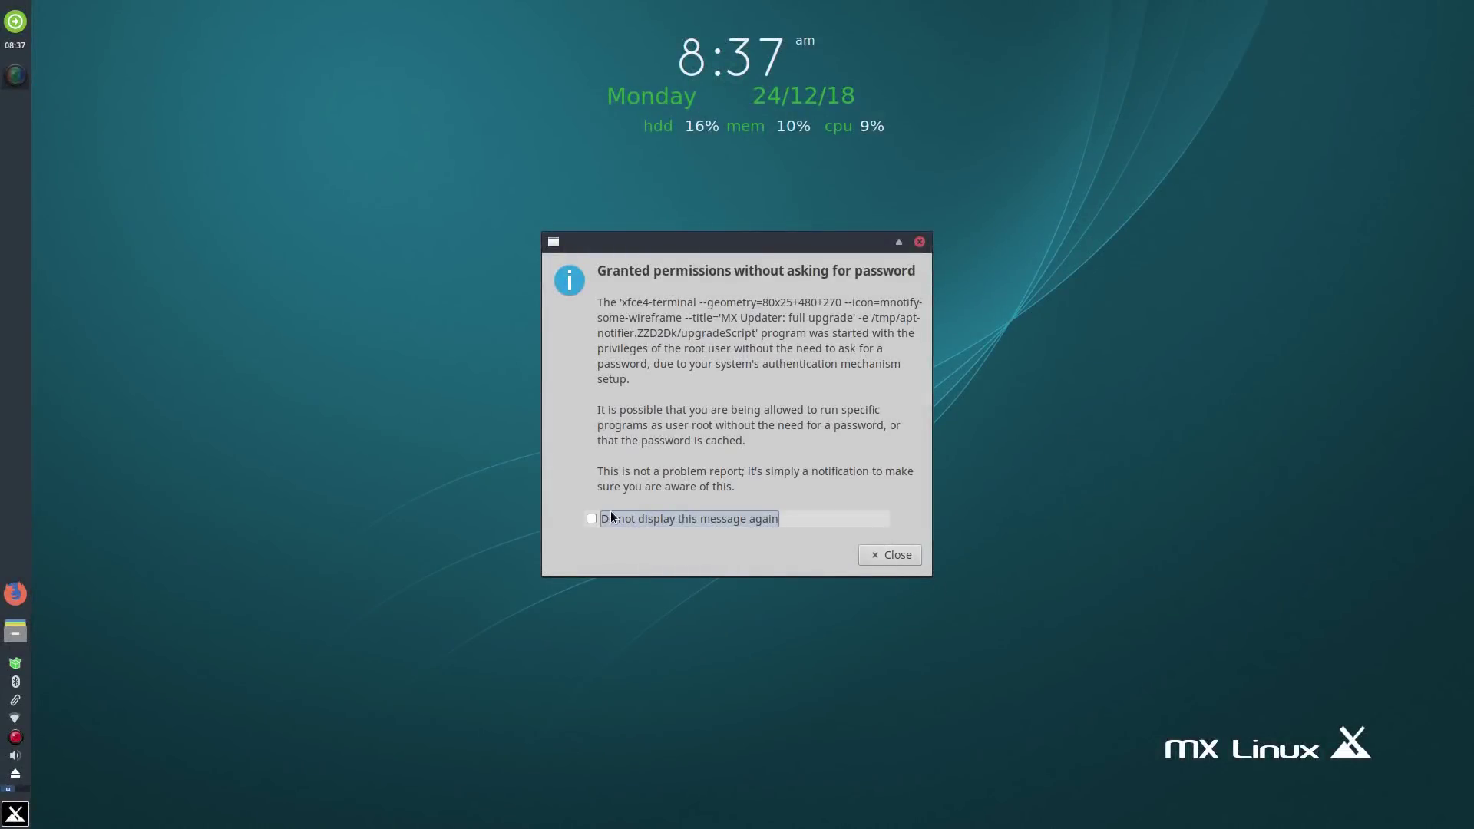
{"action": "left_click", "coordinate": [883, 555]}
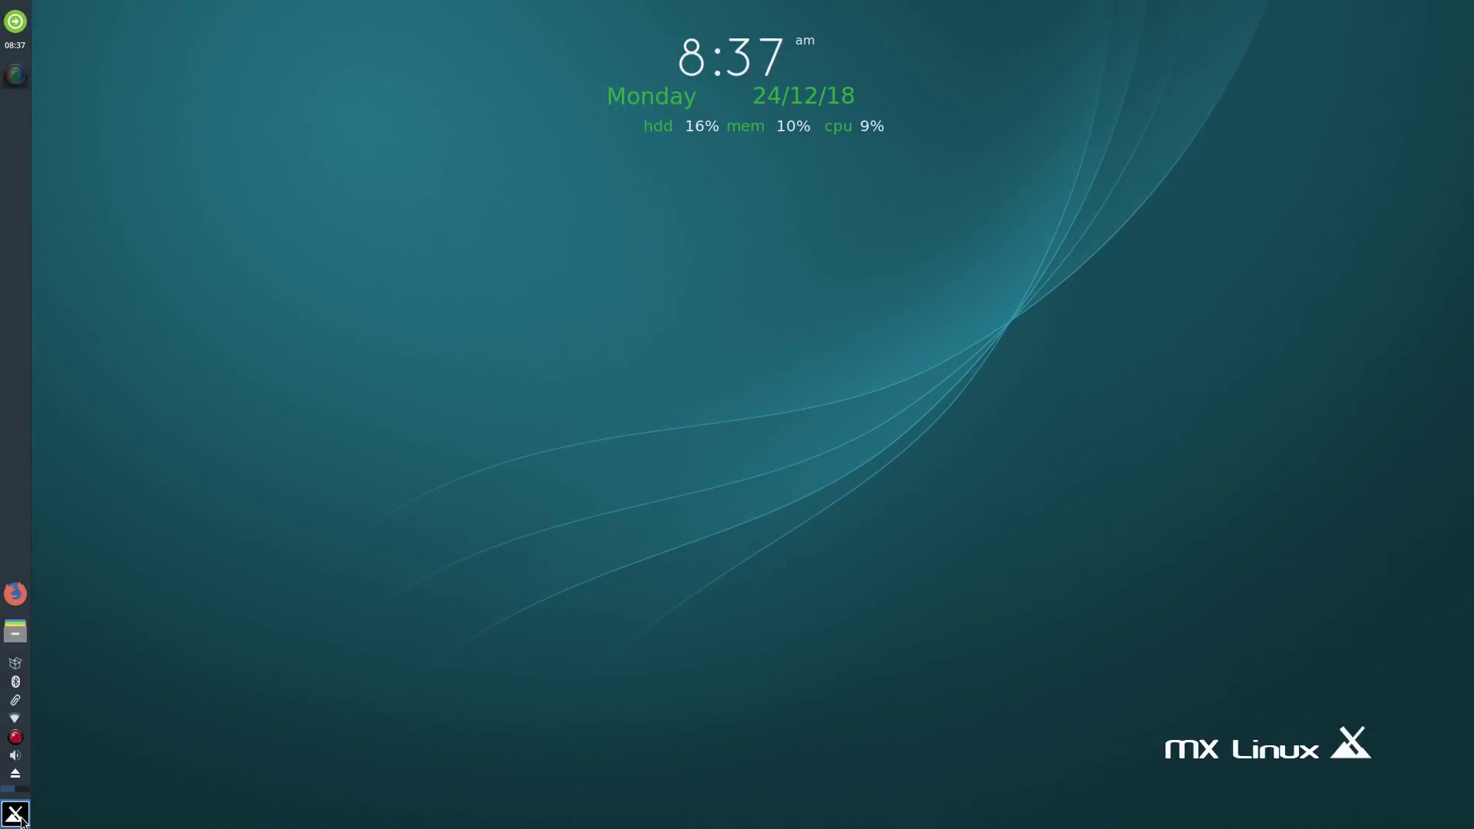
- Open MX Tools and review the preinstalled Multimedia applications
{"action": "left_click", "coordinate": [19, 816]}
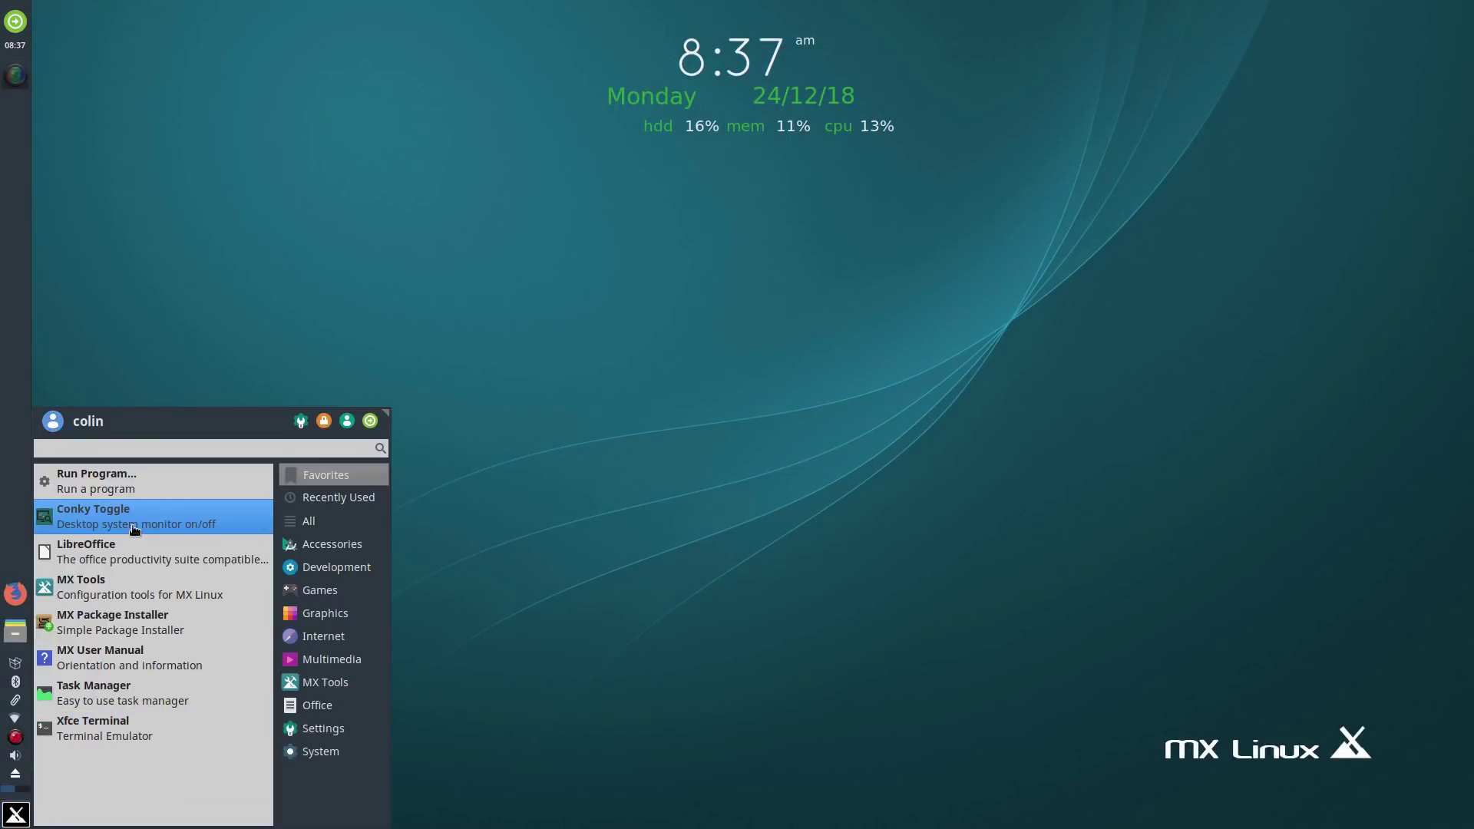
{"action": "left_click", "coordinate": [132, 585]}
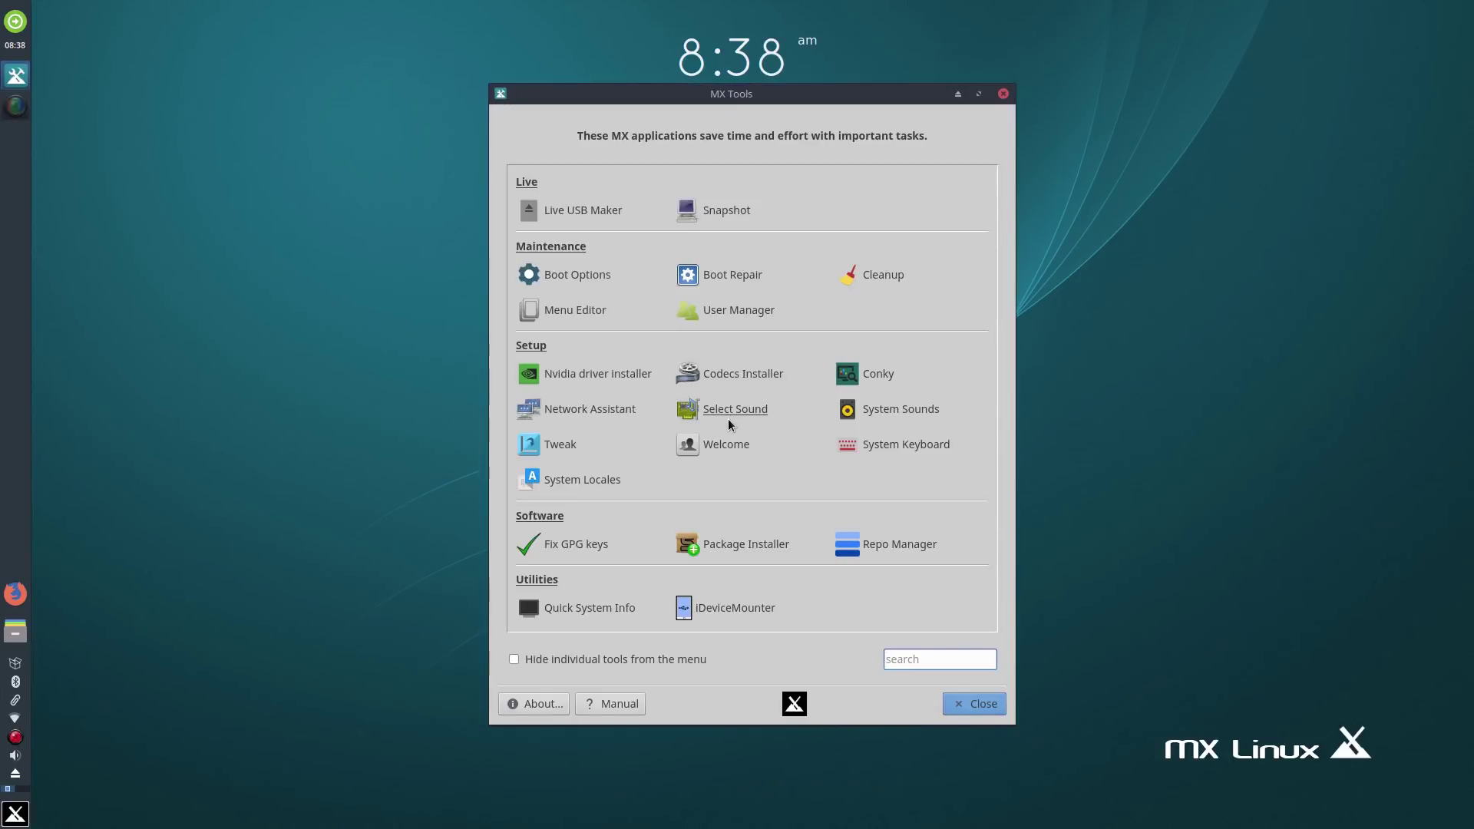
{"action": "left_click", "coordinate": [15, 813]}
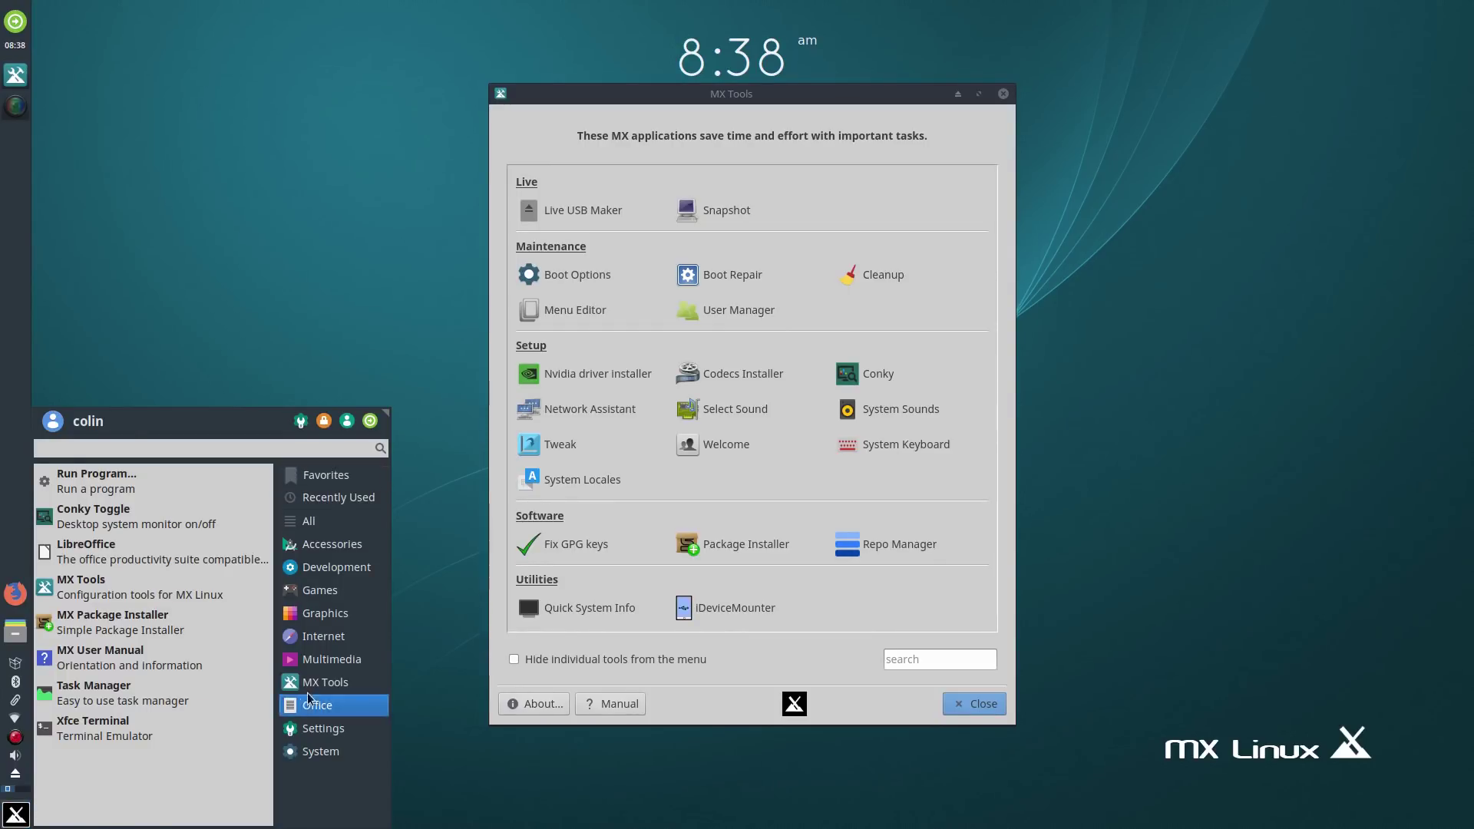
{"action": "left_click", "coordinate": [322, 662]}
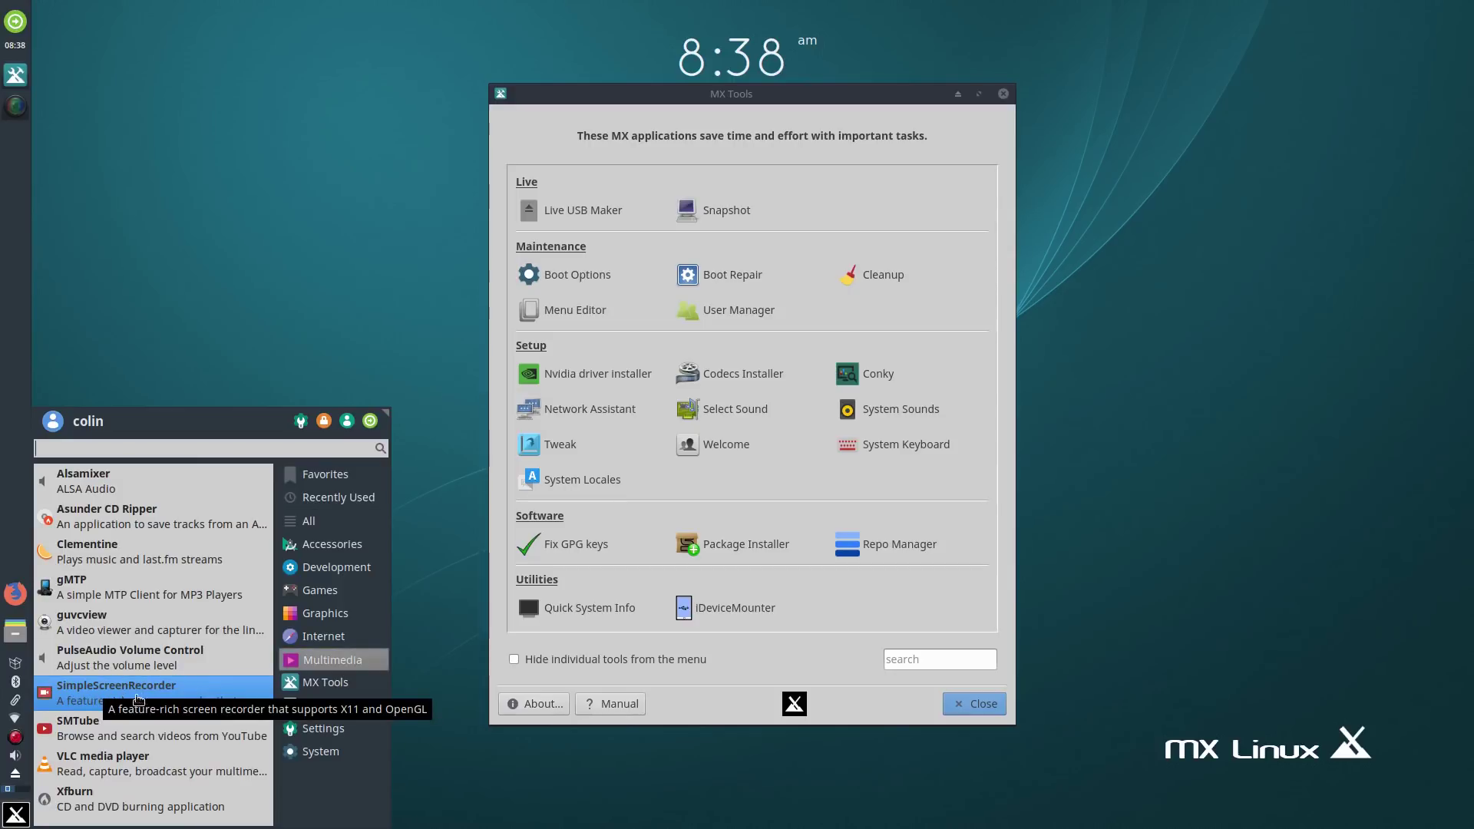
{"action": "left_click", "coordinate": [17, 815]}
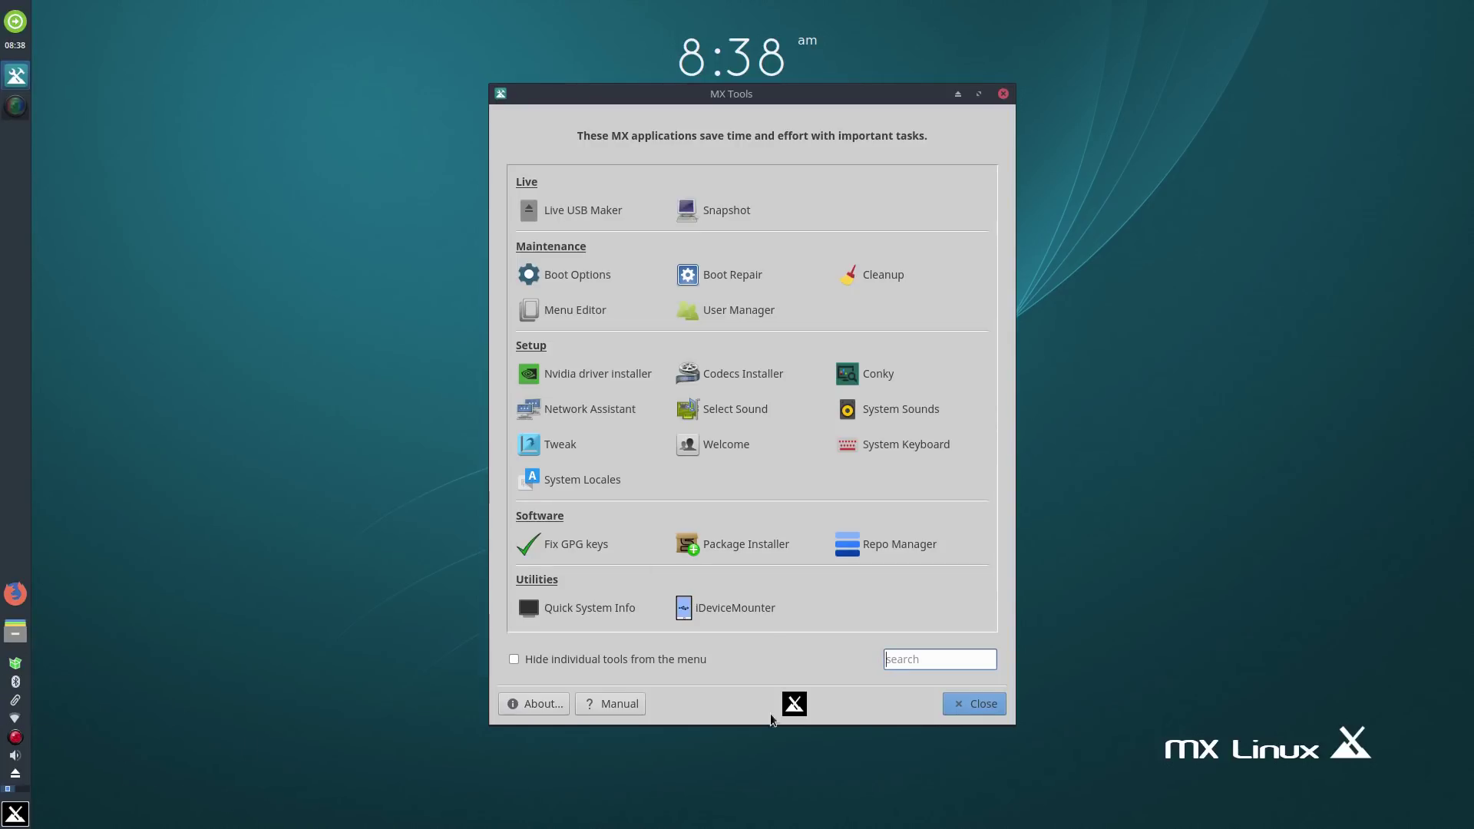
- Run the pending full upgrade of the yad package in MX Updater
{"action": "left_click", "coordinate": [17, 665]}
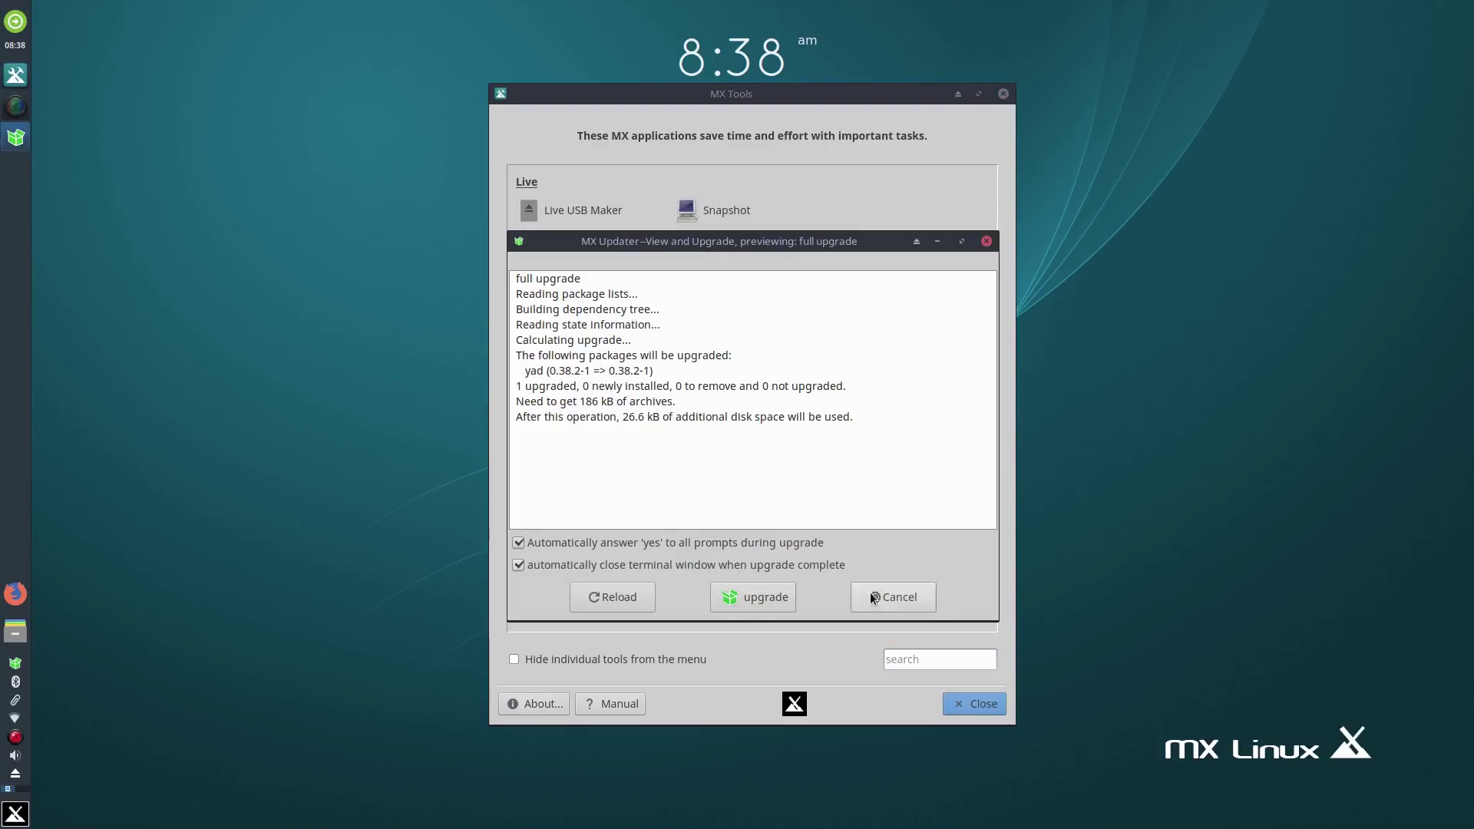
{"action": "left_click", "coordinate": [743, 600]}
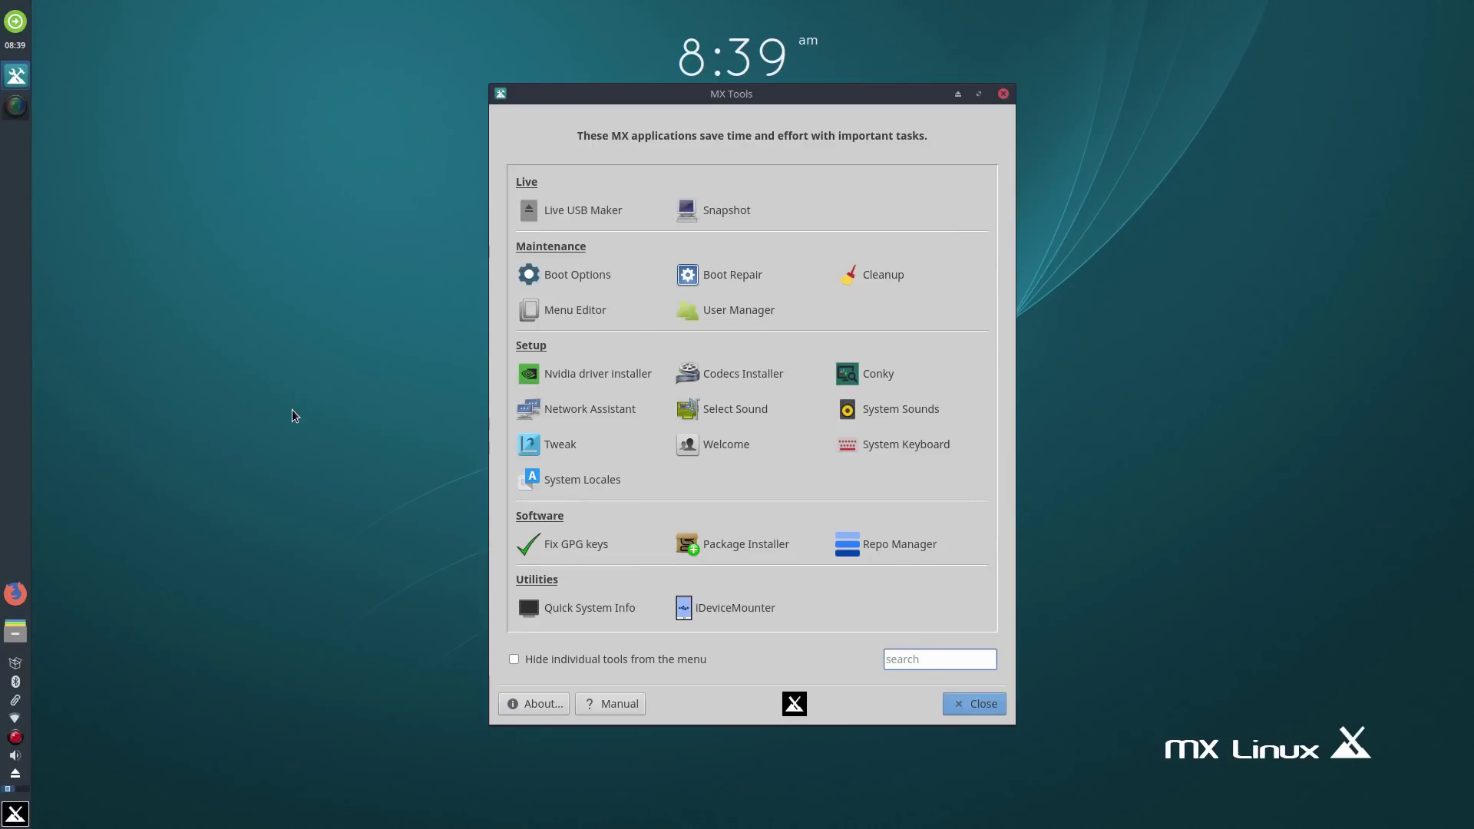
- Open MX Package Installer and examine the popular applications, including the Browser and Messaging categories
{"action": "left_click", "coordinate": [740, 549]}
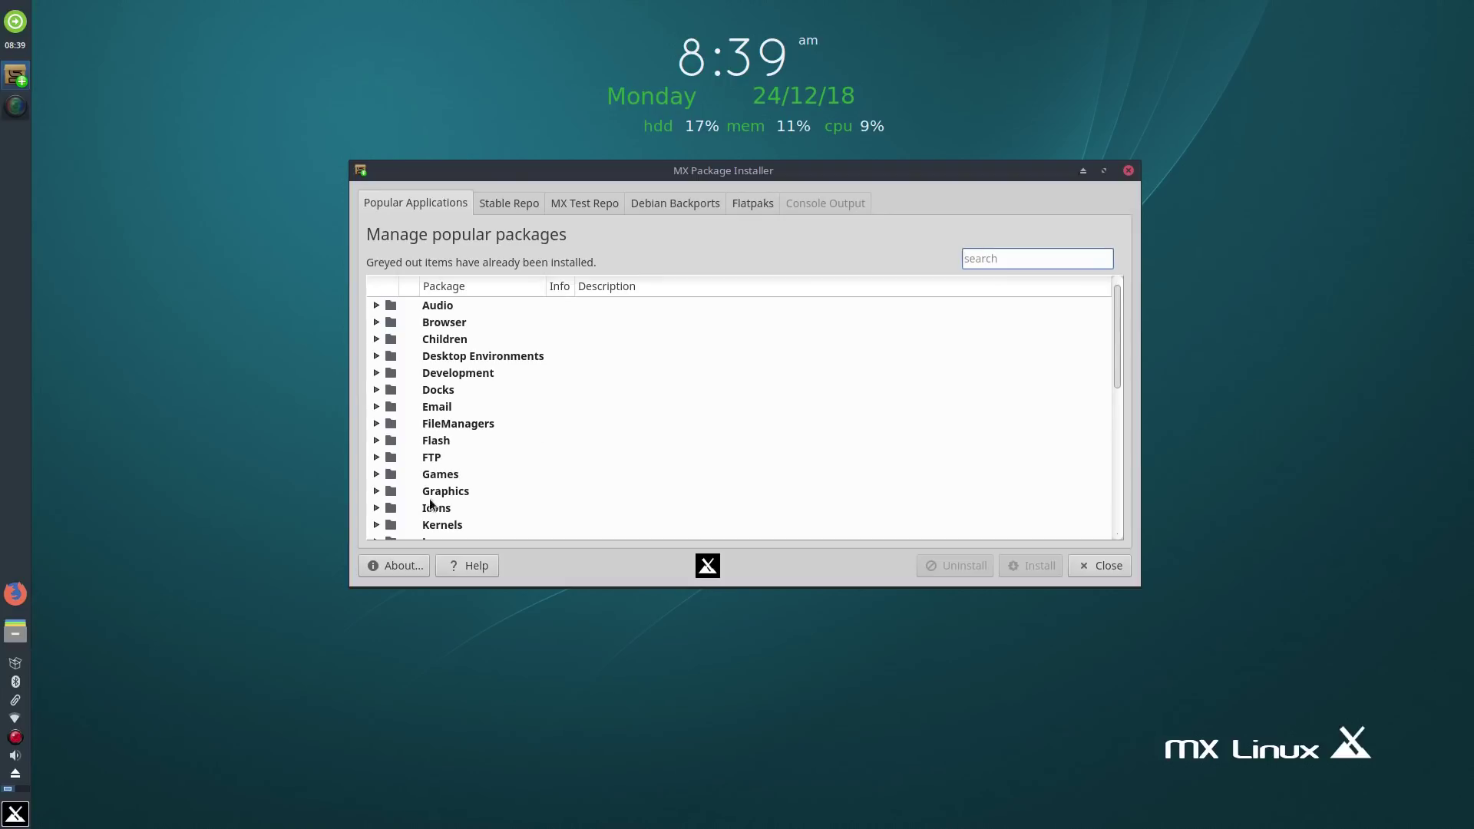
{"action": "left_click", "coordinate": [376, 322]}
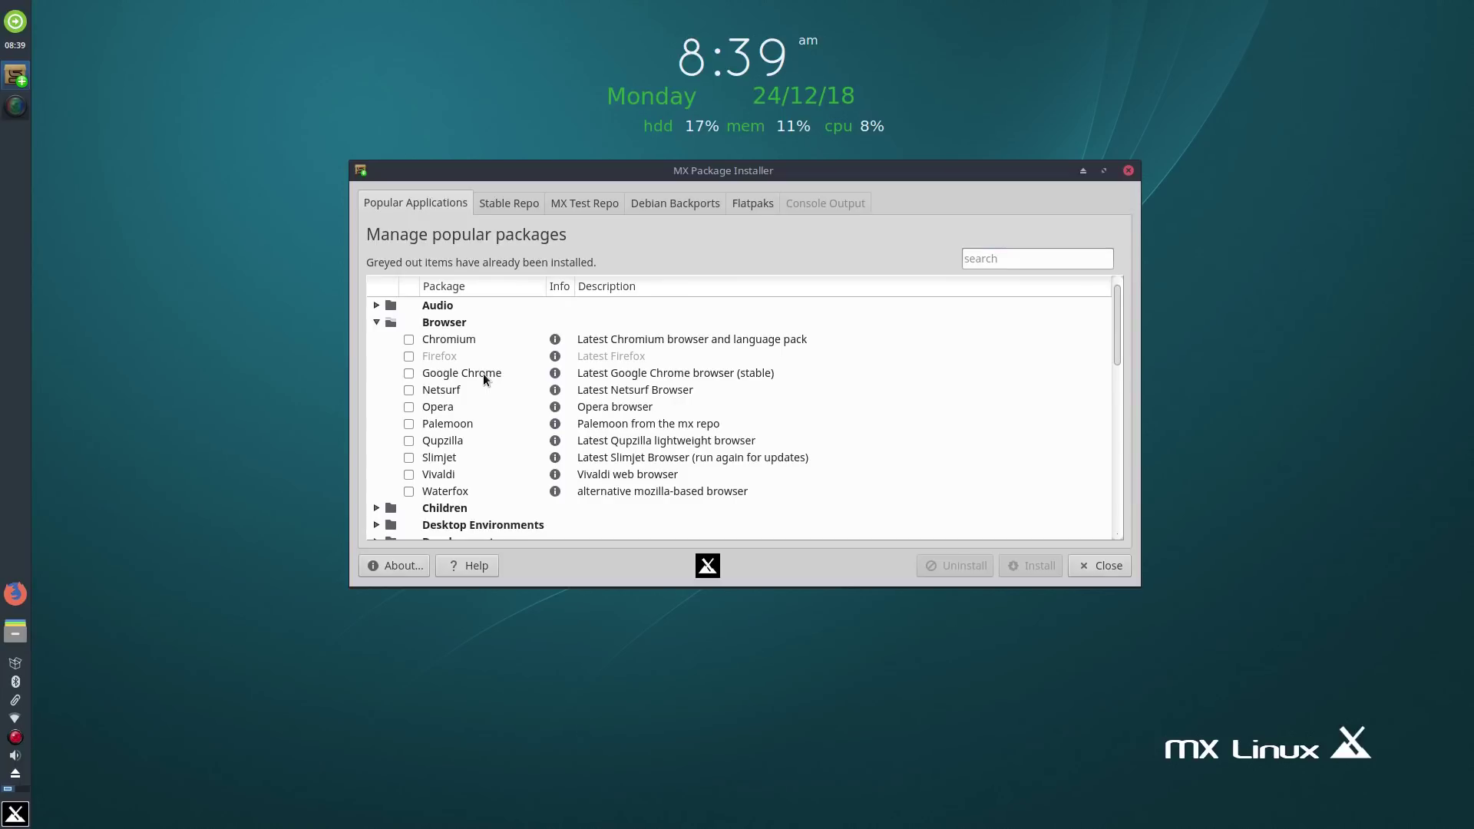
{"action": "scroll", "coordinate": [434, 445], "scroll_direction": "down", "scroll_amount": 4}
{"action": "scroll", "coordinate": [433, 453], "scroll_direction": "down", "scroll_amount": 3}
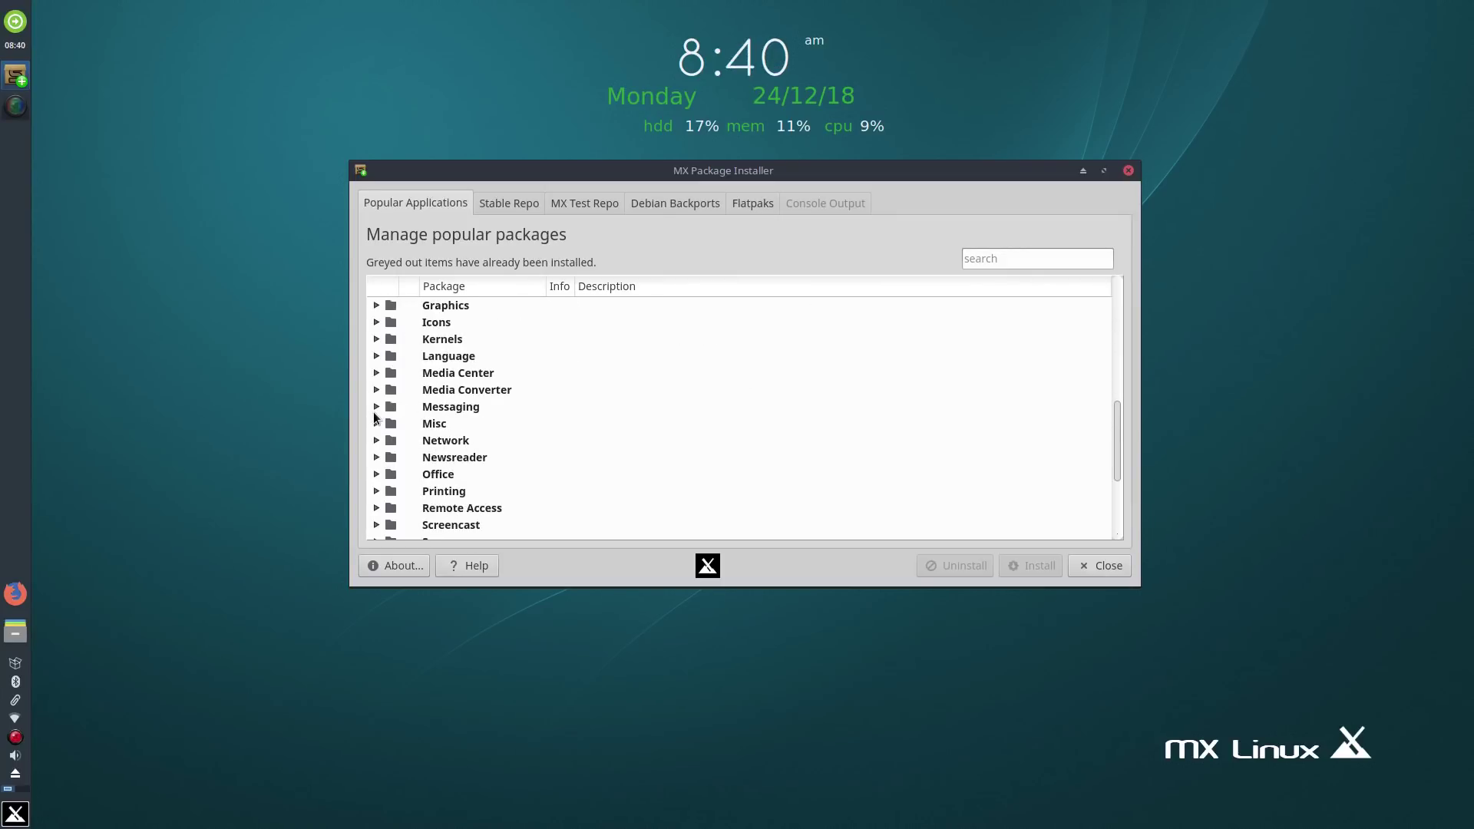
{"action": "left_click", "coordinate": [374, 415]}
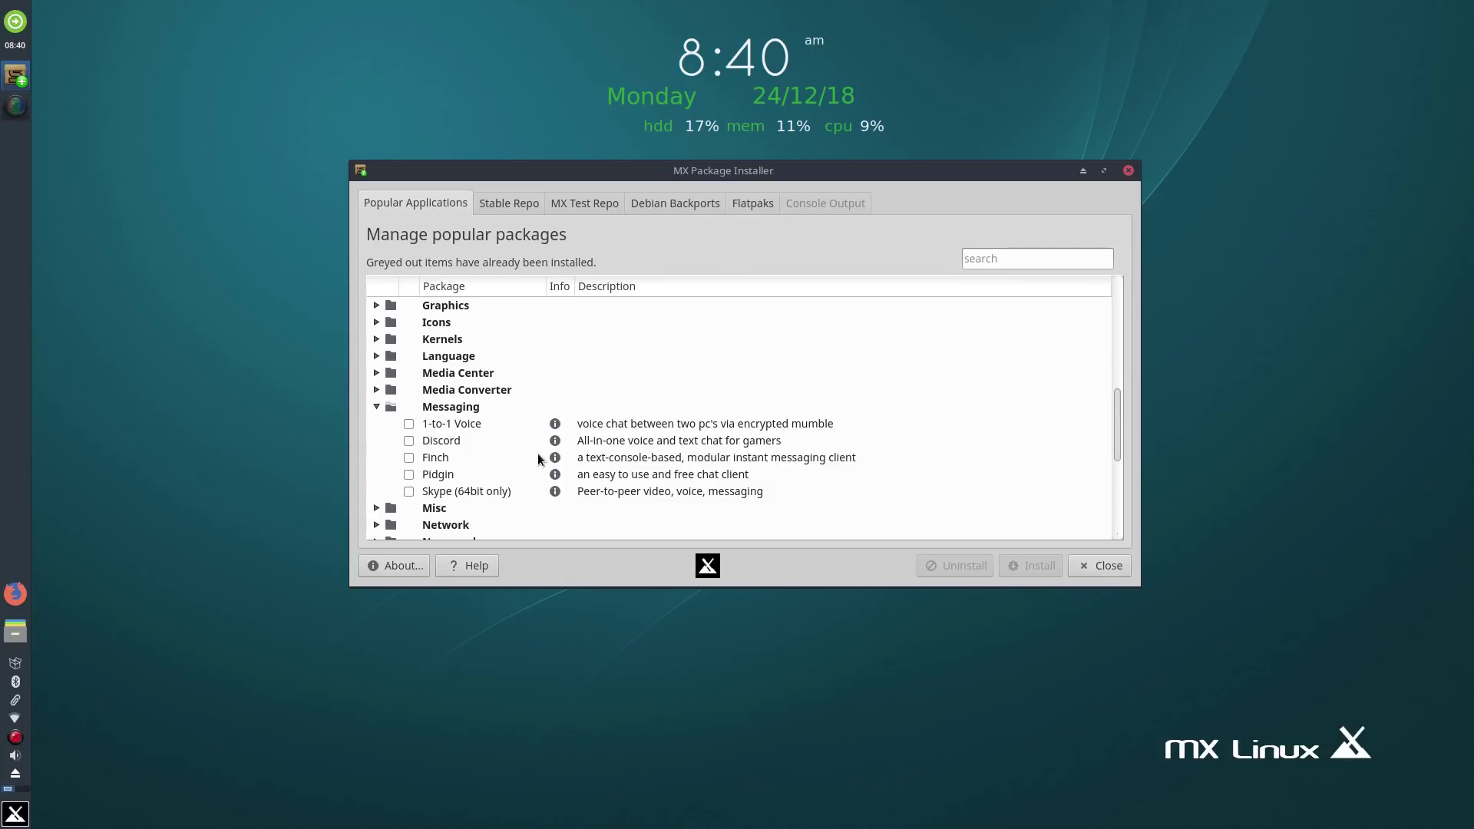
{"action": "scroll", "coordinate": [444, 443], "scroll_direction": "up", "scroll_amount": 7}
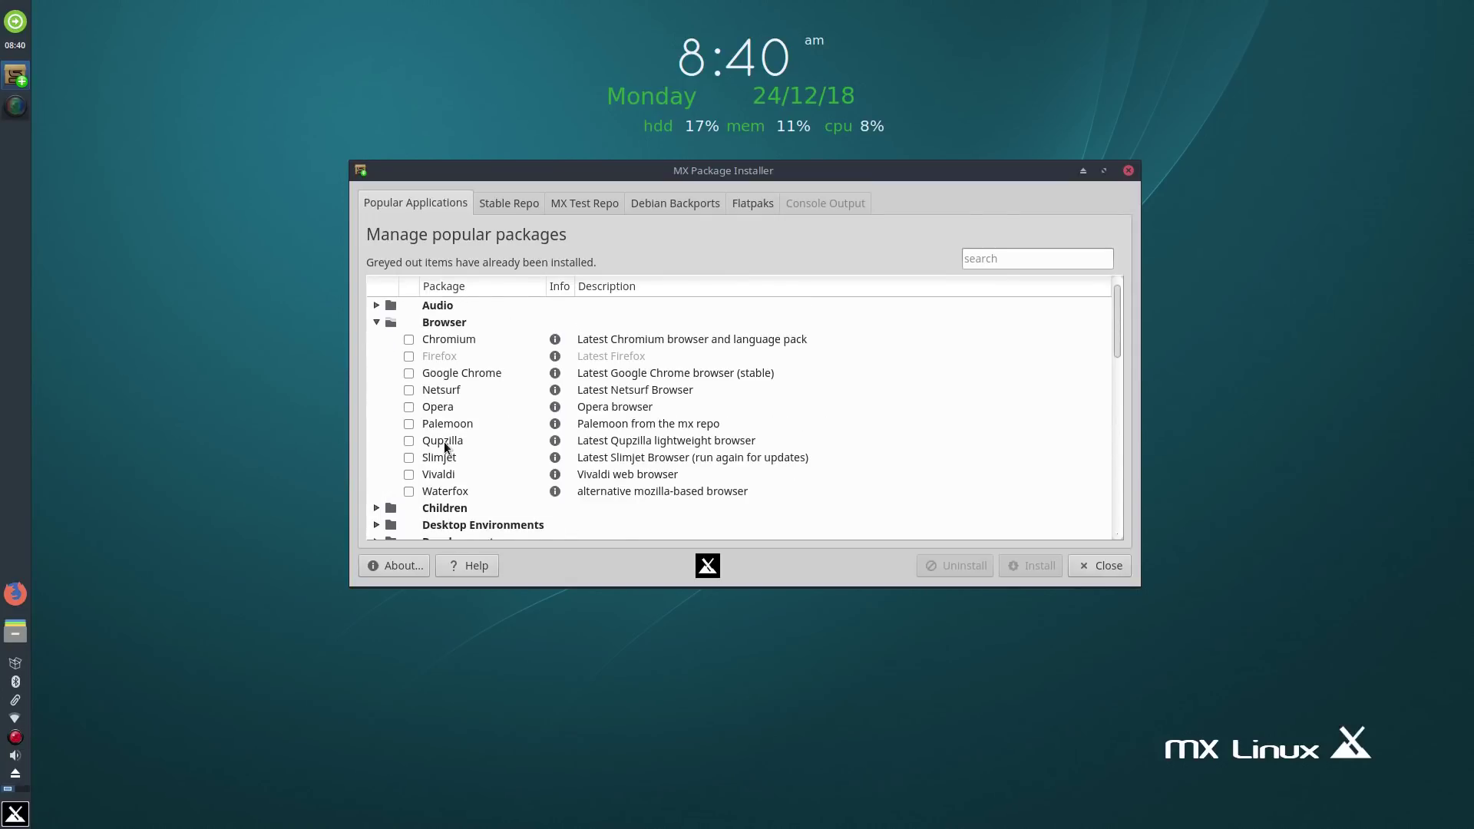
{"action": "left_click", "coordinate": [376, 323]}
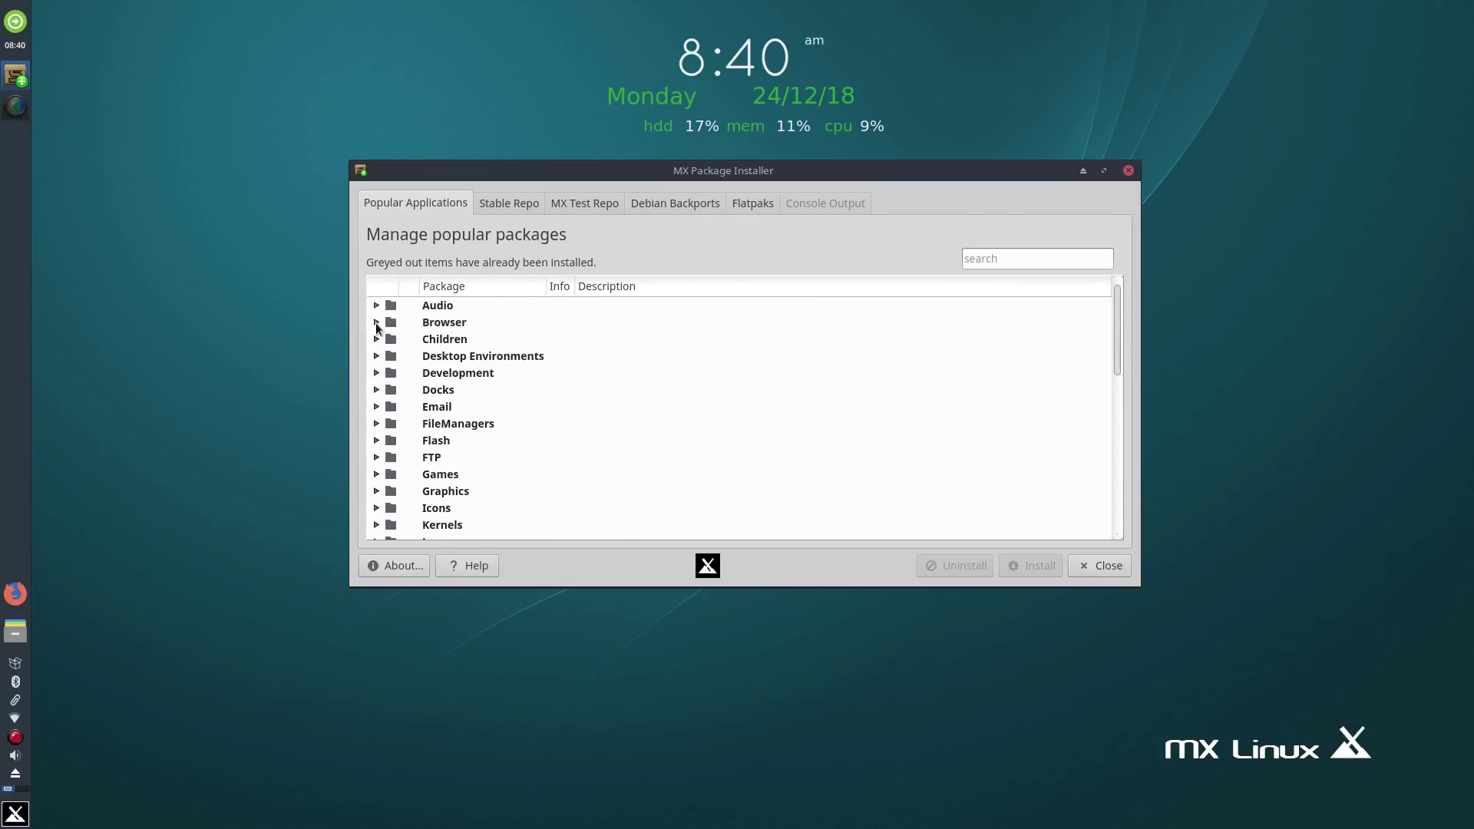
{"action": "scroll", "coordinate": [431, 412], "scroll_direction": "down", "scroll_amount": 4}
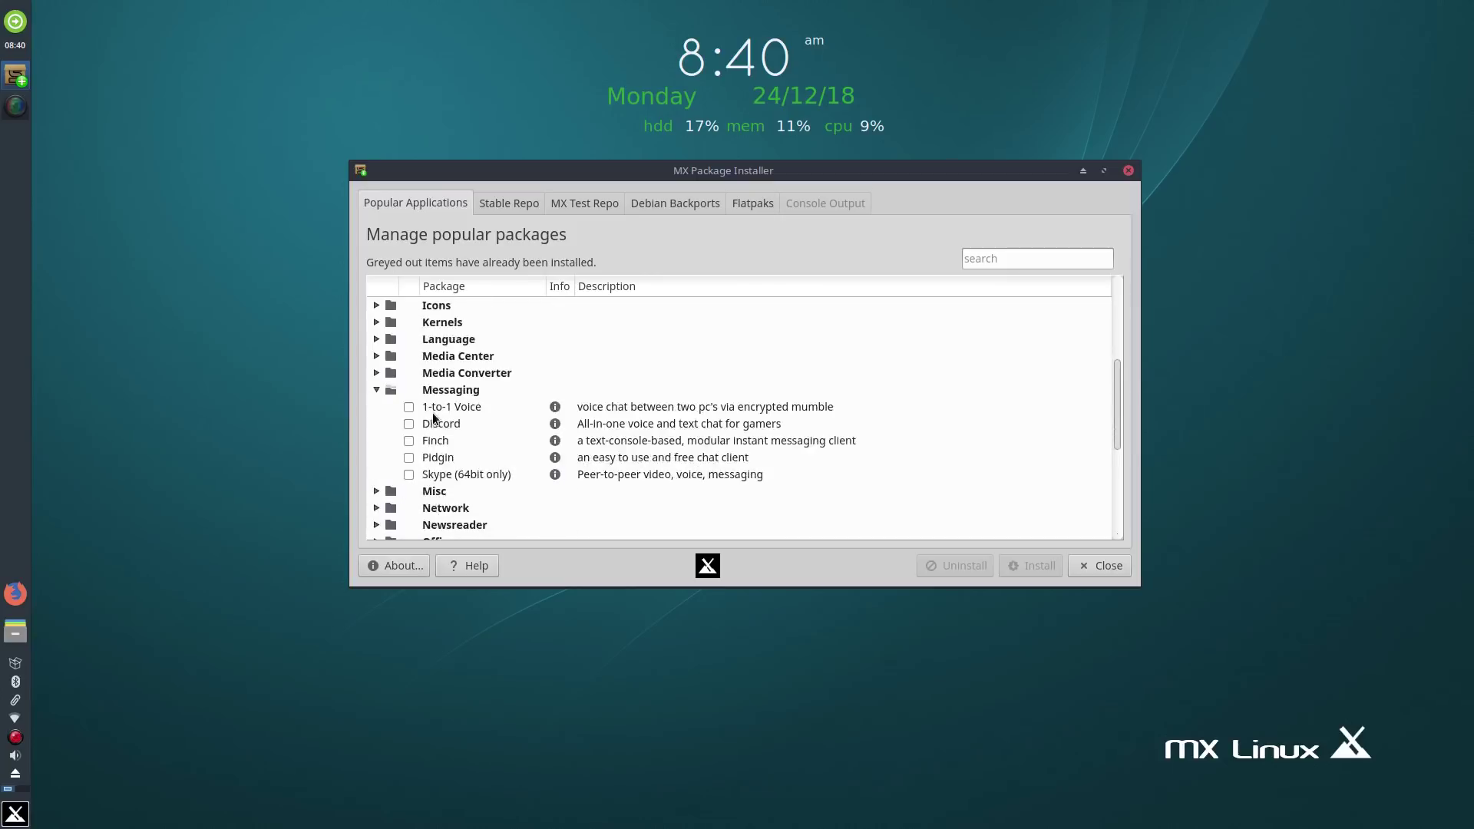
{"action": "left_click", "coordinate": [376, 390]}
{"action": "scroll", "coordinate": [445, 444], "scroll_direction": "down", "scroll_amount": 3}
{"action": "scroll", "coordinate": [445, 444], "scroll_direction": "up", "scroll_amount": 1}
{"action": "scroll", "coordinate": [445, 449], "scroll_direction": "up", "scroll_amount": 5}
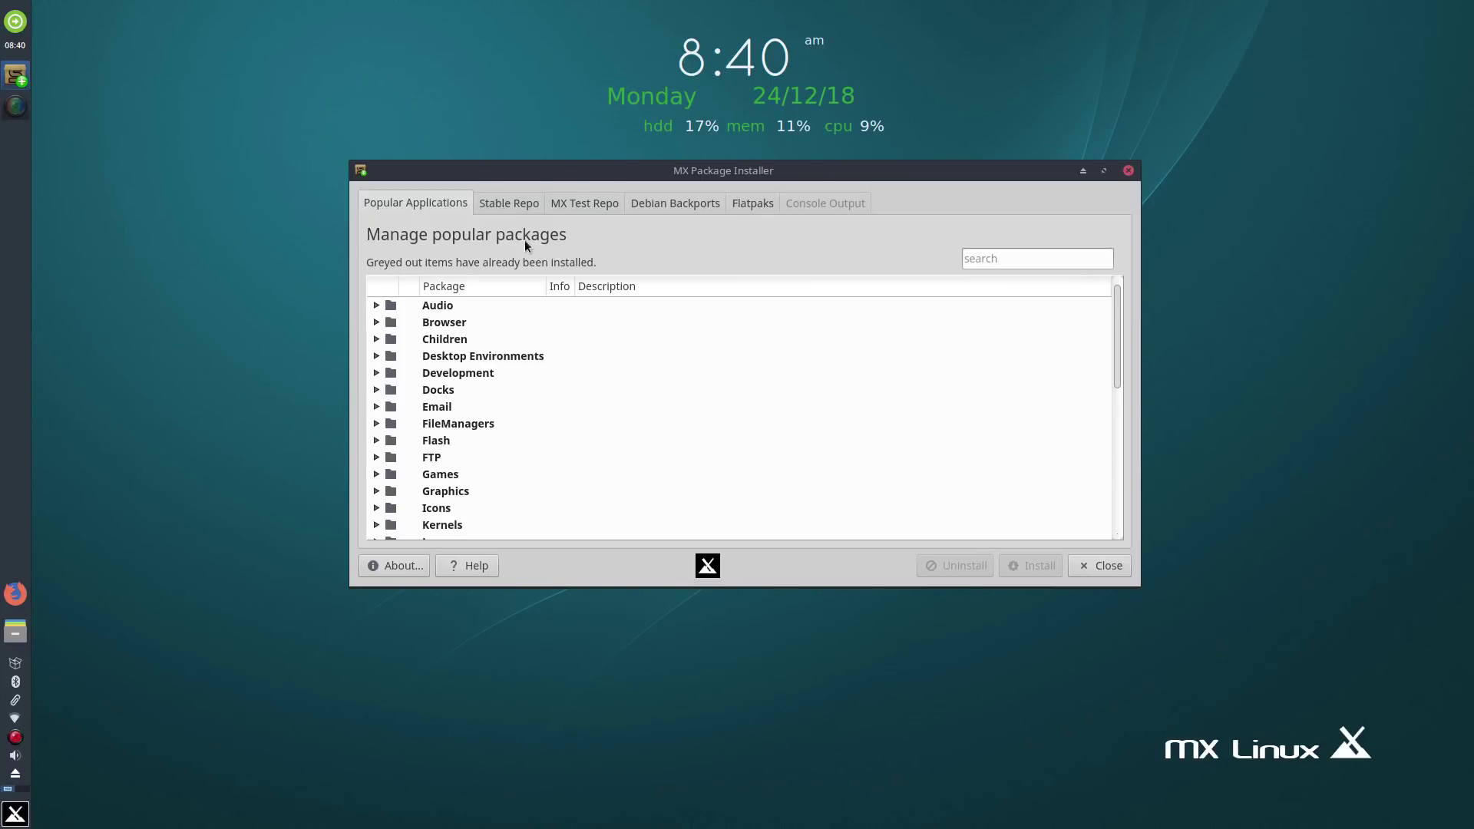
- View the package lists of the Stable Repo, MX Test Repo and Debian Backports, accepting the repository notices
{"action": "left_click", "coordinate": [511, 201]}
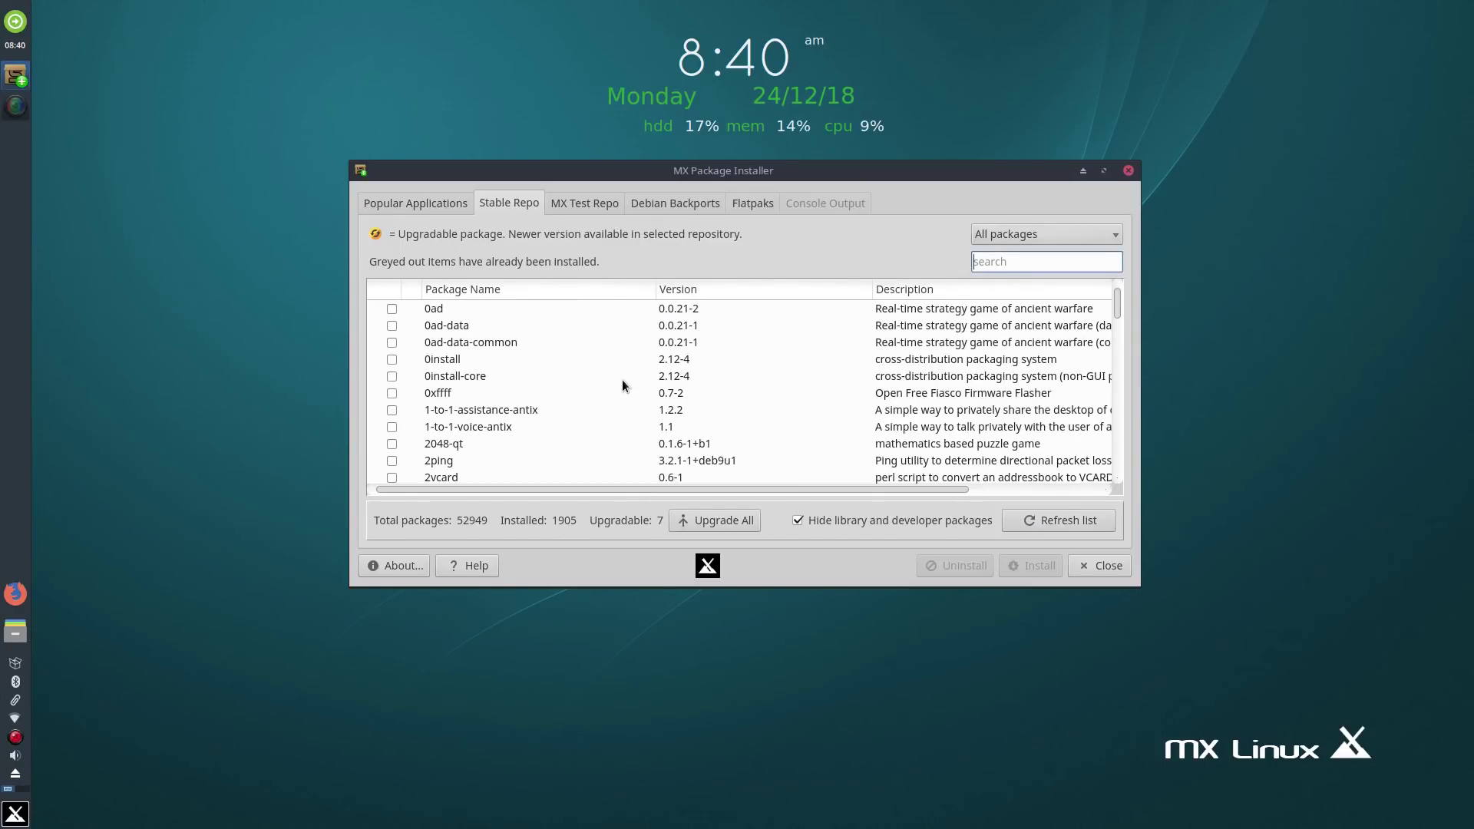
{"action": "left_click", "coordinate": [582, 201]}
{"action": "left_click", "coordinate": [883, 456]}
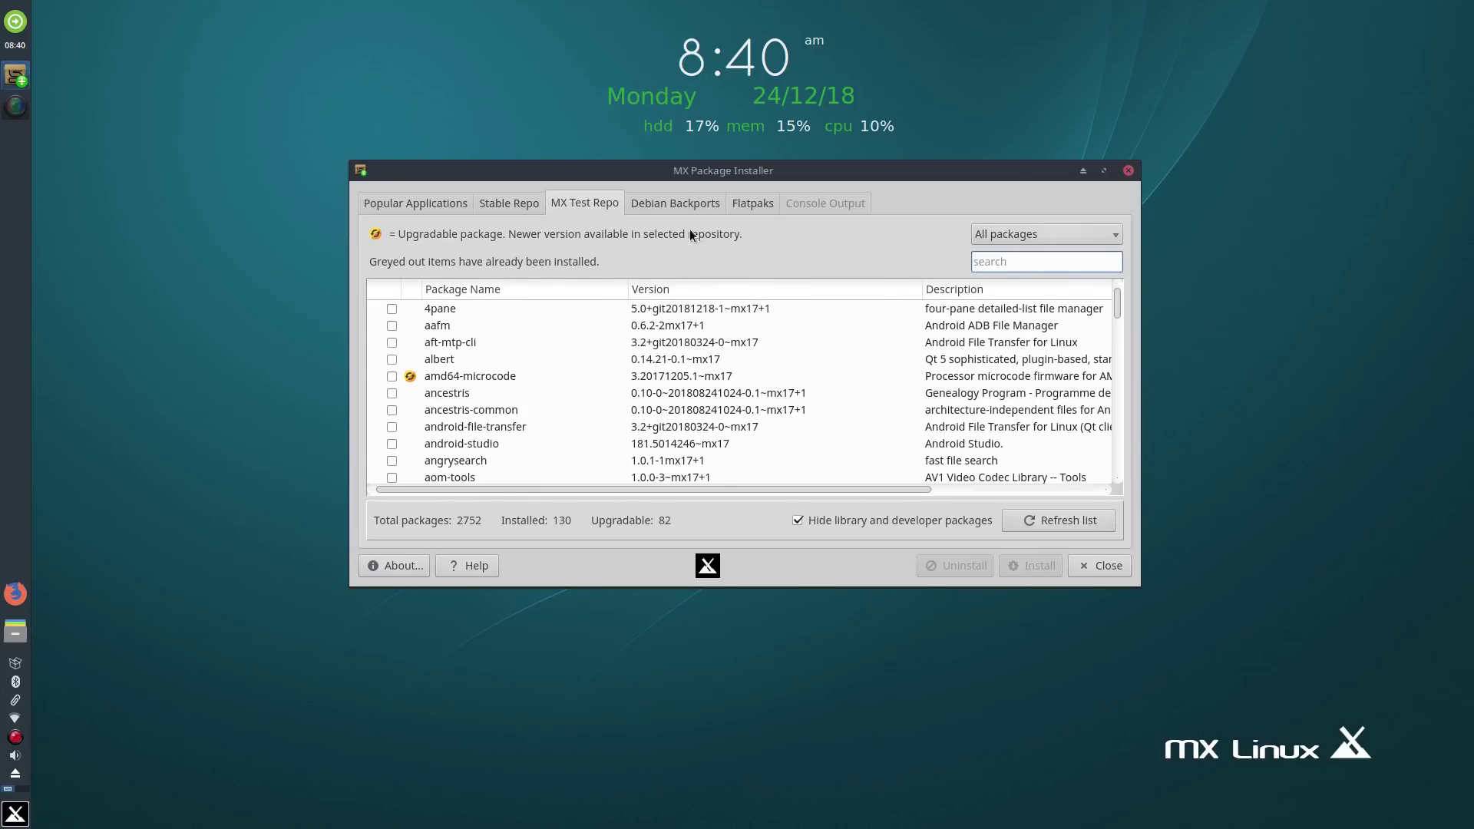
{"action": "left_click", "coordinate": [671, 206]}
{"action": "left_click", "coordinate": [924, 468]}
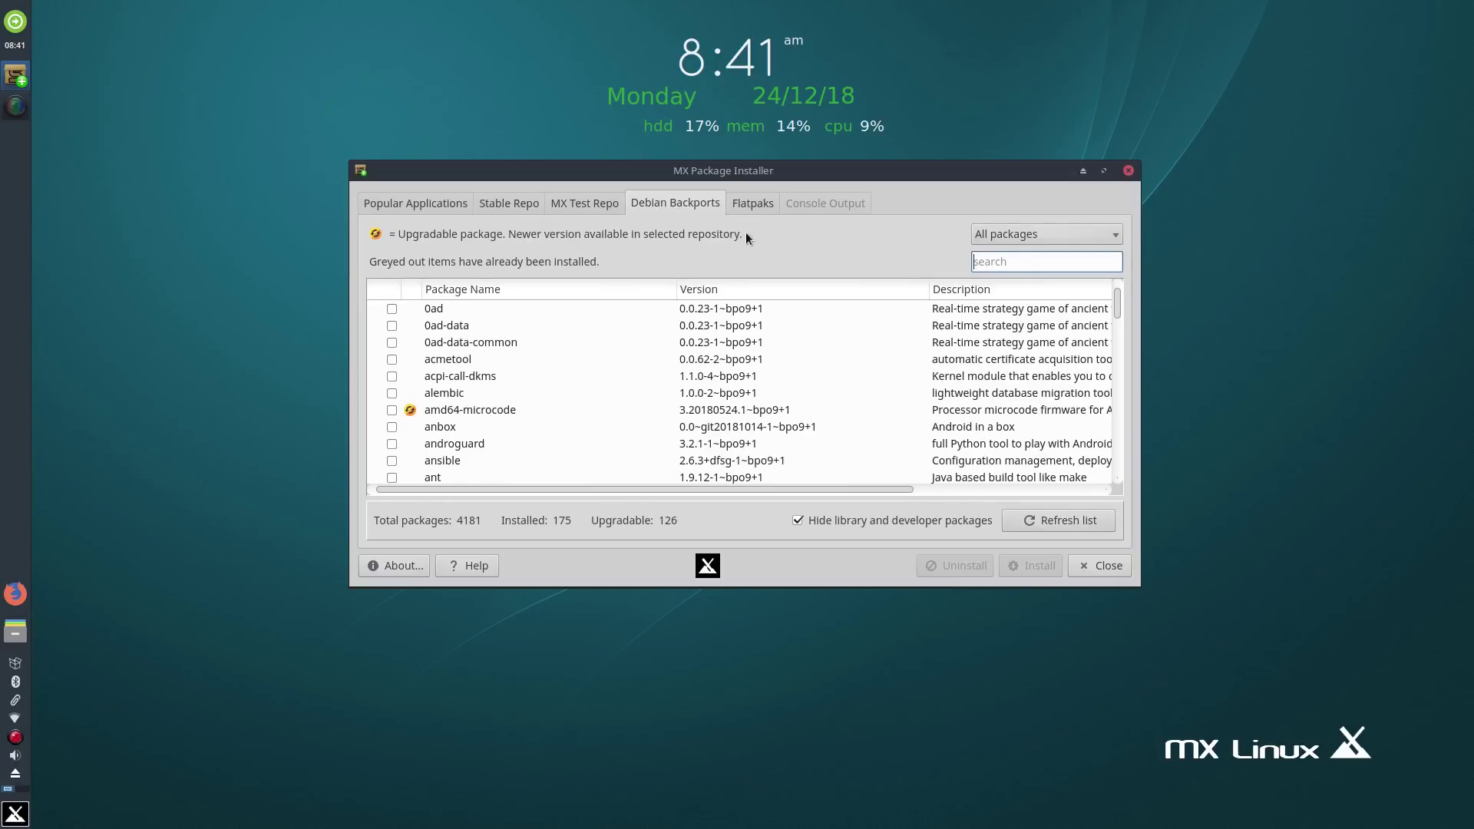
- Load the Flatpaks list, authenticating with the root password to configure the software repositories
{"action": "left_click", "coordinate": [753, 204]}
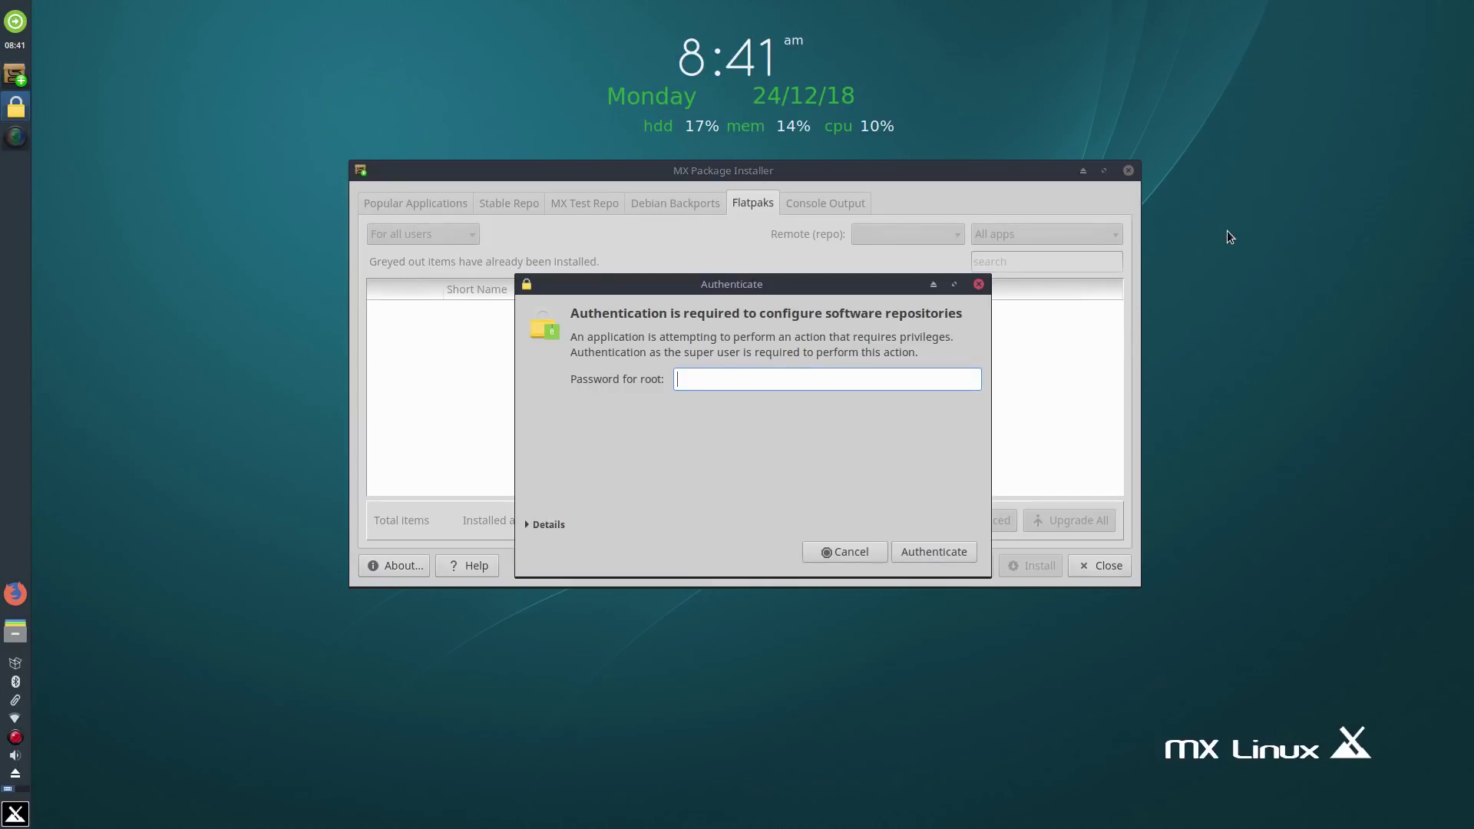
{"action": "type", "text": "•••••••"}
{"action": "key", "text": "Return"}
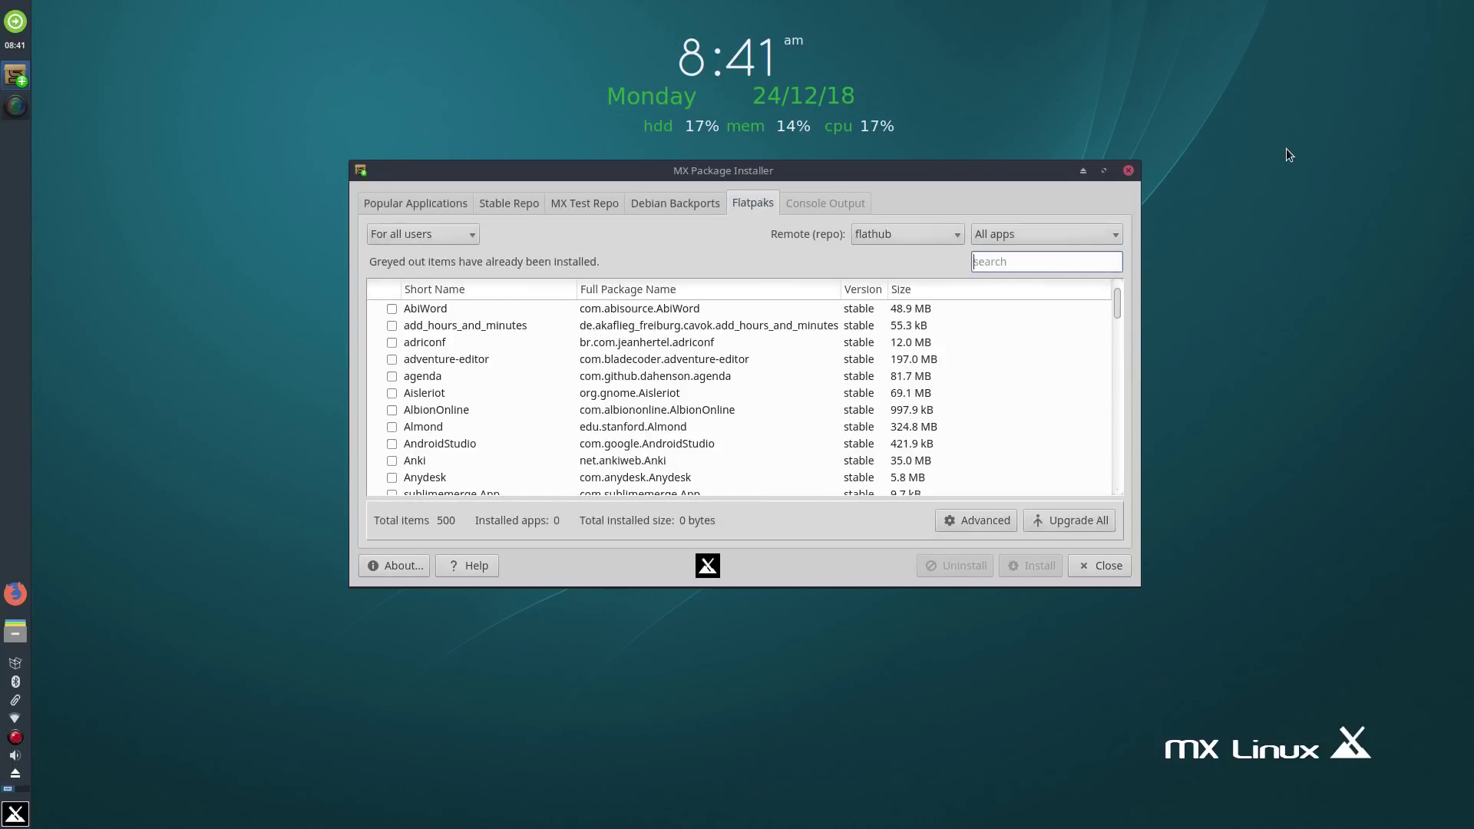
- Look through the Flatpak apps available from flathub for all users, and close MX Package Installer
{"action": "scroll", "coordinate": [529, 410], "scroll_direction": "down", "scroll_amount": 4}
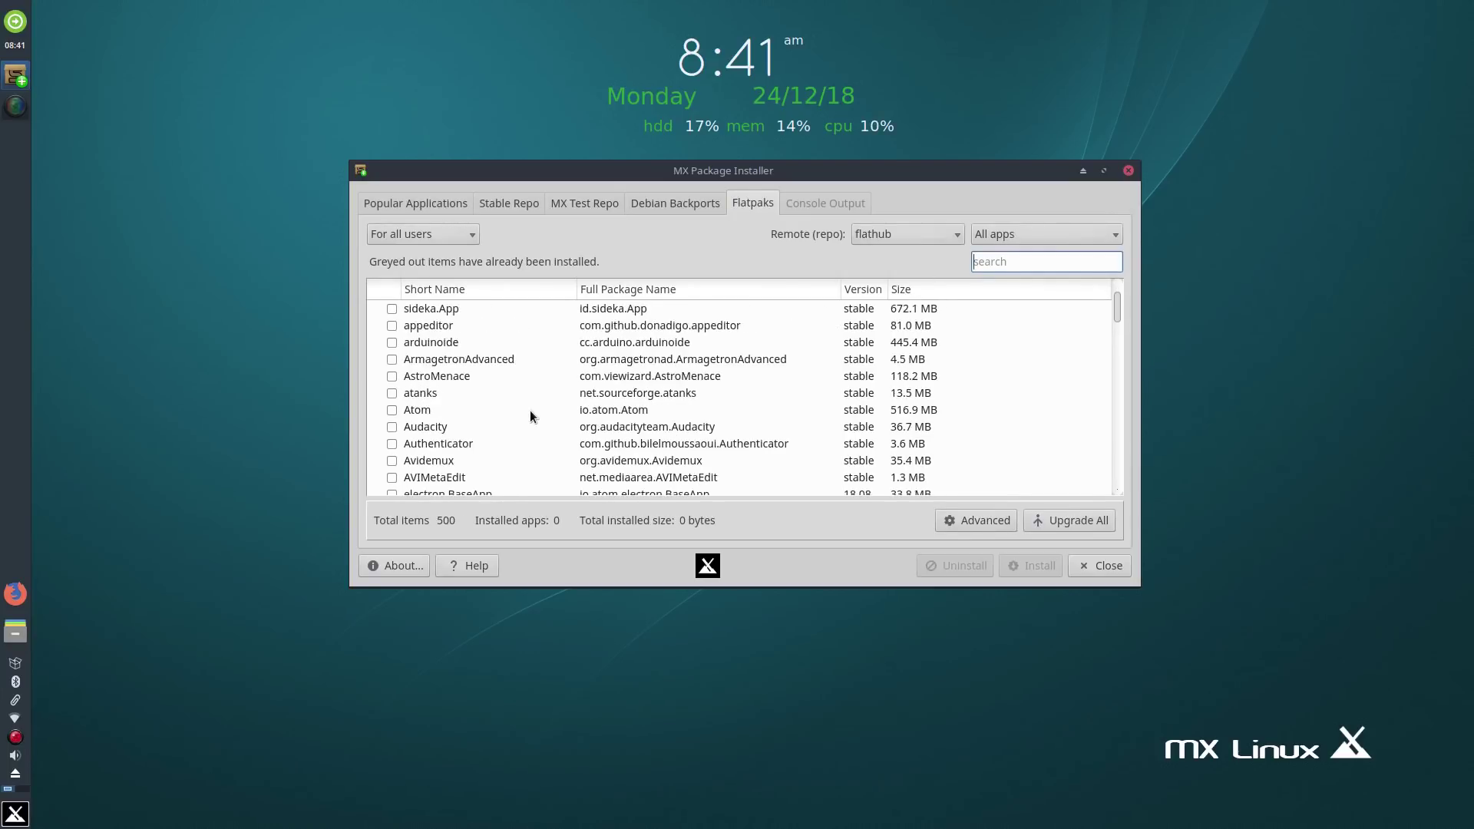
{"action": "scroll", "coordinate": [530, 410], "scroll_direction": "down", "scroll_amount": 10}
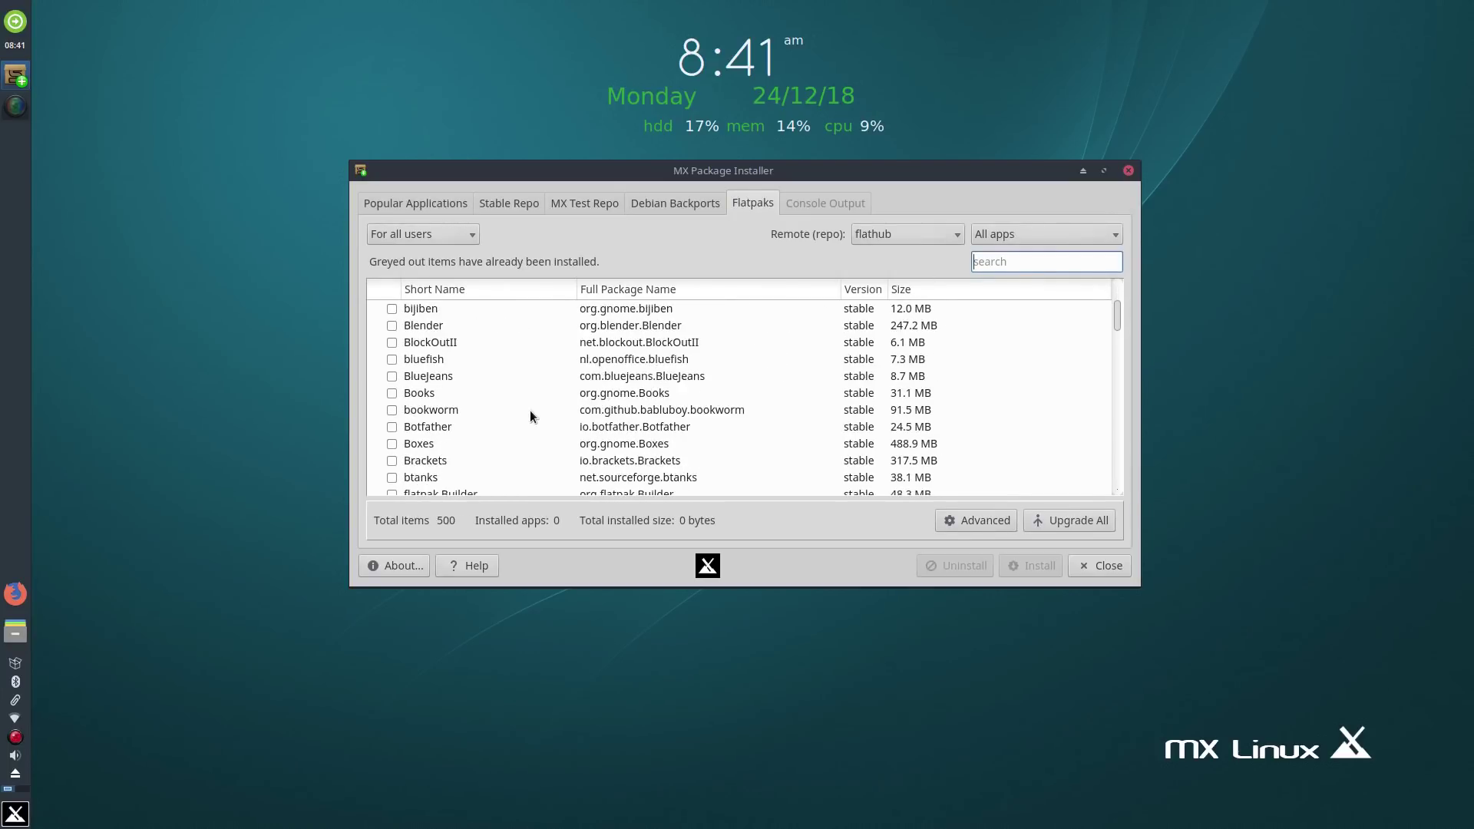
{"action": "scroll", "coordinate": [529, 410], "scroll_direction": "down", "scroll_amount": 8}
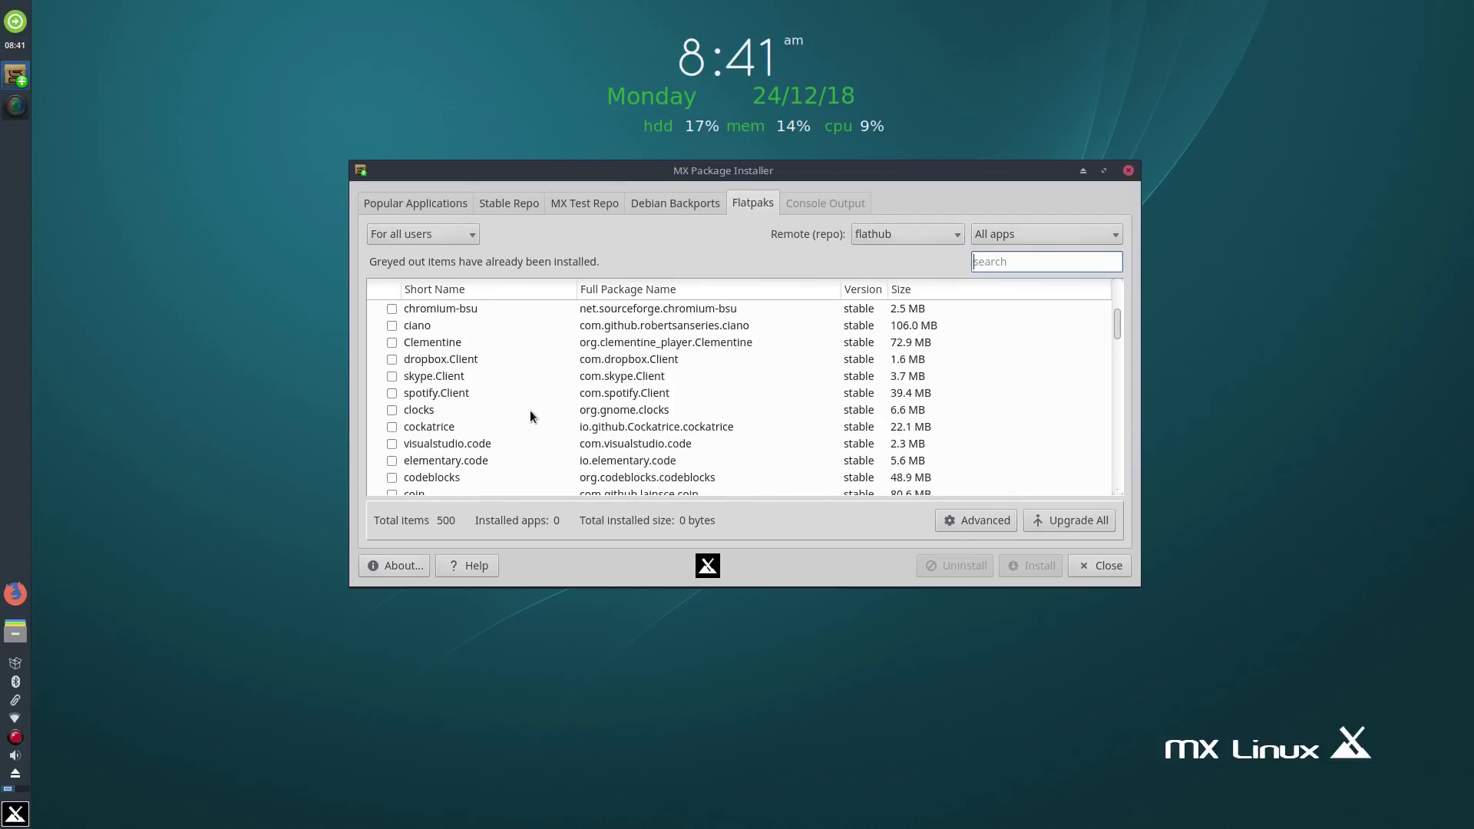
{"action": "scroll", "coordinate": [530, 410], "scroll_direction": "down", "scroll_amount": 8}
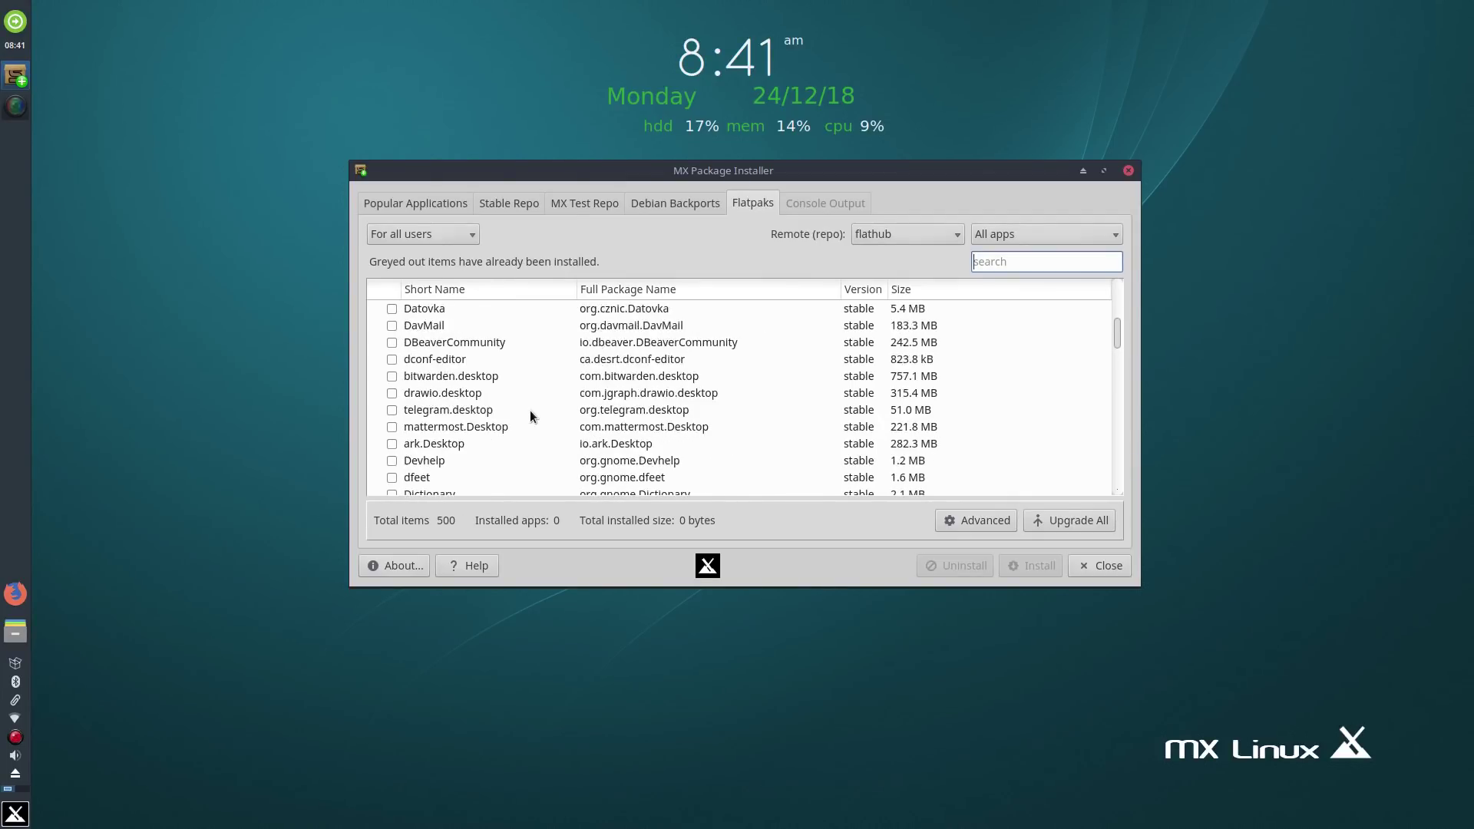
{"action": "scroll", "coordinate": [529, 409], "scroll_direction": "down", "scroll_amount": 8}
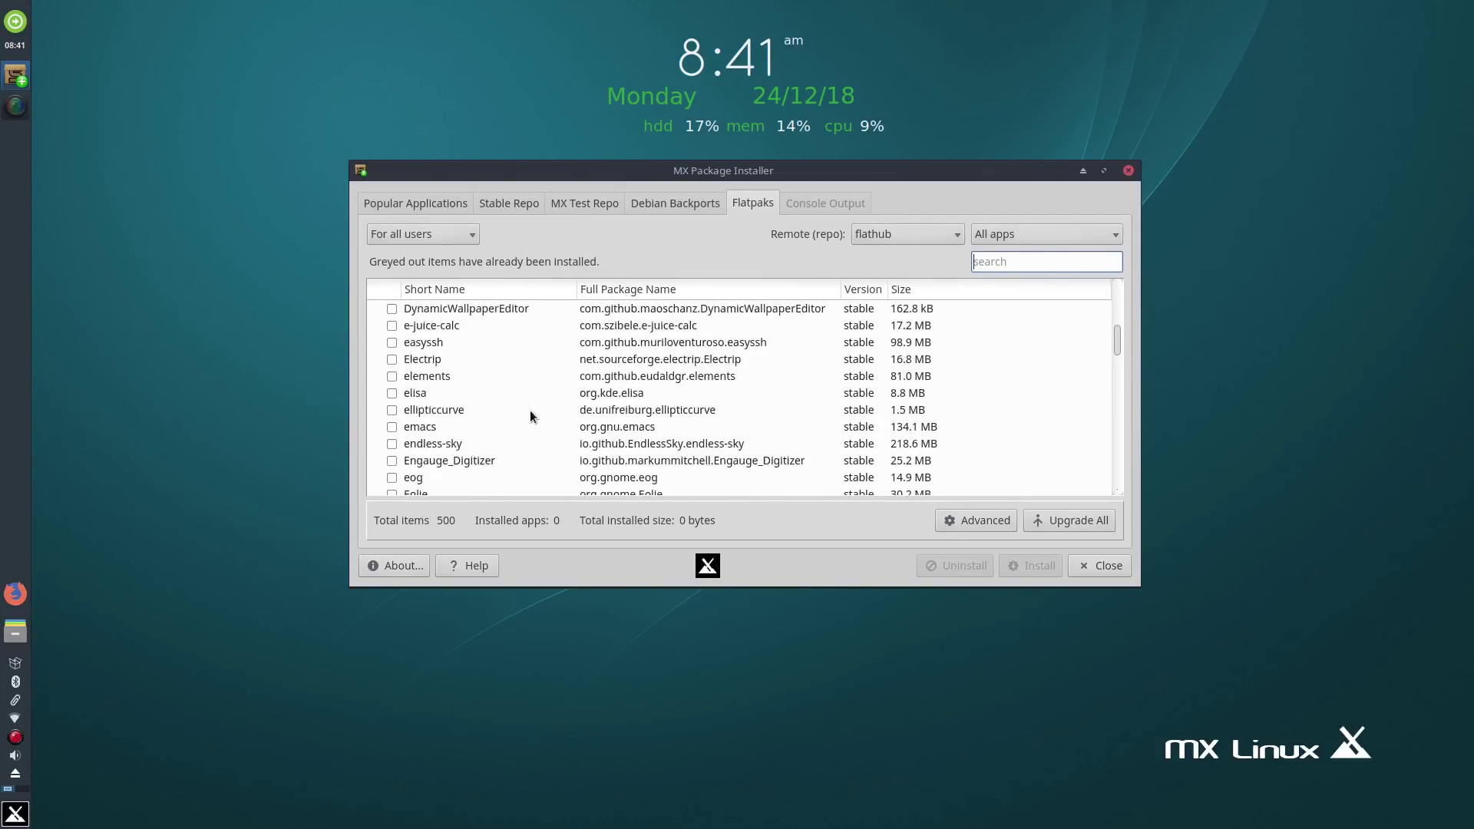
{"action": "scroll", "coordinate": [530, 409], "scroll_direction": "down", "scroll_amount": 8}
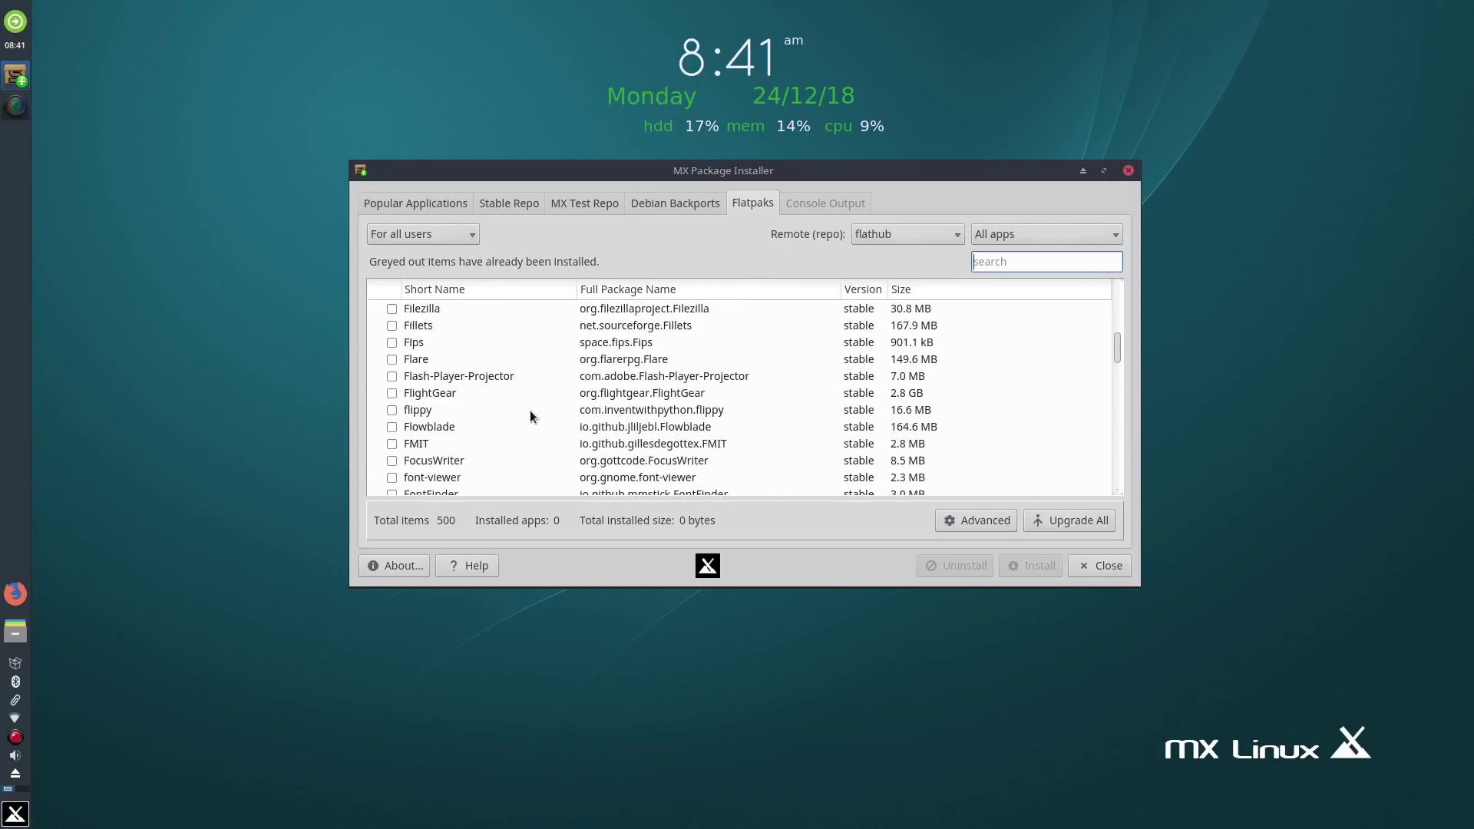
{"action": "scroll", "coordinate": [530, 417], "scroll_direction": "down", "scroll_amount": 8}
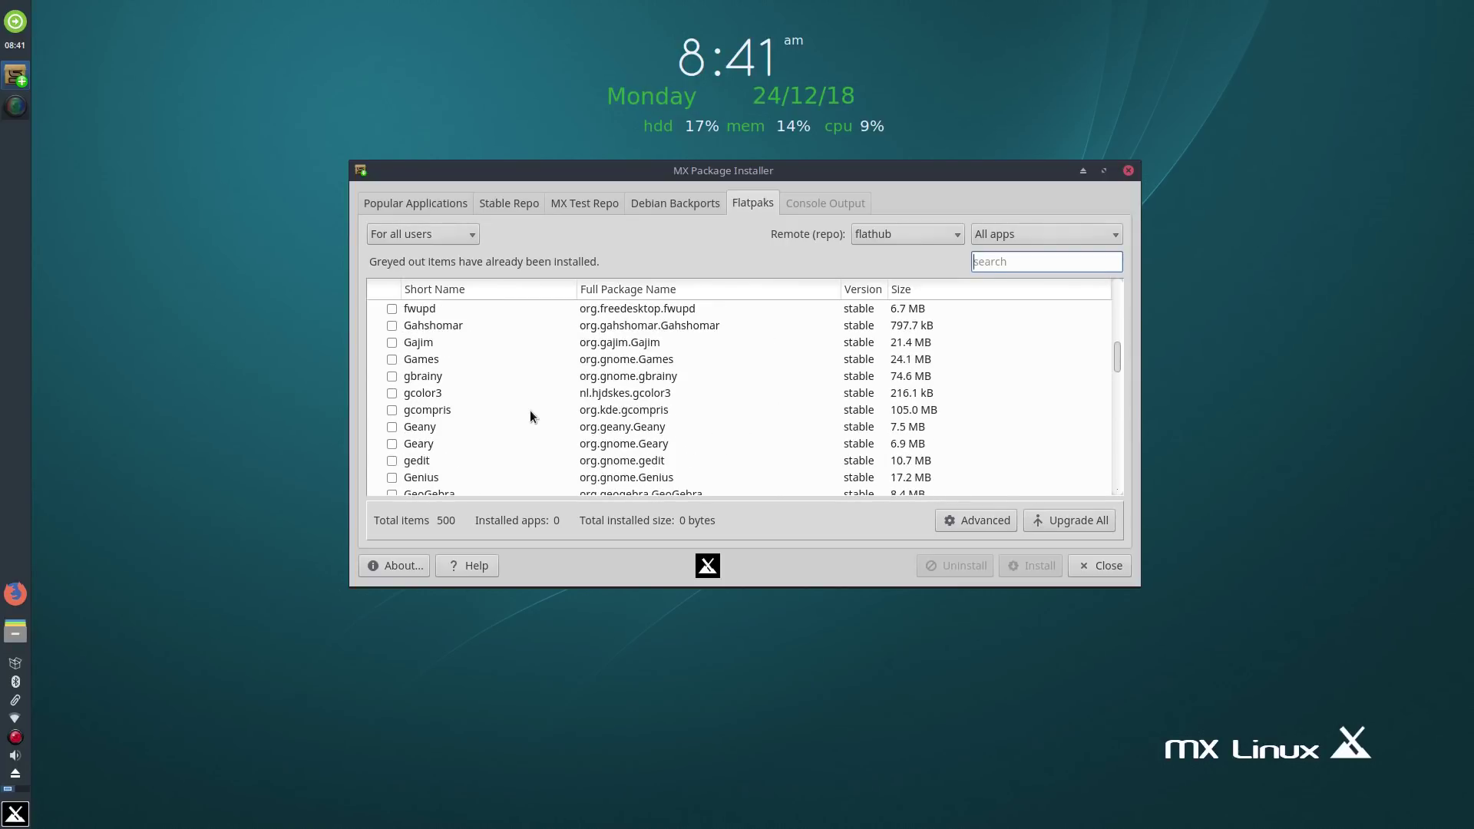
{"action": "scroll", "coordinate": [530, 416], "scroll_direction": "down", "scroll_amount": 8}
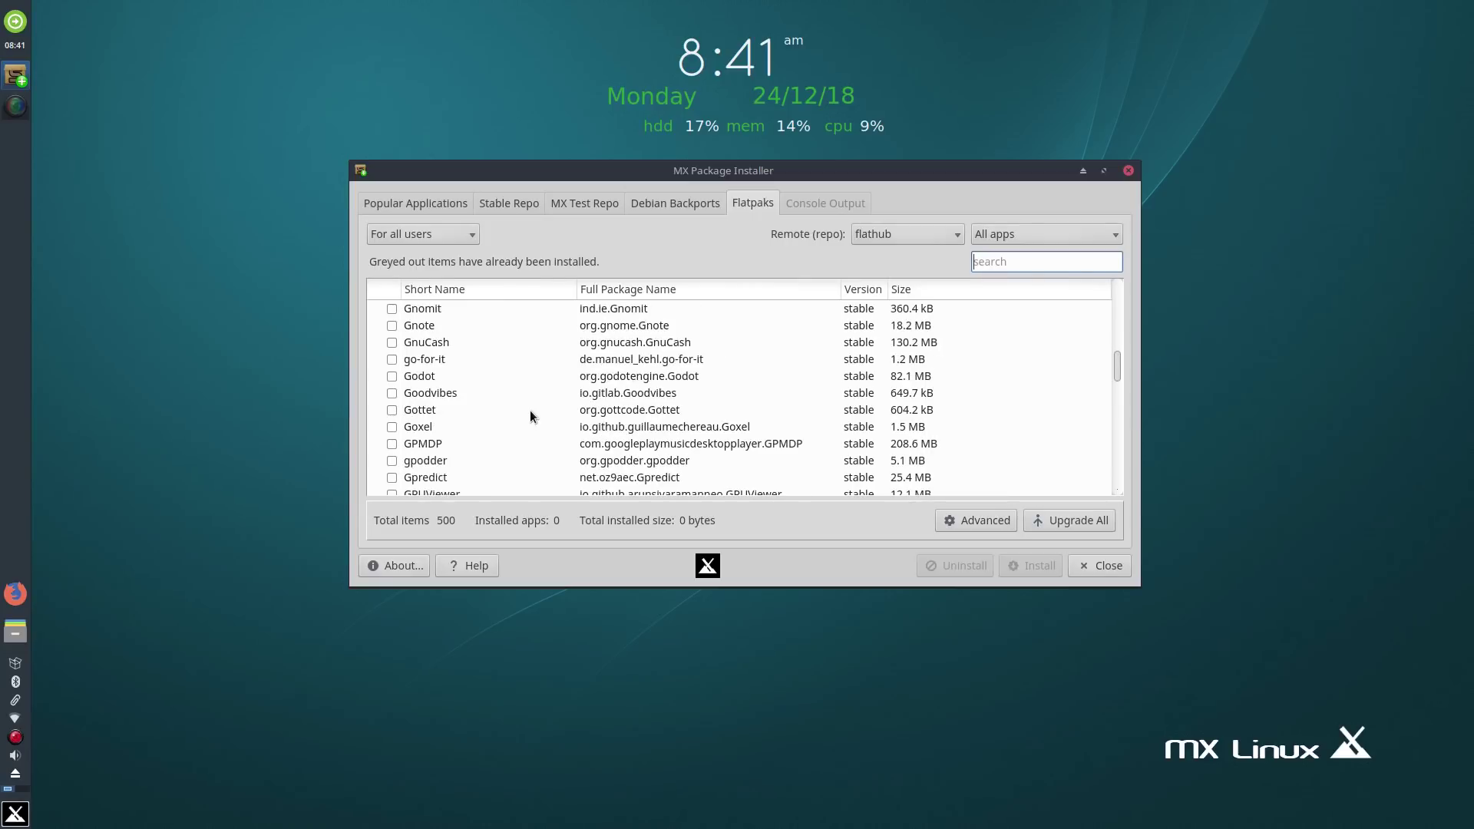
{"action": "scroll", "coordinate": [529, 417], "scroll_direction": "down", "scroll_amount": 8}
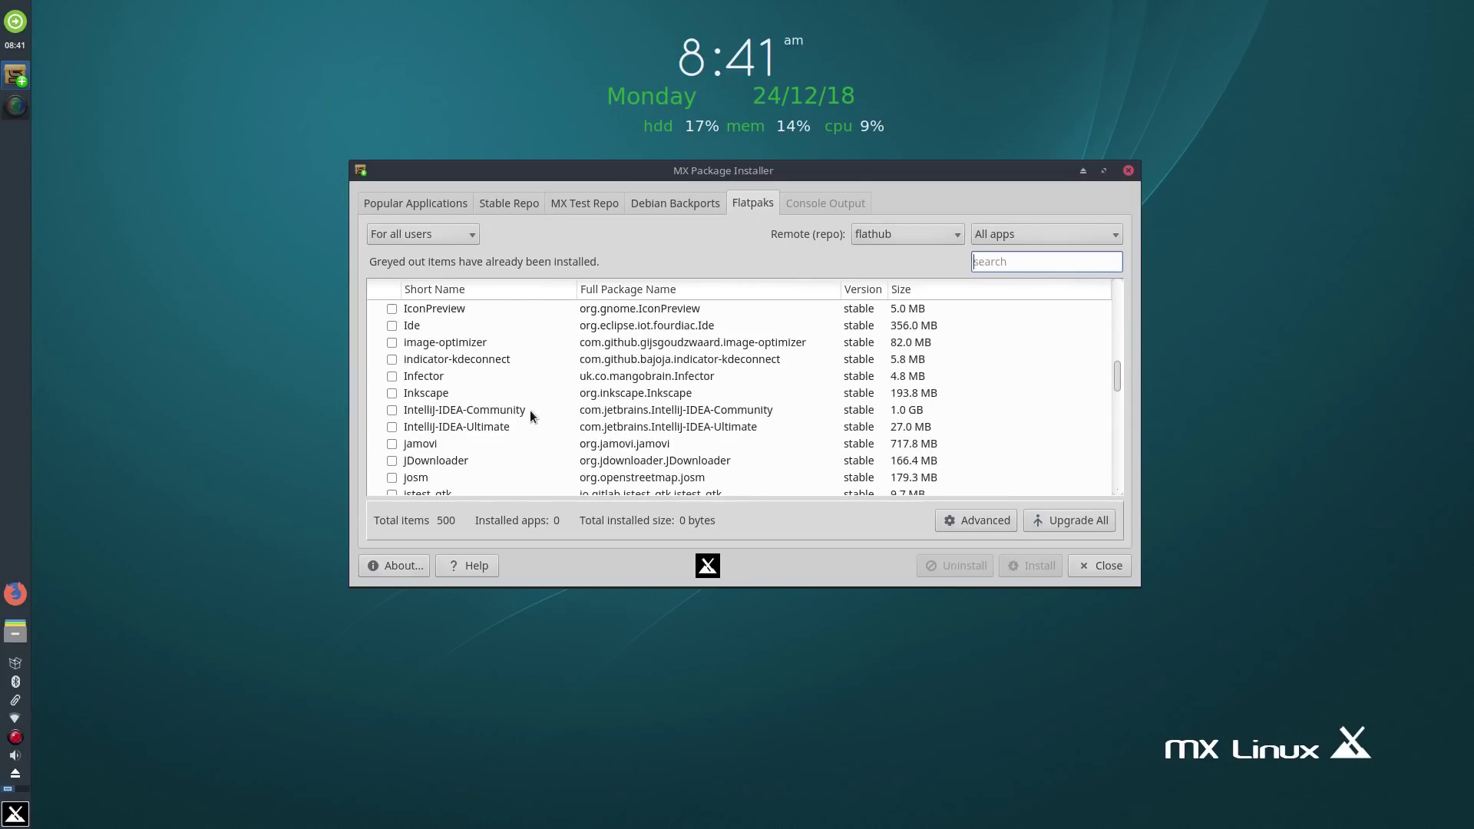
{"action": "scroll", "coordinate": [530, 417], "scroll_direction": "down", "scroll_amount": 8}
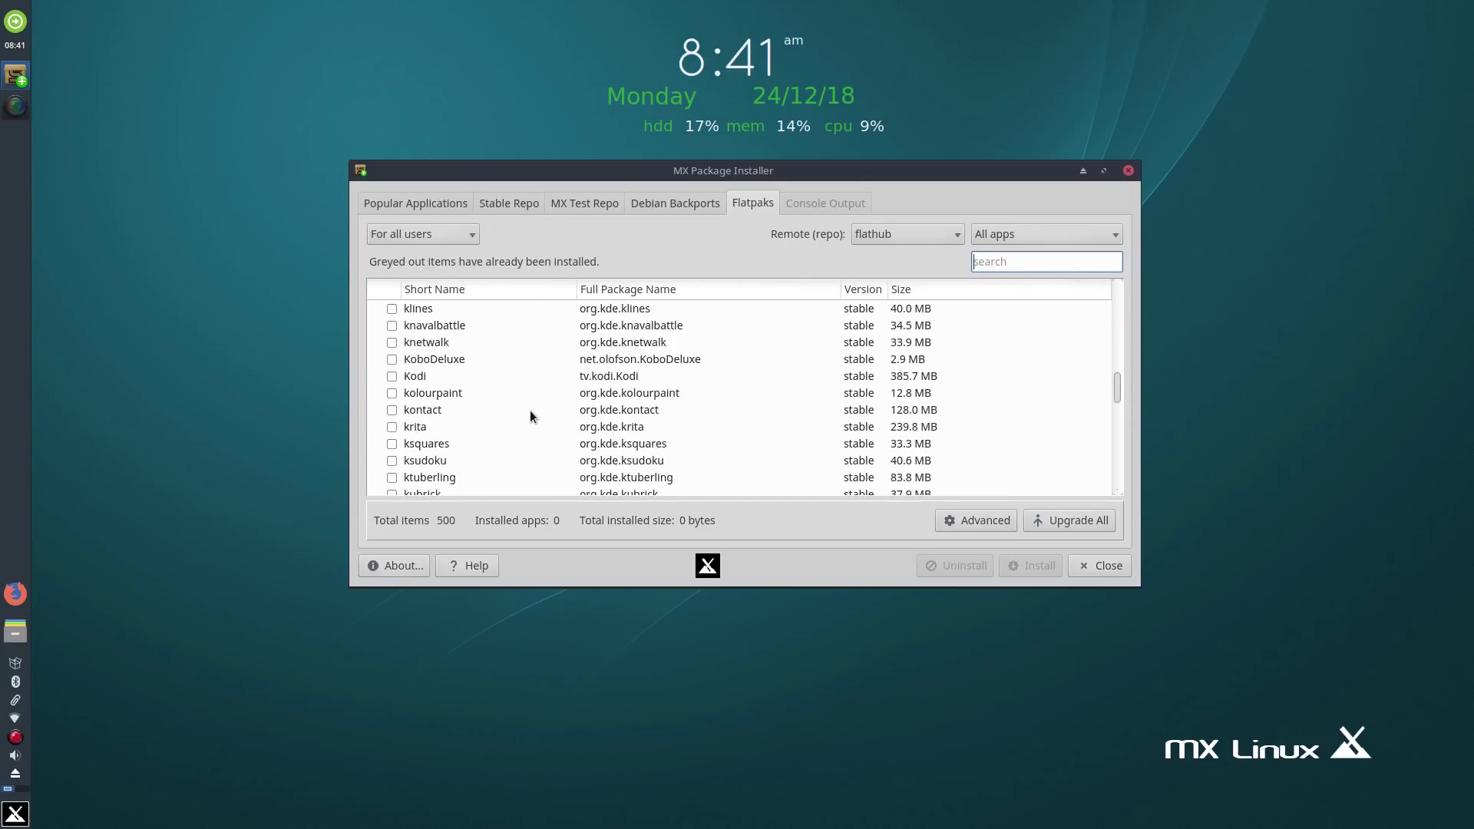
{"action": "scroll", "coordinate": [530, 417], "scroll_direction": "down", "scroll_amount": 7}
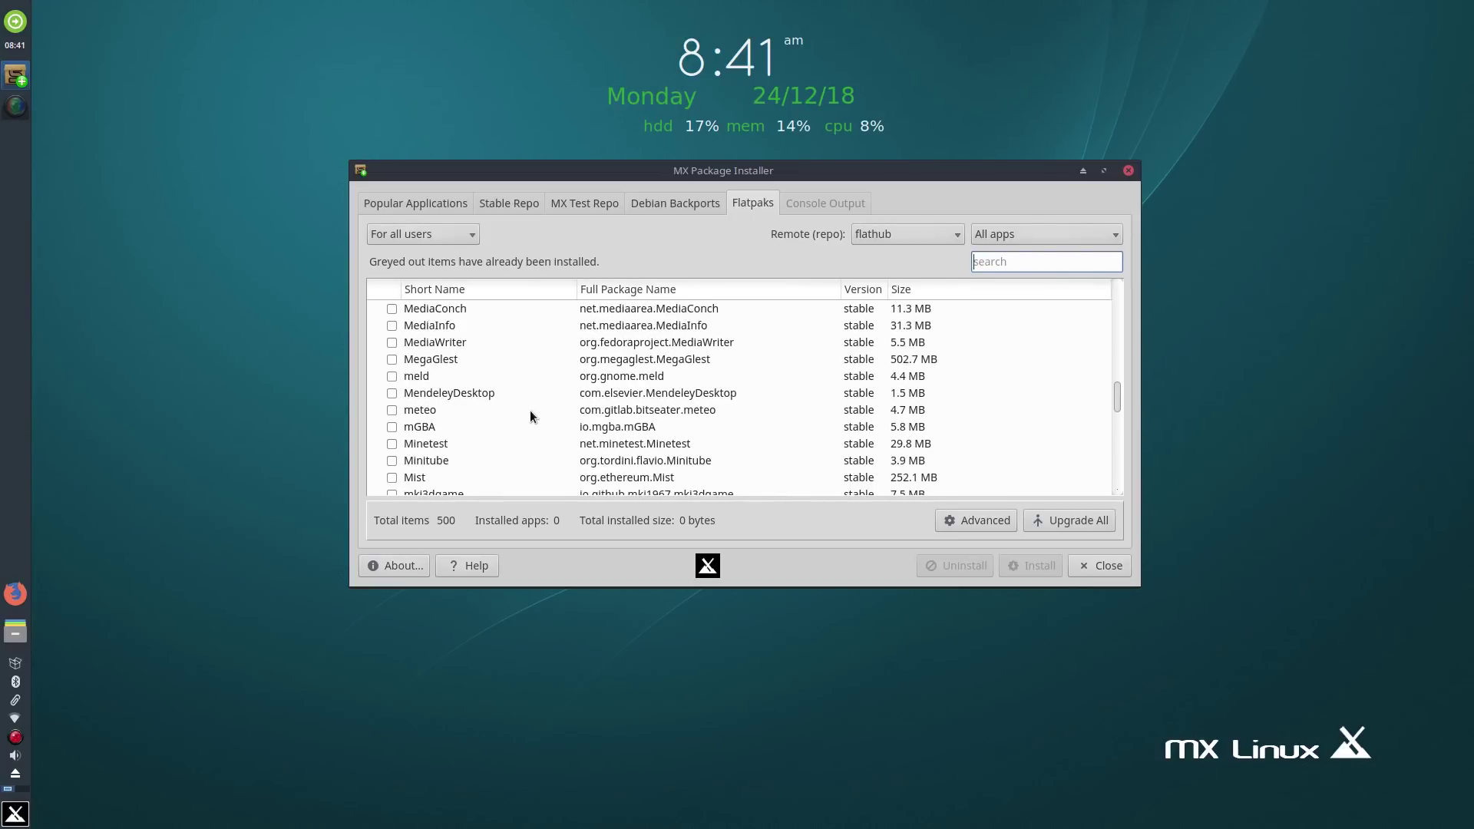
{"action": "scroll", "coordinate": [530, 416], "scroll_direction": "down", "scroll_amount": 4}
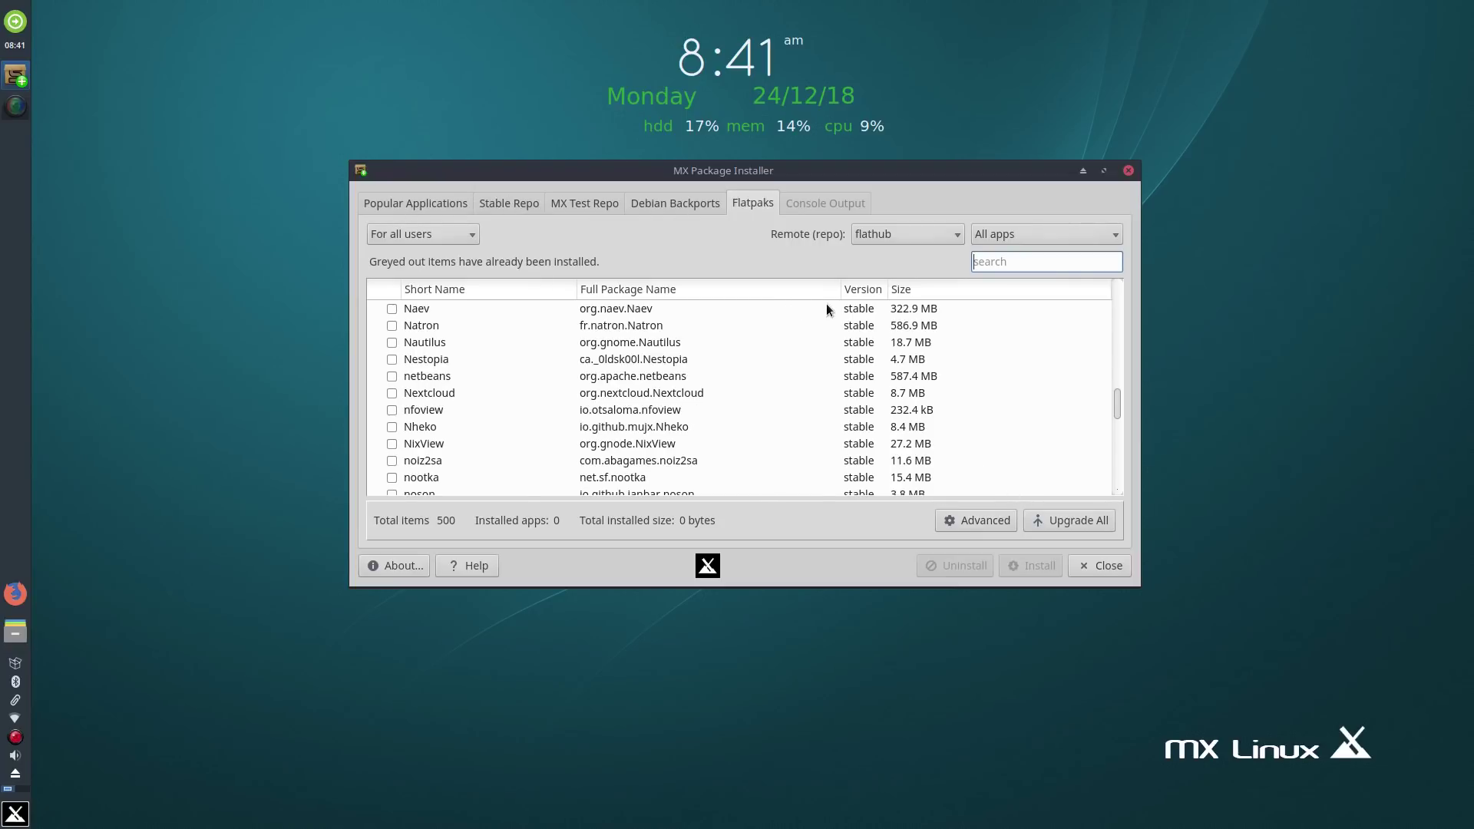
{"action": "left_click", "coordinate": [1093, 565]}
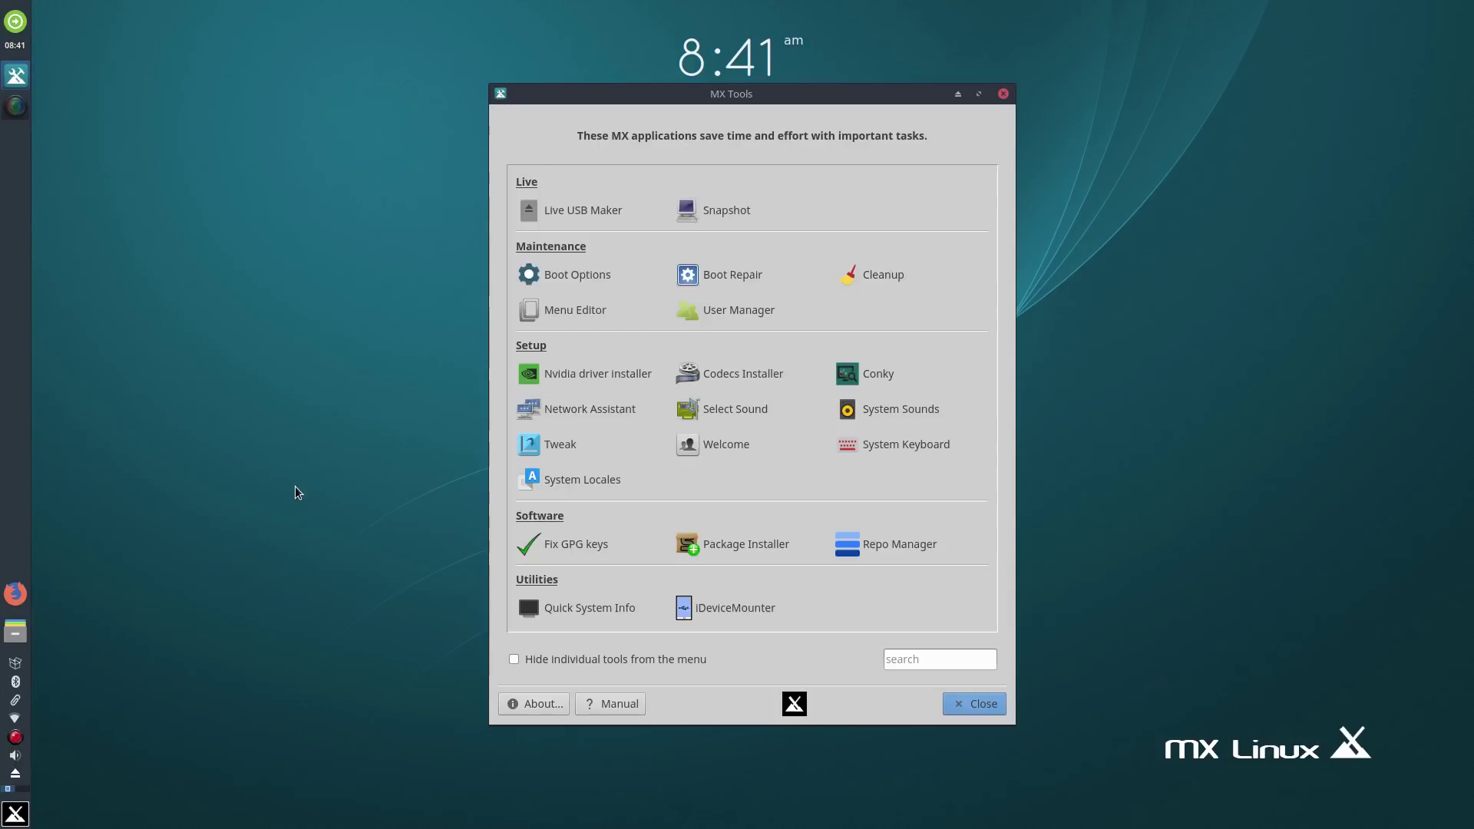
- Launch Firefox and display its version information
{"action": "left_click", "coordinate": [17, 814]}
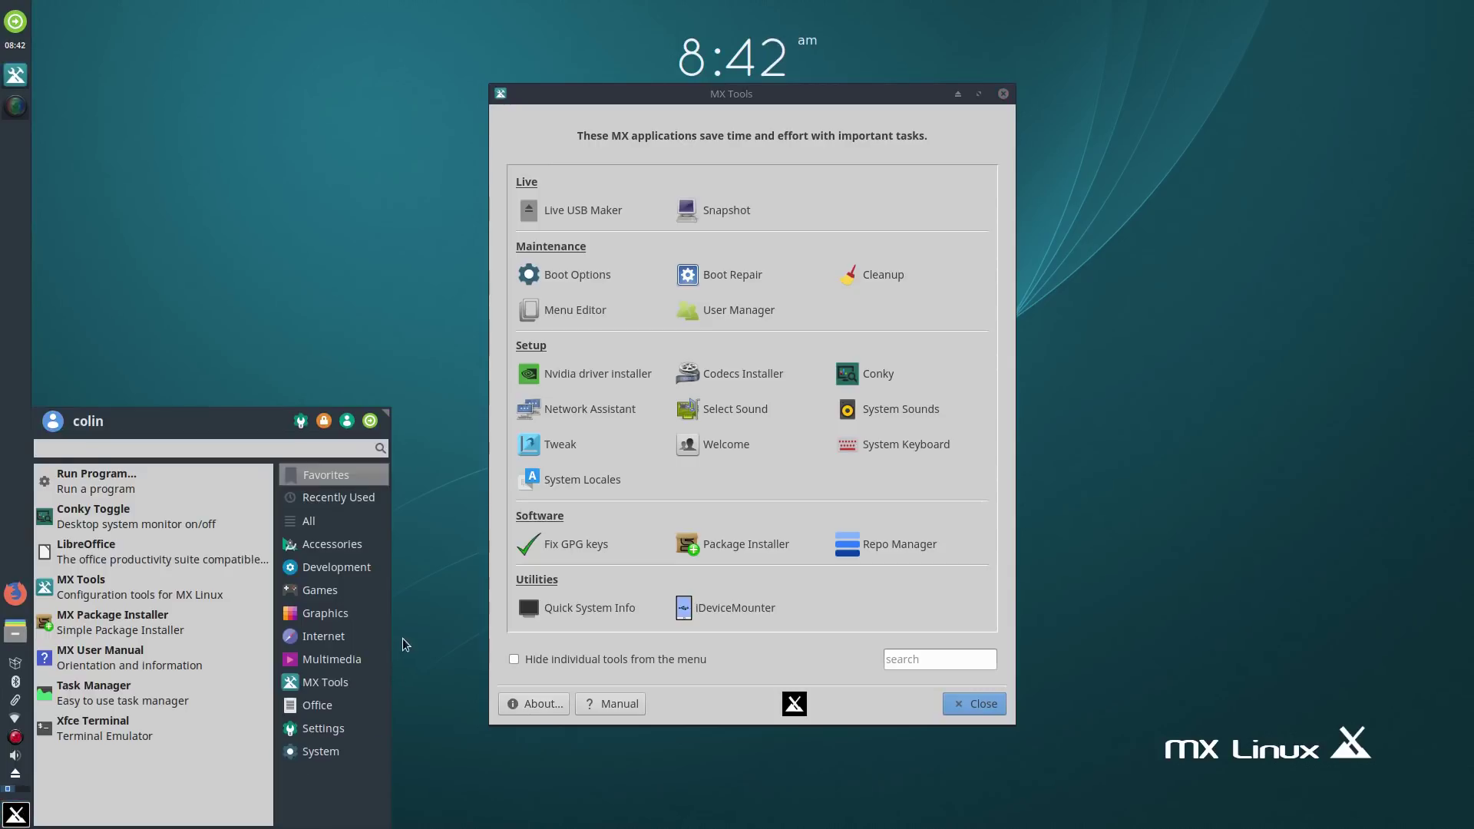
{"action": "left_click", "coordinate": [323, 636]}
{"action": "left_click", "coordinate": [153, 493]}
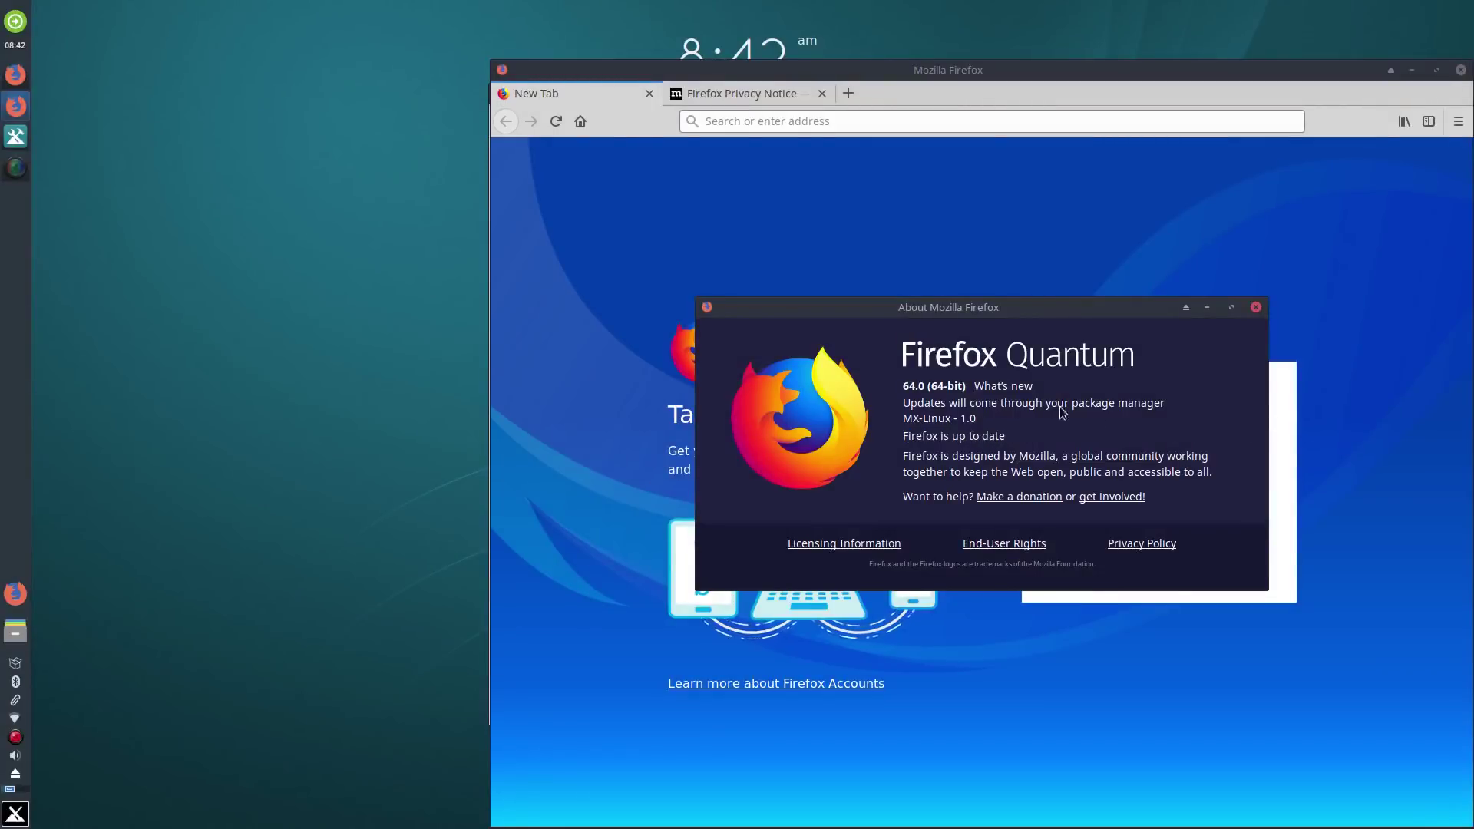
- Close the Firefox version information and the browser with all its open tabs
{"action": "left_click", "coordinate": [1255, 307]}
{"action": "left_click", "coordinate": [1460, 70]}
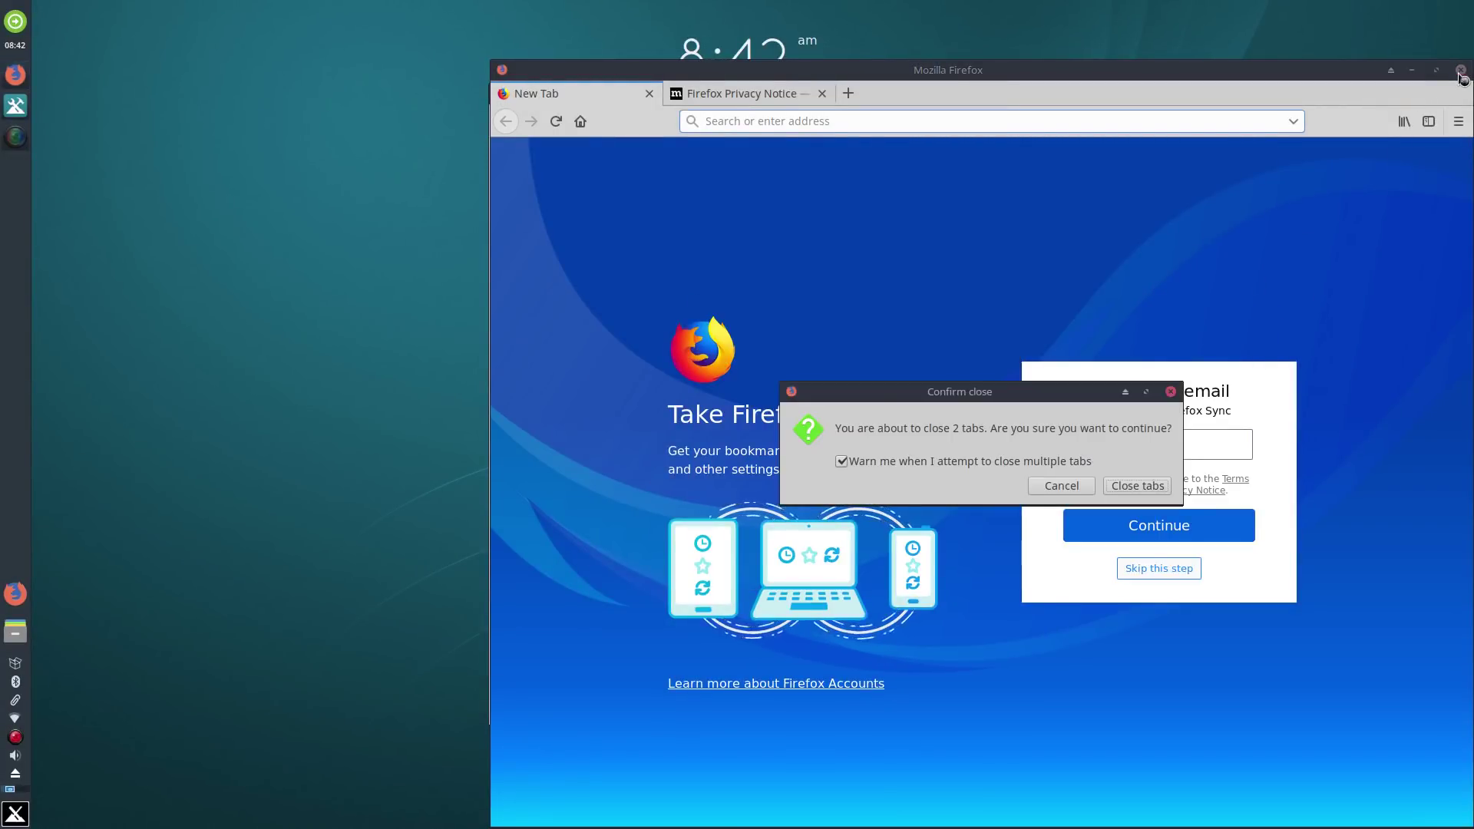
{"action": "left_click", "coordinate": [1135, 486]}
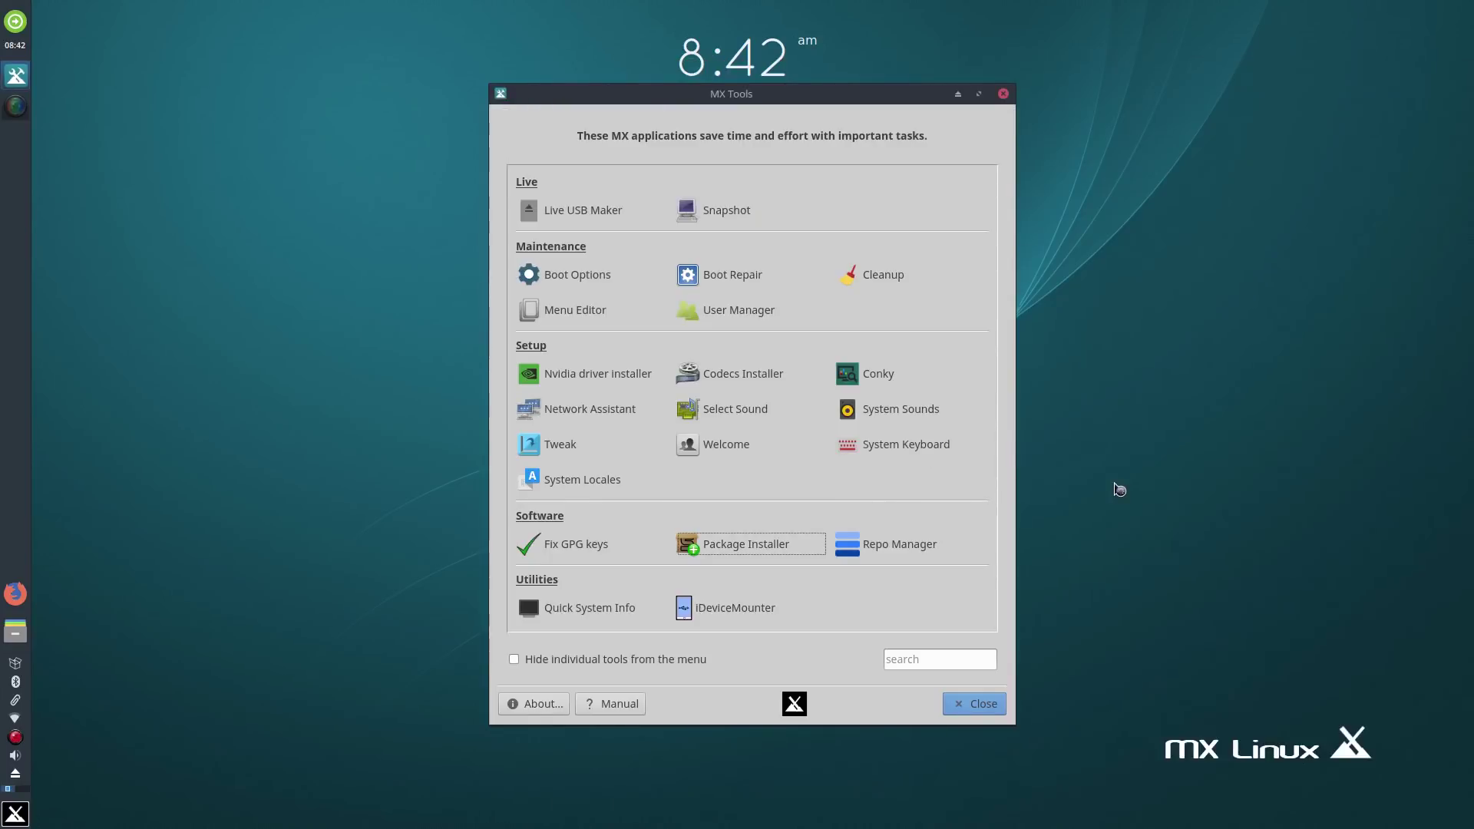
- Launch VLC media player from the Multimedia applications, view its version information, and close it
{"action": "left_click", "coordinate": [15, 813]}
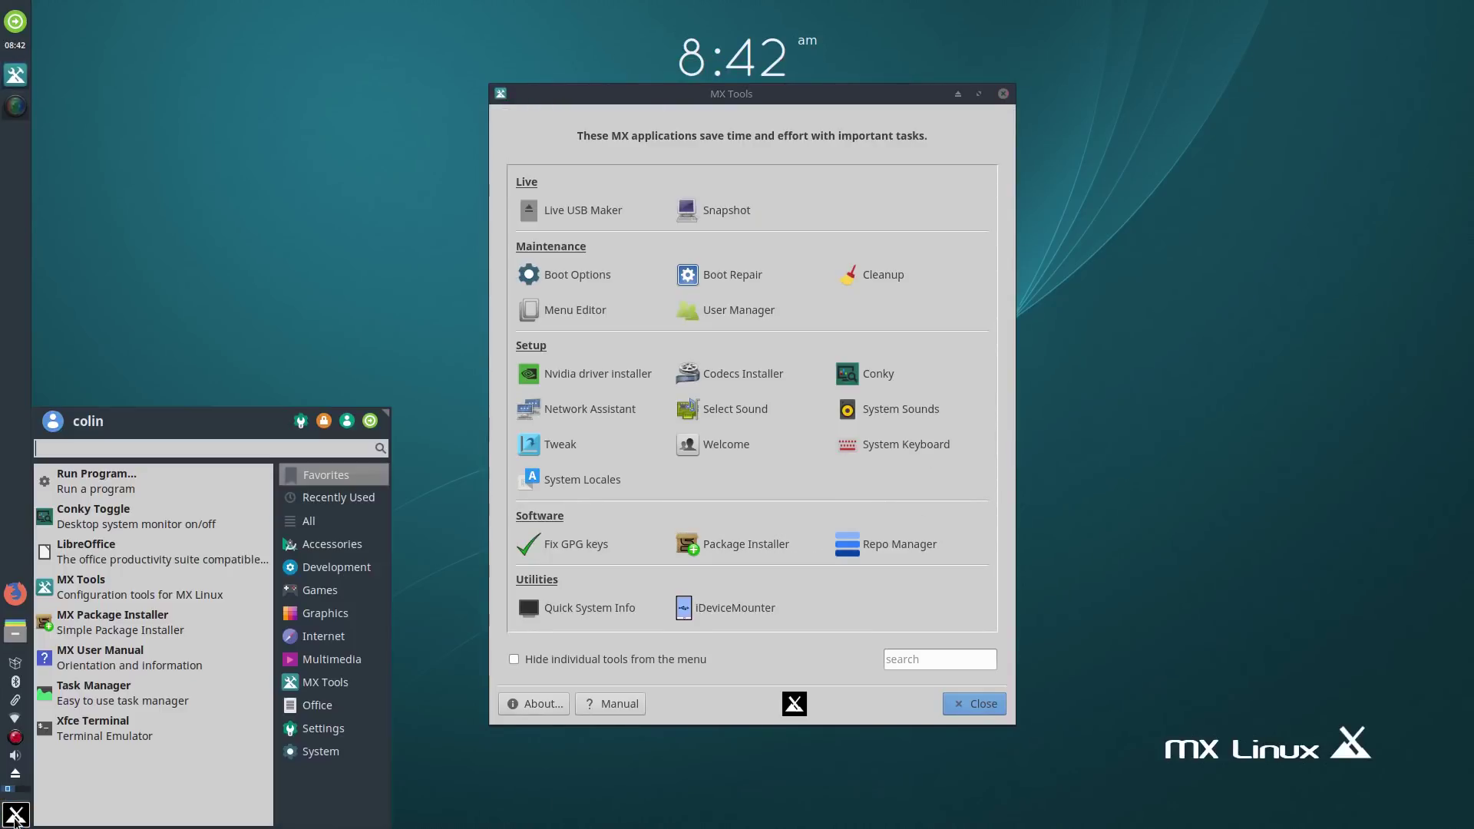
{"action": "left_click", "coordinate": [332, 660]}
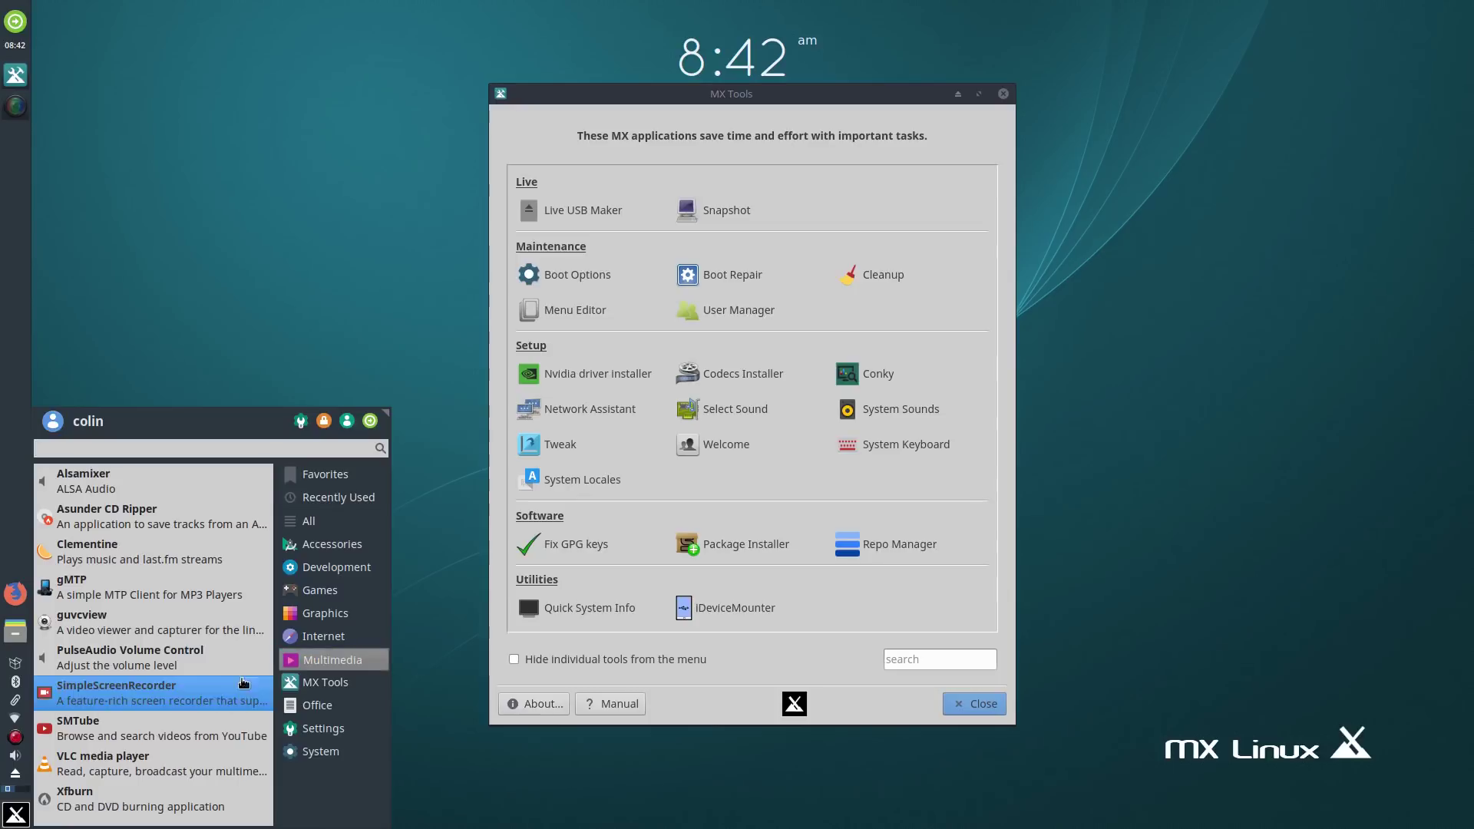
{"action": "left_click", "coordinate": [132, 756]}
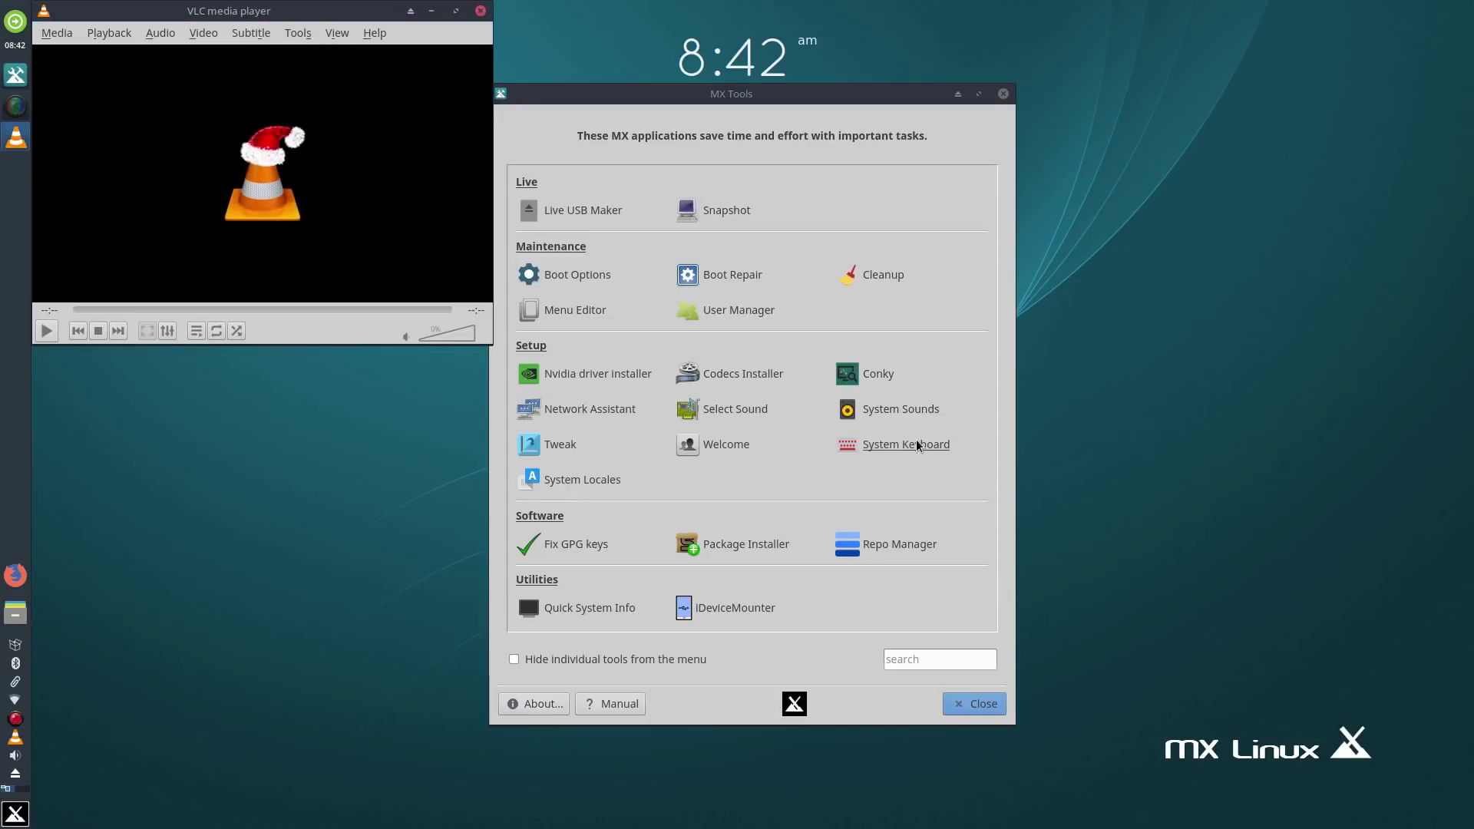
{"action": "left_click", "coordinate": [377, 33]}
{"action": "left_click", "coordinate": [387, 77]}
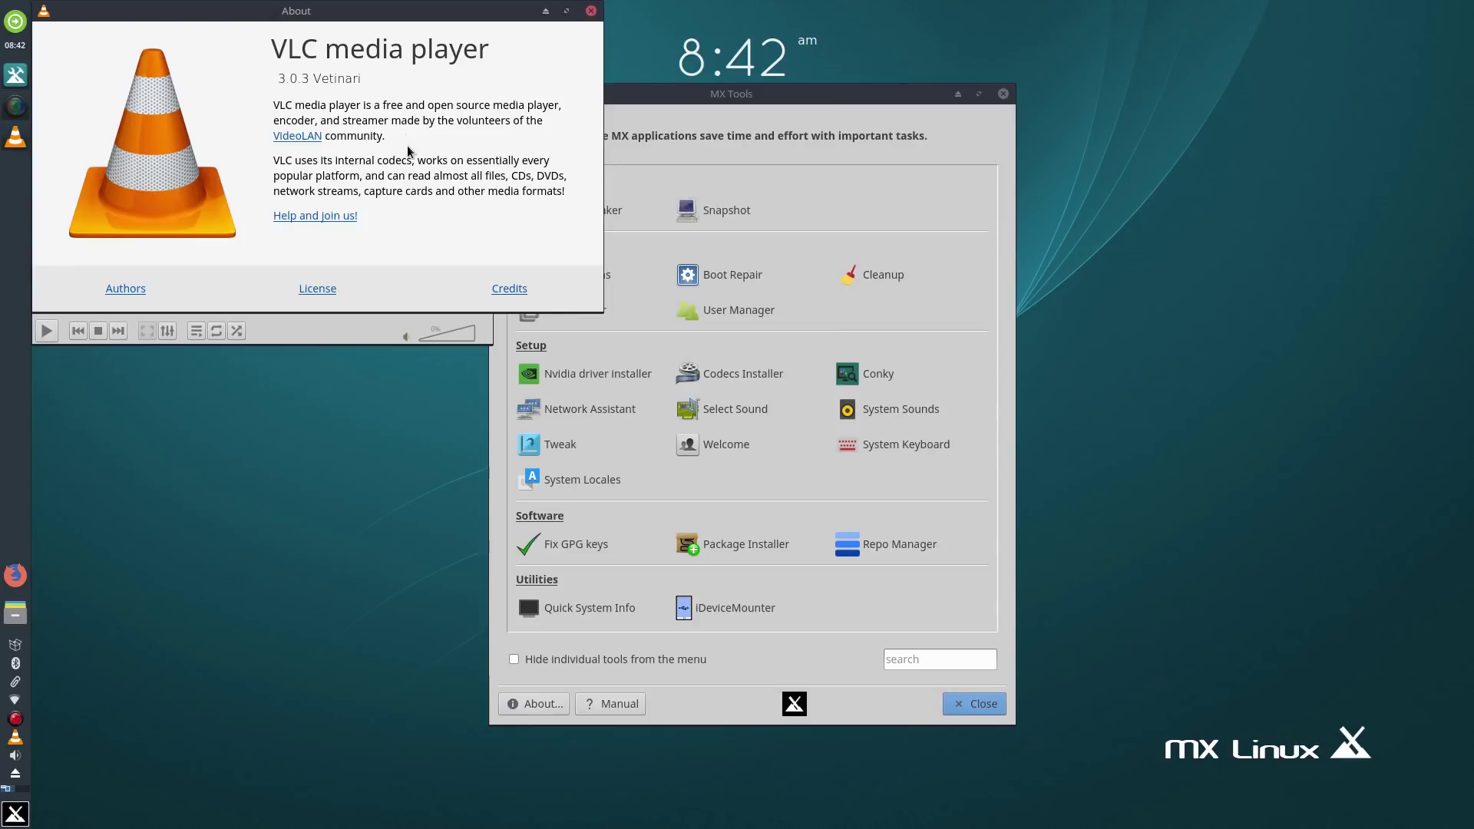
{"action": "left_click", "coordinate": [591, 11]}
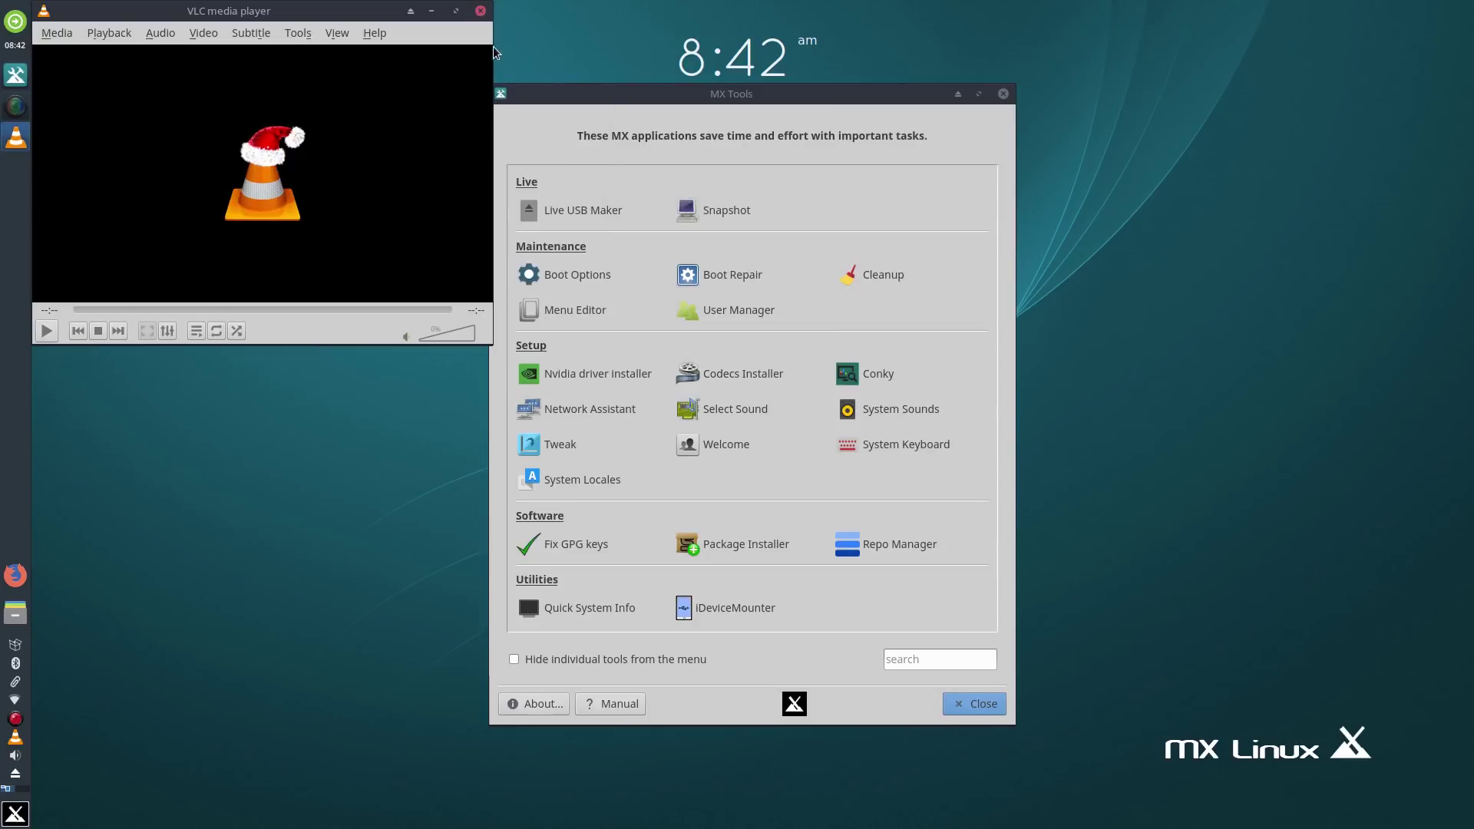
{"action": "left_click", "coordinate": [481, 11]}
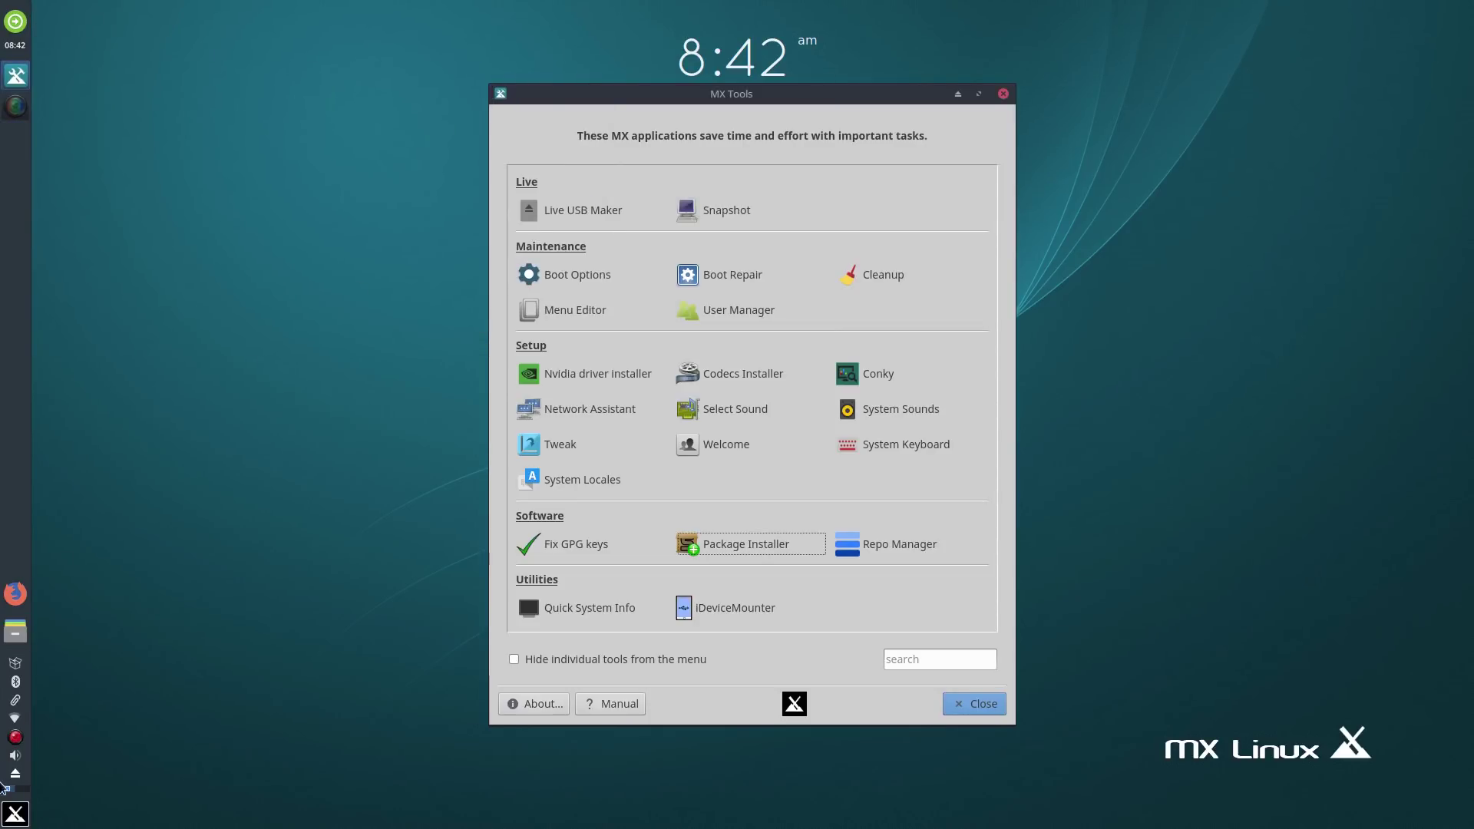
- Launch the Clementine music player, view its version information, and close it
{"action": "left_click", "coordinate": [15, 813]}
{"action": "left_click", "coordinate": [321, 591]}
{"action": "left_click", "coordinate": [332, 658]}
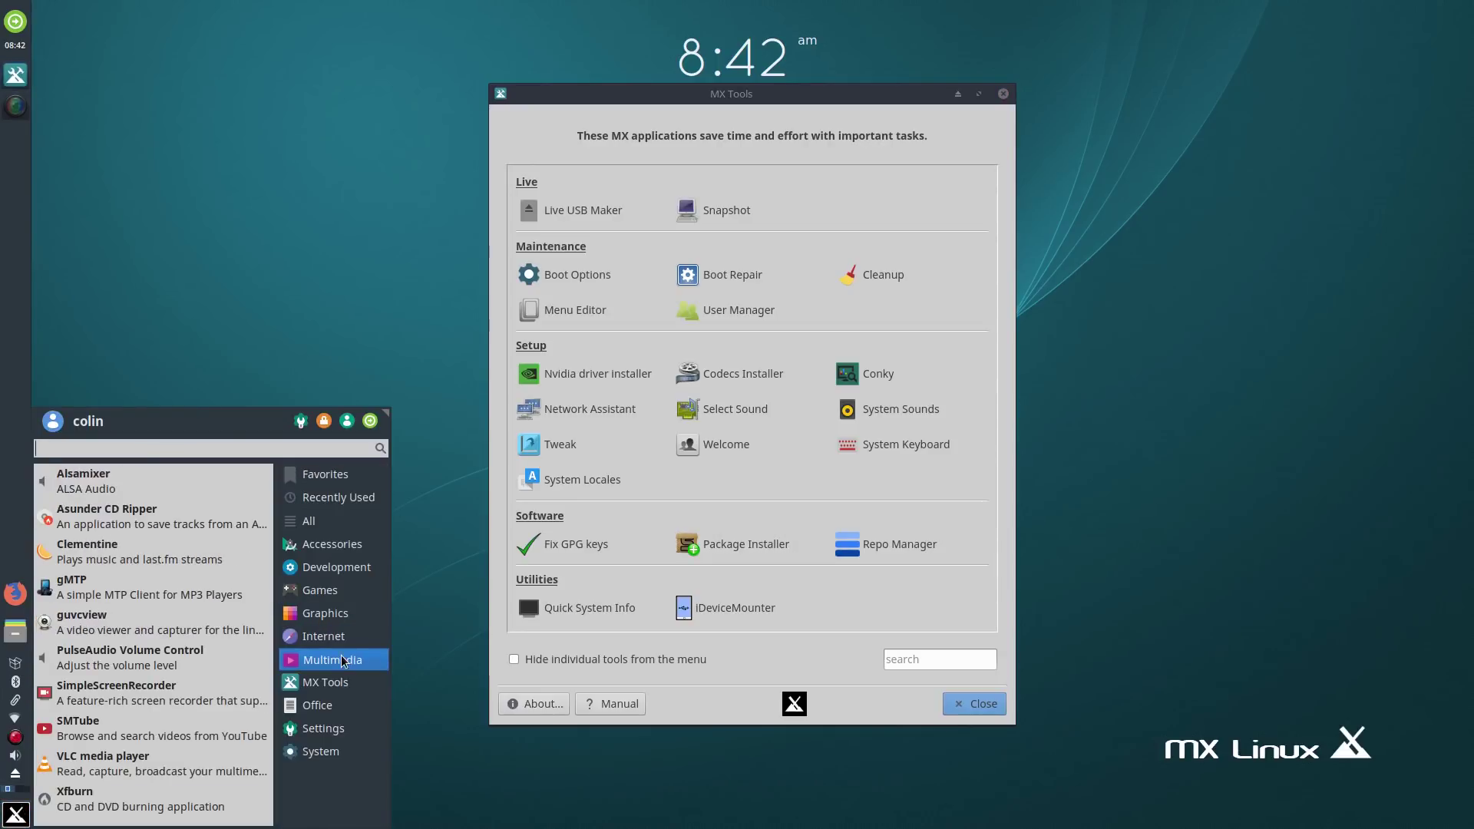
{"action": "left_click", "coordinate": [111, 555]}
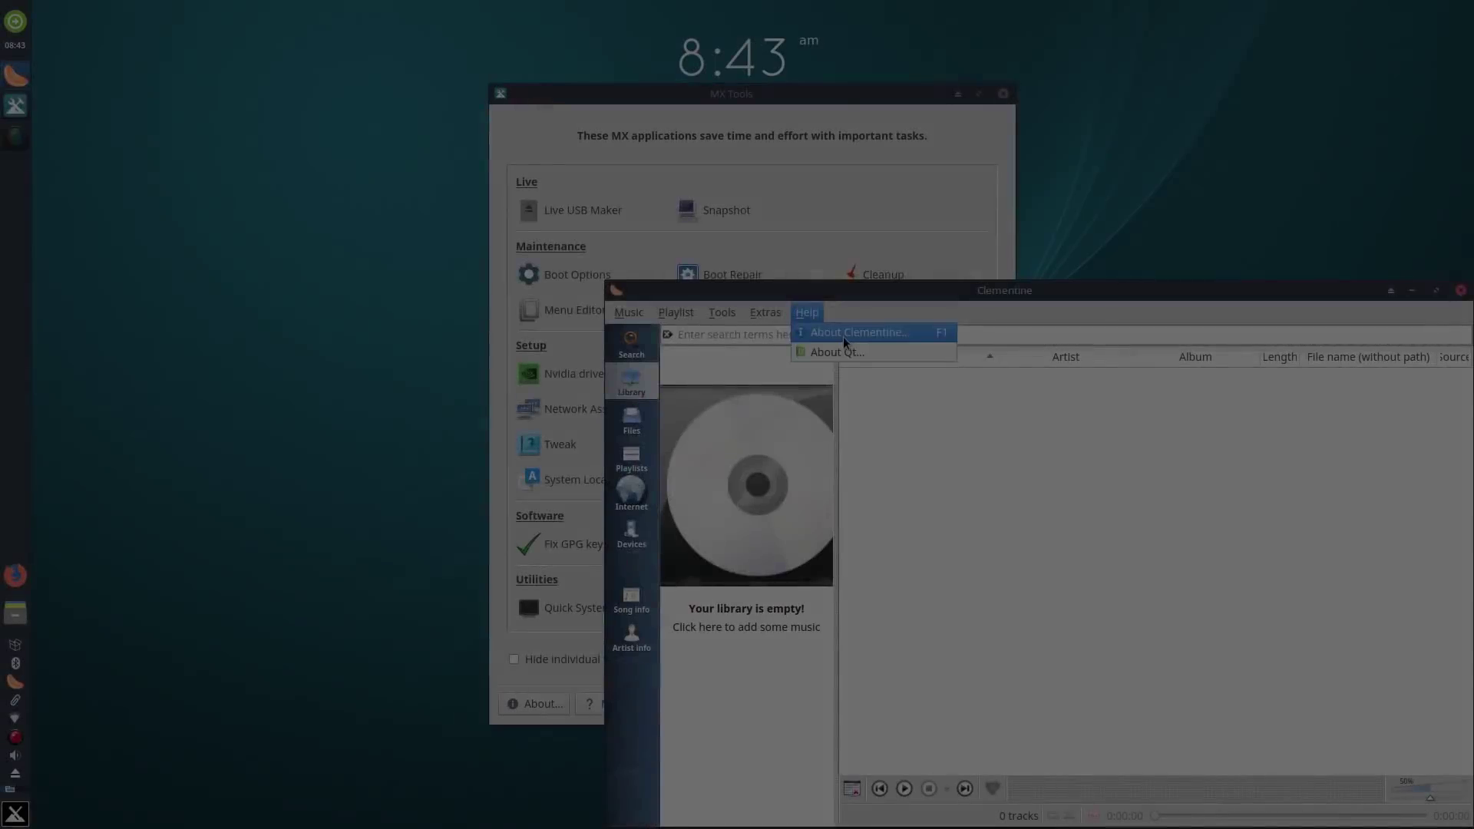
{"action": "left_click", "coordinate": [843, 336]}
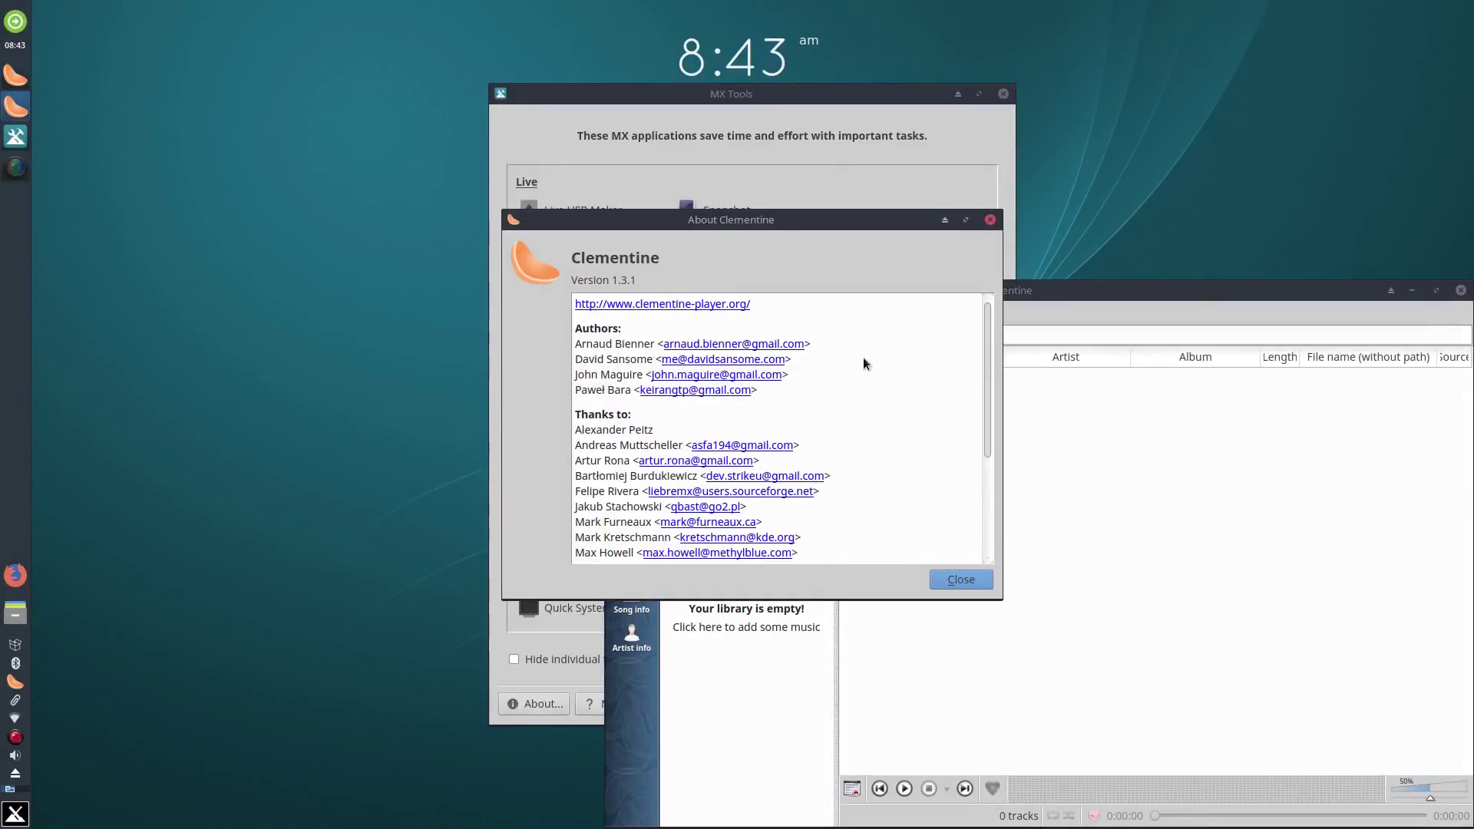
{"action": "left_click", "coordinate": [938, 580]}
{"action": "left_click_drag", "start_coordinate": [1226, 289], "coordinate": [889, 205]}
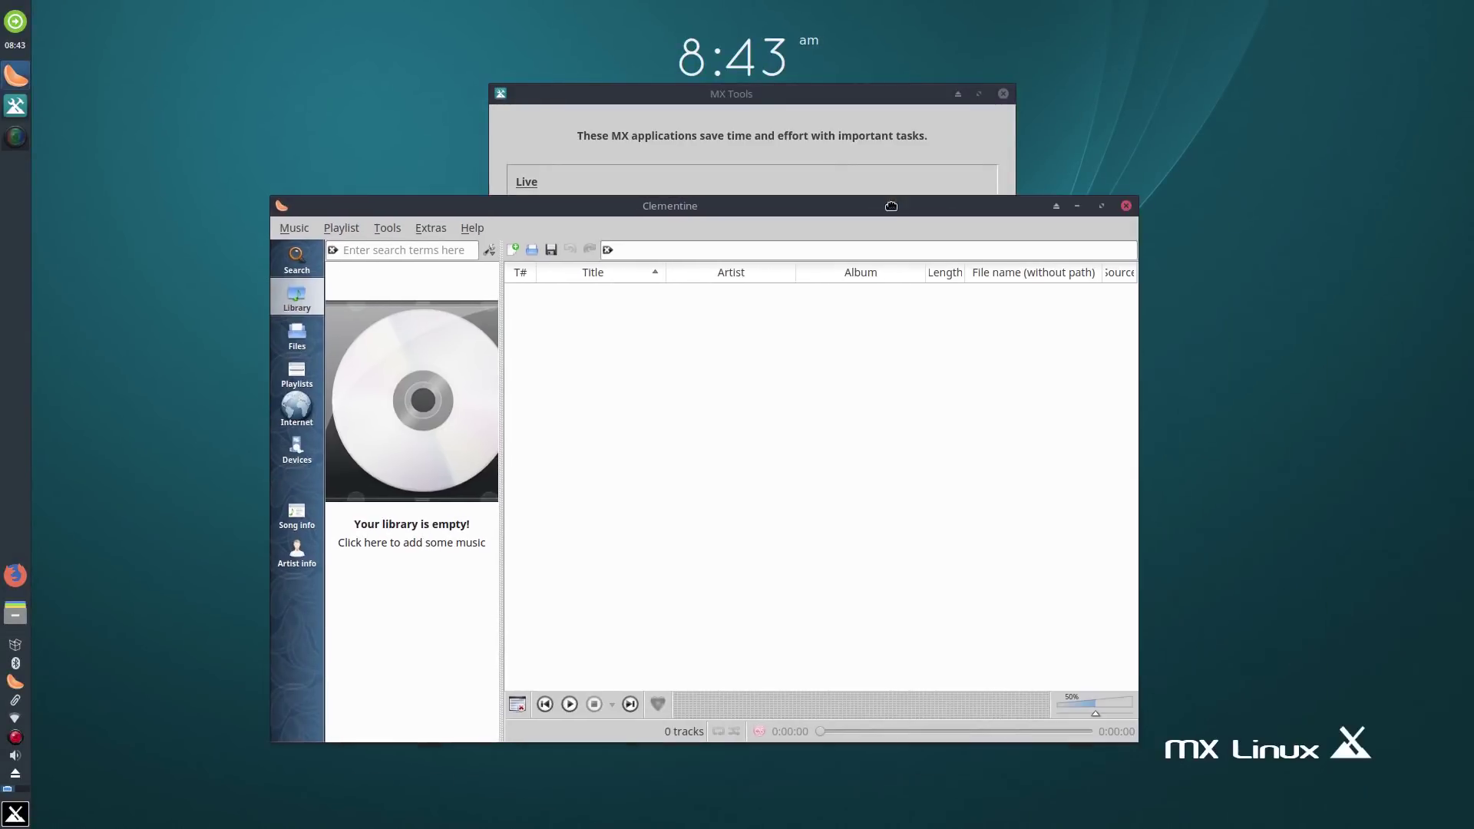
{"action": "left_click", "coordinate": [1126, 206]}
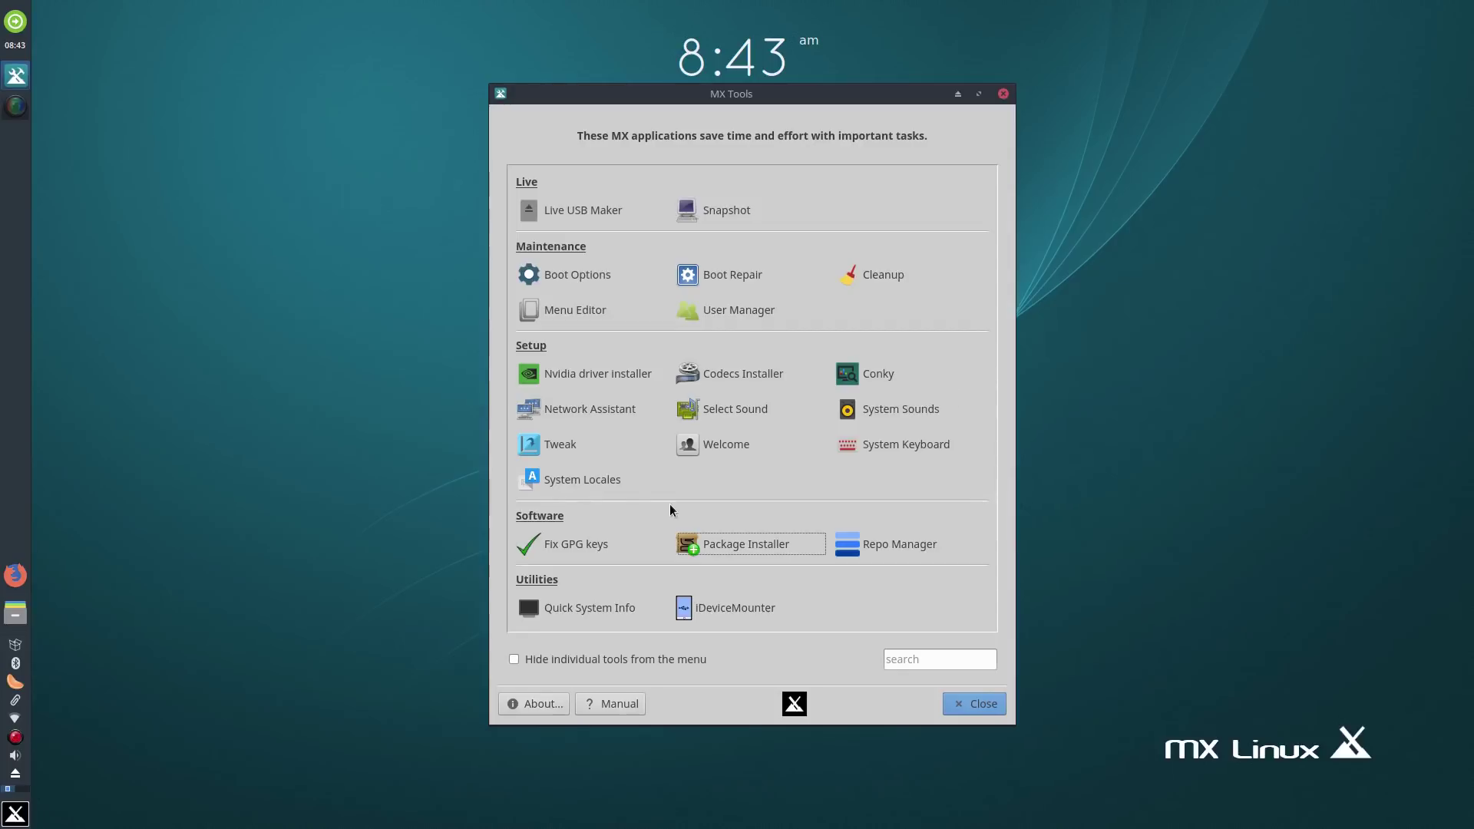
- Launch Thunderbird, view its version information, and close it without setting up an email account
{"action": "left_click", "coordinate": [16, 813]}
{"action": "mouse_move", "coordinate": [323, 635]}
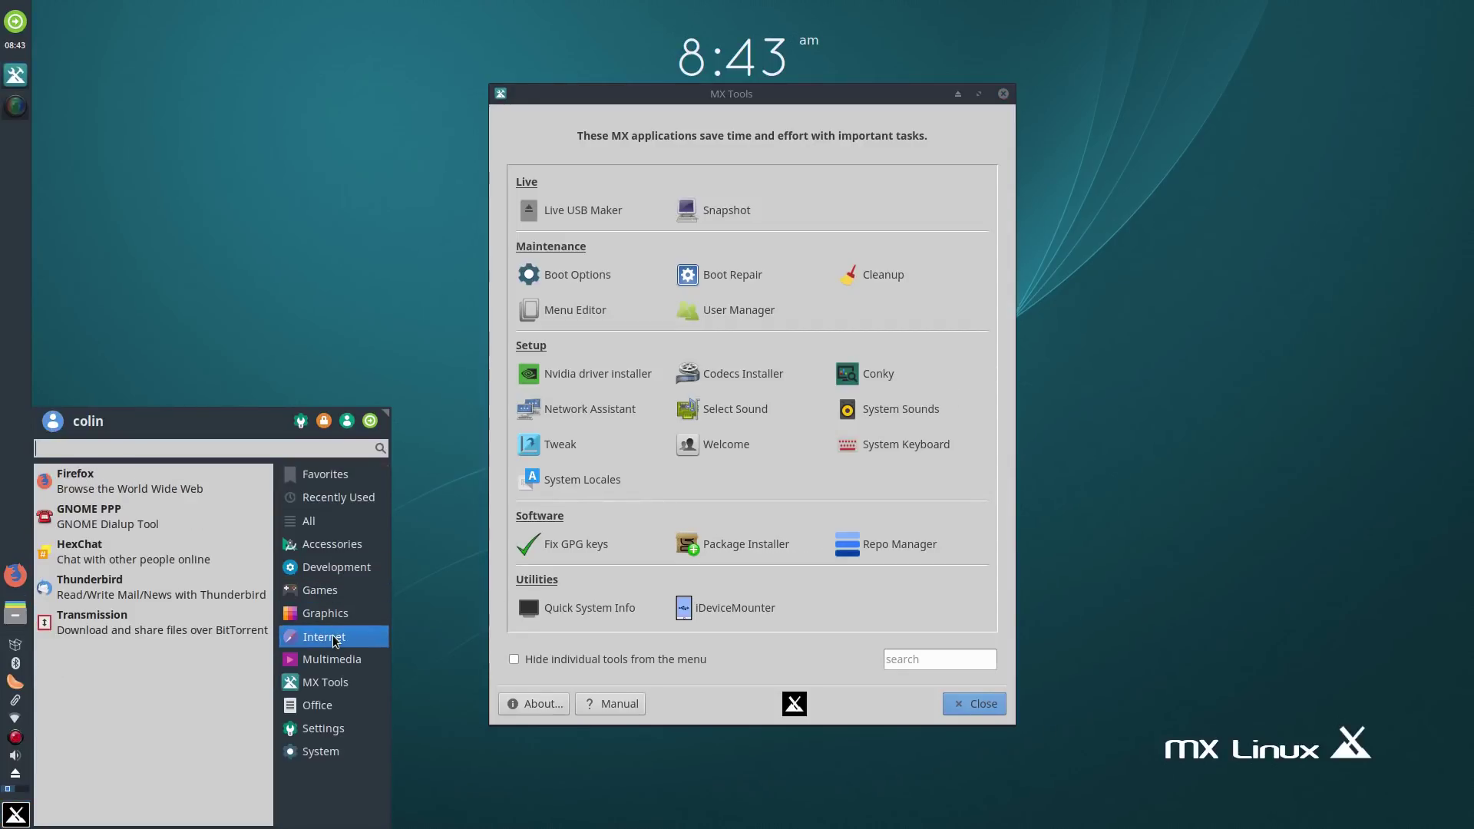
{"action": "left_click", "coordinate": [104, 583]}
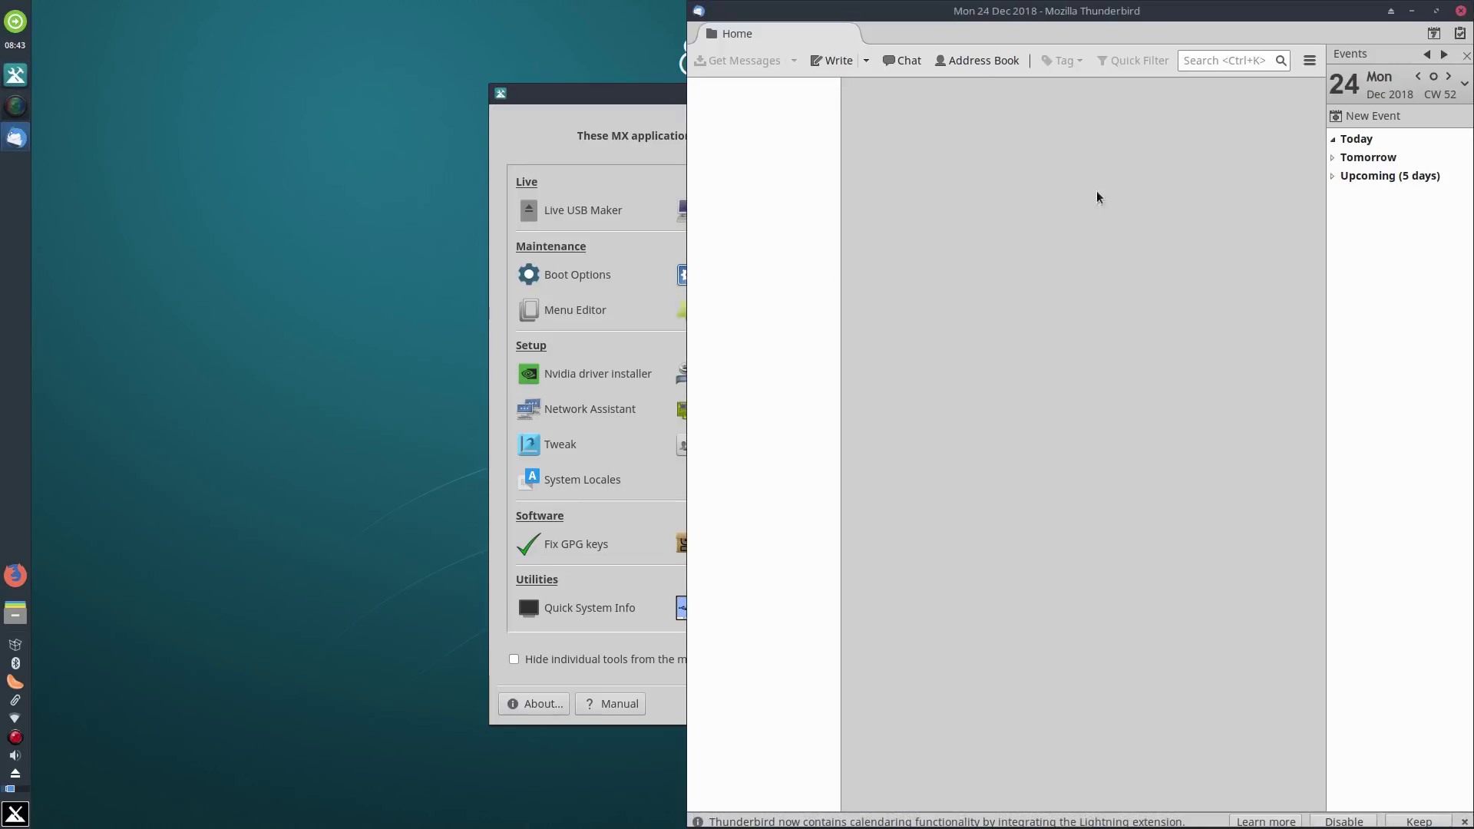
{"action": "left_click", "coordinate": [1308, 61]}
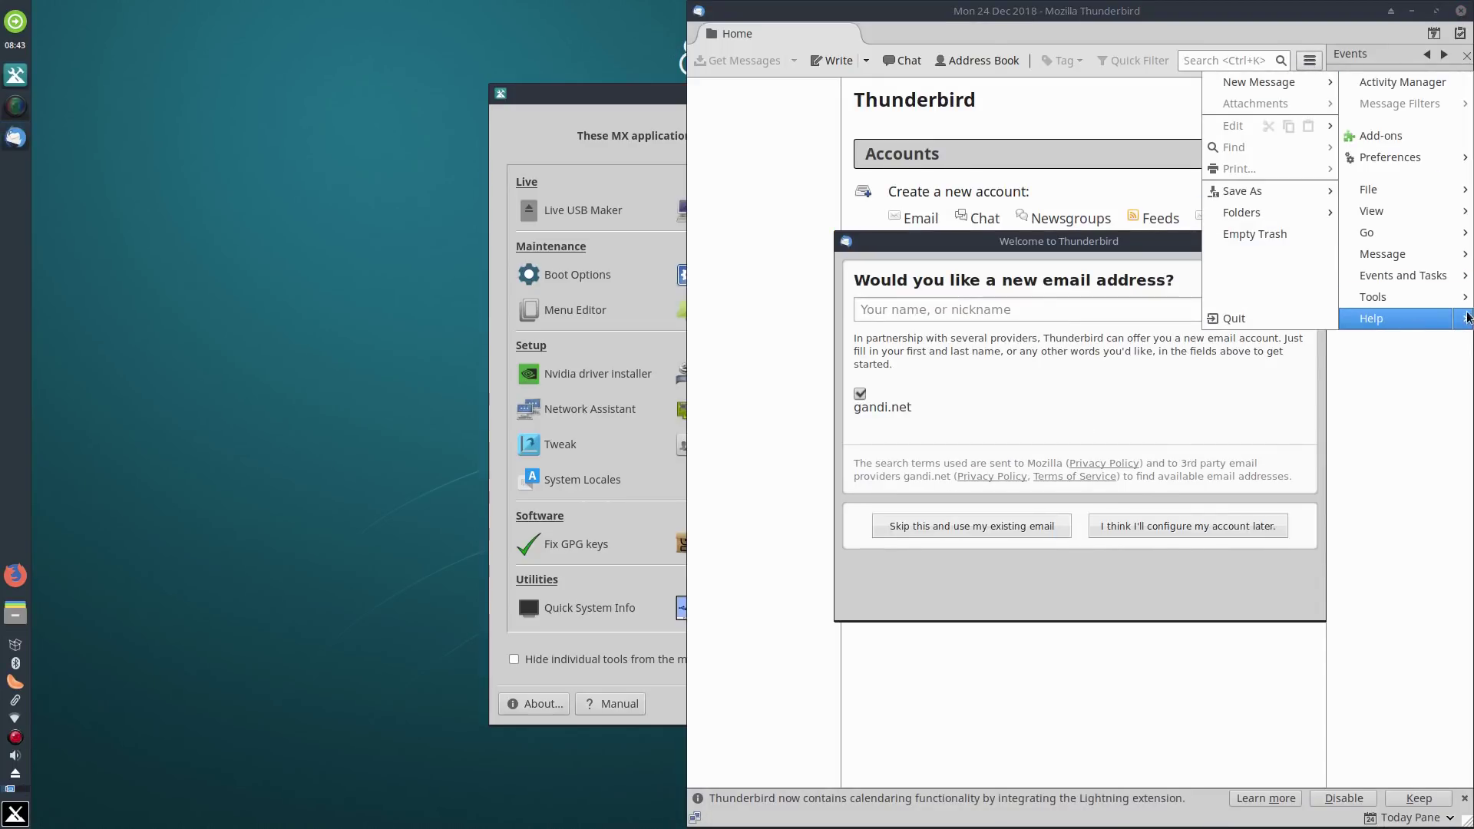
{"action": "mouse_move", "coordinate": [1467, 317]}
{"action": "left_click", "coordinate": [1352, 431]}
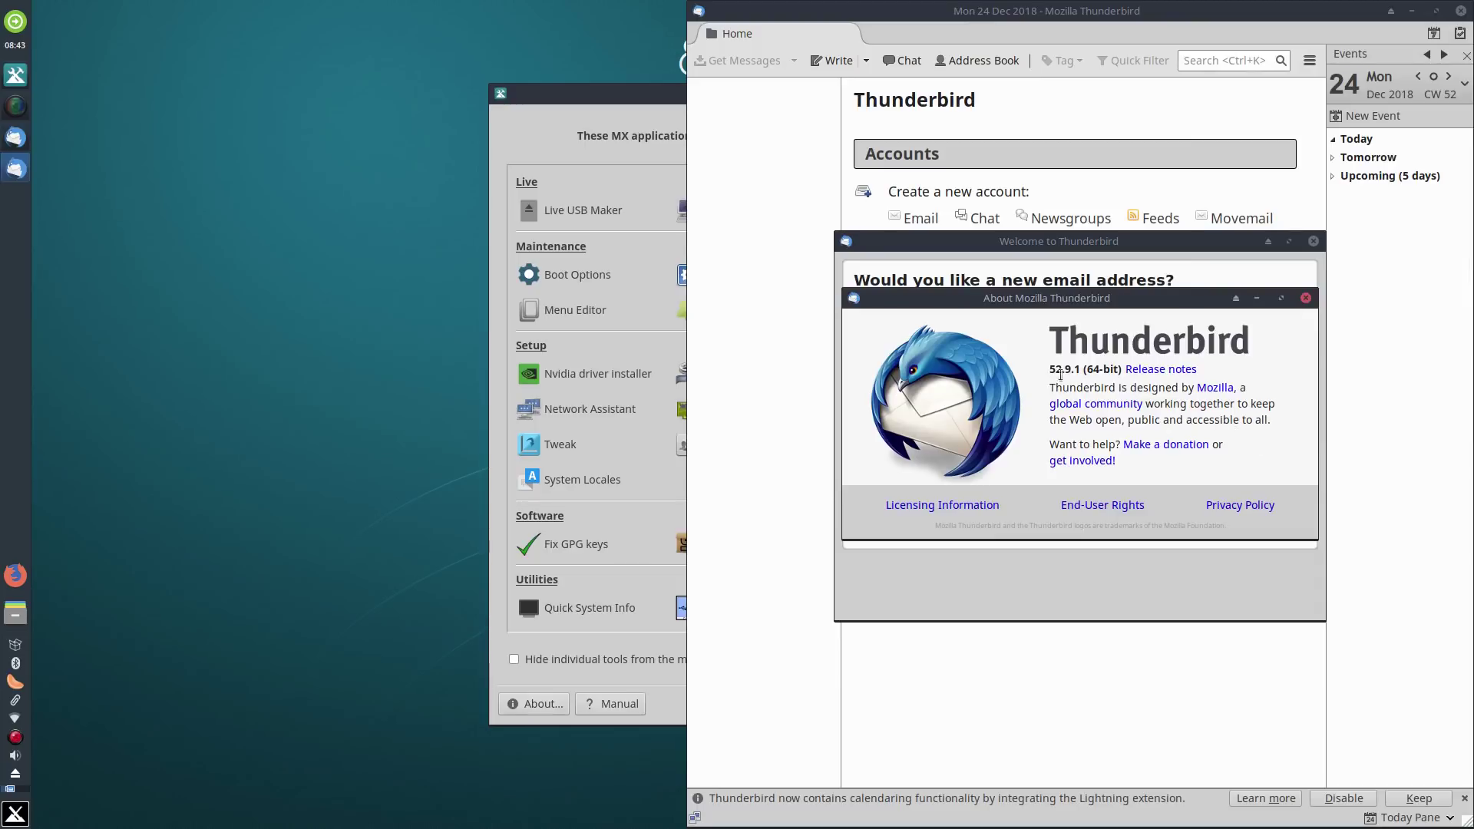
{"action": "left_click", "coordinate": [1306, 298]}
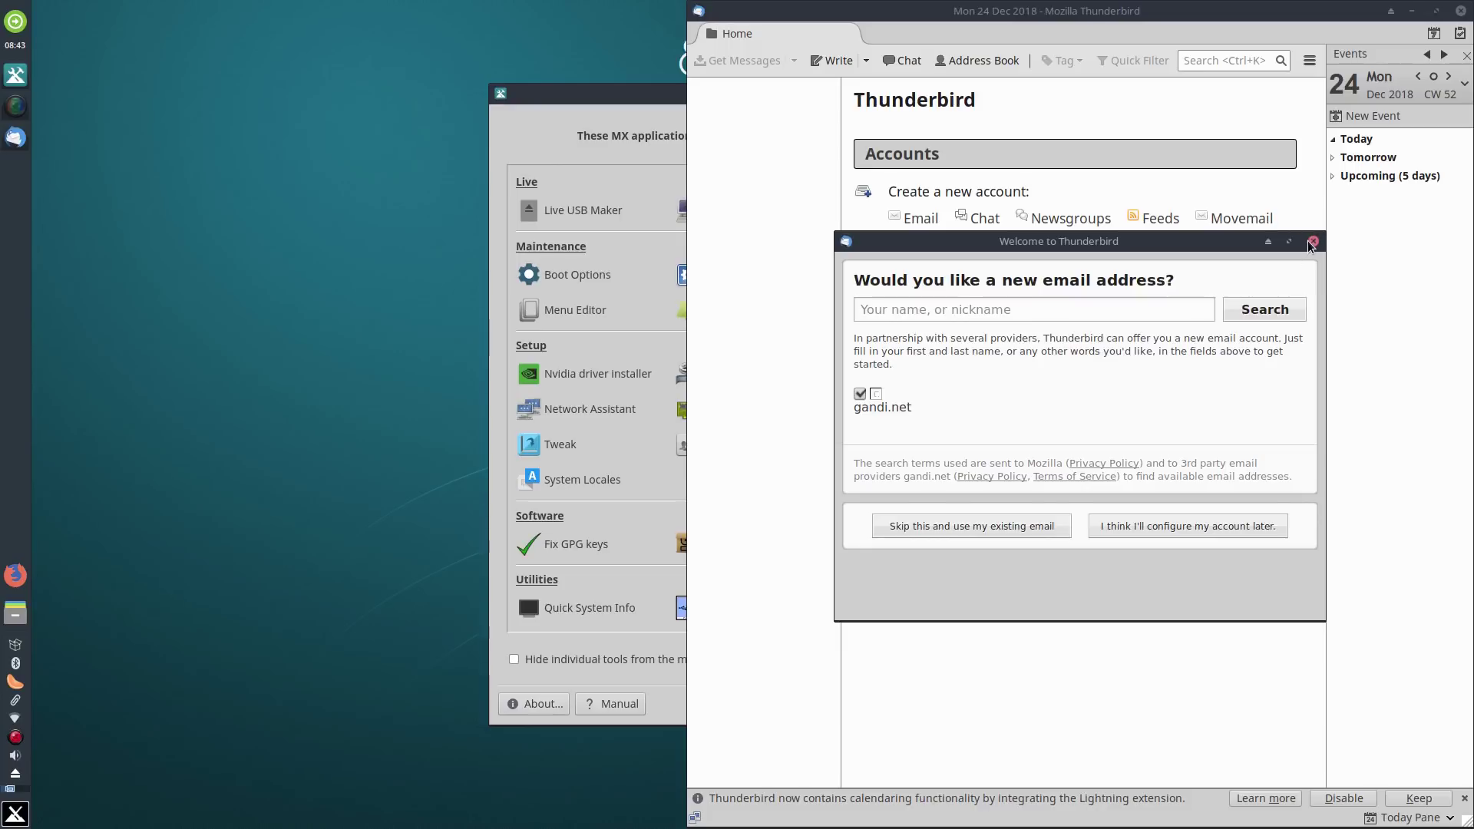
{"action": "left_click", "coordinate": [1313, 242]}
{"action": "left_click", "coordinate": [1460, 12]}
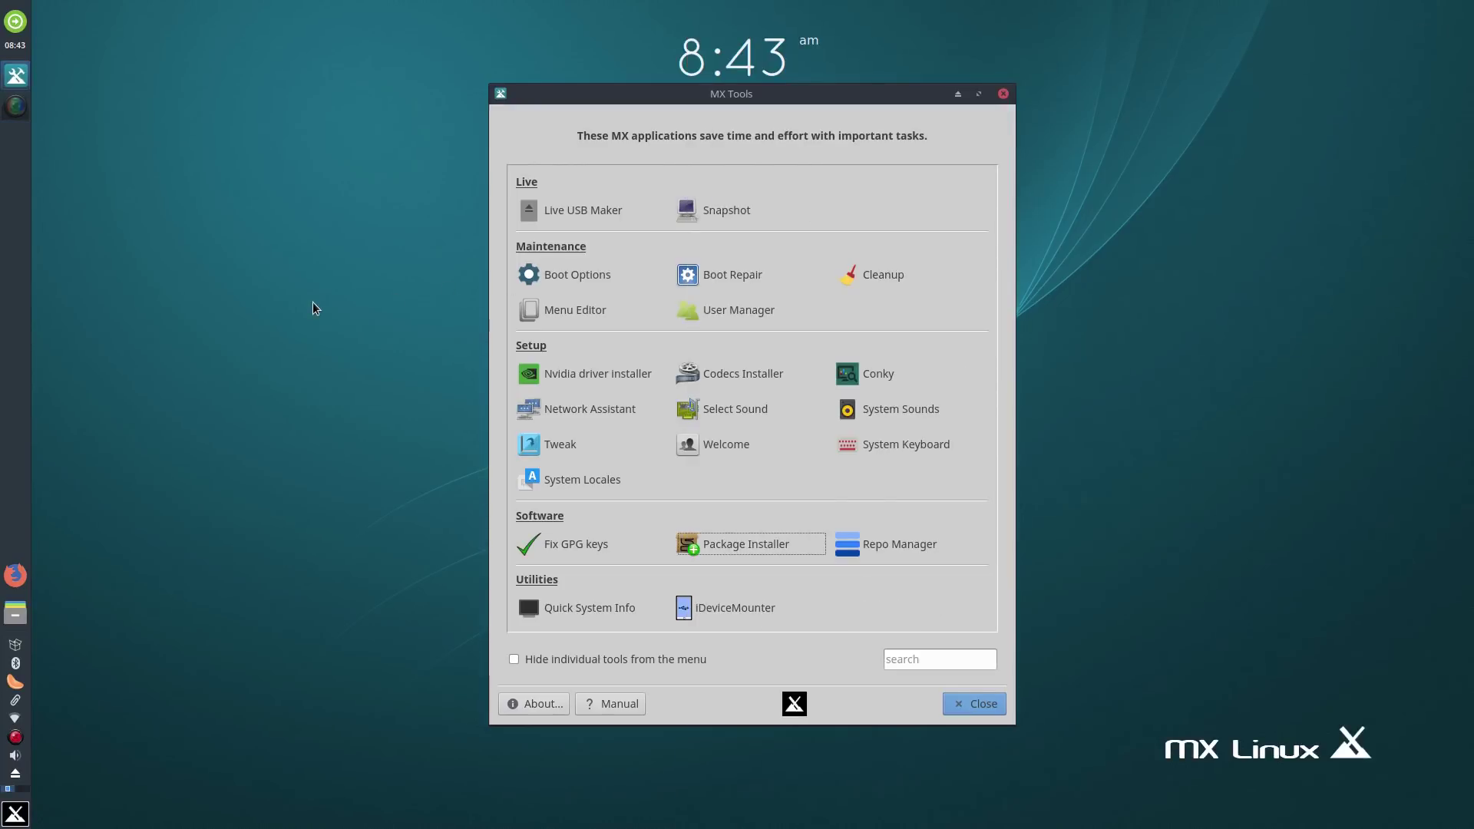
- Launch LibreOffice Calc from the Office applications and display its version information
{"action": "left_click", "coordinate": [16, 813]}
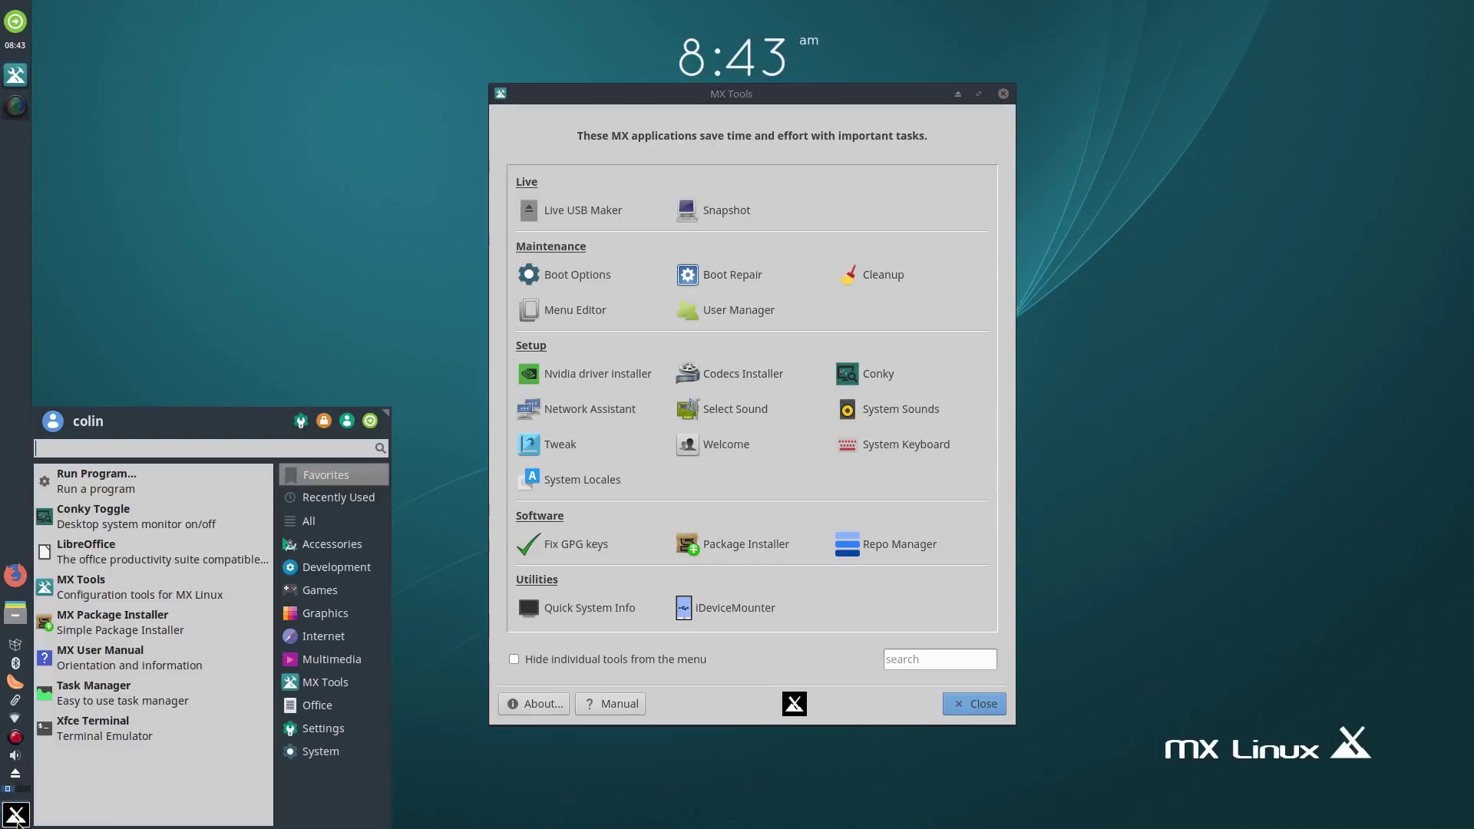
{"action": "left_click", "coordinate": [336, 708]}
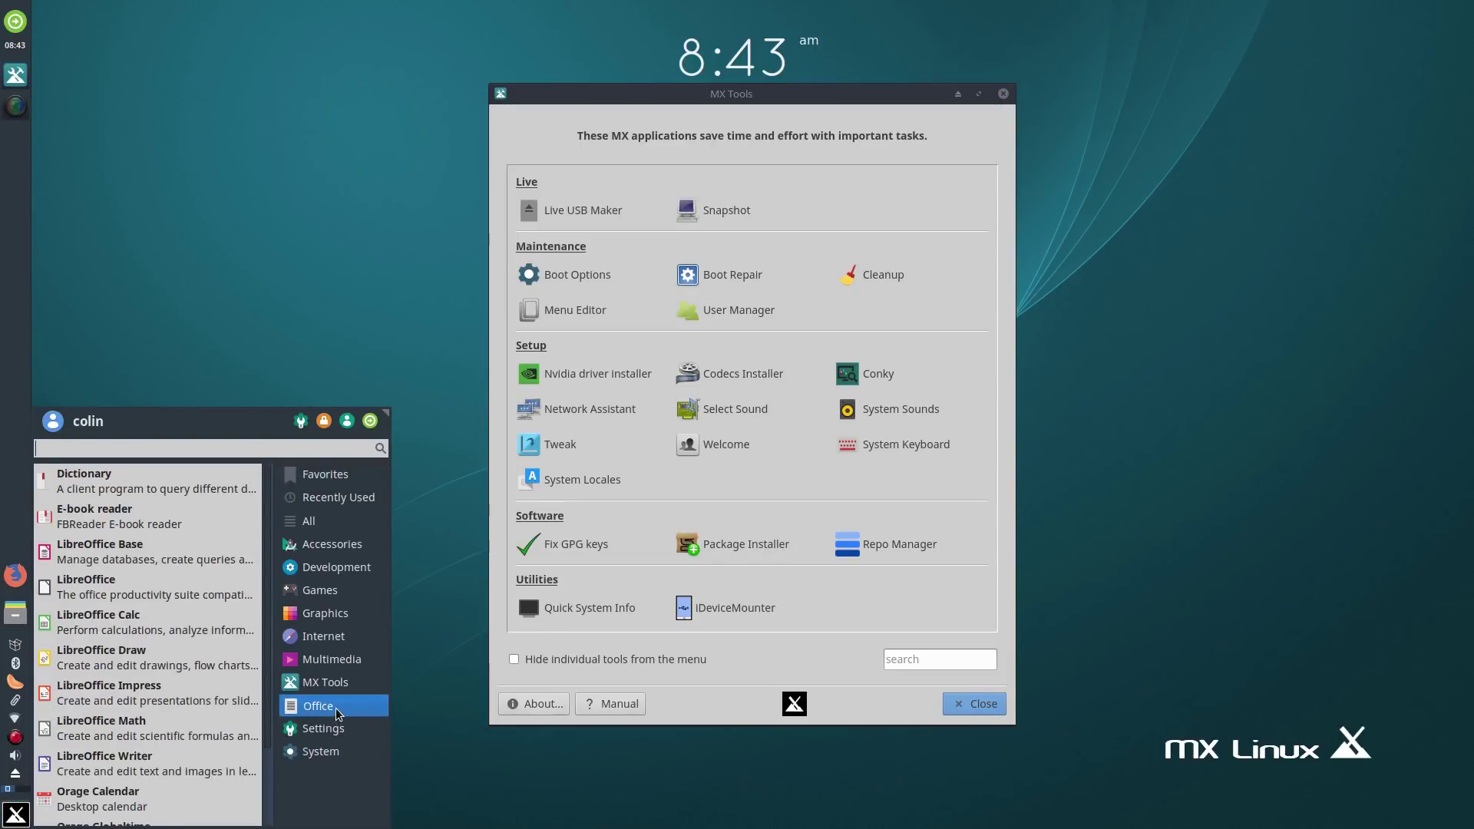
{"action": "left_click", "coordinate": [119, 617]}
{"action": "left_click", "coordinate": [424, 33]}
{"action": "left_click", "coordinate": [455, 214]}
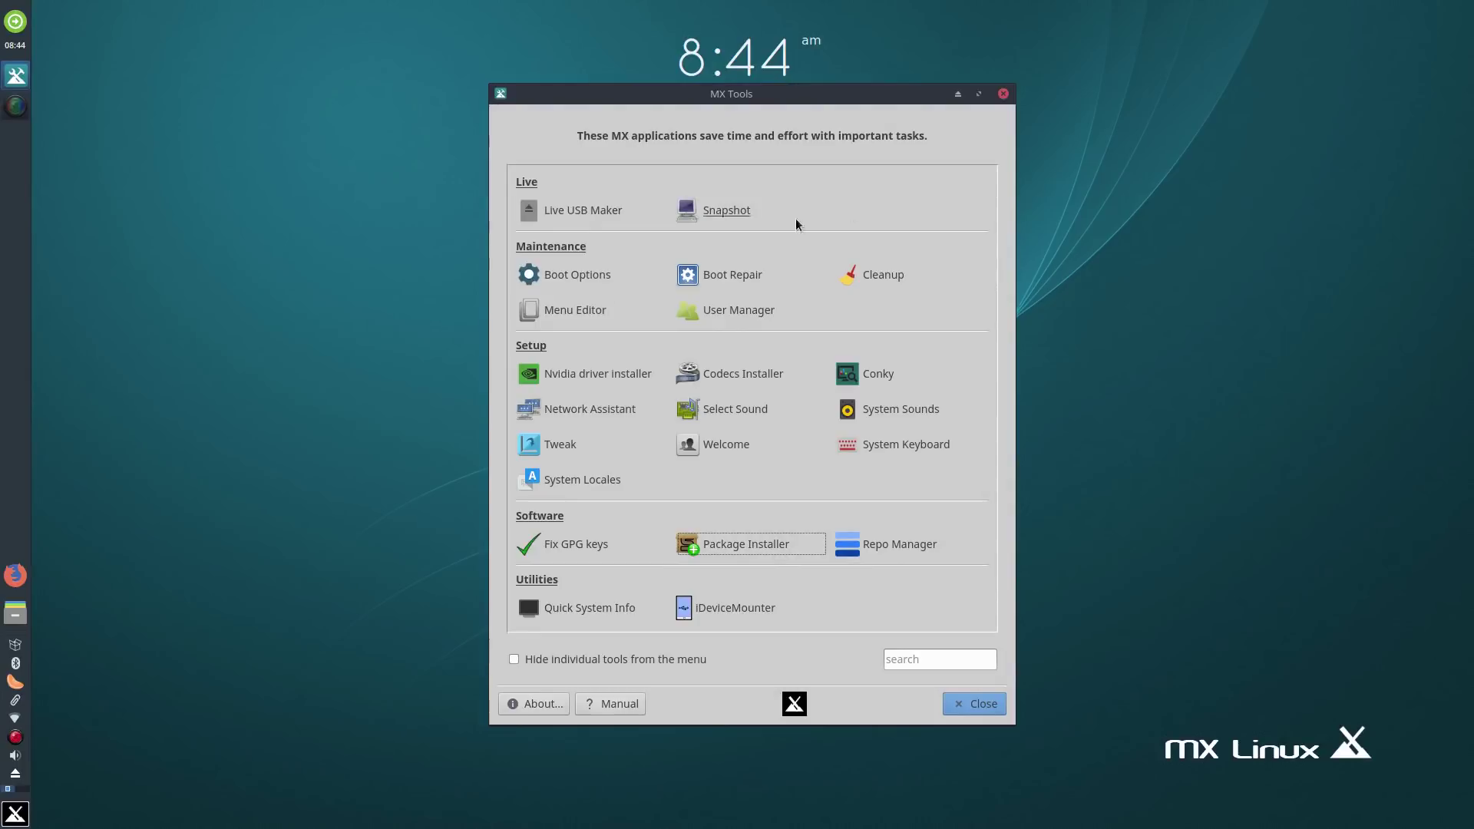
- Search the applications for "sett" and open Settings Manager to look over the available settings
{"action": "left_click", "coordinate": [16, 814]}
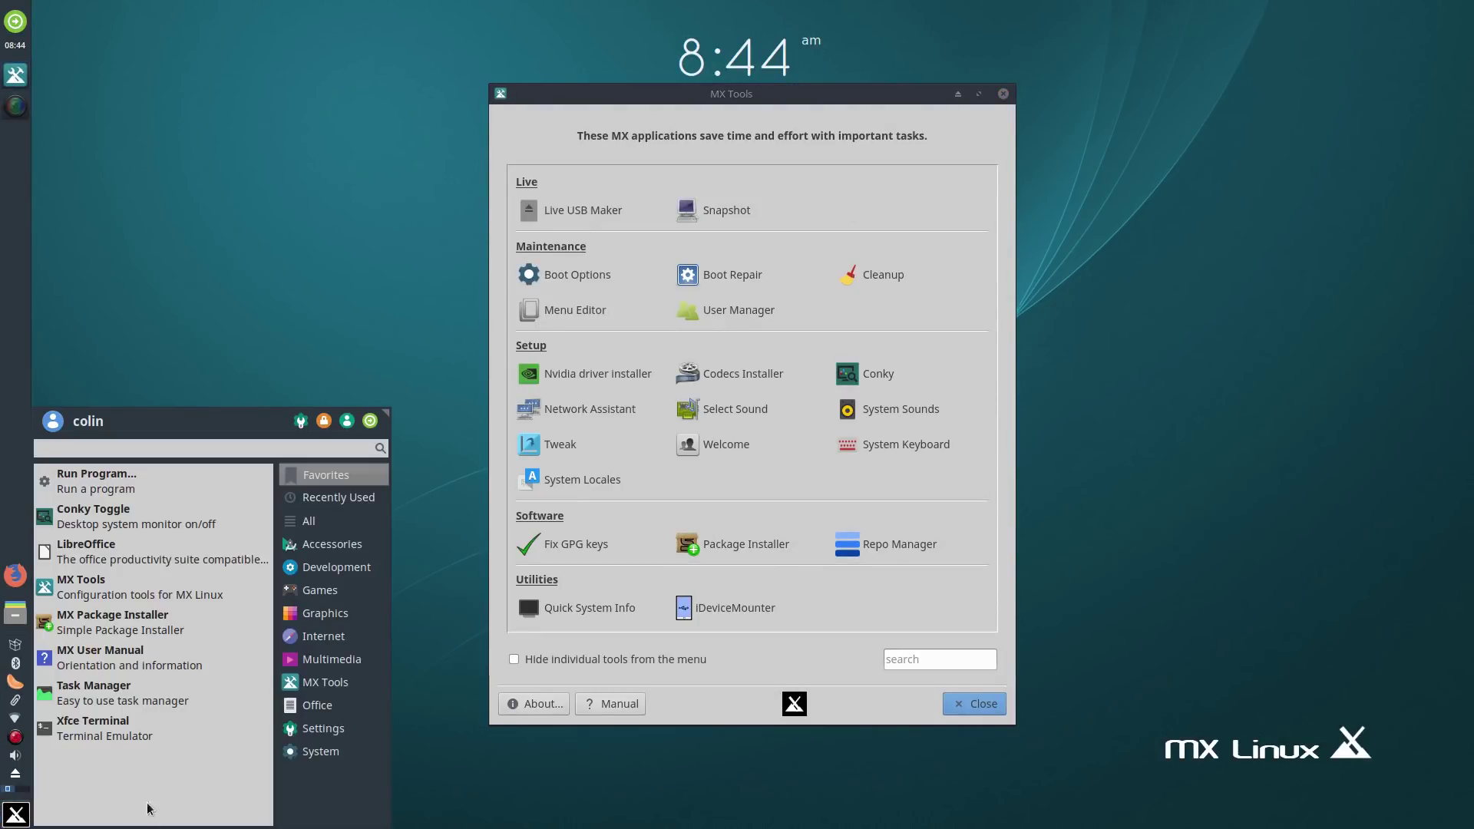
{"action": "type", "text": "sett"}
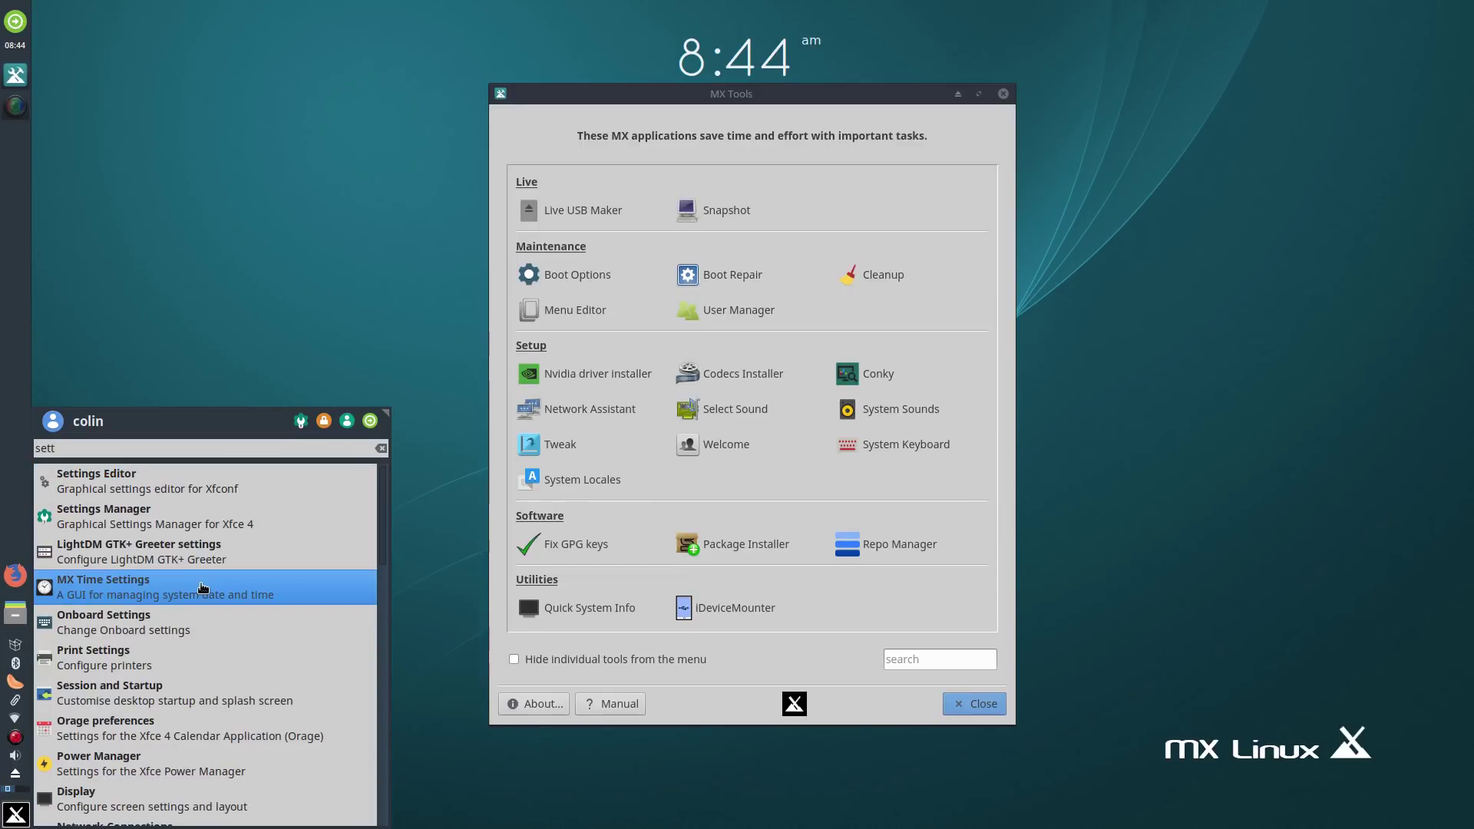
{"action": "left_click", "coordinate": [166, 524]}
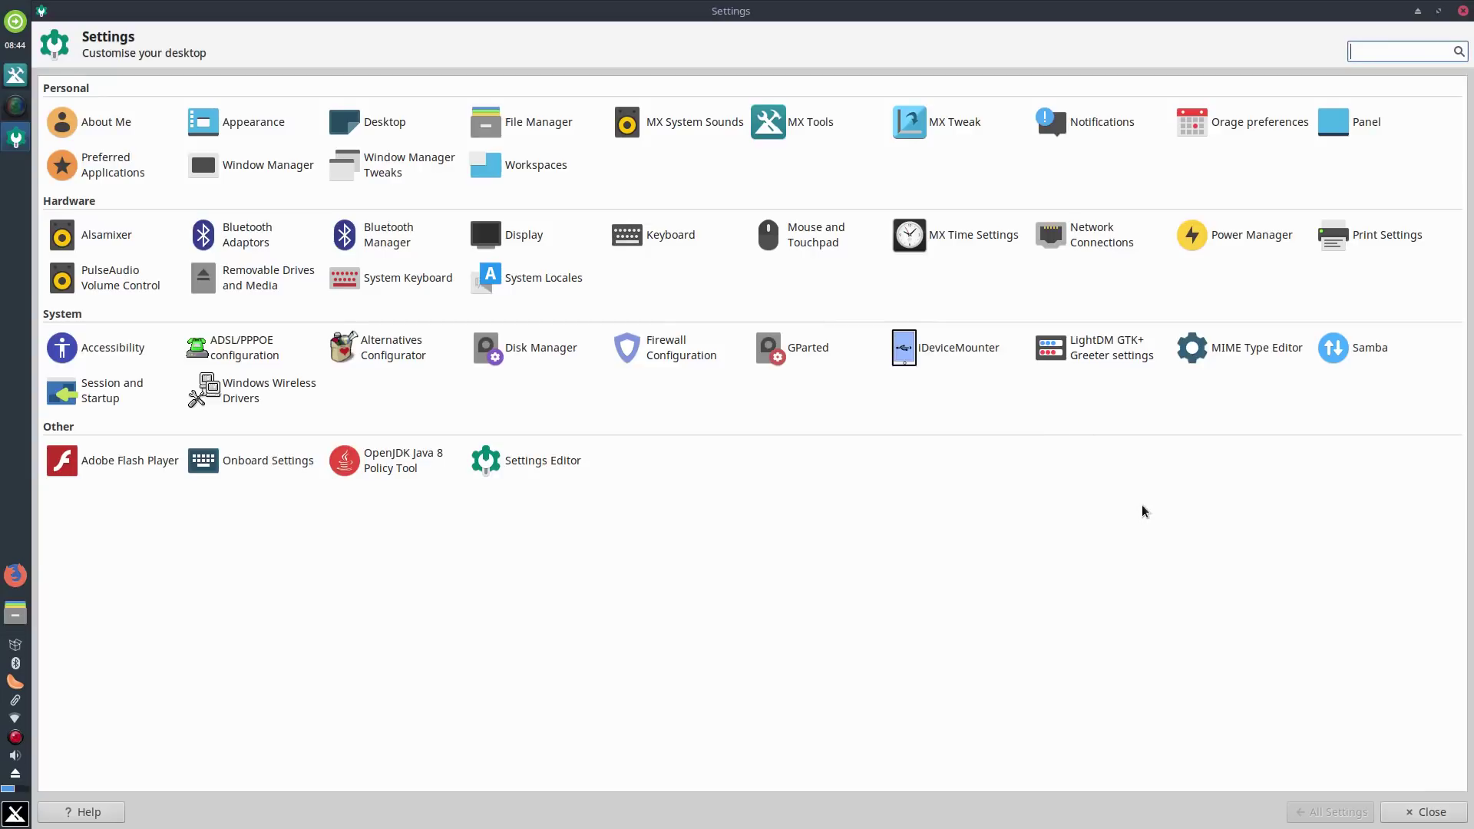
- Open the file manager, move its window towards the middle of the desktop, and view the Thunar version information
{"action": "left_click", "coordinate": [15, 613]}
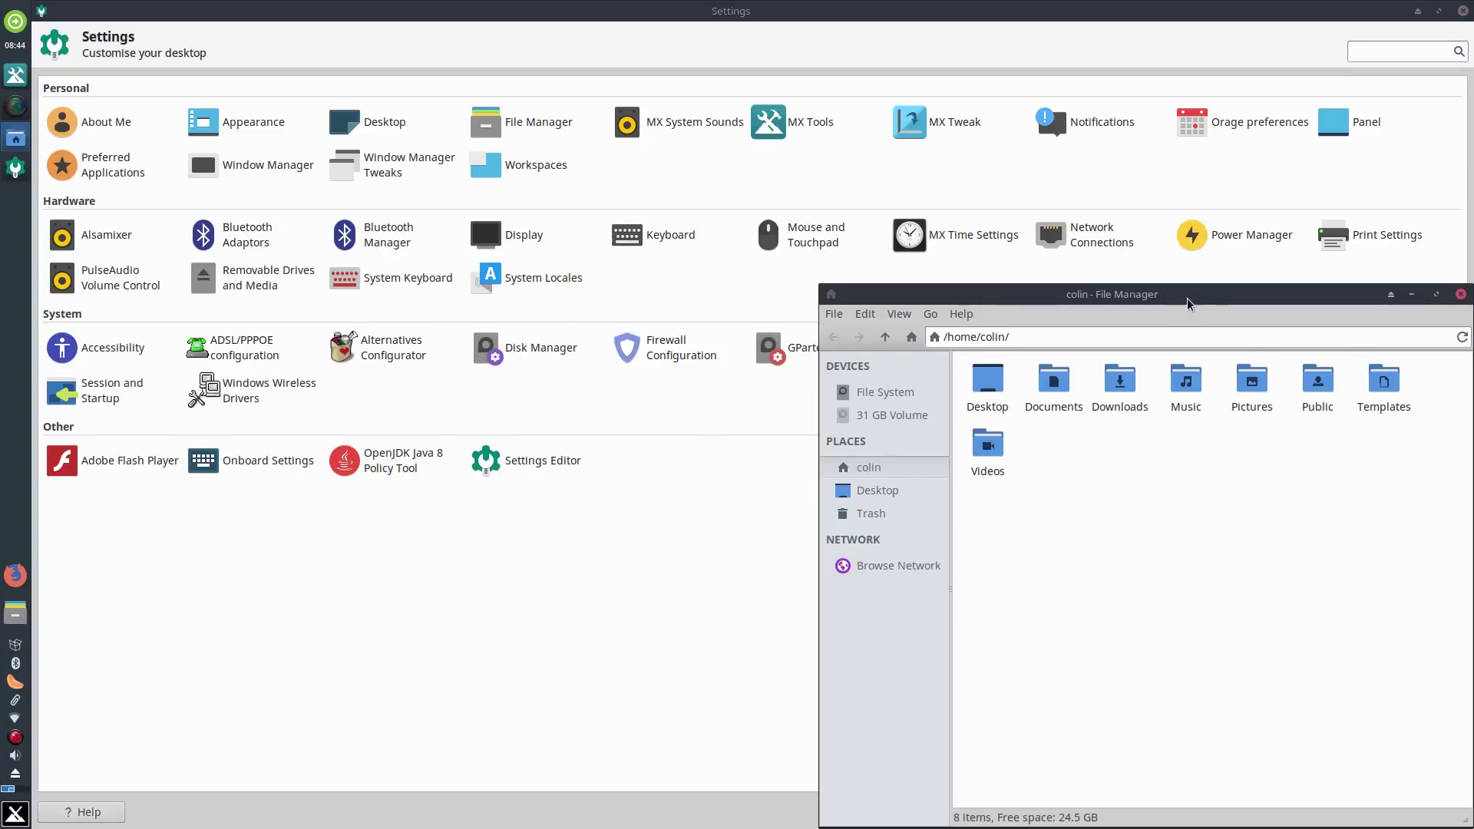
{"action": "left_click_drag", "start_coordinate": [1184, 299], "coordinate": [750, 185]}
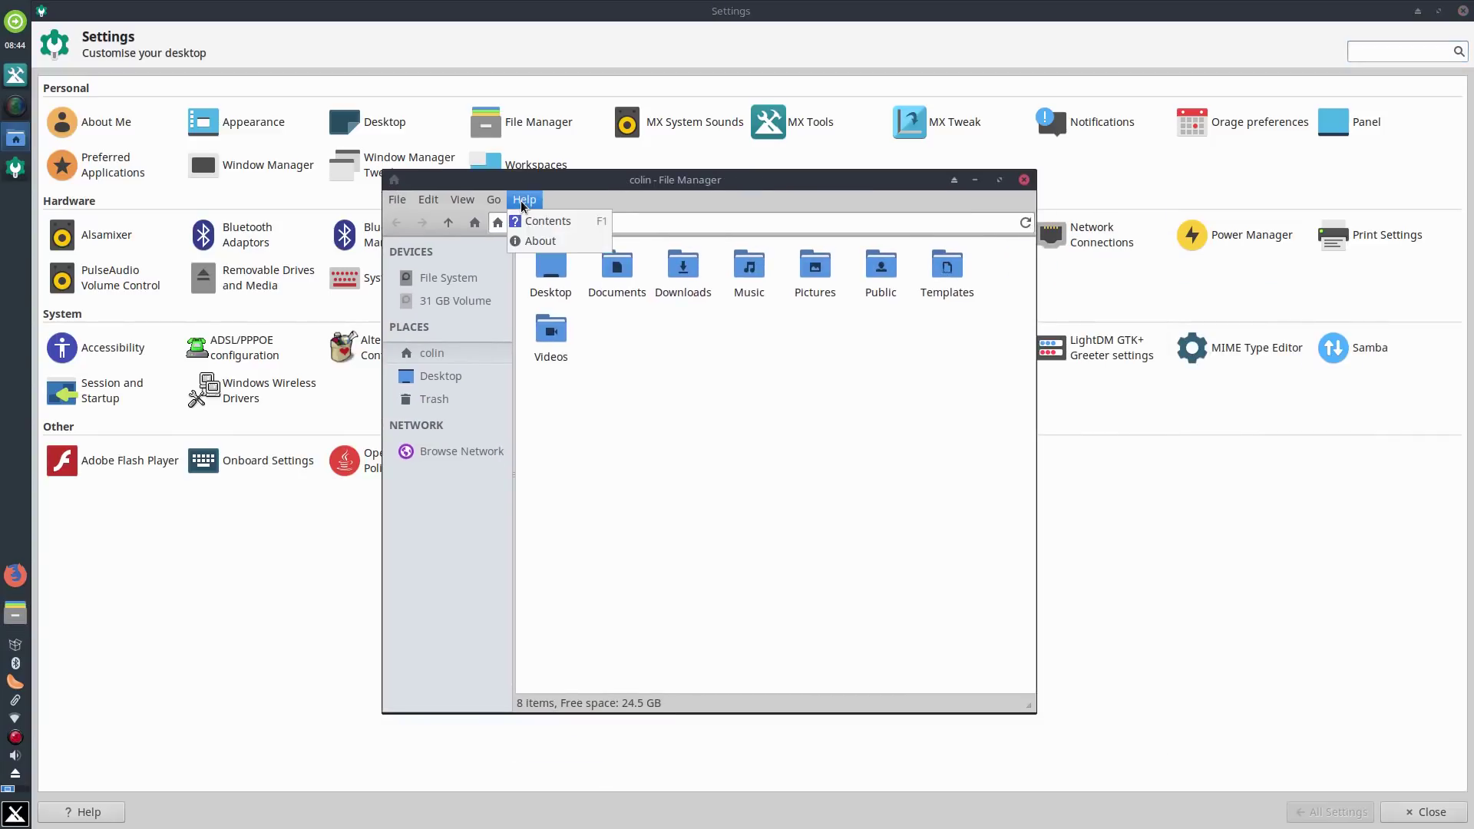
{"action": "left_click", "coordinate": [540, 240]}
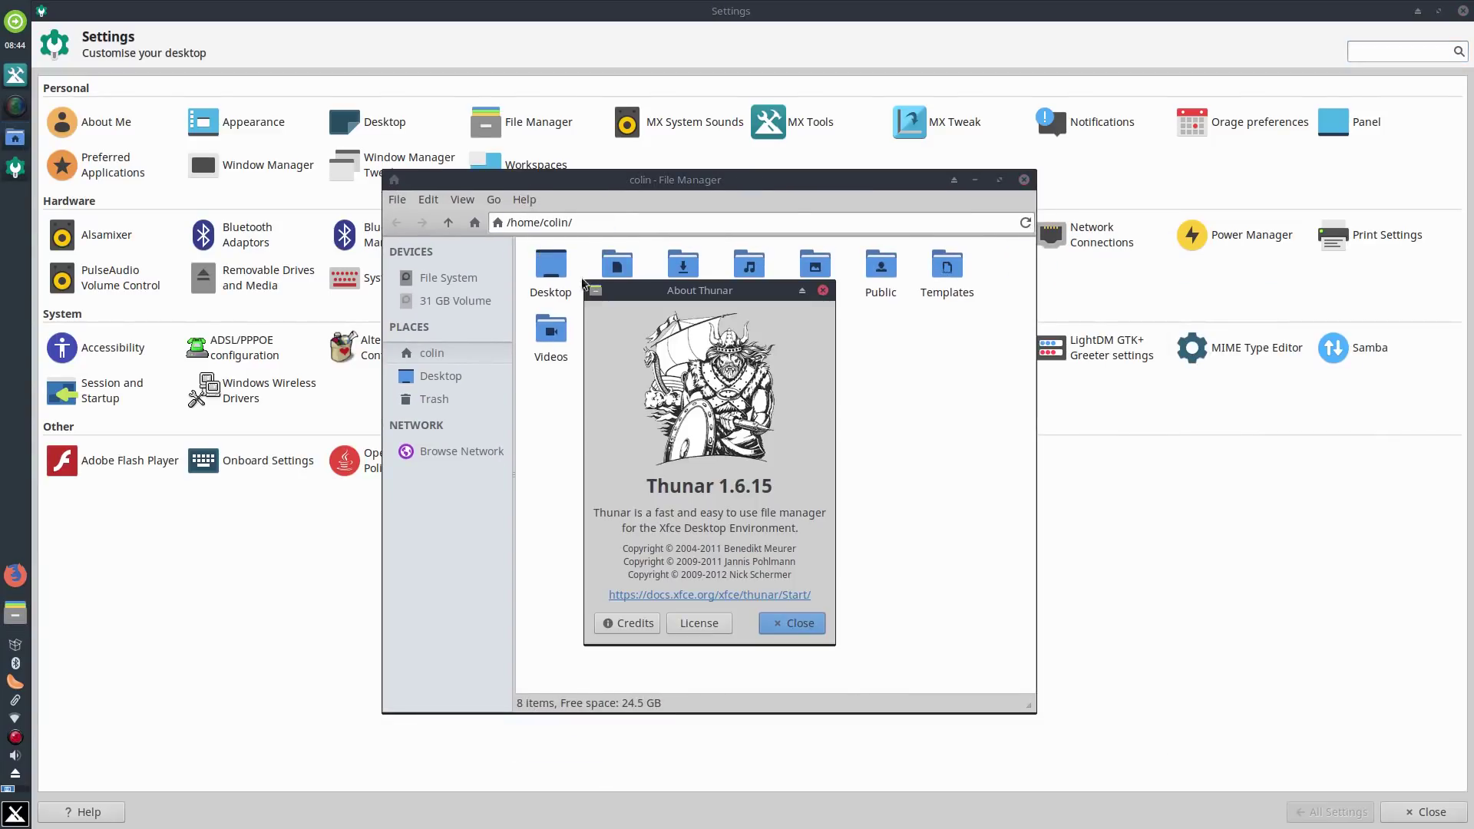
{"action": "left_click", "coordinate": [798, 630]}
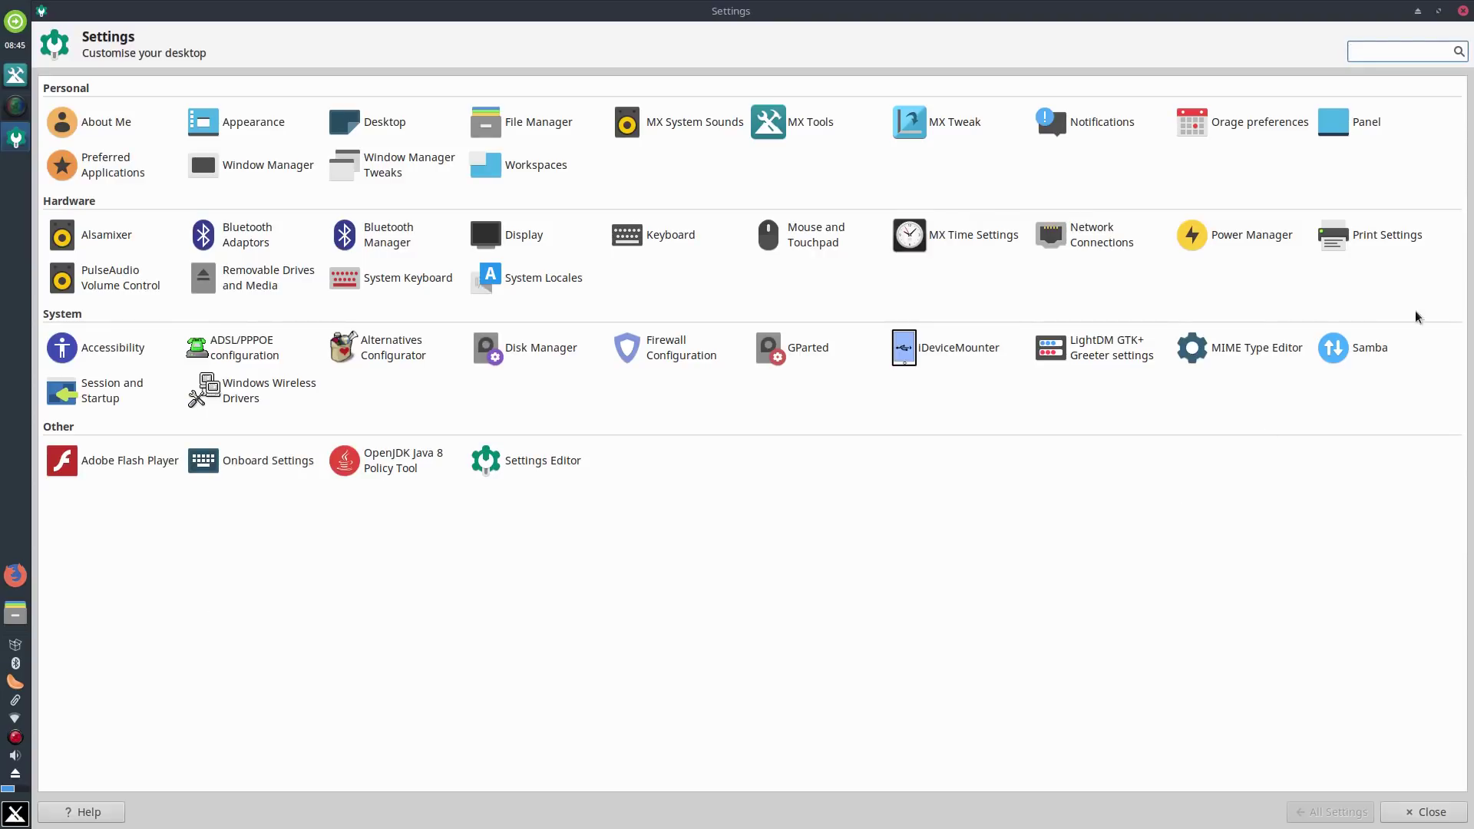
- Close Settings and open Codecs Installer from MX Tools
{"action": "left_click", "coordinate": [1463, 11]}
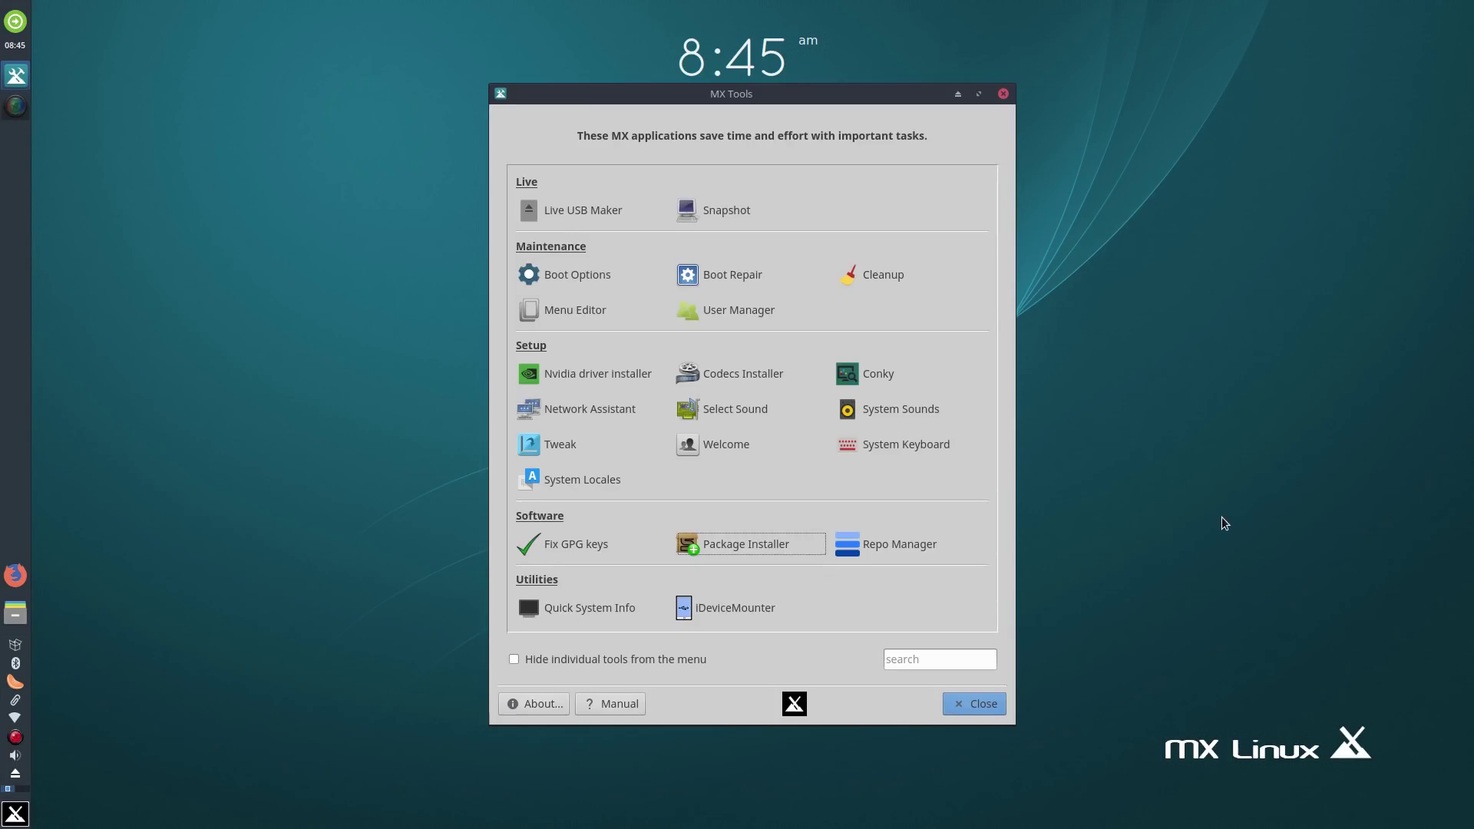
{"action": "left_click", "coordinate": [739, 374]}
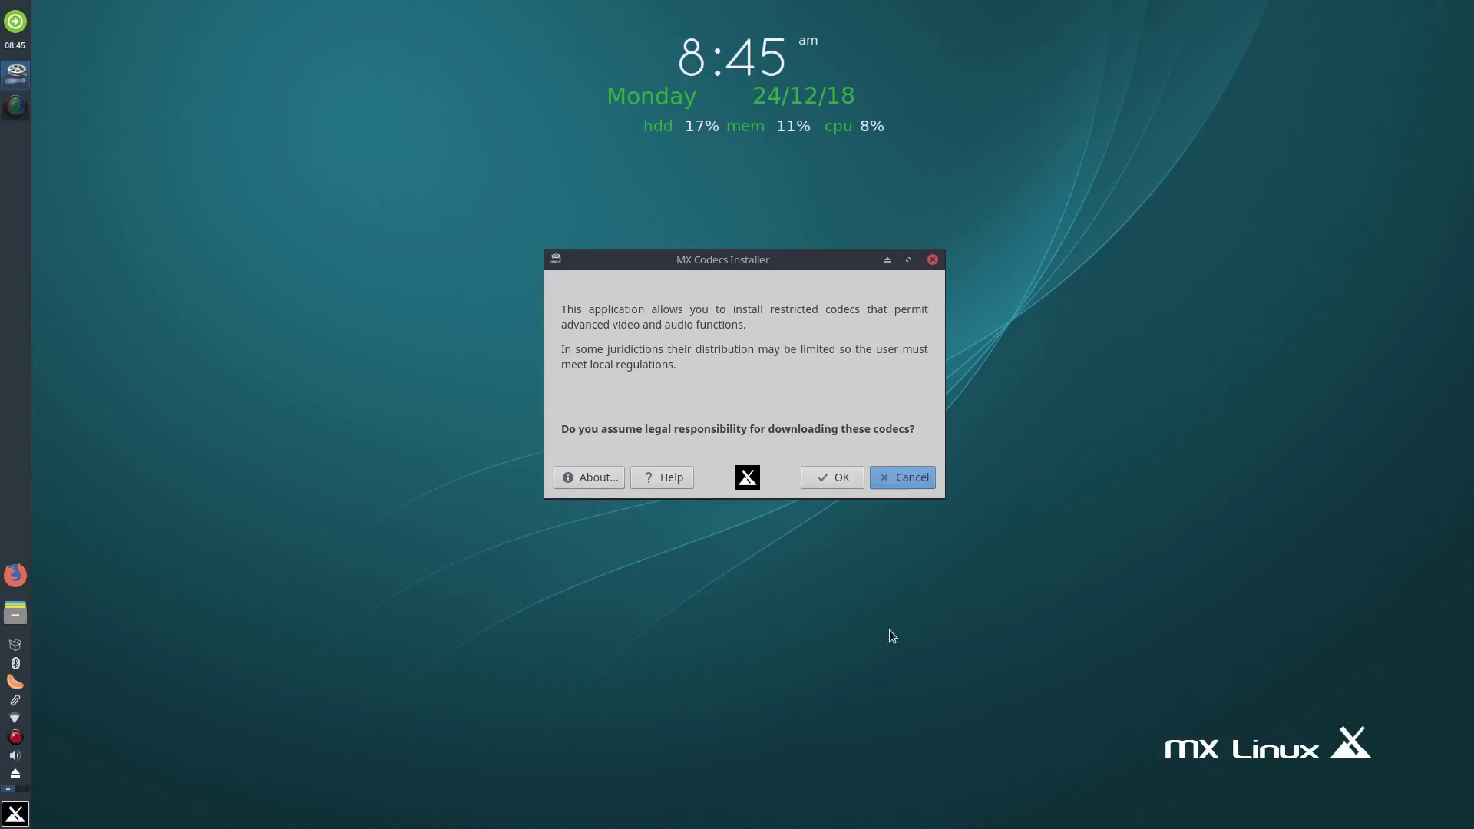
- Switch to Firefox, open the blog on the MX Linux website, and read the "MX-18 Continuum Now Available" post
{"action": "left_click", "coordinate": [15, 578]}
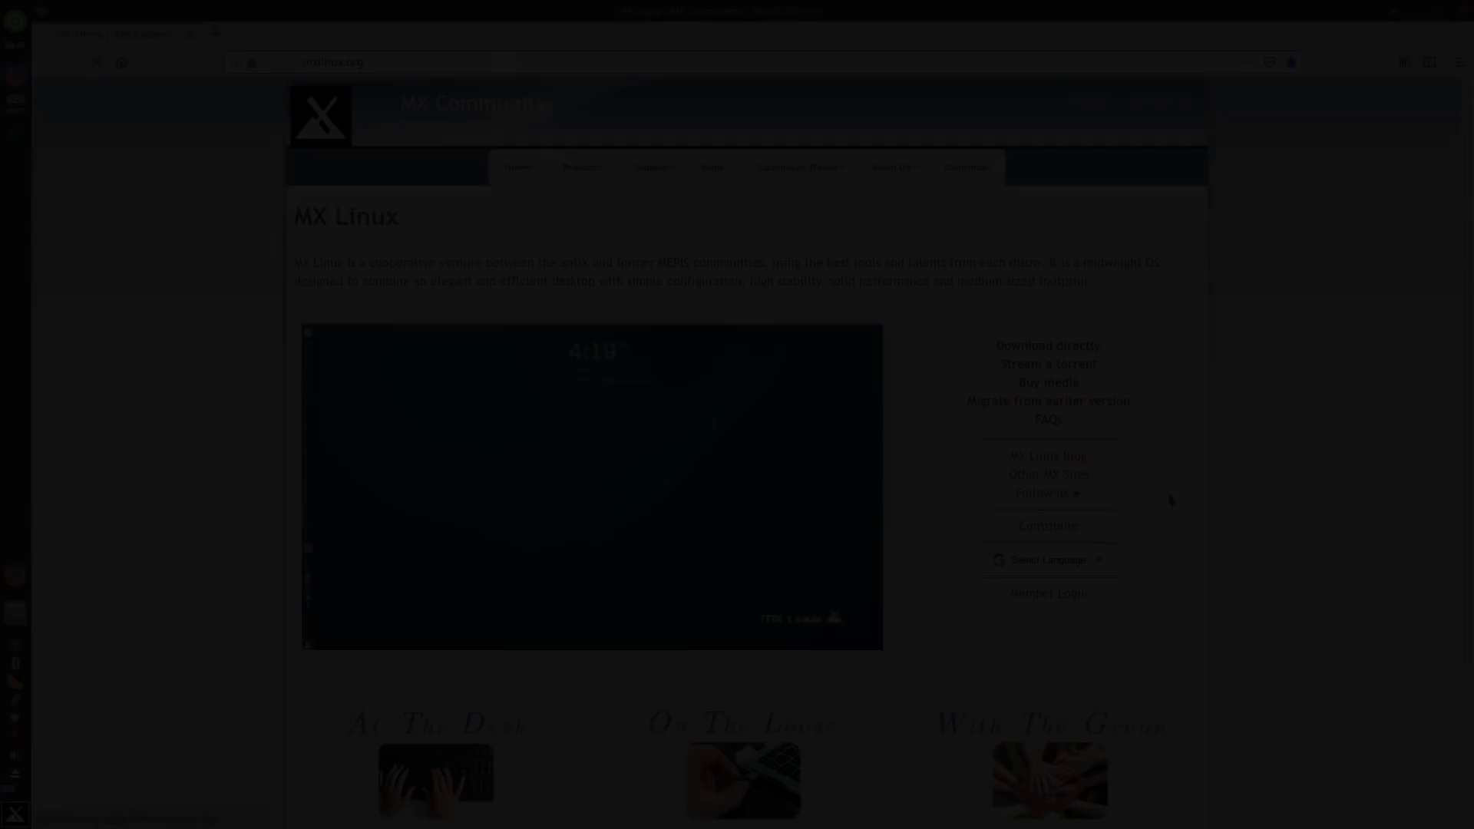
{"action": "left_click", "coordinate": [1058, 458]}
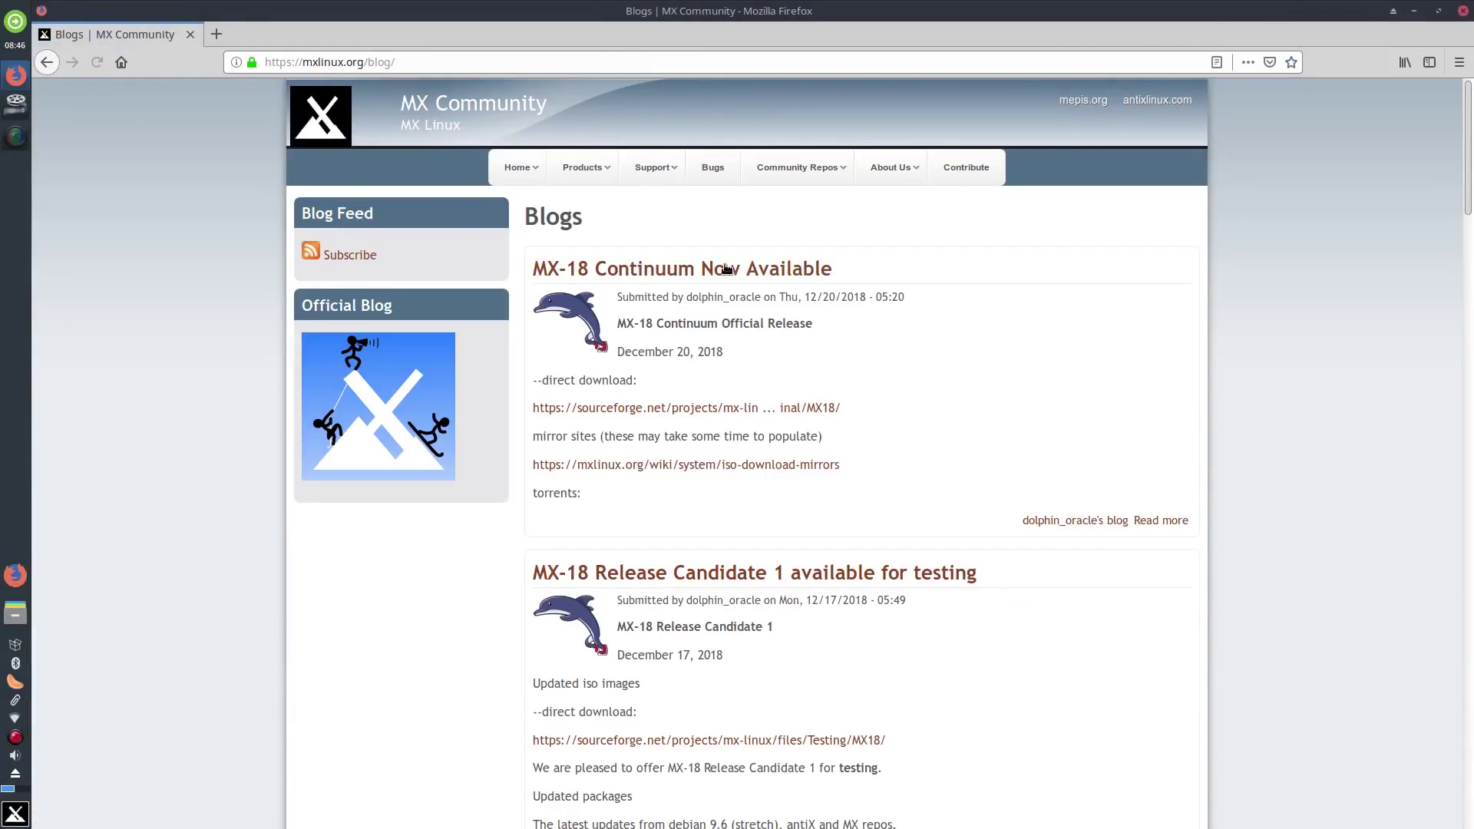
{"action": "left_click", "coordinate": [676, 269]}
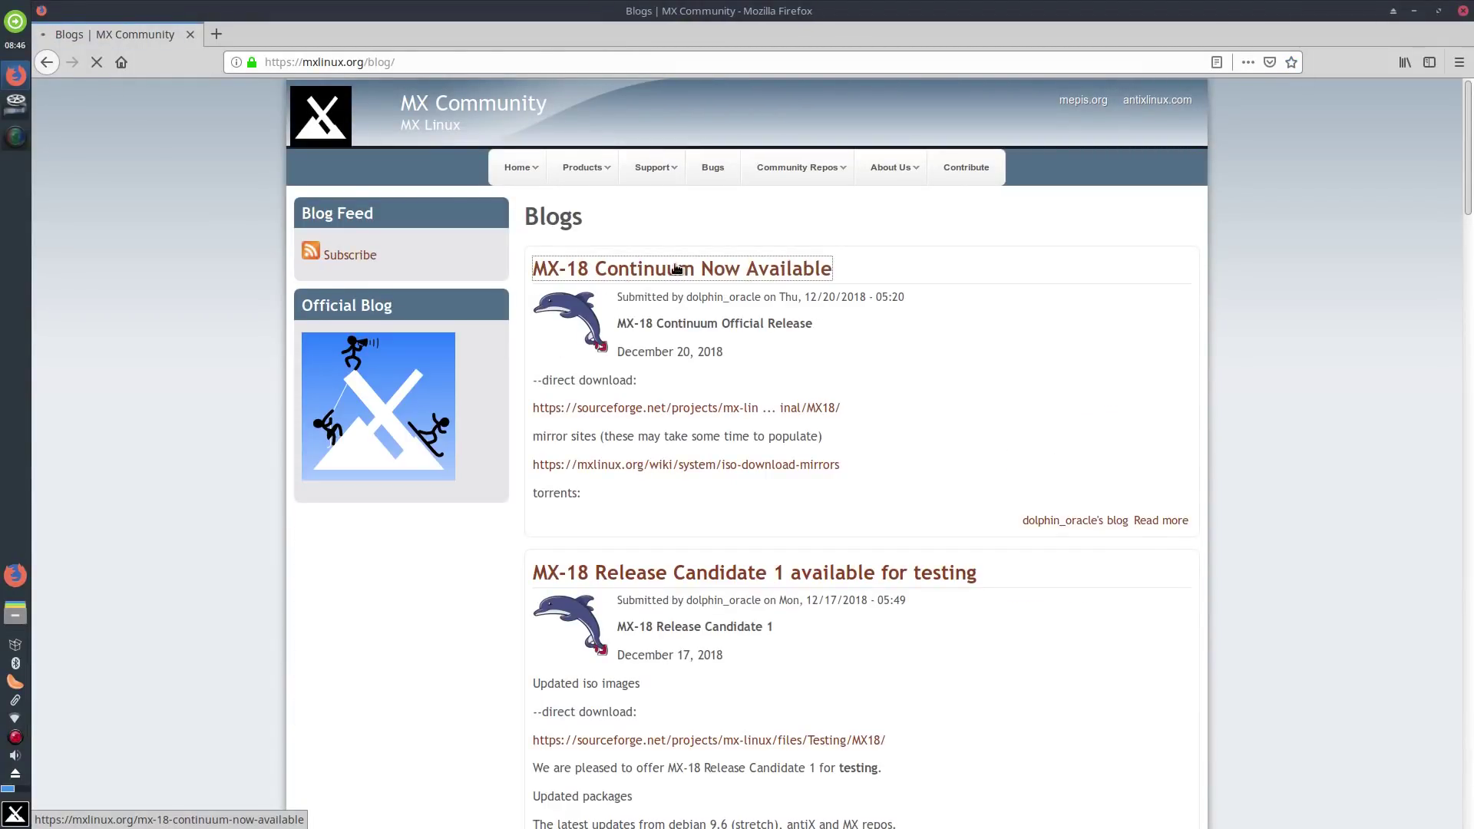
{"action": "scroll", "coordinate": [562, 484], "scroll_direction": "down", "scroll_amount": 5}
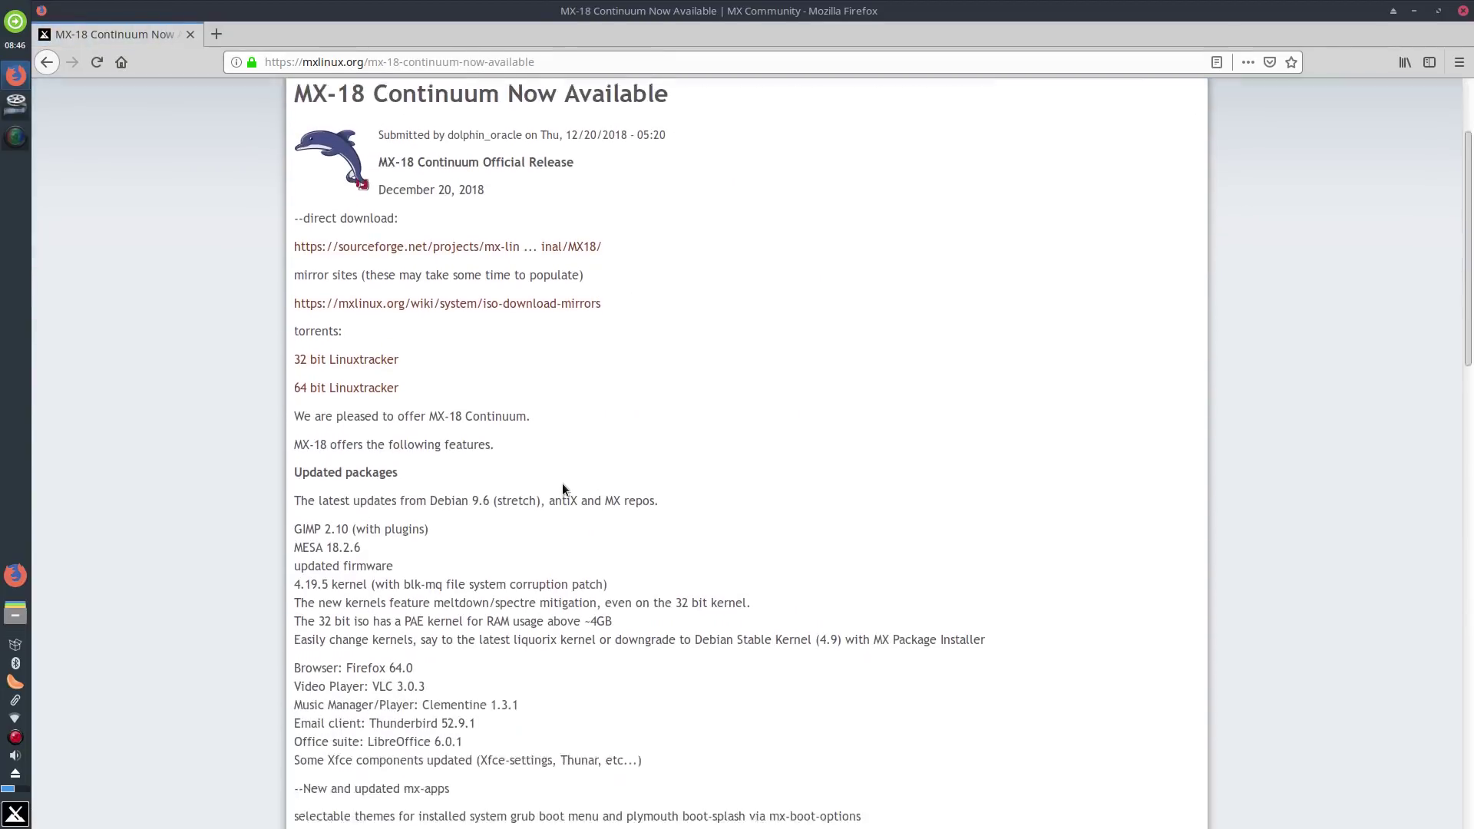
- Read the updated packages and mx-apps sections of the release post and highlight the line about the mx-codecs update
{"action": "scroll", "coordinate": [564, 484], "scroll_direction": "down", "scroll_amount": 3}
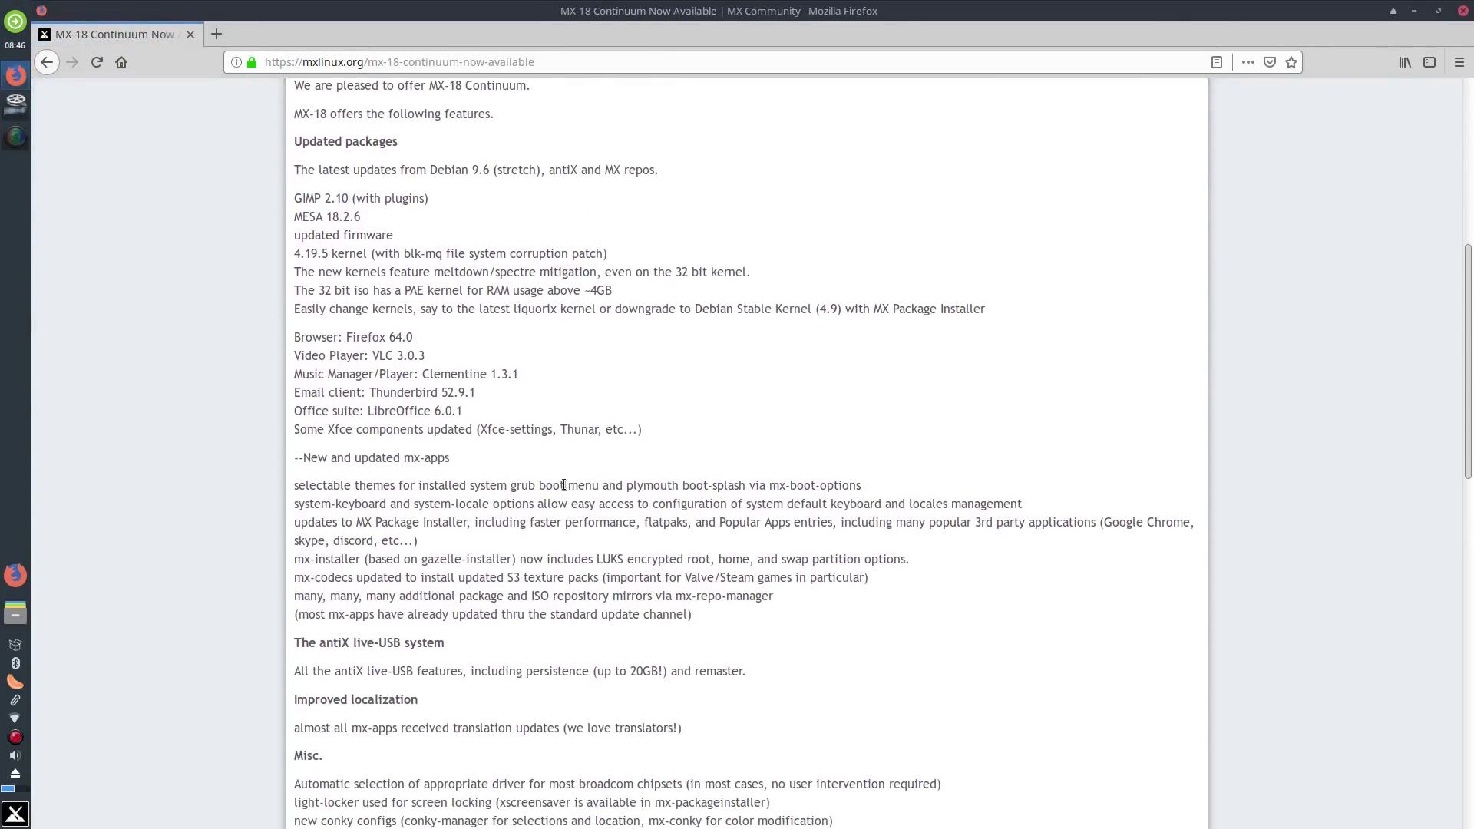
{"action": "scroll", "coordinate": [563, 485], "scroll_direction": "down", "scroll_amount": 1}
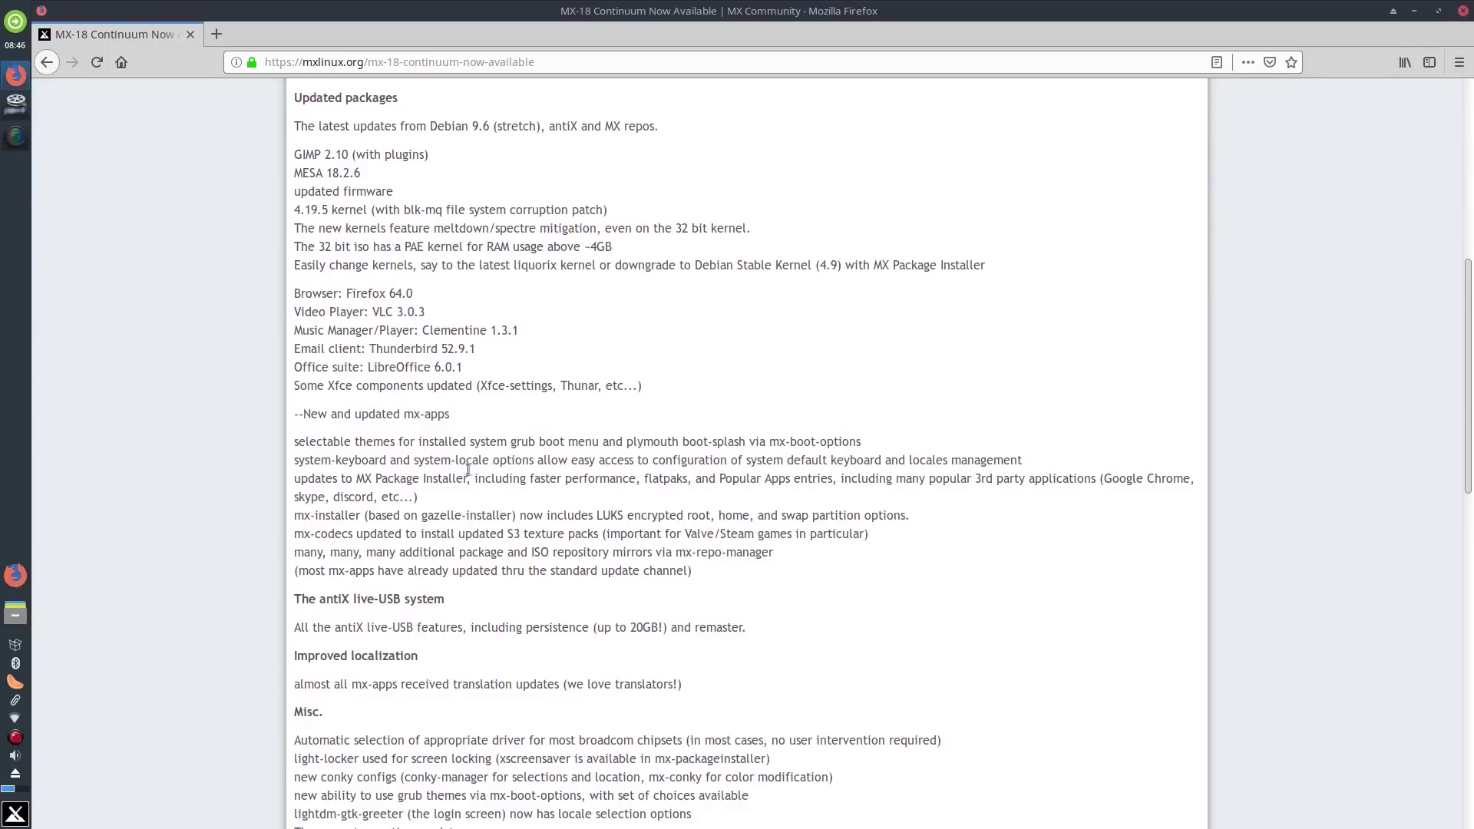
{"action": "scroll", "coordinate": [449, 472], "scroll_direction": "down", "scroll_amount": 1}
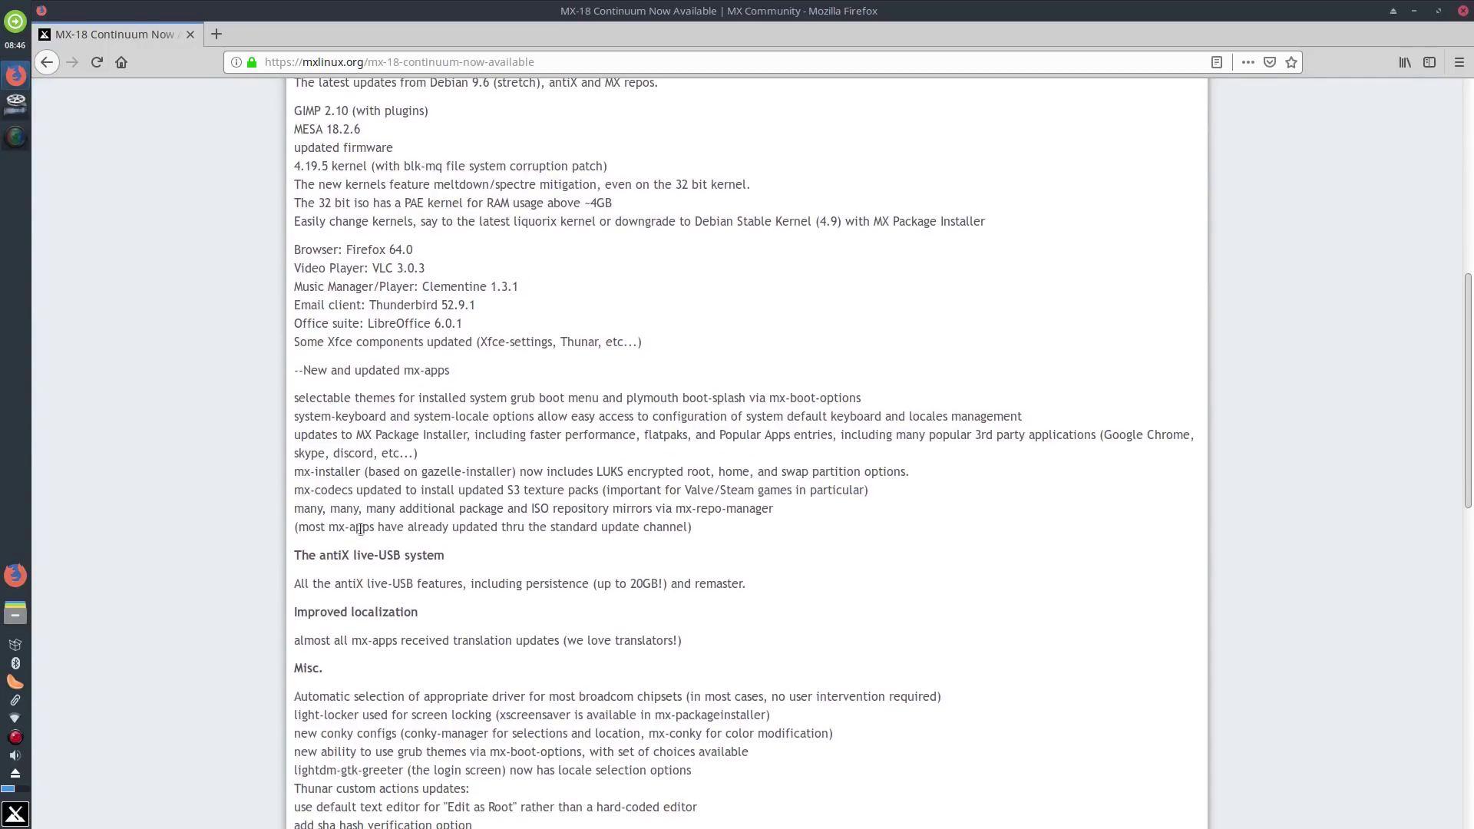
{"action": "left_click_drag", "start_coordinate": [295, 492], "coordinate": [818, 495]}
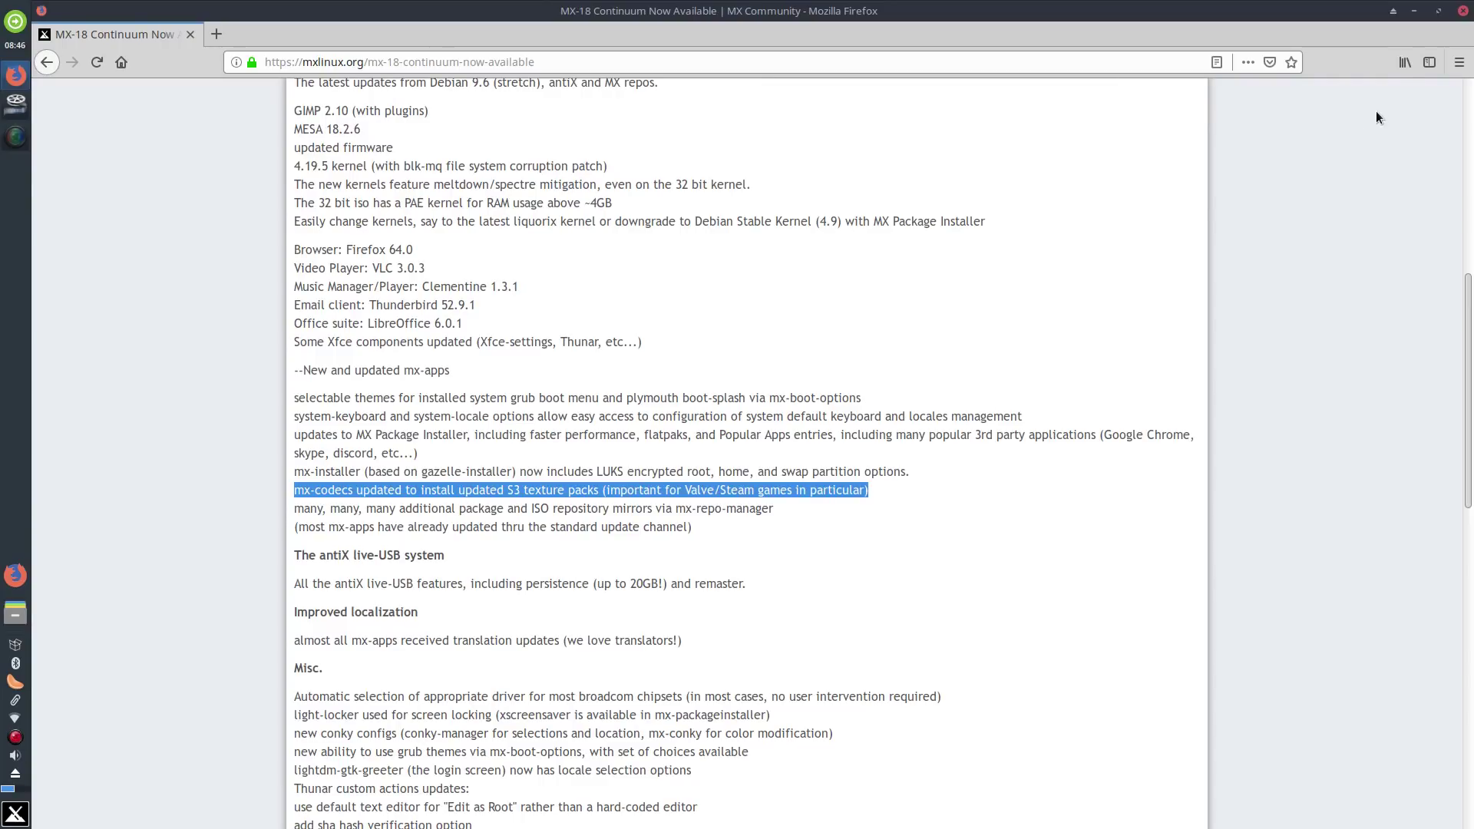
- Minimise Firefox and accept legal responsibility in MX Codecs Installer to download and install the restricted codecs
{"action": "left_click", "coordinate": [1416, 12]}
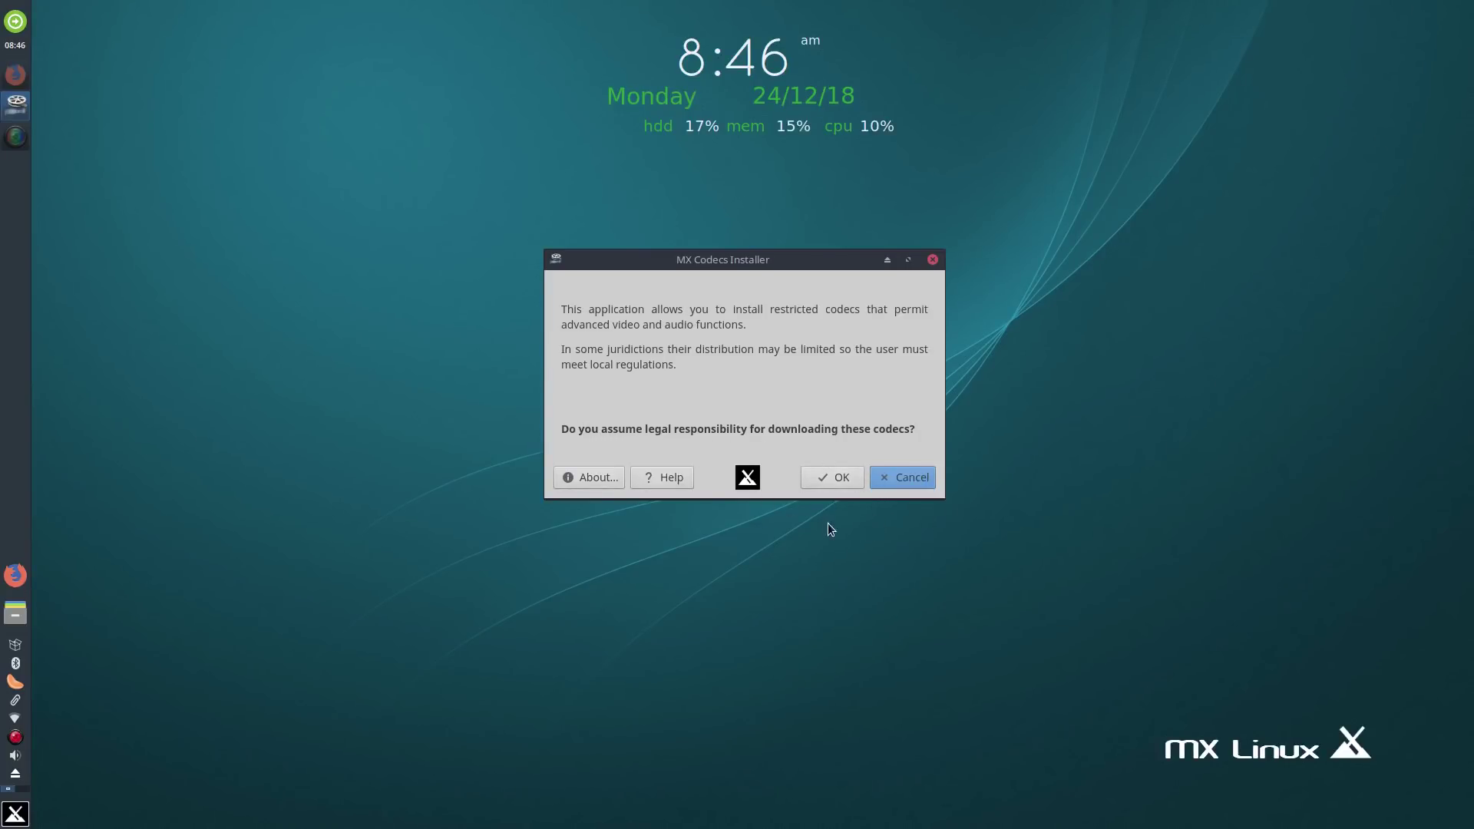
{"action": "left_click", "coordinate": [839, 483]}
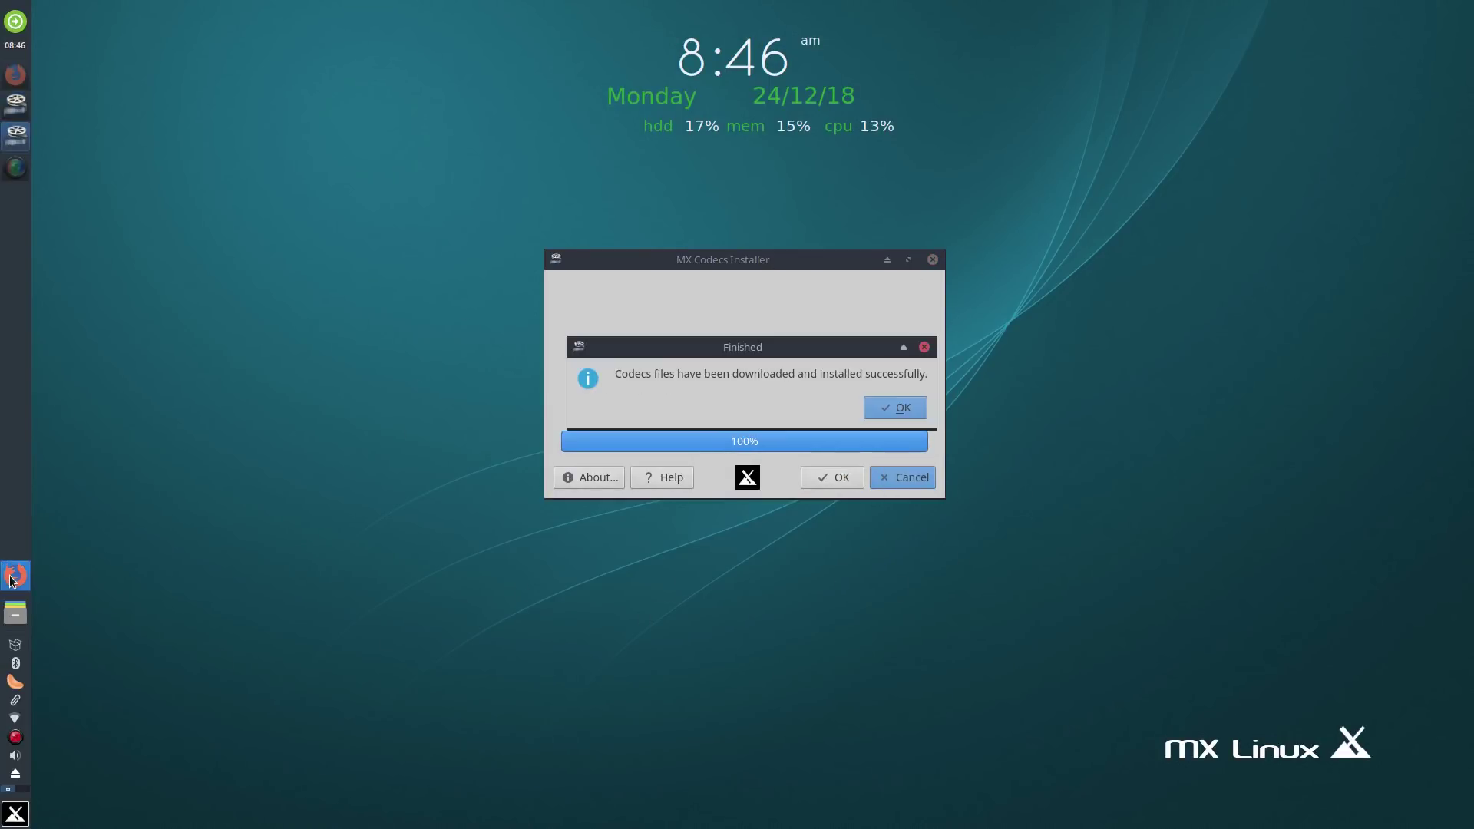
- Return to the release post to read the Misc. section, and dismiss the codecs installer's completion message
{"action": "left_click", "coordinate": [15, 75]}
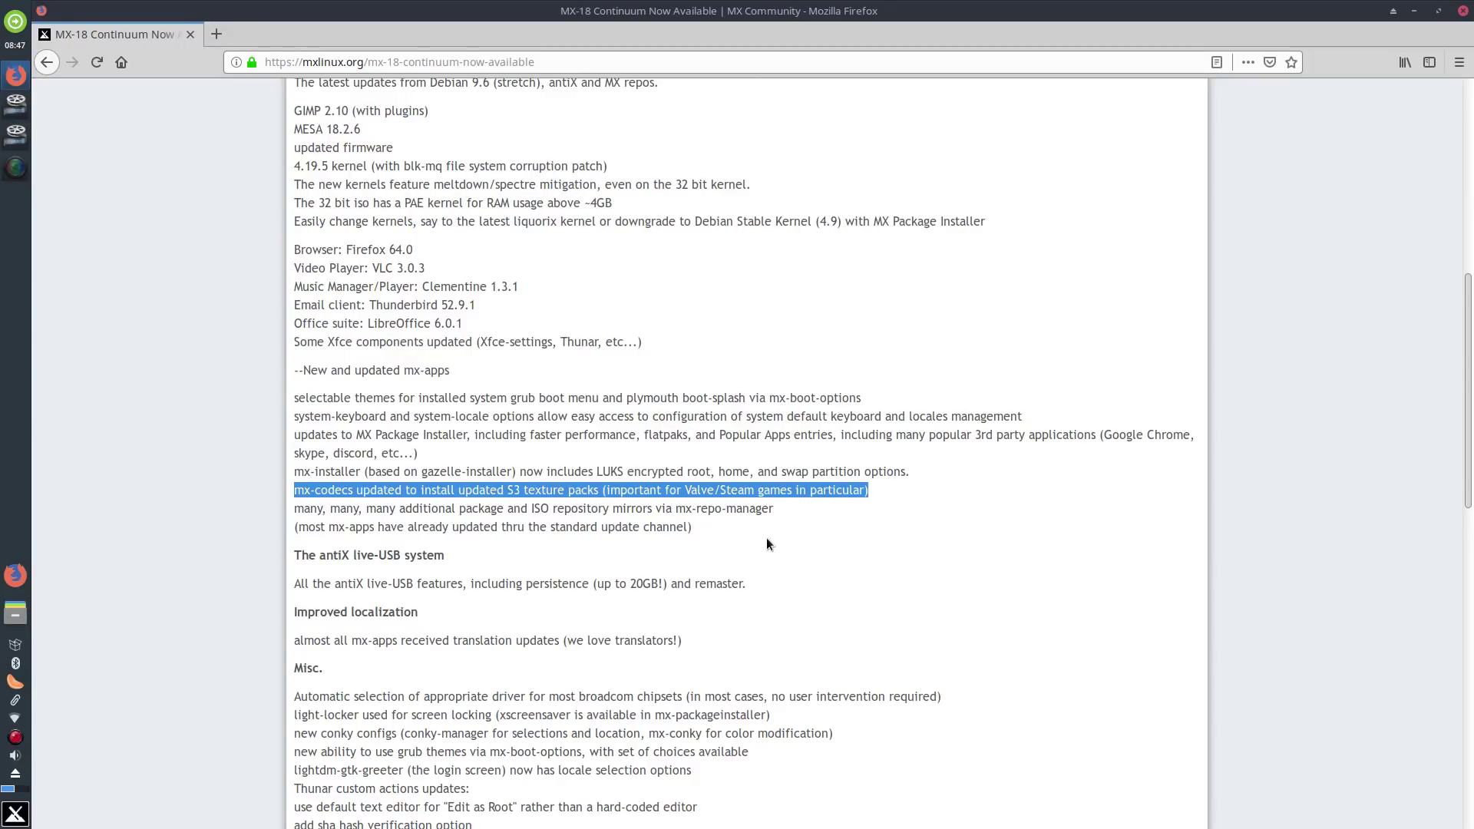
{"action": "scroll", "coordinate": [807, 520], "scroll_direction": "down", "scroll_amount": 6}
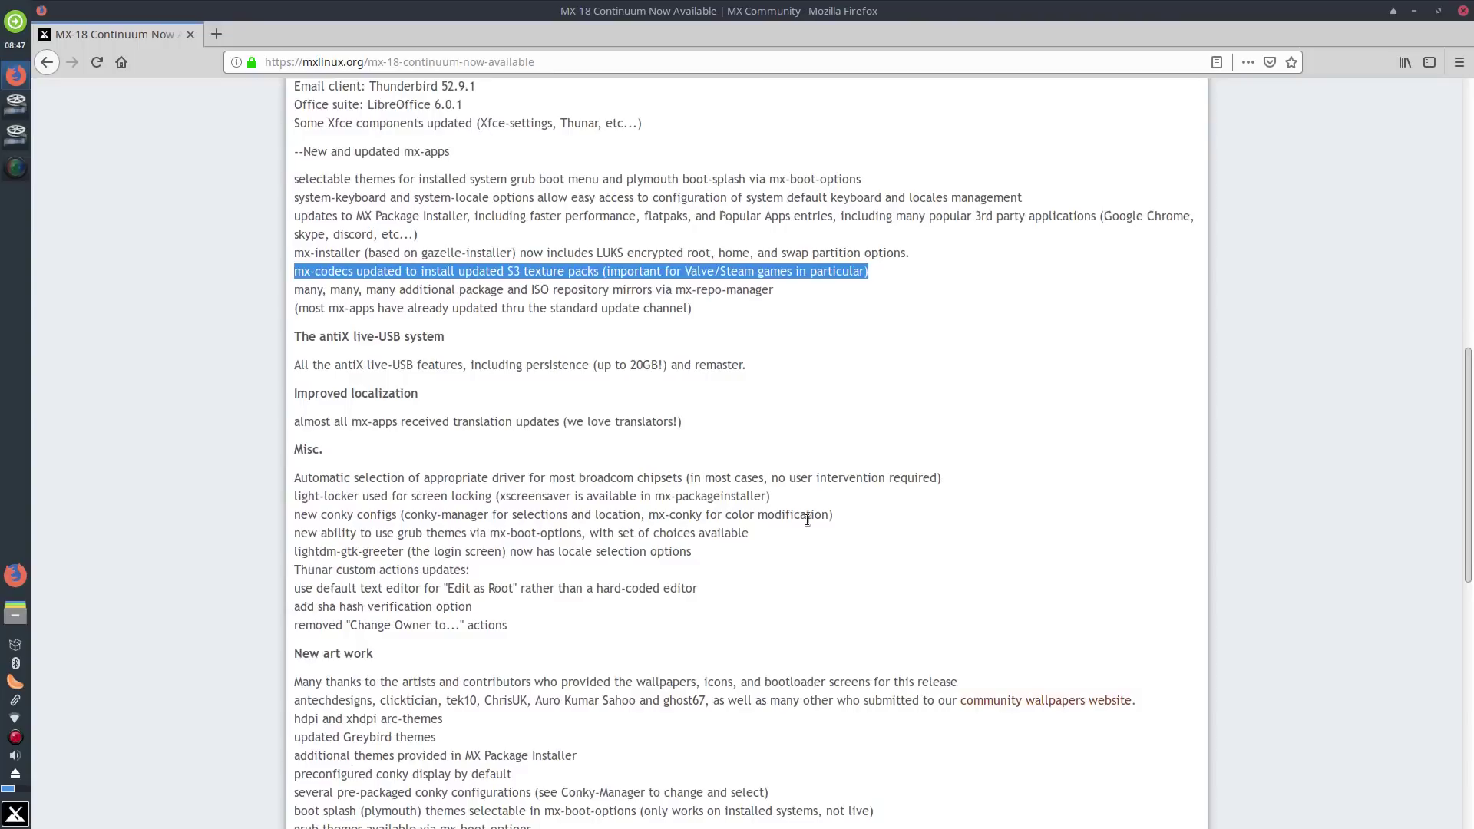
{"action": "scroll", "coordinate": [807, 521], "scroll_direction": "down", "scroll_amount": 1}
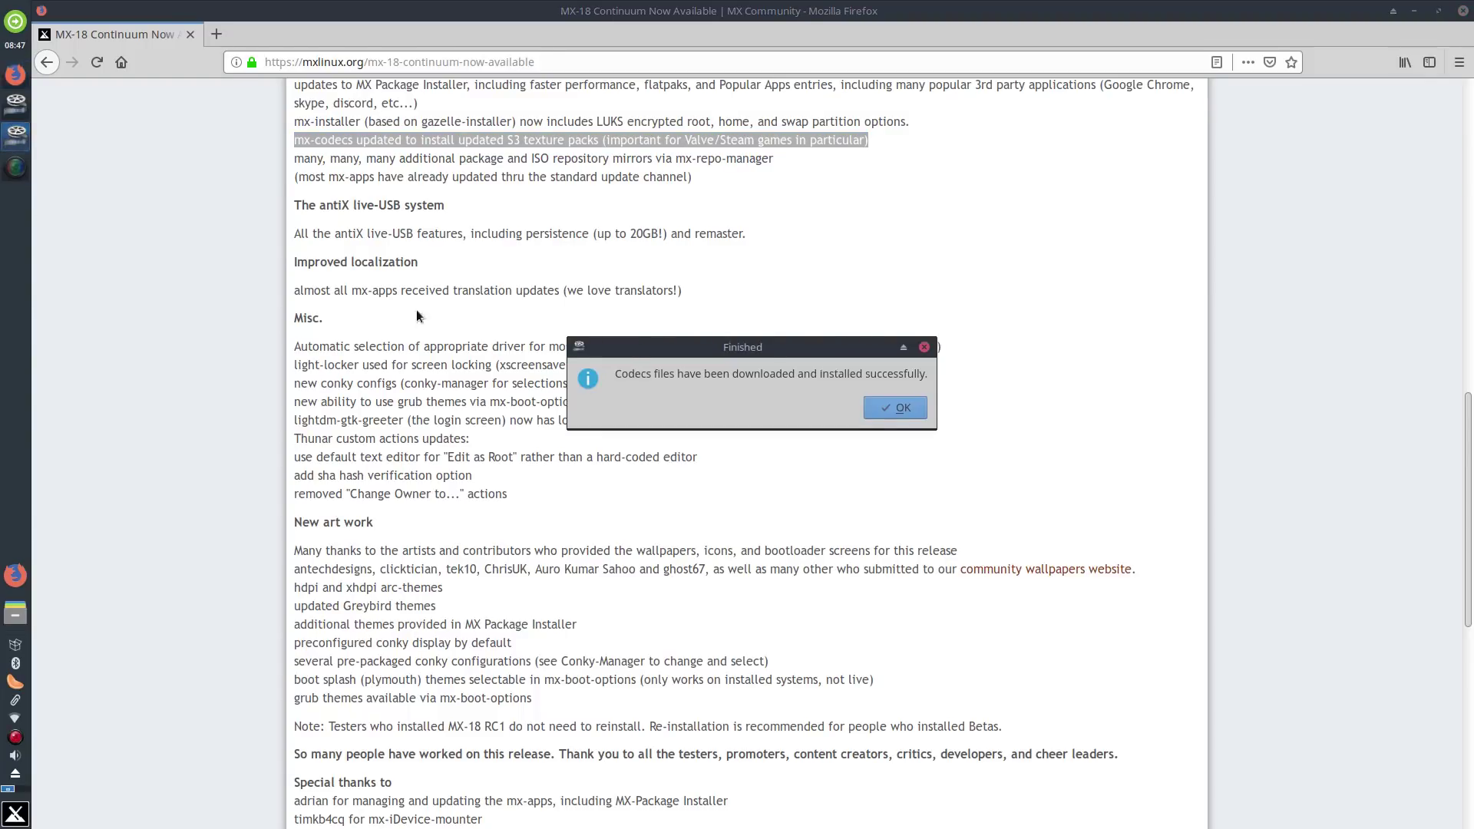
{"action": "left_click", "coordinate": [1412, 11]}
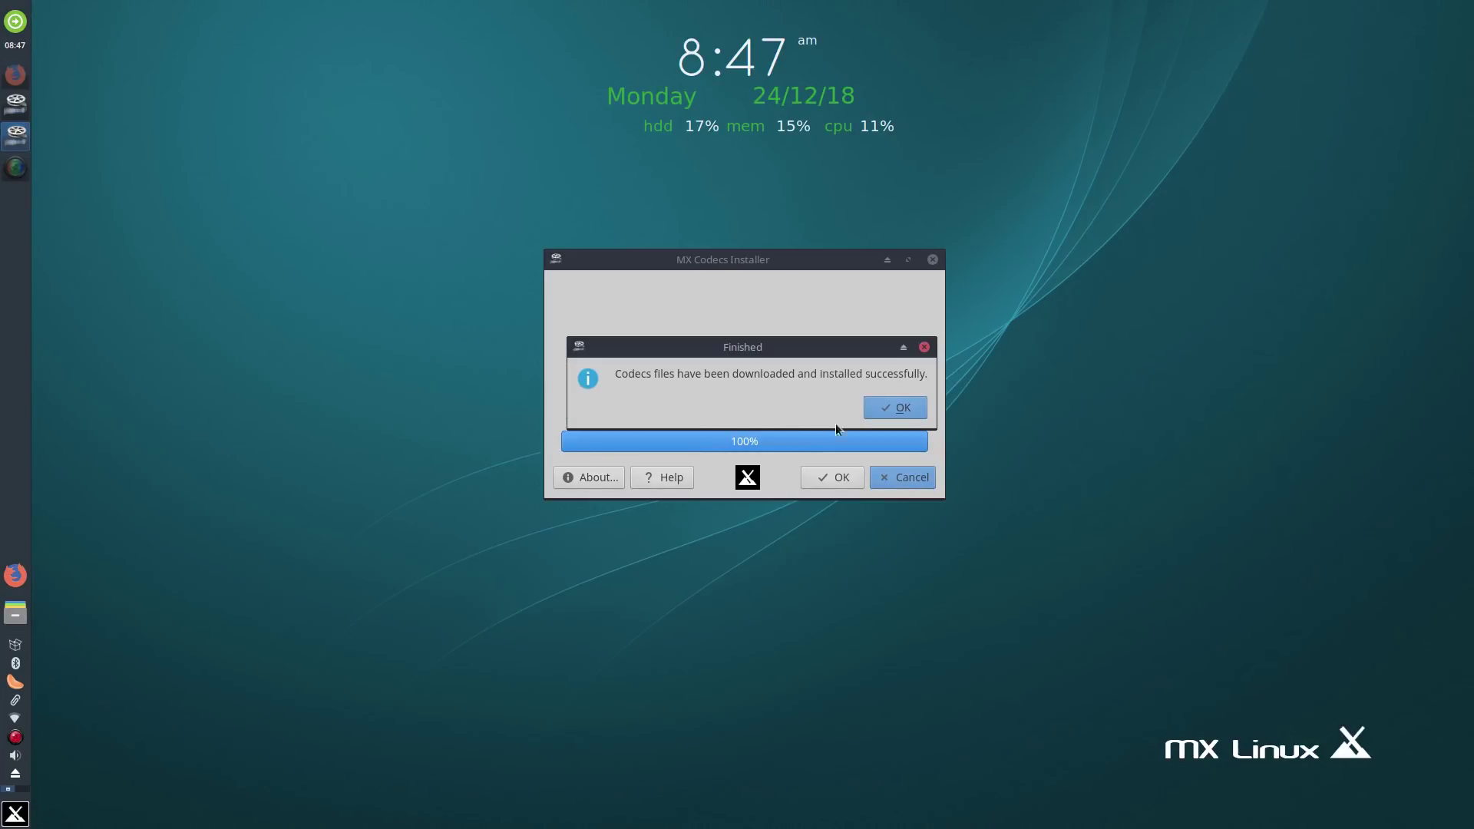
{"action": "left_click", "coordinate": [895, 407]}
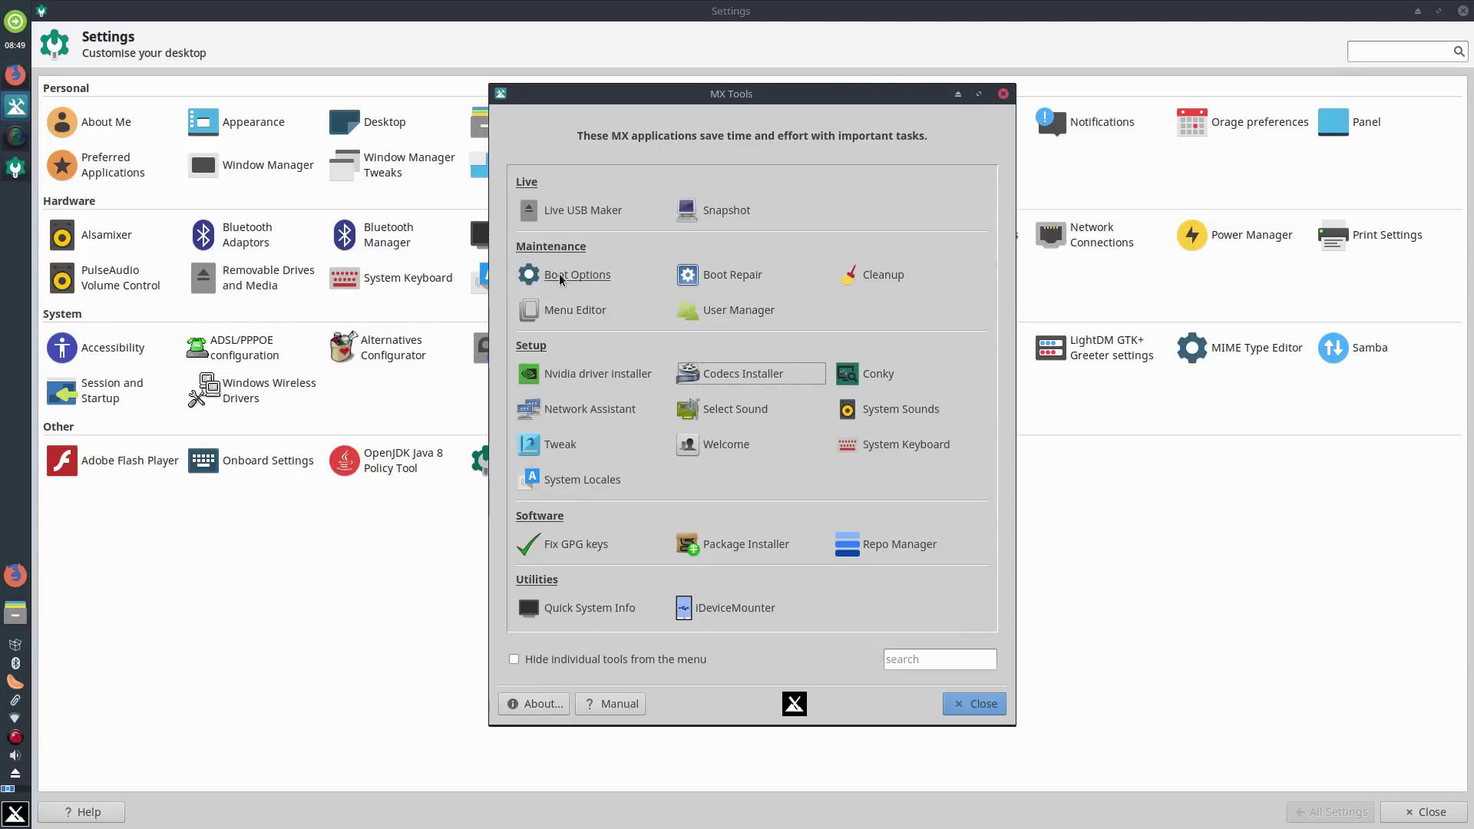
- Open Boot Options from MX Tools, look through the splash themes keeping elegant-linen2, and close it without applying
{"action": "left_click", "coordinate": [559, 278]}
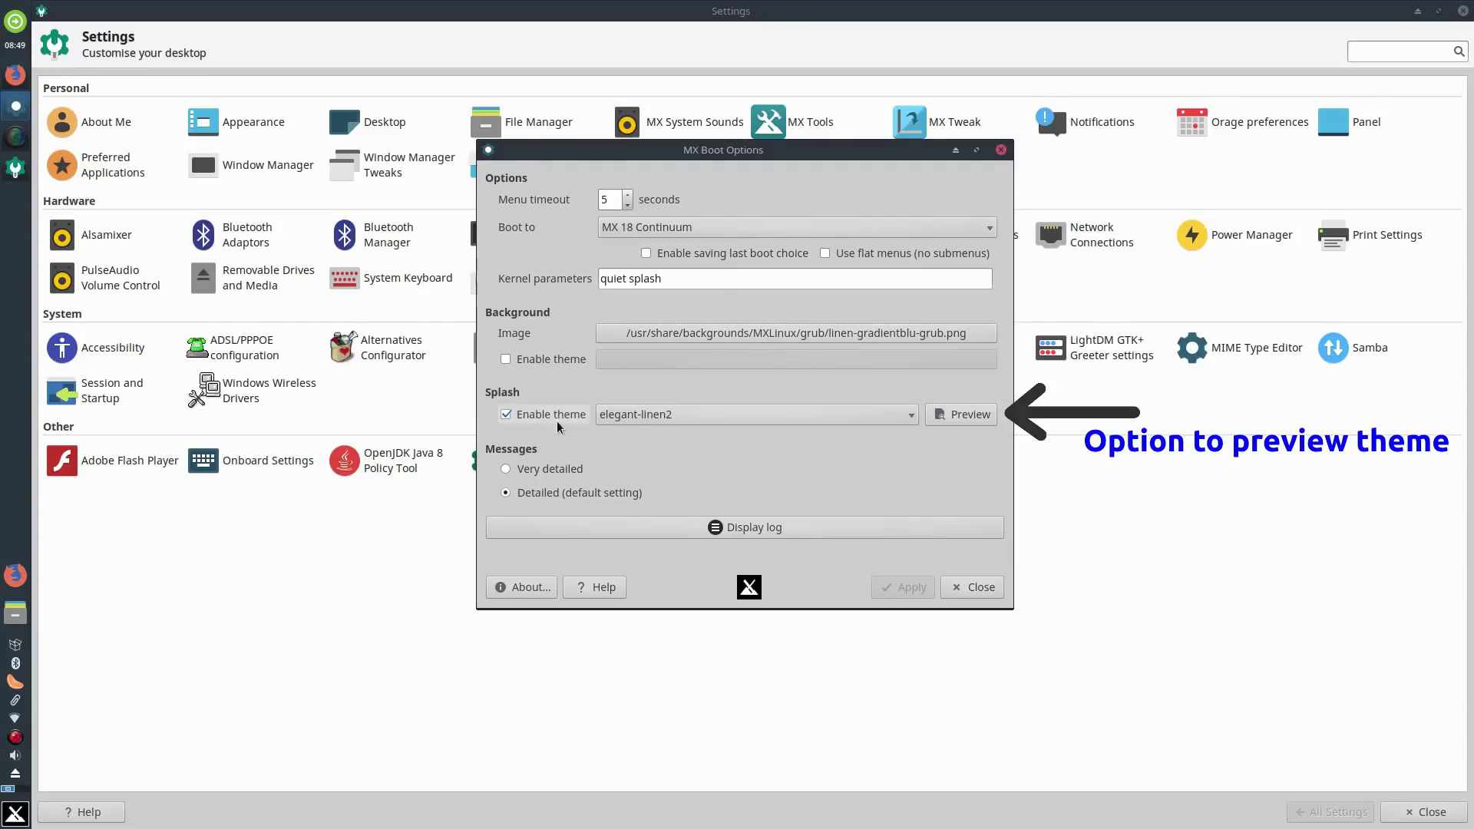
{"action": "left_click", "coordinate": [873, 419]}
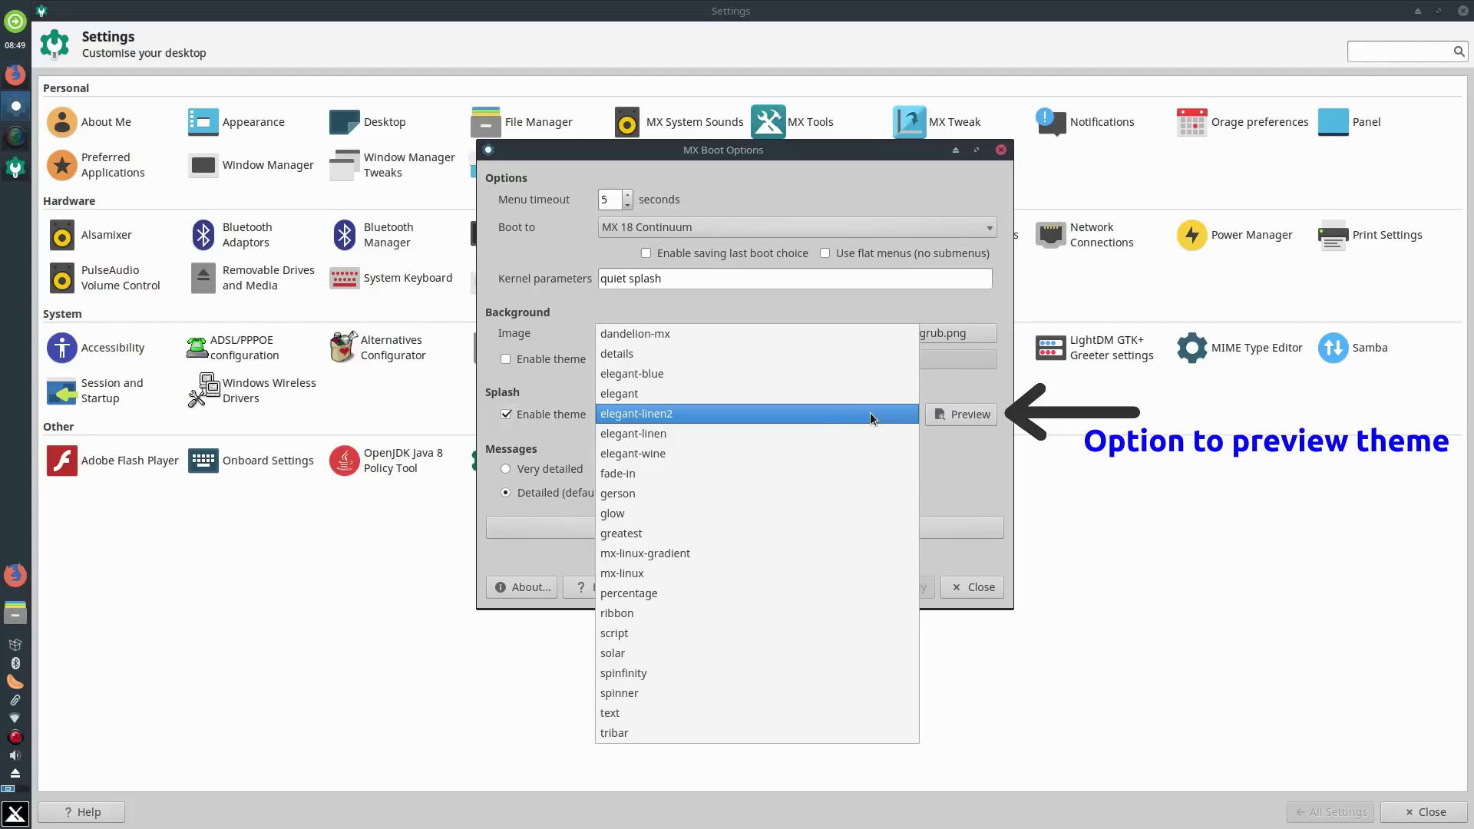
{"action": "left_click", "coordinate": [668, 414]}
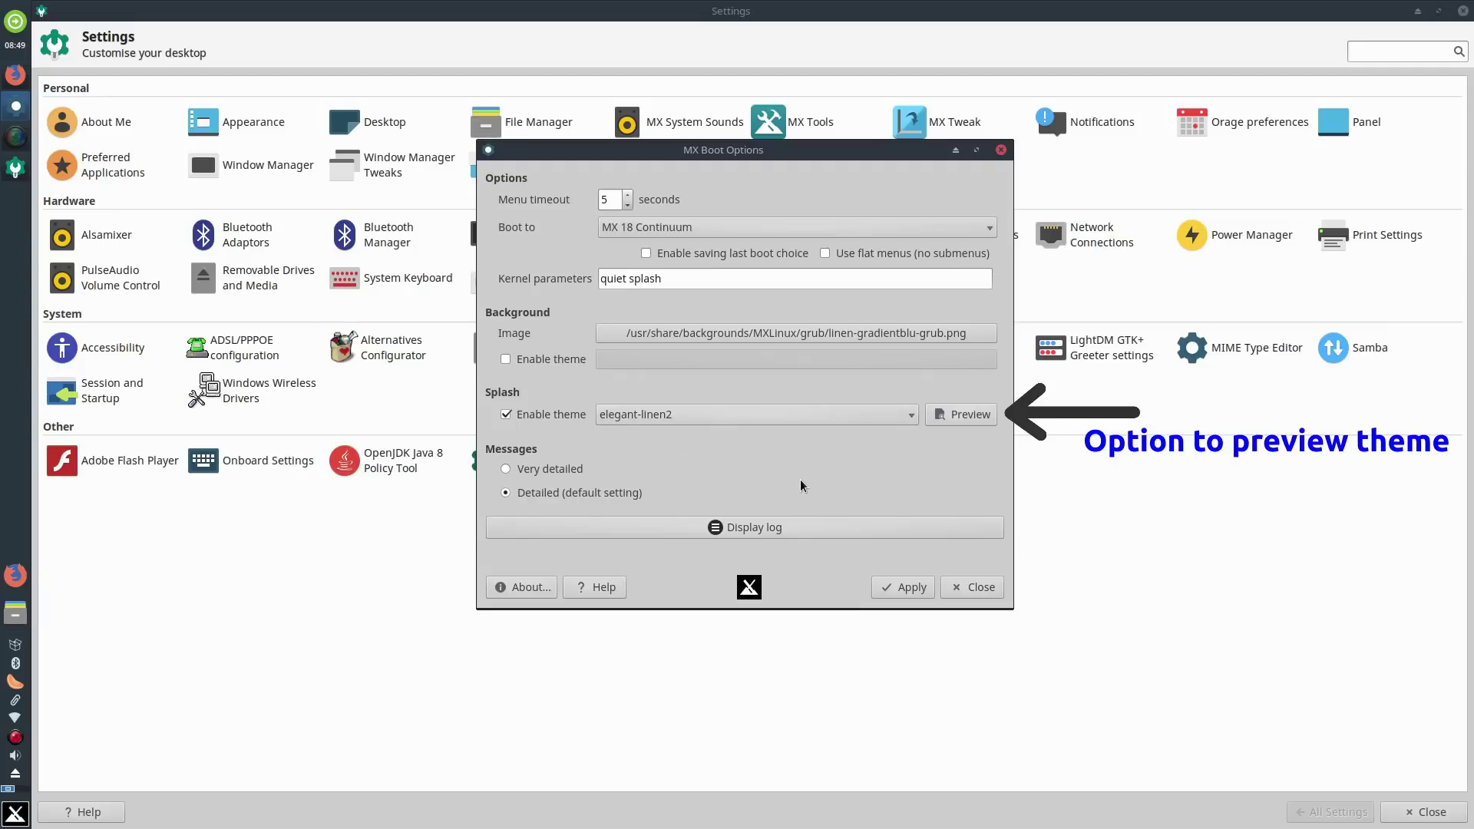
{"action": "left_click", "coordinate": [972, 587]}
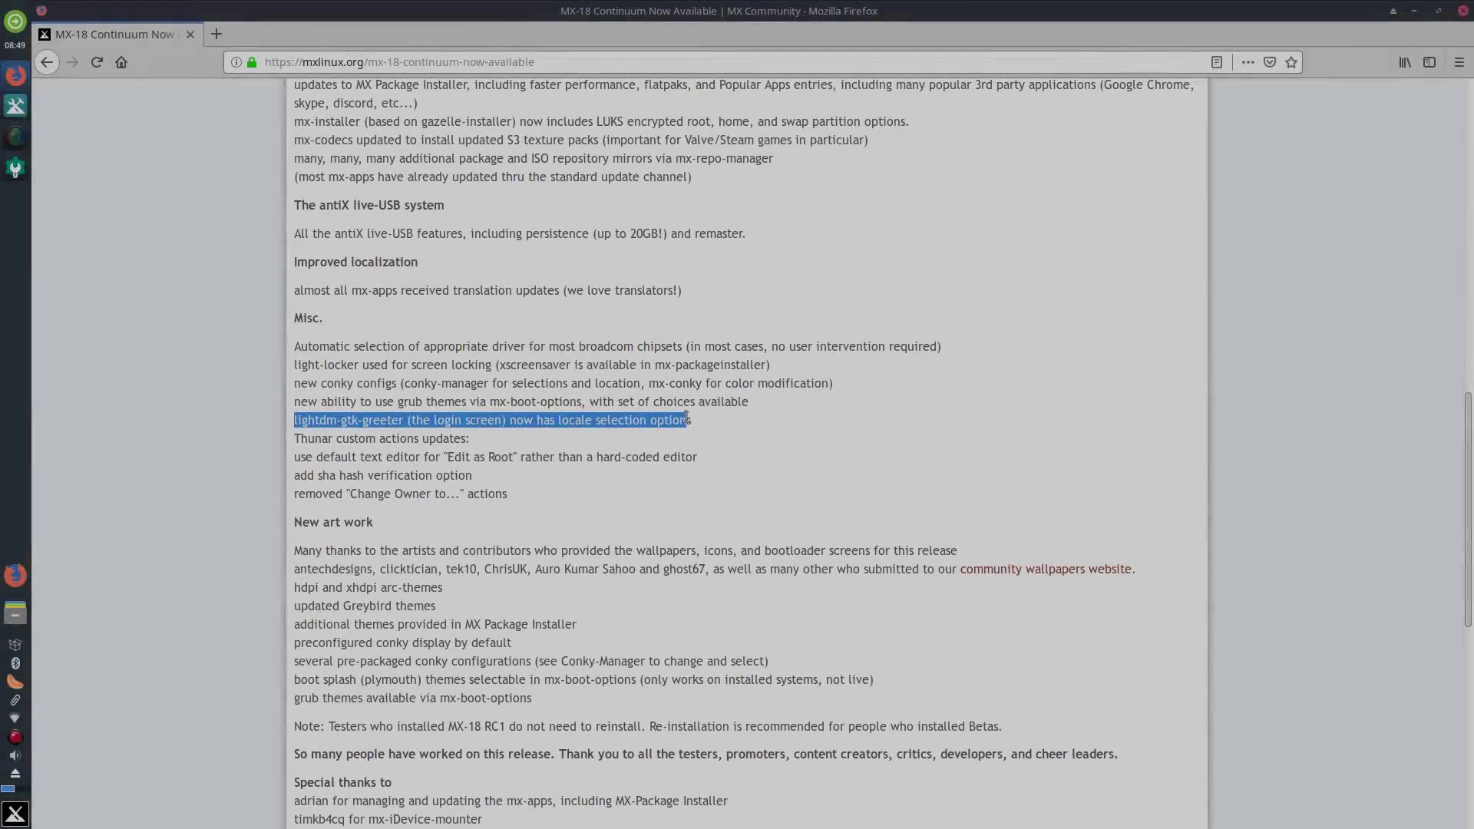
- In the release post, highlight the lightdm-gtk-greeter locale line and the "Thunar custom actions updates" heading while reading them
{"action": "mouse_move", "coordinate": [686, 417]}
{"action": "left_mouse_down"}
{"action": "mouse_move", "coordinate": [696, 422]}
{"action": "mouse_move", "coordinate": [659, 422]}
{"action": "mouse_move", "coordinate": [694, 424]}
{"action": "left_mouse_up"}
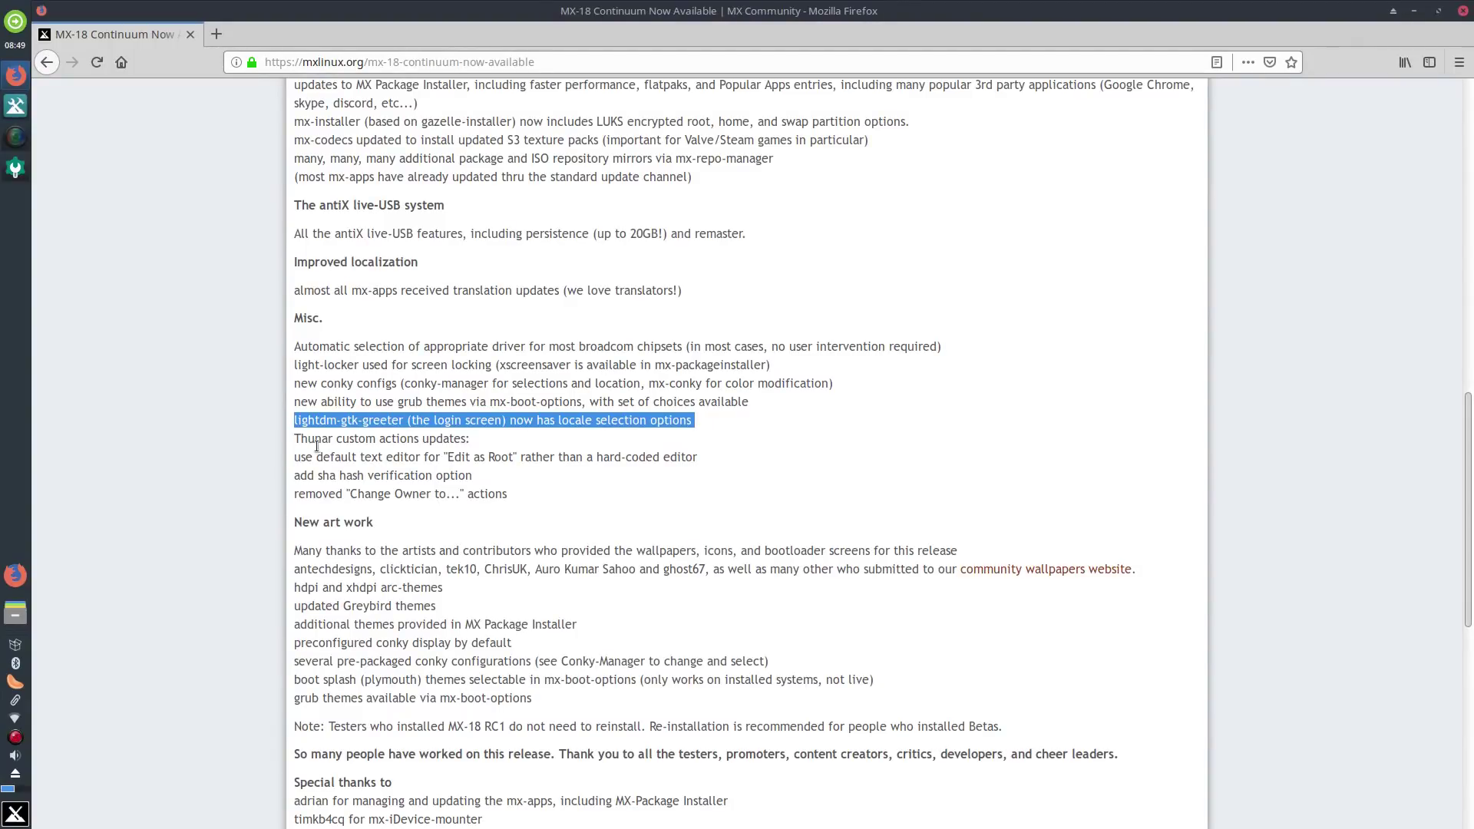
{"action": "left_click_drag", "start_coordinate": [296, 436], "coordinate": [423, 447]}
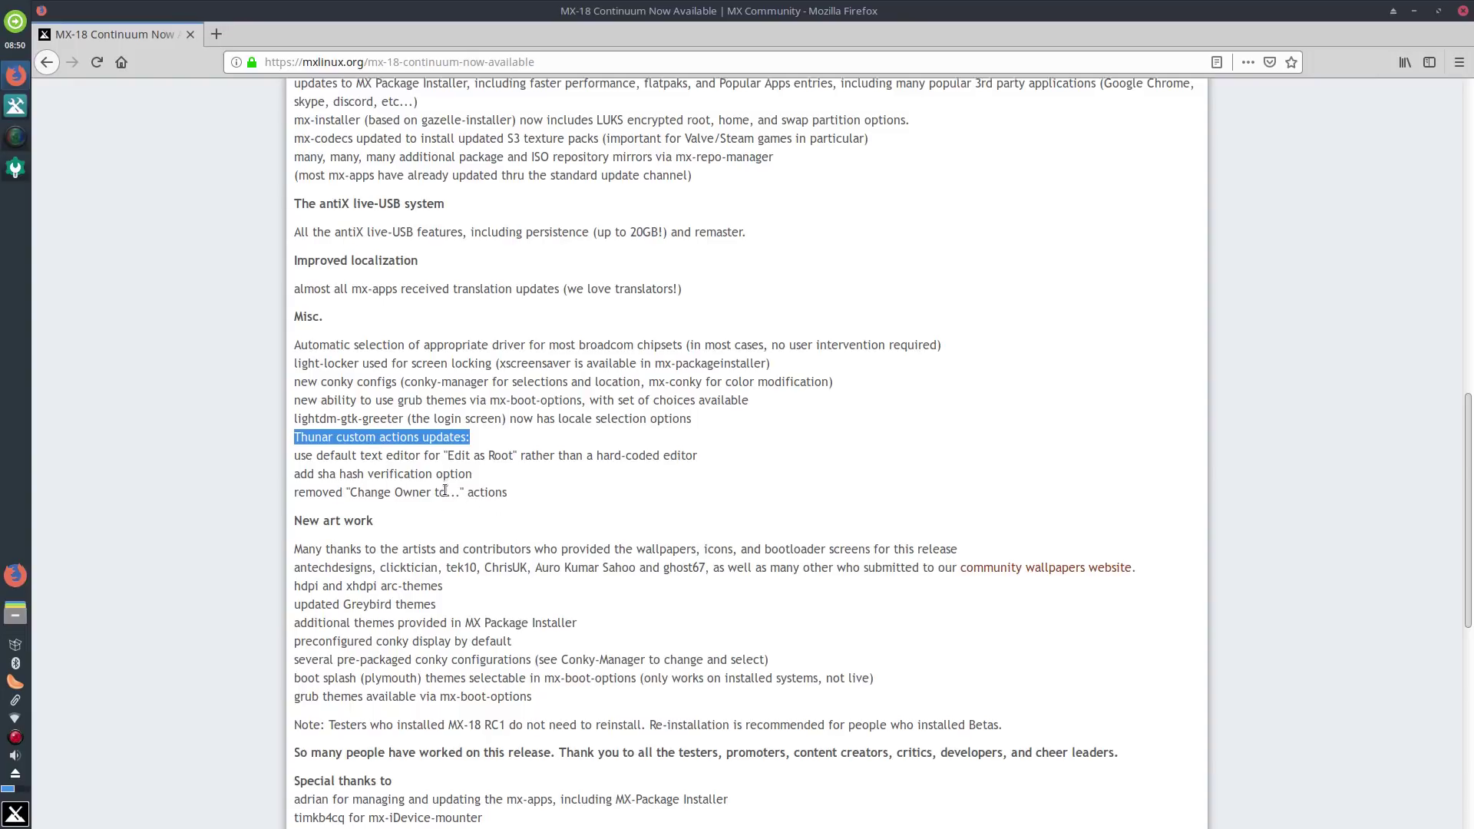
{"action": "scroll", "coordinate": [445, 490], "scroll_direction": "down", "scroll_amount": 4}
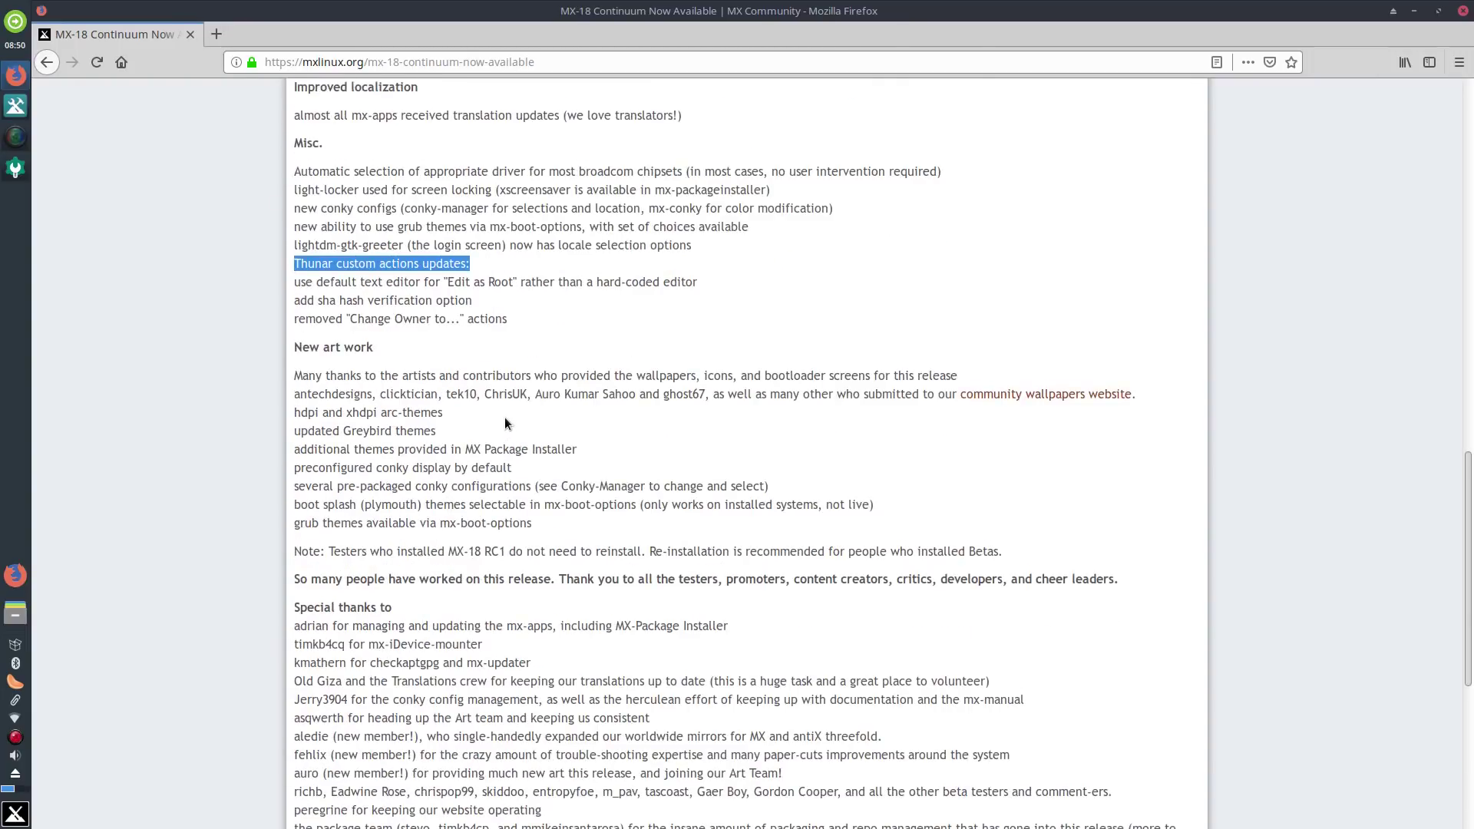
- Read the "New art work" section, highlighting the thanks to the artists and the list of contributors
{"action": "scroll", "coordinate": [504, 417], "scroll_direction": "down", "scroll_amount": 1}
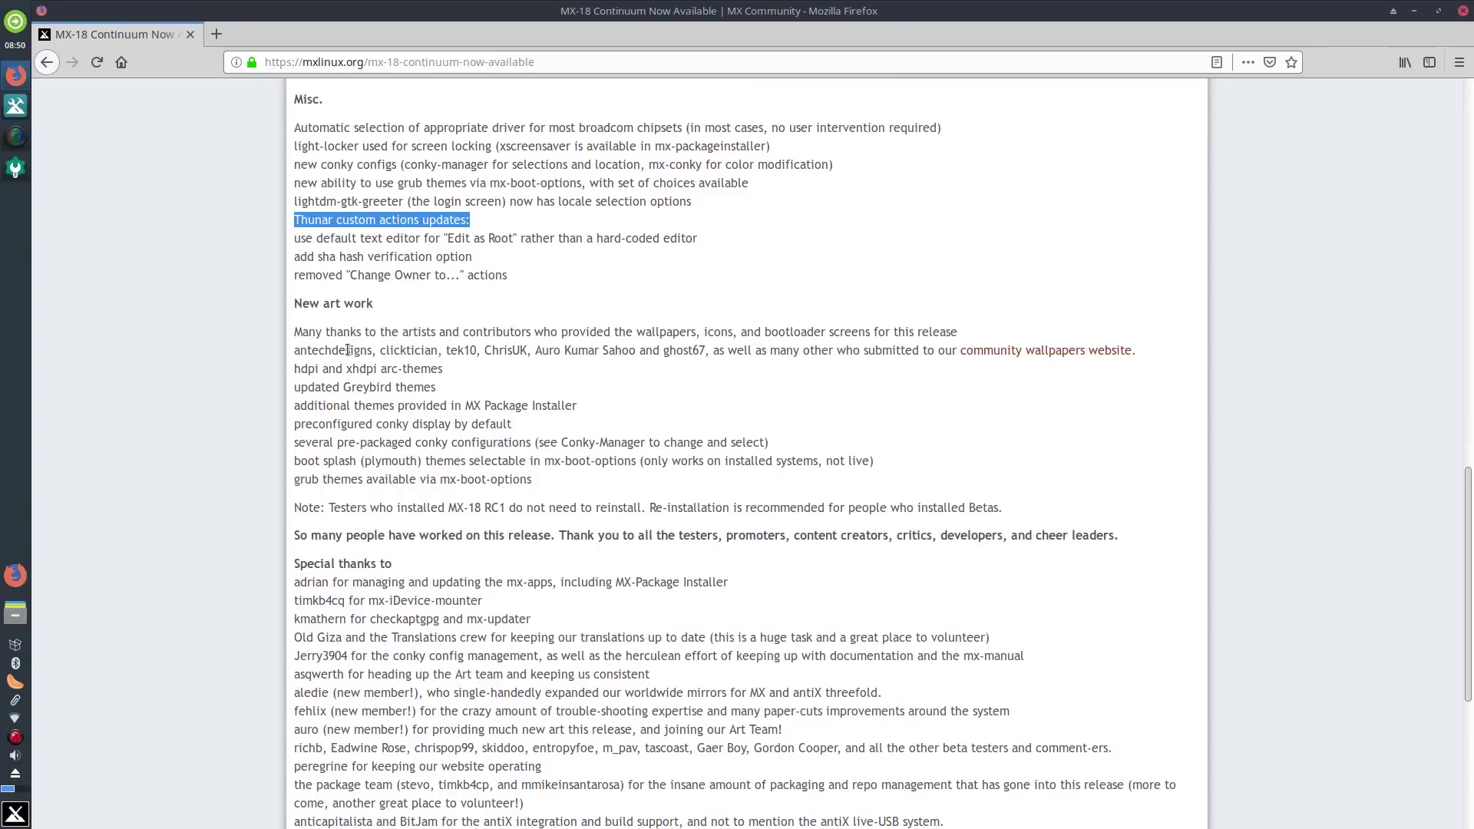
{"action": "left_click_drag", "start_coordinate": [297, 331], "coordinate": [478, 339]}
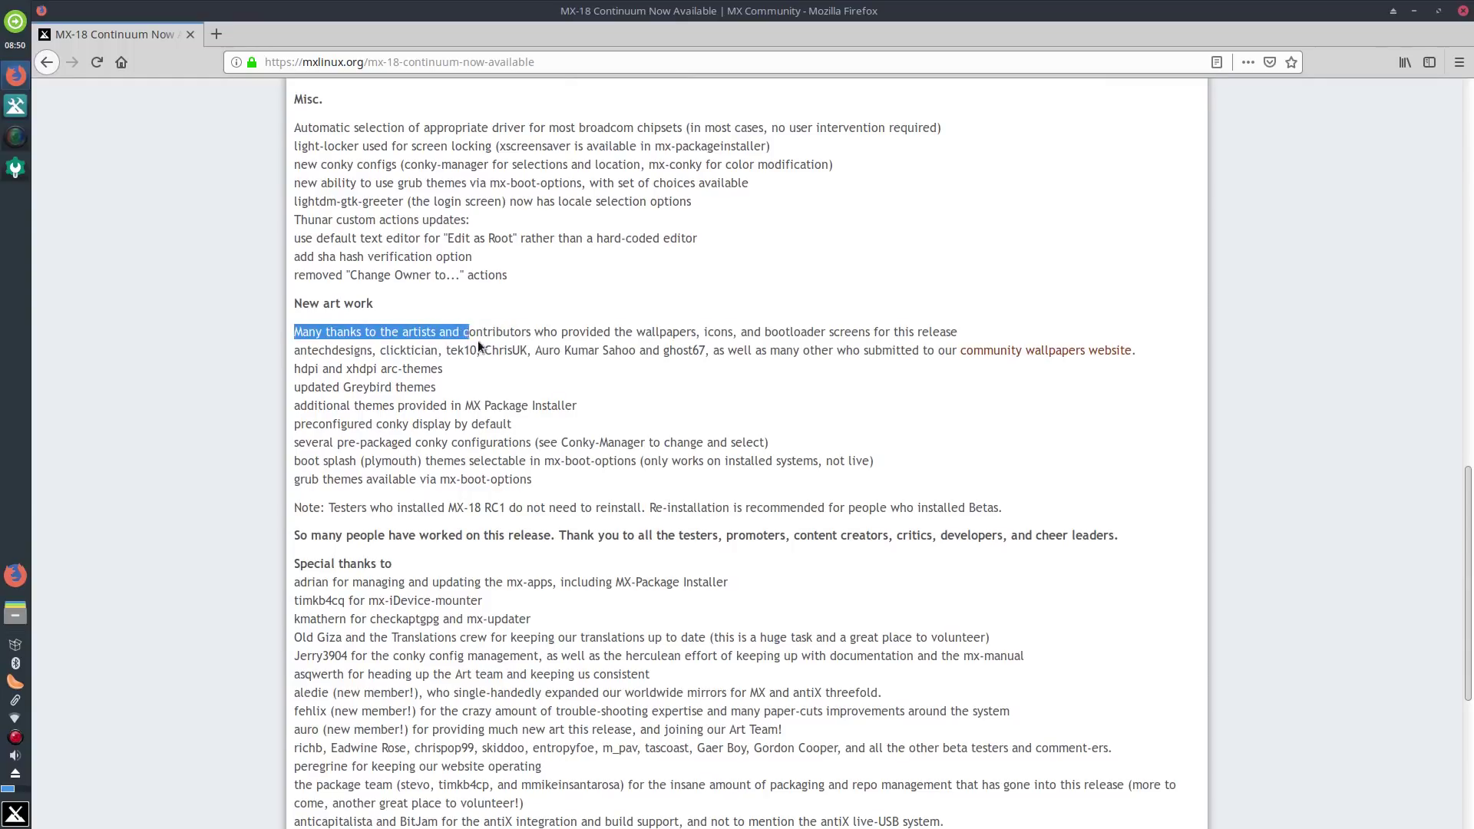
{"action": "left_click_drag", "start_coordinate": [571, 339], "coordinate": [947, 335]}
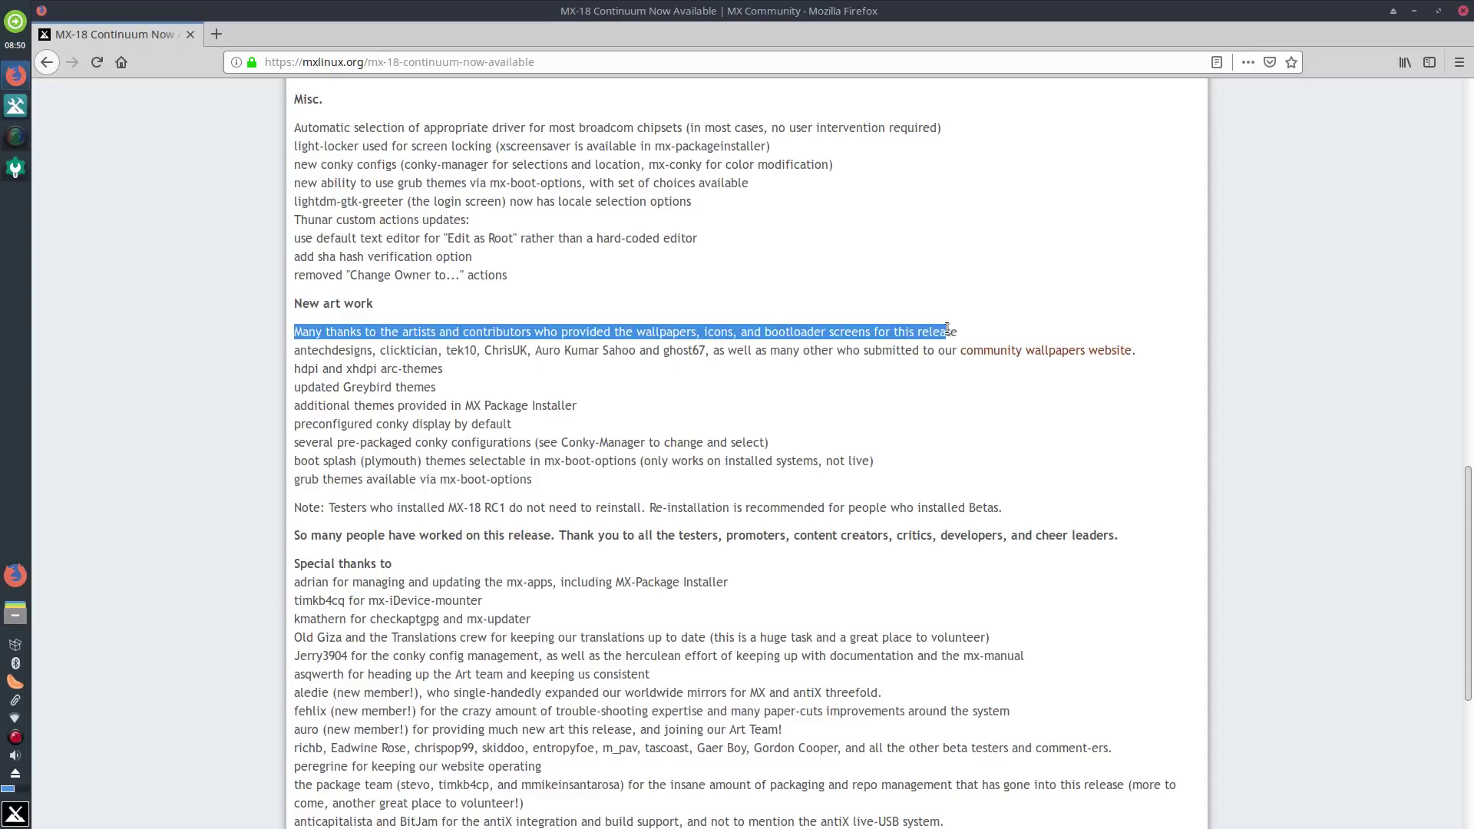
{"action": "left_click", "coordinate": [298, 355]}
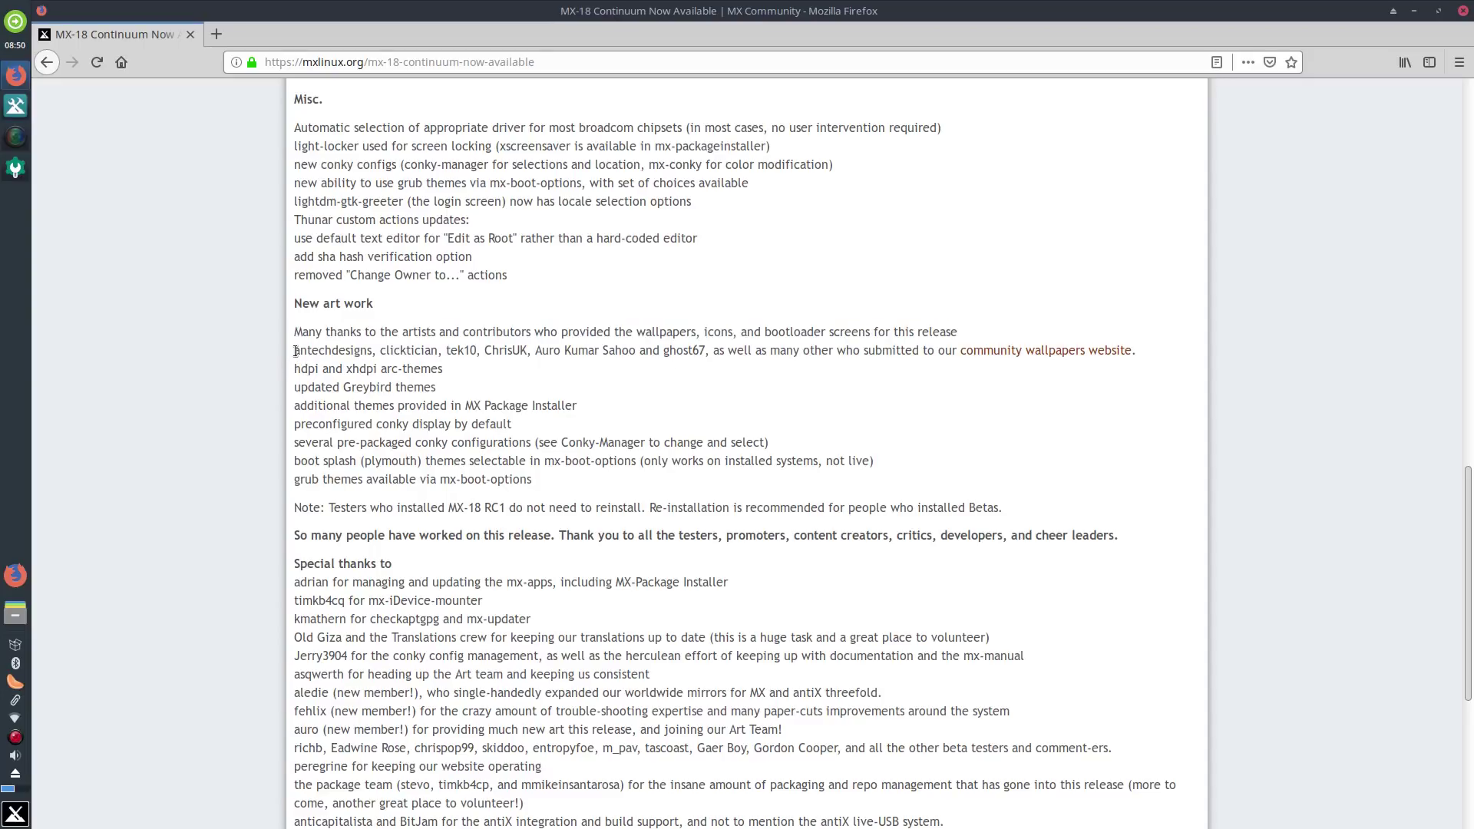
{"action": "left_click_drag", "start_coordinate": [297, 351], "coordinate": [712, 357]}
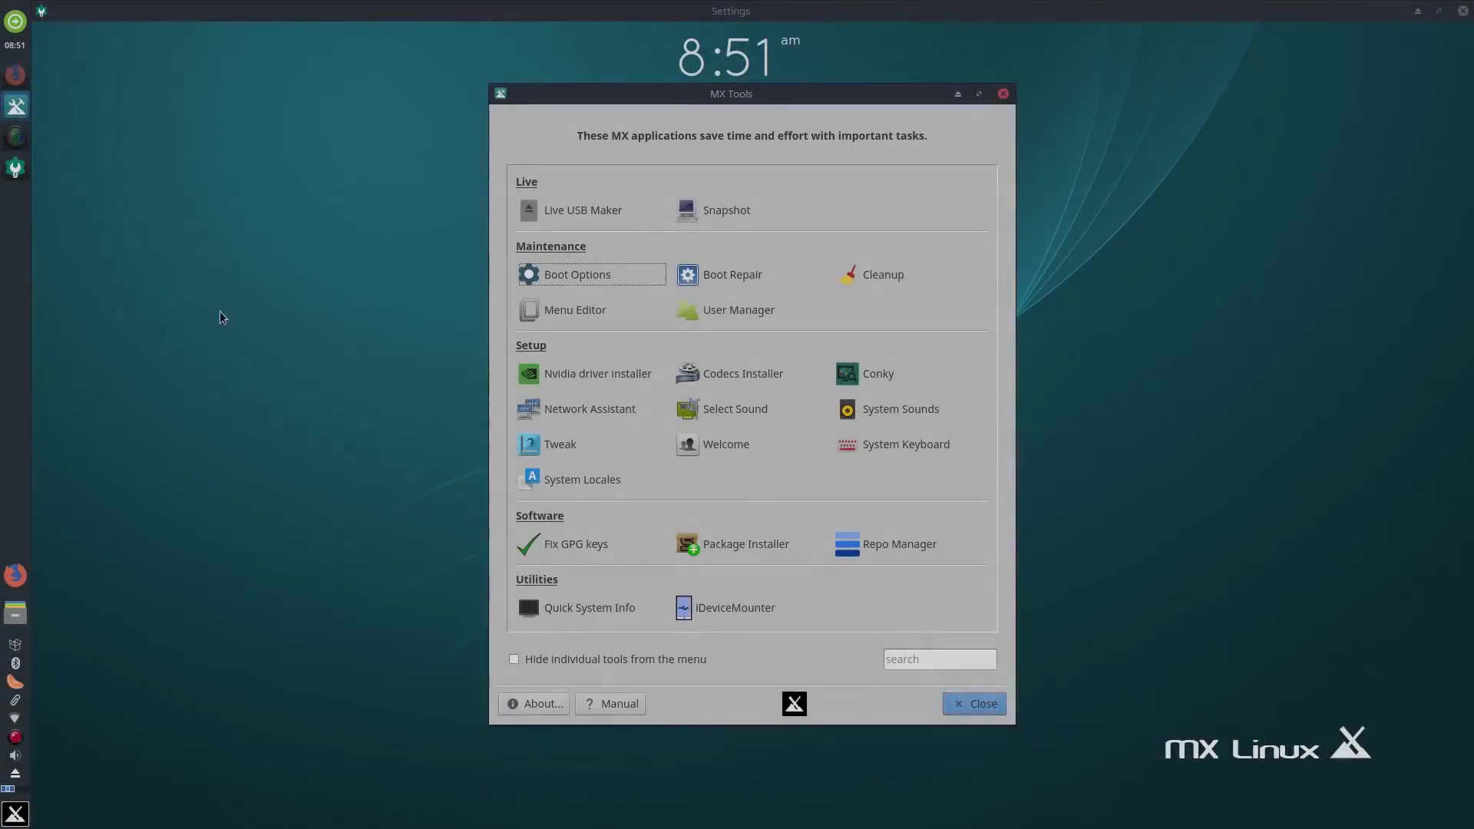
- Open Desktop Settings, close MX Tools, and maximise the wallpaper chooser to look over all the backgrounds before restoring its window
{"action": "right_click", "coordinate": [217, 274]}
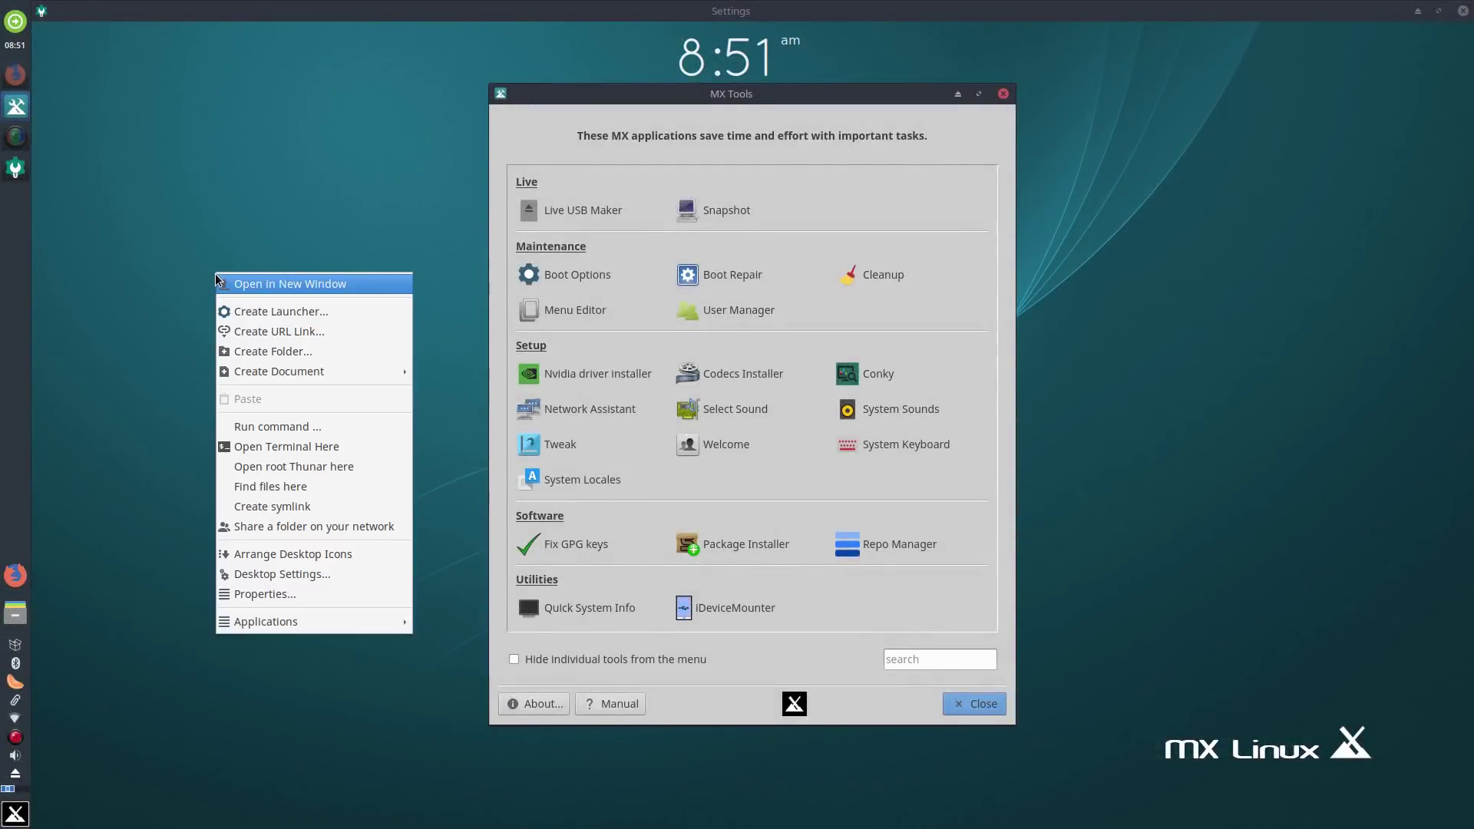
{"action": "left_click", "coordinate": [274, 576]}
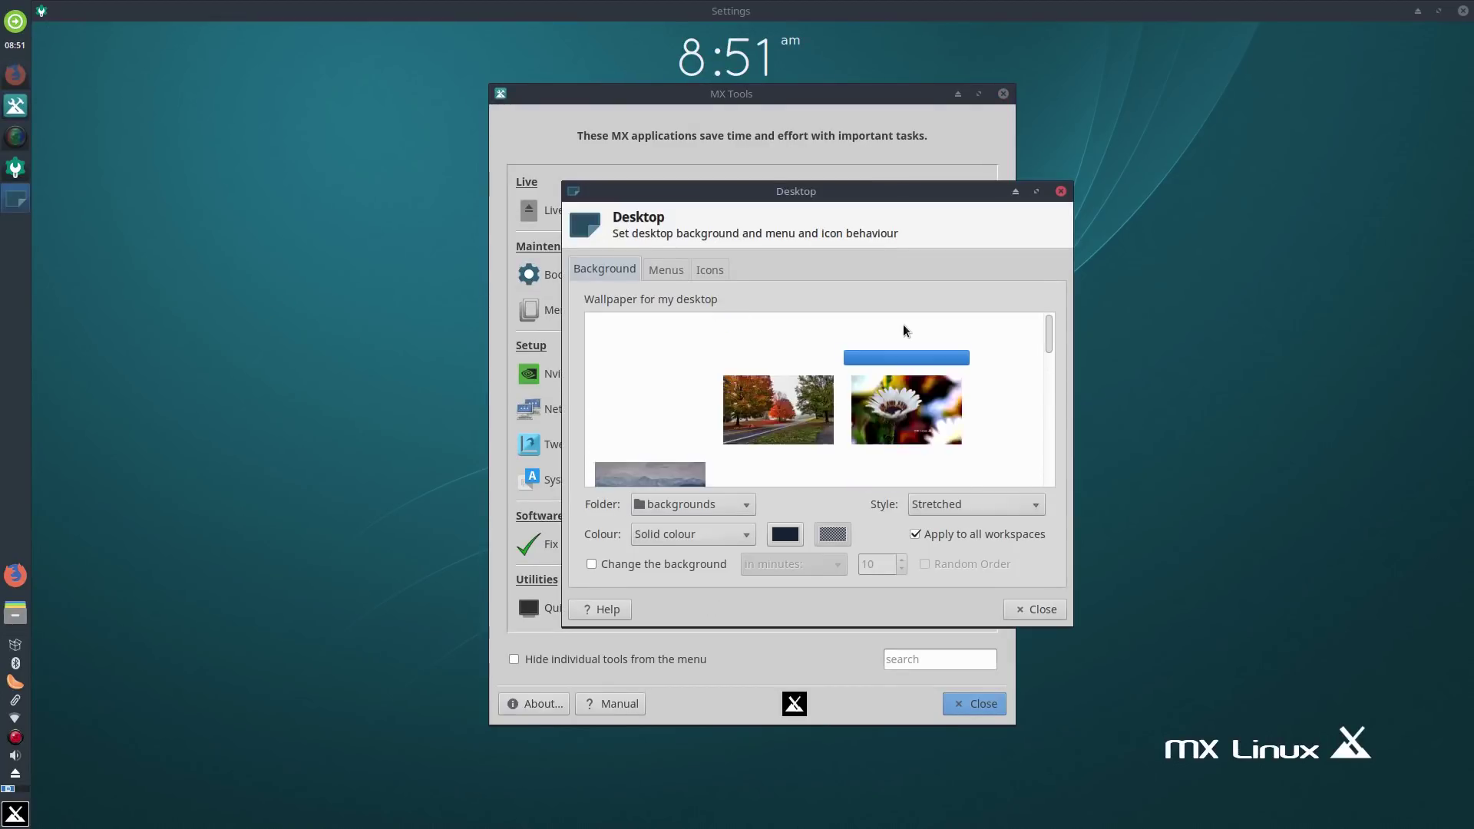
{"action": "left_click", "coordinate": [974, 703]}
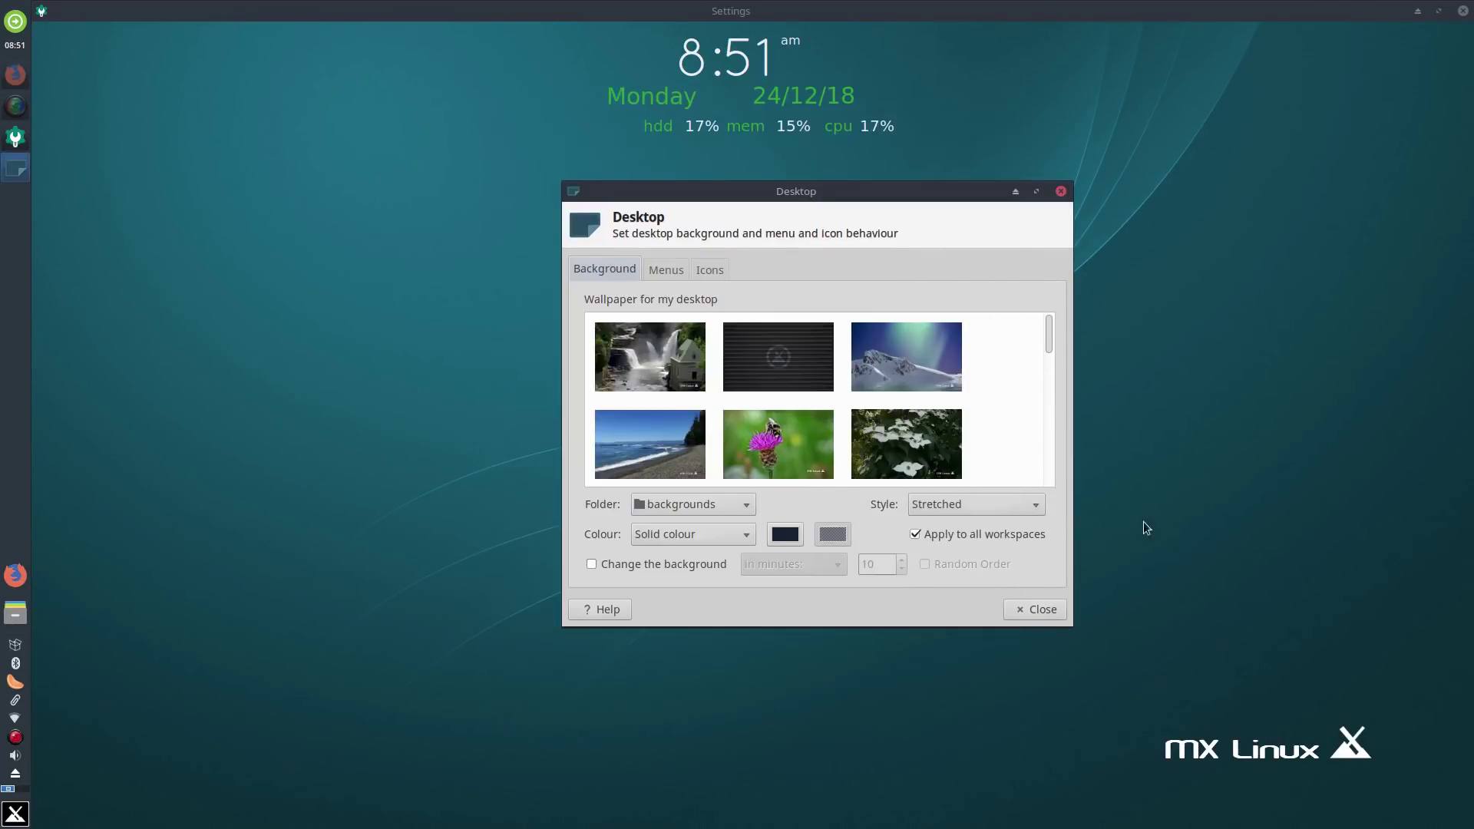
{"action": "double_click", "coordinate": [901, 191]}
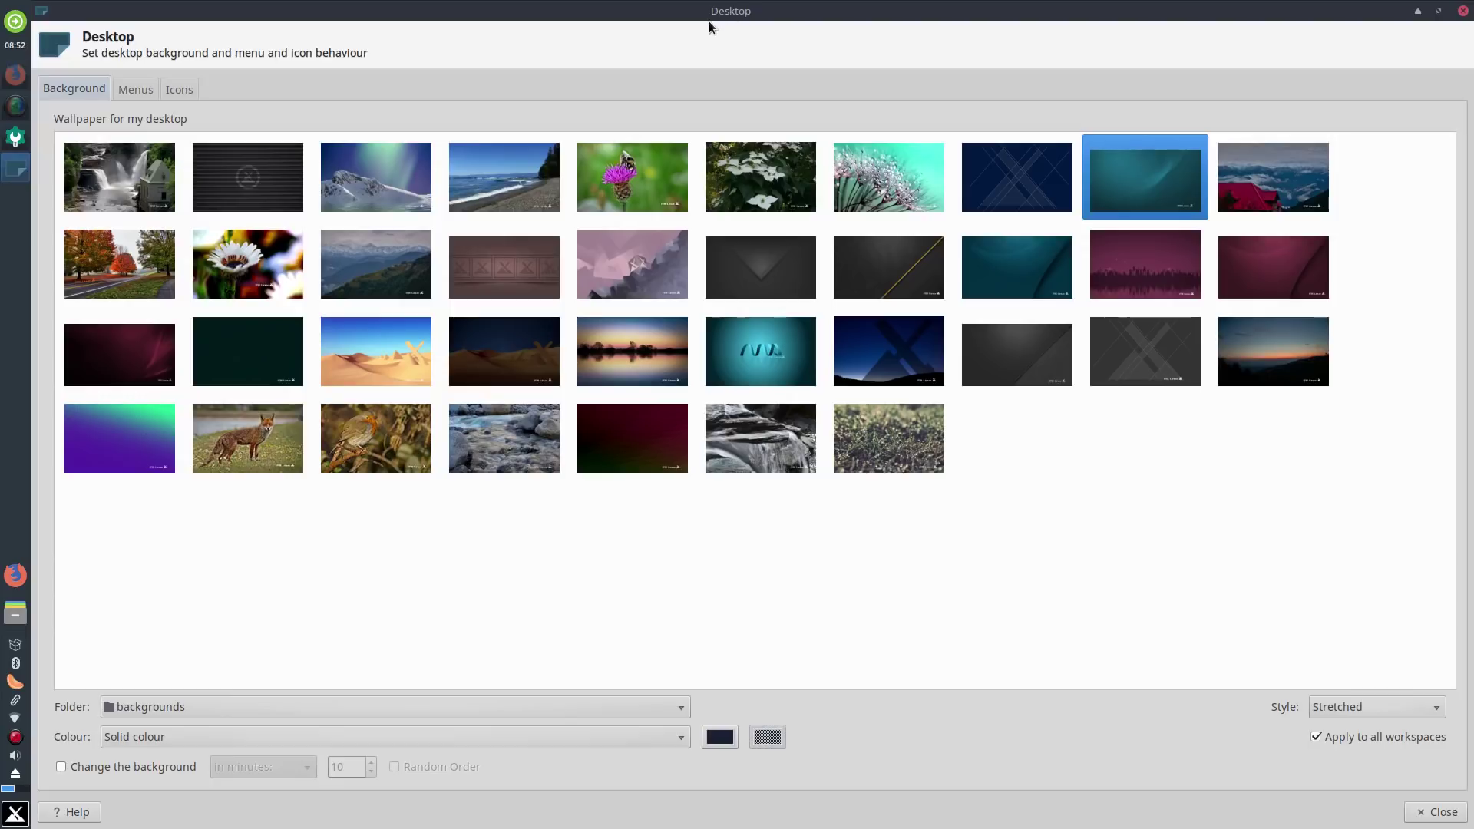
{"action": "left_click_drag", "start_coordinate": [722, 11], "coordinate": [626, 240]}
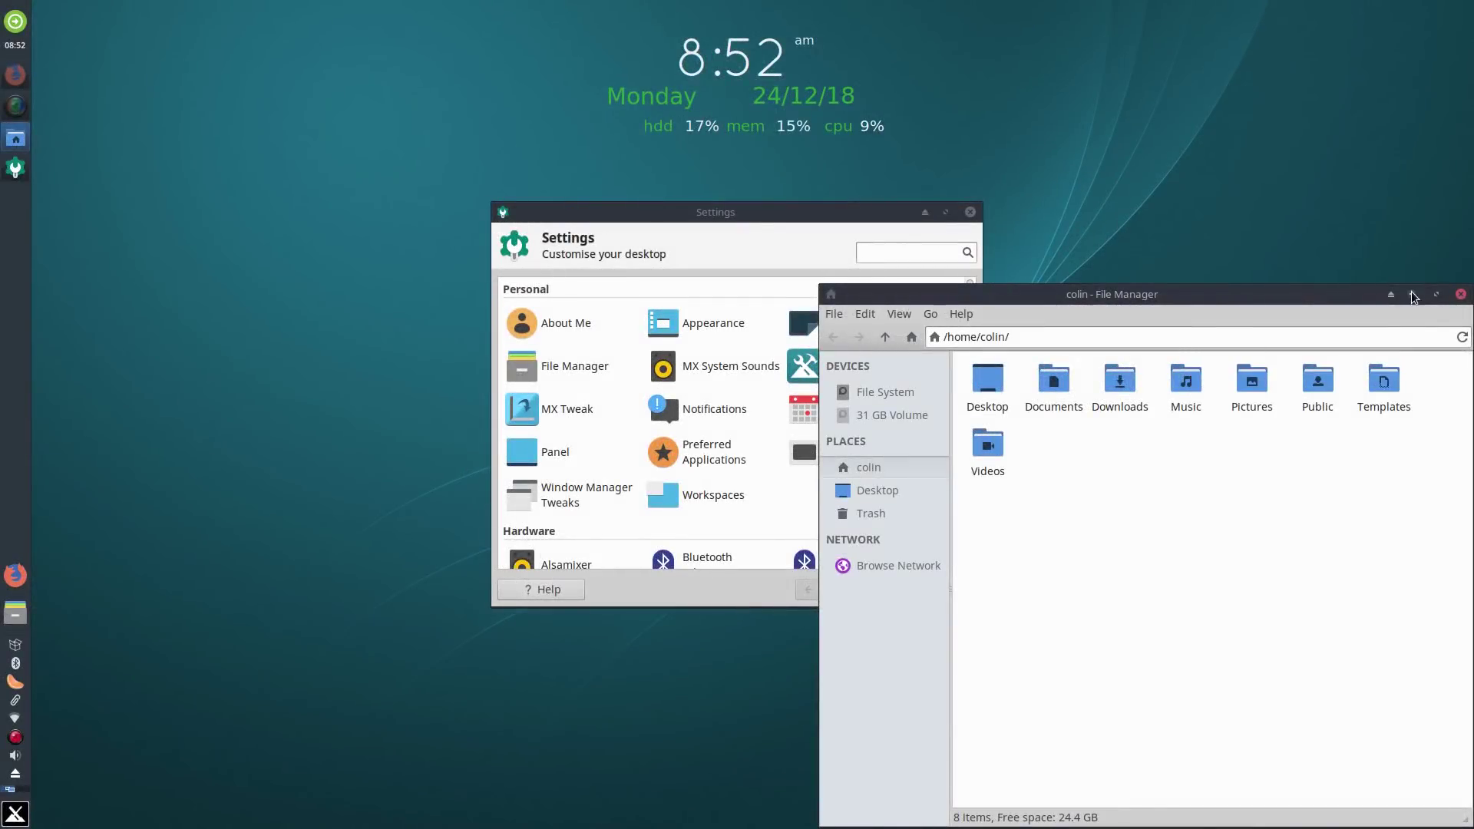
- Browse to the File System root in the file manager, check the usr folder's context actions, and open the etc folder
{"action": "left_click", "coordinate": [1413, 294]}
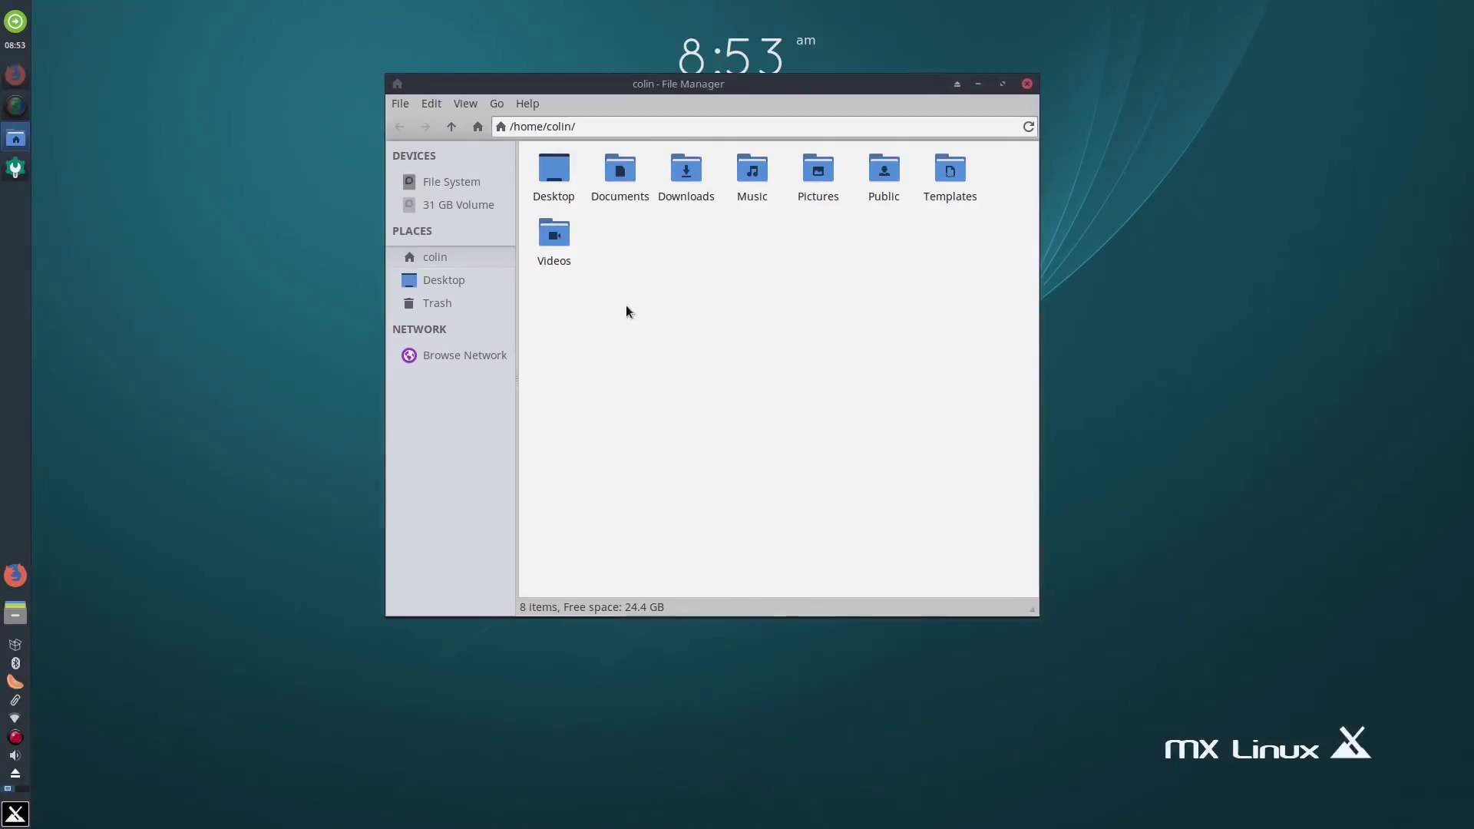
{"action": "left_click", "coordinate": [446, 184]}
{"action": "right_click", "coordinate": [773, 243]}
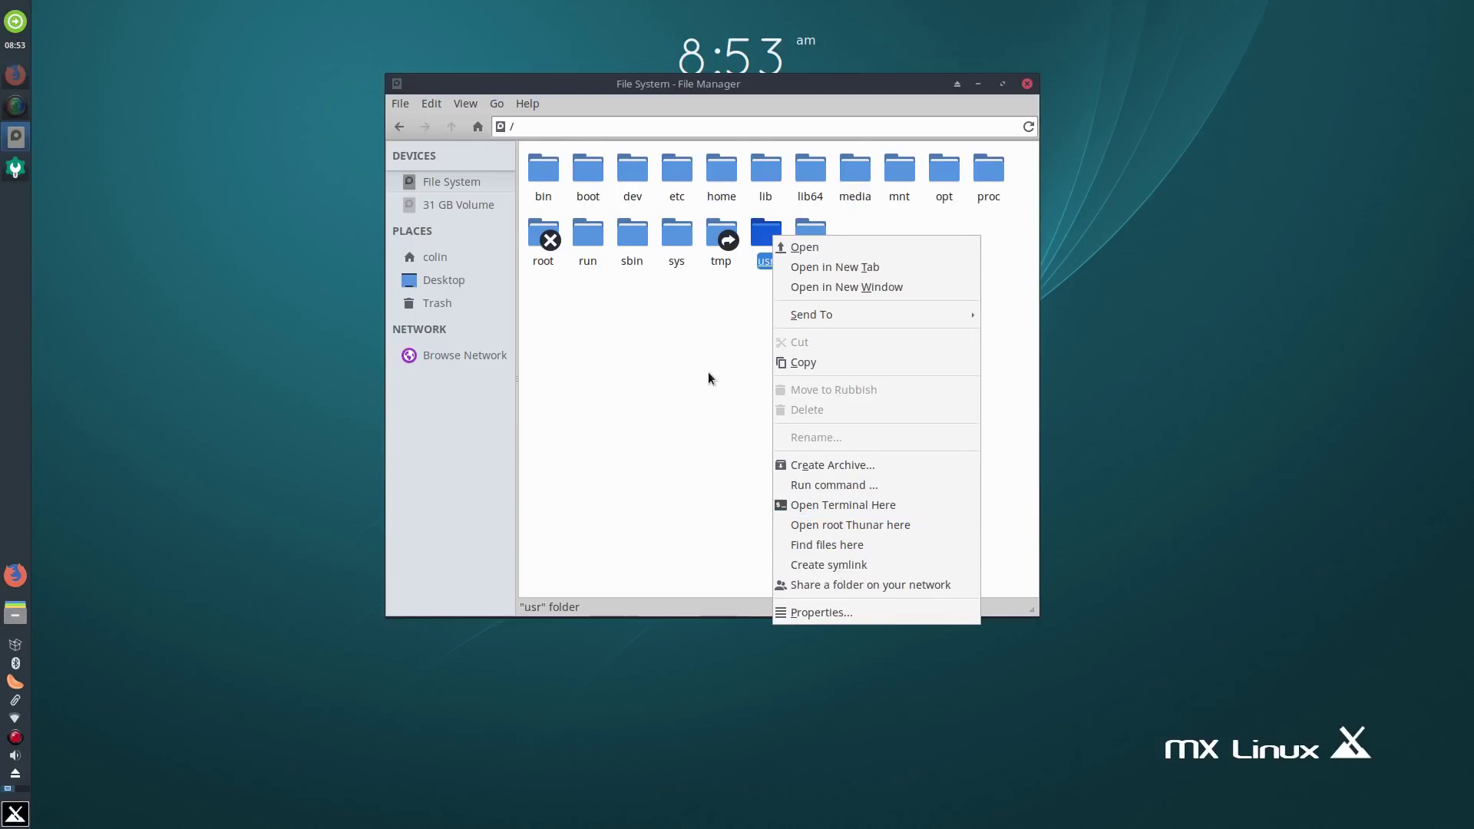
{"action": "left_click", "coordinate": [737, 352]}
{"action": "double_click", "coordinate": [677, 168]}
- Choose Edit as Root for the clock-ckd file in etc, cancel the password request, and go back to the root folder
{"action": "scroll", "coordinate": [778, 297], "scroll_direction": "down", "scroll_amount": 20}
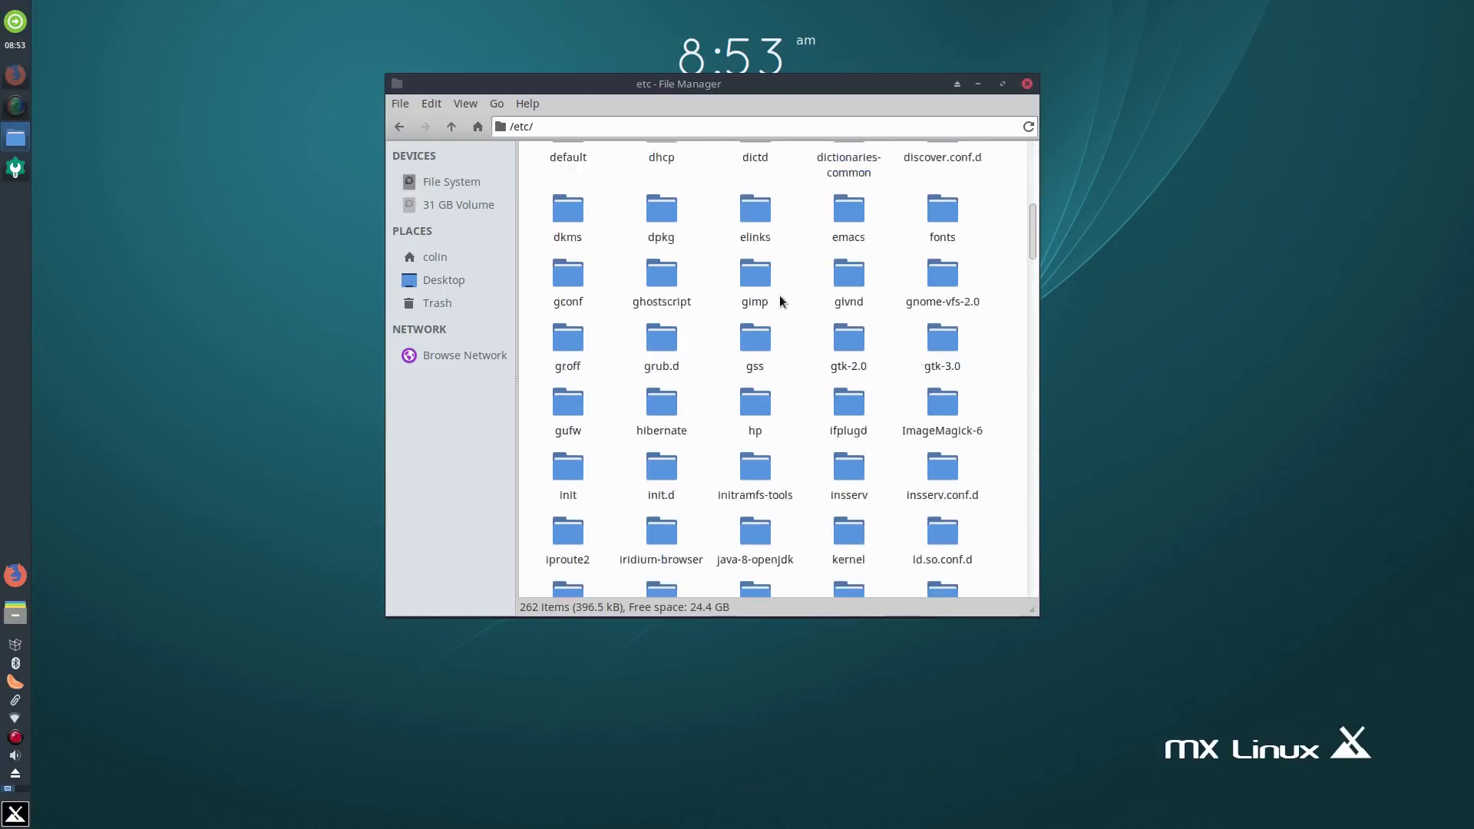
{"action": "scroll", "coordinate": [786, 310], "scroll_direction": "up", "scroll_amount": 1}
{"action": "right_click", "coordinate": [848, 268]}
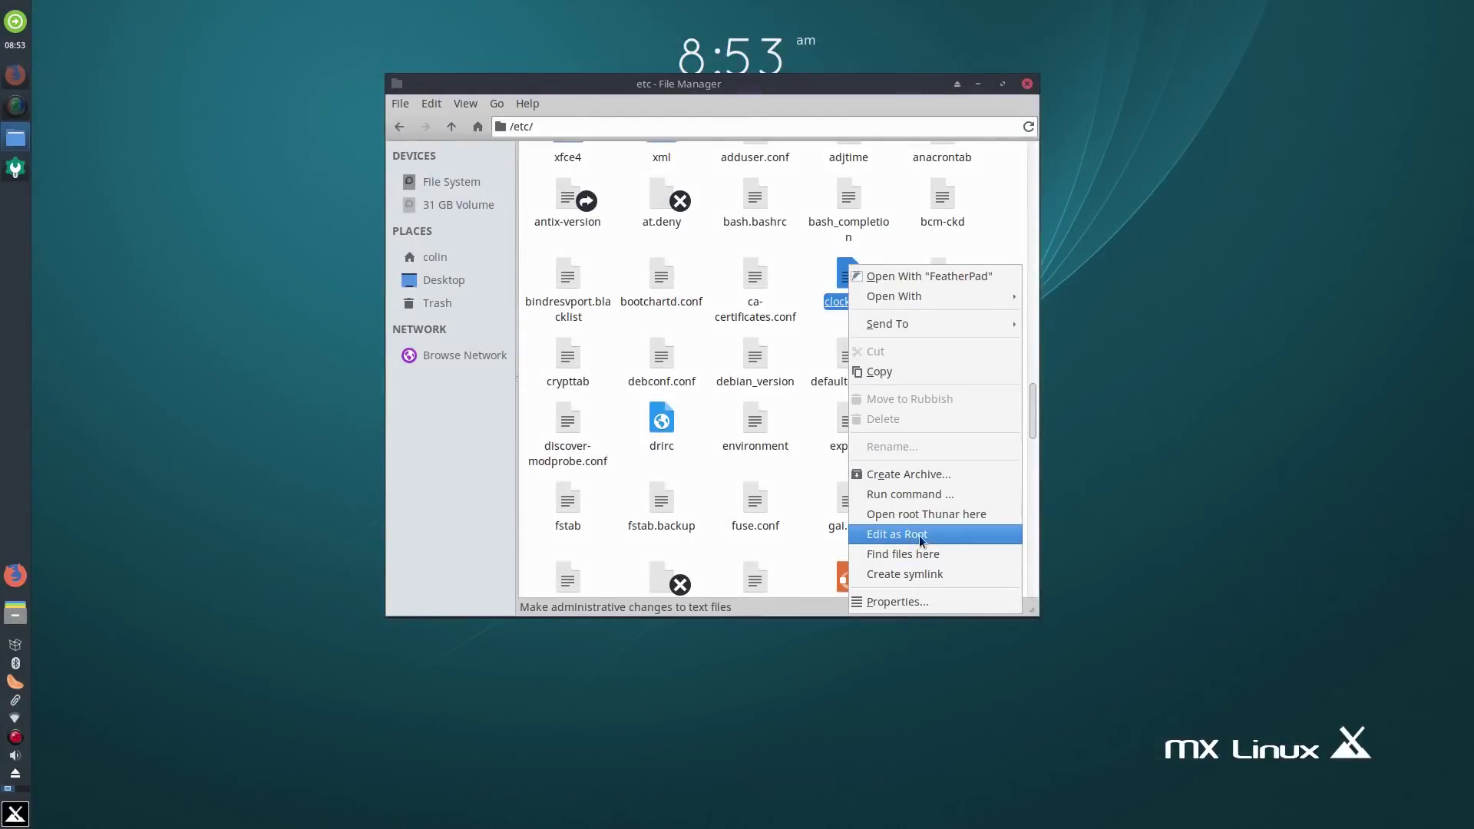
{"action": "left_click", "coordinate": [917, 535]}
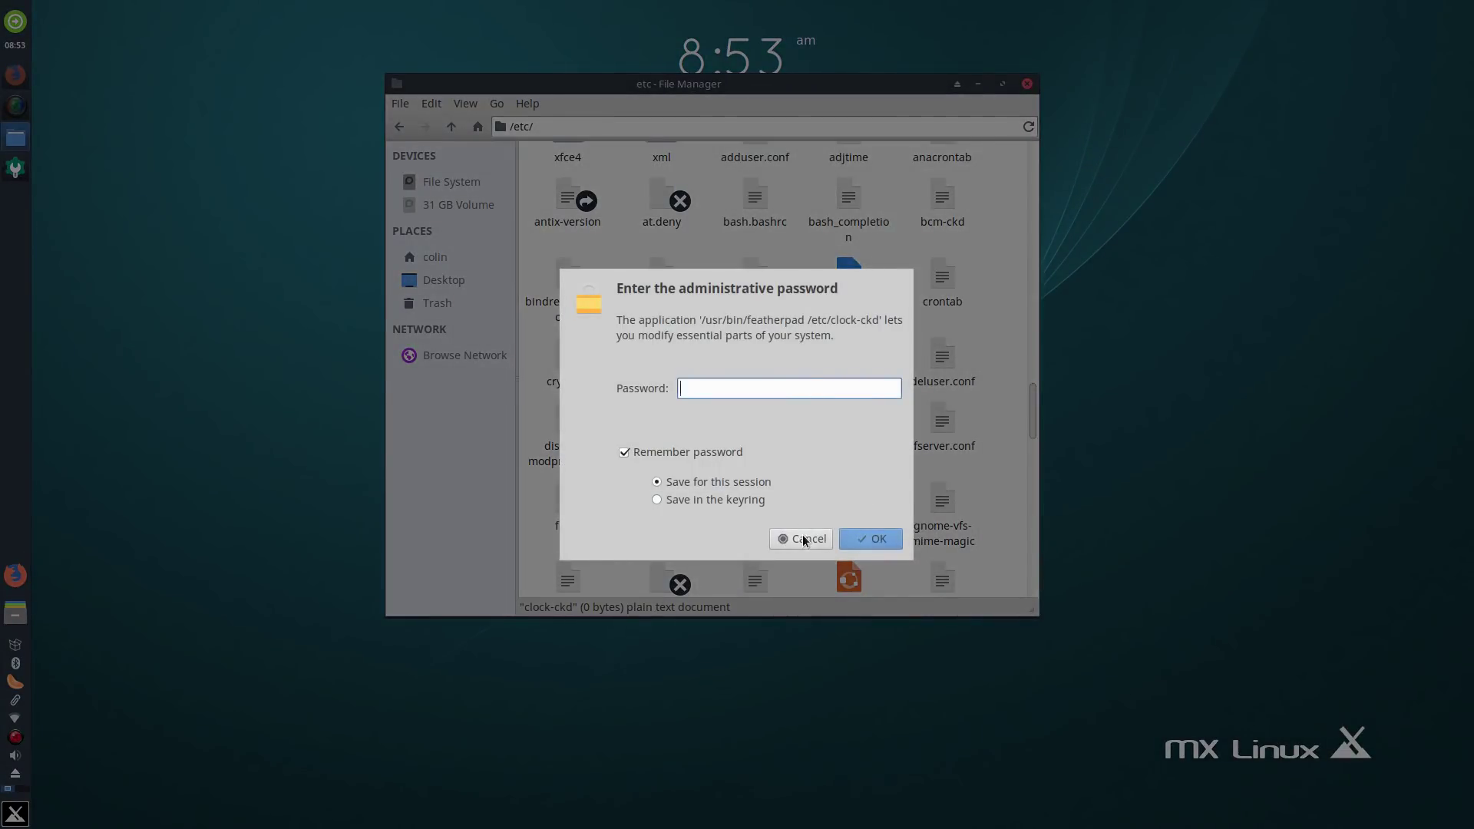
{"action": "left_click", "coordinate": [804, 539]}
{"action": "left_click", "coordinate": [400, 127]}
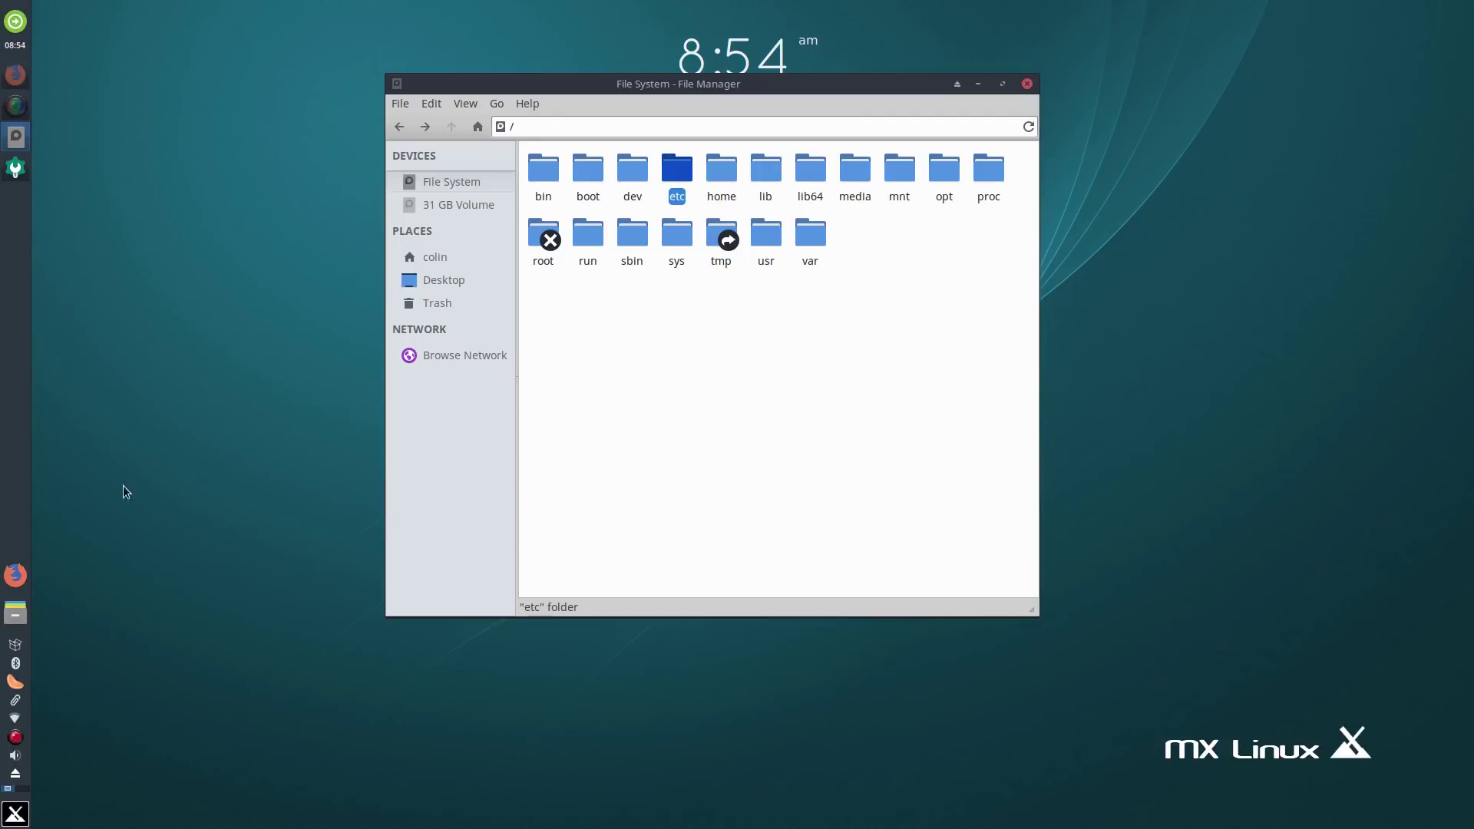
- Set the desktop wallpaper to the snowy mountain with northern lights image and close the desktop settings
{"action": "right_click", "coordinate": [590, 223]}
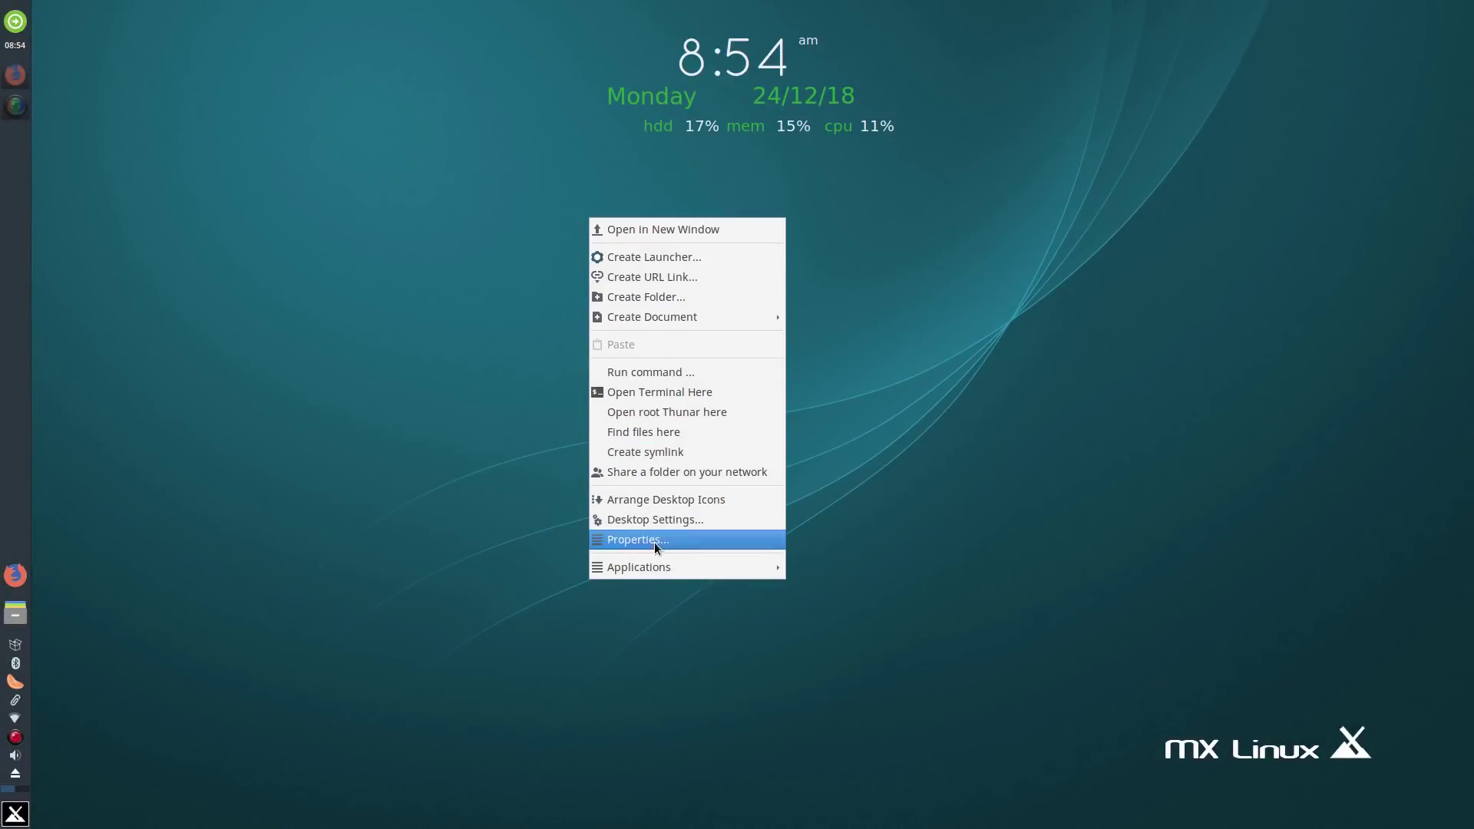
{"action": "left_click", "coordinate": [654, 540]}
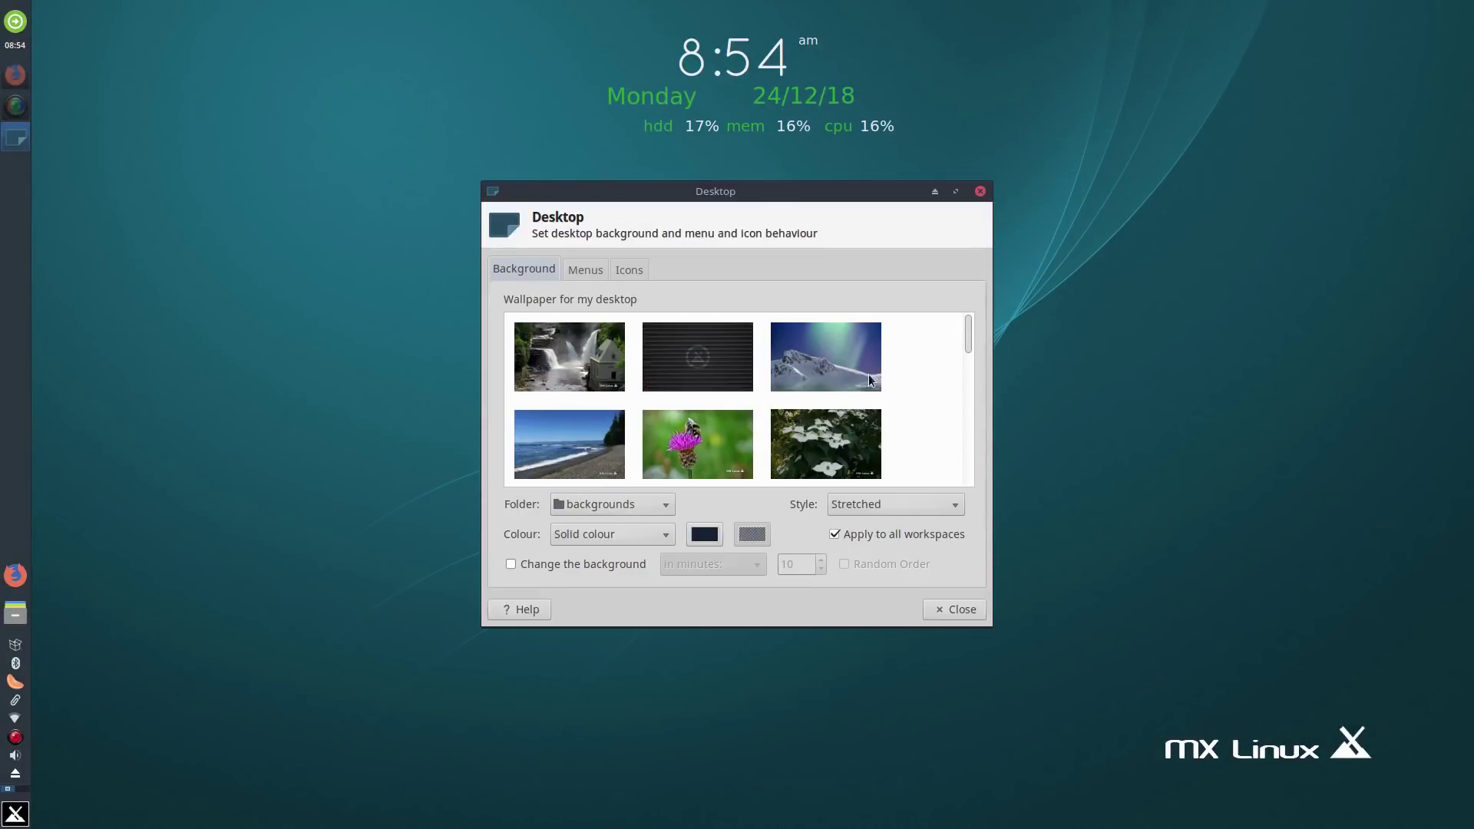
{"action": "left_click", "coordinate": [852, 360]}
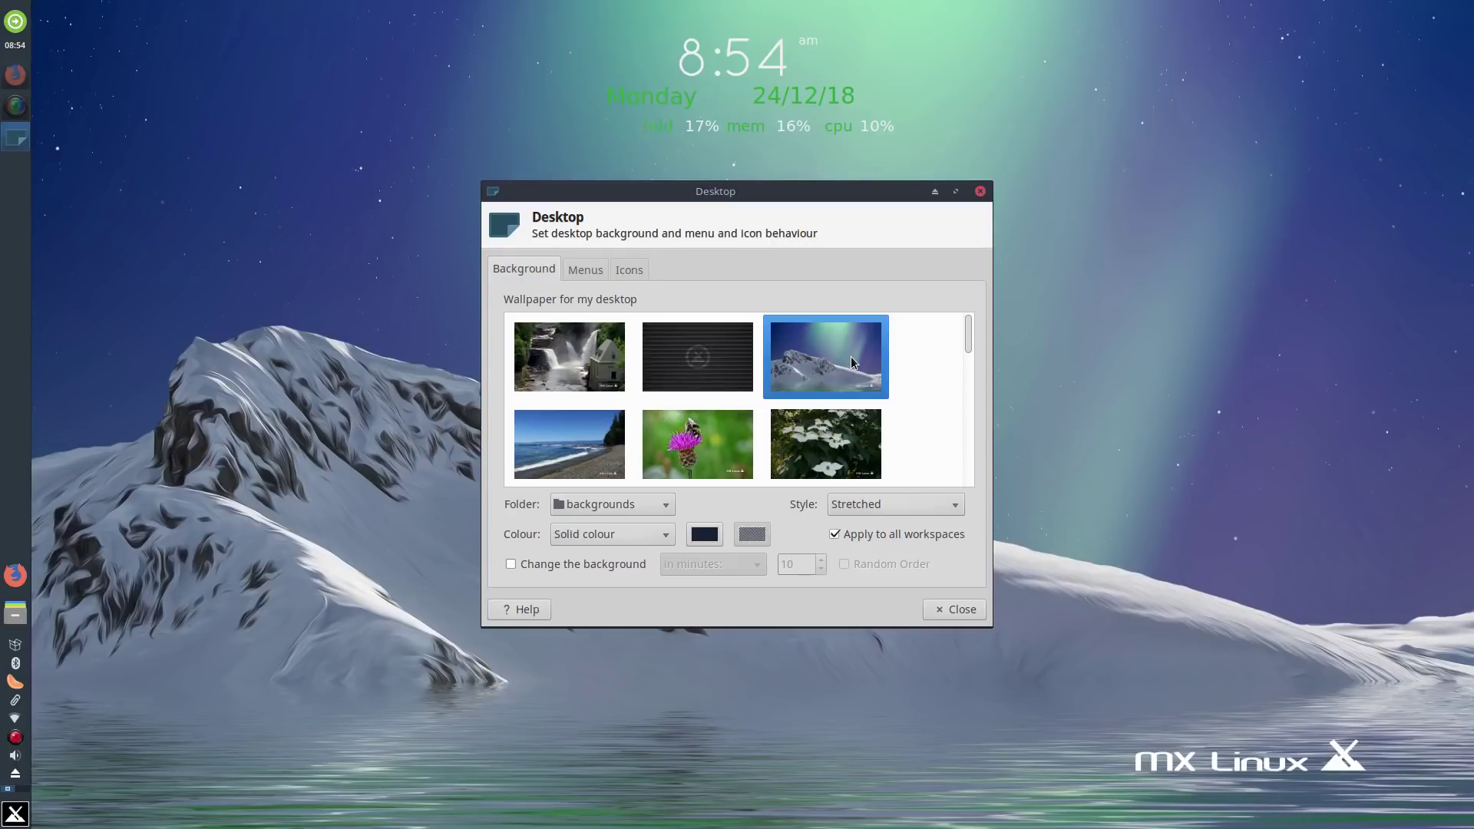
{"action": "left_click", "coordinate": [962, 614]}
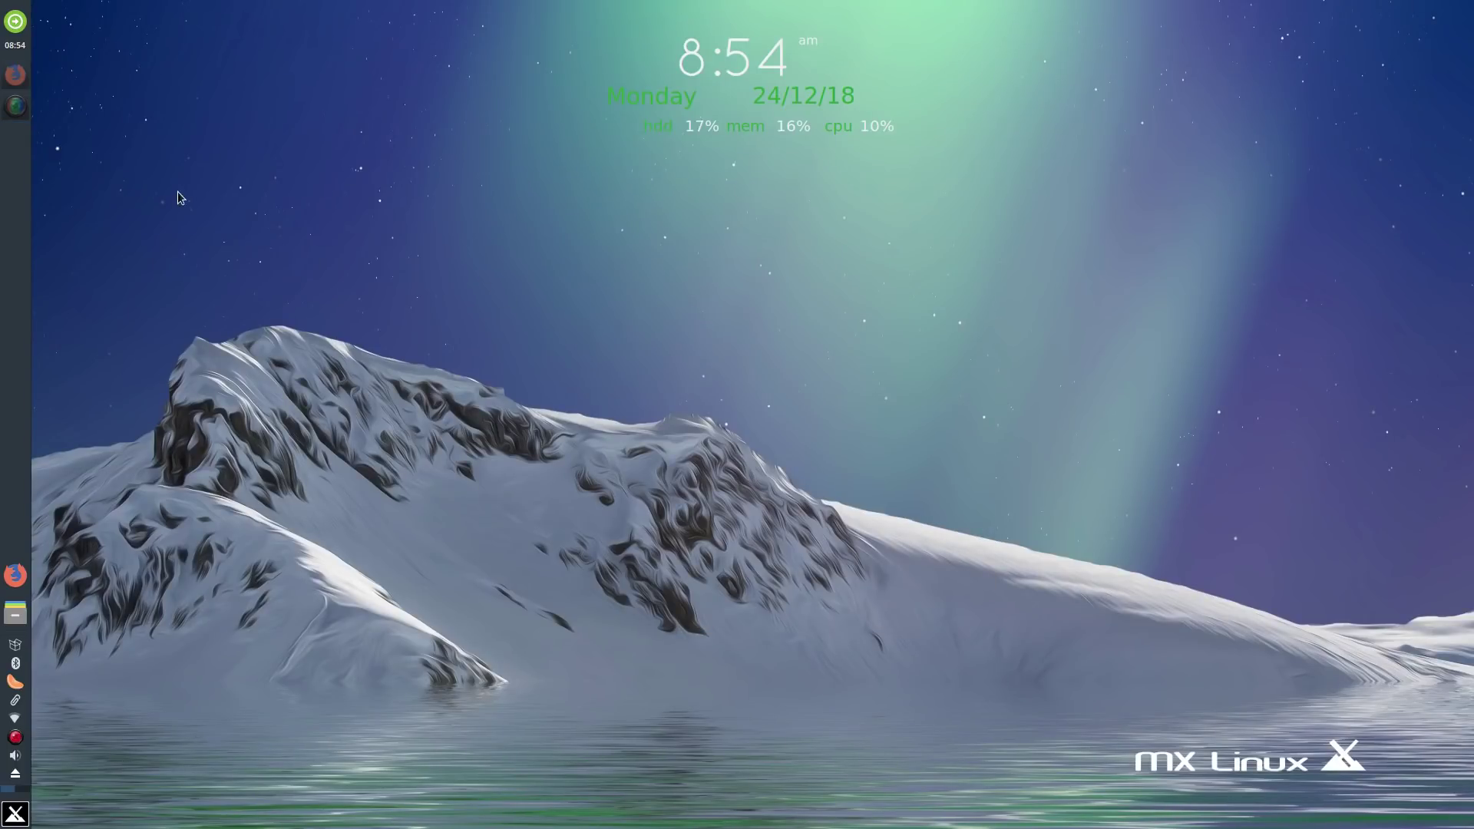
- Open MX Tweak from MX Tools and apply a horizontal display at the bottom for the first panel
{"action": "left_click", "coordinate": [21, 814]}
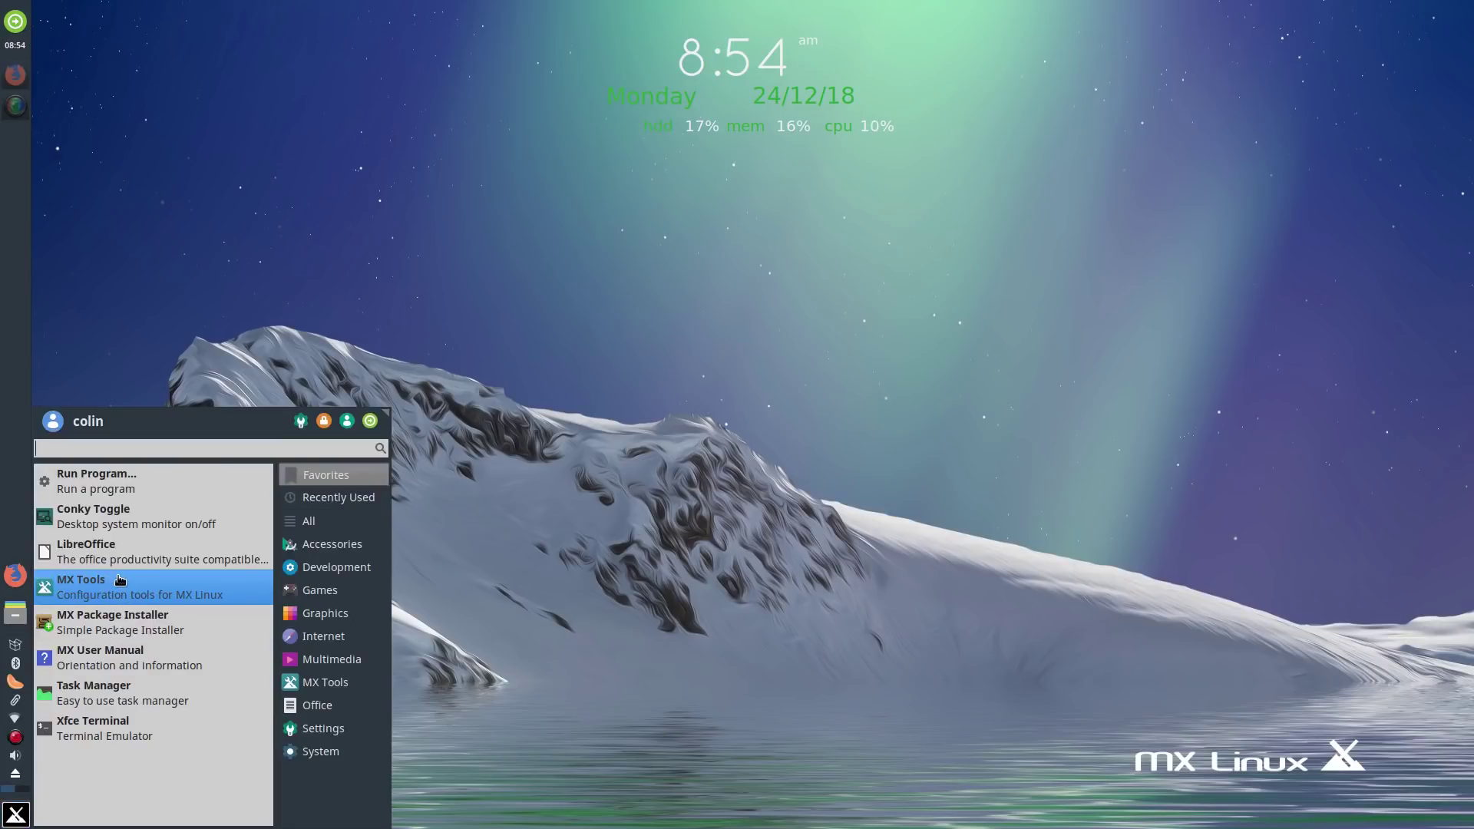
{"action": "left_click", "coordinate": [165, 593]}
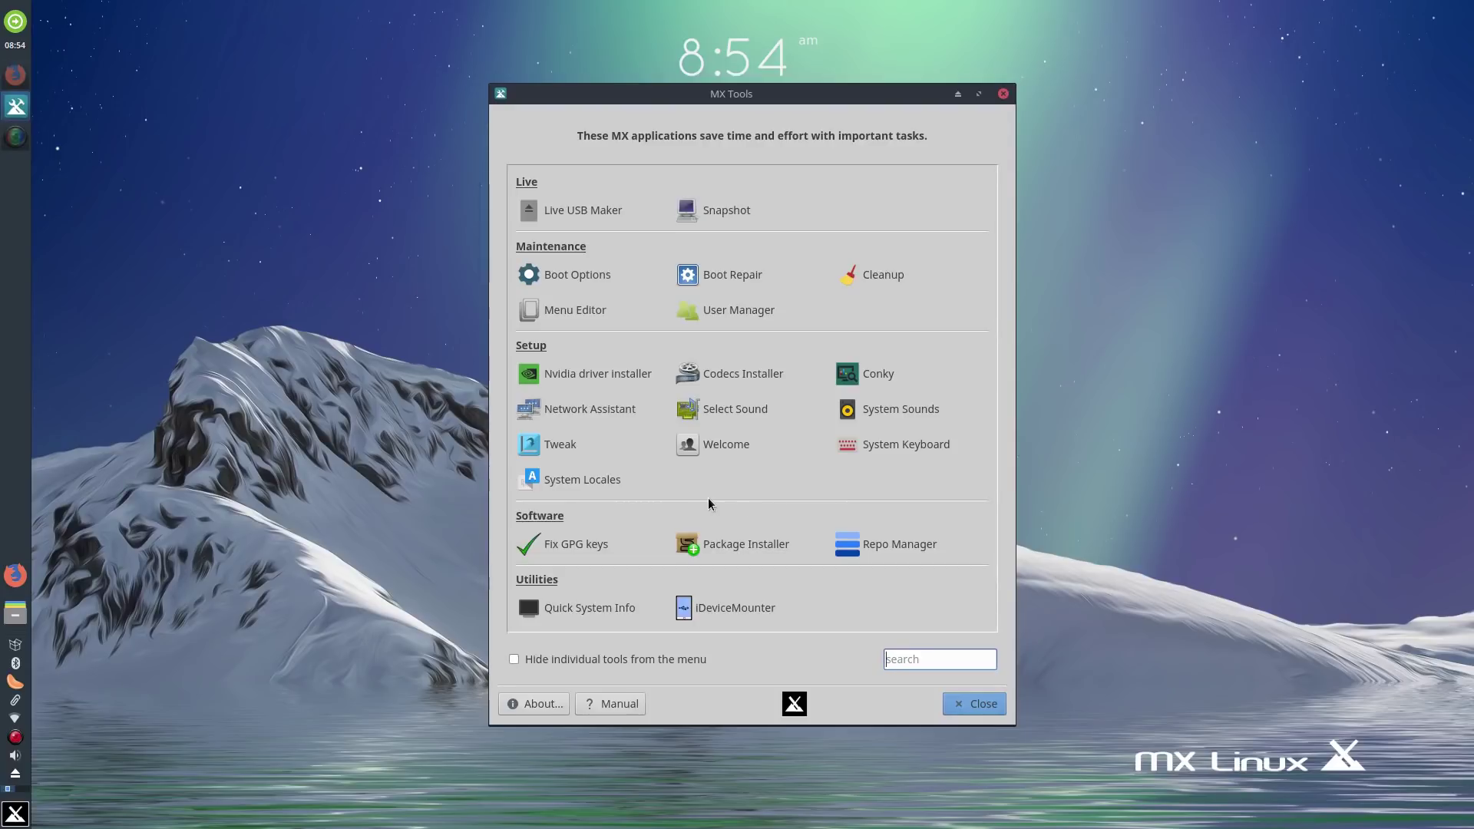
{"action": "left_click", "coordinate": [560, 445]}
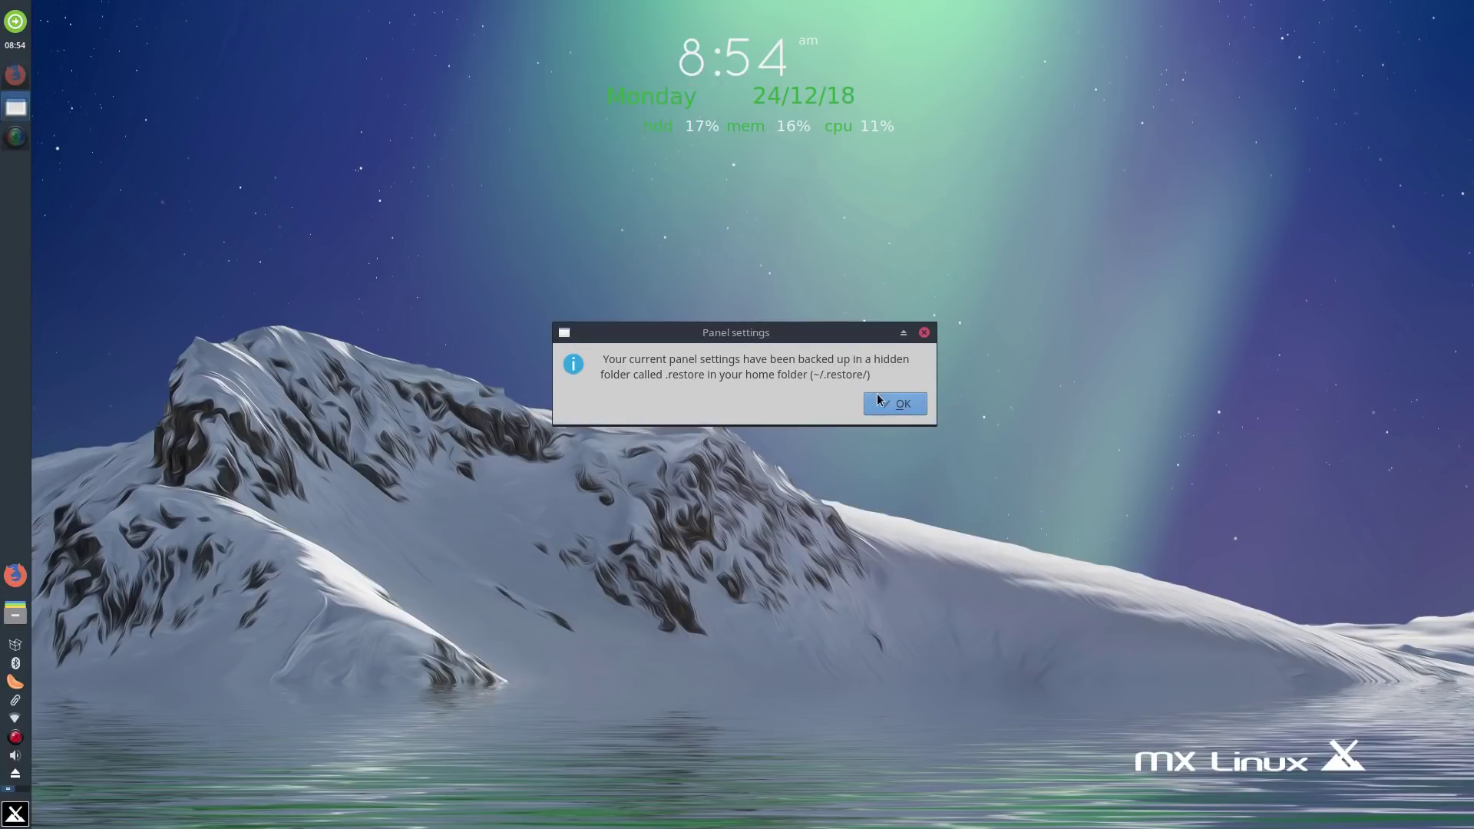
{"action": "left_click", "coordinate": [879, 401]}
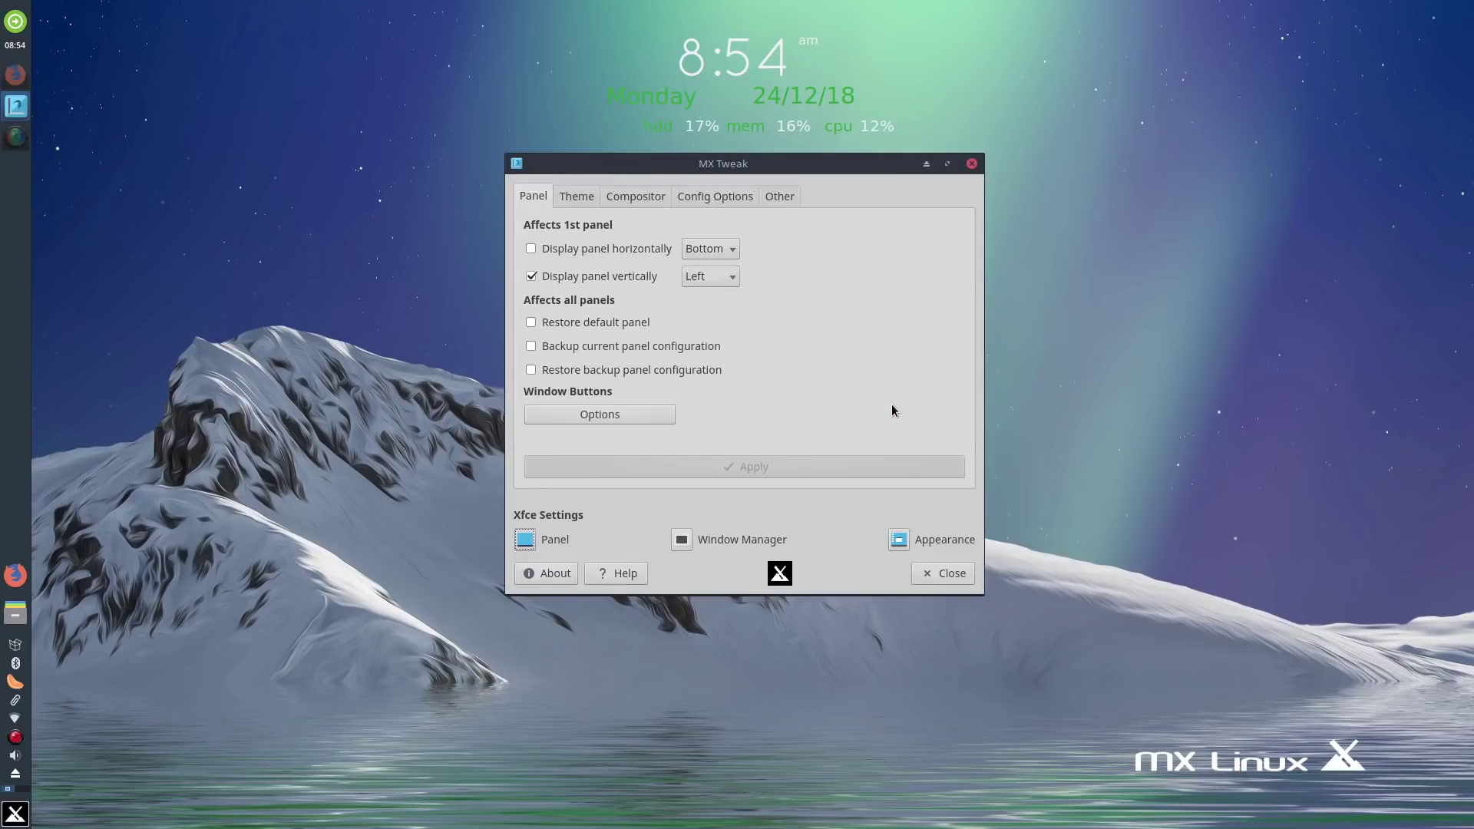
{"action": "left_click", "coordinate": [529, 249]}
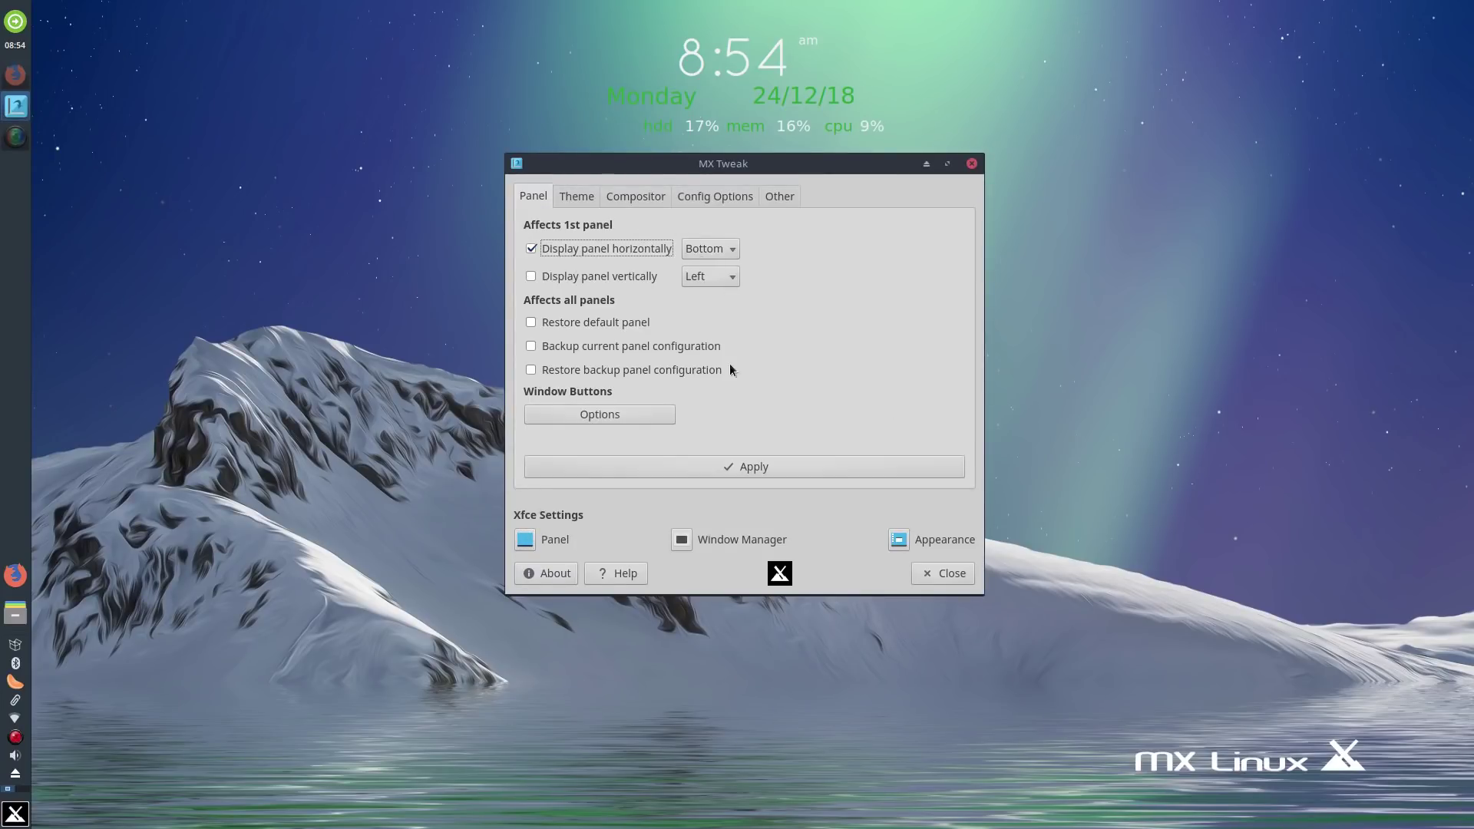
{"action": "left_click", "coordinate": [792, 465]}
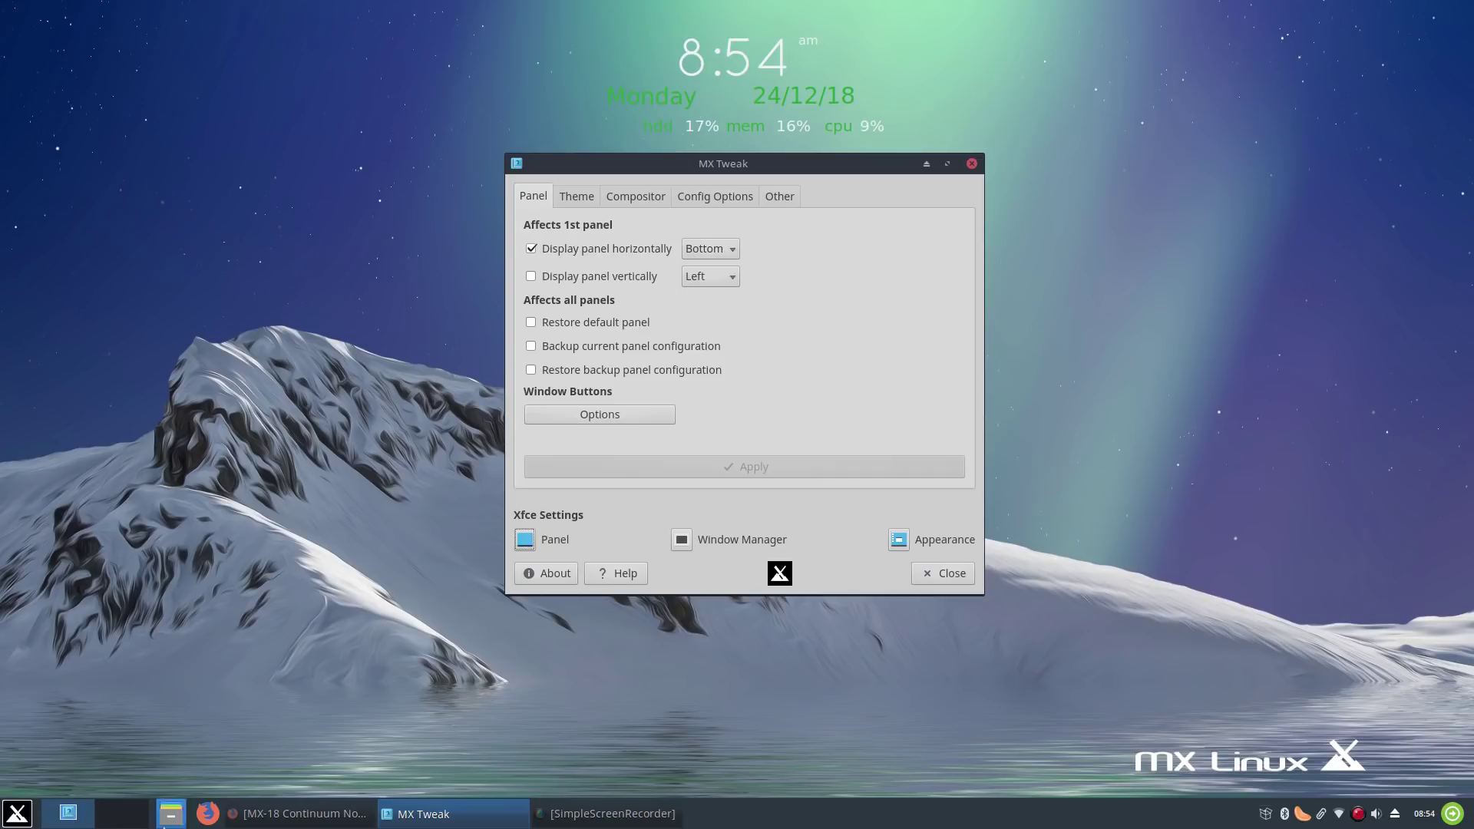
- Review MX Tweak's Theme, Compositor, Config Options and Other settings, including the compositor choices, and close MX Tweak
{"action": "left_click", "coordinate": [579, 201]}
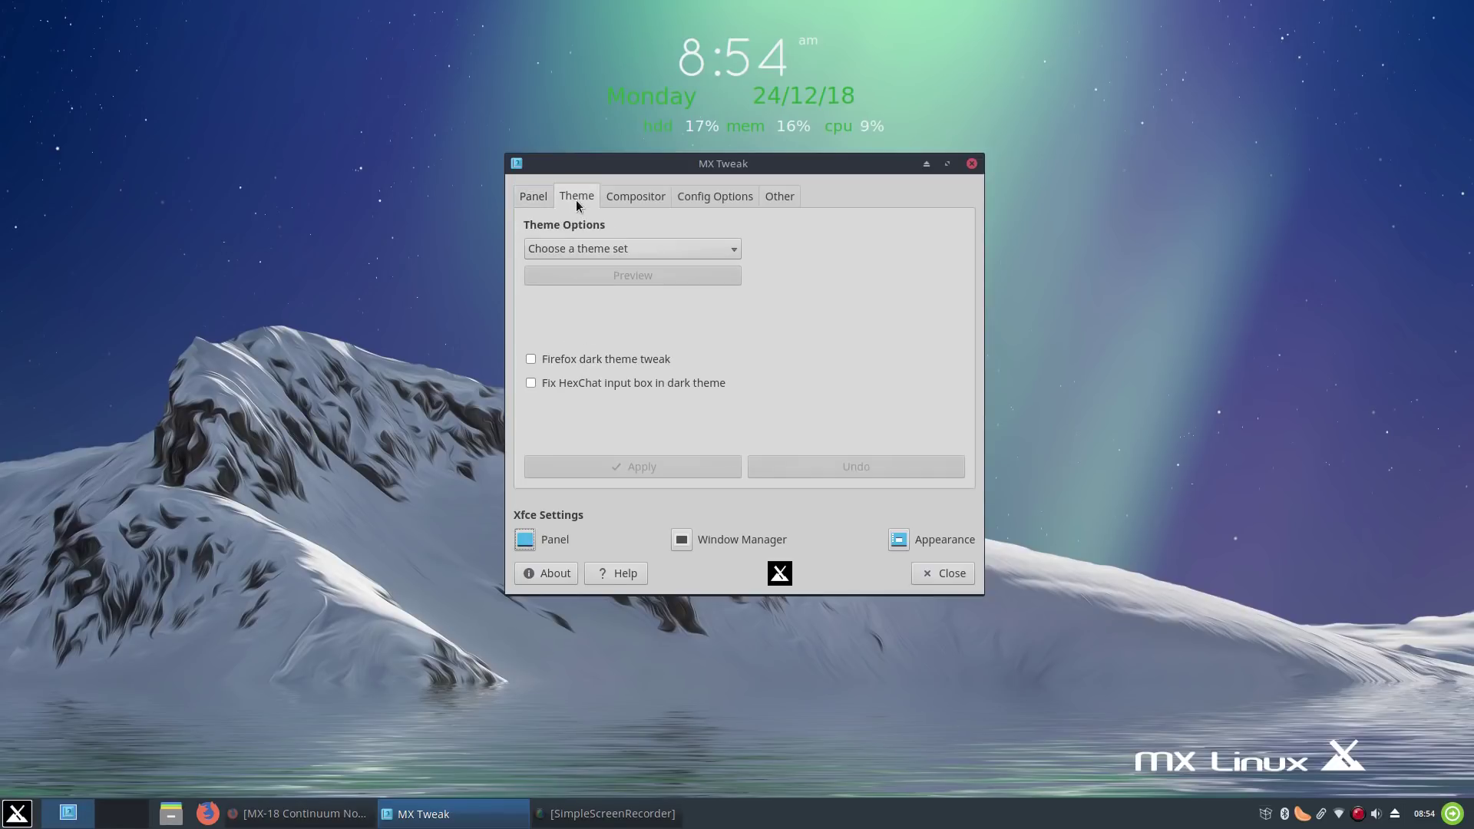
{"action": "left_click", "coordinate": [624, 201]}
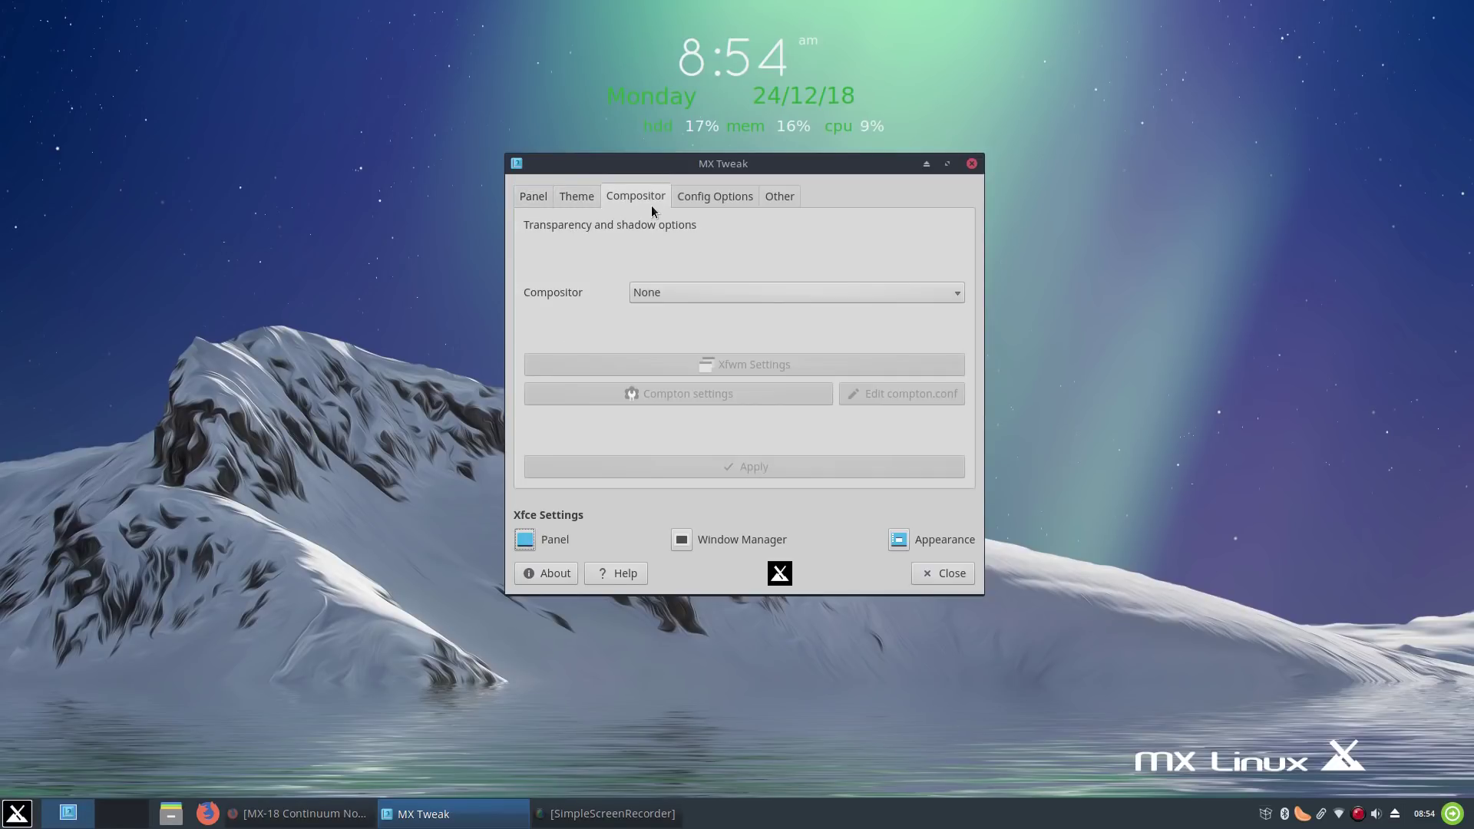
{"action": "left_click", "coordinate": [735, 296]}
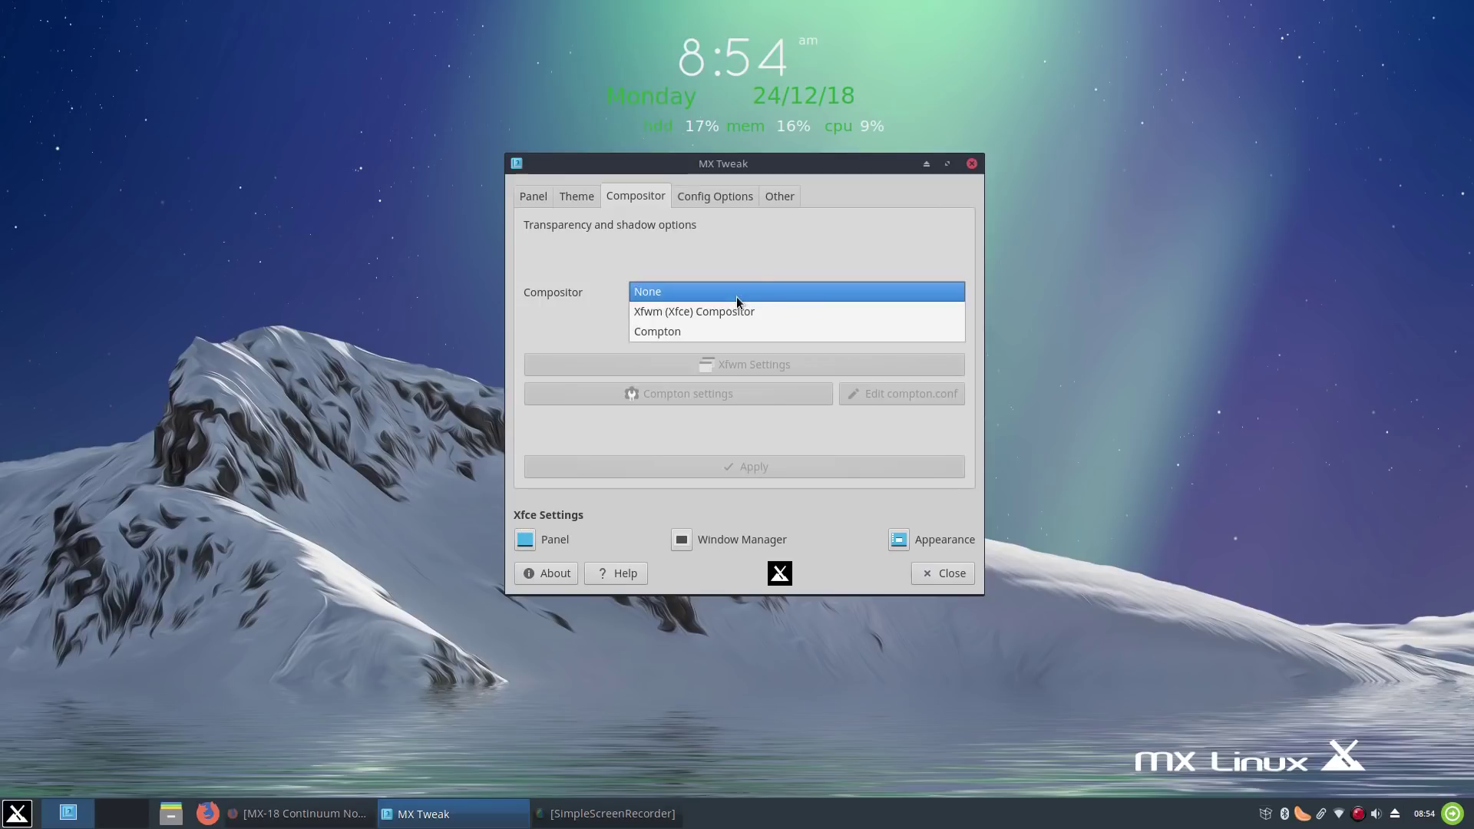
{"action": "left_click", "coordinate": [742, 250]}
{"action": "left_click", "coordinate": [718, 198]}
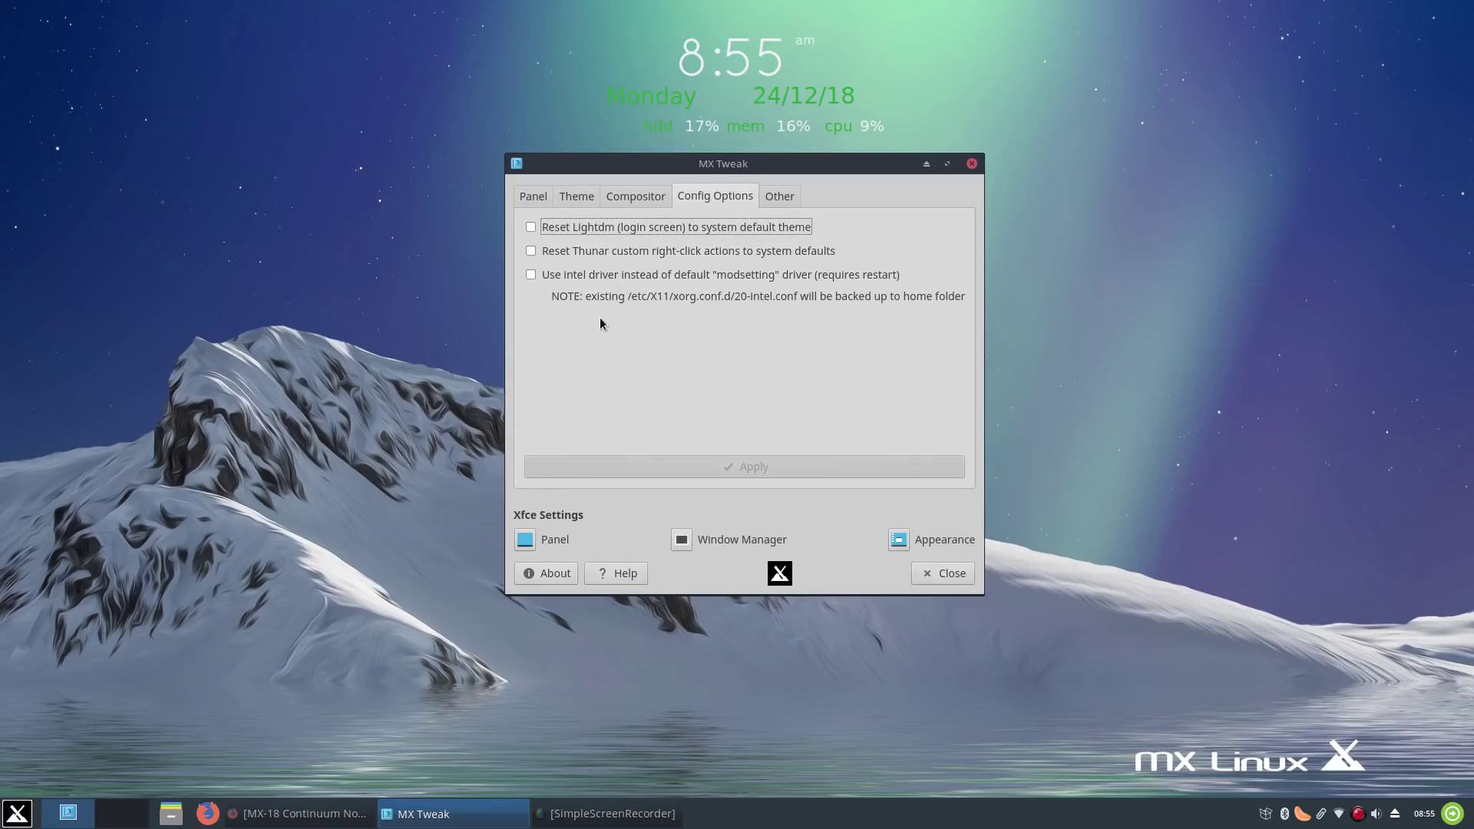
{"action": "left_click", "coordinate": [773, 197]}
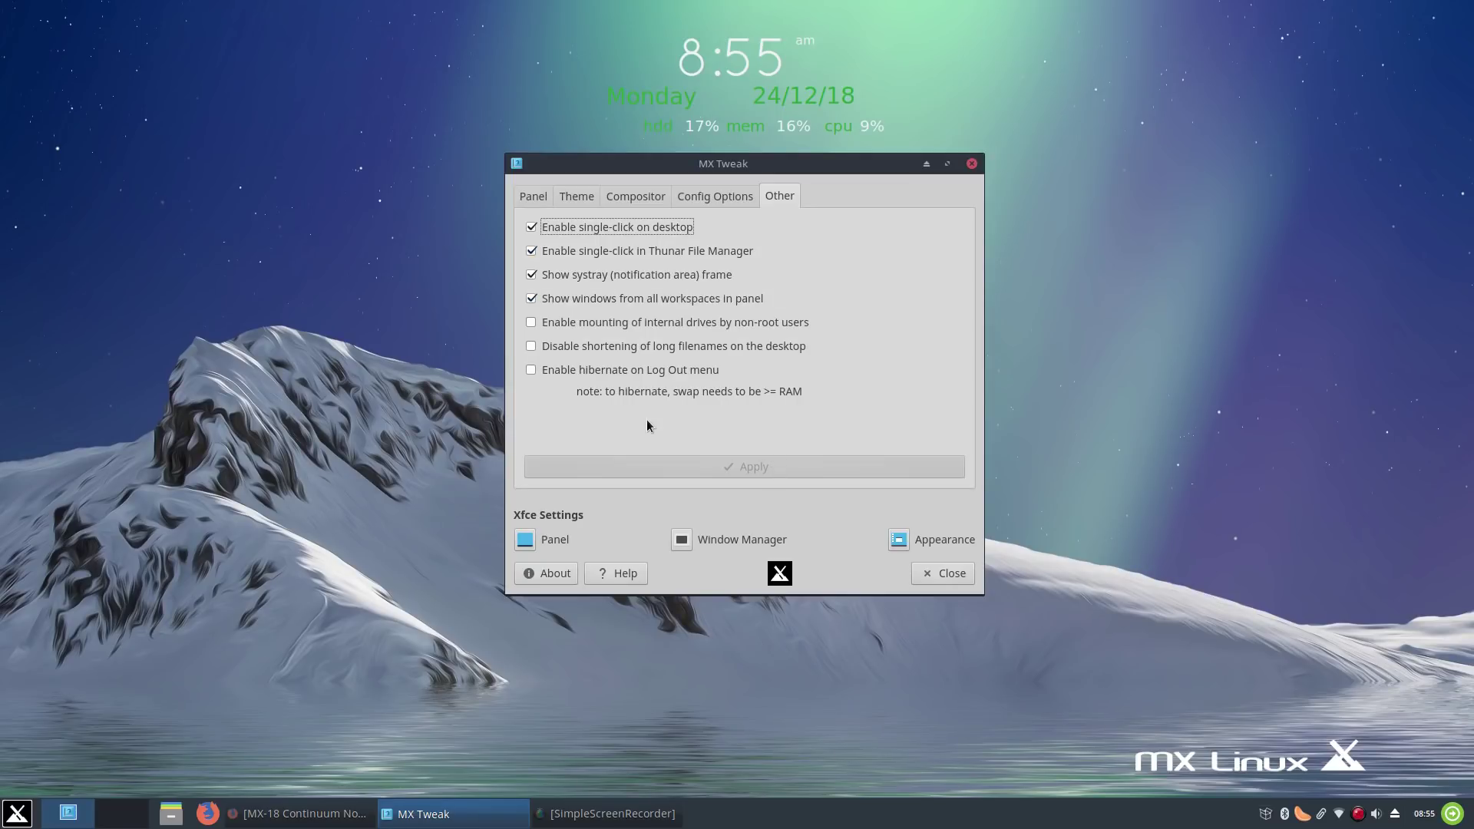
{"action": "left_click", "coordinate": [933, 568]}
- Open the home folder in the file manager, select the folders from Documents through Videos, and clear the selection
{"action": "left_click", "coordinate": [171, 813]}
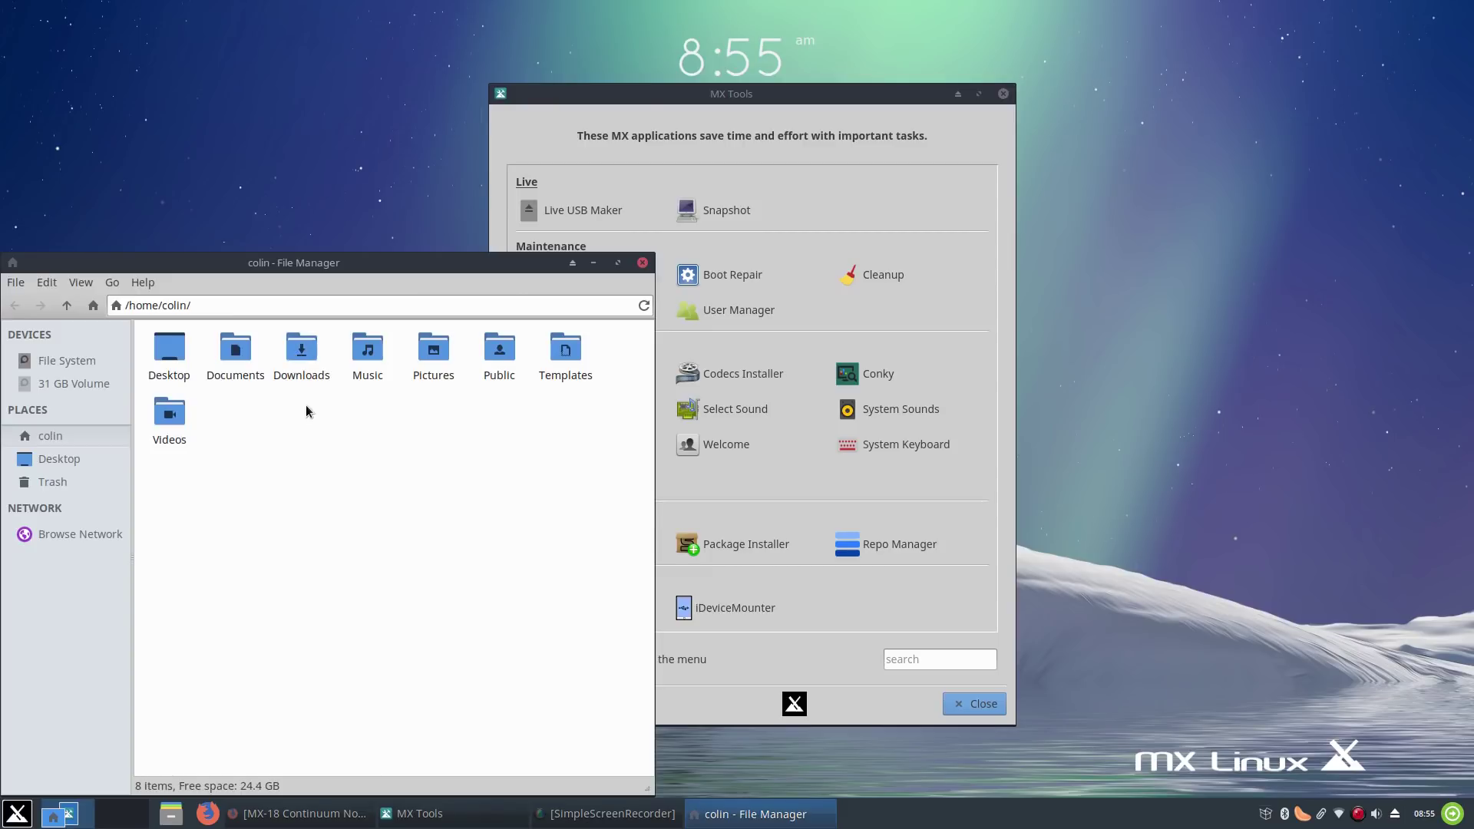
{"action": "left_click", "coordinate": [235, 344]}
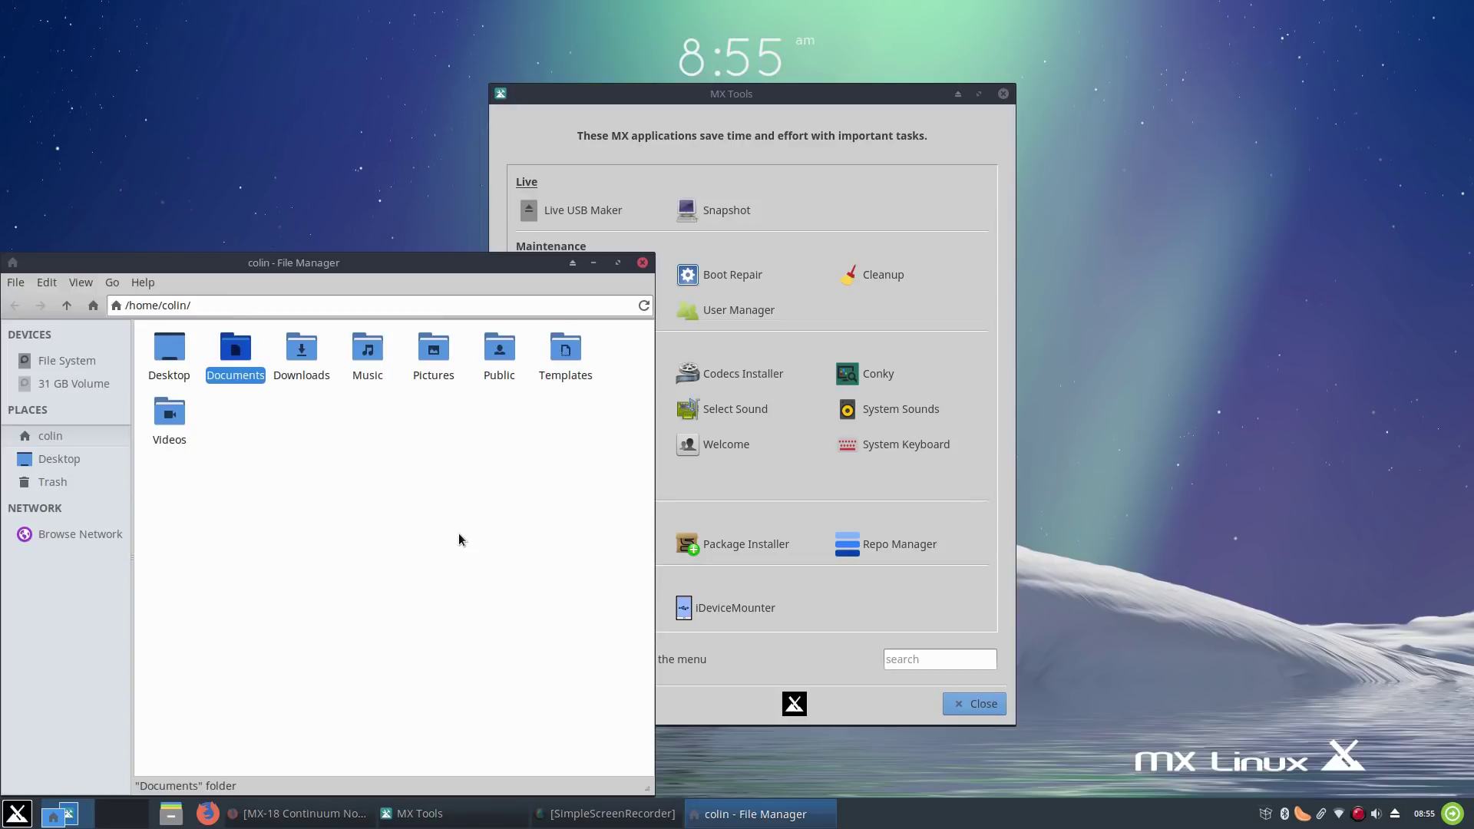
{"action": "left_click", "coordinate": [170, 414], "text": "shift"}
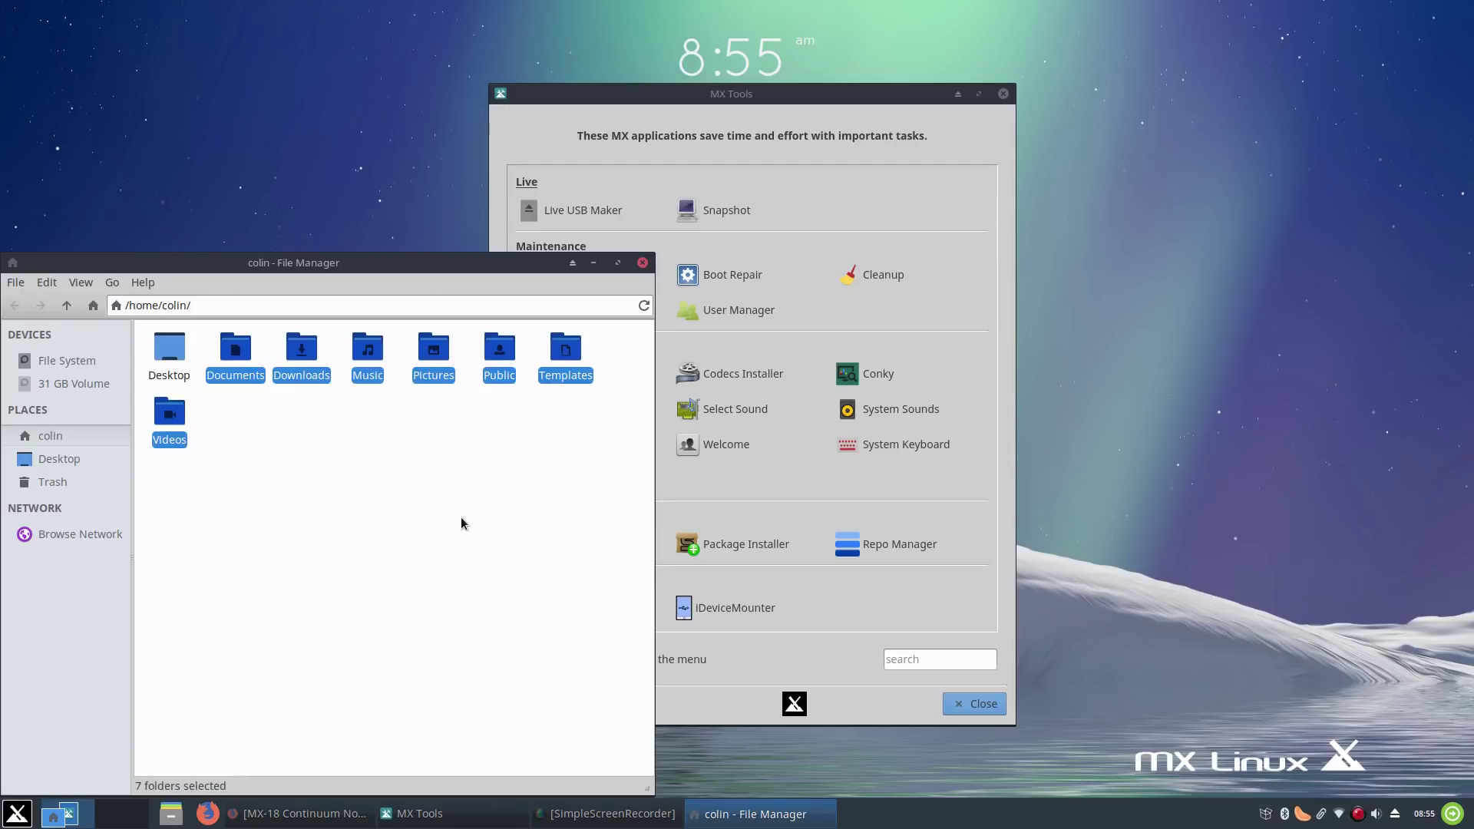
{"action": "left_click", "coordinate": [438, 489]}
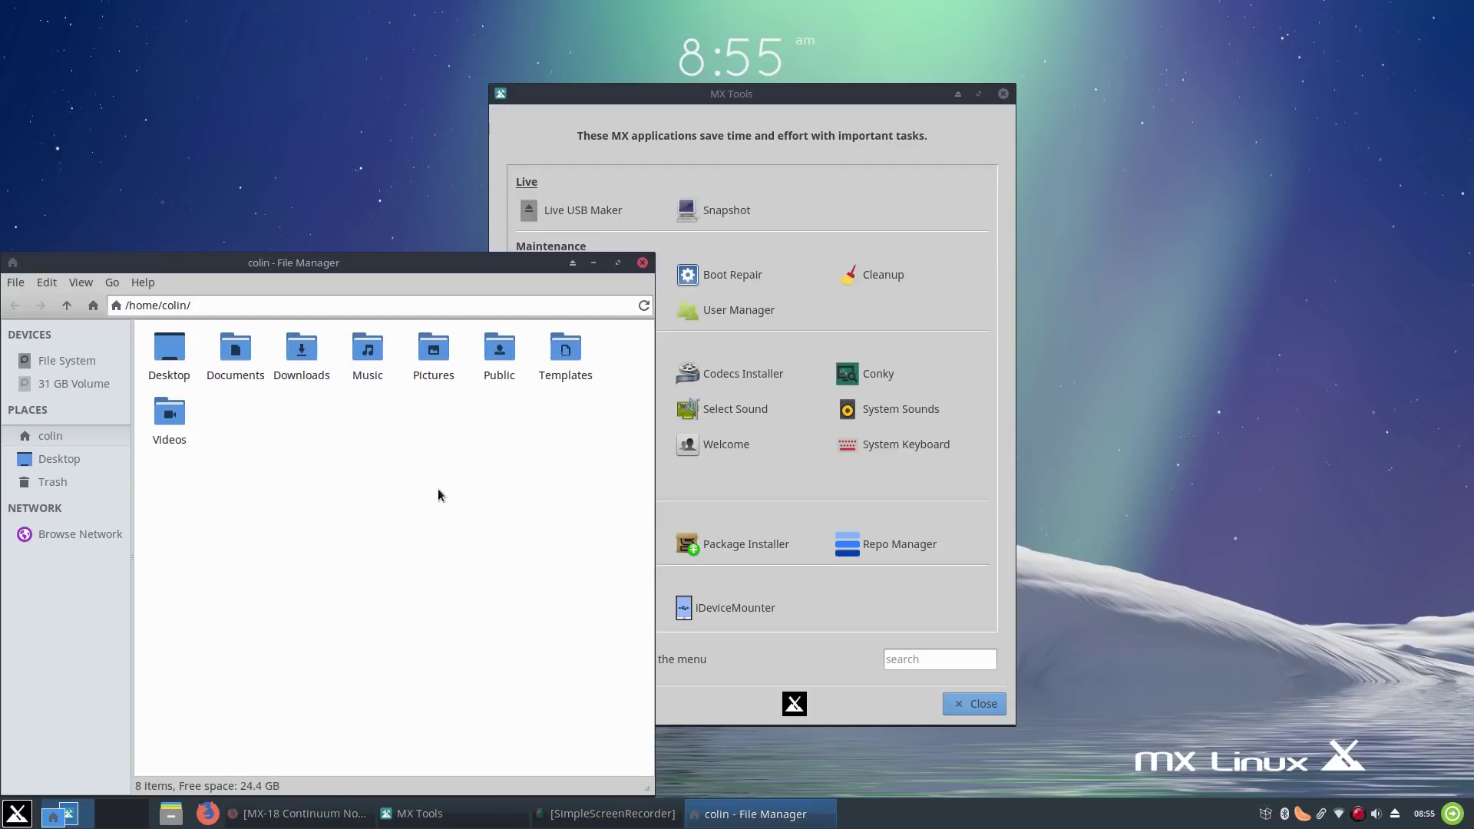
- Open the panel clock's properties to look over its appearance and time format options, and close them
{"action": "right_click", "coordinate": [1424, 814]}
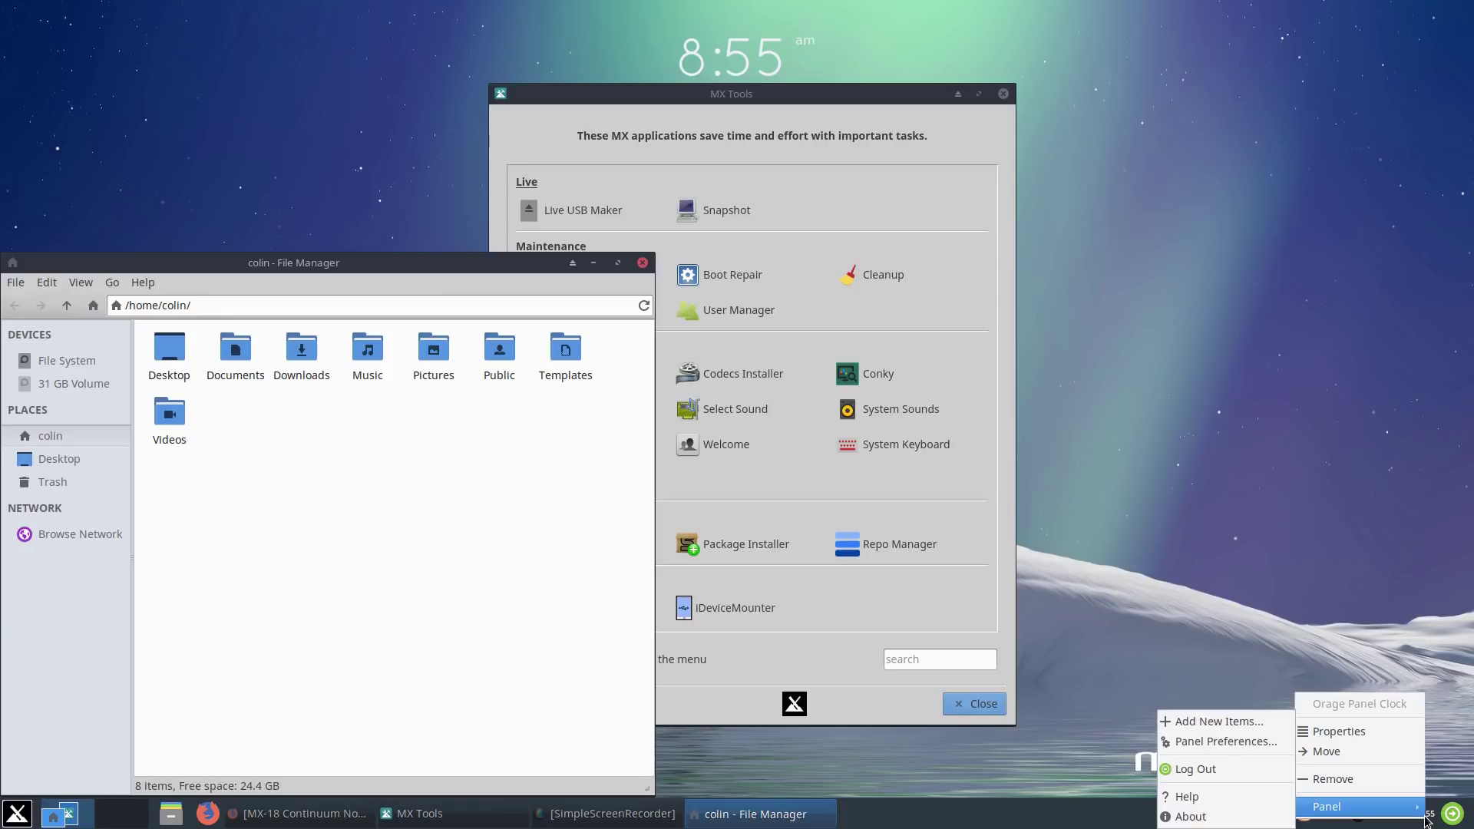
{"action": "left_click", "coordinate": [1337, 733]}
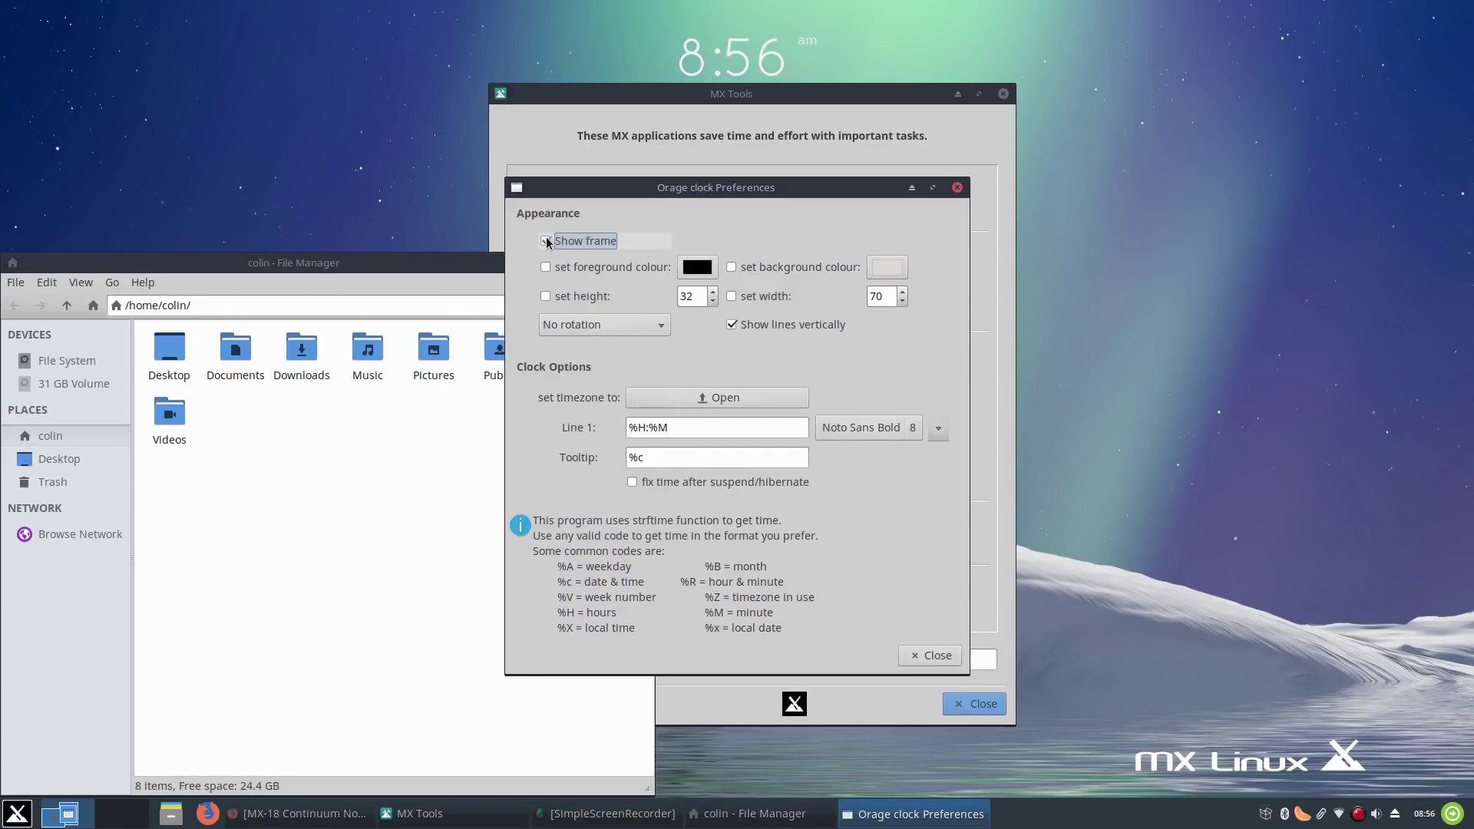
{"action": "left_click", "coordinate": [915, 652]}
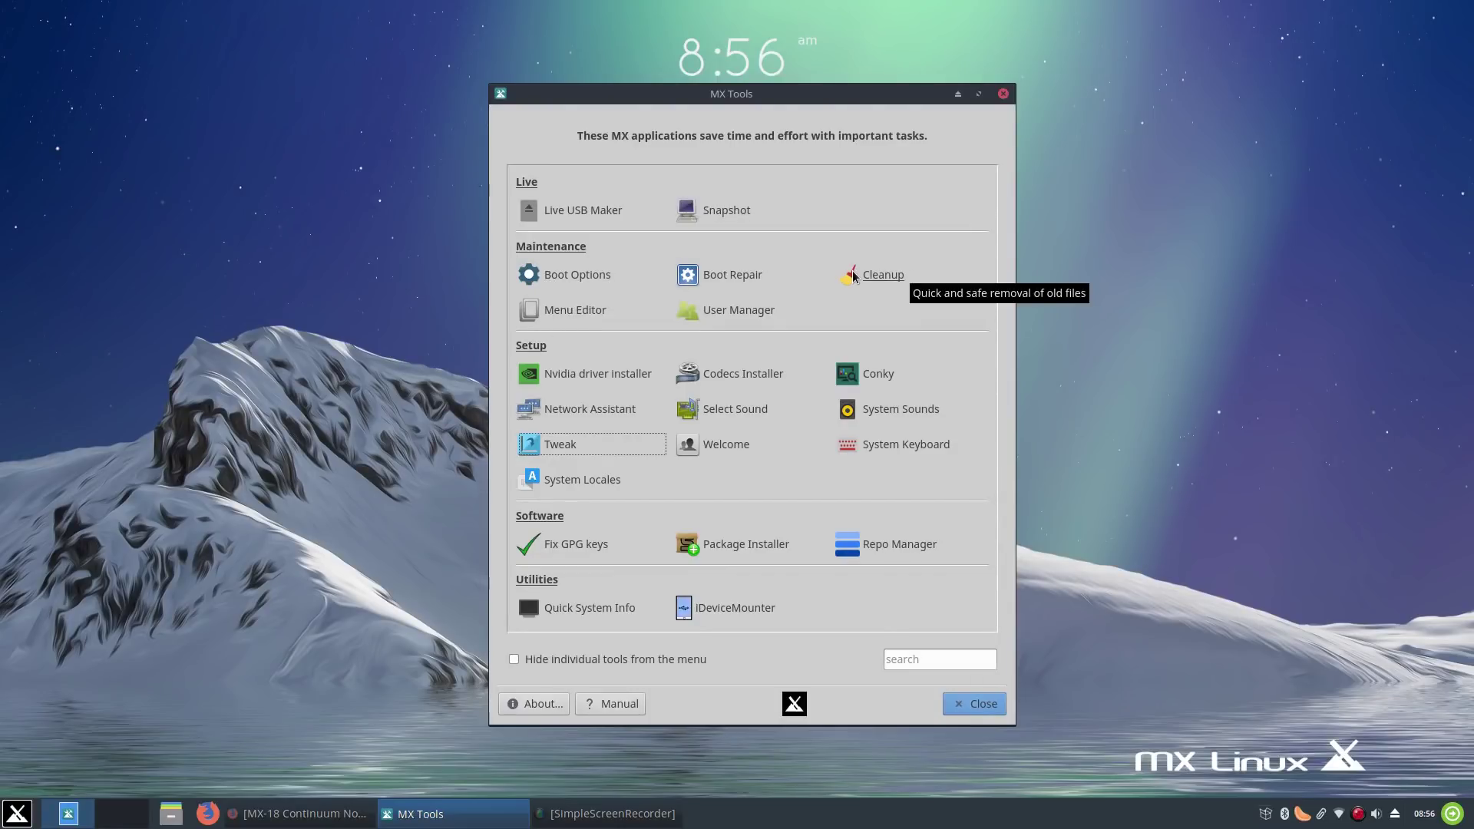
- Open Boot Repair by entering the administrative password, look over its GRUB and MBR options, and cancel it
{"action": "left_click", "coordinate": [732, 277]}
{"action": "type", "text": "••••••••"}
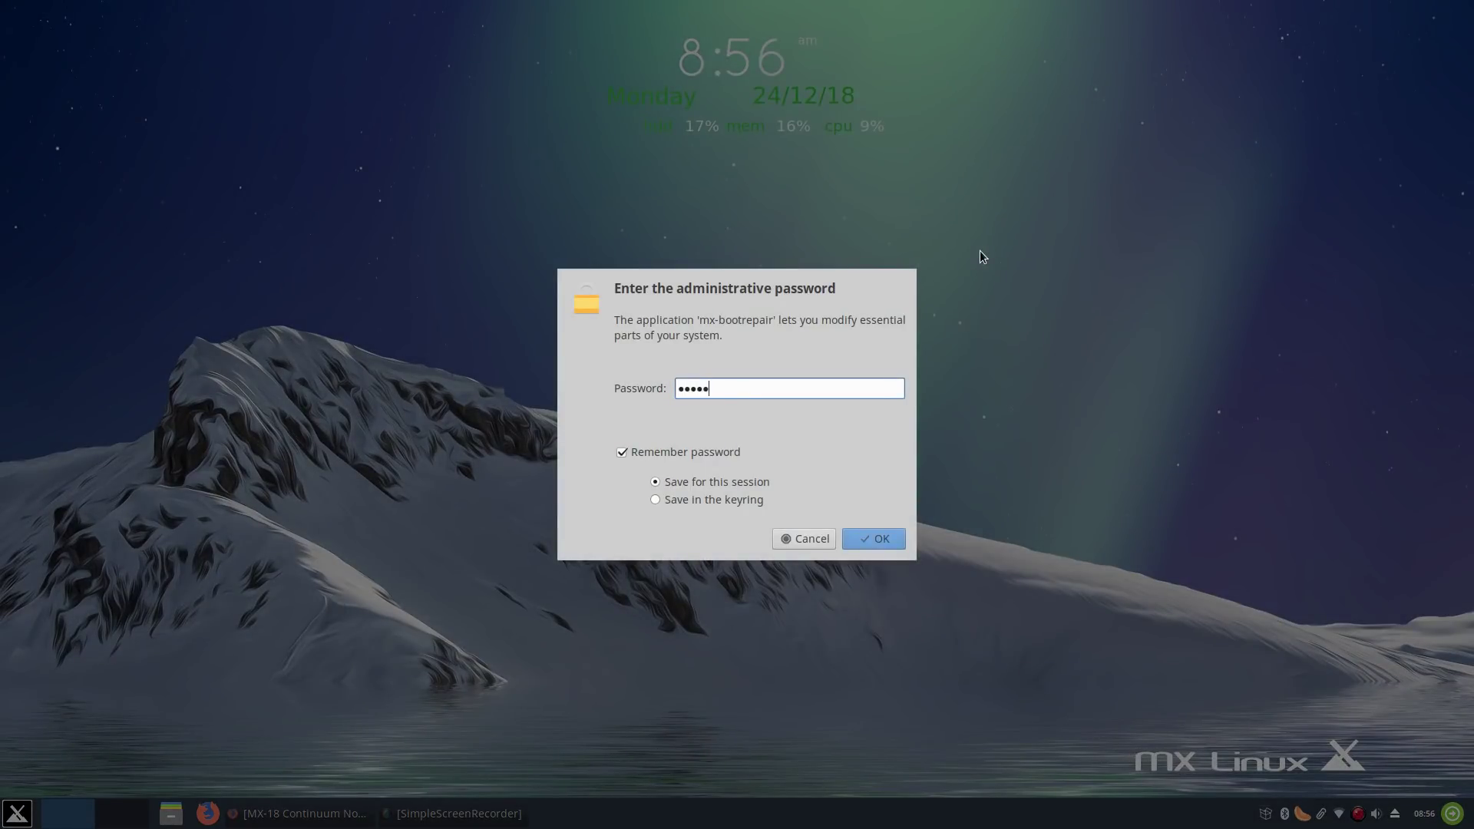
{"action": "key", "text": "Return"}
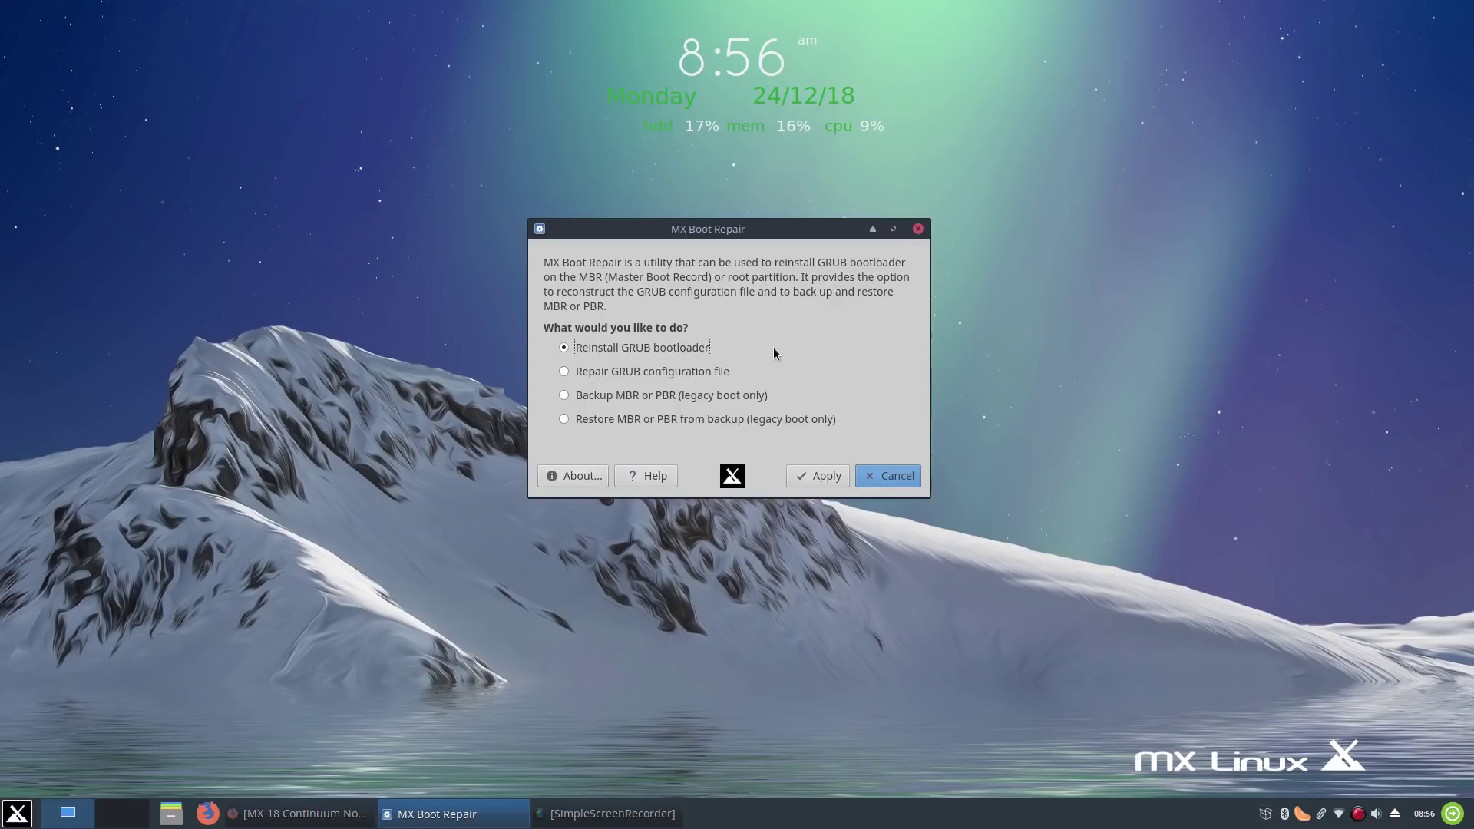
{"action": "left_click", "coordinate": [875, 474]}
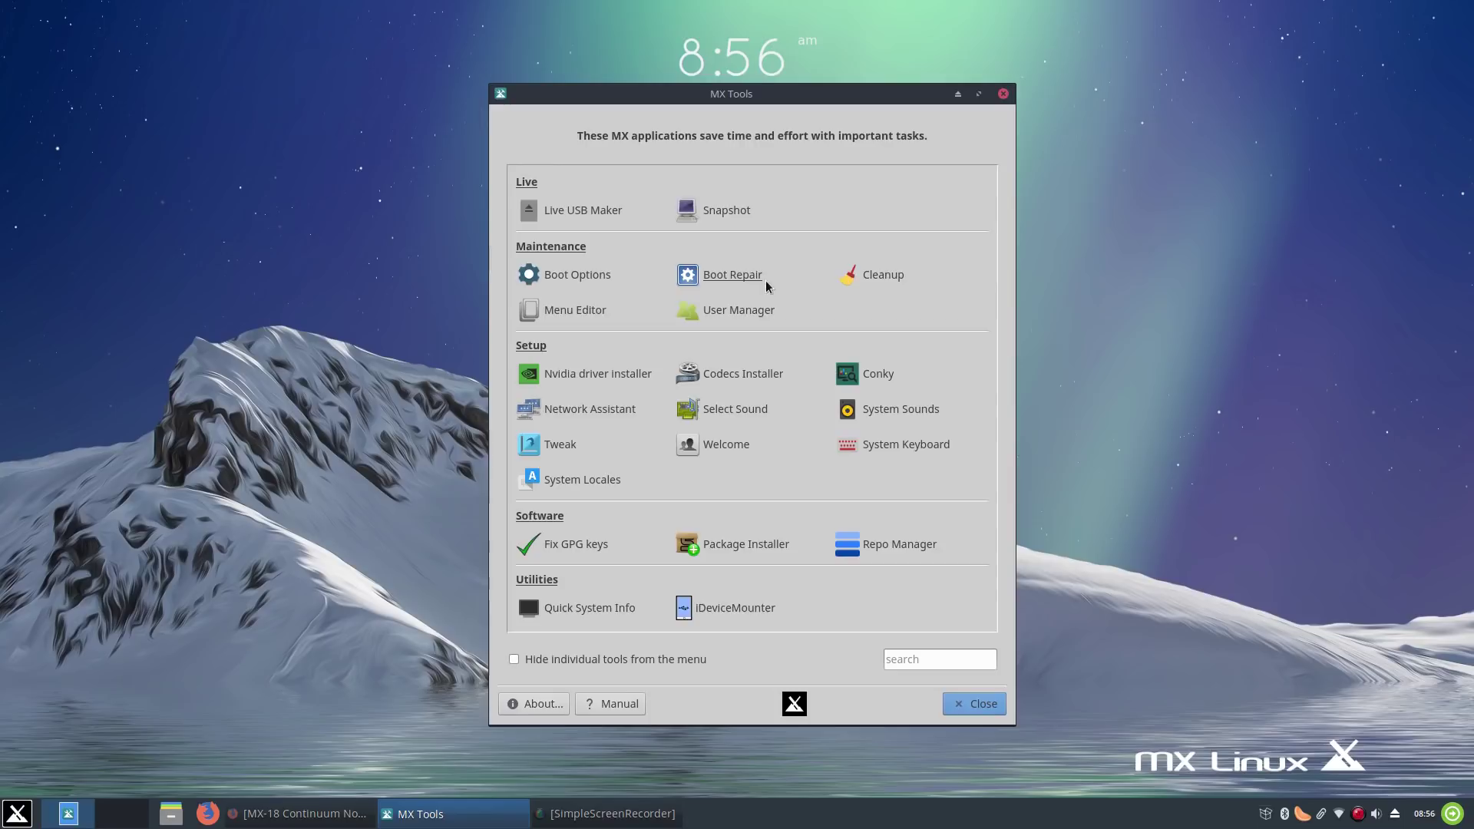
- Open the Menu Editor, expand and collapse the Accessories category to view its applications, and close the editor
{"action": "left_click", "coordinate": [575, 310]}
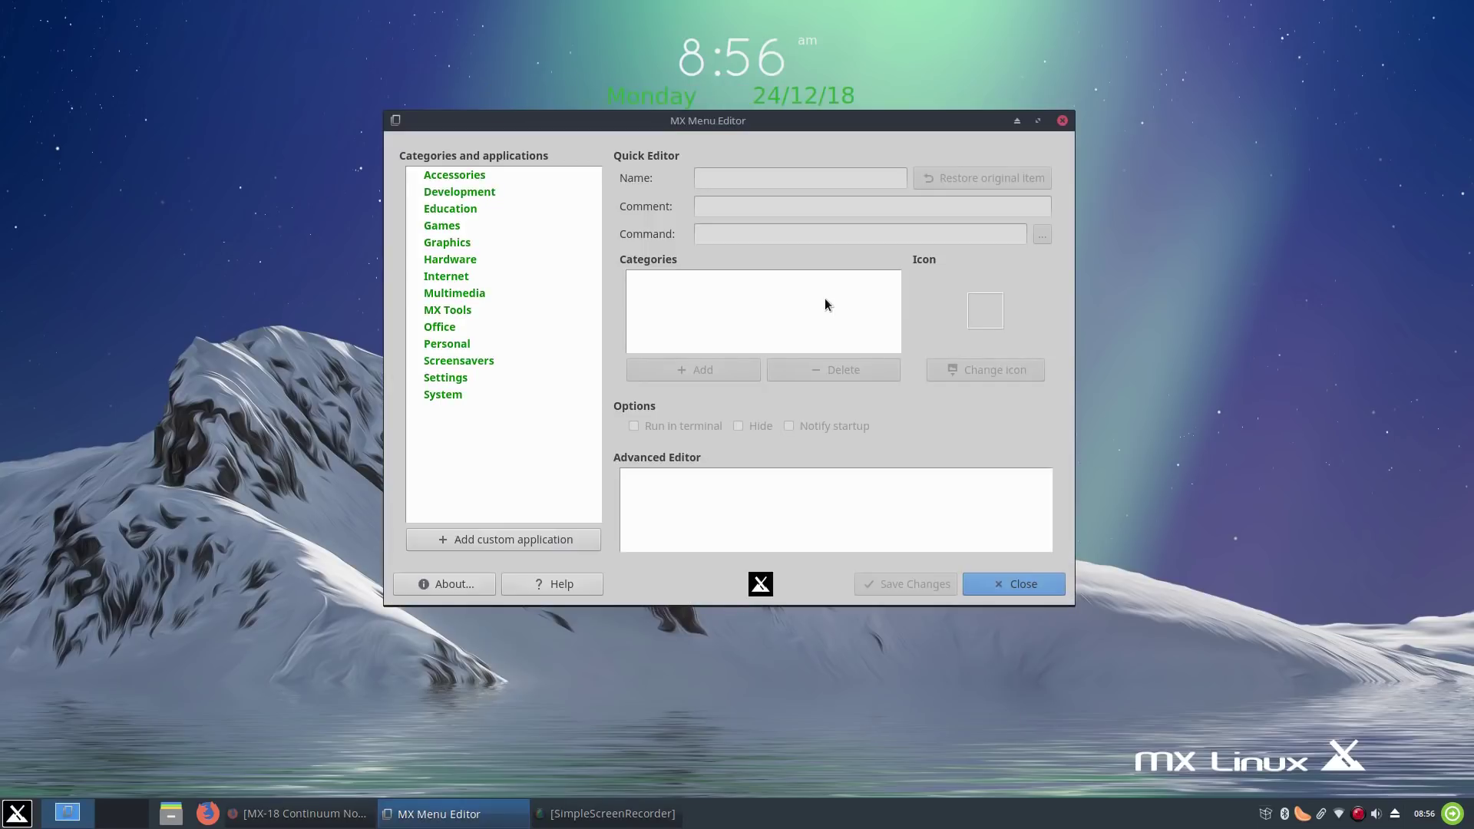
{"action": "left_click", "coordinate": [430, 176]}
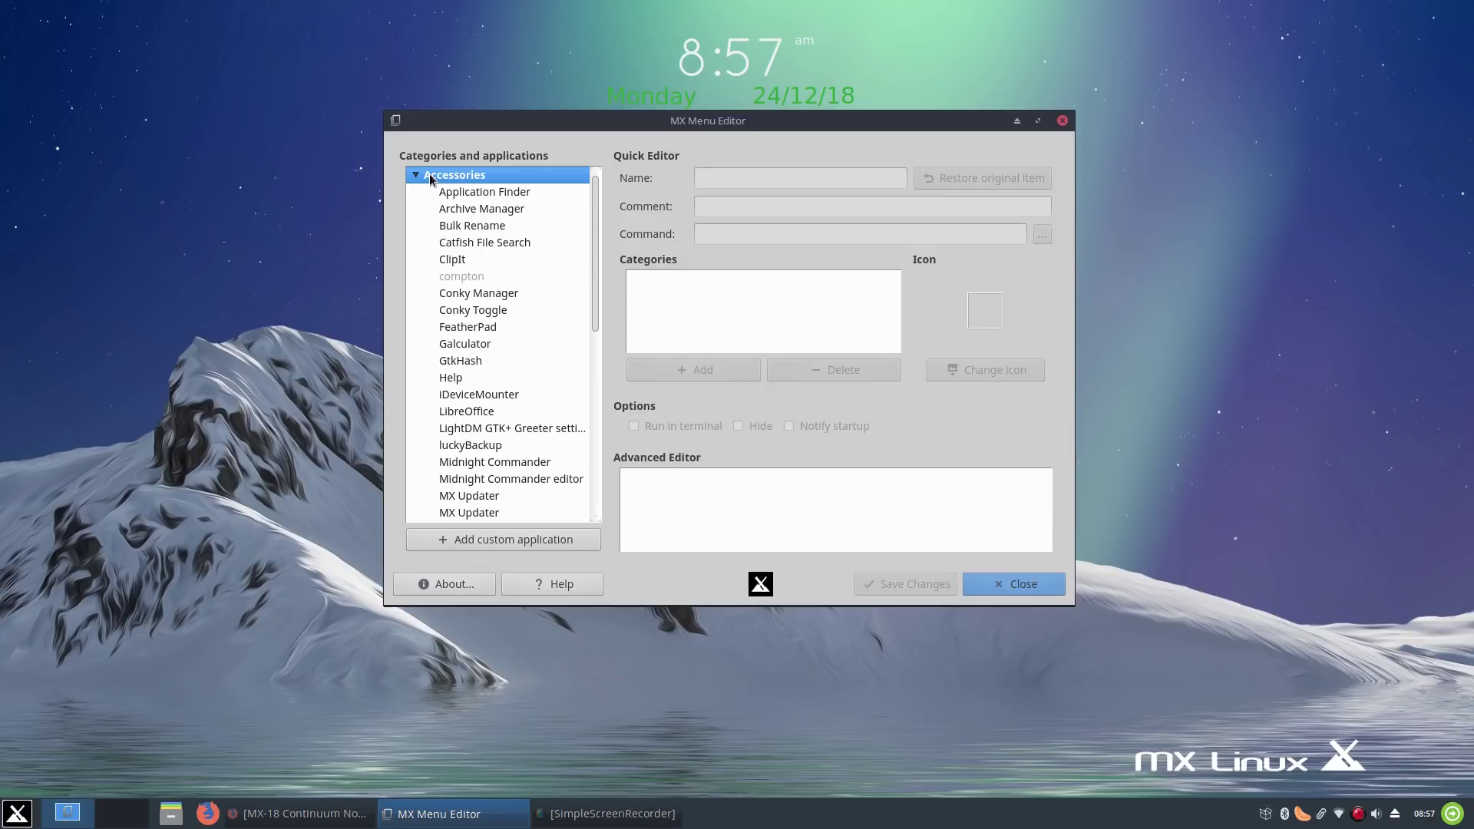
{"action": "left_click", "coordinate": [420, 175]}
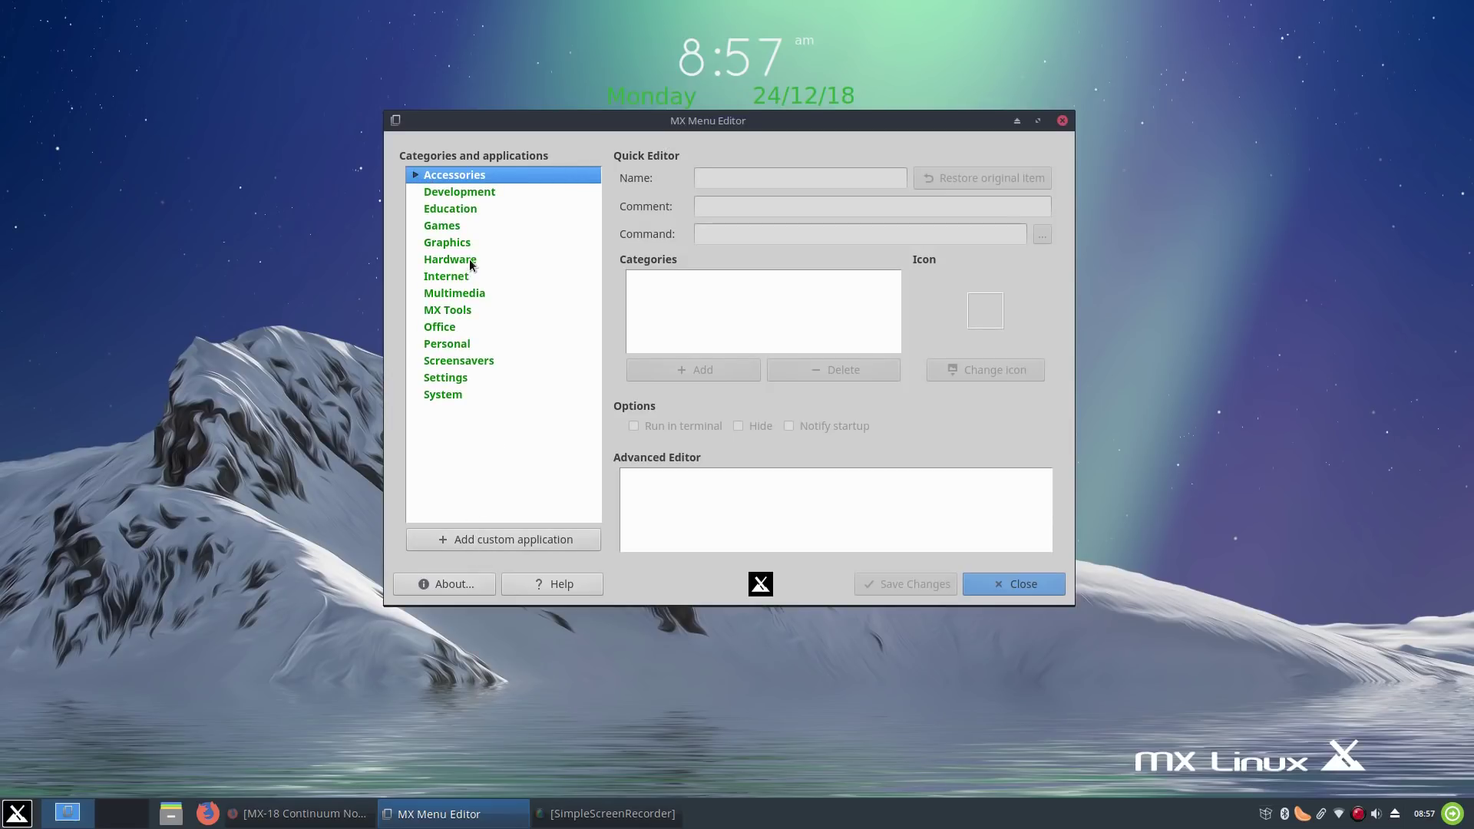
{"action": "left_click", "coordinate": [986, 584]}
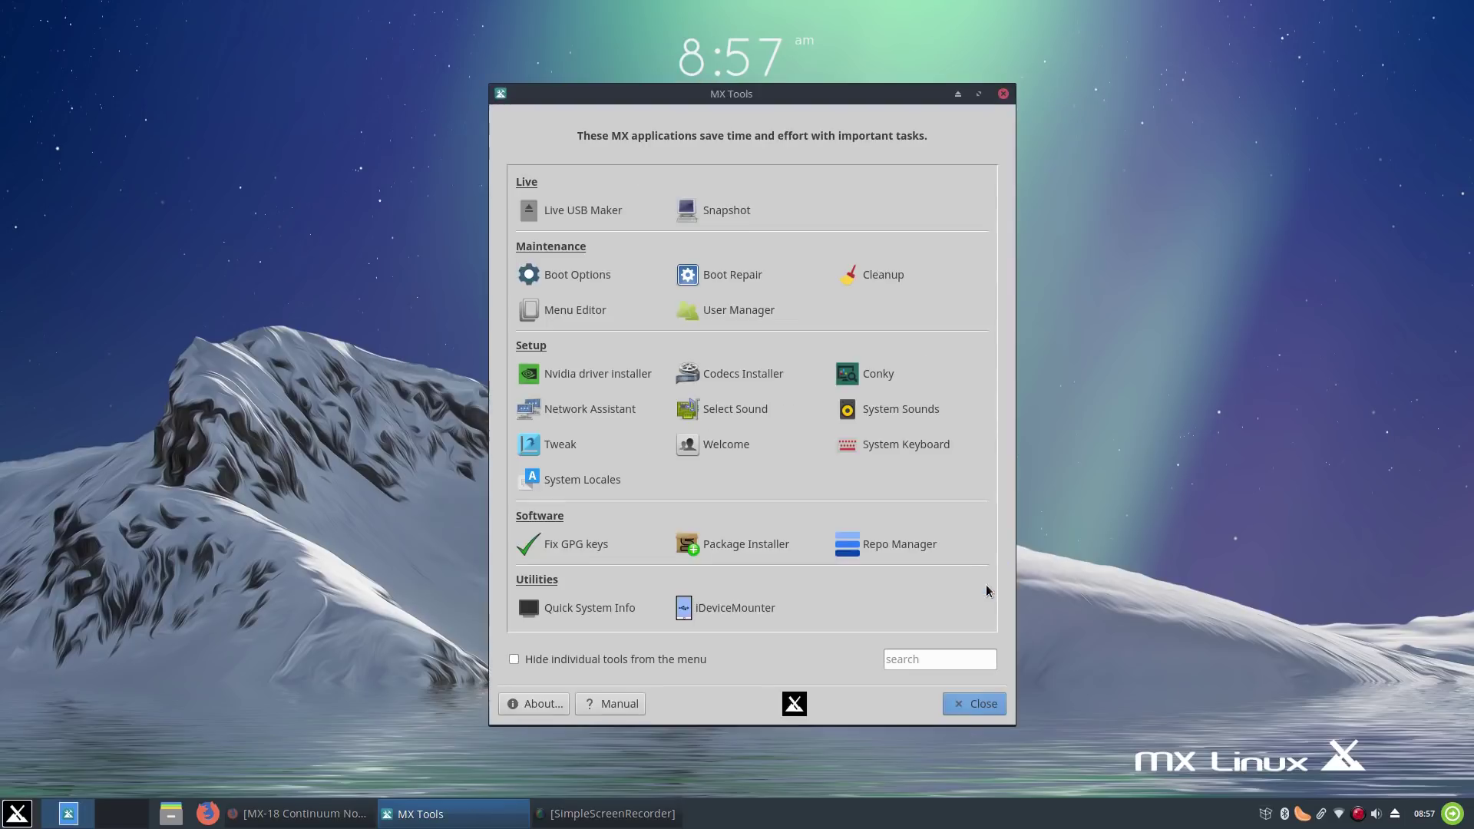
- Open User Manager, look over its administration, options, copy/sync and group settings without changing anything, and close it
{"action": "left_click", "coordinate": [729, 317]}
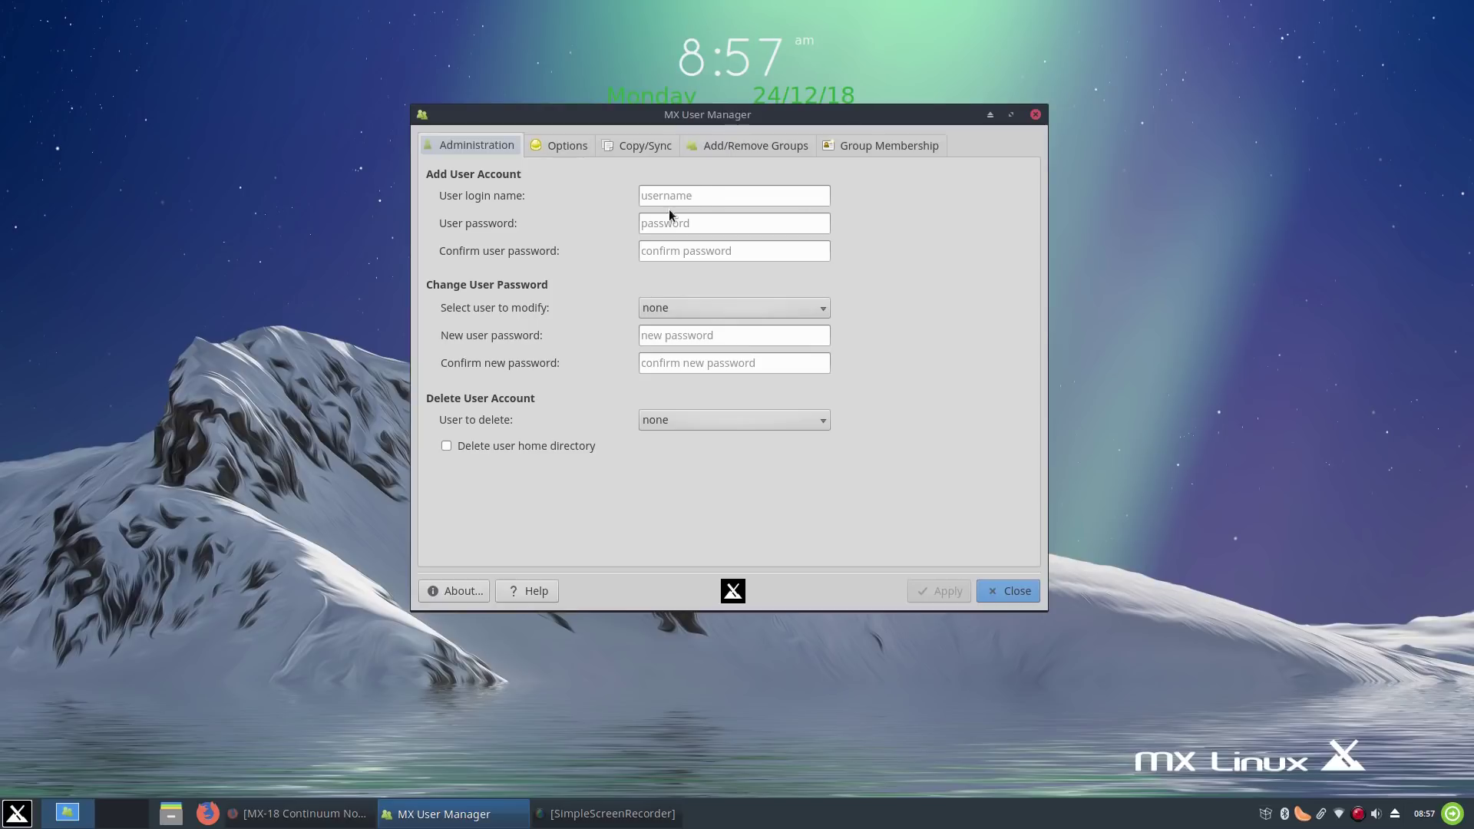
{"action": "left_click", "coordinate": [559, 149]}
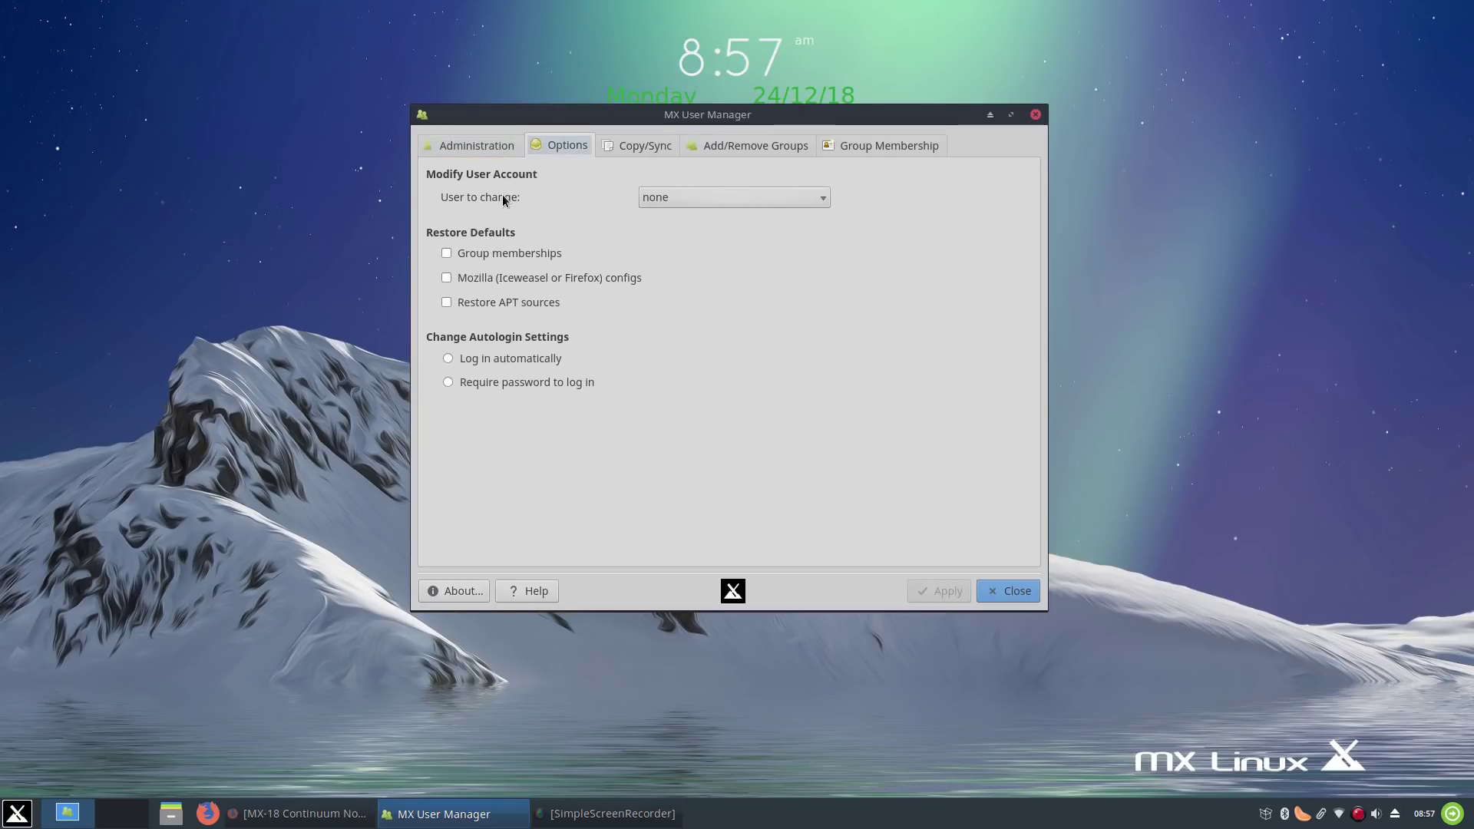
{"action": "left_click", "coordinate": [725, 198]}
{"action": "left_click", "coordinate": [725, 198]}
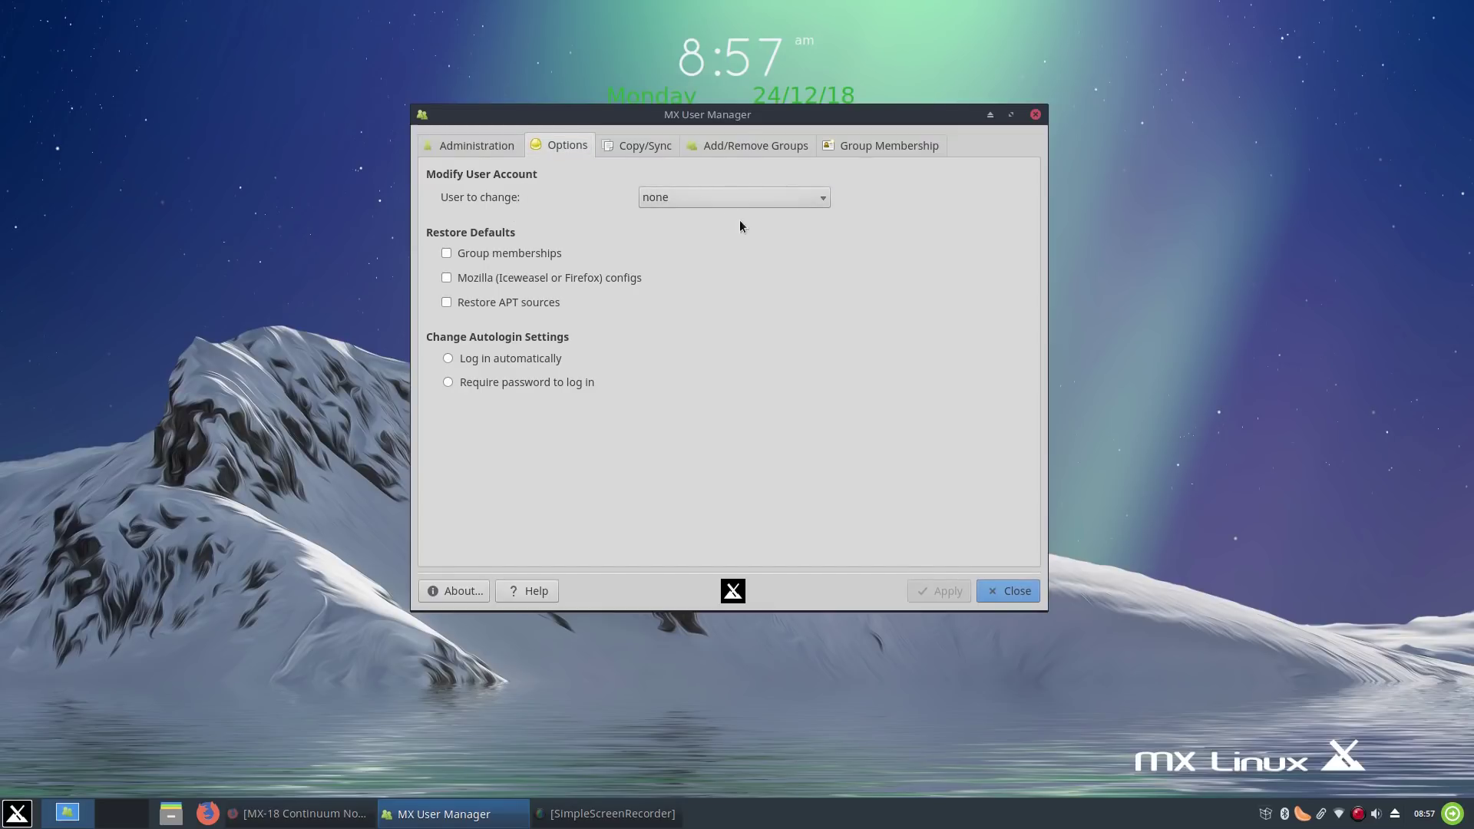
{"action": "left_click", "coordinate": [629, 140]}
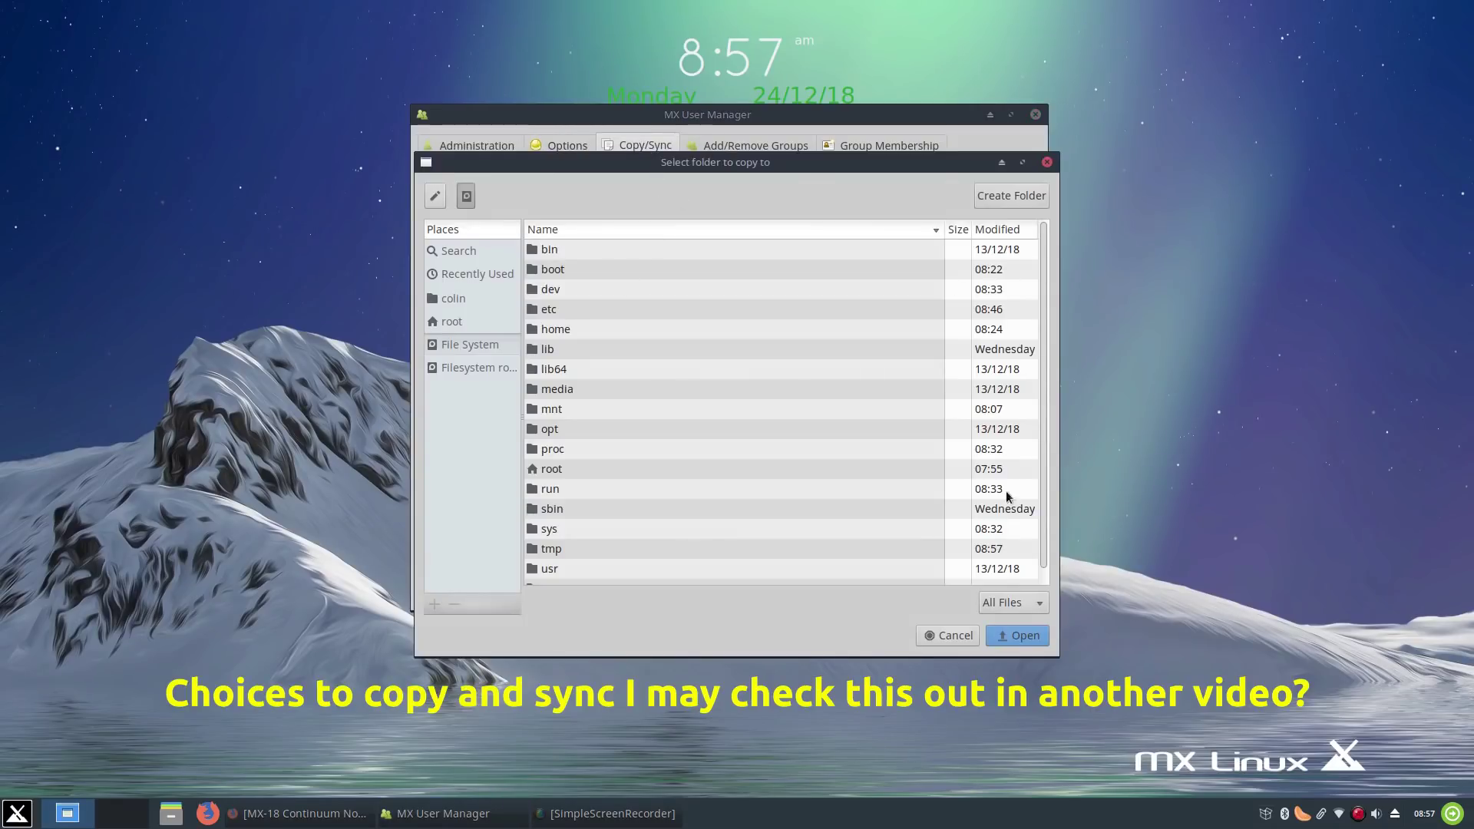
{"action": "left_click", "coordinate": [945, 636]}
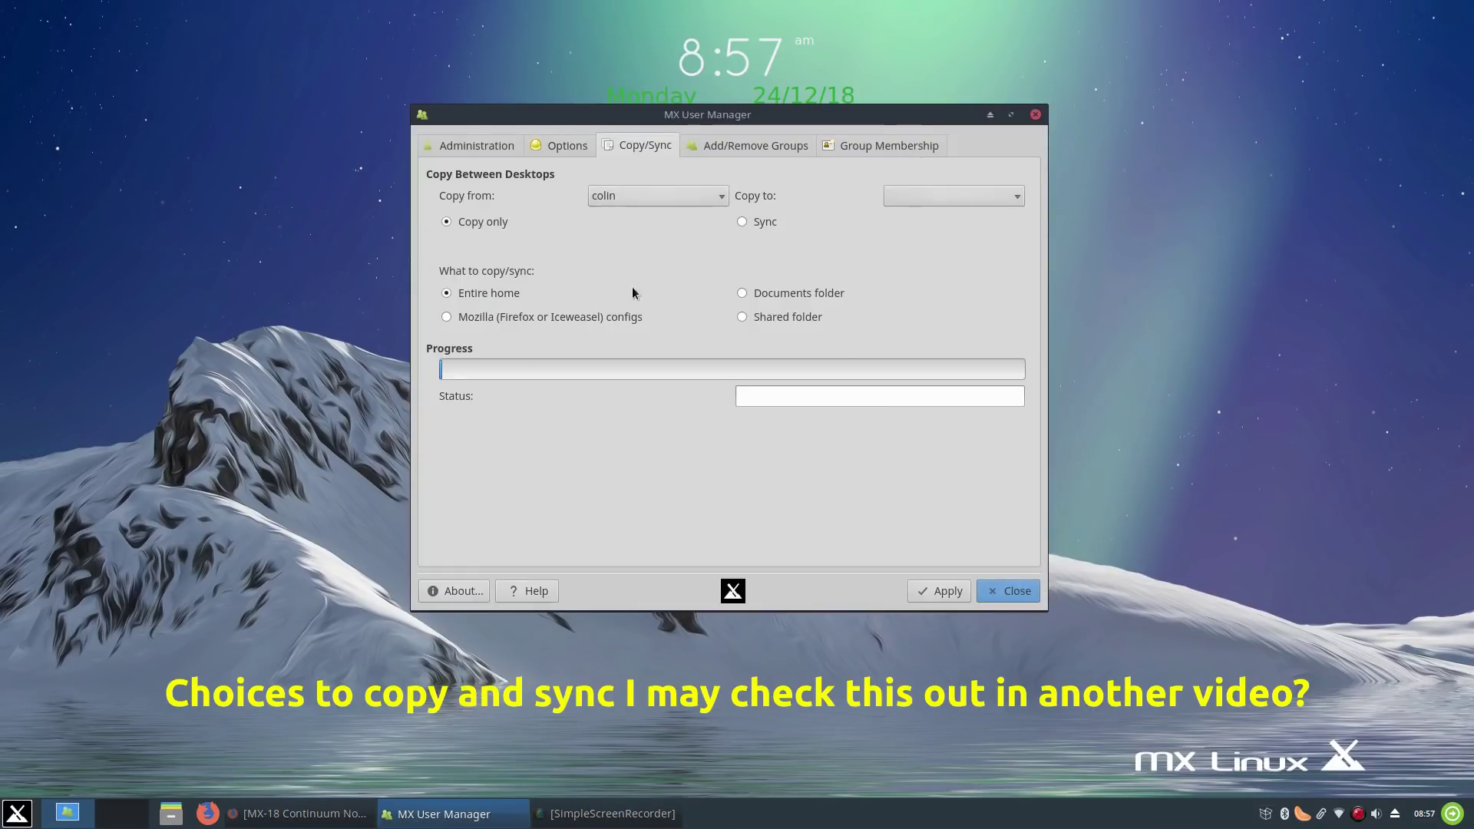
{"action": "left_click", "coordinate": [747, 149]}
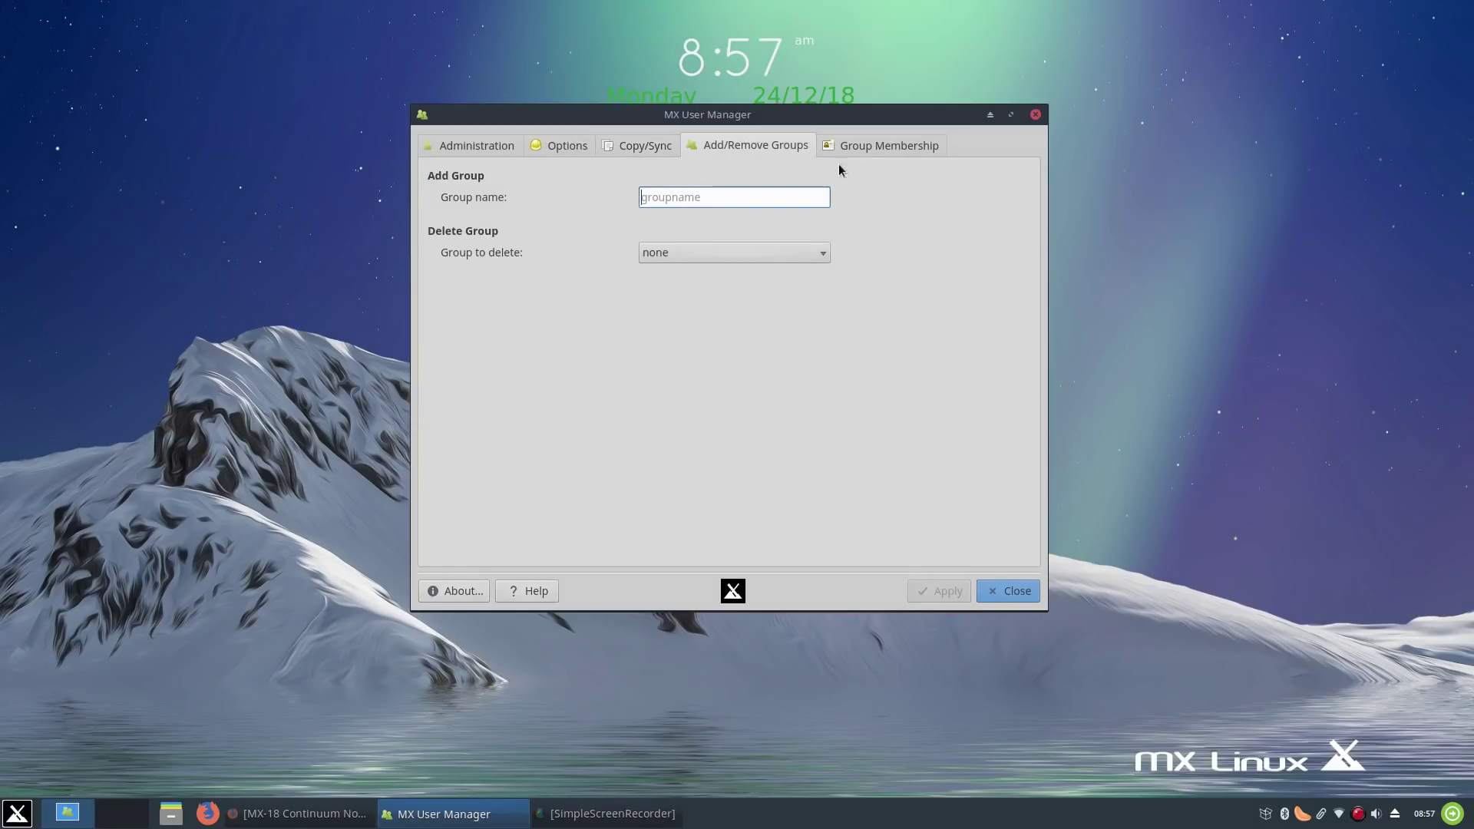
{"action": "left_click", "coordinate": [876, 144]}
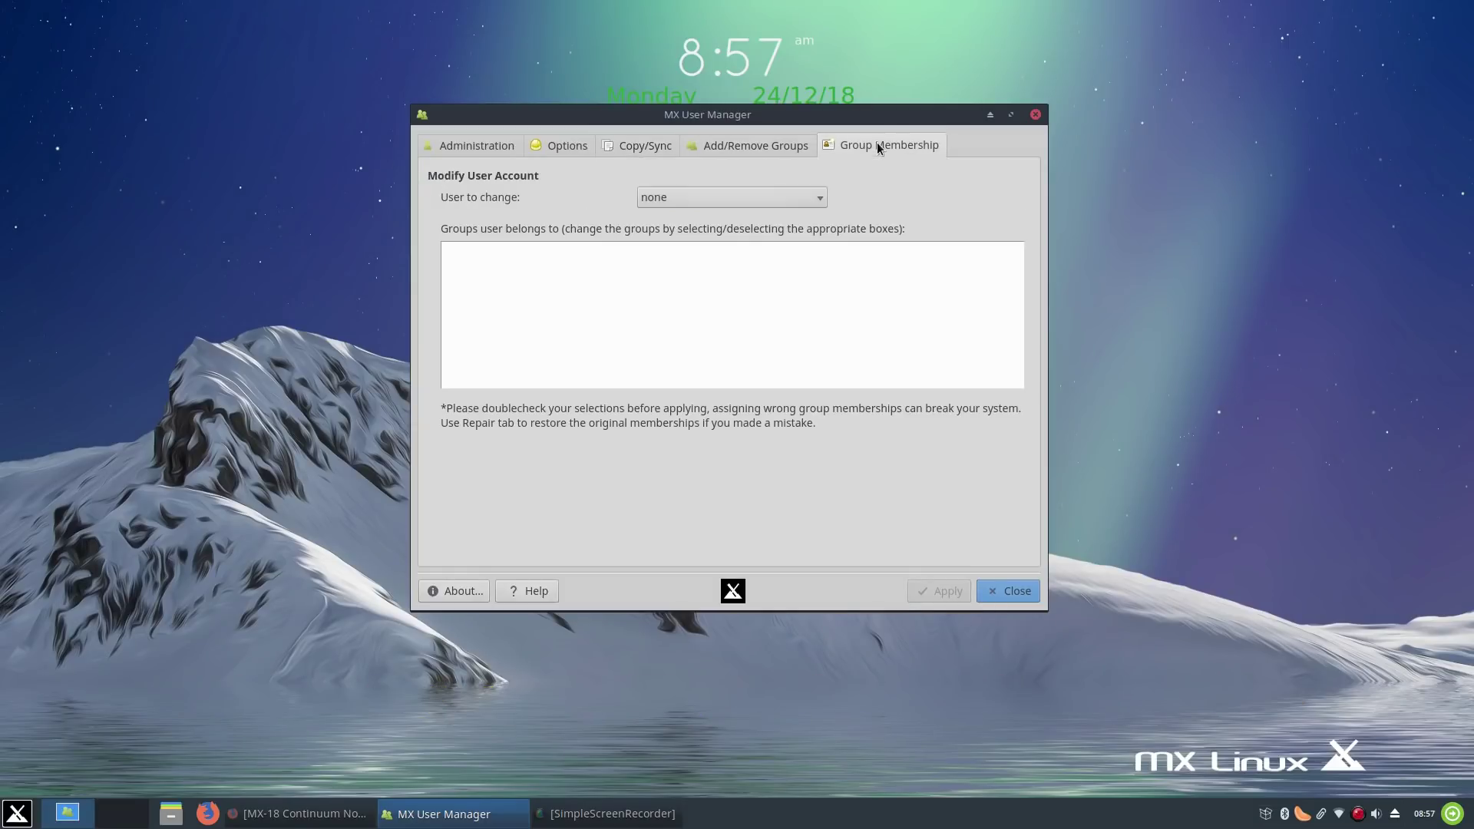
{"action": "left_click", "coordinate": [571, 145]}
{"action": "key", "text": "ctrl+shift+Tab"}
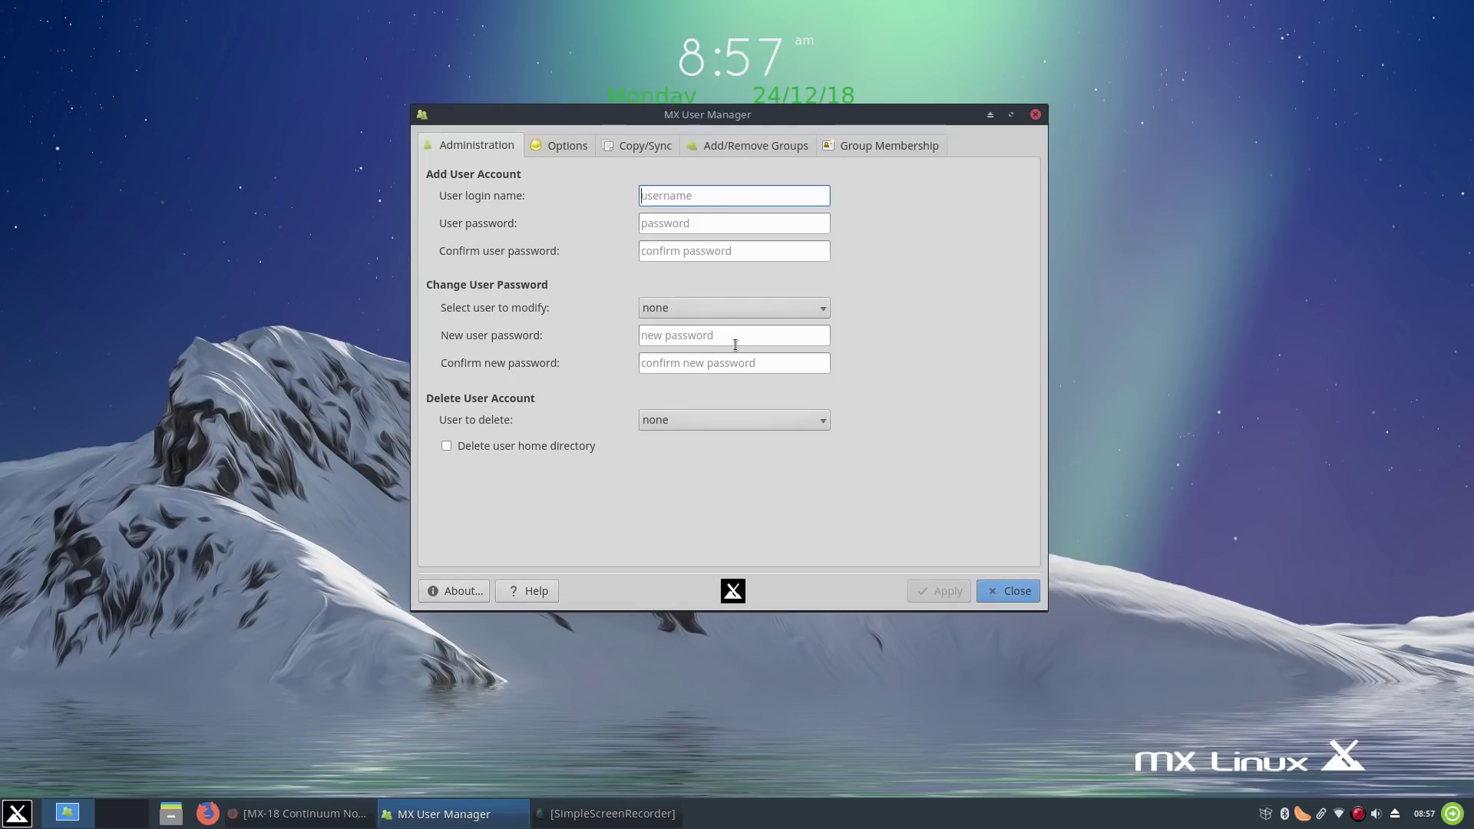
{"action": "left_click", "coordinate": [990, 596]}
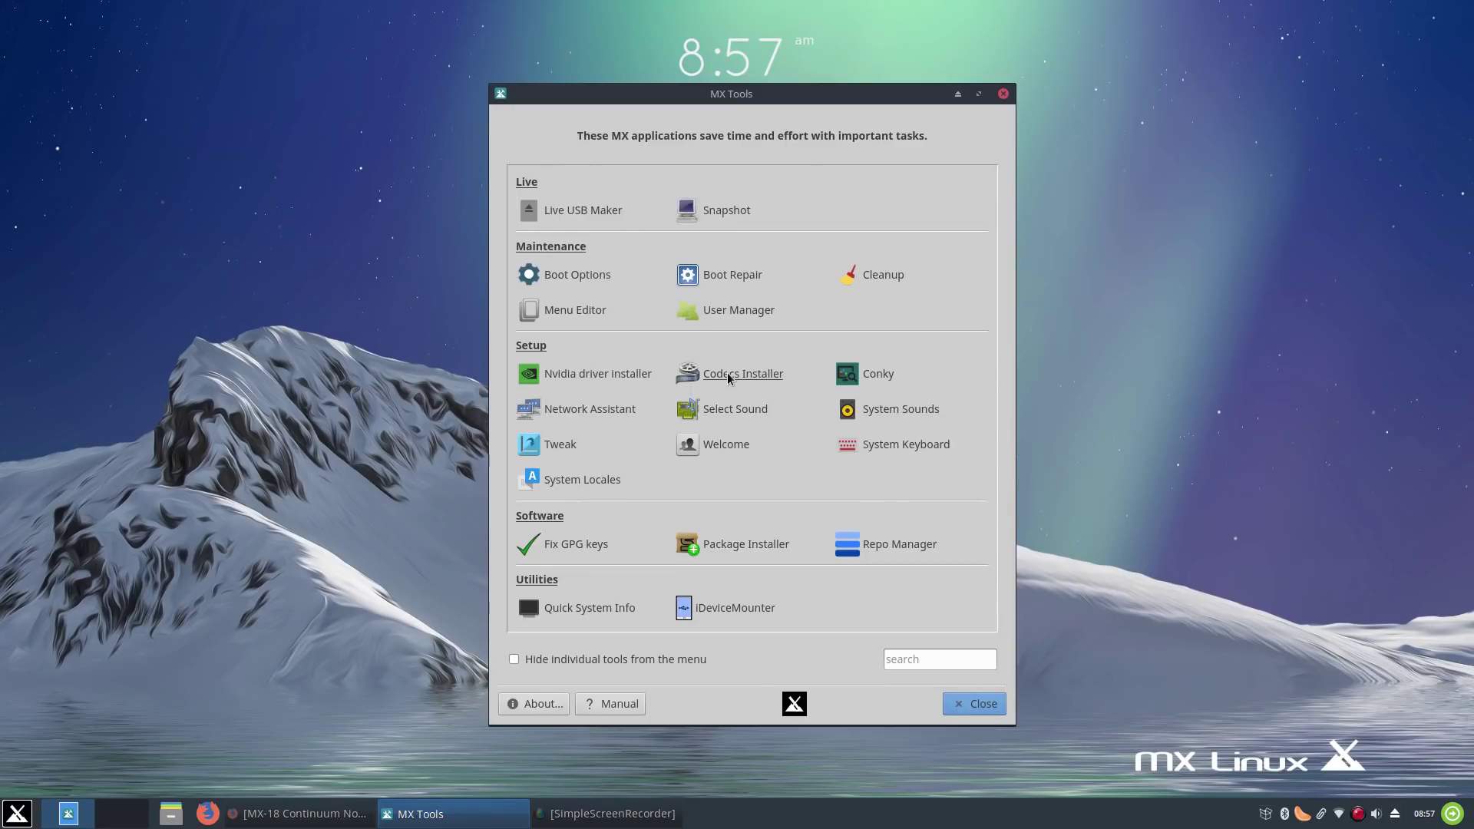
- View the MX Conky settings after acknowledging the data update notice, and check the Network Assistant's status, closing each tool
{"action": "left_click", "coordinate": [878, 373]}
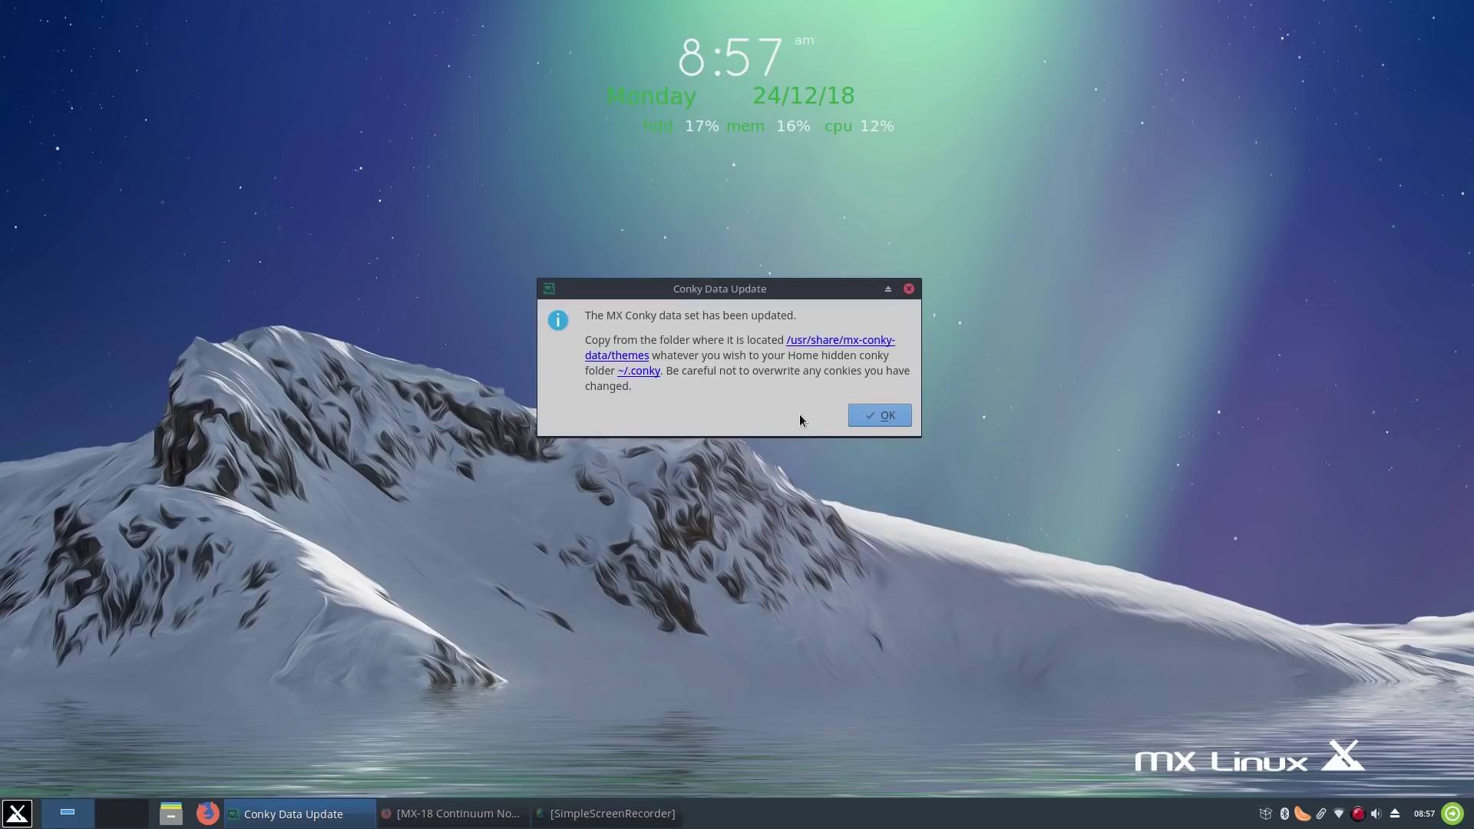
{"action": "left_click", "coordinate": [883, 415]}
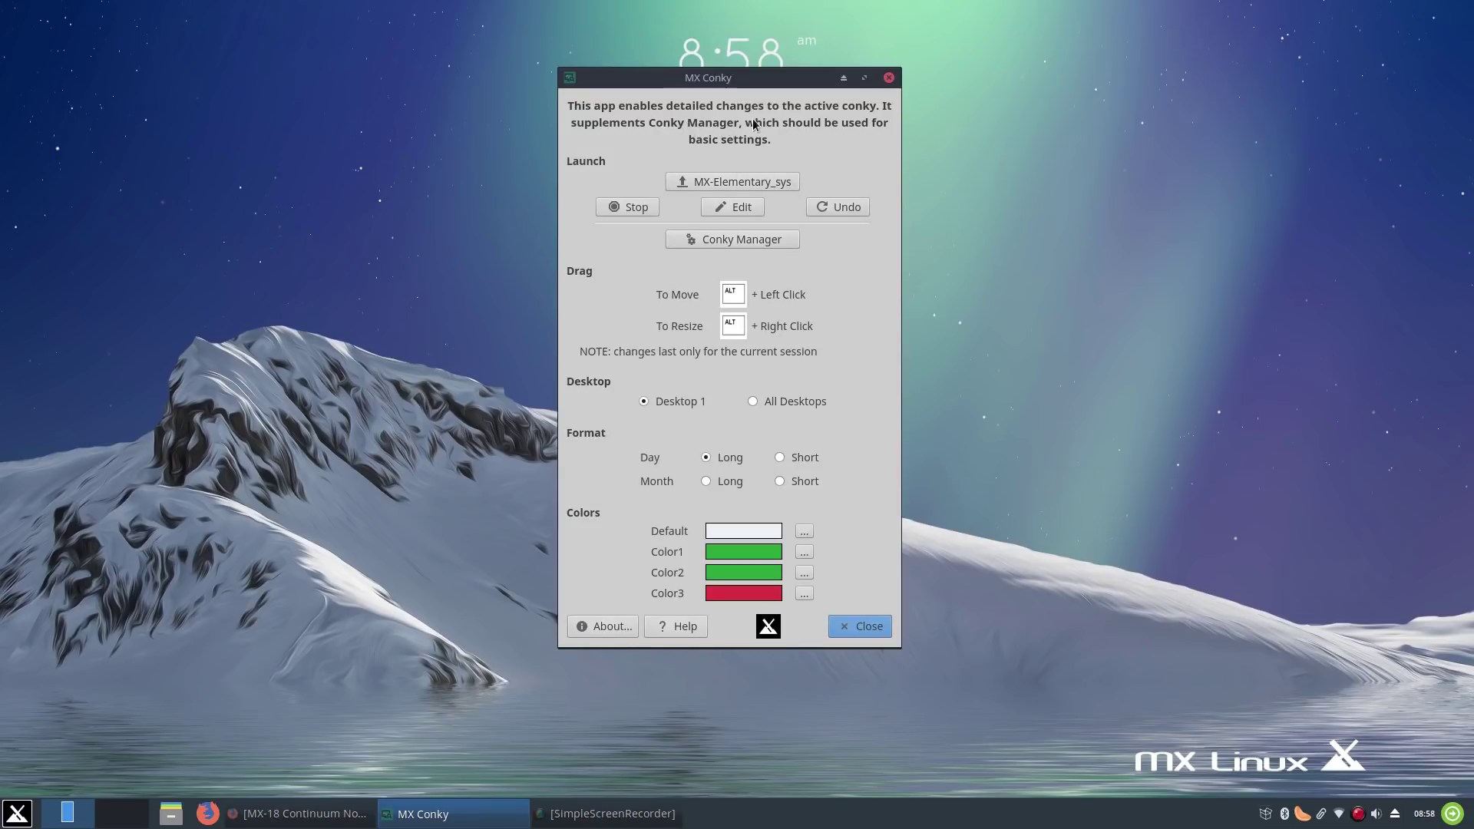
{"action": "left_click", "coordinate": [859, 633]}
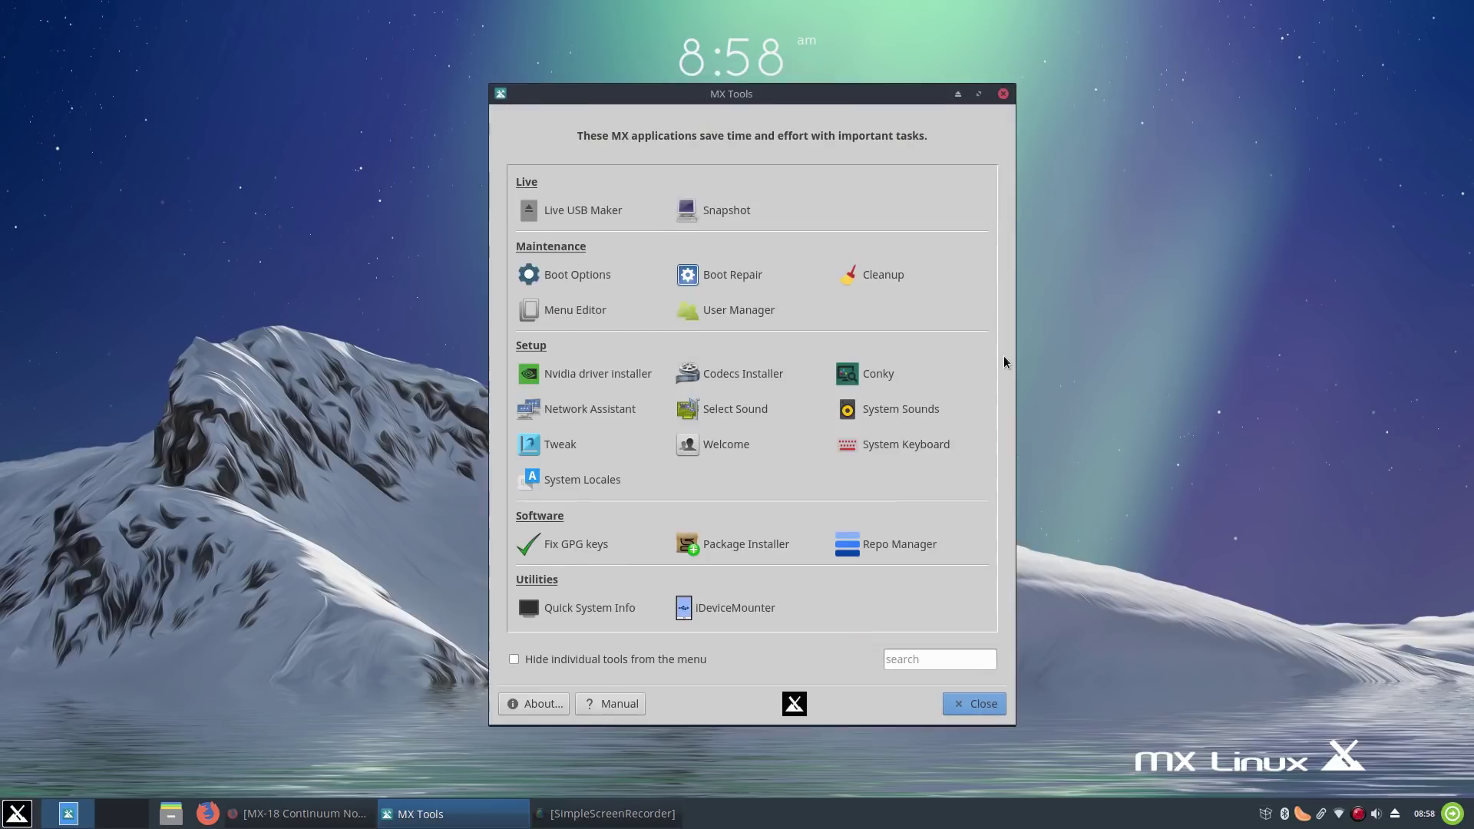
{"action": "left_click", "coordinate": [555, 414]}
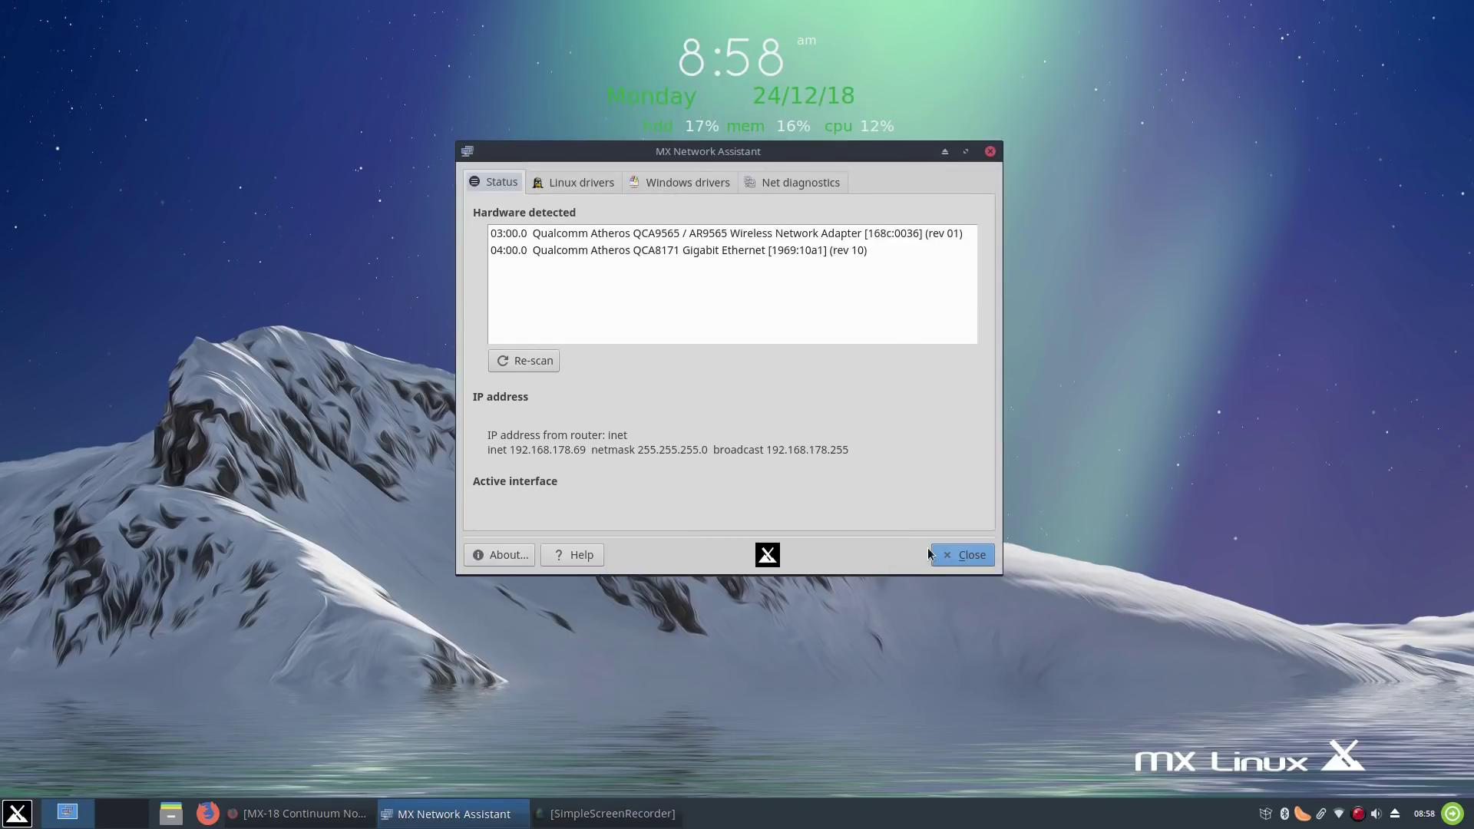
{"action": "left_click", "coordinate": [978, 553]}
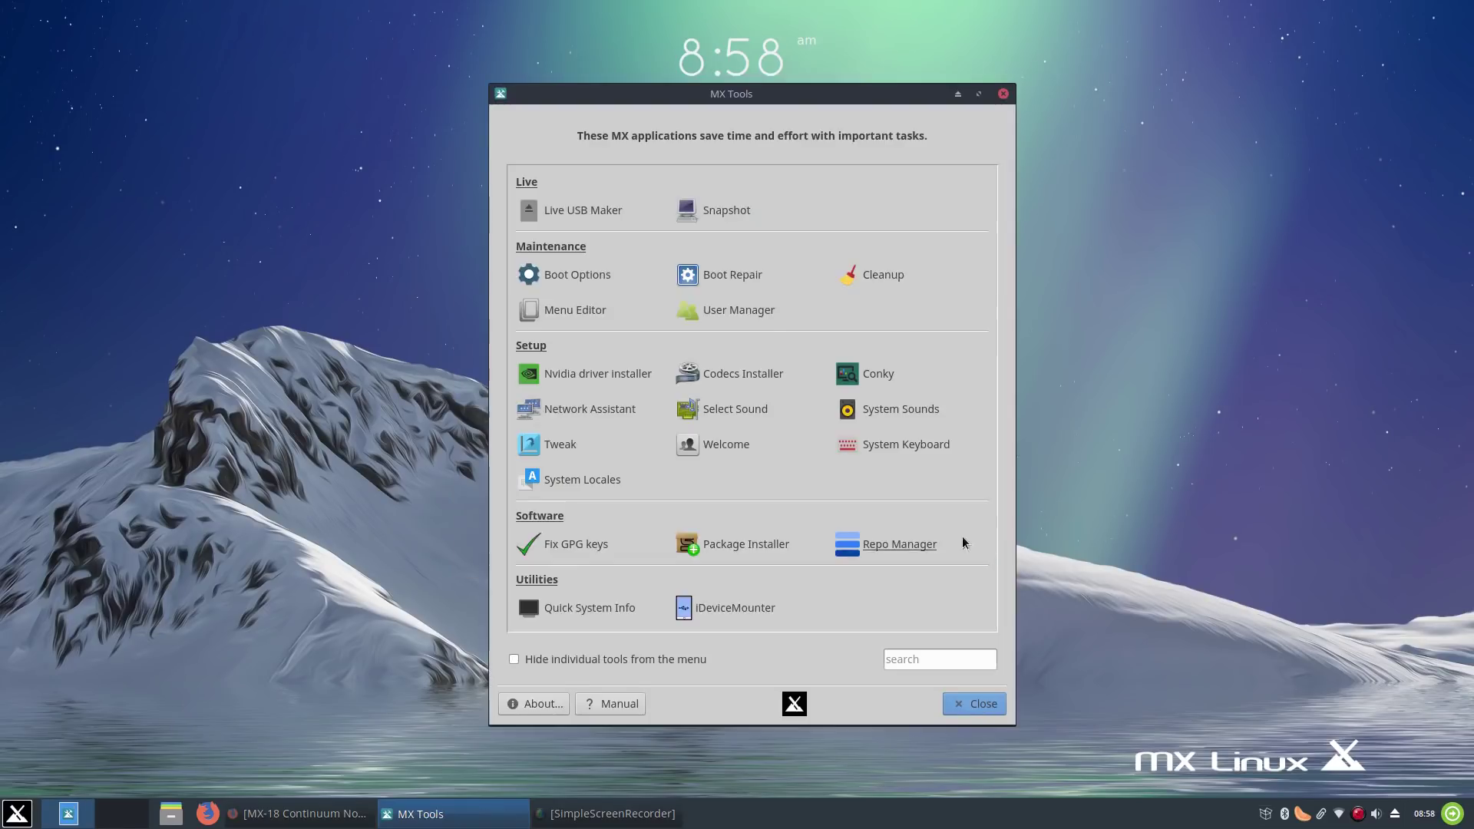
- View the sound card choice in Select Sound and the event and session options in System Sounds, closing both tools
{"action": "left_click", "coordinate": [732, 413]}
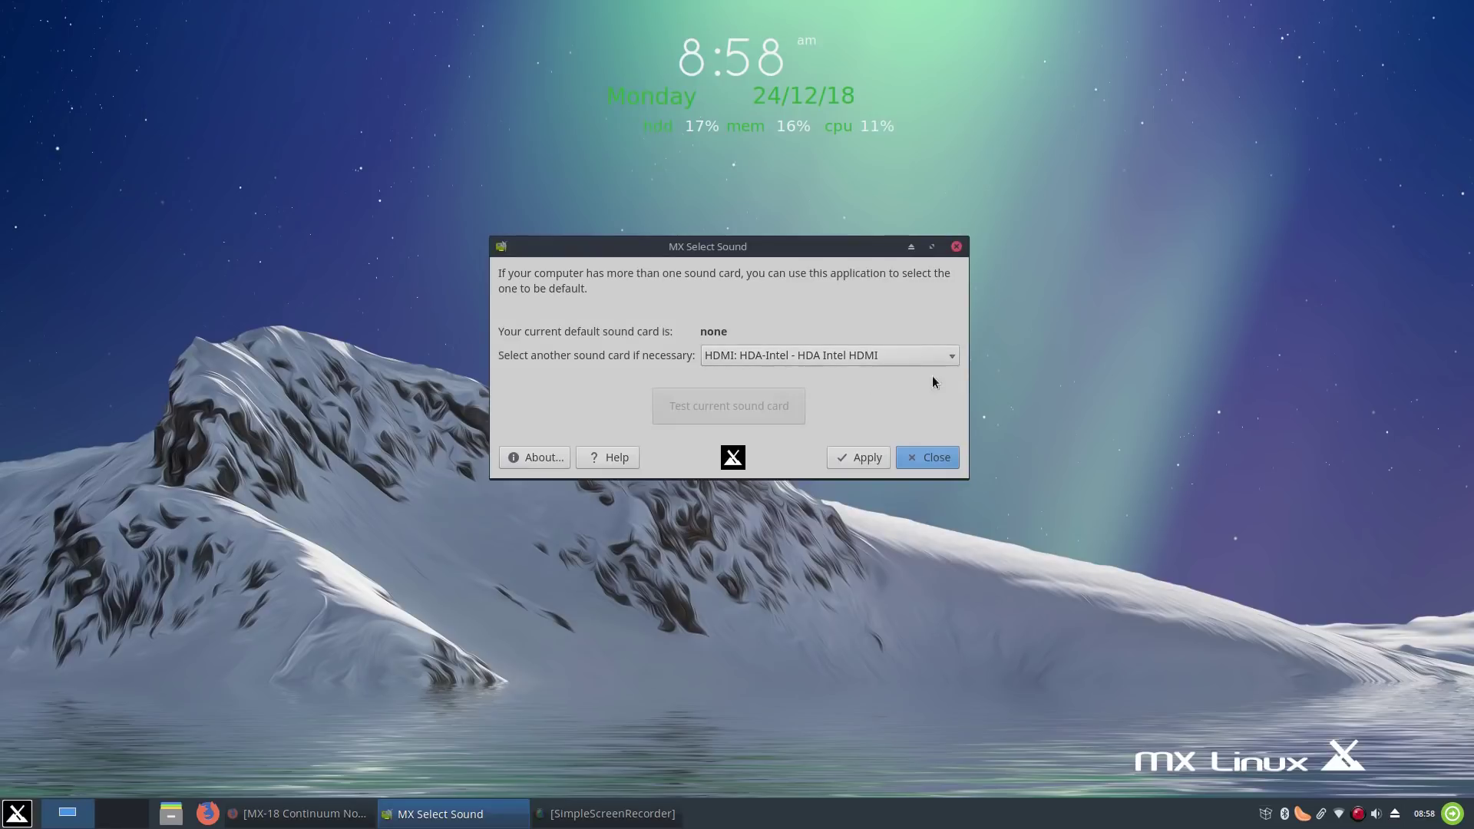
{"action": "left_click", "coordinate": [946, 460]}
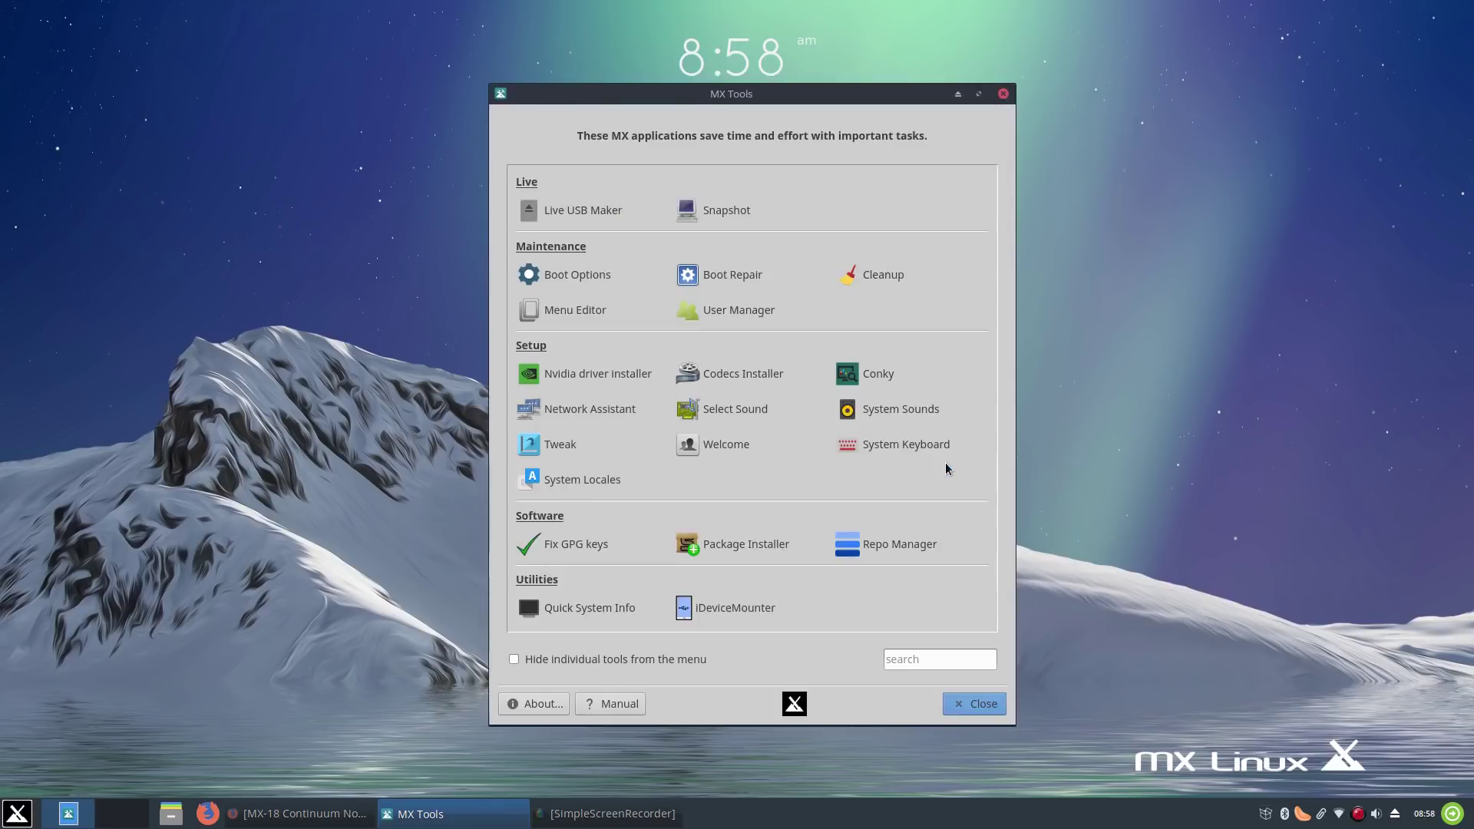
{"action": "left_click", "coordinate": [921, 411]}
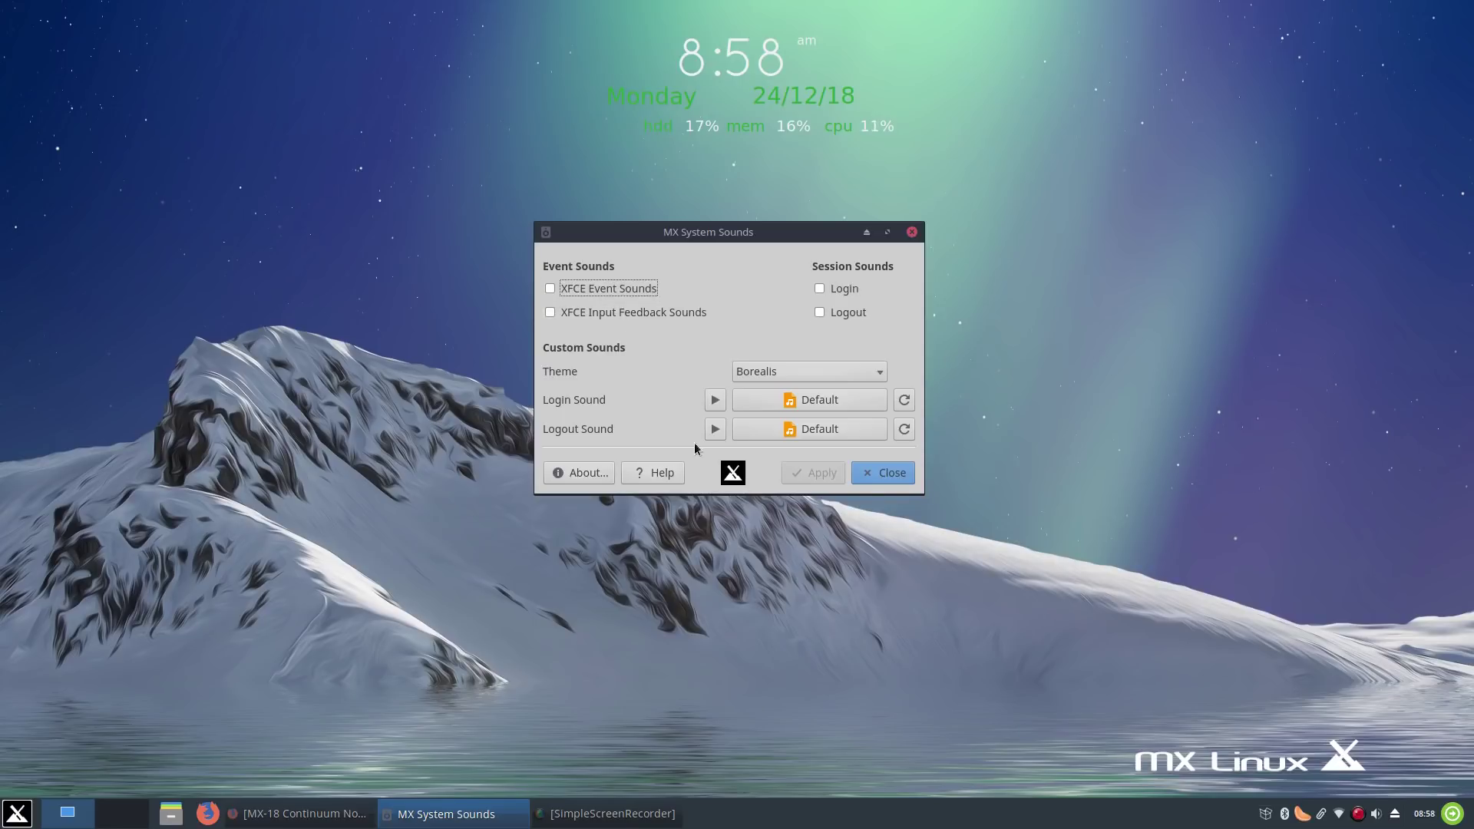
{"action": "left_click", "coordinate": [898, 480]}
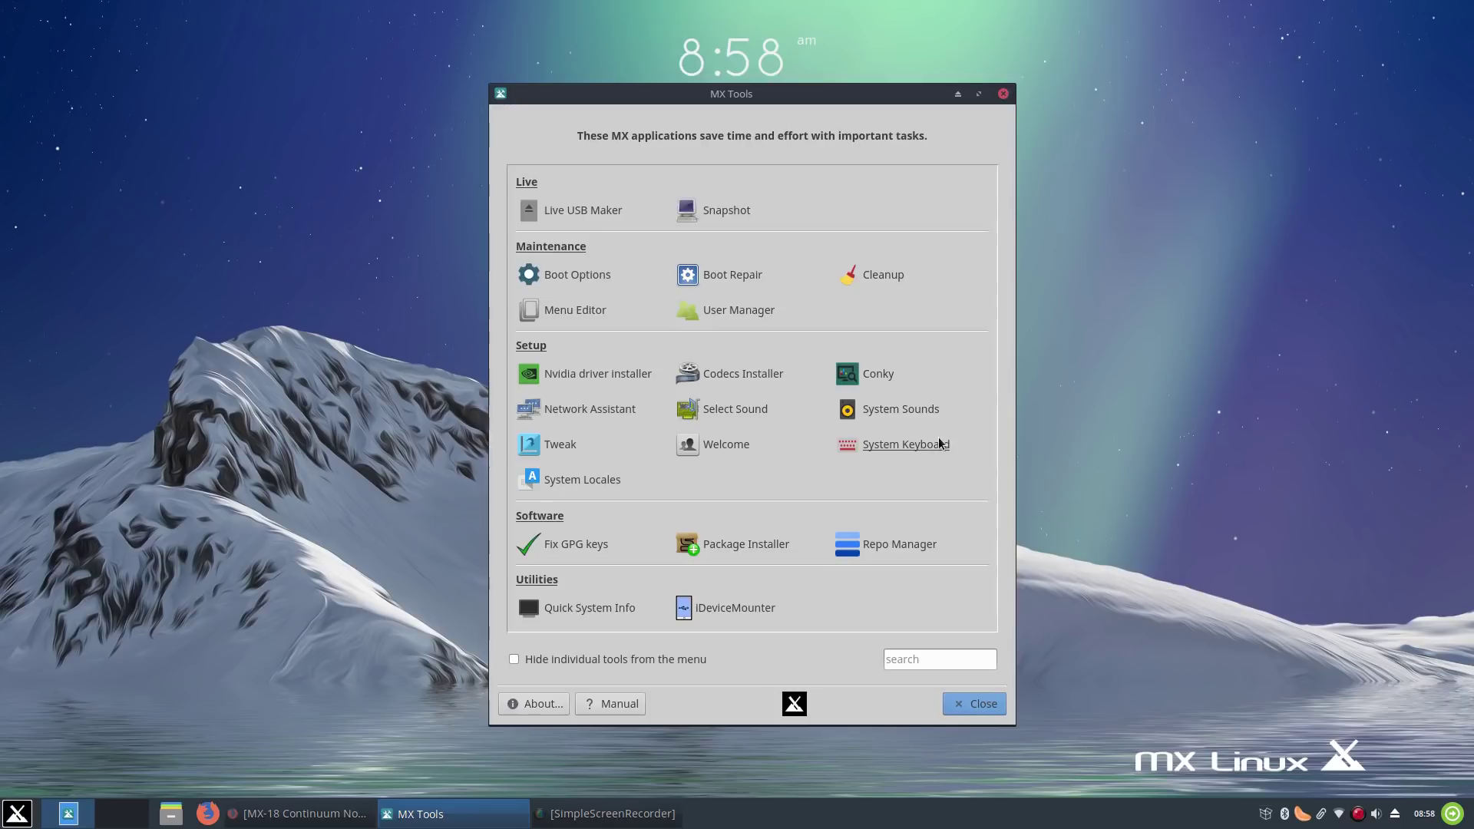
- Open the System Keyboard configuration, cancel it and close its message window, and open System Locales
{"action": "left_click", "coordinate": [880, 444]}
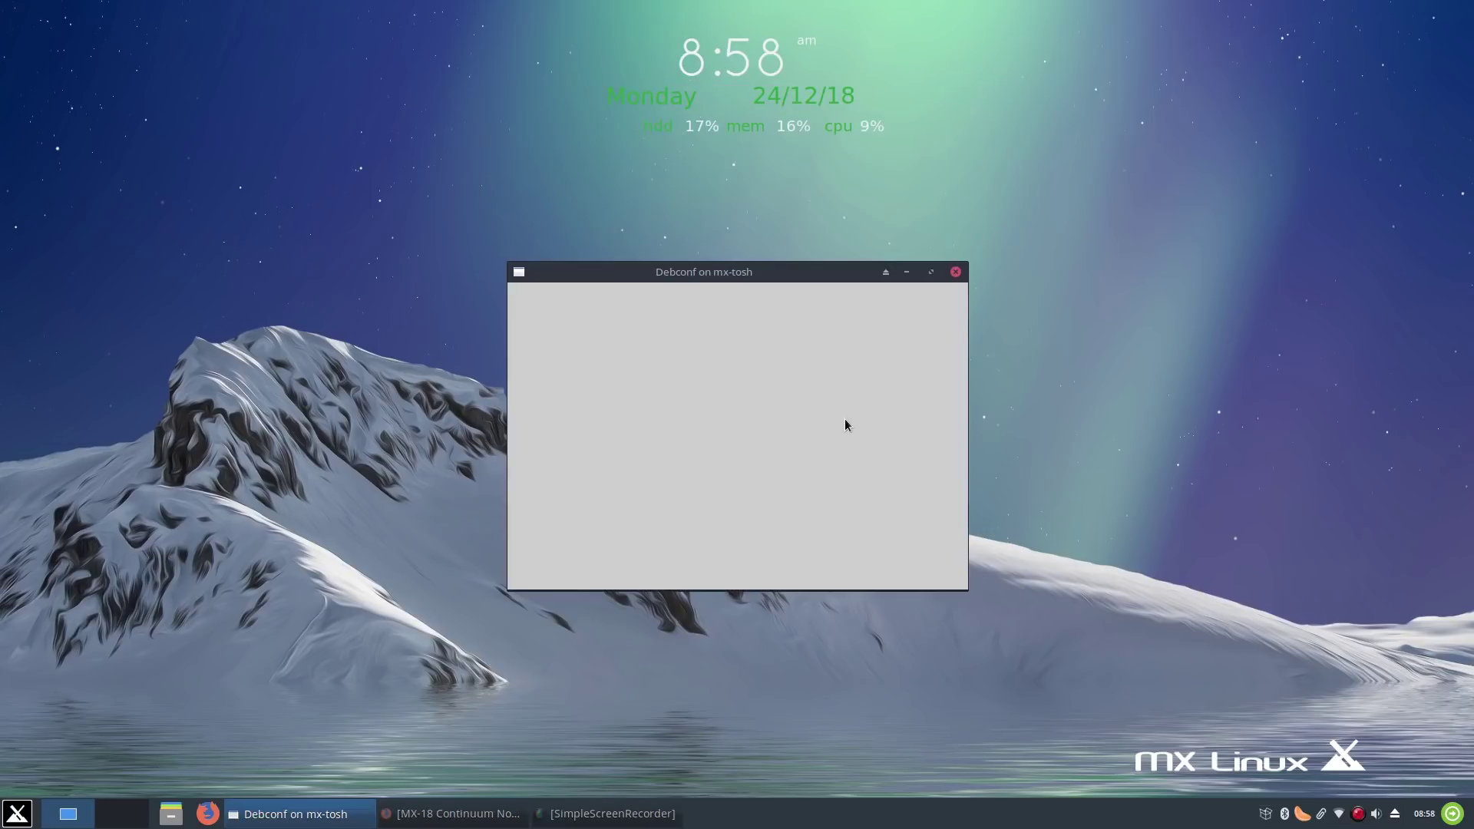
{"action": "left_click", "coordinate": [1045, 573]}
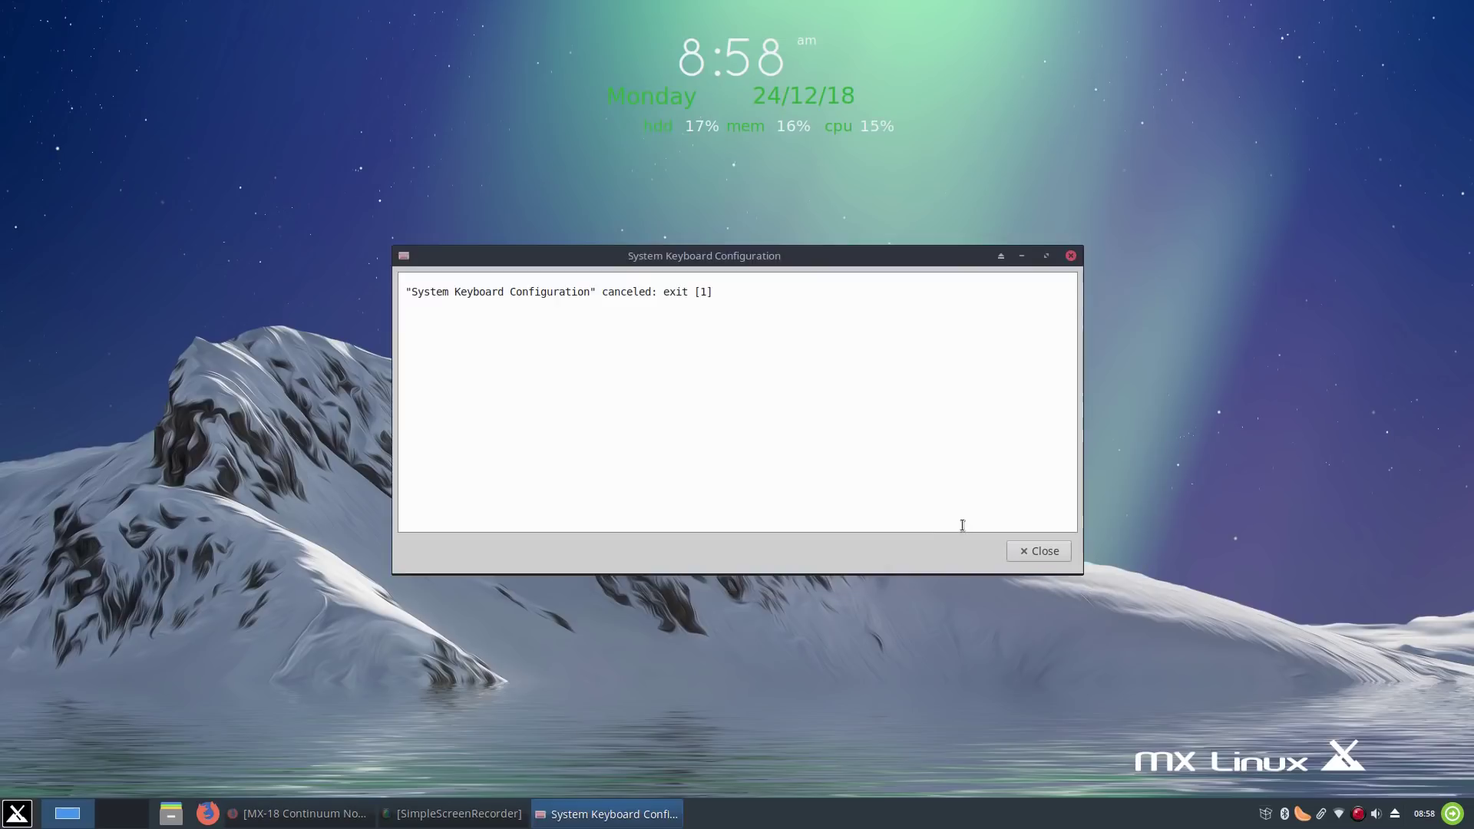
{"action": "left_click", "coordinate": [1030, 553]}
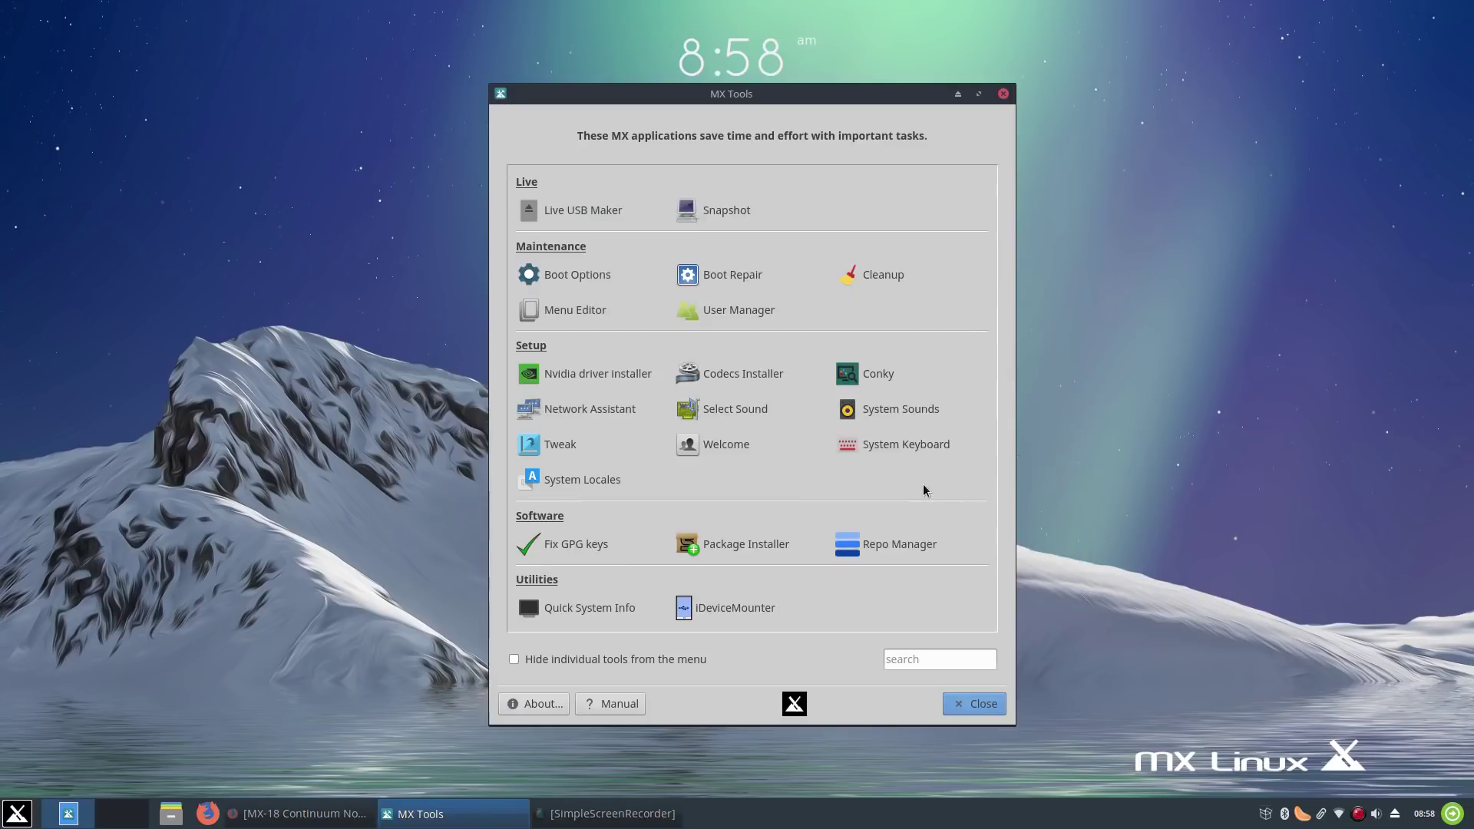
{"action": "left_click", "coordinate": [562, 483]}
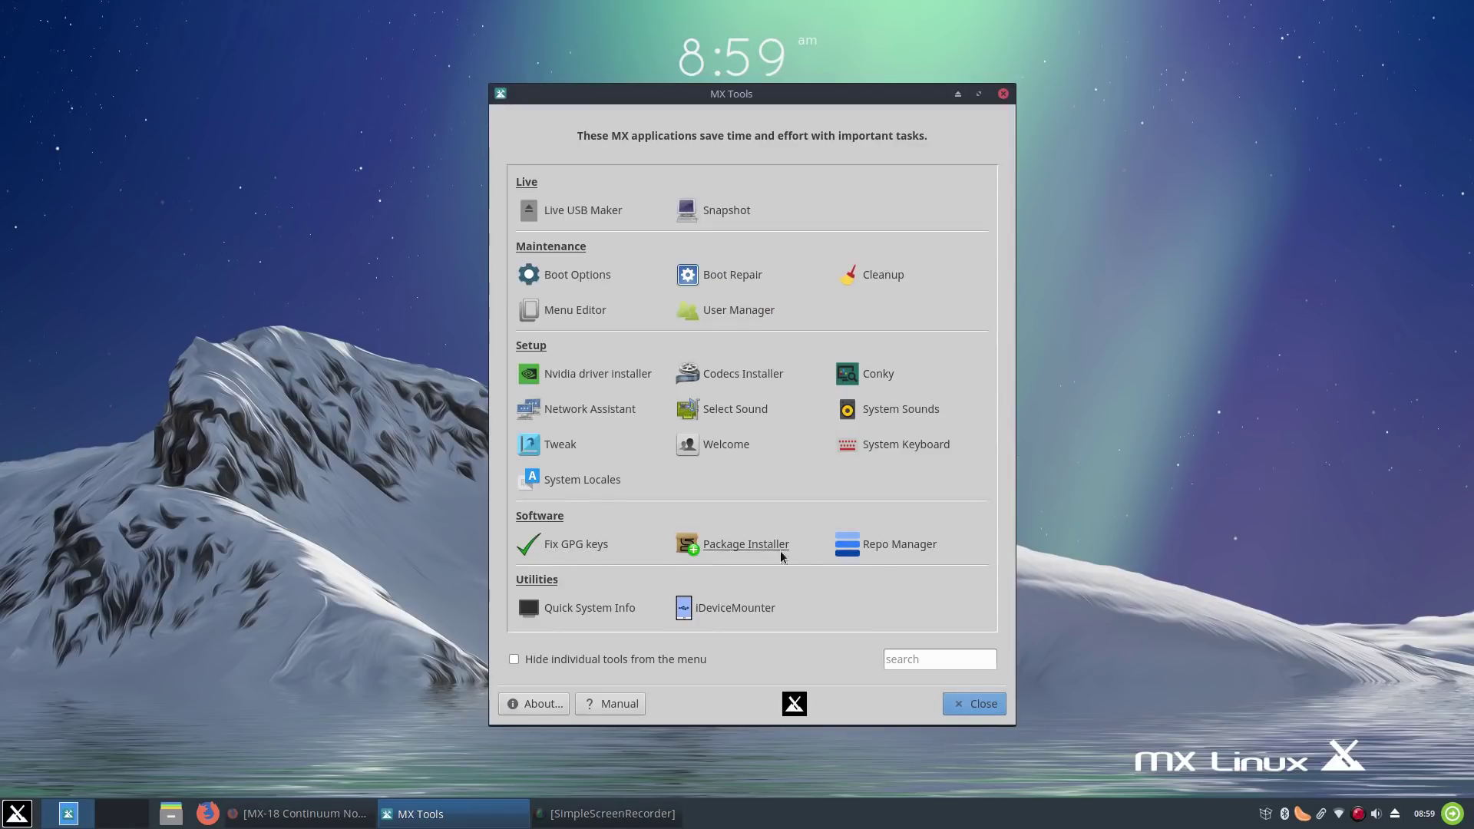
- Open Repo Manager and look through the list of MX repository mirrors
{"action": "left_click", "coordinate": [893, 546]}
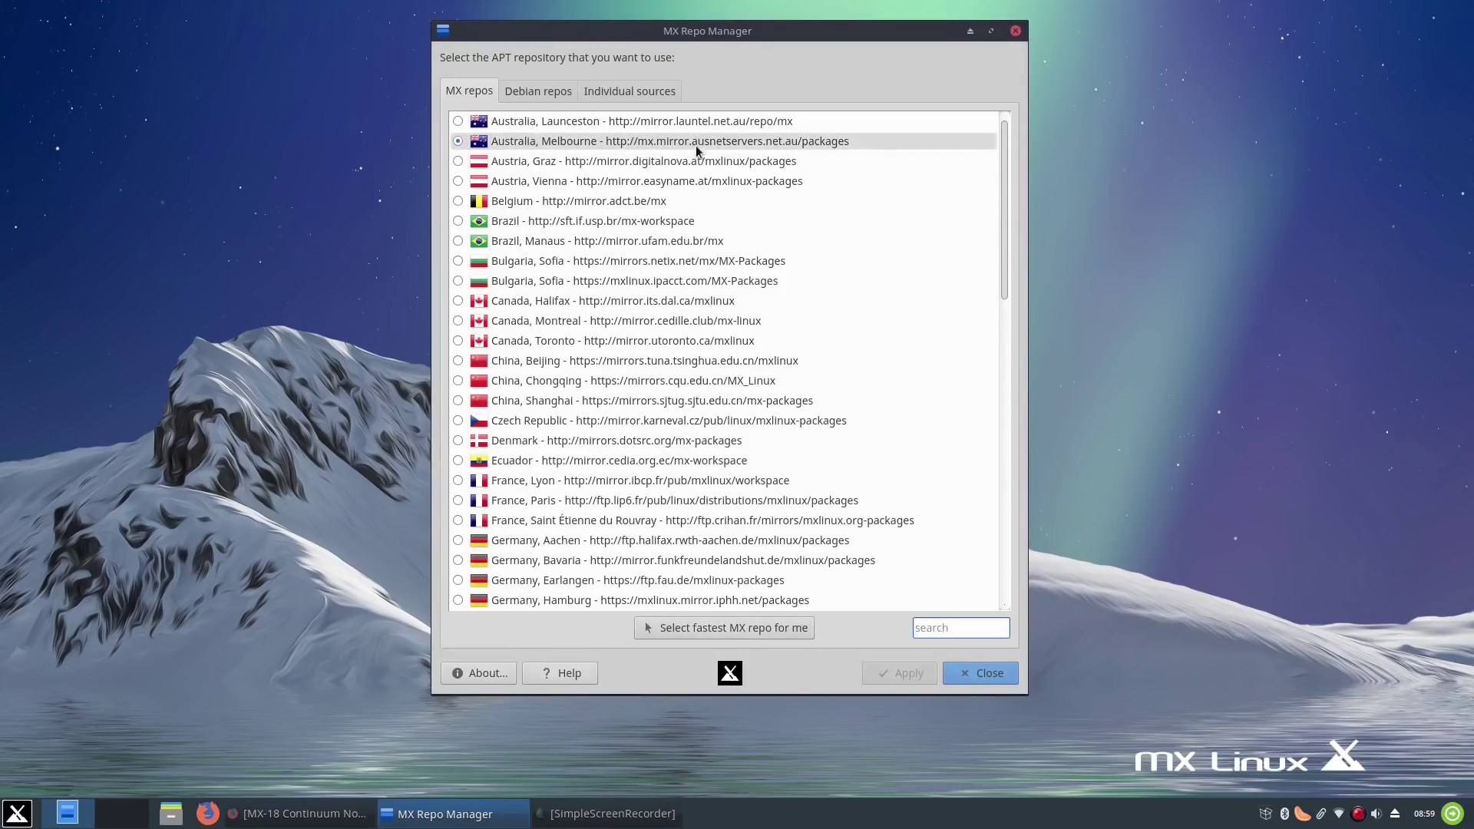
{"action": "scroll", "coordinate": [773, 375], "scroll_direction": "down", "scroll_amount": 7}
{"action": "scroll", "coordinate": [774, 374], "scroll_direction": "down", "scroll_amount": 6}
{"action": "scroll", "coordinate": [775, 383], "scroll_direction": "up", "scroll_amount": 13}
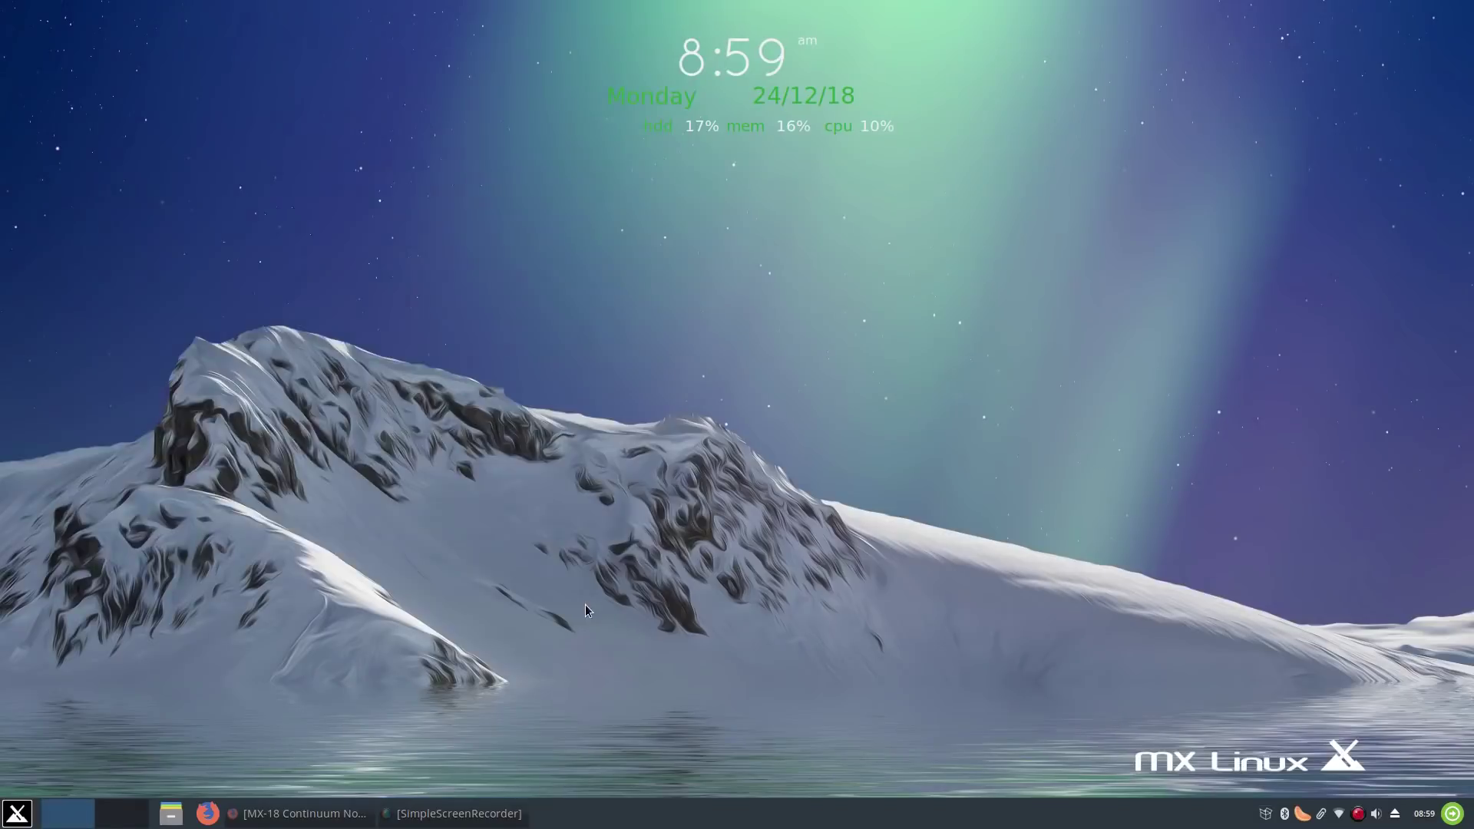
- Run Quick System Info, look back through its report in the terminal, and close the report and MX Tools
{"action": "key", "text": "ctrl+alt+t"}
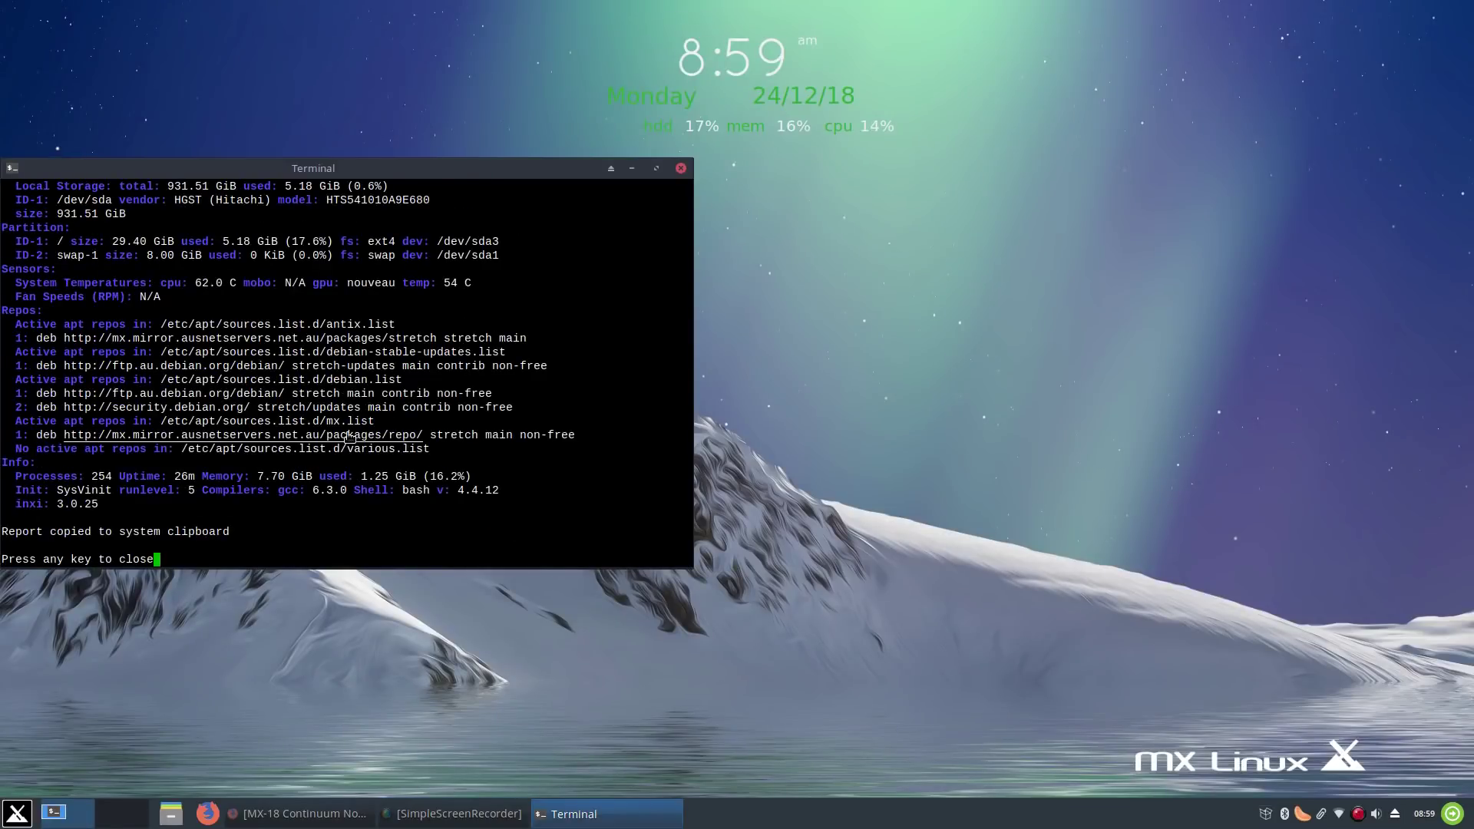
{"action": "scroll", "coordinate": [306, 445], "scroll_direction": "up", "scroll_amount": 8}
{"action": "scroll", "coordinate": [305, 445], "scroll_direction": "up", "scroll_amount": 7}
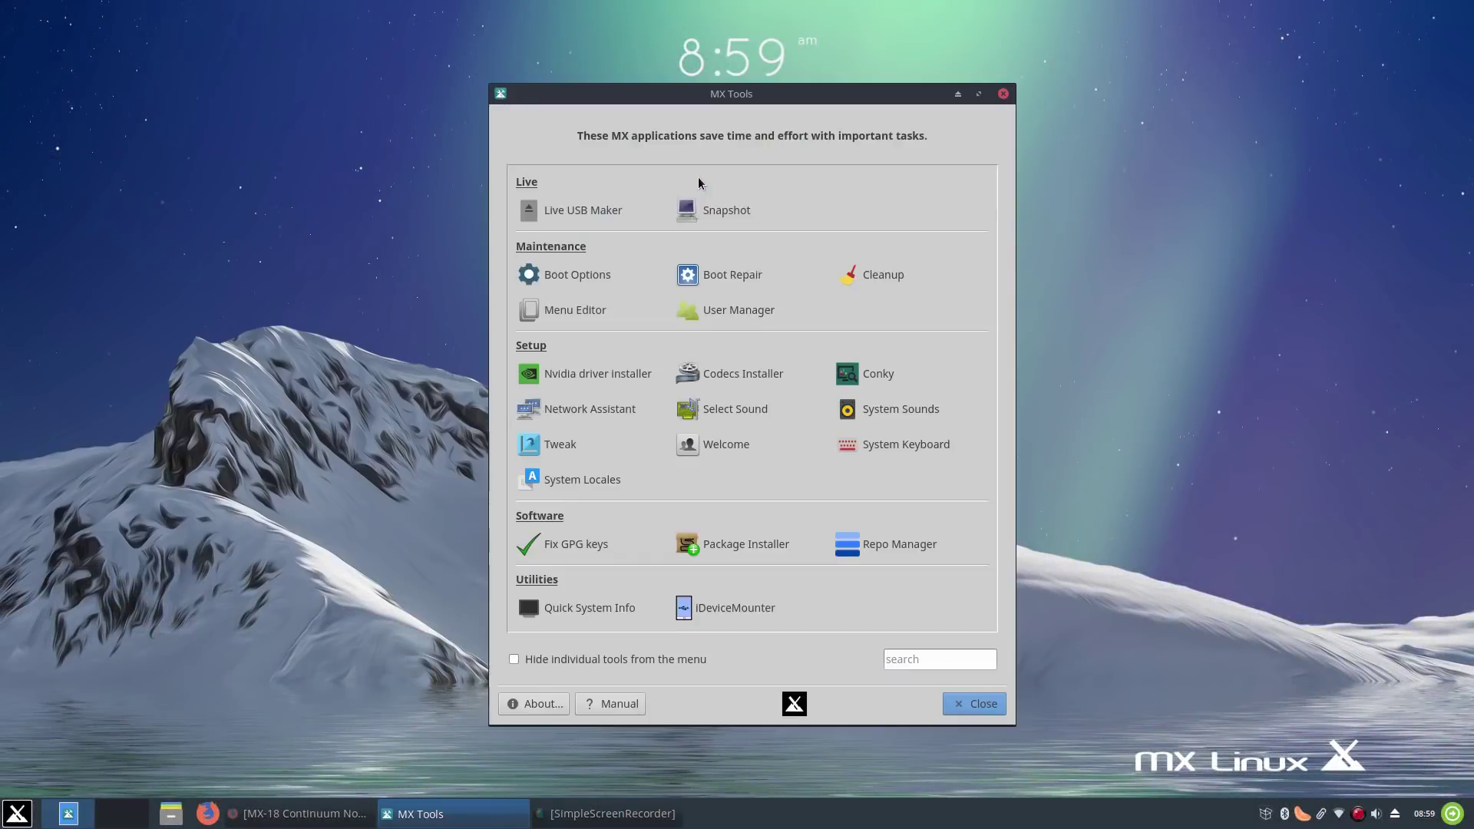
{"action": "key", "text": "Return"}
{"action": "left_click", "coordinate": [961, 700]}
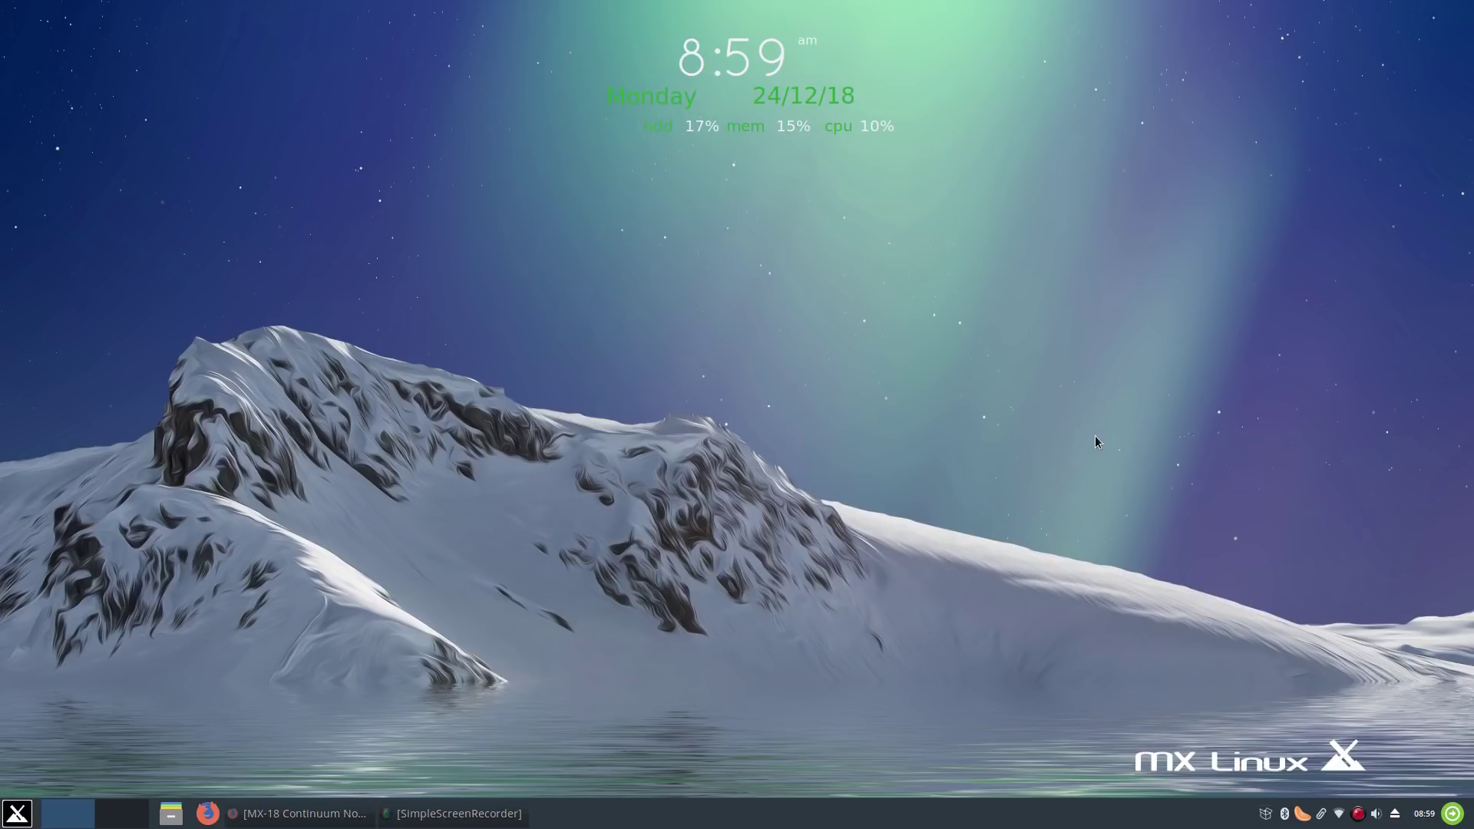
- Open and dismiss the session's logout options, and quit the application behind the orange system tray icon
{"action": "left_click", "coordinate": [1451, 813]}
{"action": "left_click", "coordinate": [818, 516]}
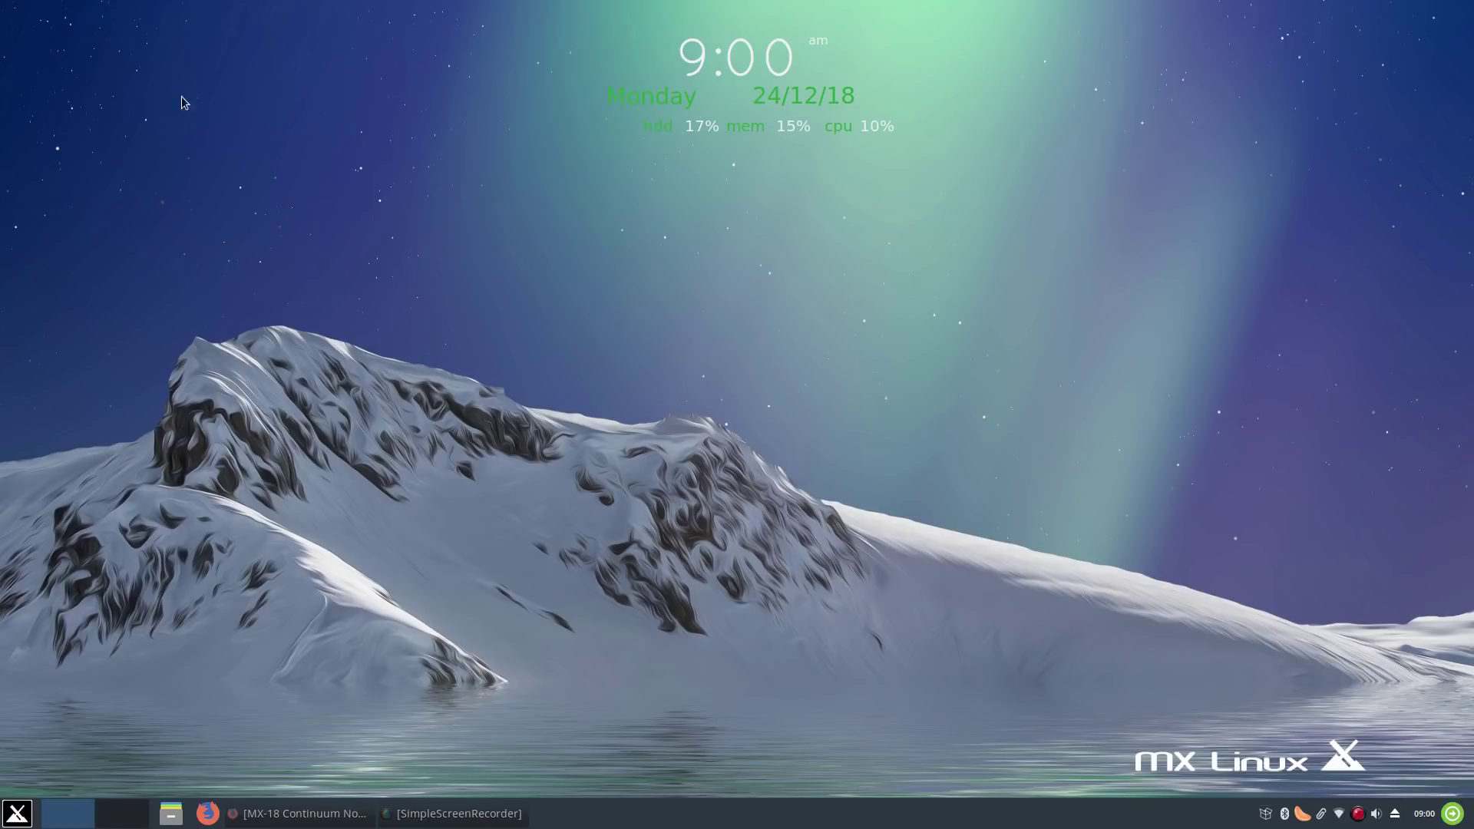
{"action": "right_click", "coordinate": [1303, 815]}
{"action": "left_click", "coordinate": [1331, 787]}
- Open the tray volume control's preferences to view its ALSA device, channel and scale options, and close them
{"action": "left_click", "coordinate": [1377, 815]}
{"action": "right_click", "coordinate": [1378, 817]}
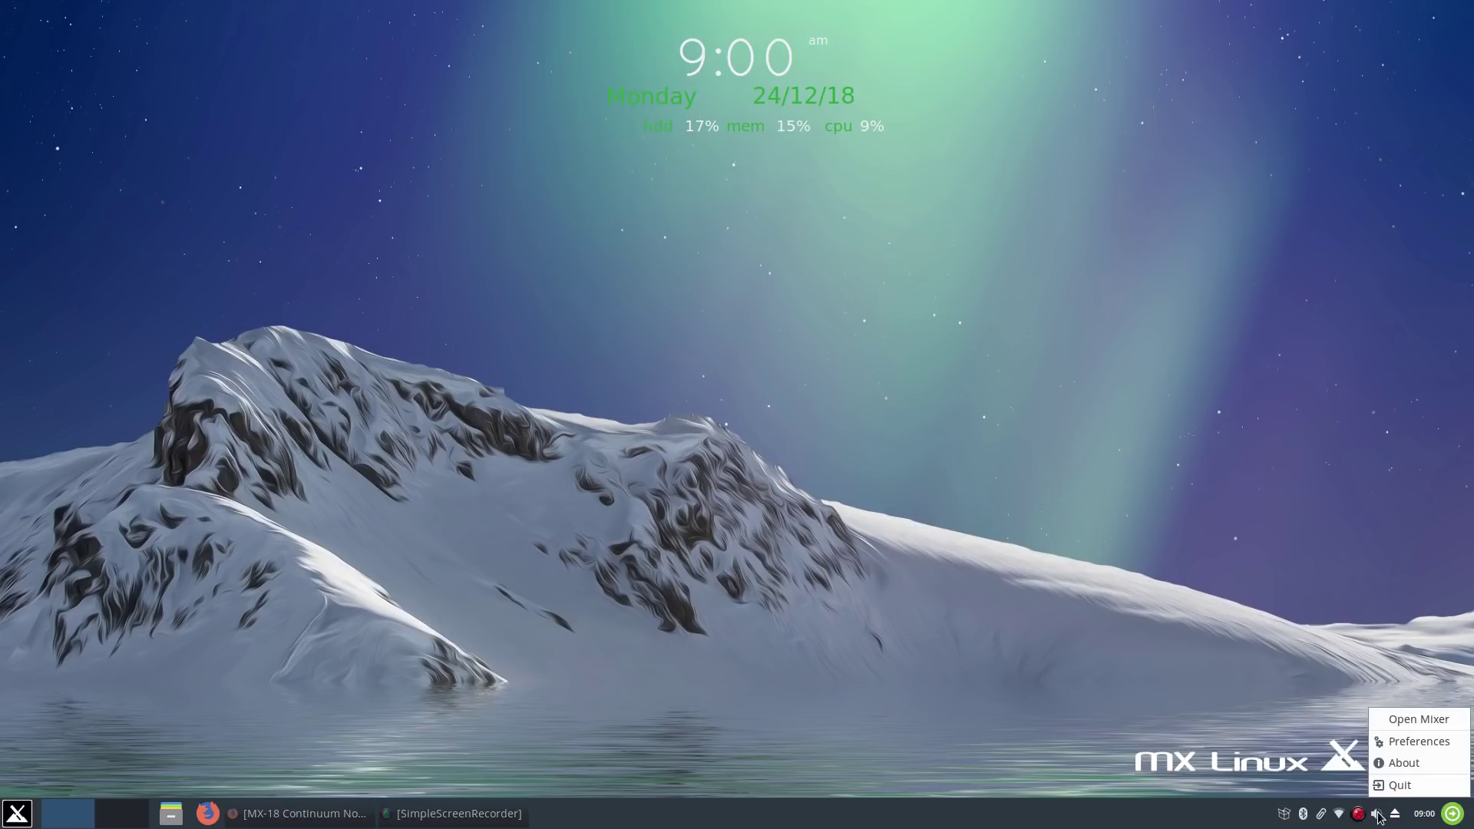
{"action": "left_click", "coordinate": [1421, 742]}
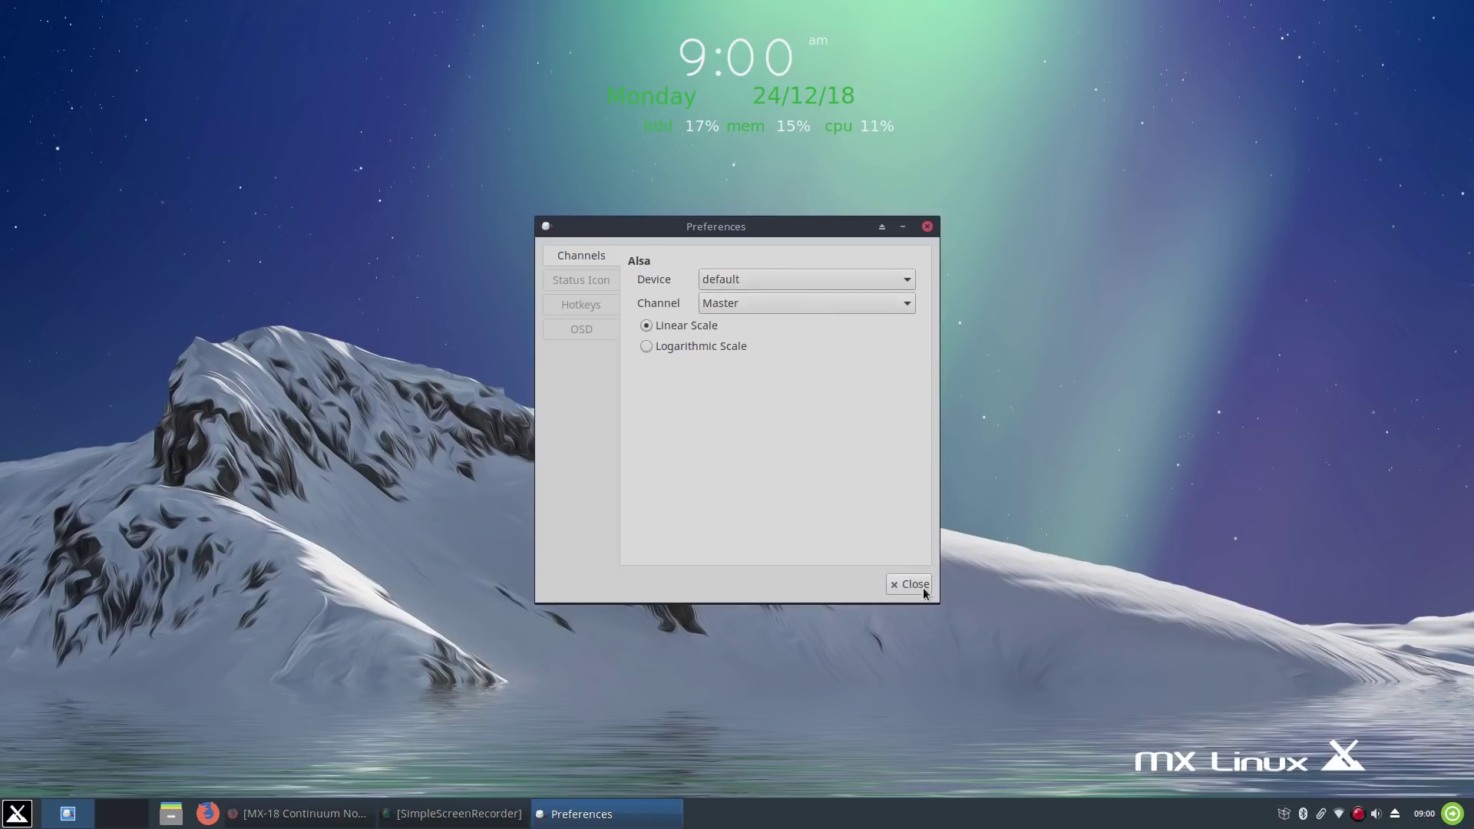
{"action": "left_click", "coordinate": [923, 589]}
- Open the mixer from the tray volume control, view the Volume Control recording levels, and close it
{"action": "right_click", "coordinate": [1375, 815]}
{"action": "left_click", "coordinate": [1398, 718]}
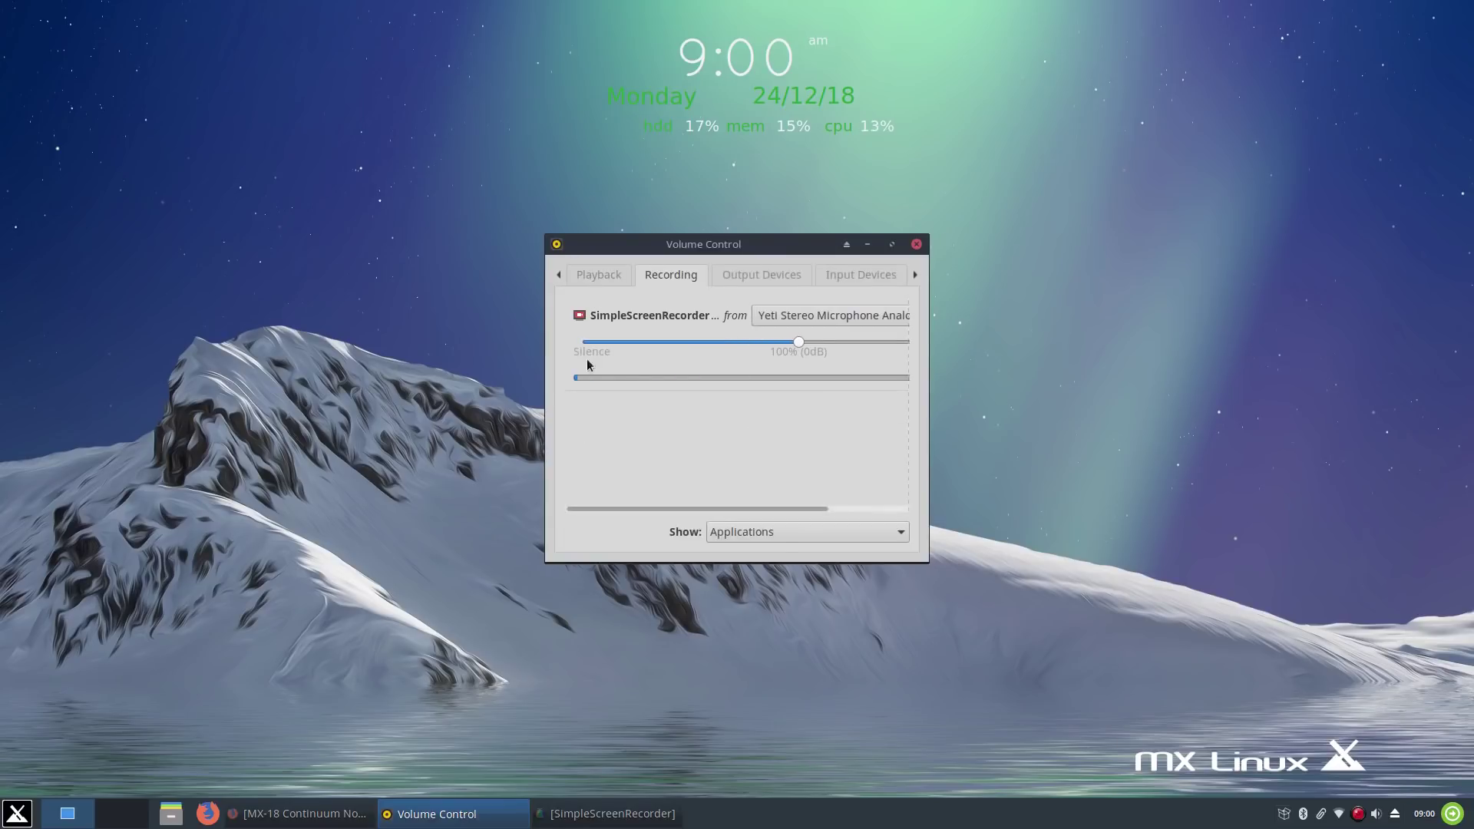
{"action": "left_click", "coordinate": [915, 244]}
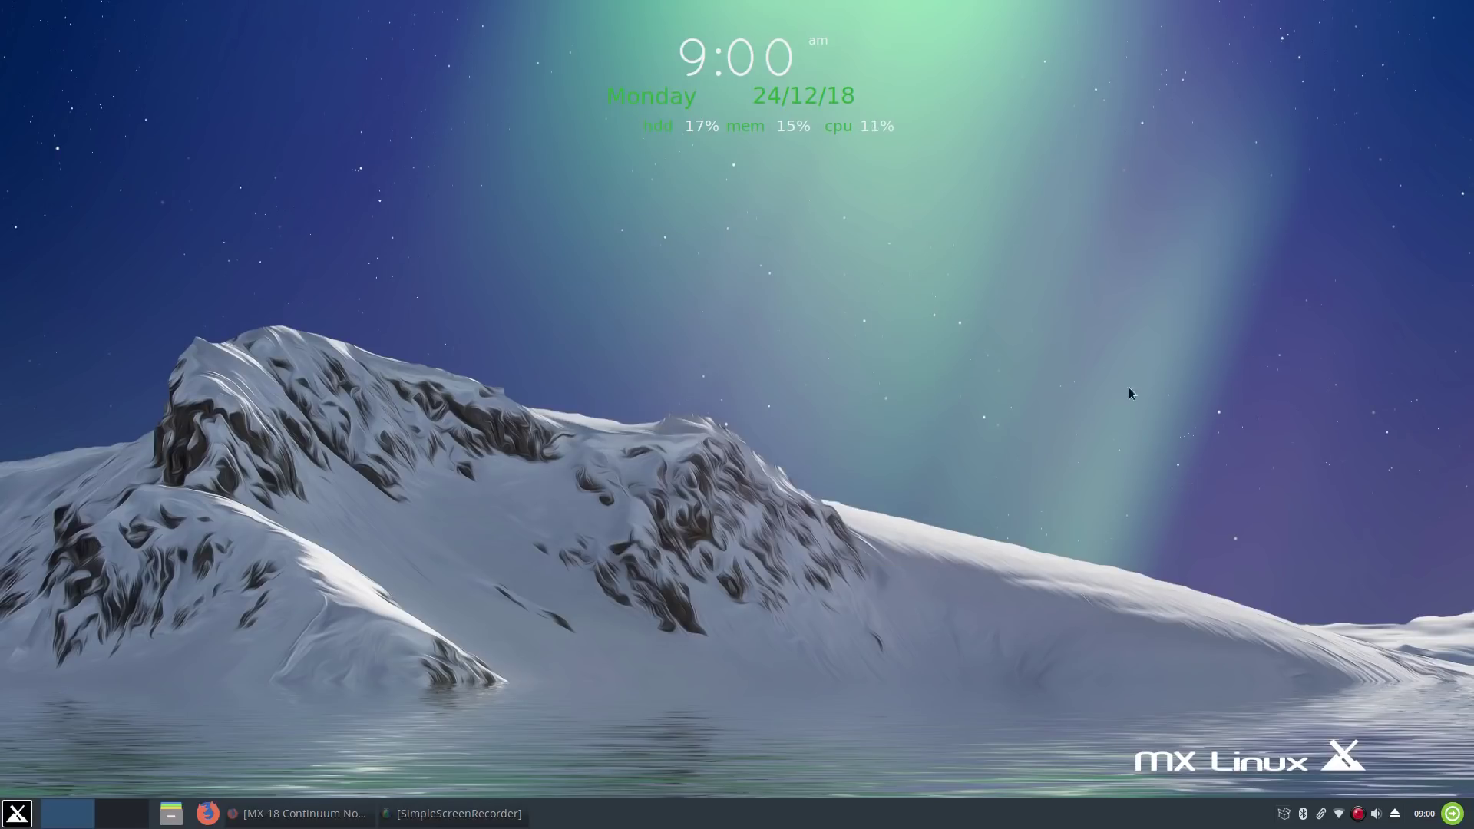
- Reopen MX Tools and launch the Package Installer to view its popular application categories
{"action": "left_click", "coordinate": [17, 813]}
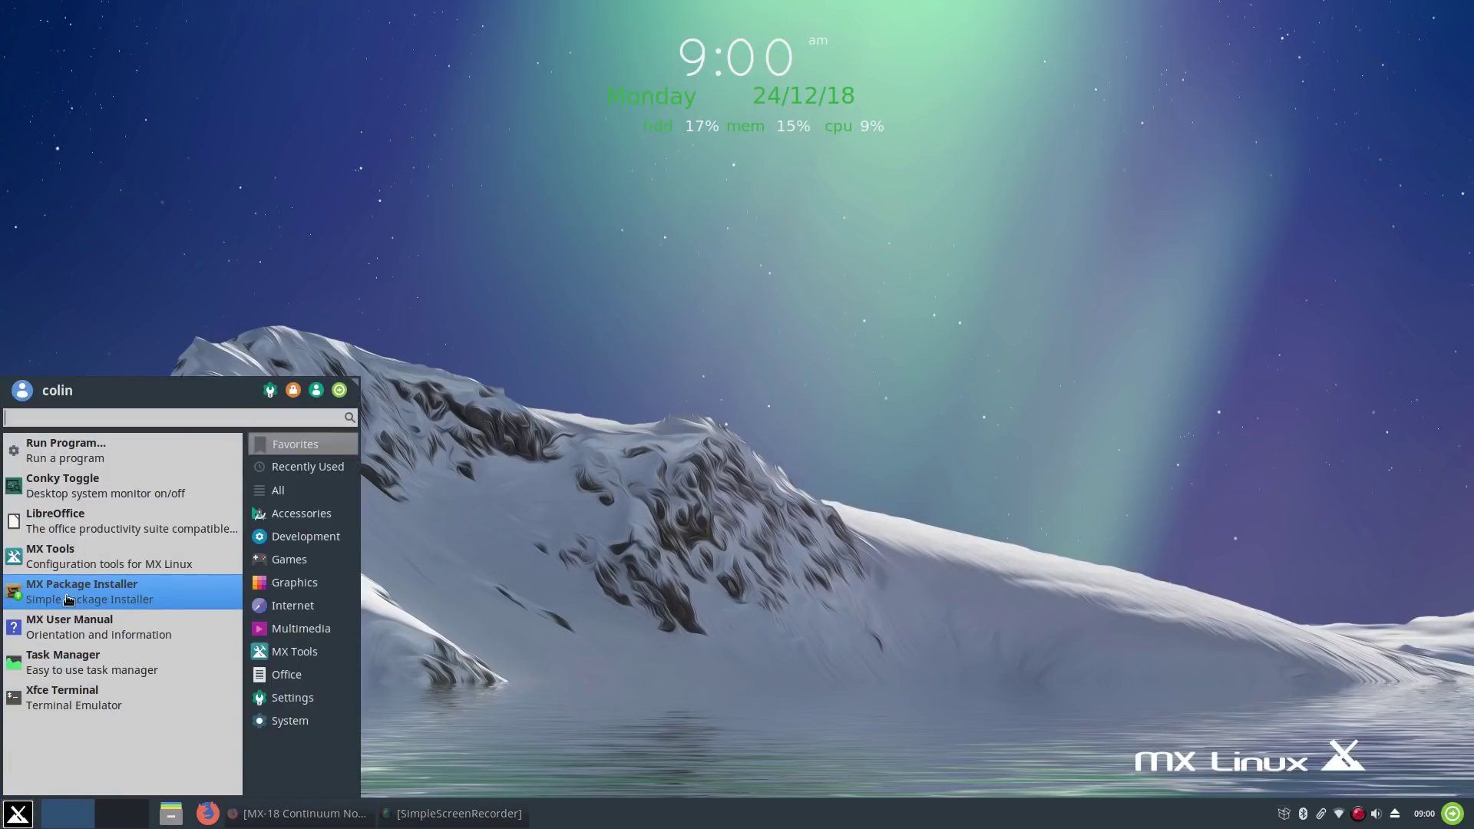
{"action": "left_click", "coordinate": [68, 568]}
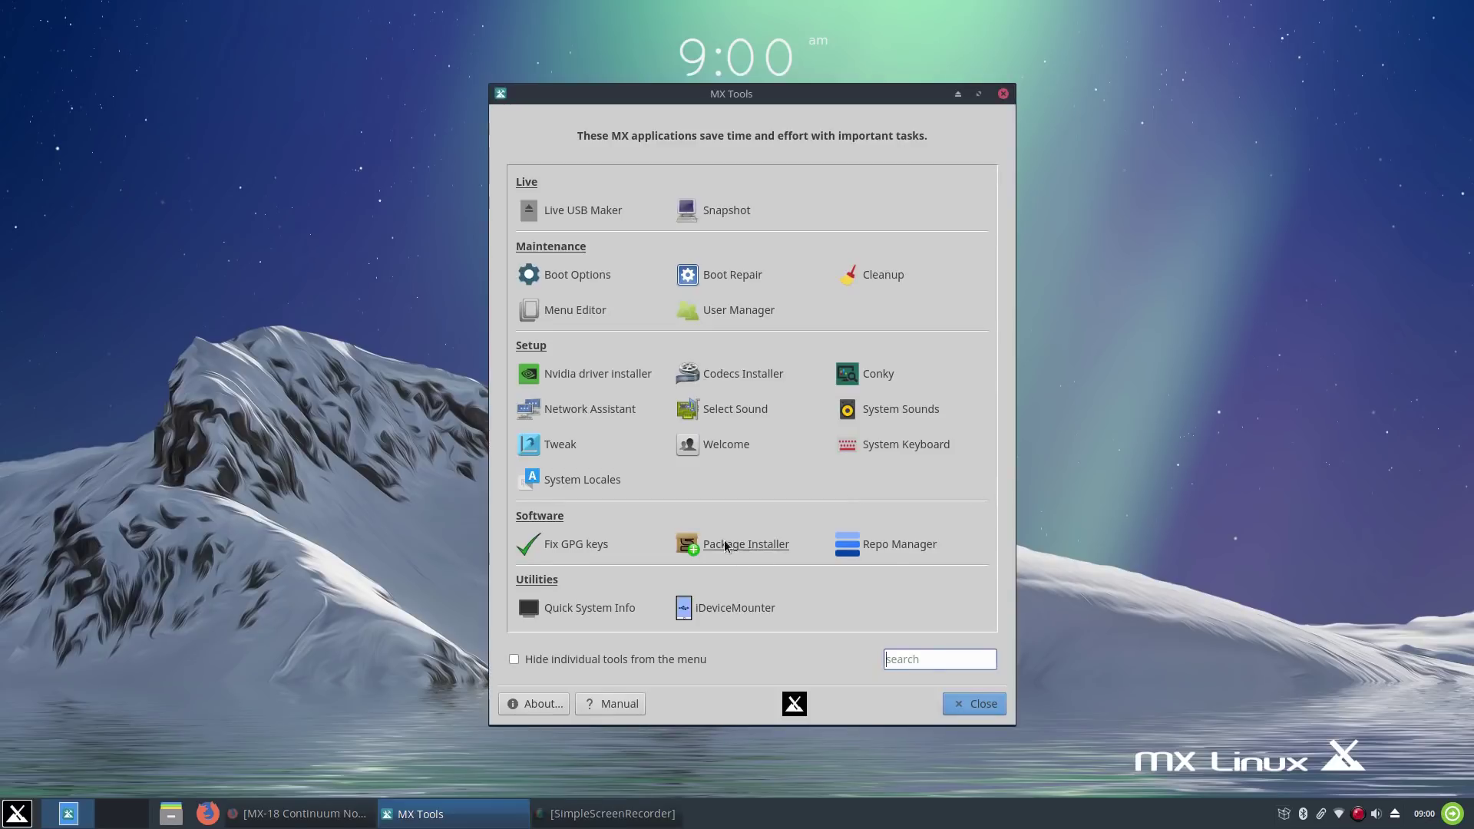
{"action": "left_click", "coordinate": [725, 545]}
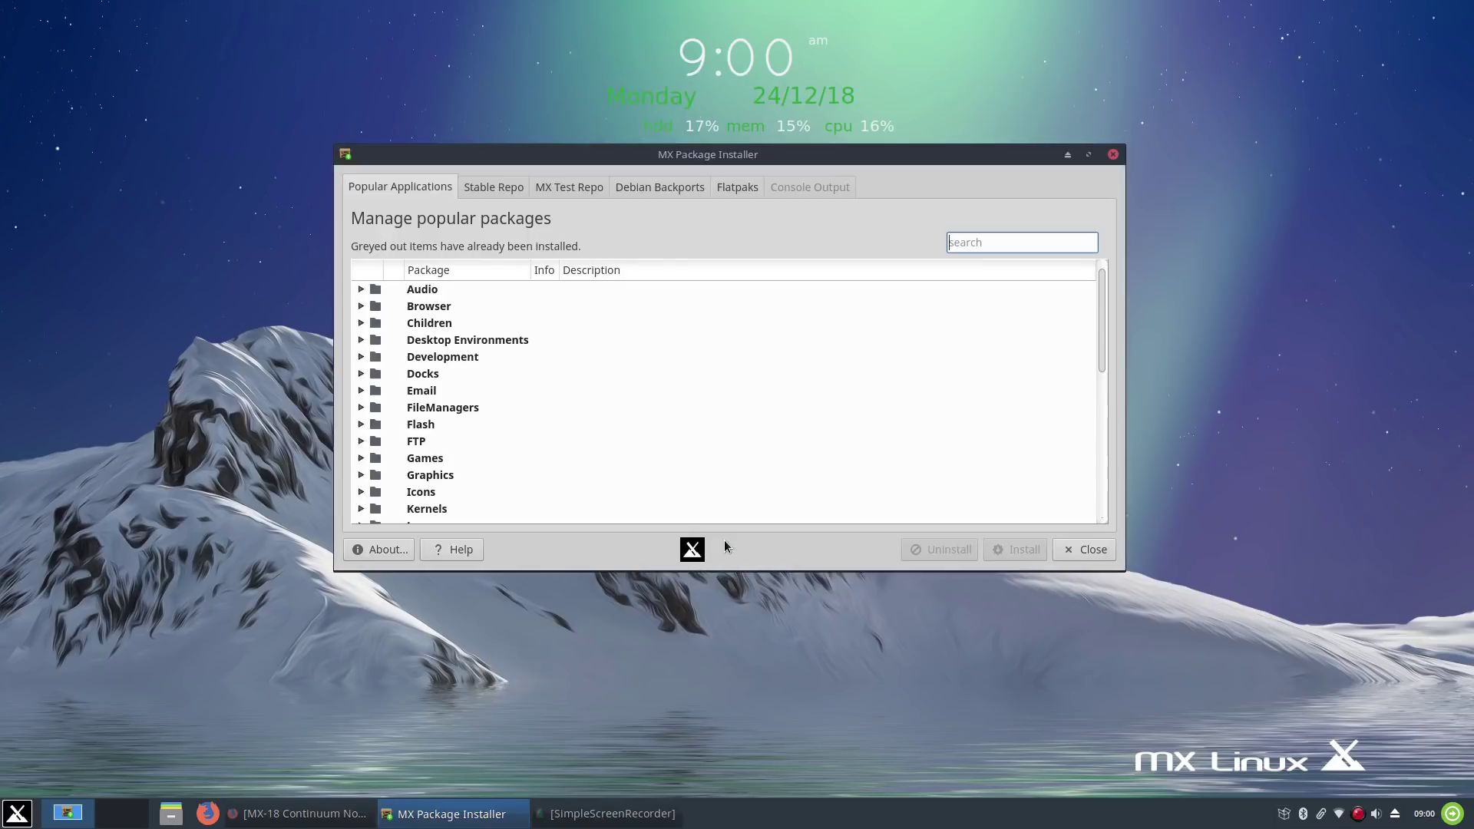
- Try to install Gnome Base from the Desktop Environments category, inspect the console output, and dismiss the completion message
{"action": "left_click", "coordinate": [359, 342]}
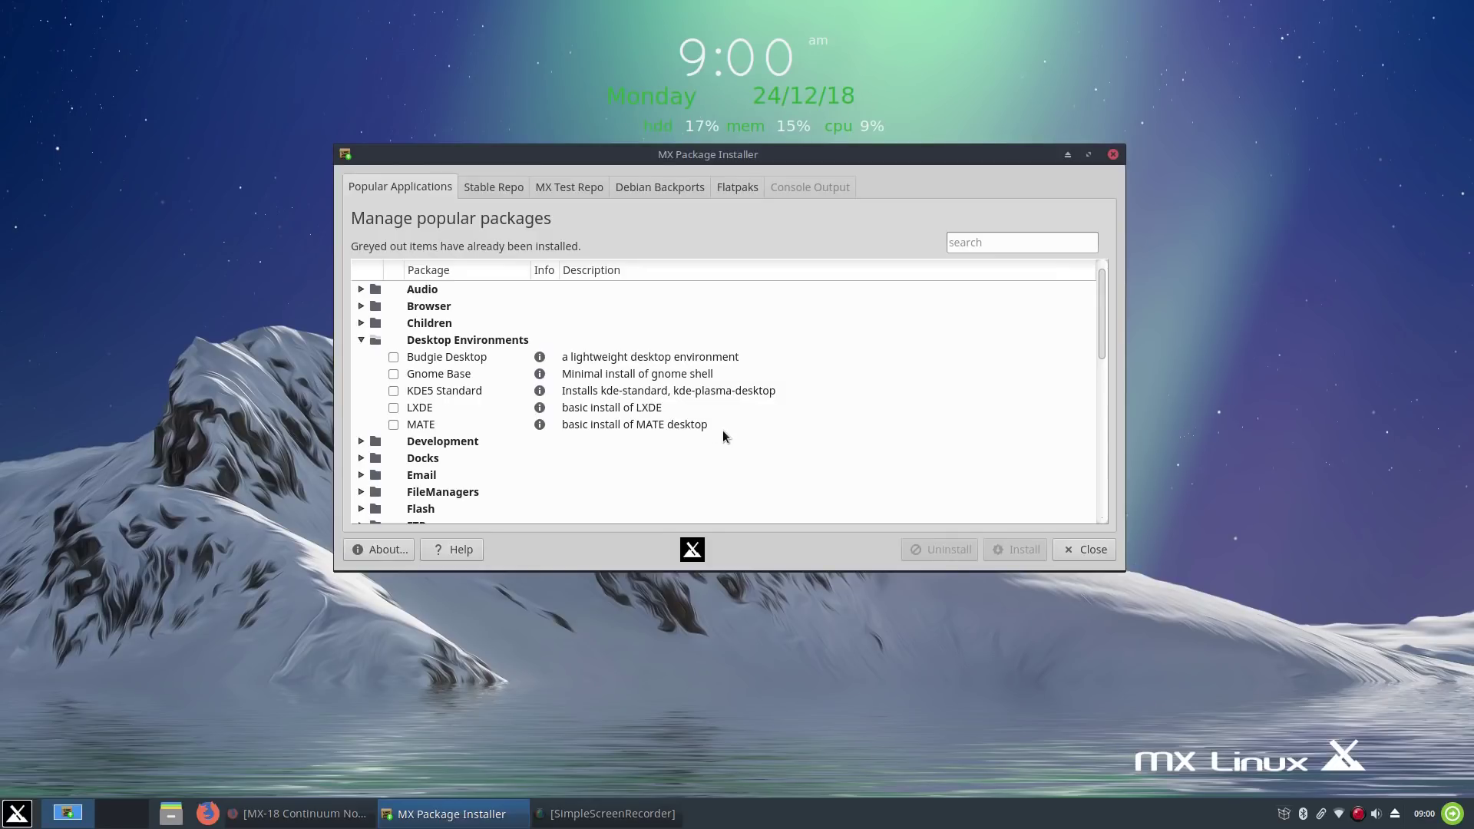
{"action": "left_click", "coordinate": [394, 374]}
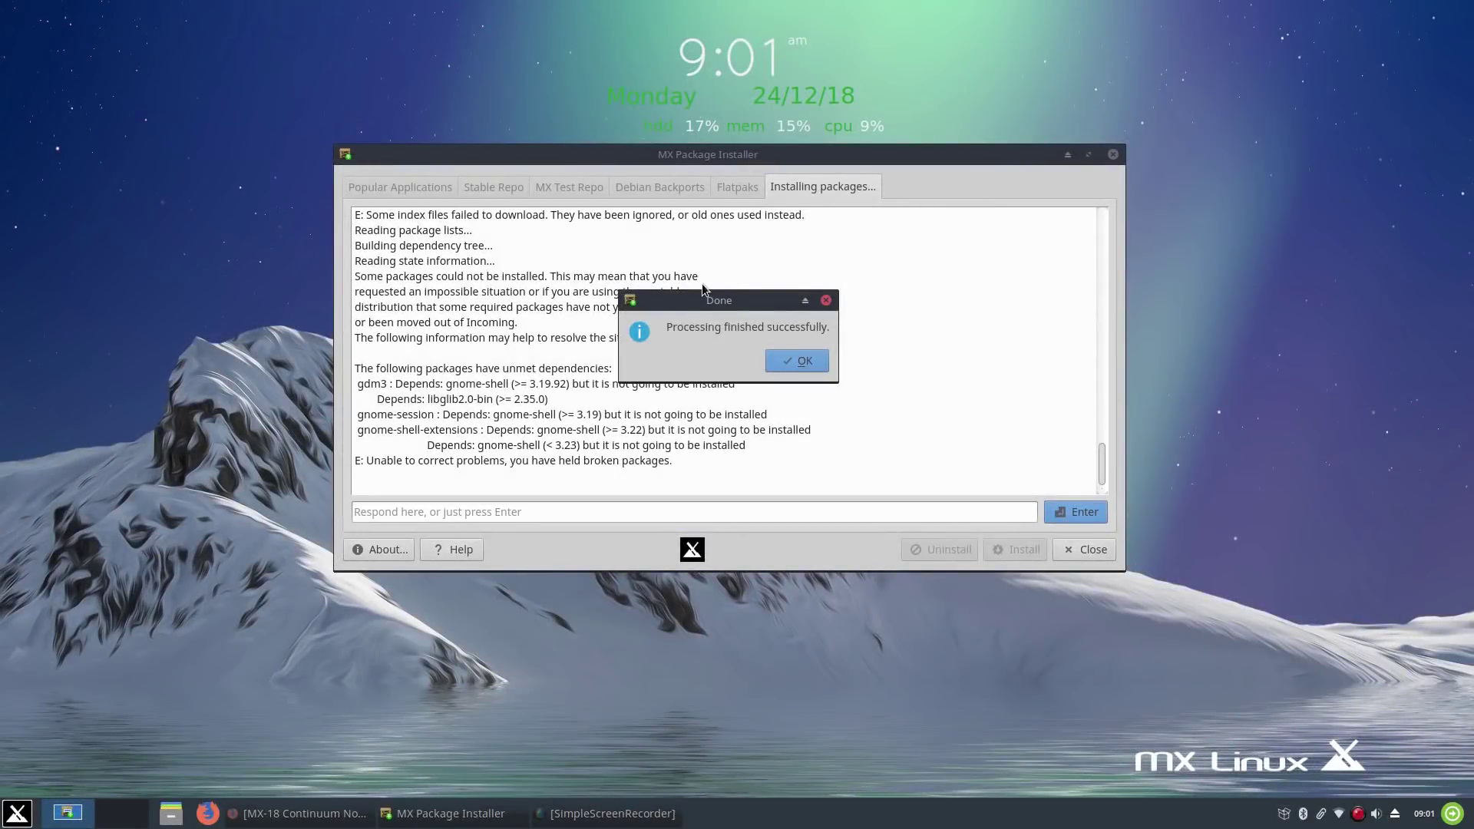
{"action": "left_click_drag", "start_coordinate": [699, 298], "coordinate": [880, 227]}
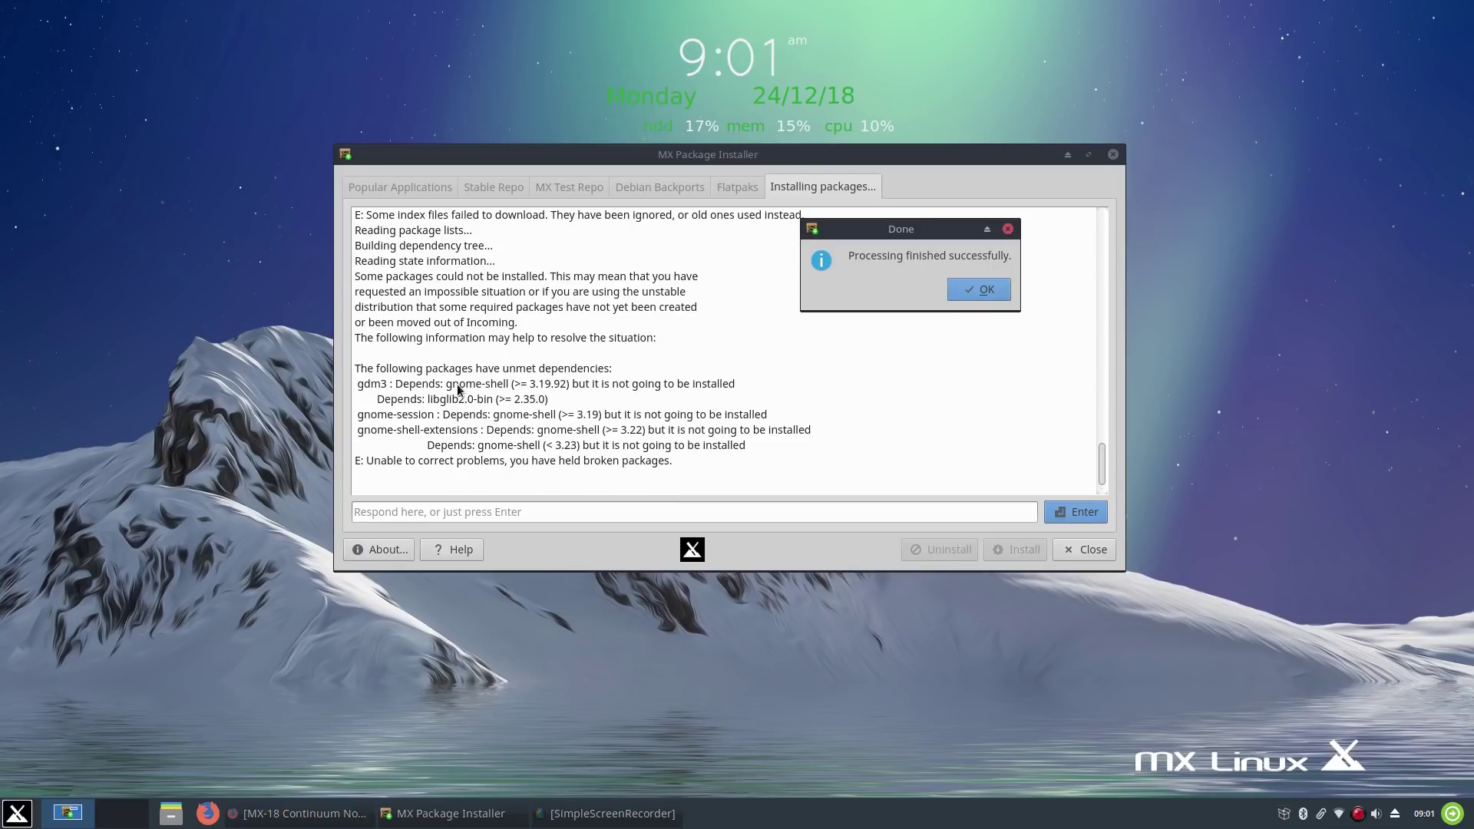
{"action": "left_click_drag", "start_coordinate": [889, 230], "coordinate": [681, 305]}
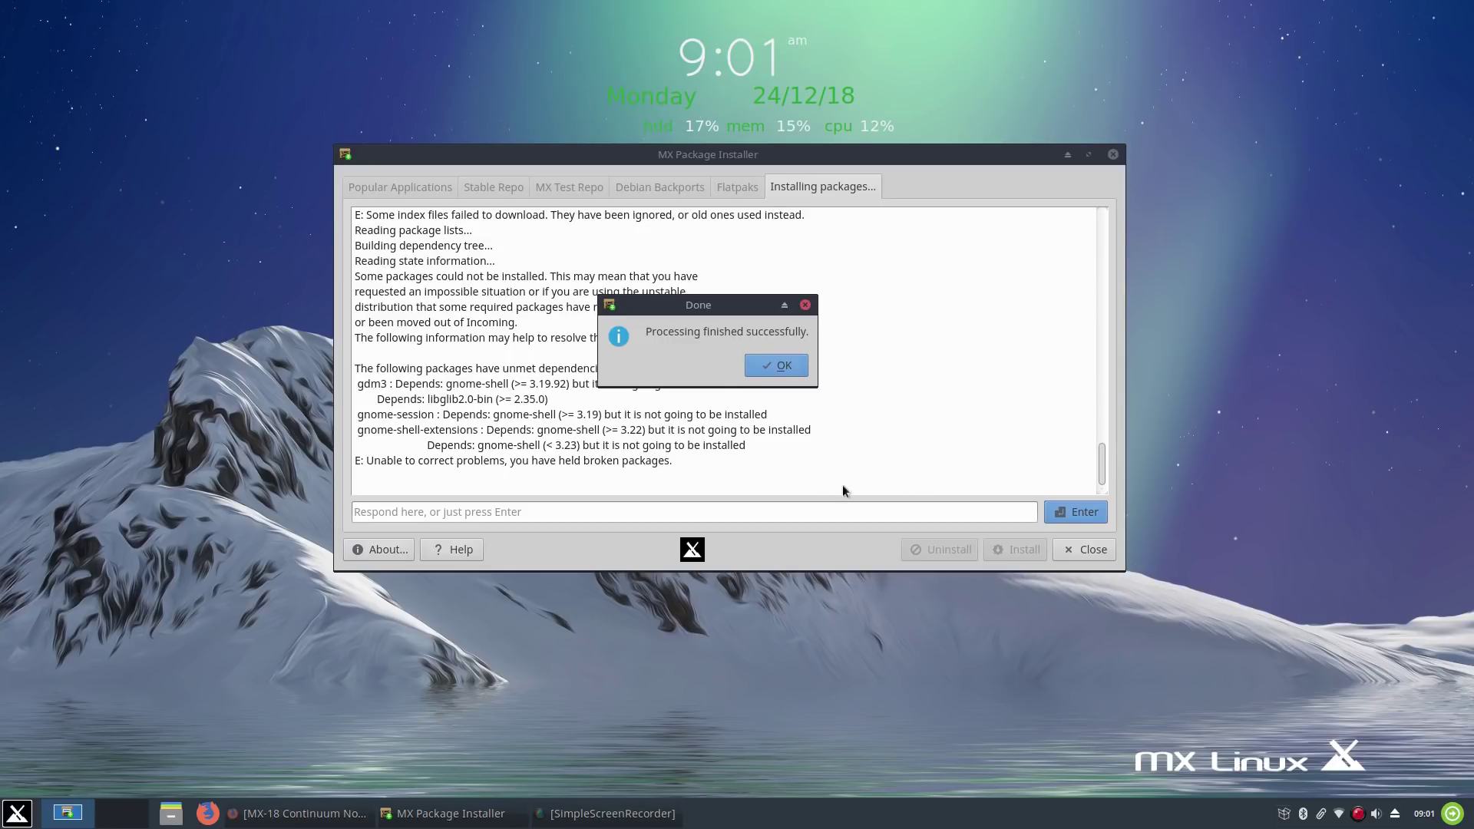
{"action": "left_click", "coordinate": [776, 366]}
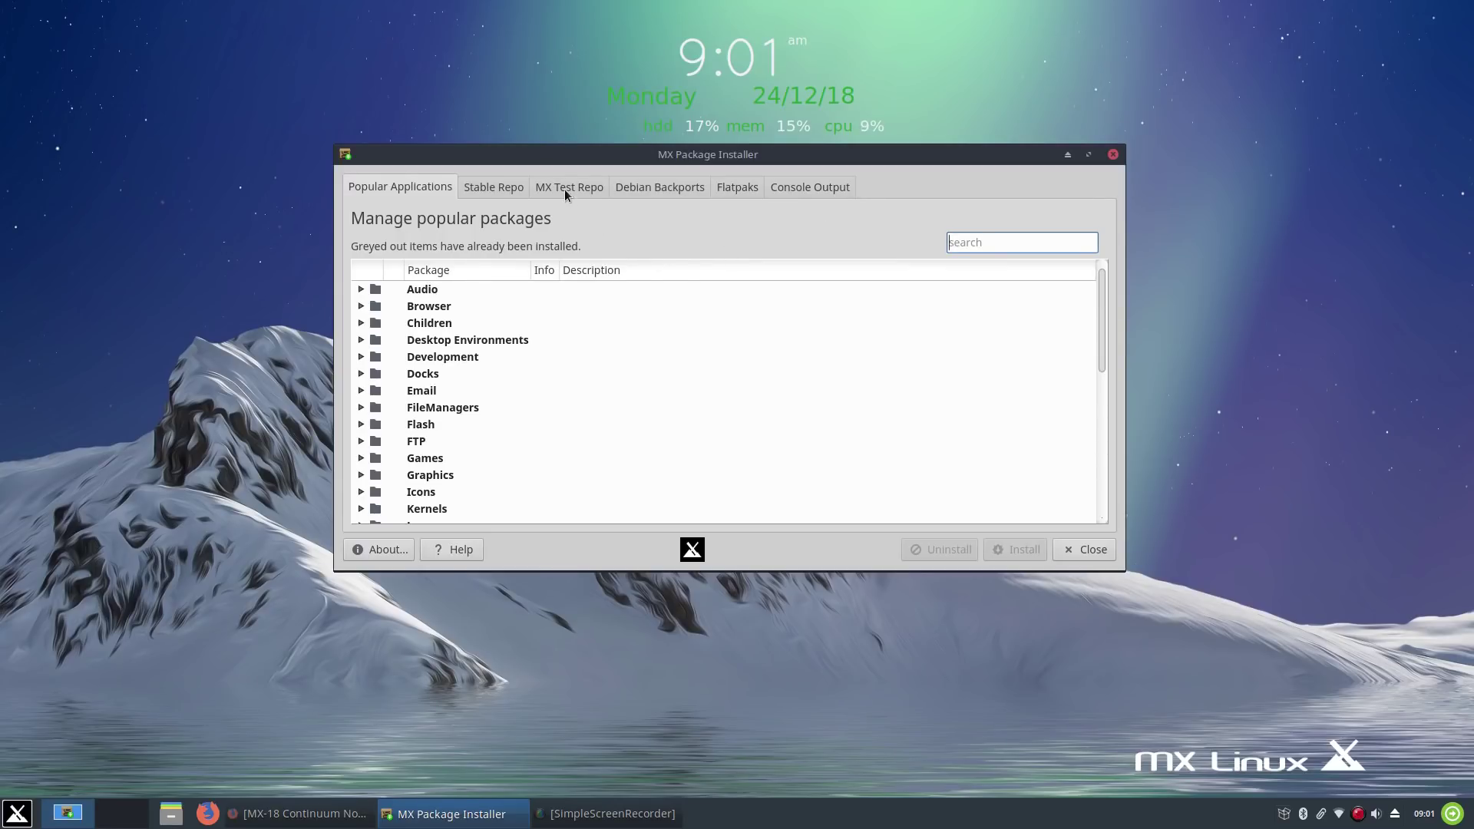
- Load the Debian Backports package list, accept its warning, and search it for "gnome"
{"action": "left_click", "coordinate": [656, 187]}
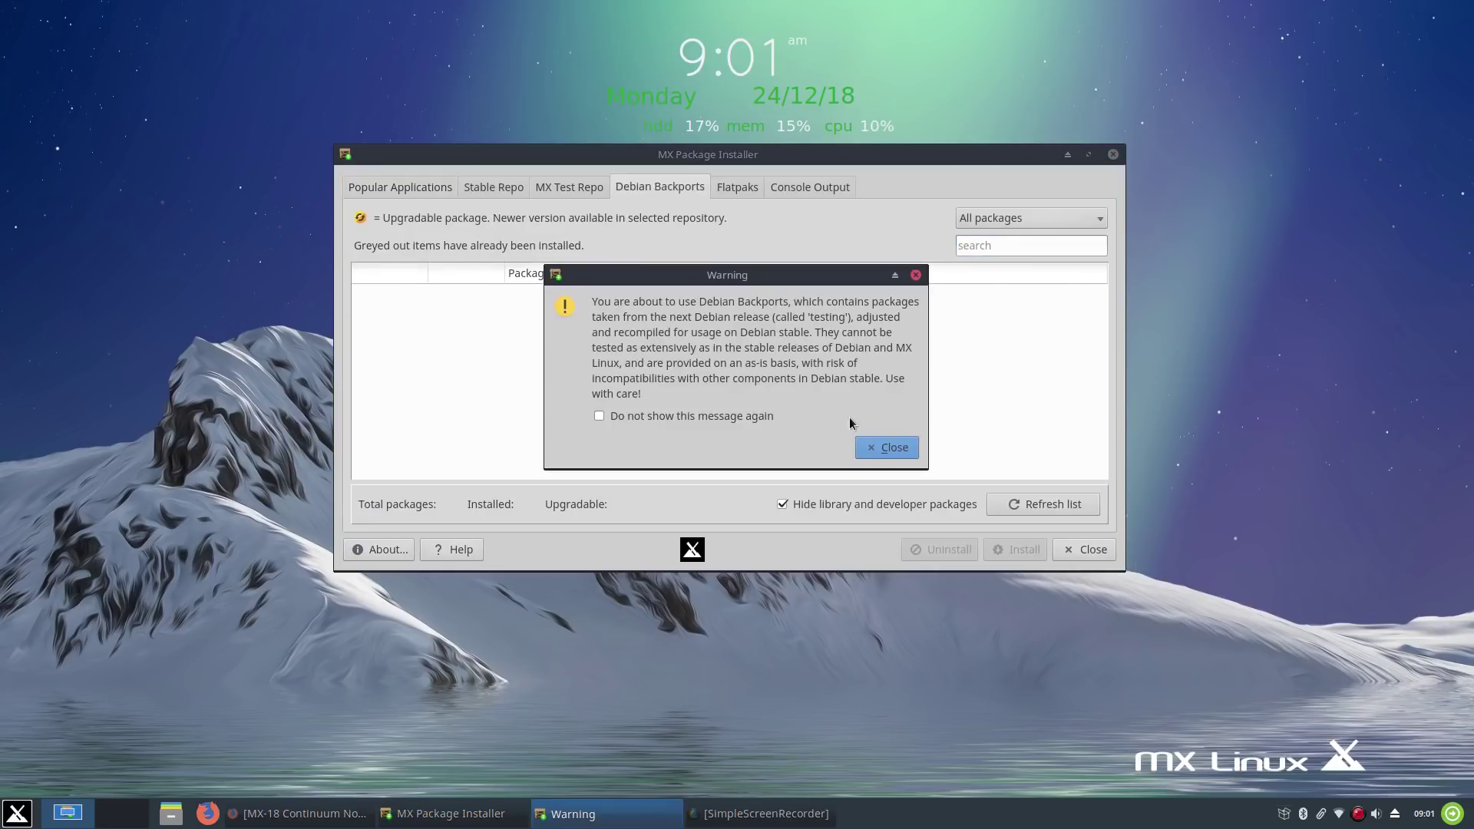
{"action": "left_click", "coordinate": [872, 451]}
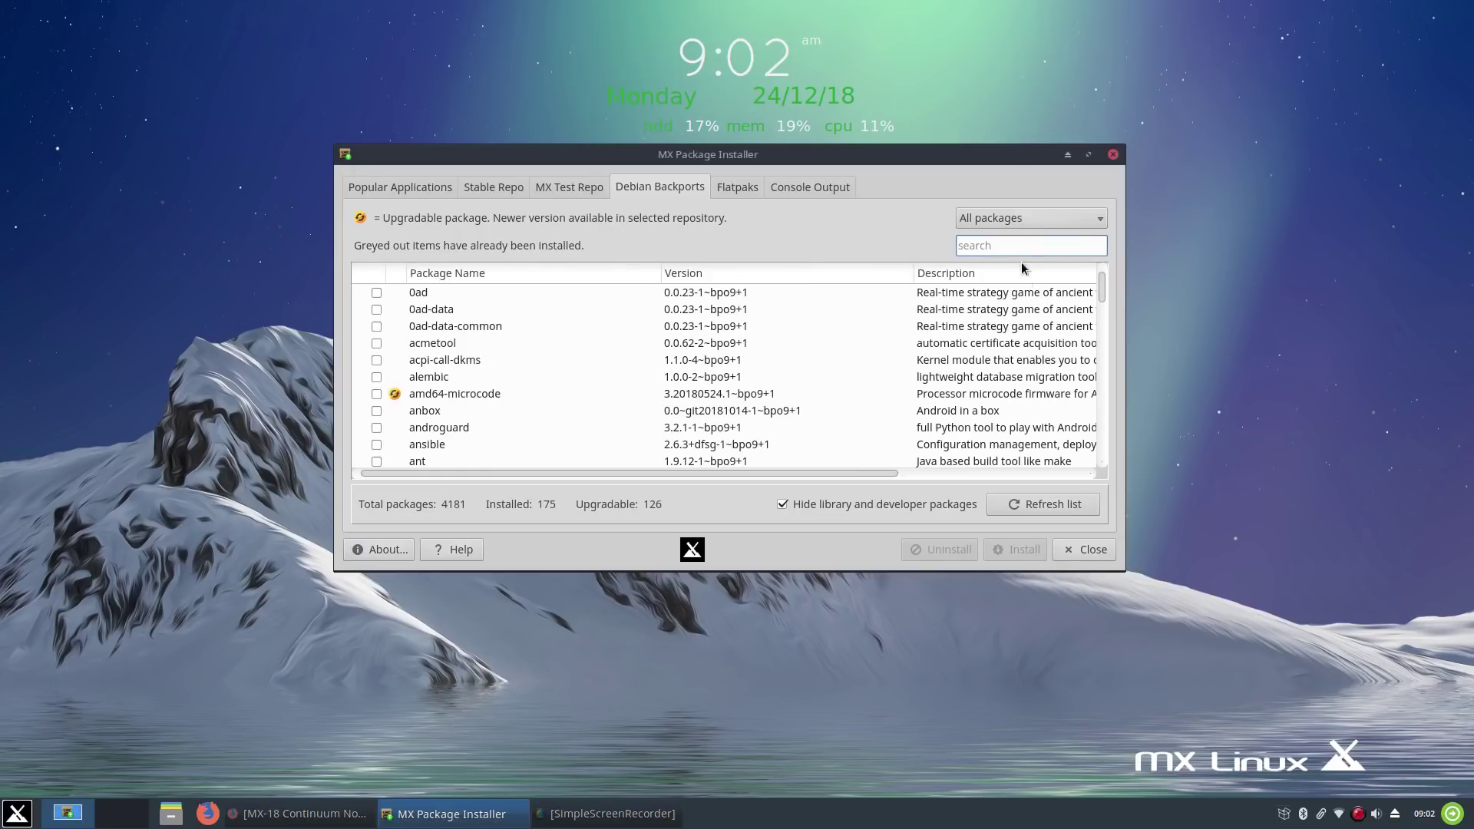
{"action": "type", "text": "gnome"}
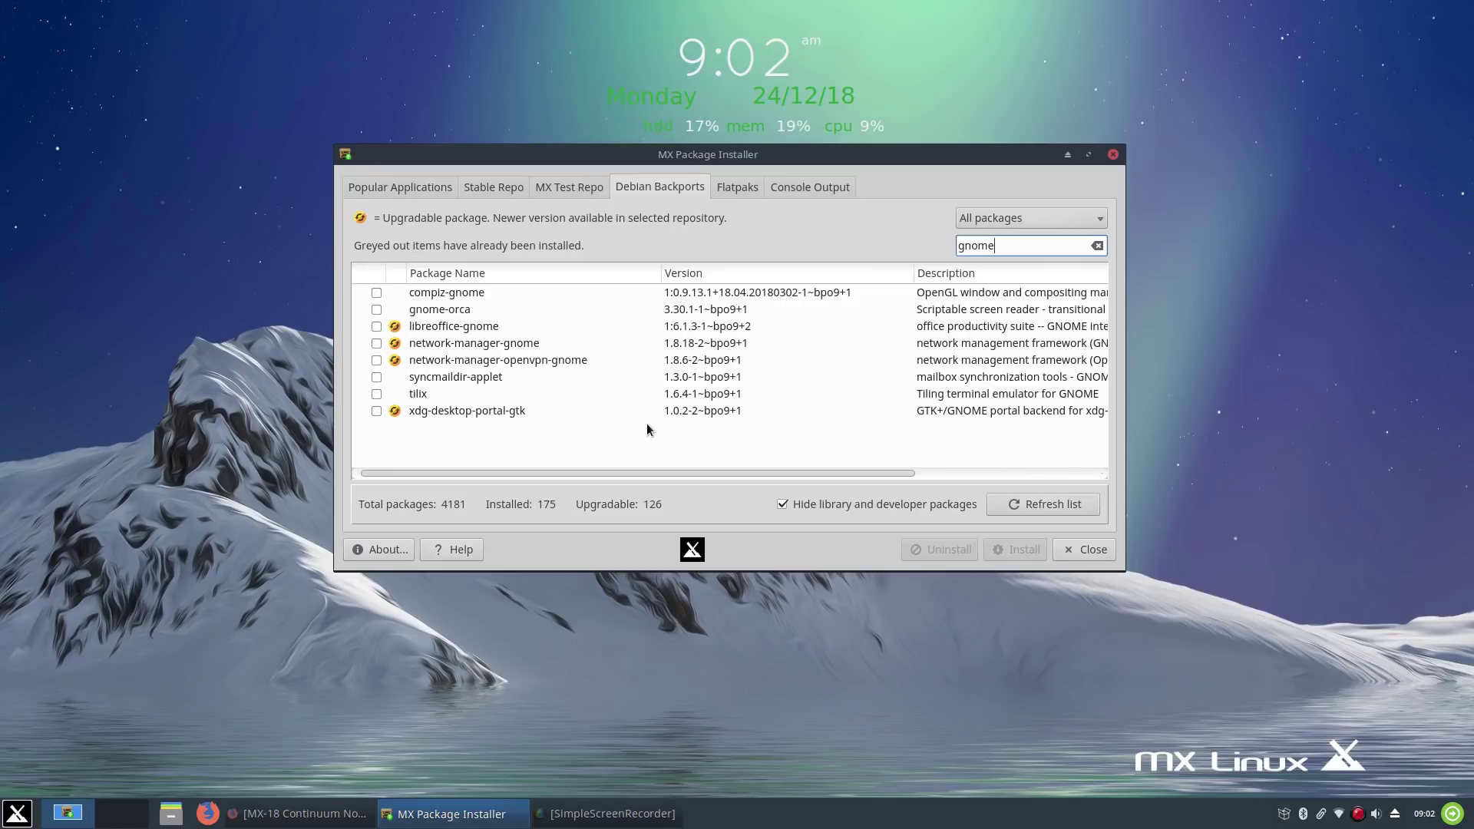
- Search the Debian Backports packages for "desktop" instead and look through the matching packages
{"action": "key", "text": "BackSpace"}
{"action": "key", "text": "BackSpace"}
{"action": "key", "text": "BackSpace"}
{"action": "key", "text": "BackSpace"}
{"action": "key", "text": "BackSpace"}
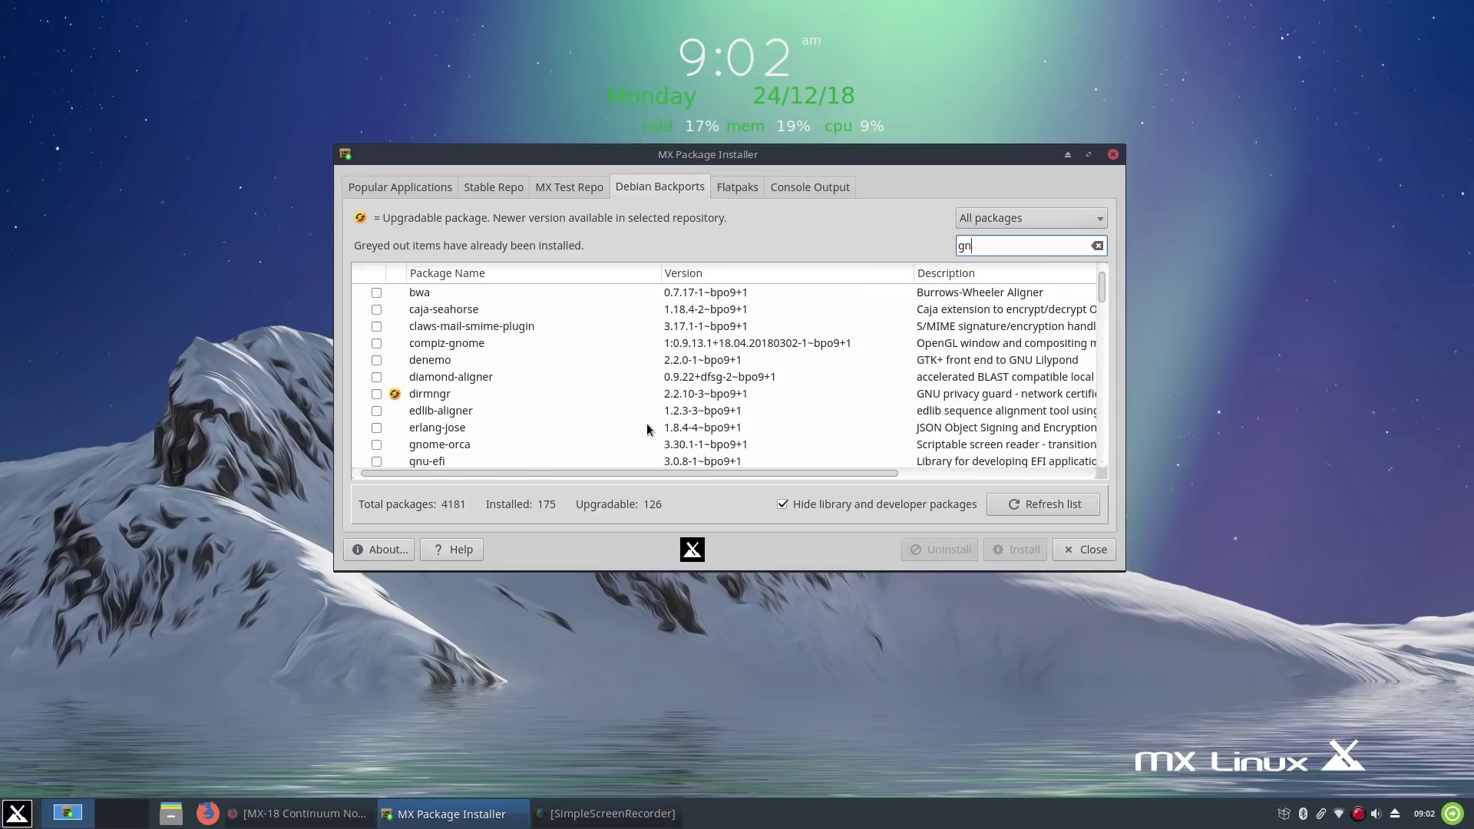
{"action": "type", "text": "des"}
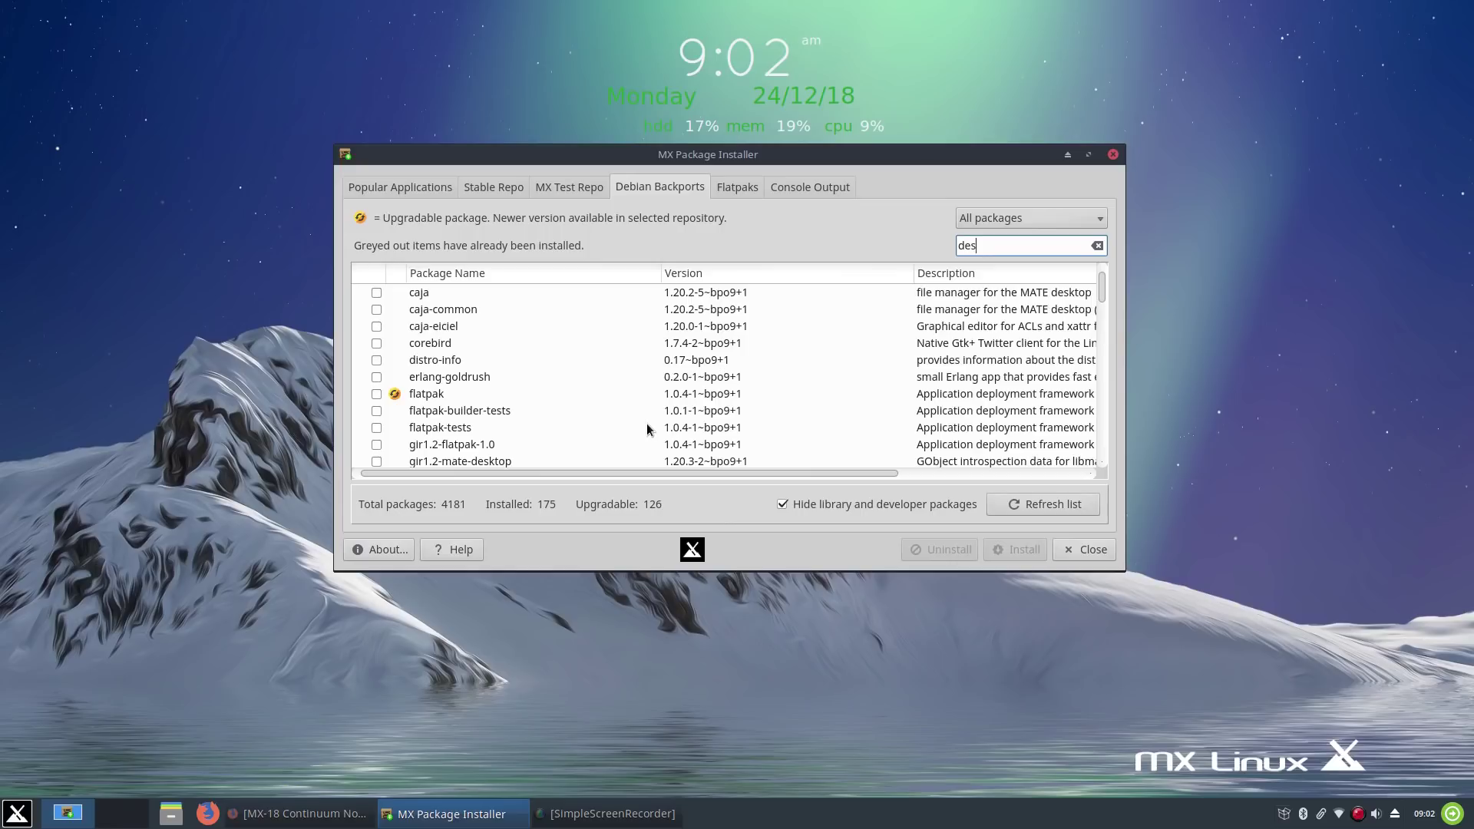
{"action": "type", "text": "ktop"}
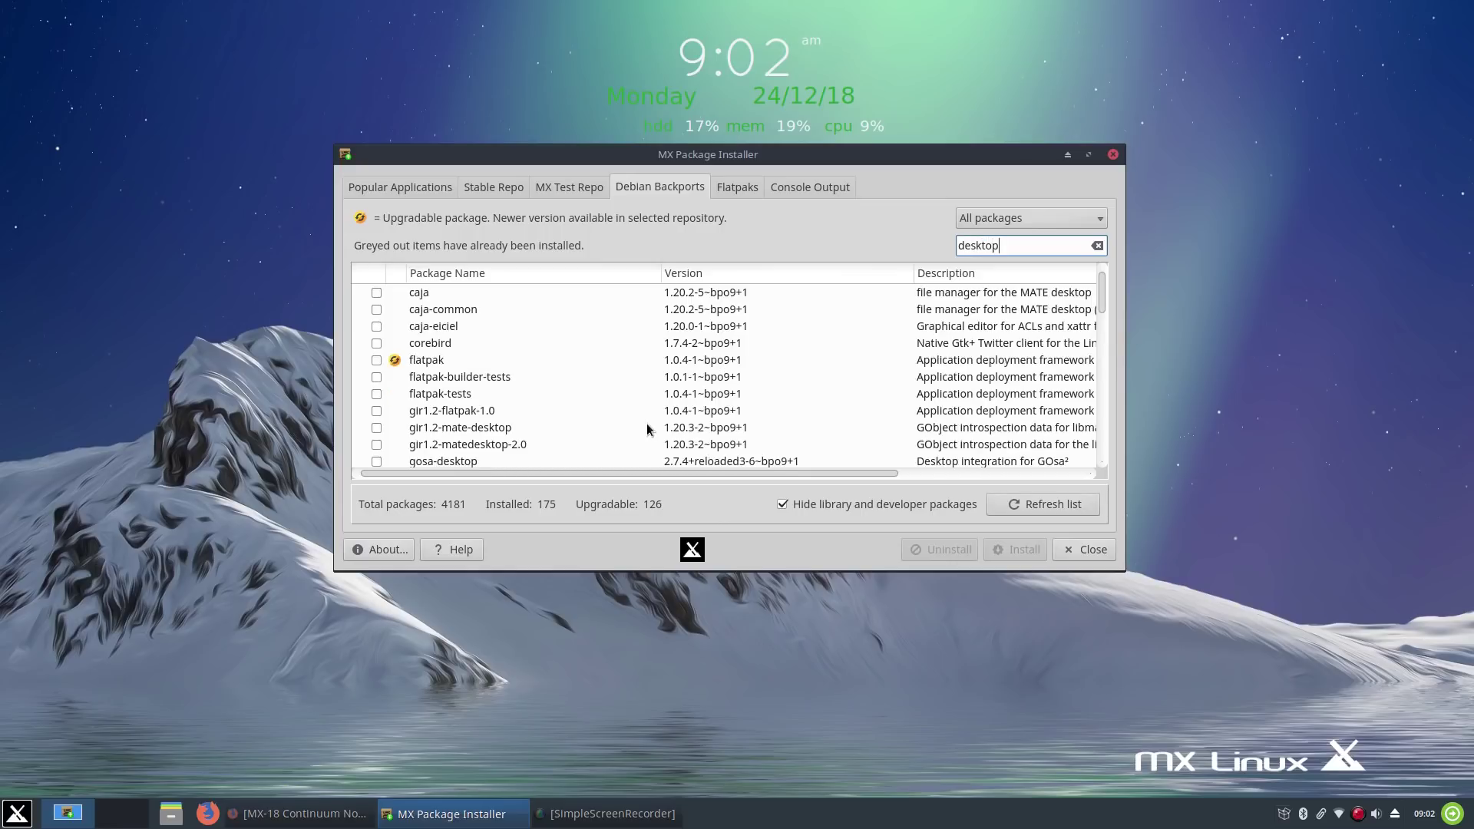
{"action": "scroll", "coordinate": [582, 390], "scroll_direction": "down", "scroll_amount": 5}
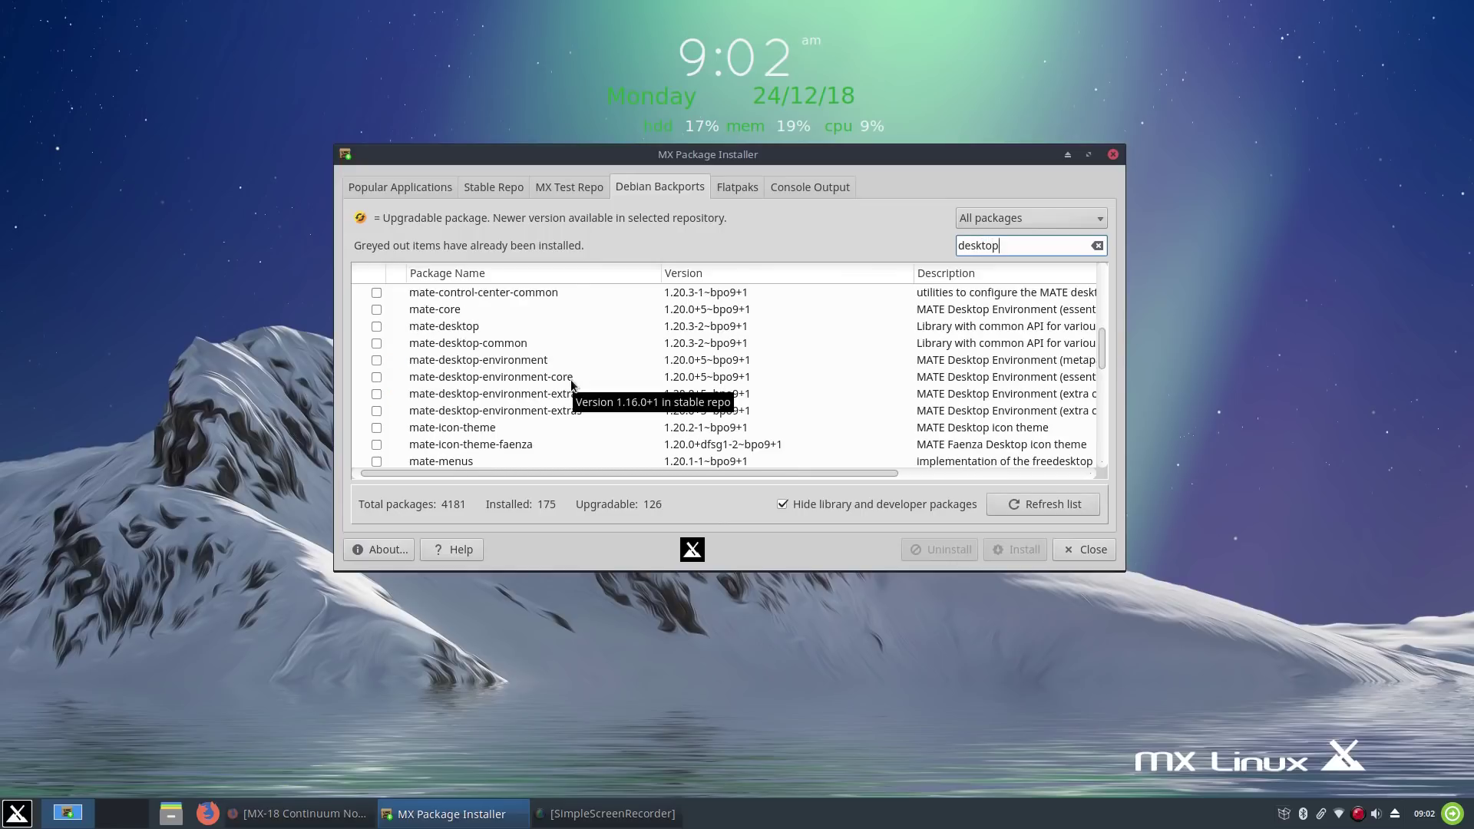
{"action": "scroll", "coordinate": [545, 370], "scroll_direction": "down", "scroll_amount": 6}
{"action": "scroll", "coordinate": [545, 370], "scroll_direction": "down", "scroll_amount": 2}
{"action": "scroll", "coordinate": [544, 370], "scroll_direction": "up", "scroll_amount": 12}
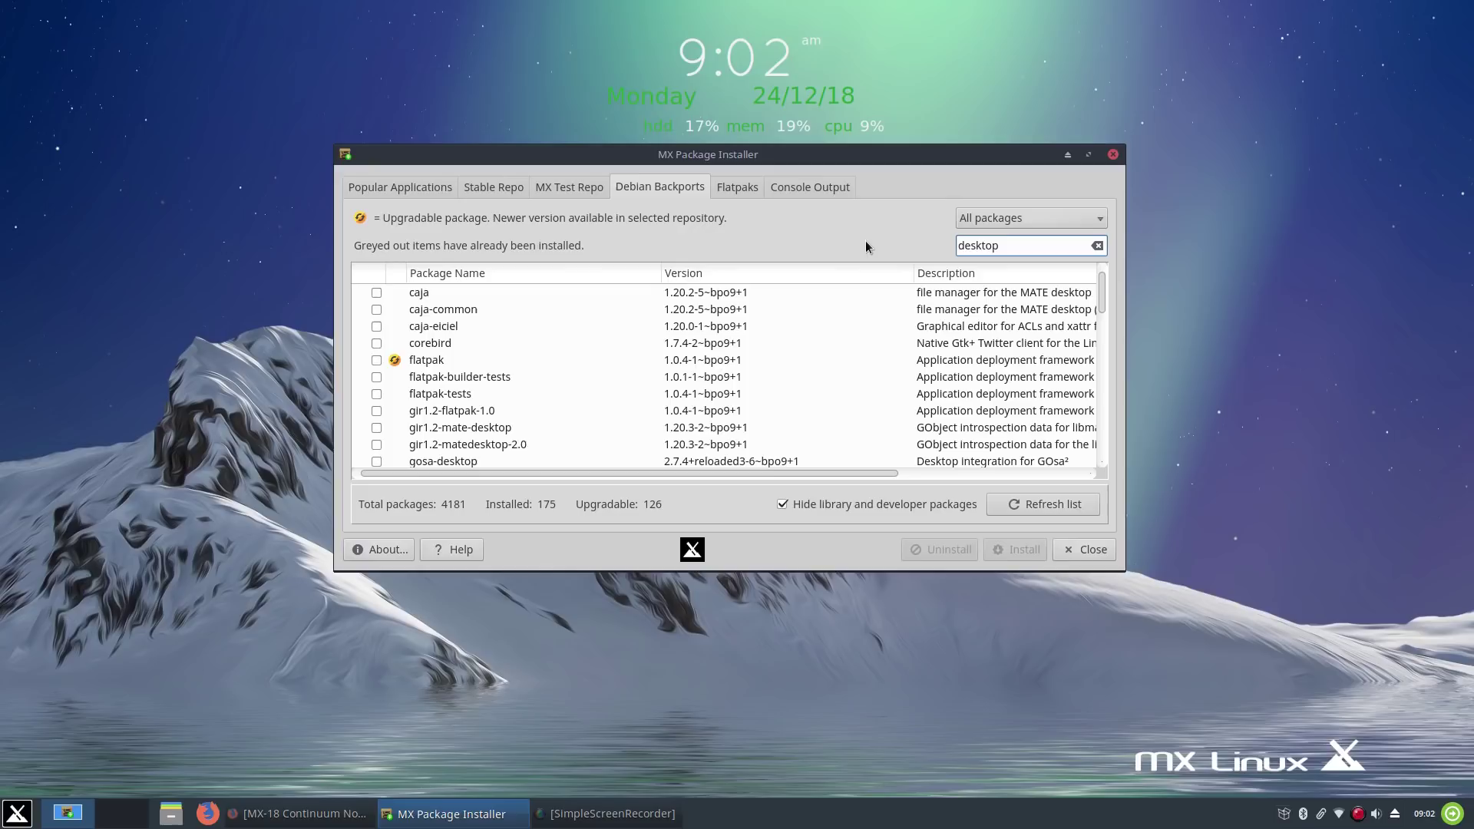
- Review the installer's console output, and view the Desktop Environments category among the popular applications
{"action": "left_click", "coordinate": [798, 190]}
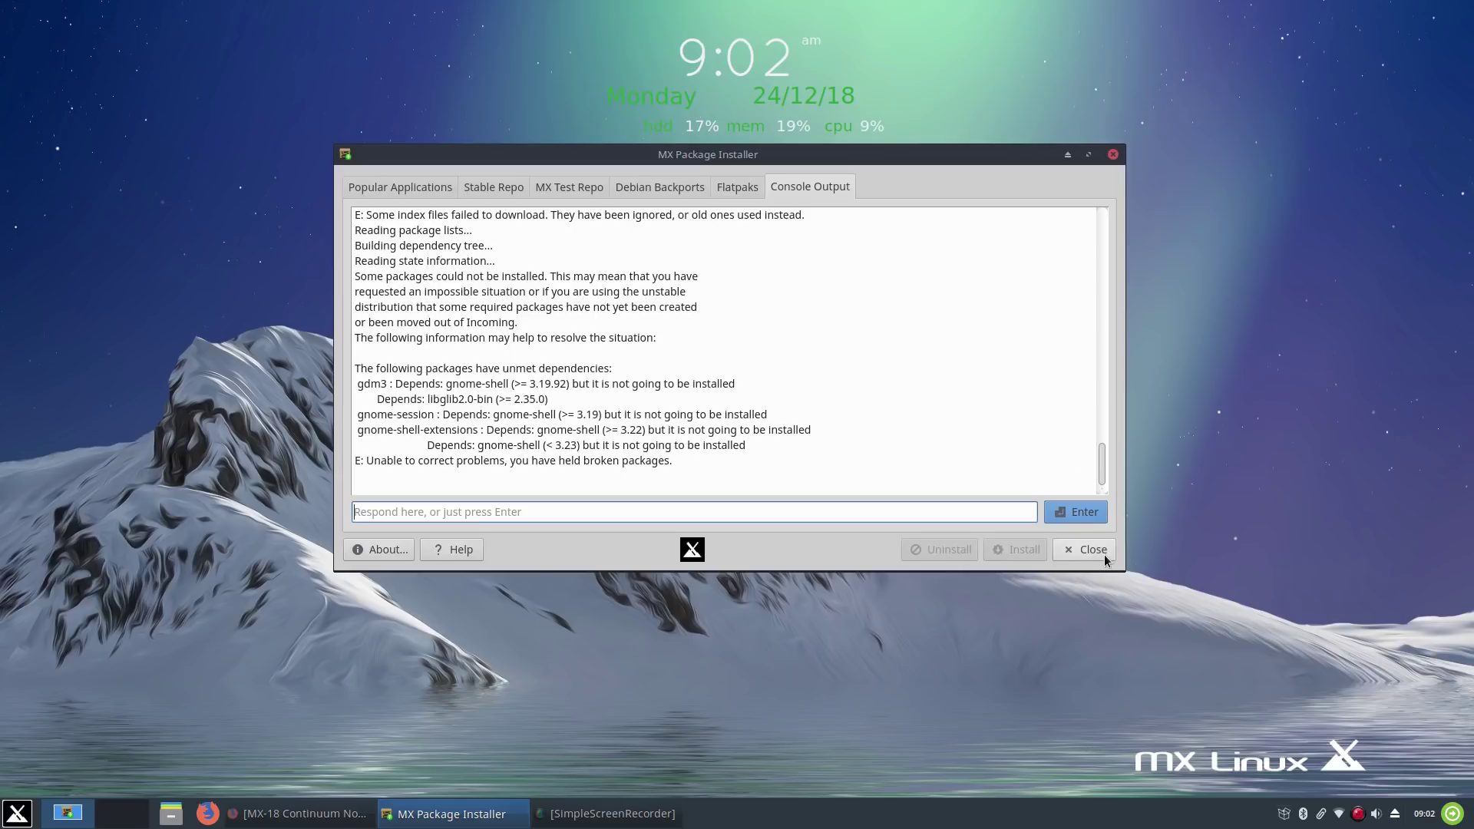
{"action": "left_click", "coordinate": [433, 192]}
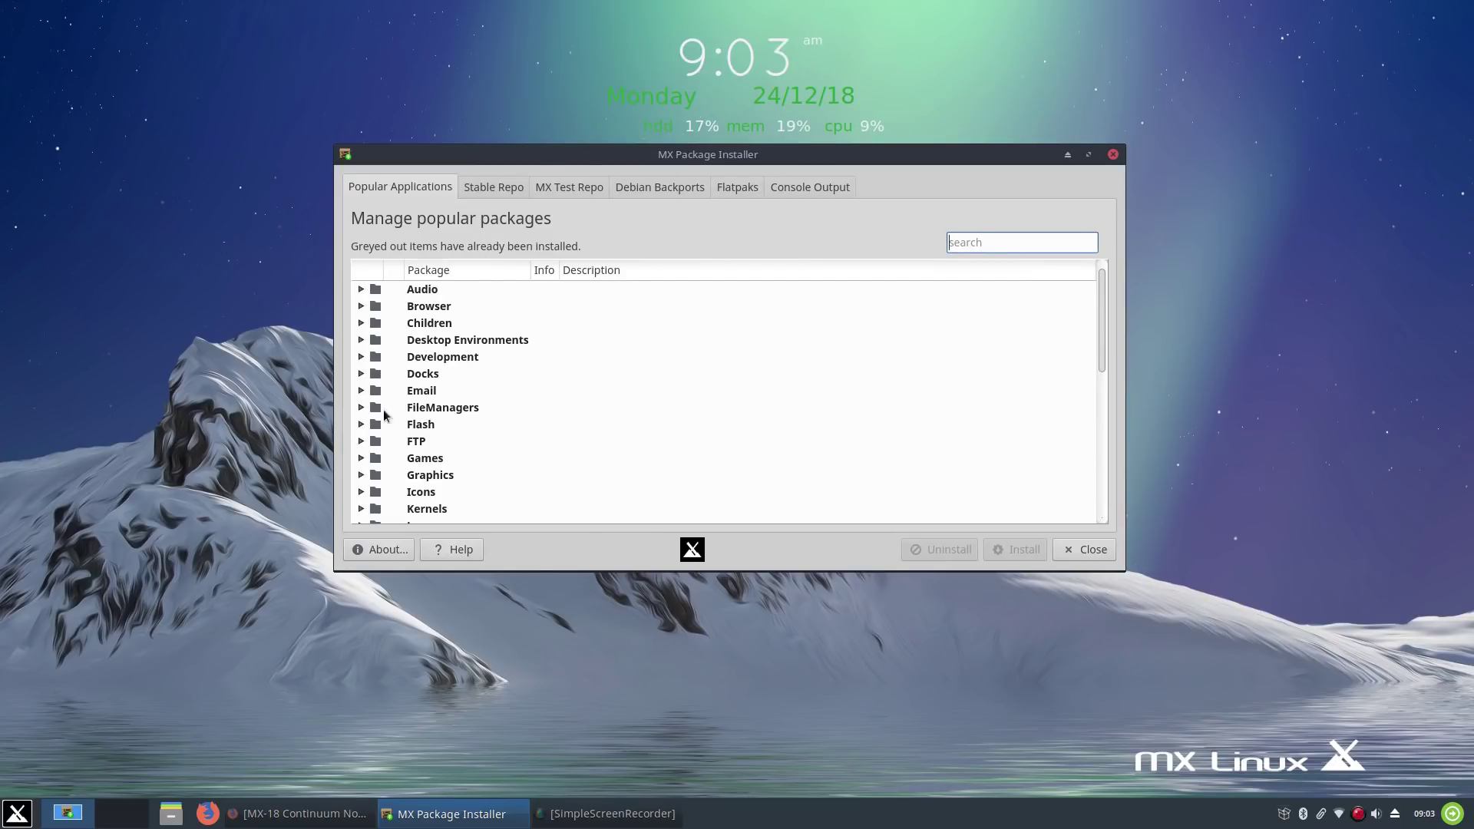
{"action": "left_click", "coordinate": [361, 340]}
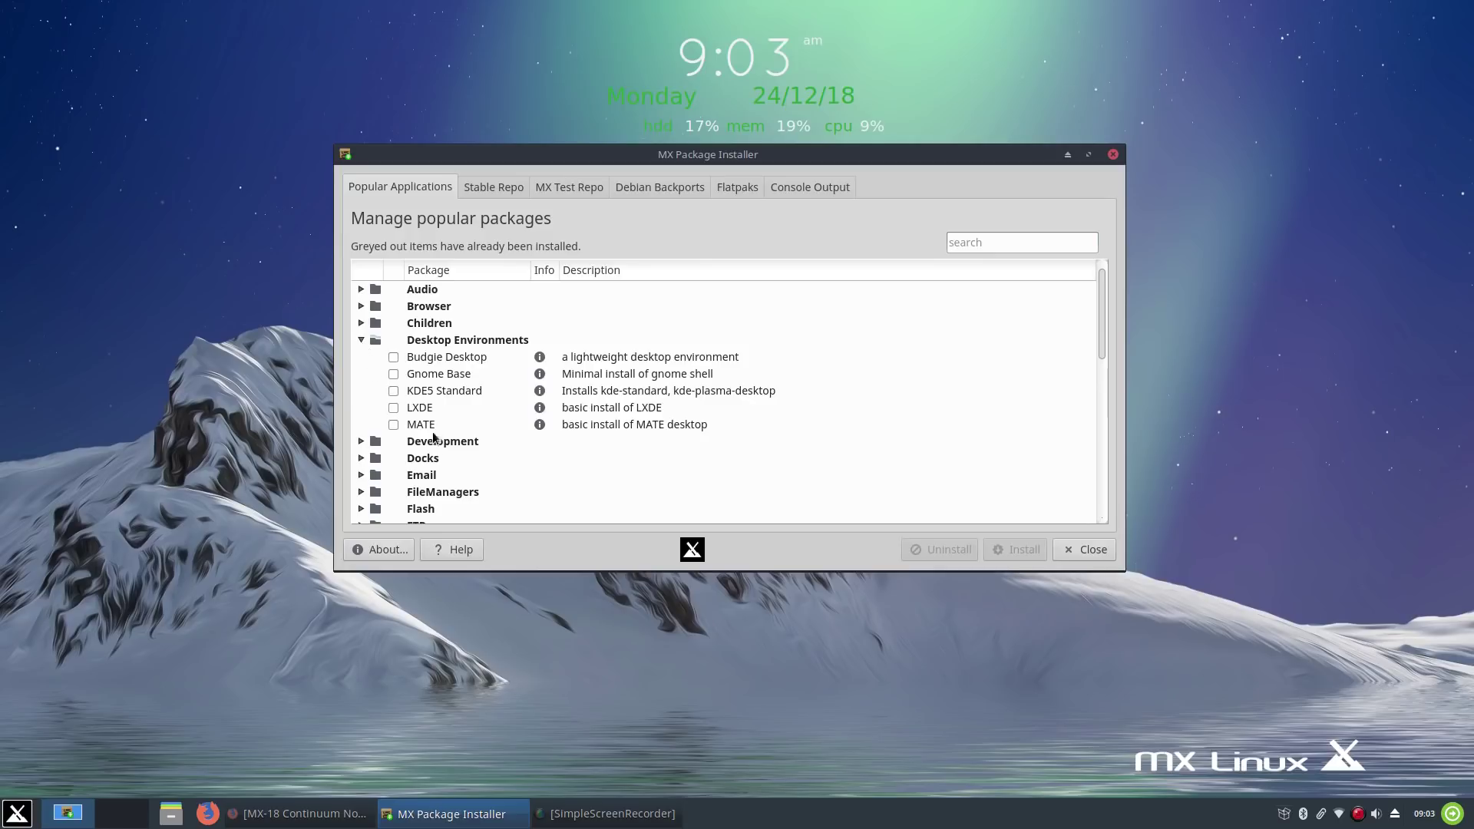
{"action": "left_click", "coordinate": [361, 339]}
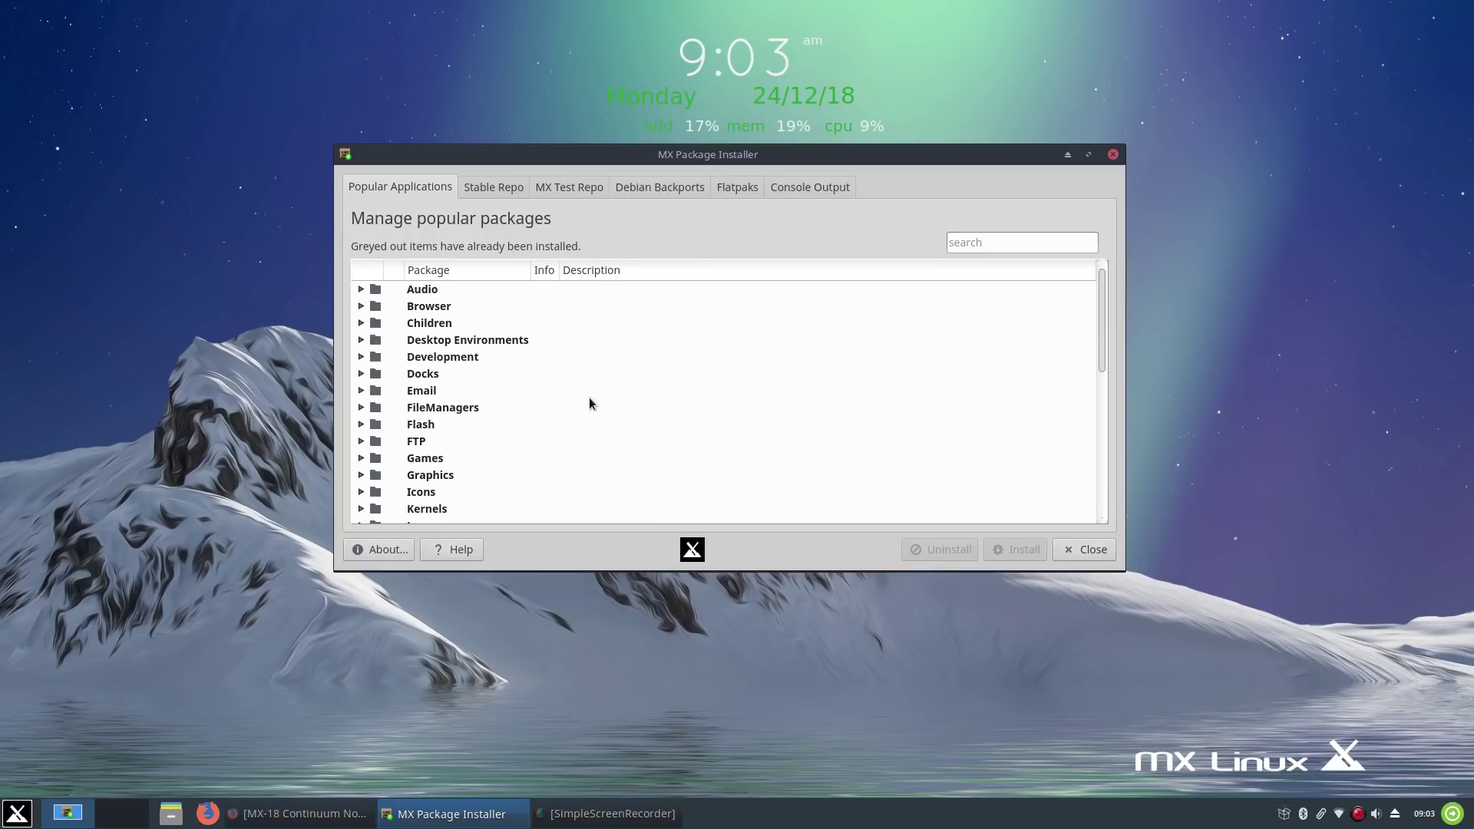
{"action": "left_click", "coordinate": [361, 339]}
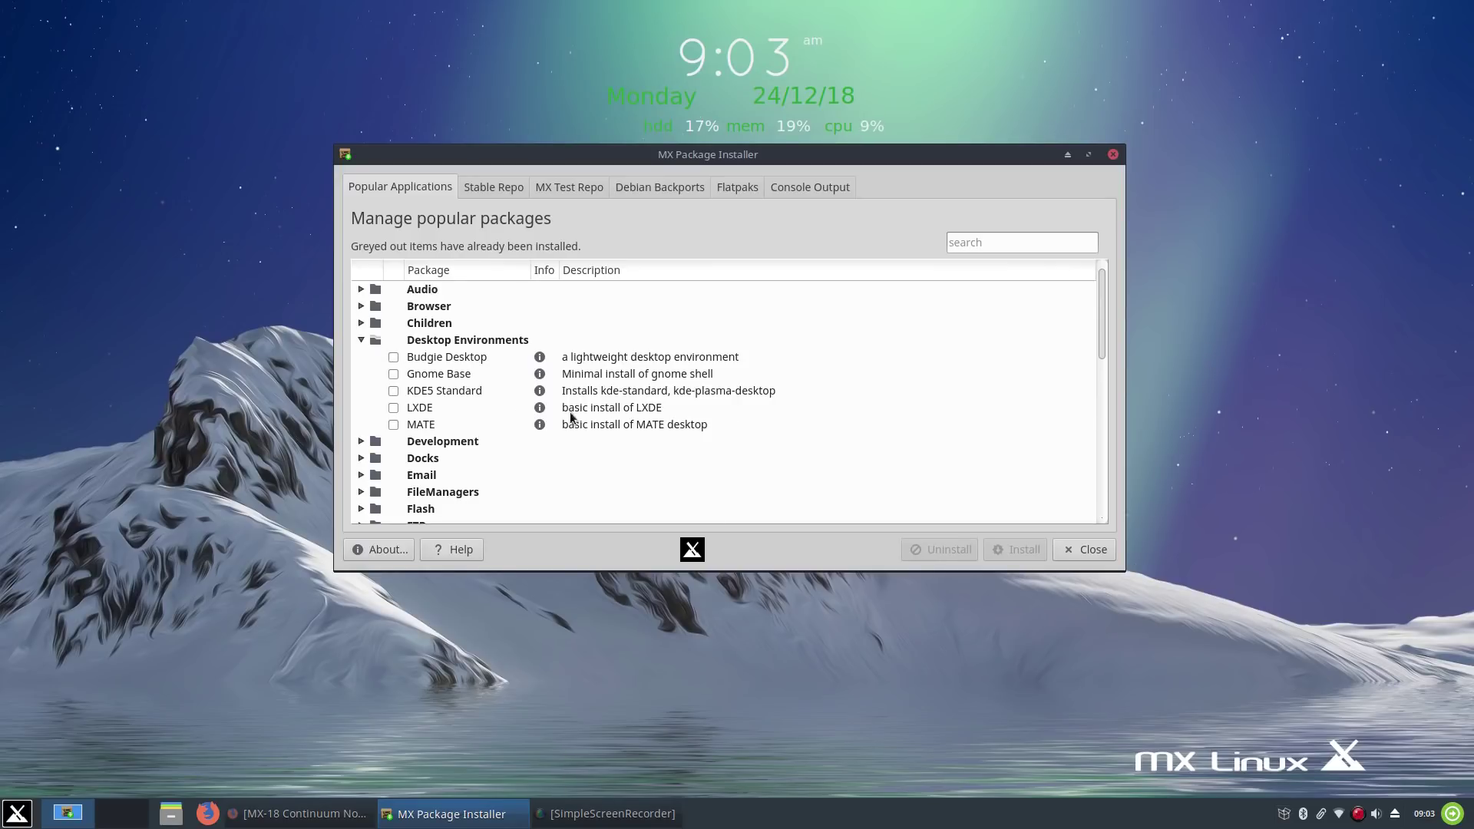
{"action": "left_click", "coordinate": [361, 339]}
- View the packages in the Wallpapers and Window Managers categories of the popular applications, and collapse both categories
{"action": "scroll", "coordinate": [492, 393], "scroll_direction": "down", "scroll_amount": 7}
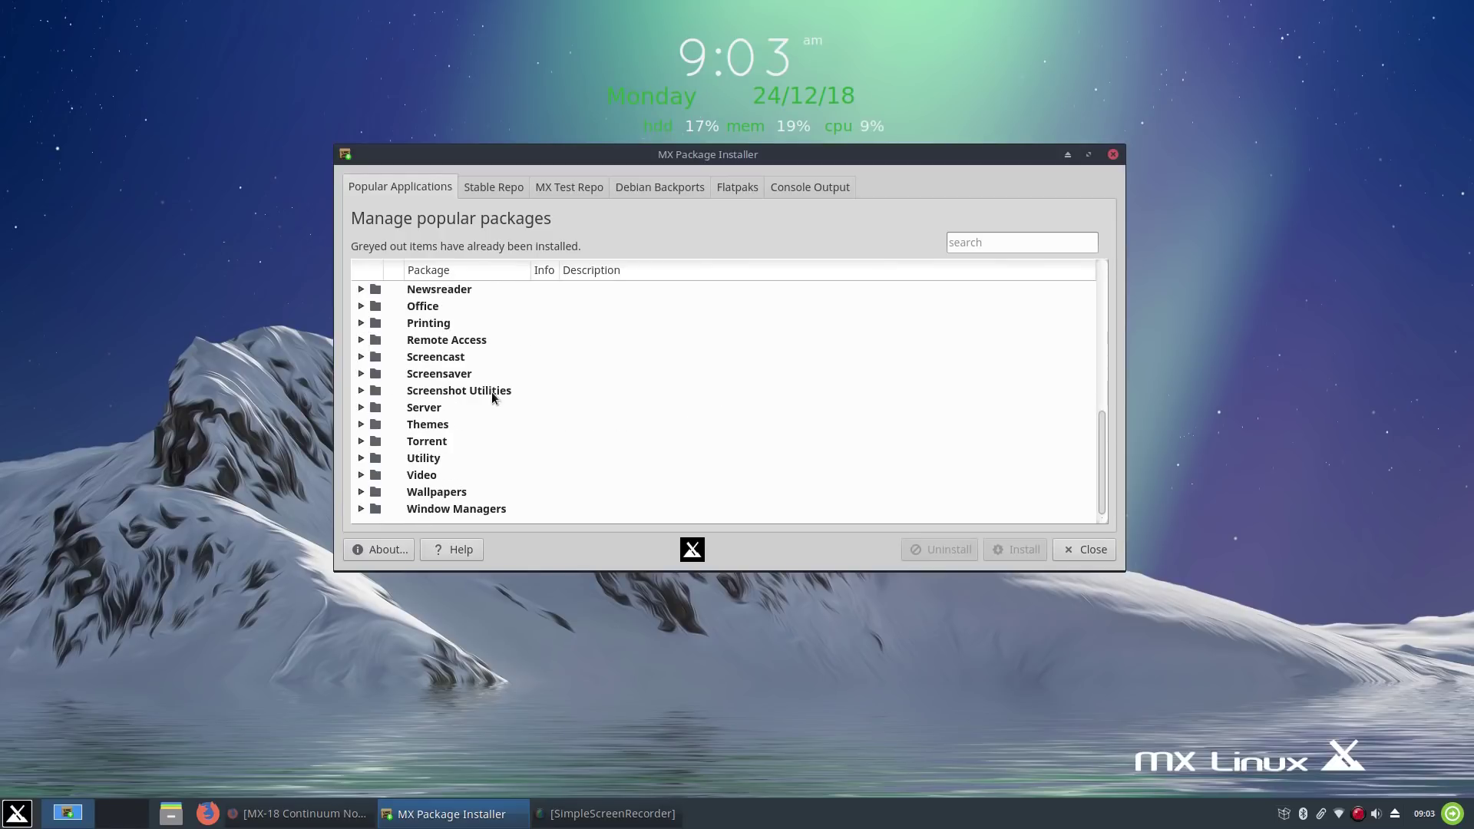
{"action": "left_click", "coordinate": [362, 492]}
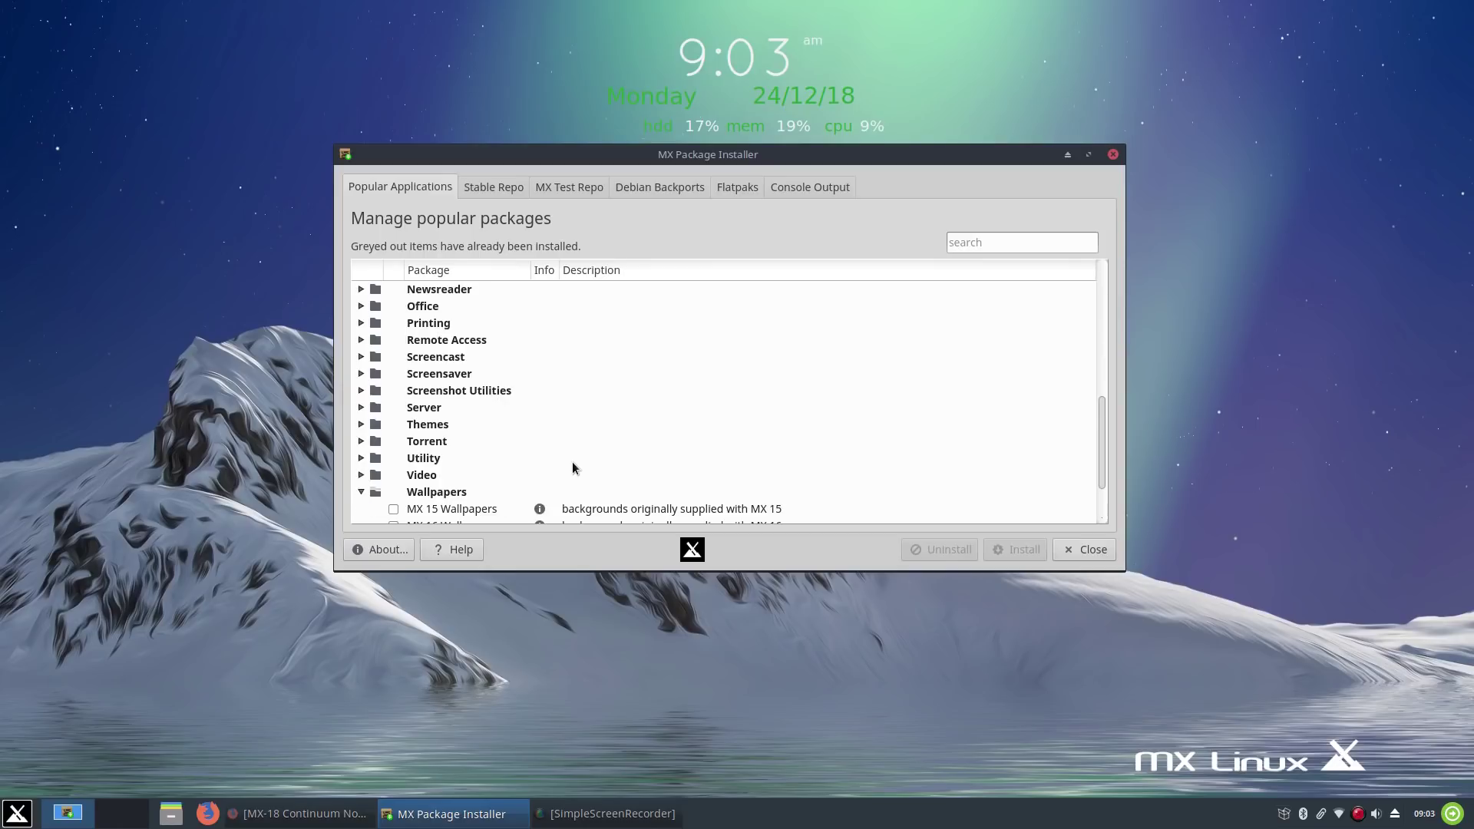
{"action": "scroll", "coordinate": [572, 465], "scroll_direction": "down", "scroll_amount": 2}
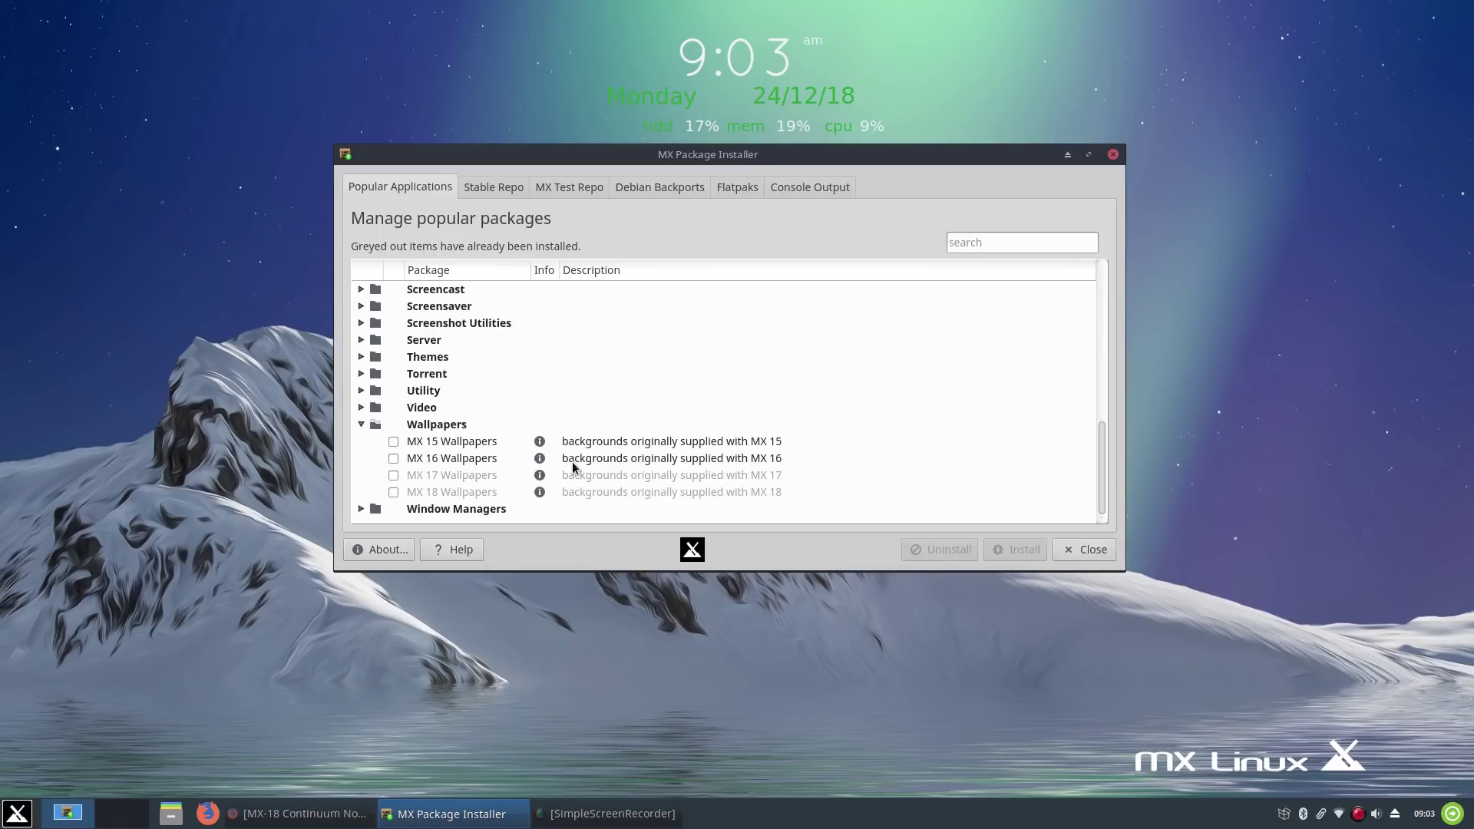
{"action": "left_click", "coordinate": [362, 509]}
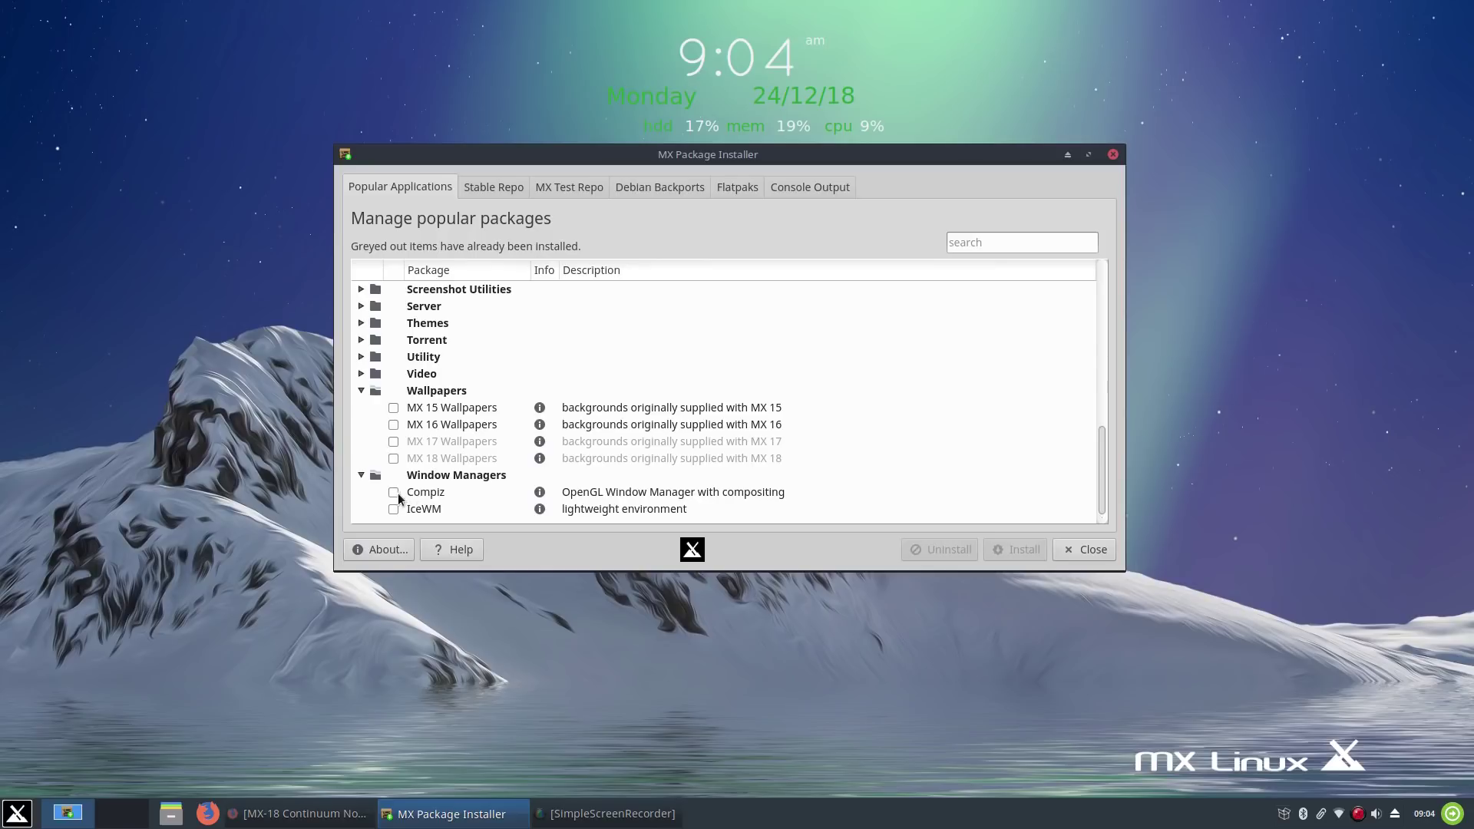
{"action": "left_click", "coordinate": [362, 479]}
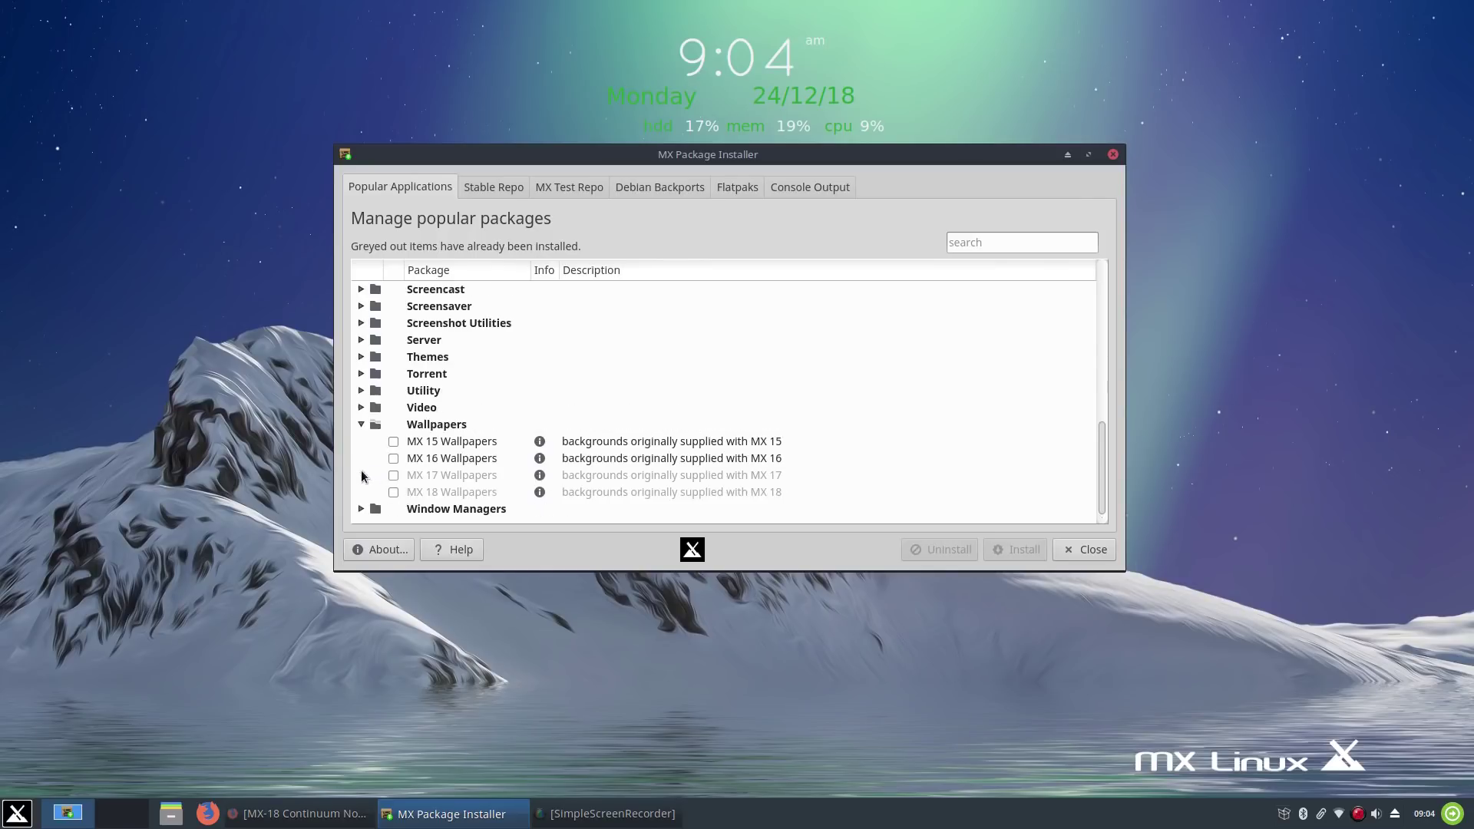
{"action": "left_click", "coordinate": [360, 424]}
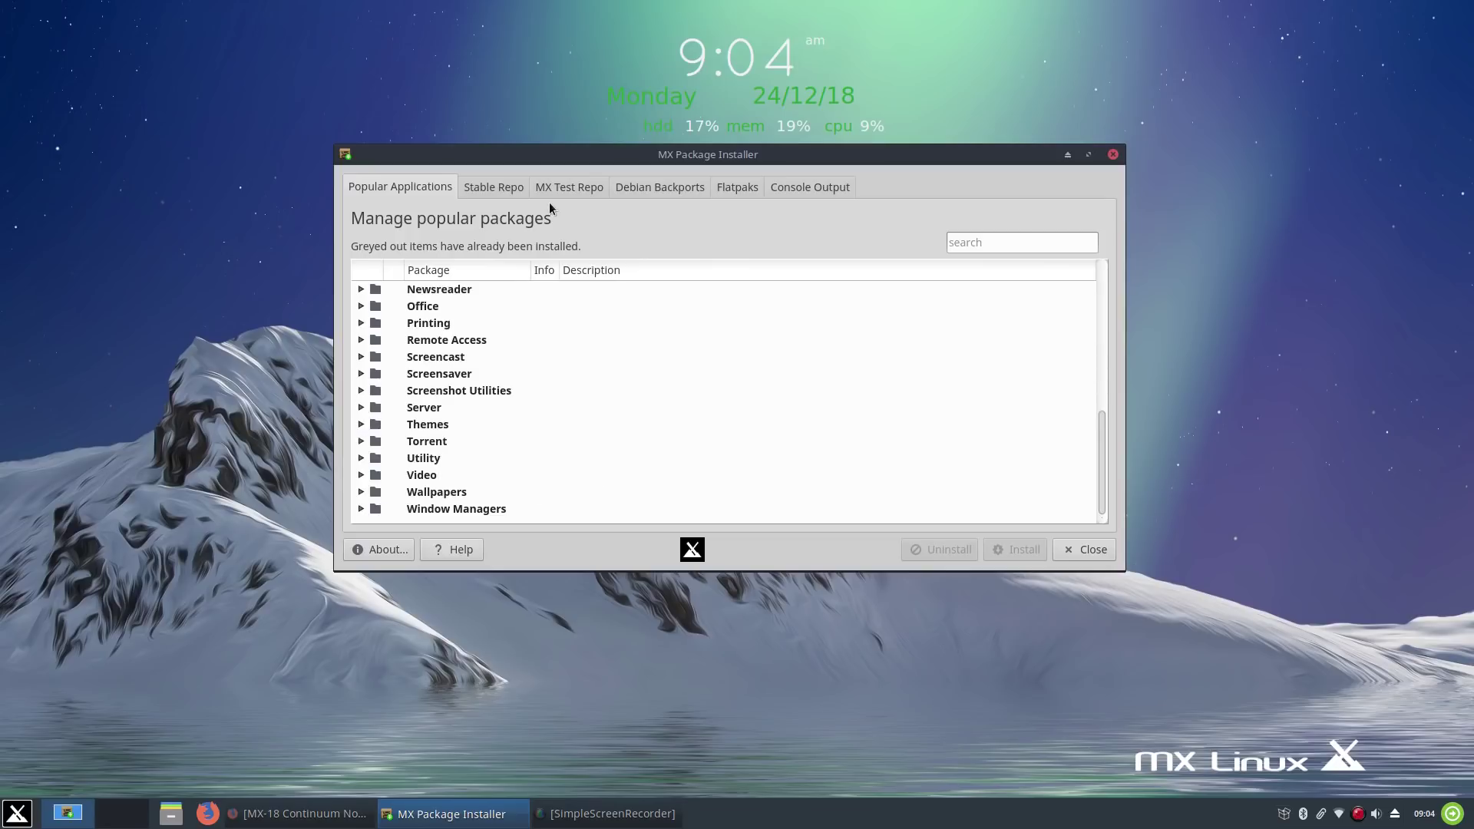
- Search the Stable Repo for "compiz" and look through the matching packages
{"action": "left_click", "coordinate": [496, 187]}
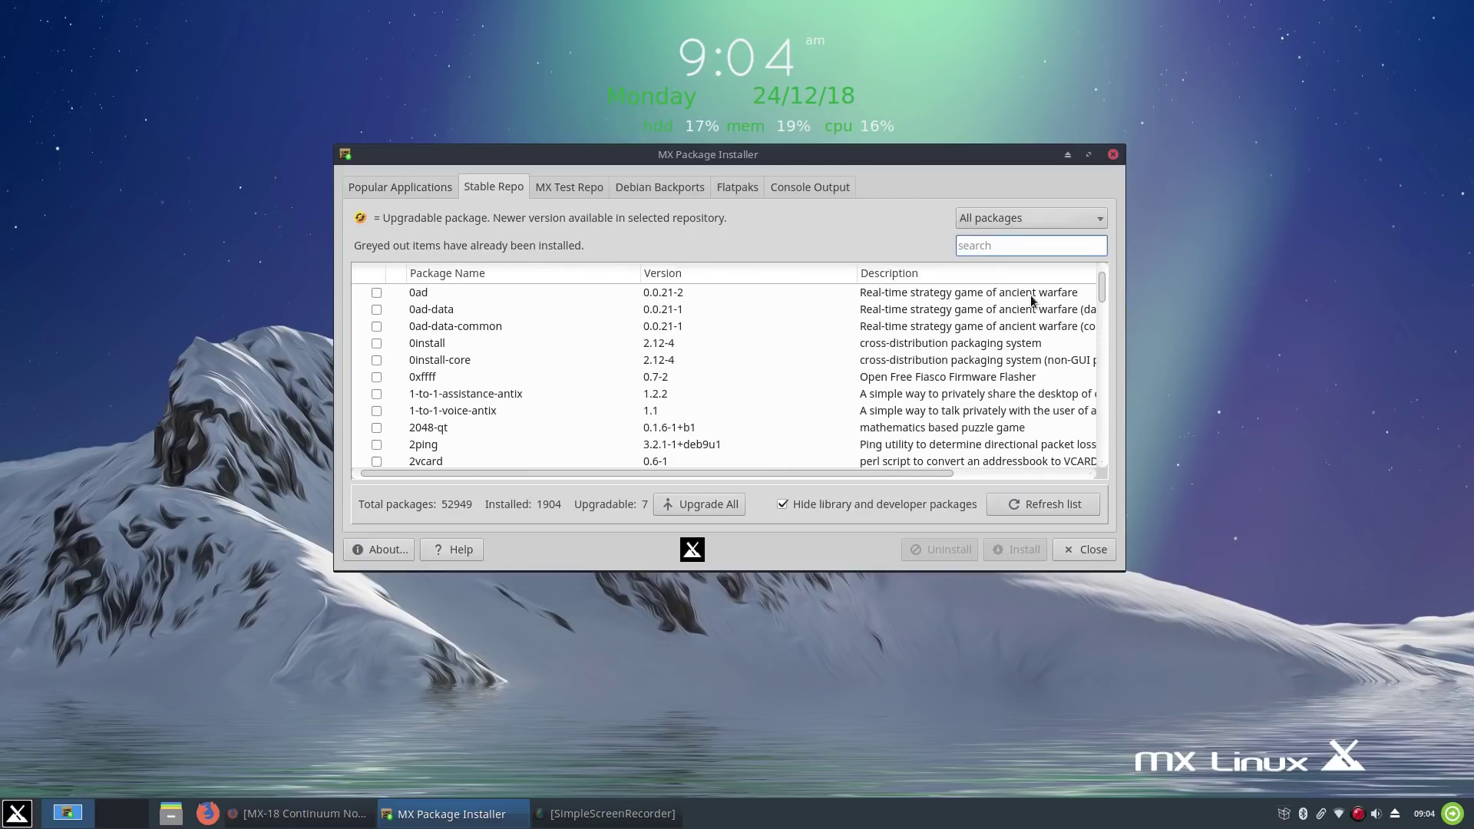
{"action": "type", "text": "co"}
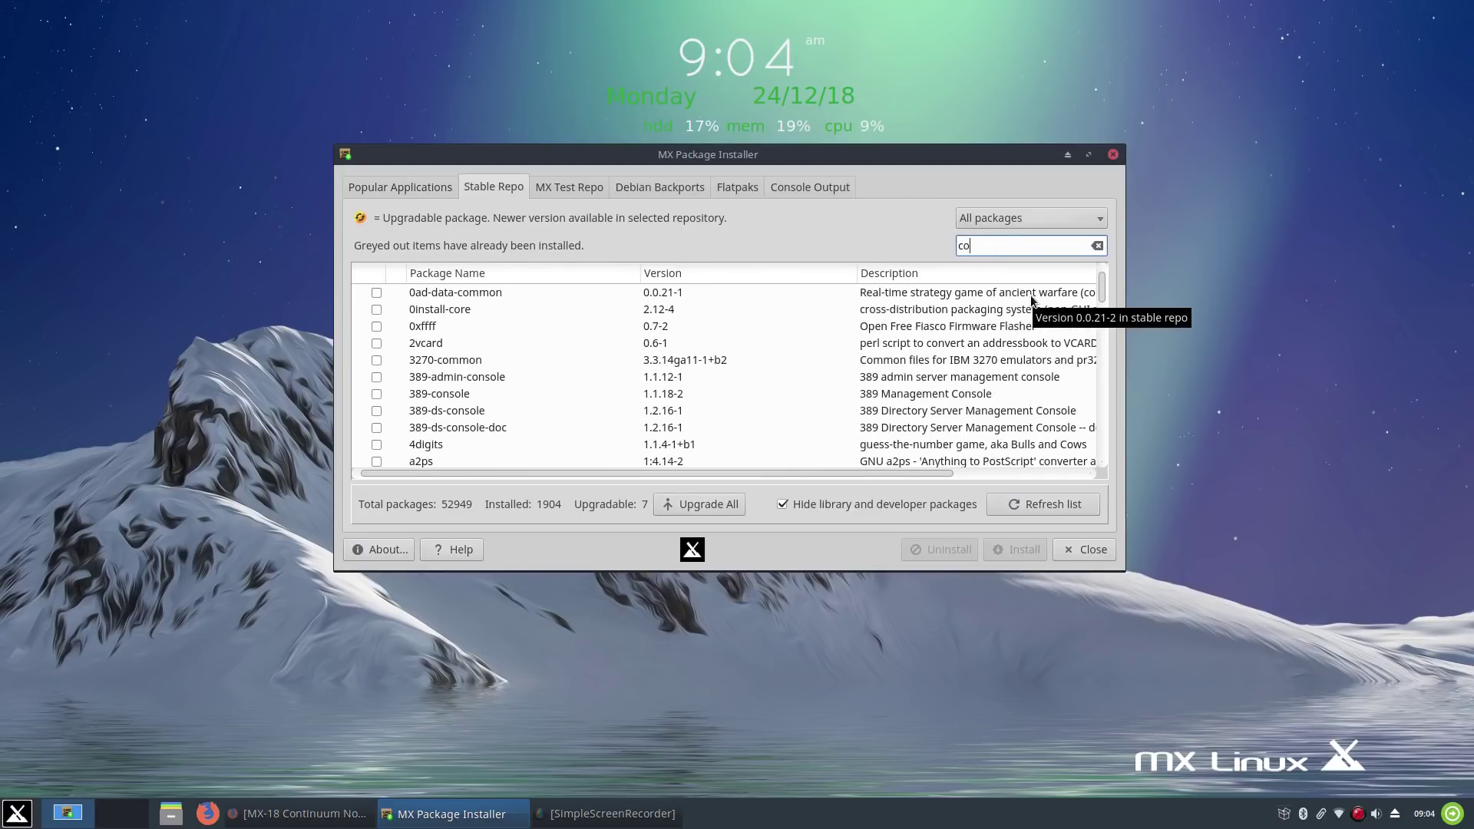
{"action": "type", "text": "mpiz"}
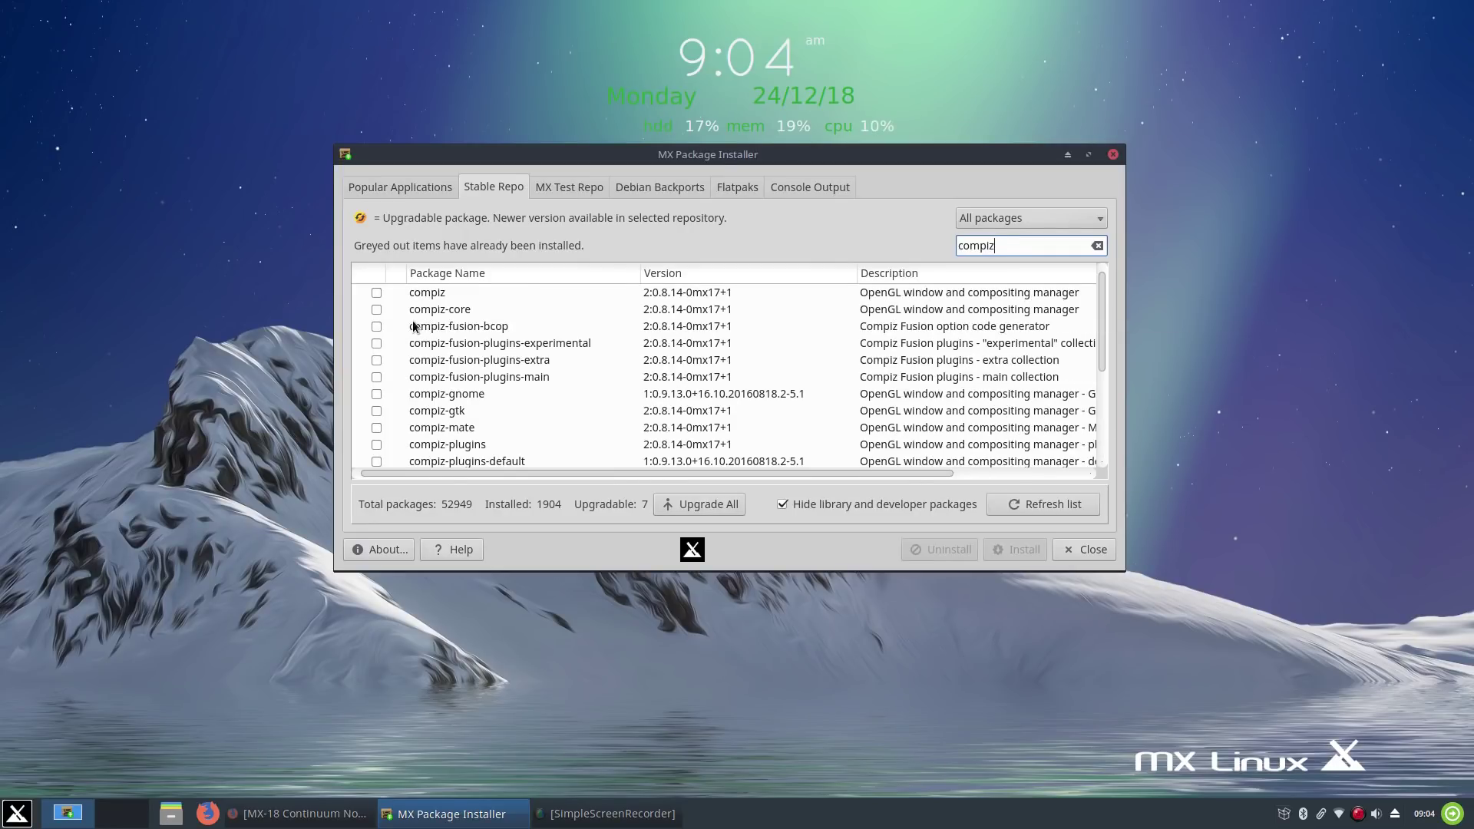
{"action": "scroll", "coordinate": [473, 411], "scroll_direction": "down", "scroll_amount": 3}
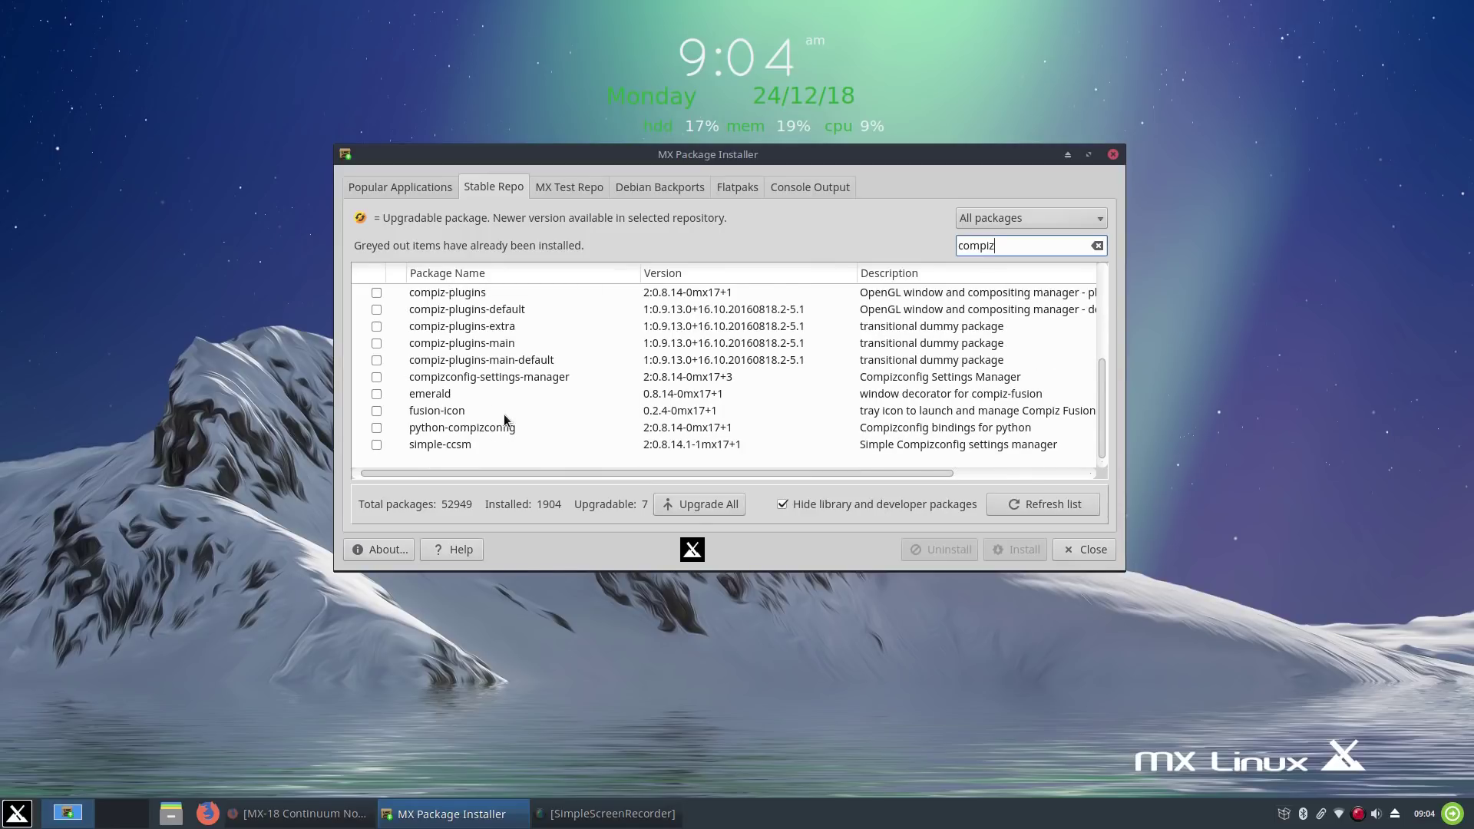
{"action": "scroll", "coordinate": [503, 414], "scroll_direction": "up", "scroll_amount": 3}
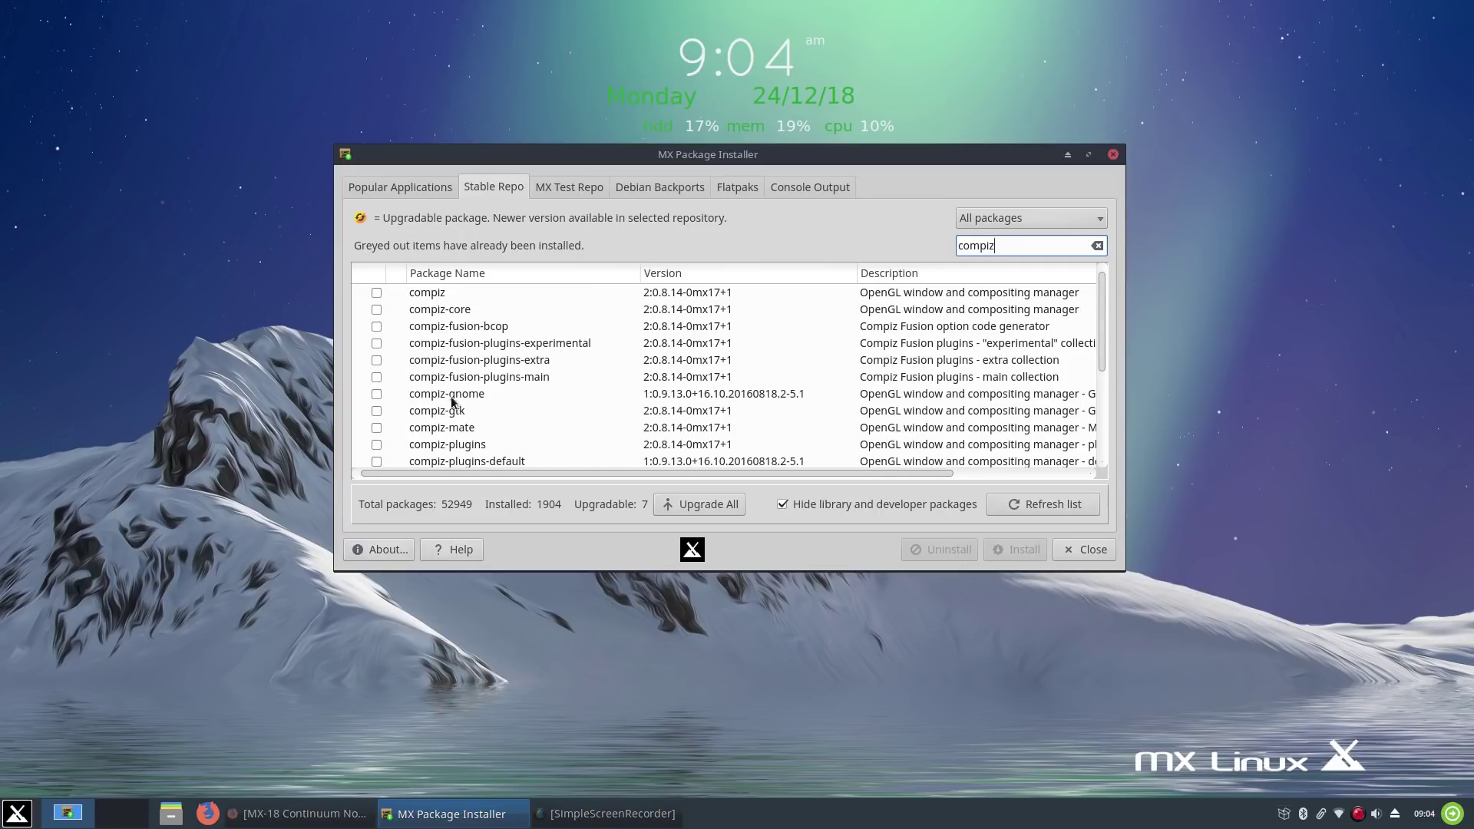
{"action": "scroll", "coordinate": [477, 358], "scroll_direction": "down", "scroll_amount": 3}
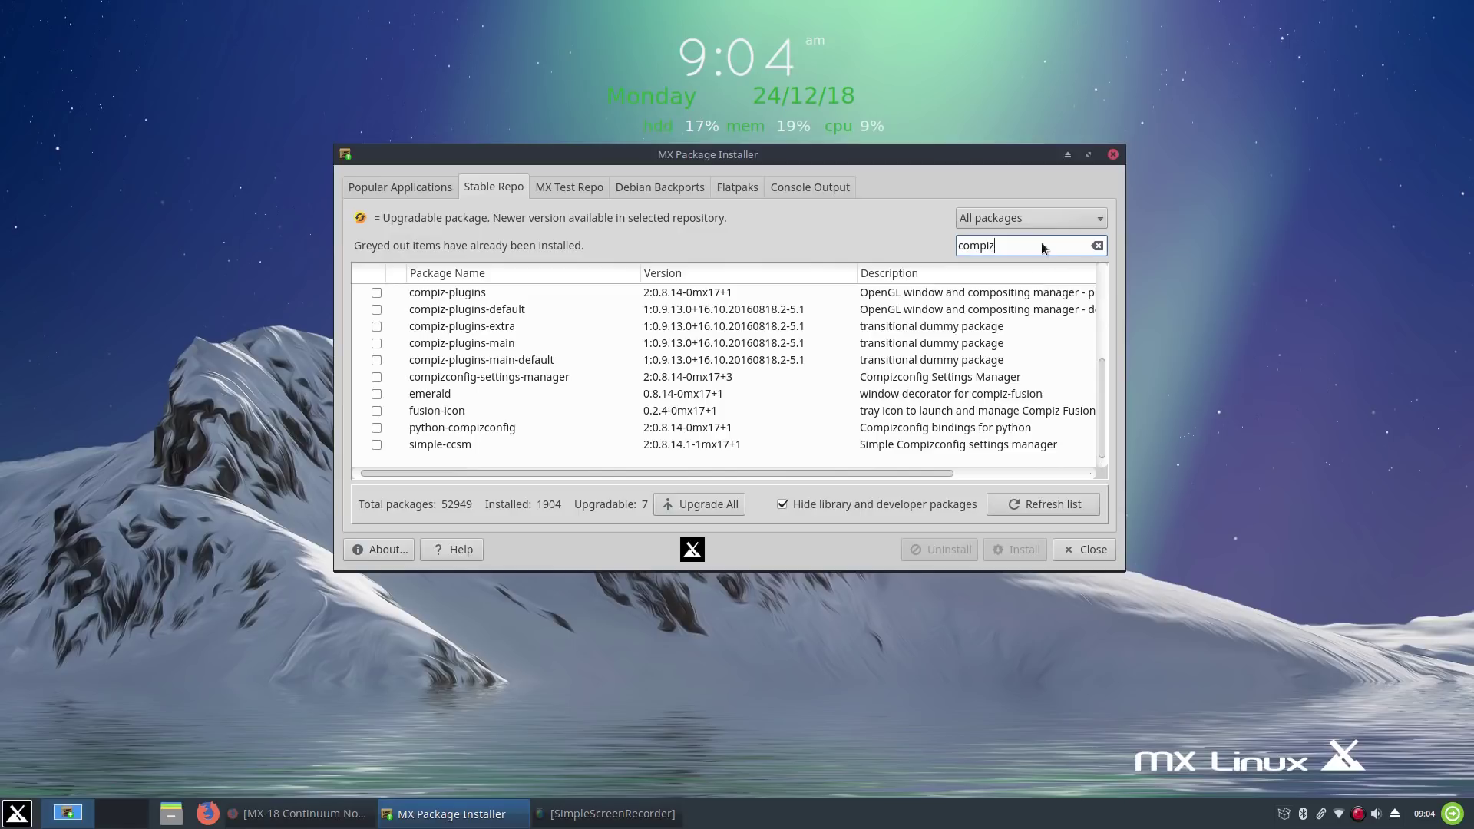
- Search the Stable Repo for "kwin", view the matching packages, and close the Package Installer
{"action": "double_click", "coordinate": [1016, 246]}
{"action": "type", "text": "kwin"}
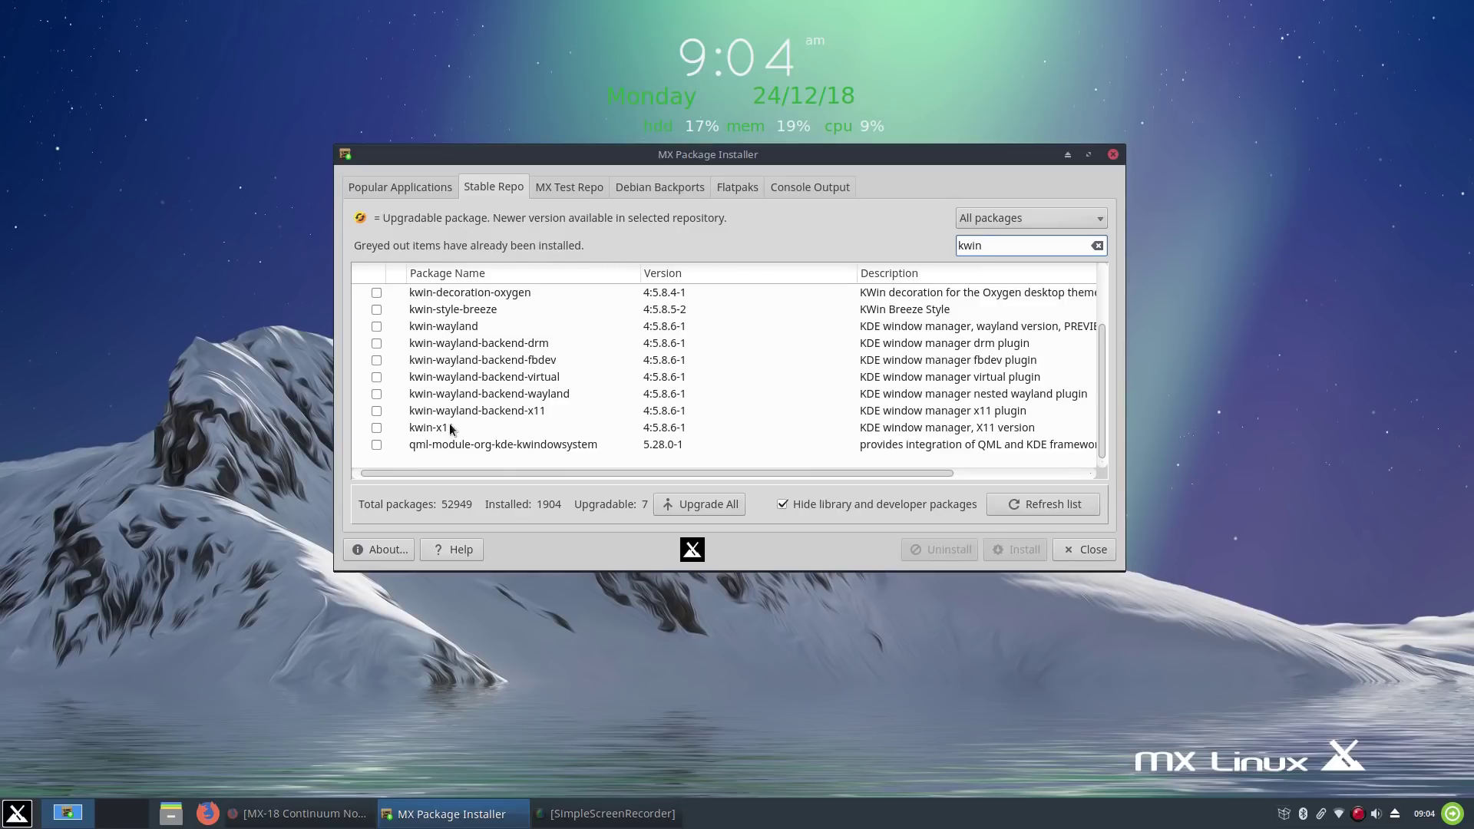
{"action": "left_click", "coordinate": [1085, 549]}
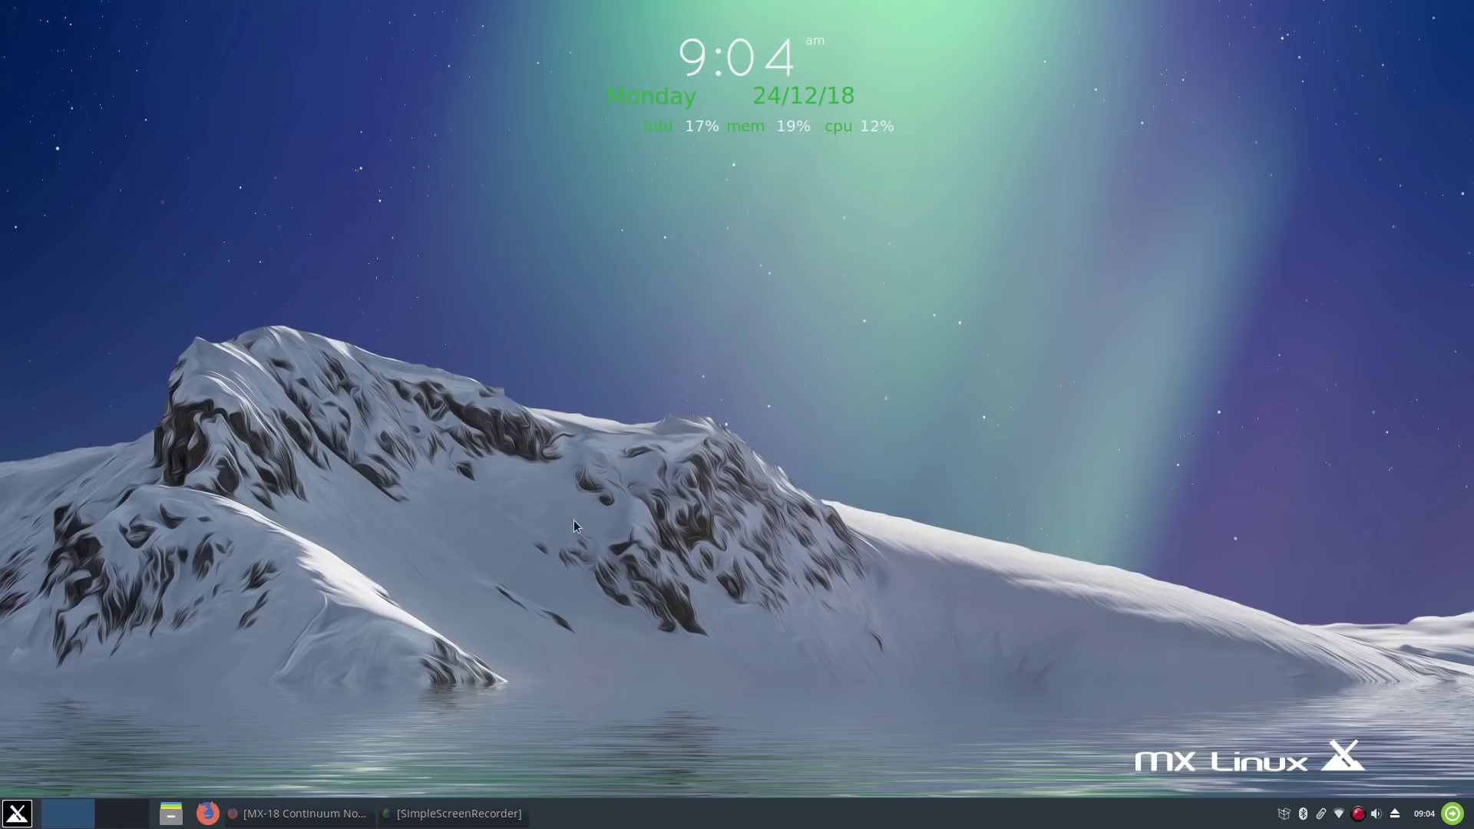
- Set the desktop background to the teal MX ribbon wallpaper in the desktop settings, and close MX Tools
{"action": "right_click", "coordinate": [465, 278]}
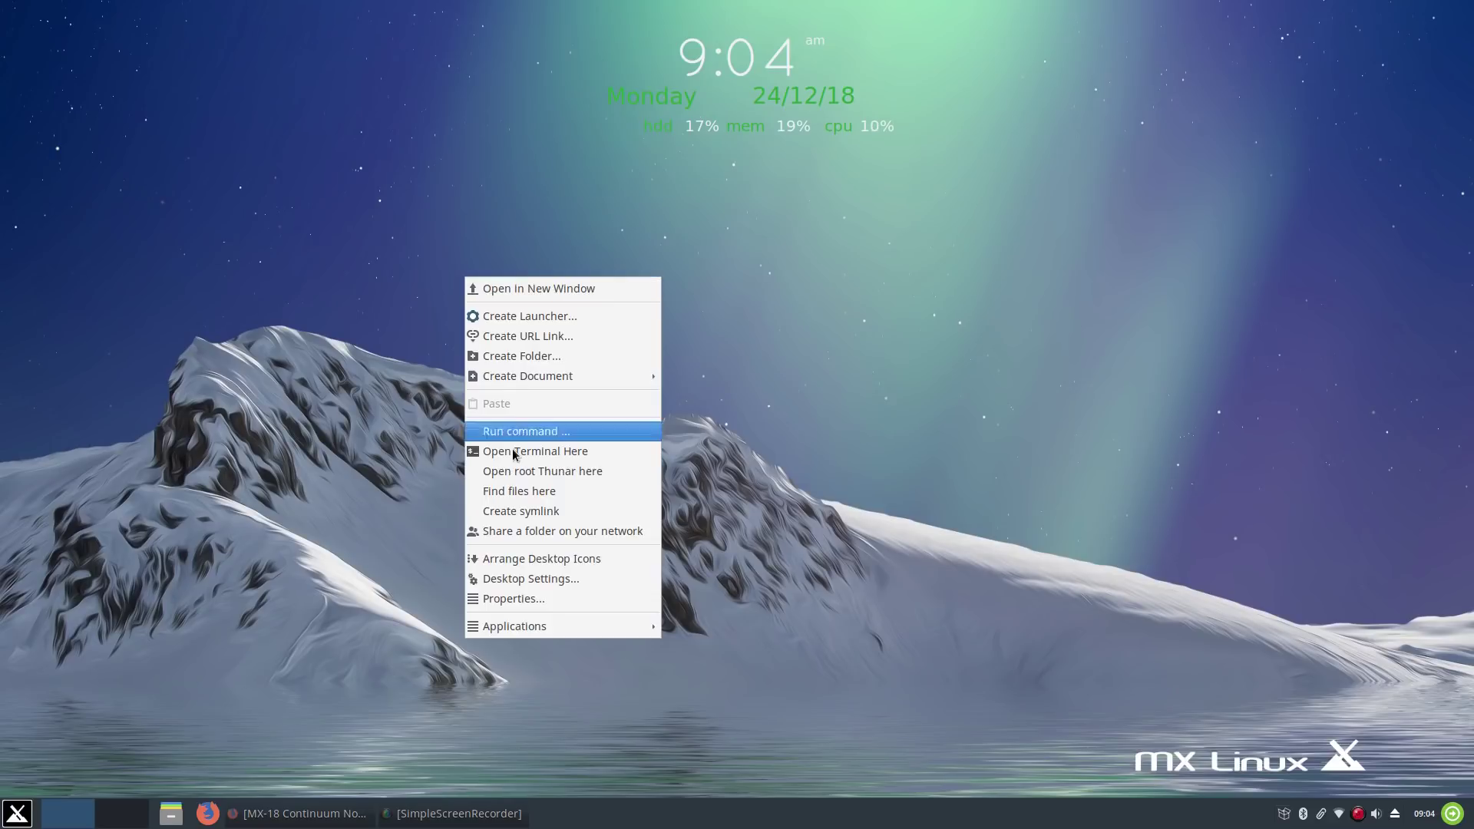
{"action": "left_click", "coordinate": [529, 579]}
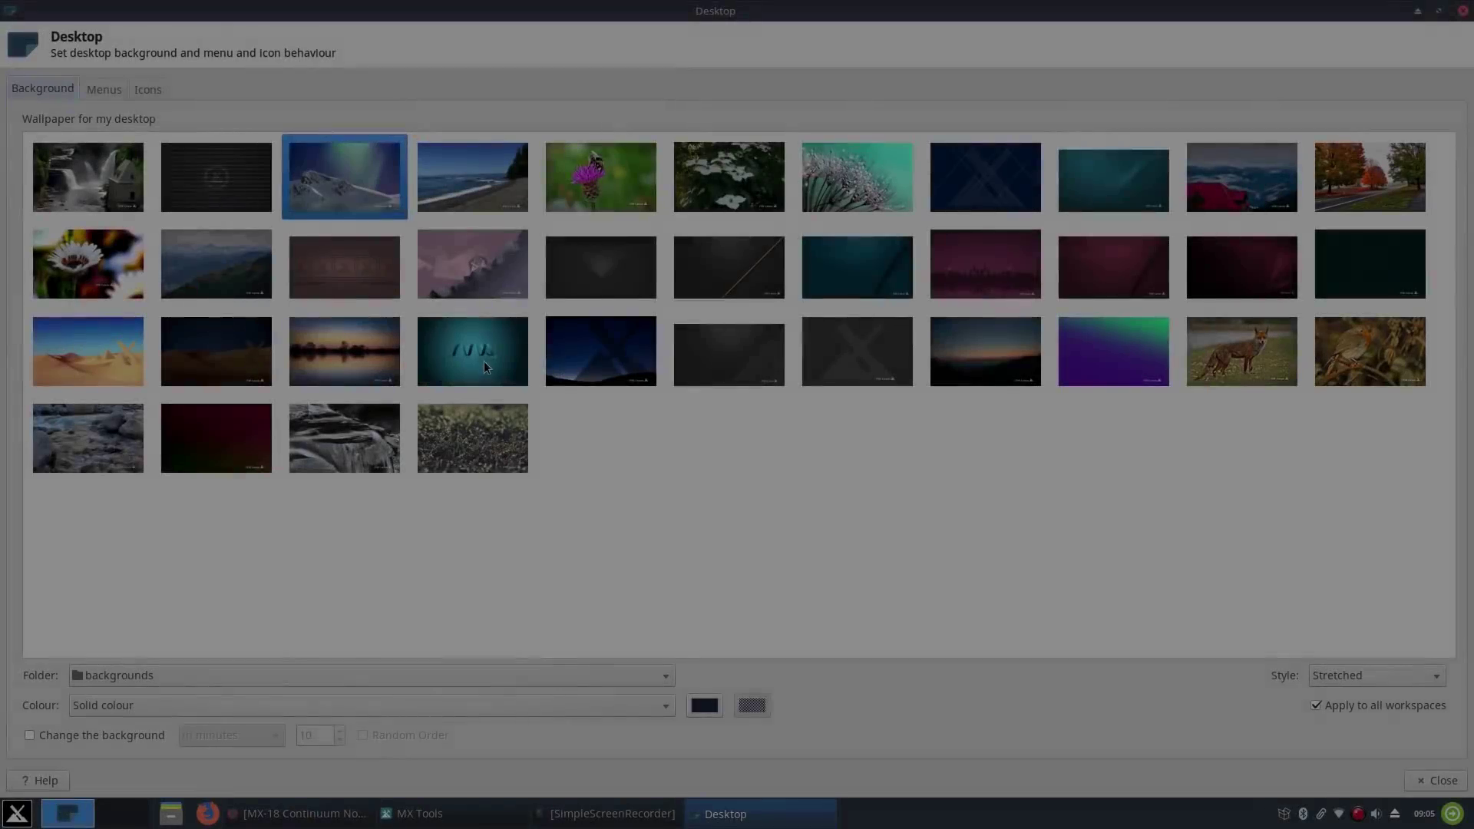
{"action": "left_click", "coordinate": [482, 360]}
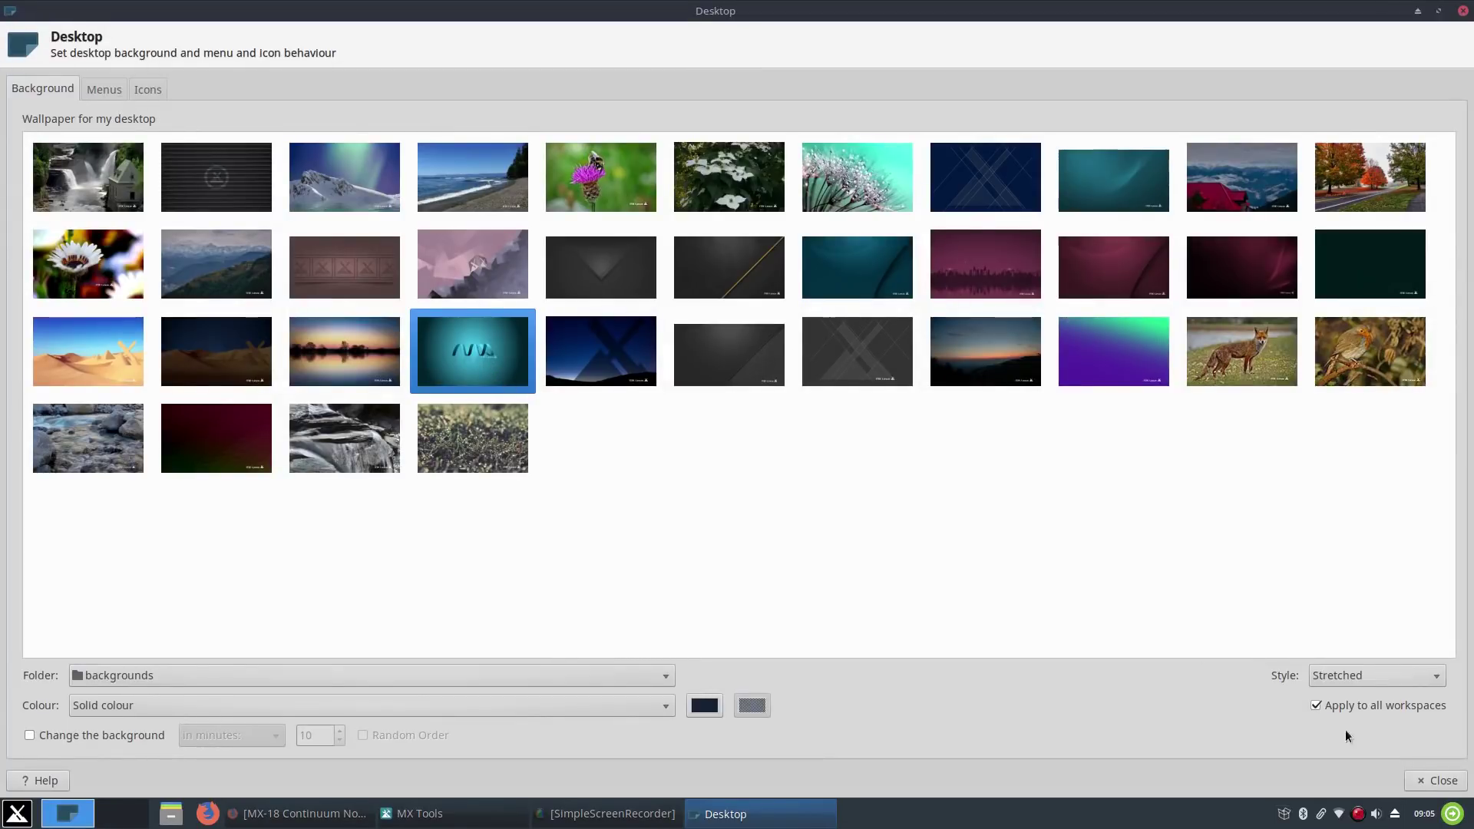
{"action": "left_click", "coordinate": [1435, 780]}
{"action": "left_click_drag", "start_coordinate": [771, 96], "coordinate": [695, 85]}
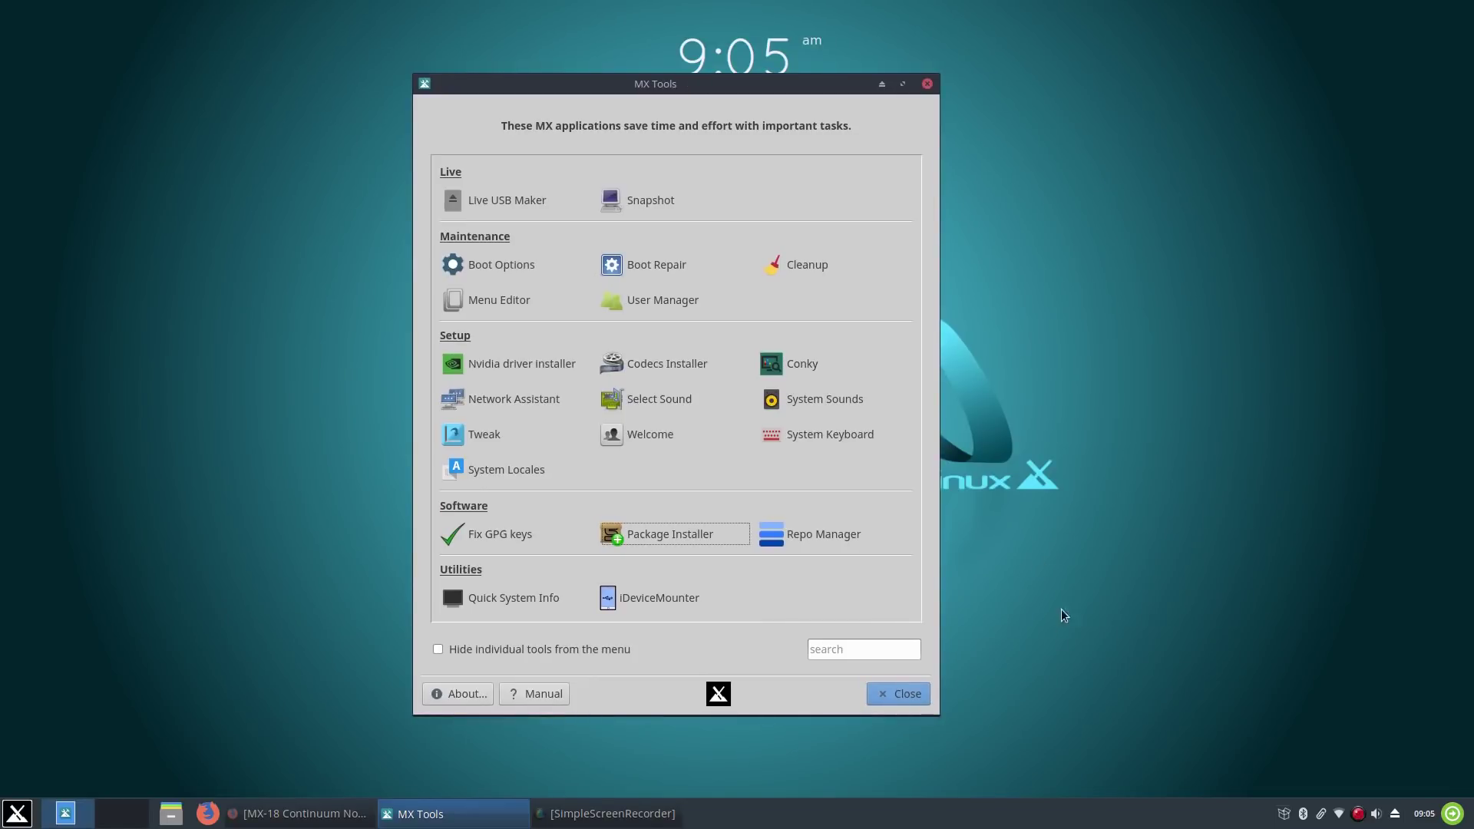
{"action": "left_click", "coordinate": [911, 698]}
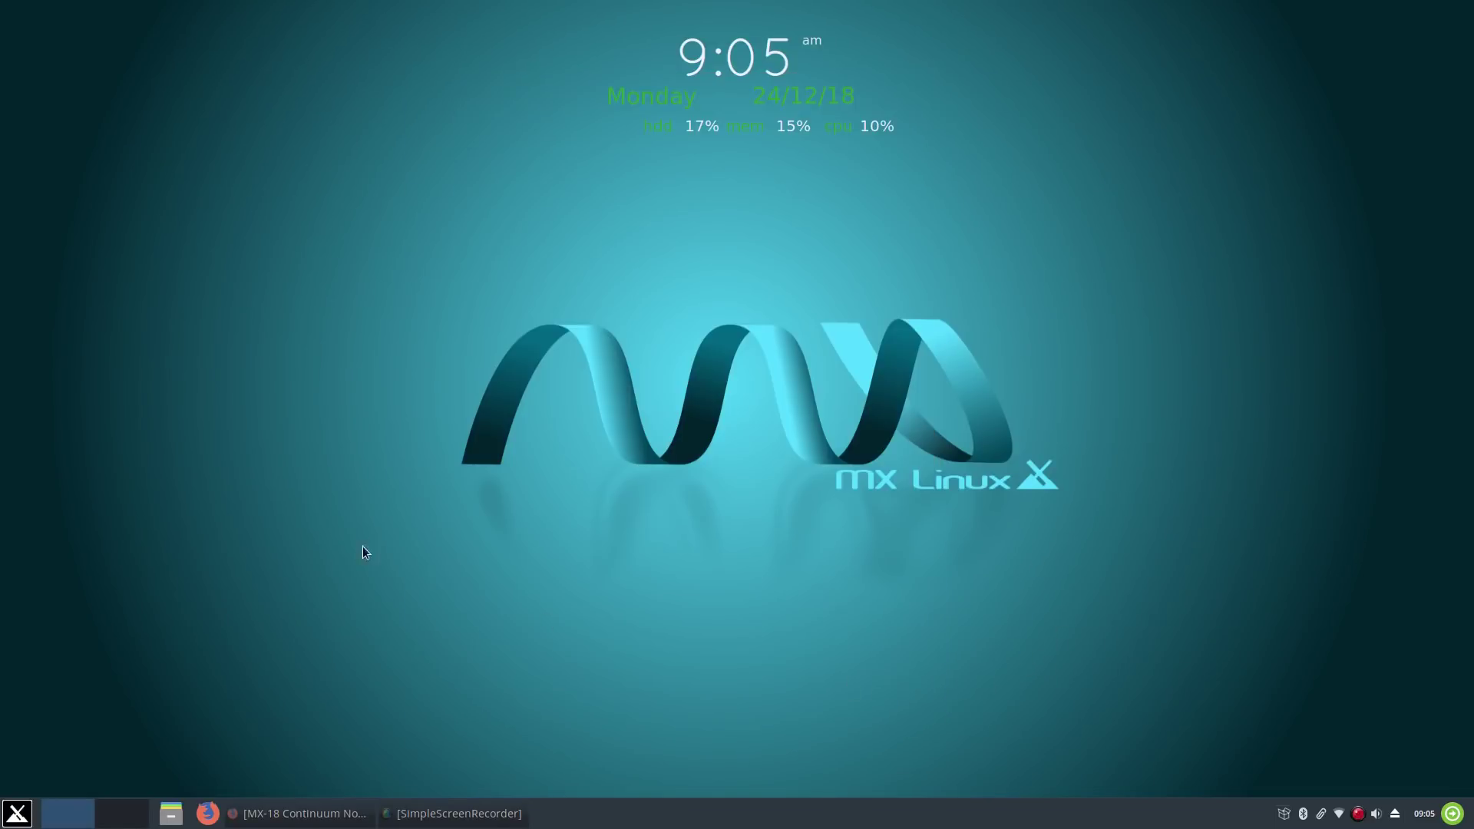